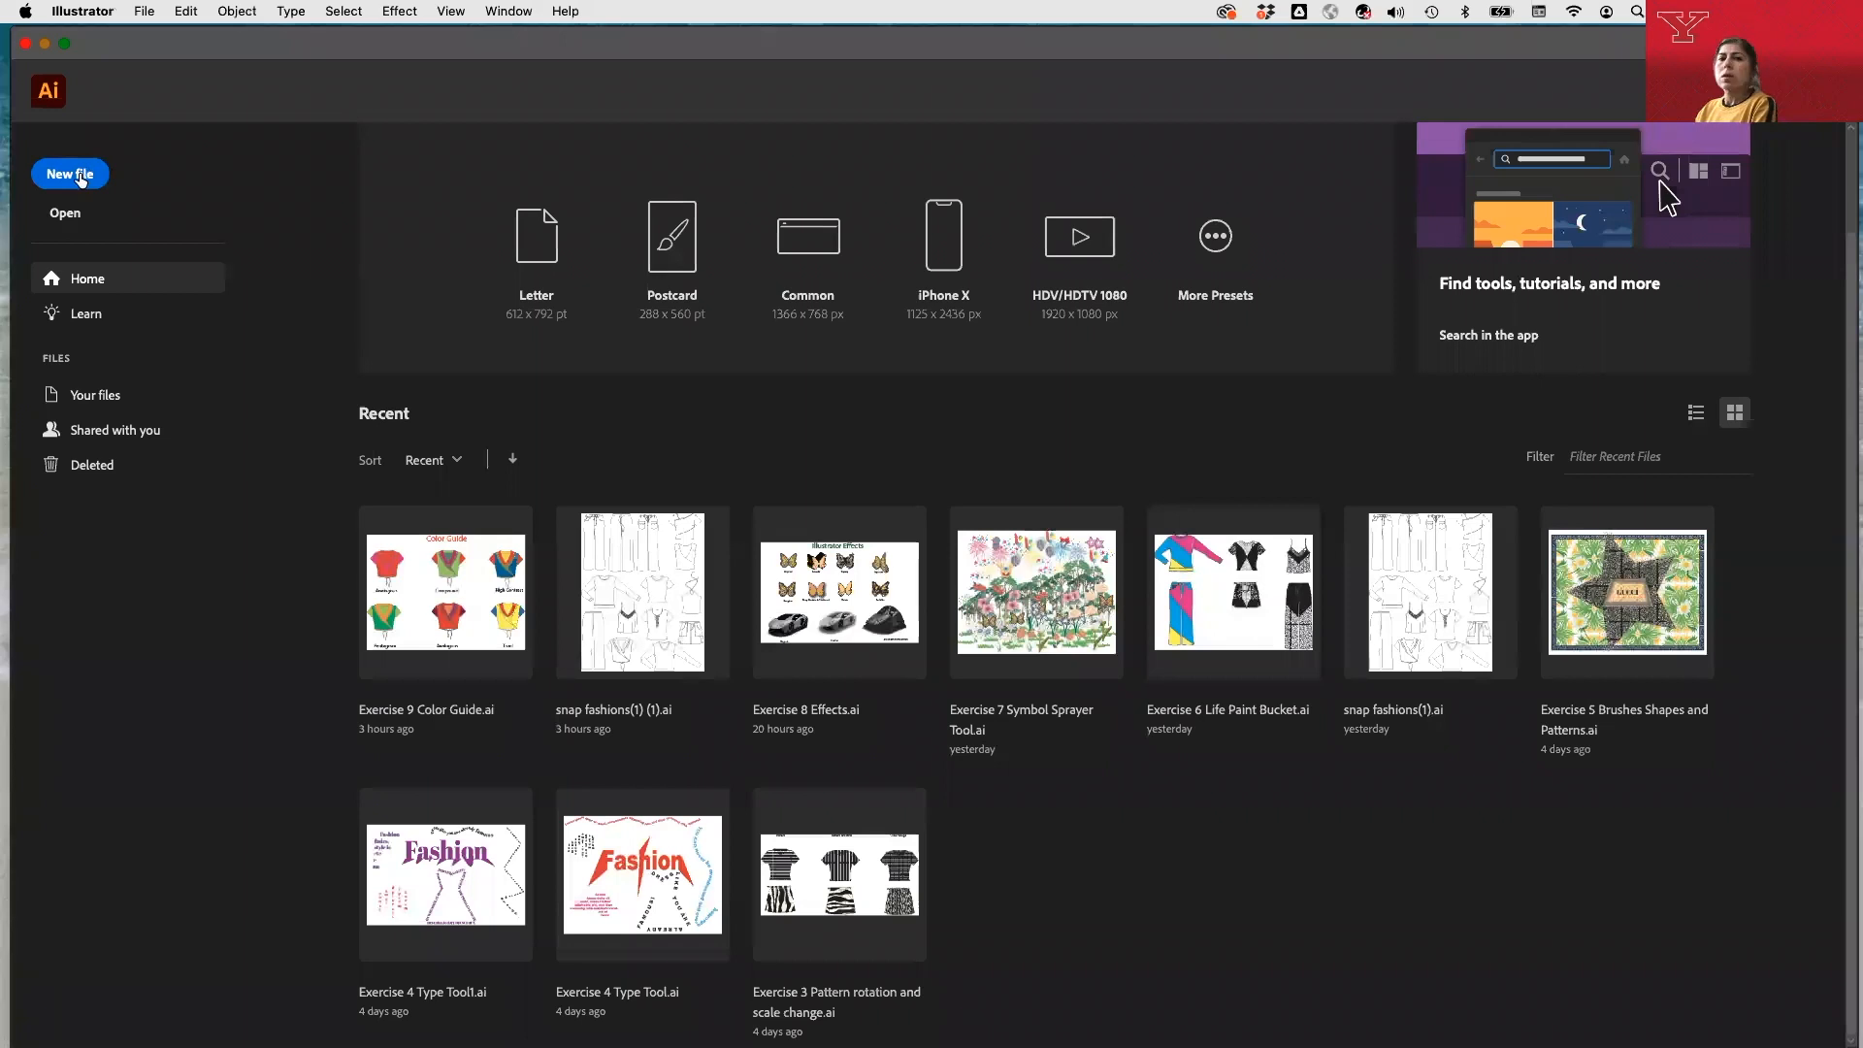
# Create a landscape Letter document of 11 x 8.5 in and show its rulers.
pyautogui.click(81, 180)
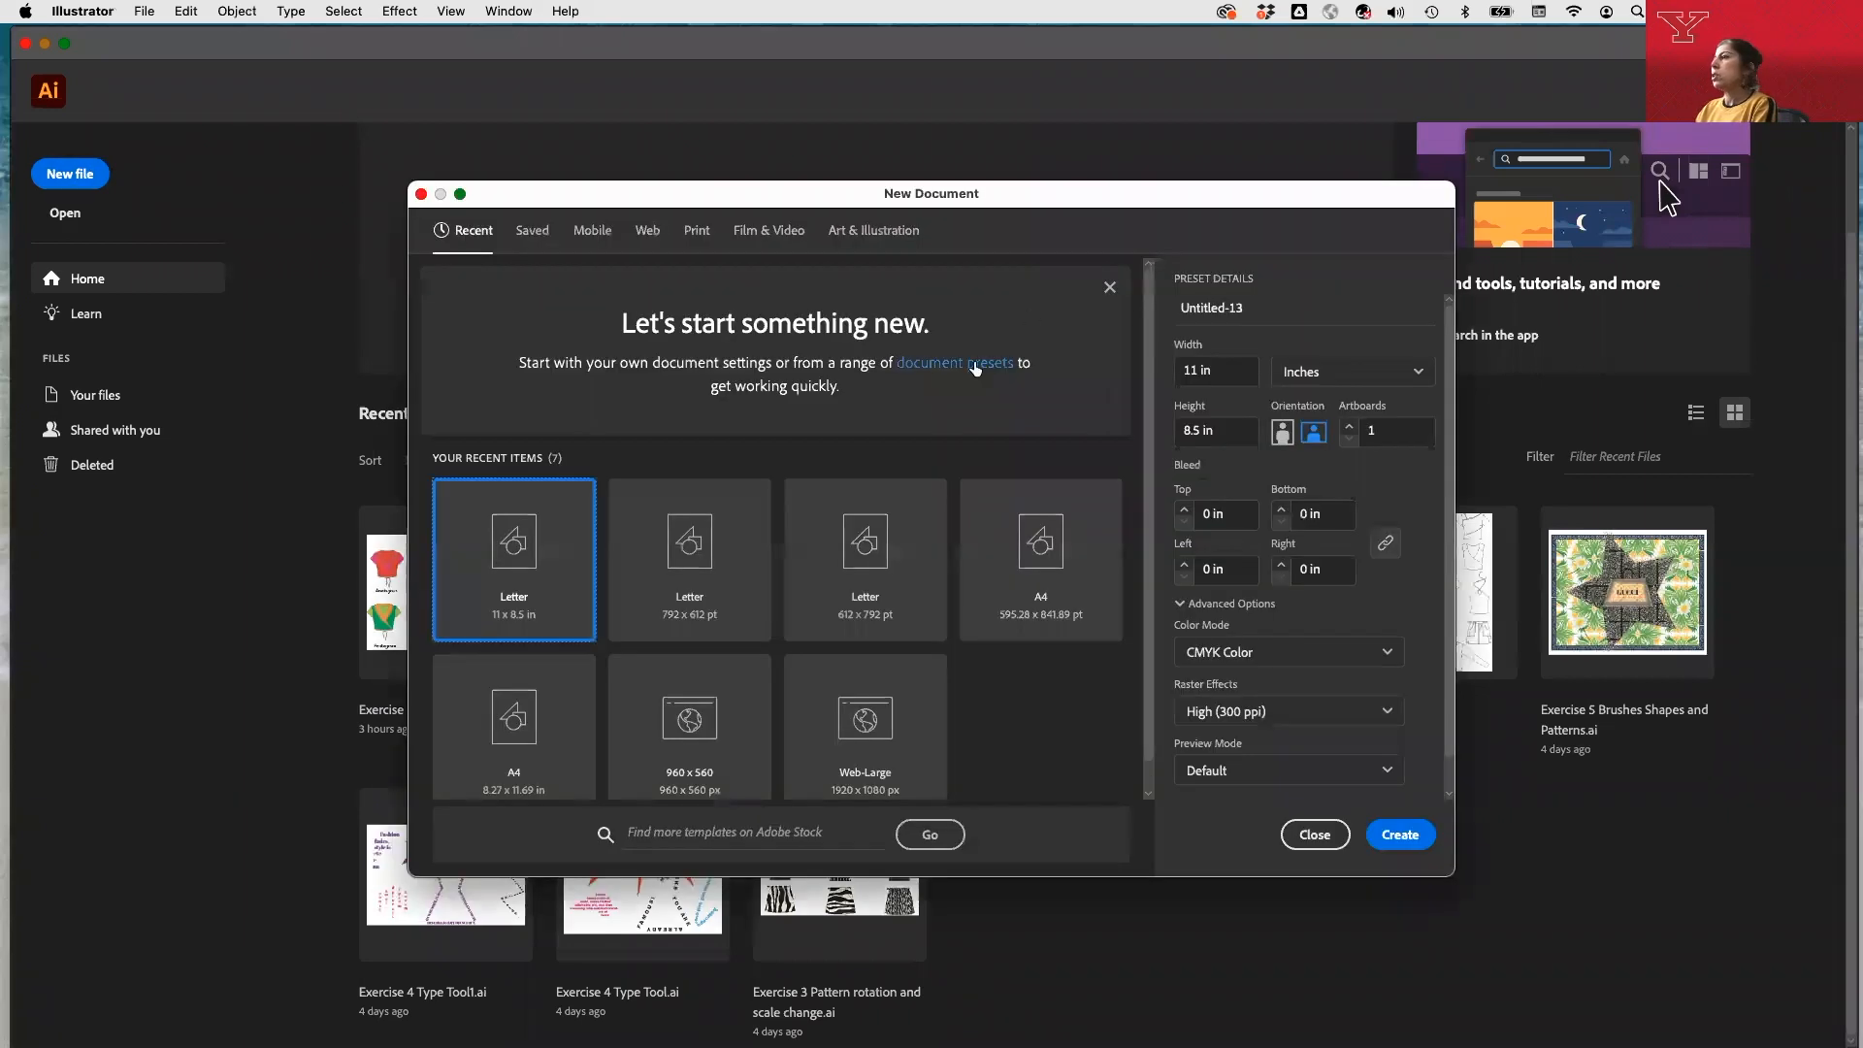
pyautogui.click(1397, 834)
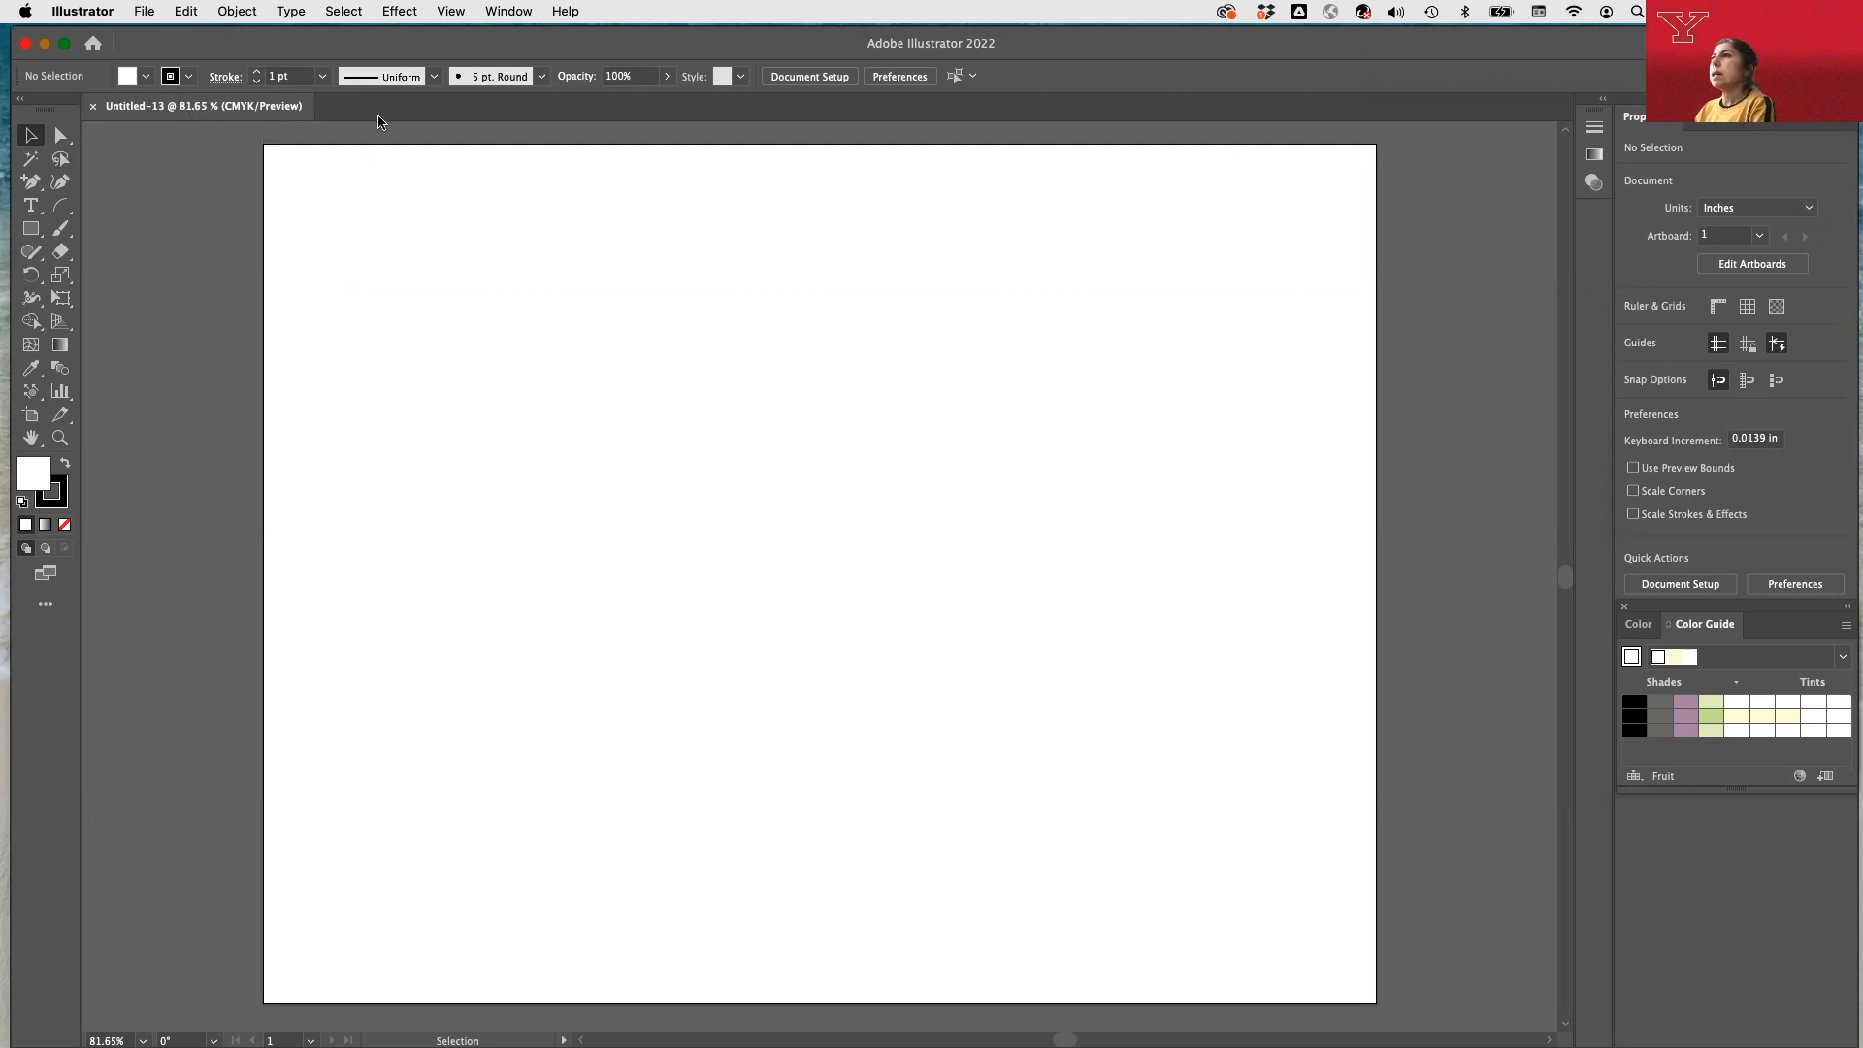
pyautogui.click(451, 11)
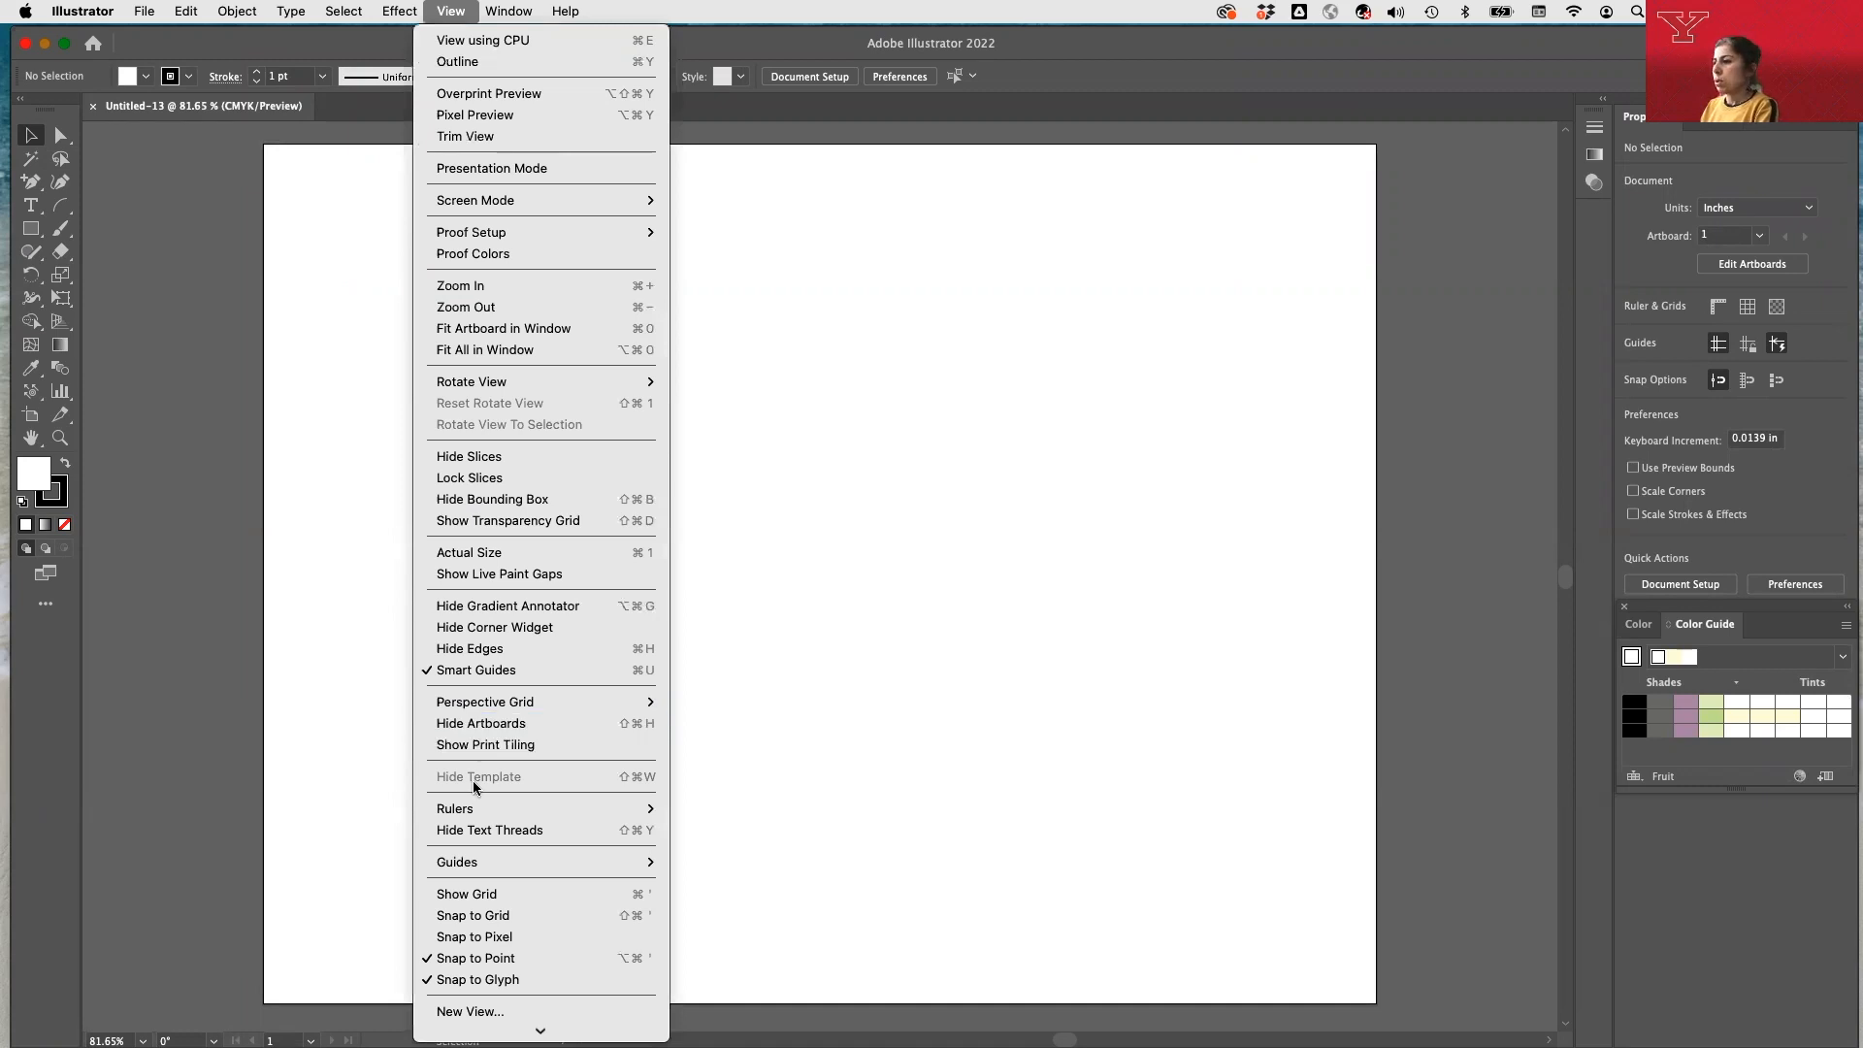
pyautogui.moveTo(475, 807)
pyautogui.click(770, 811)
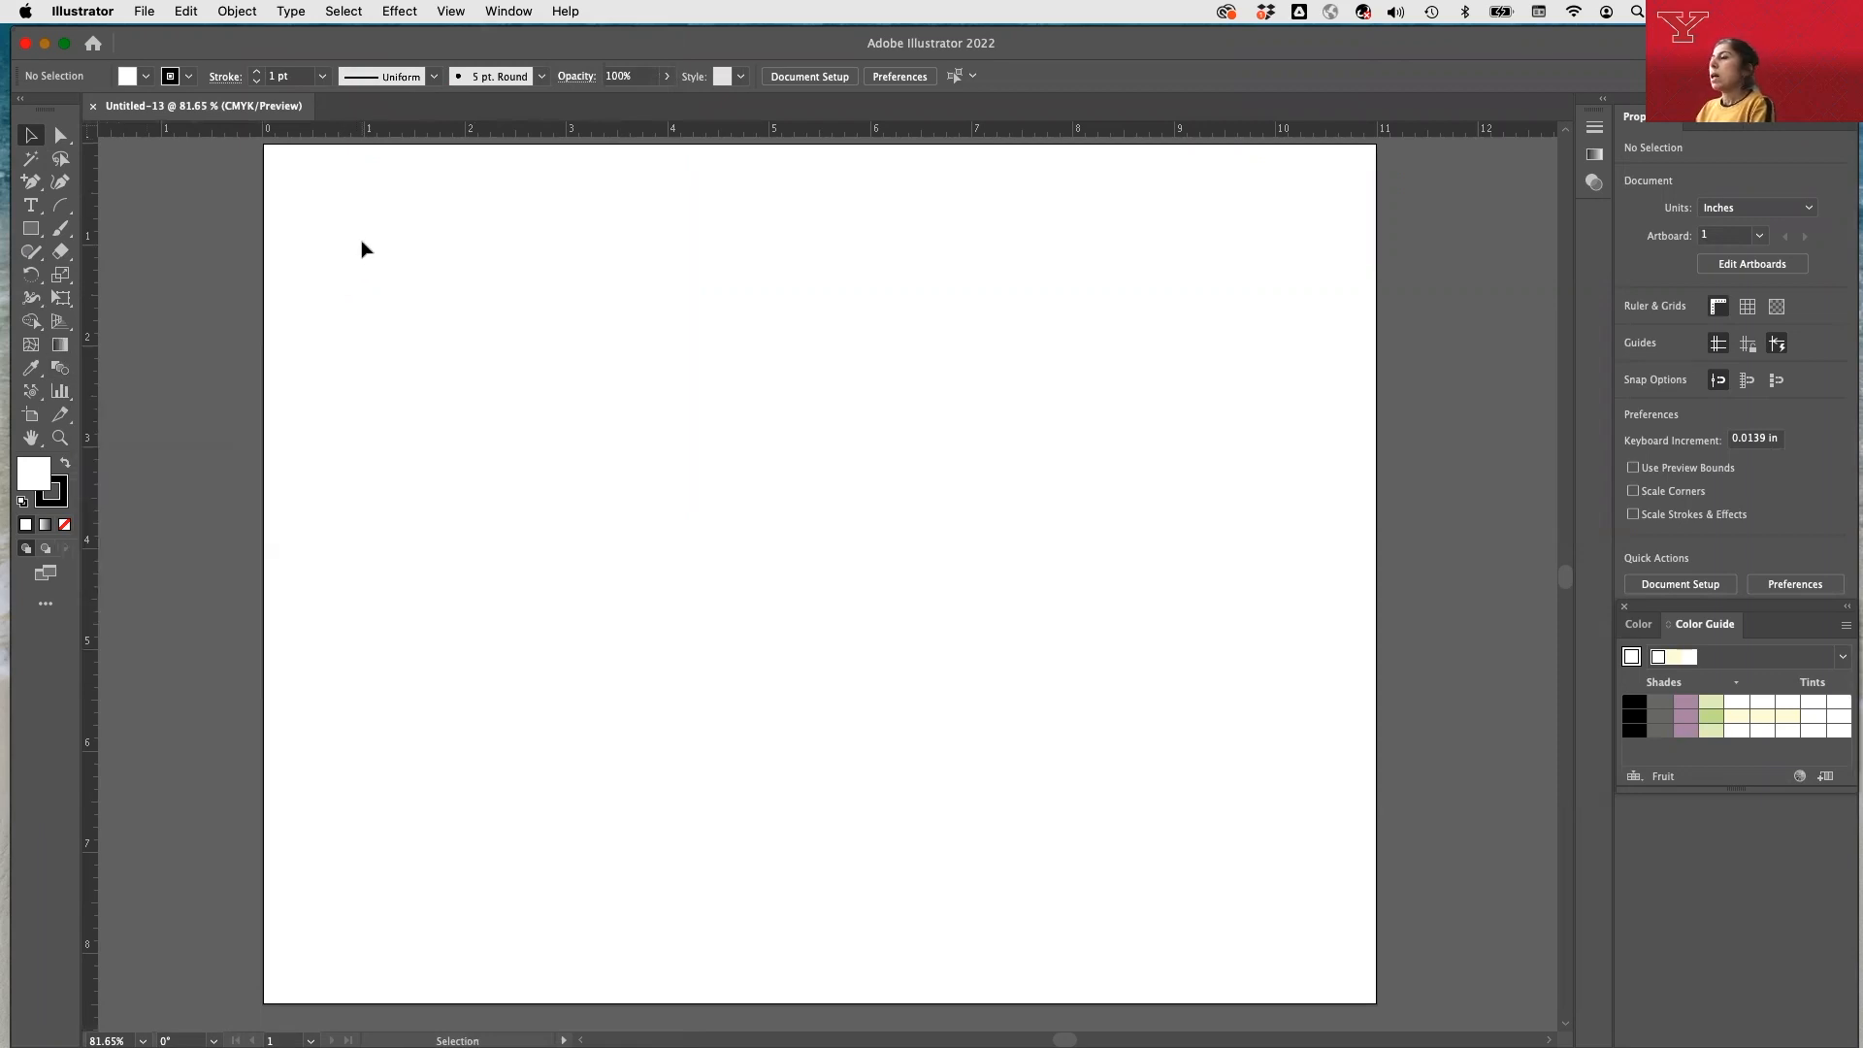
# Place a horizontal guide along the artboard's top edge and a vertical guide along its left edge.
pyautogui.press('super+minus')
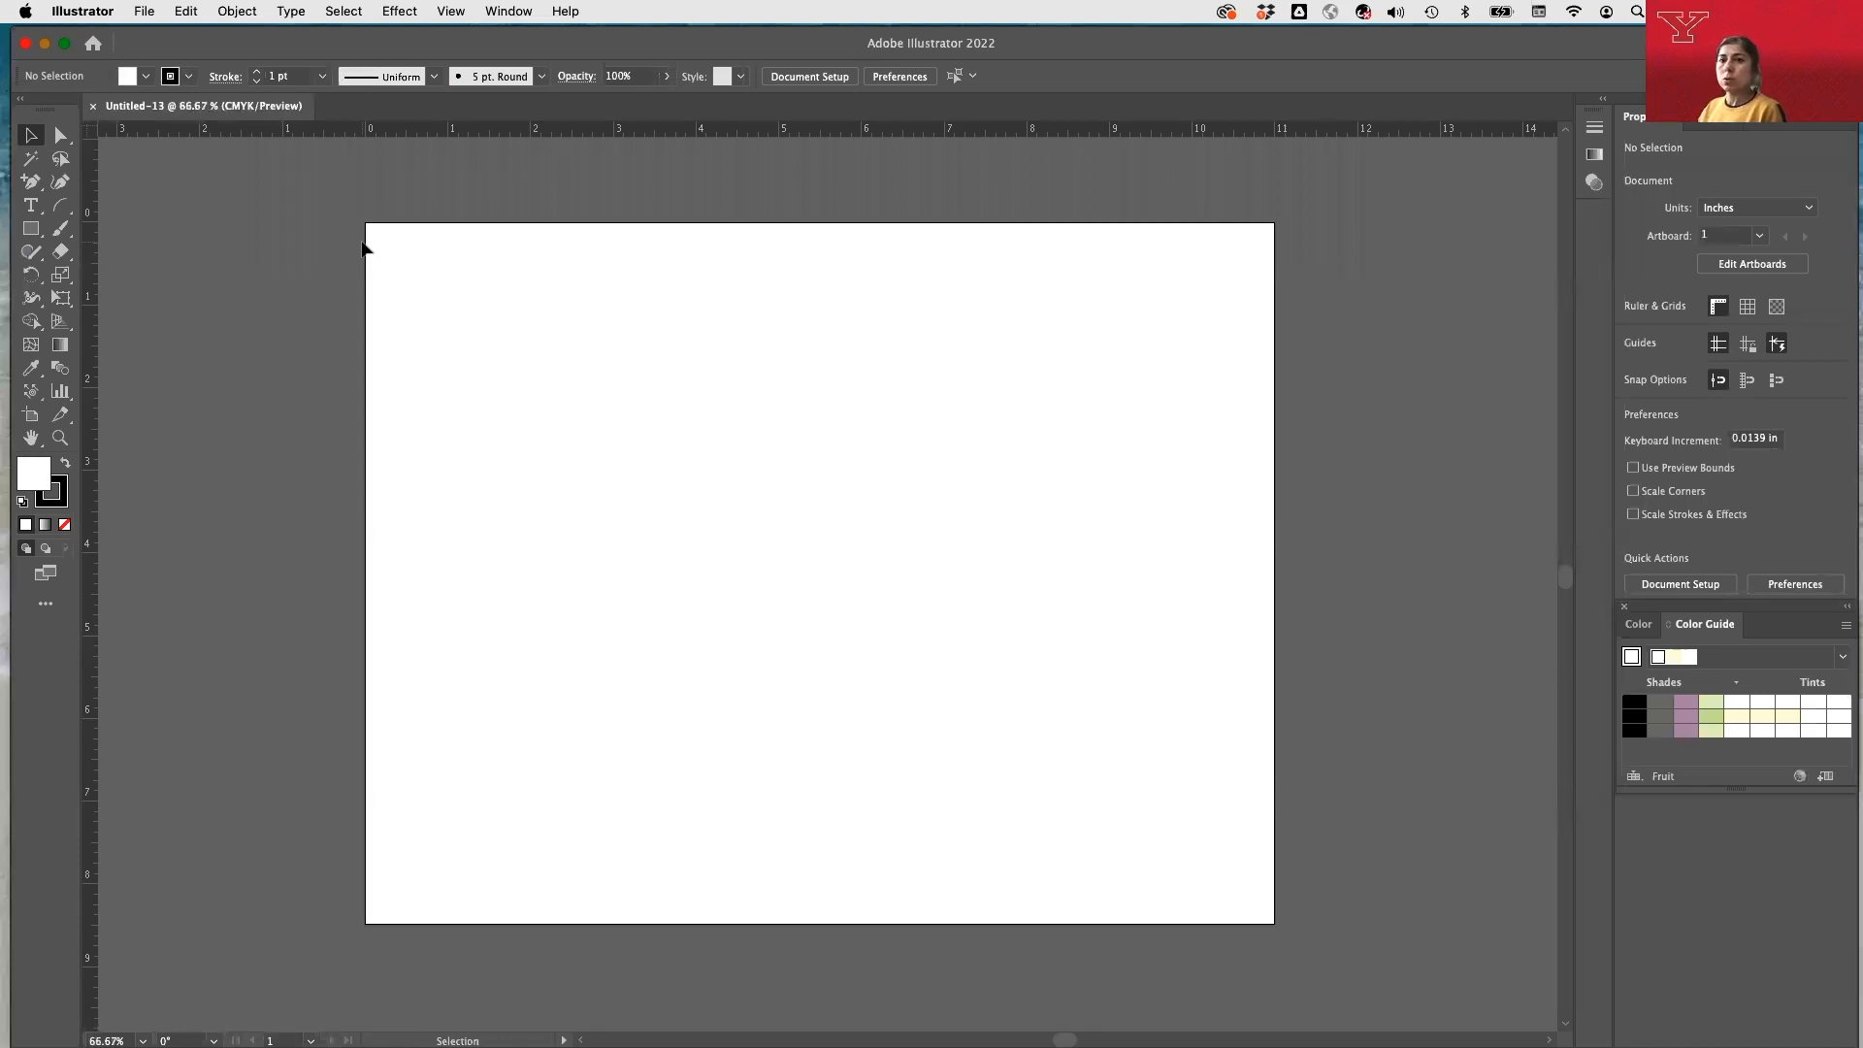
pyautogui.moveTo(362, 242); pyautogui.dragTo(368, 235)
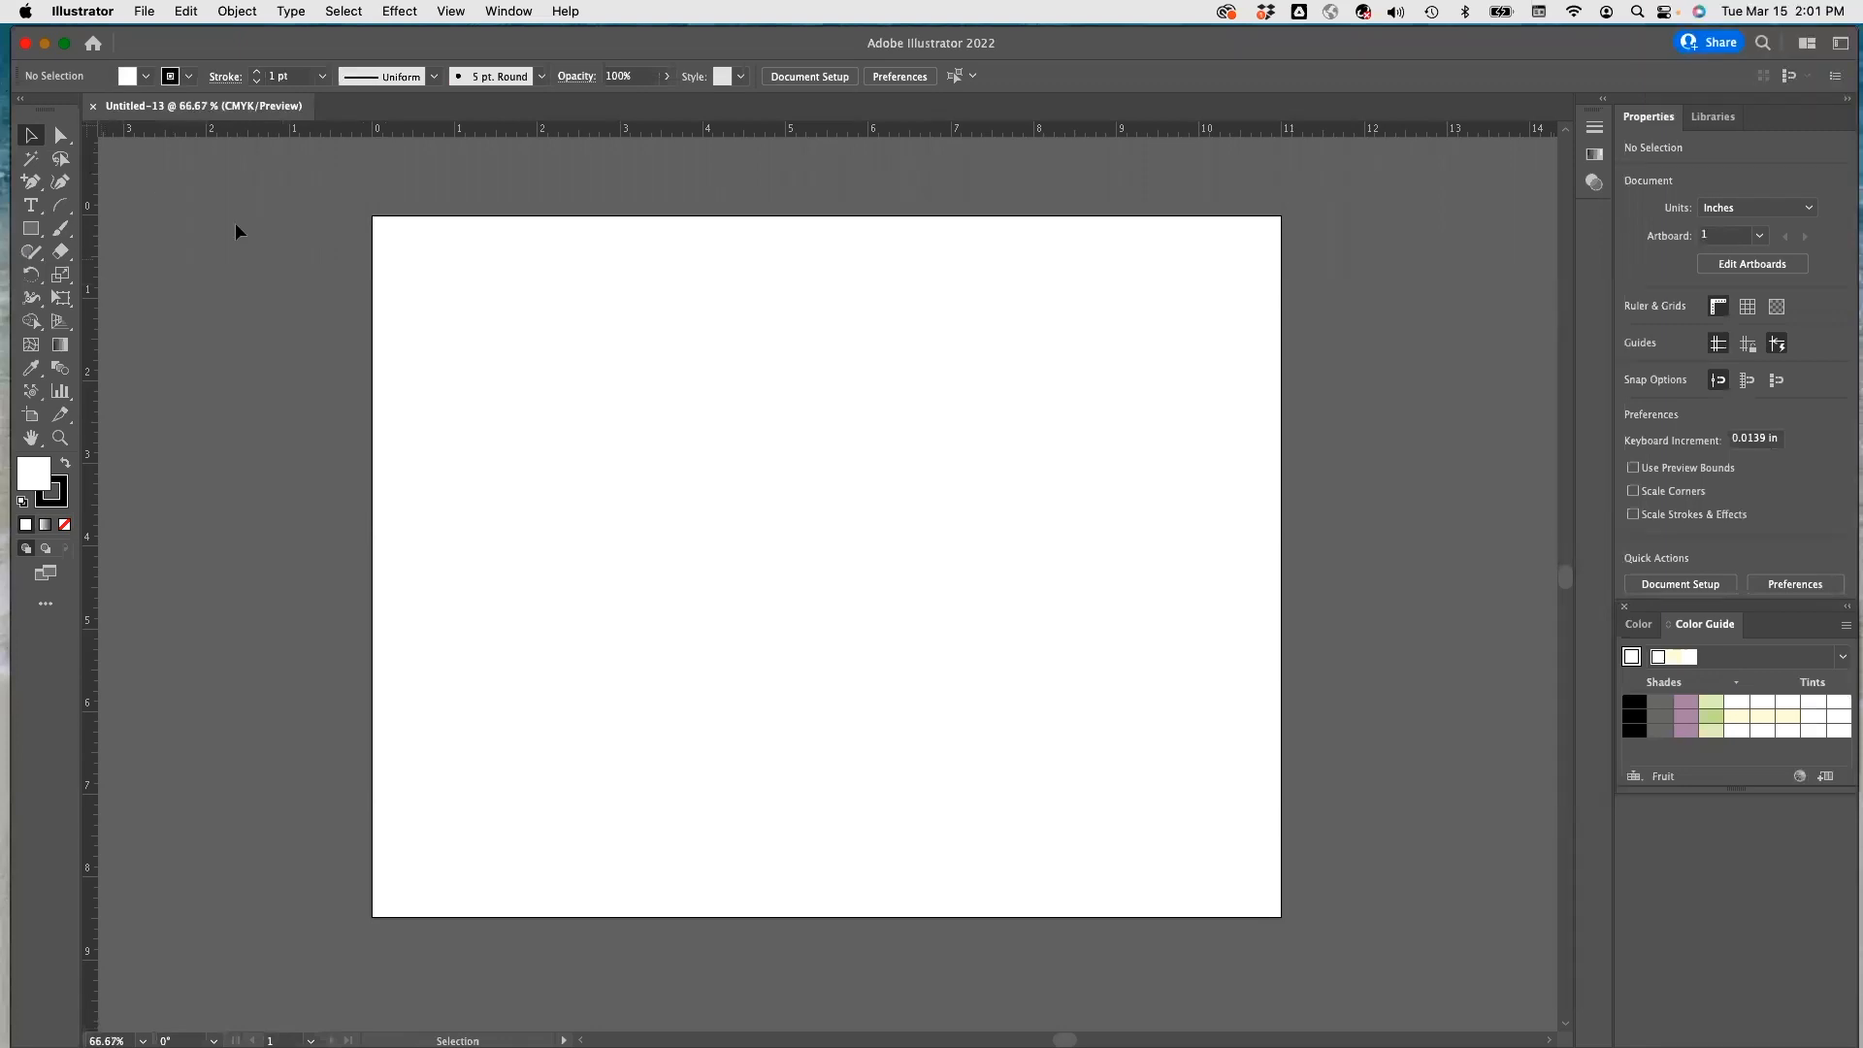
pyautogui.press('super+minus')
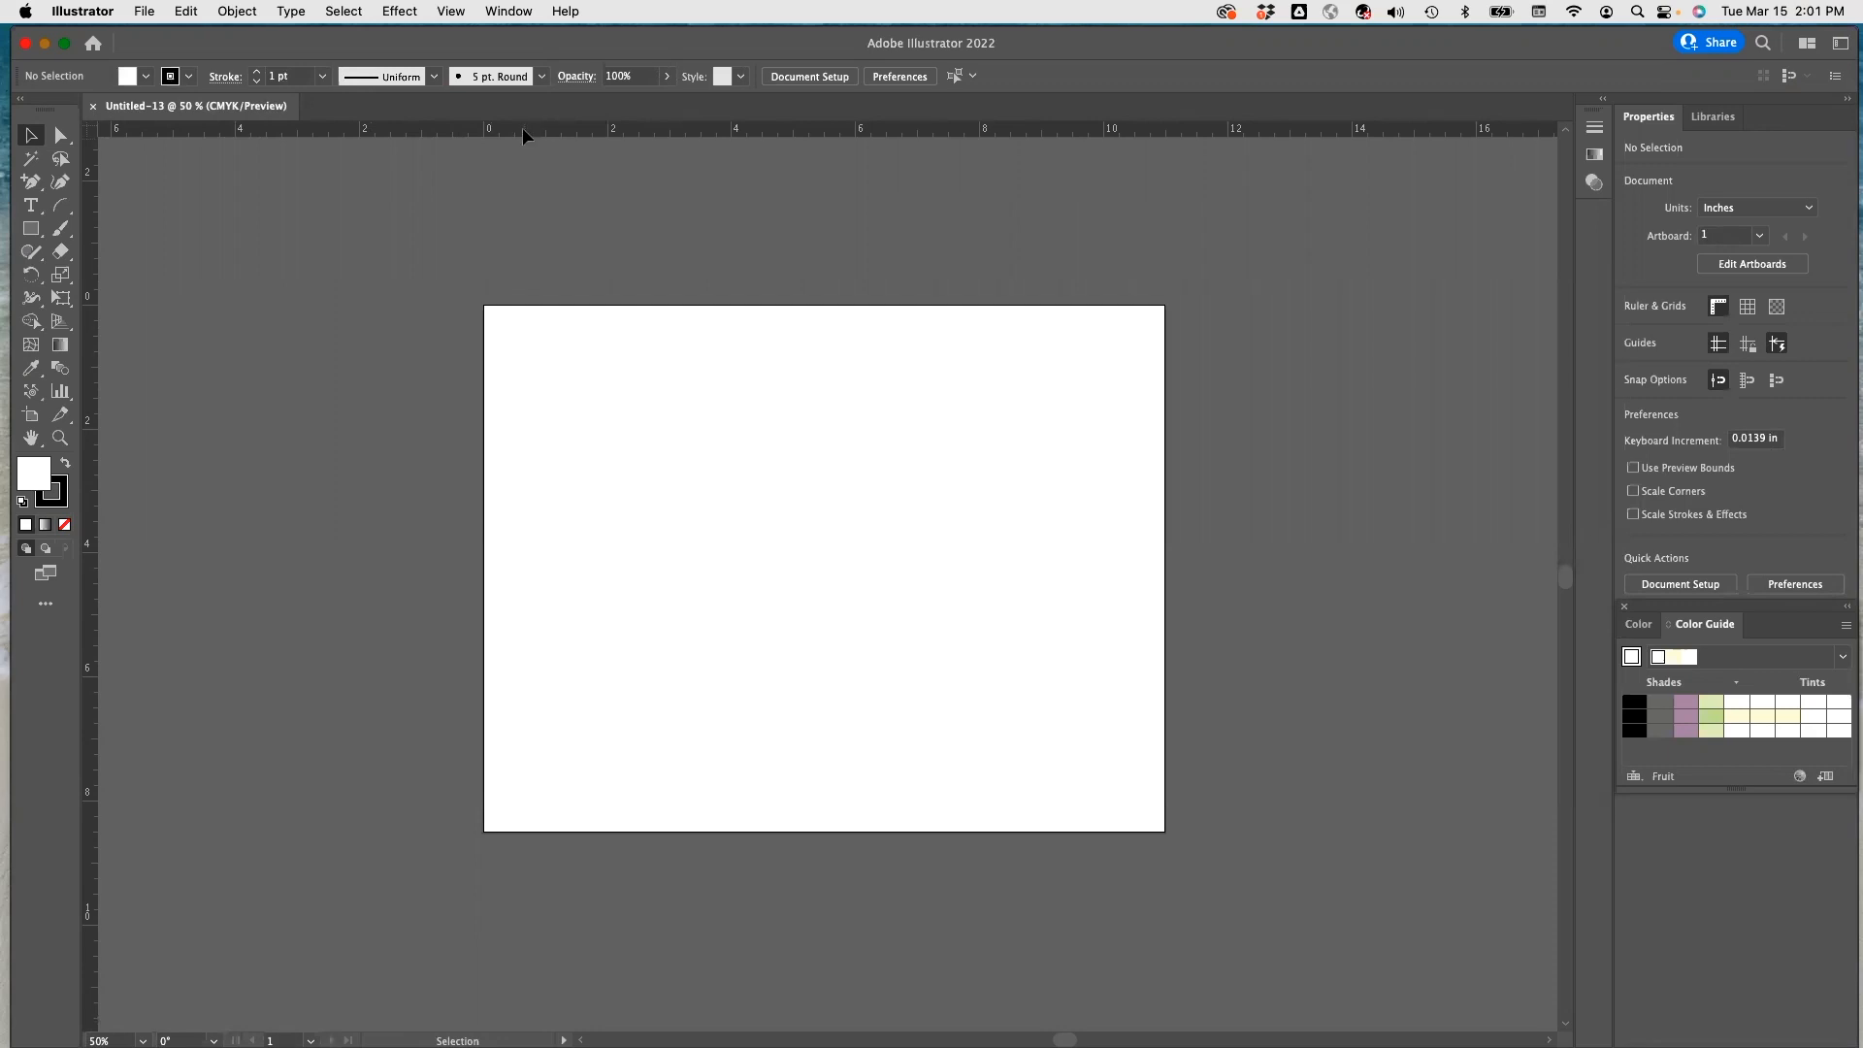
pyautogui.moveTo(519, 135); pyautogui.dragTo(523, 175)
pyautogui.moveTo(529, 311); pyautogui.dragTo(528, 306)
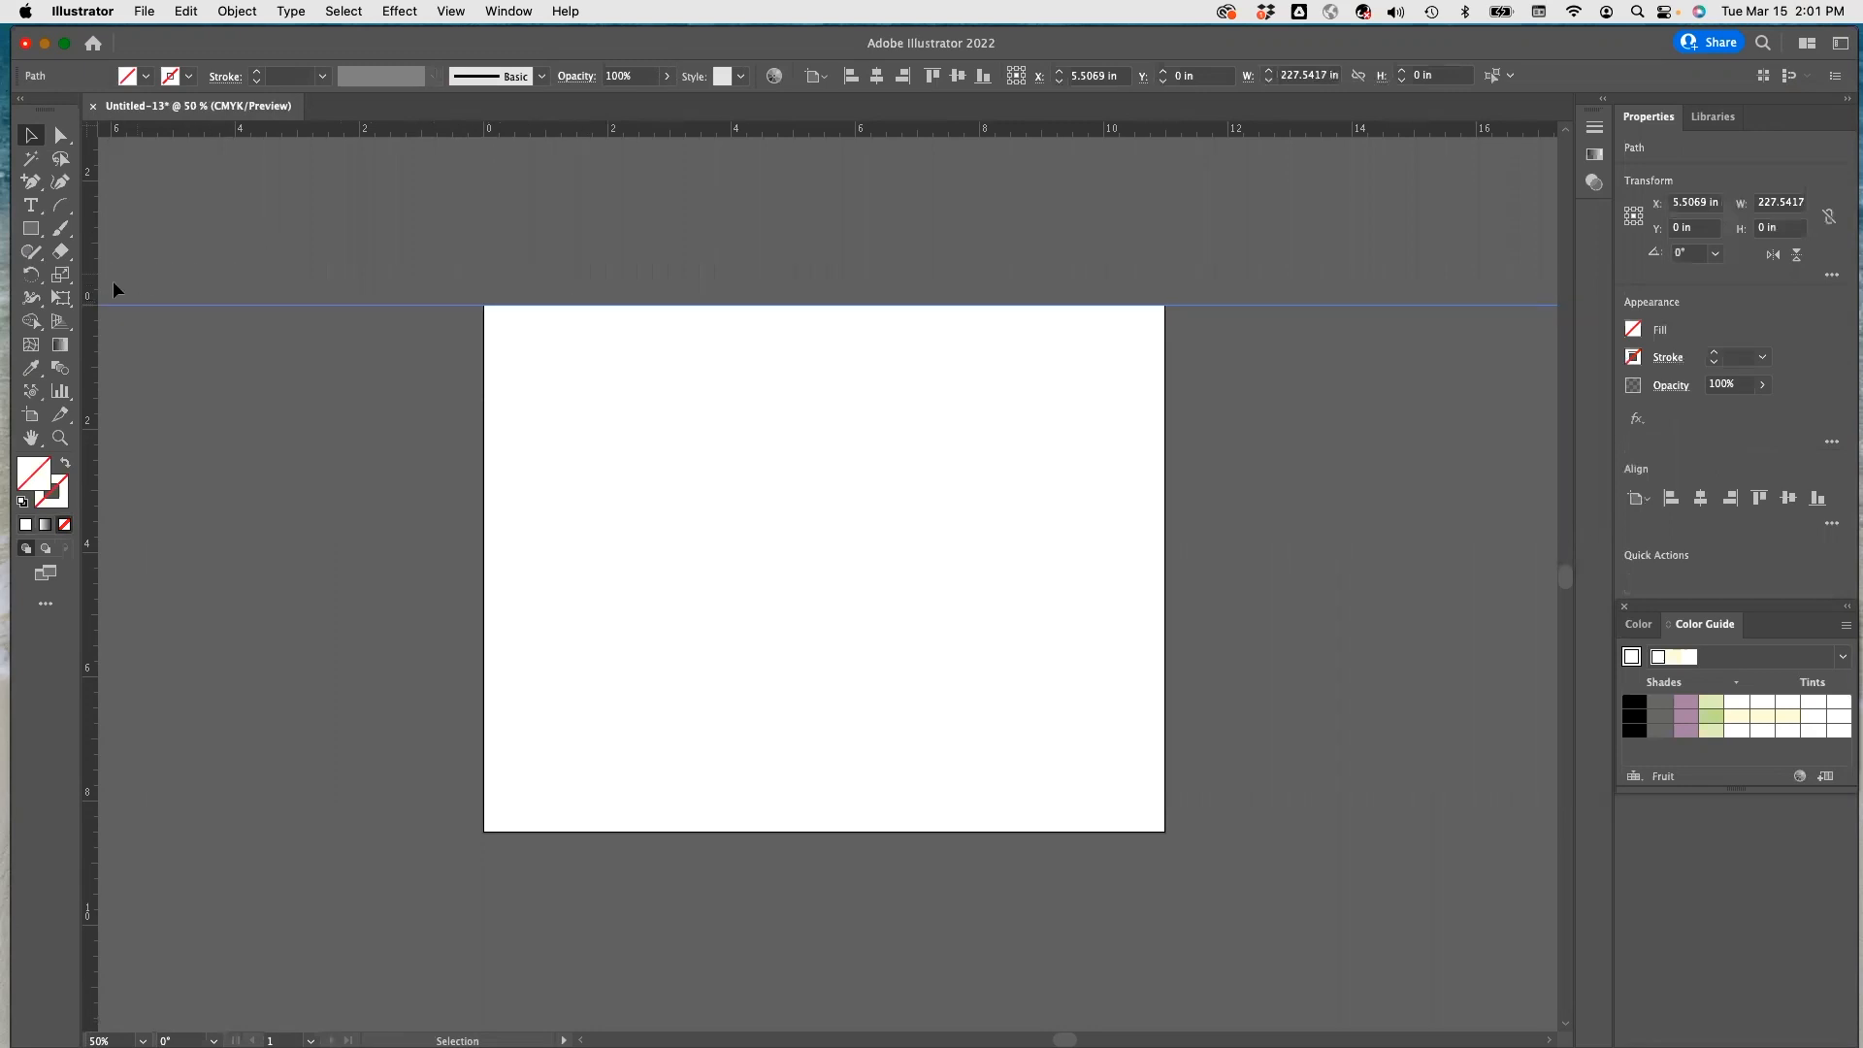
pyautogui.moveTo(92, 281); pyautogui.dragTo(485, 324)
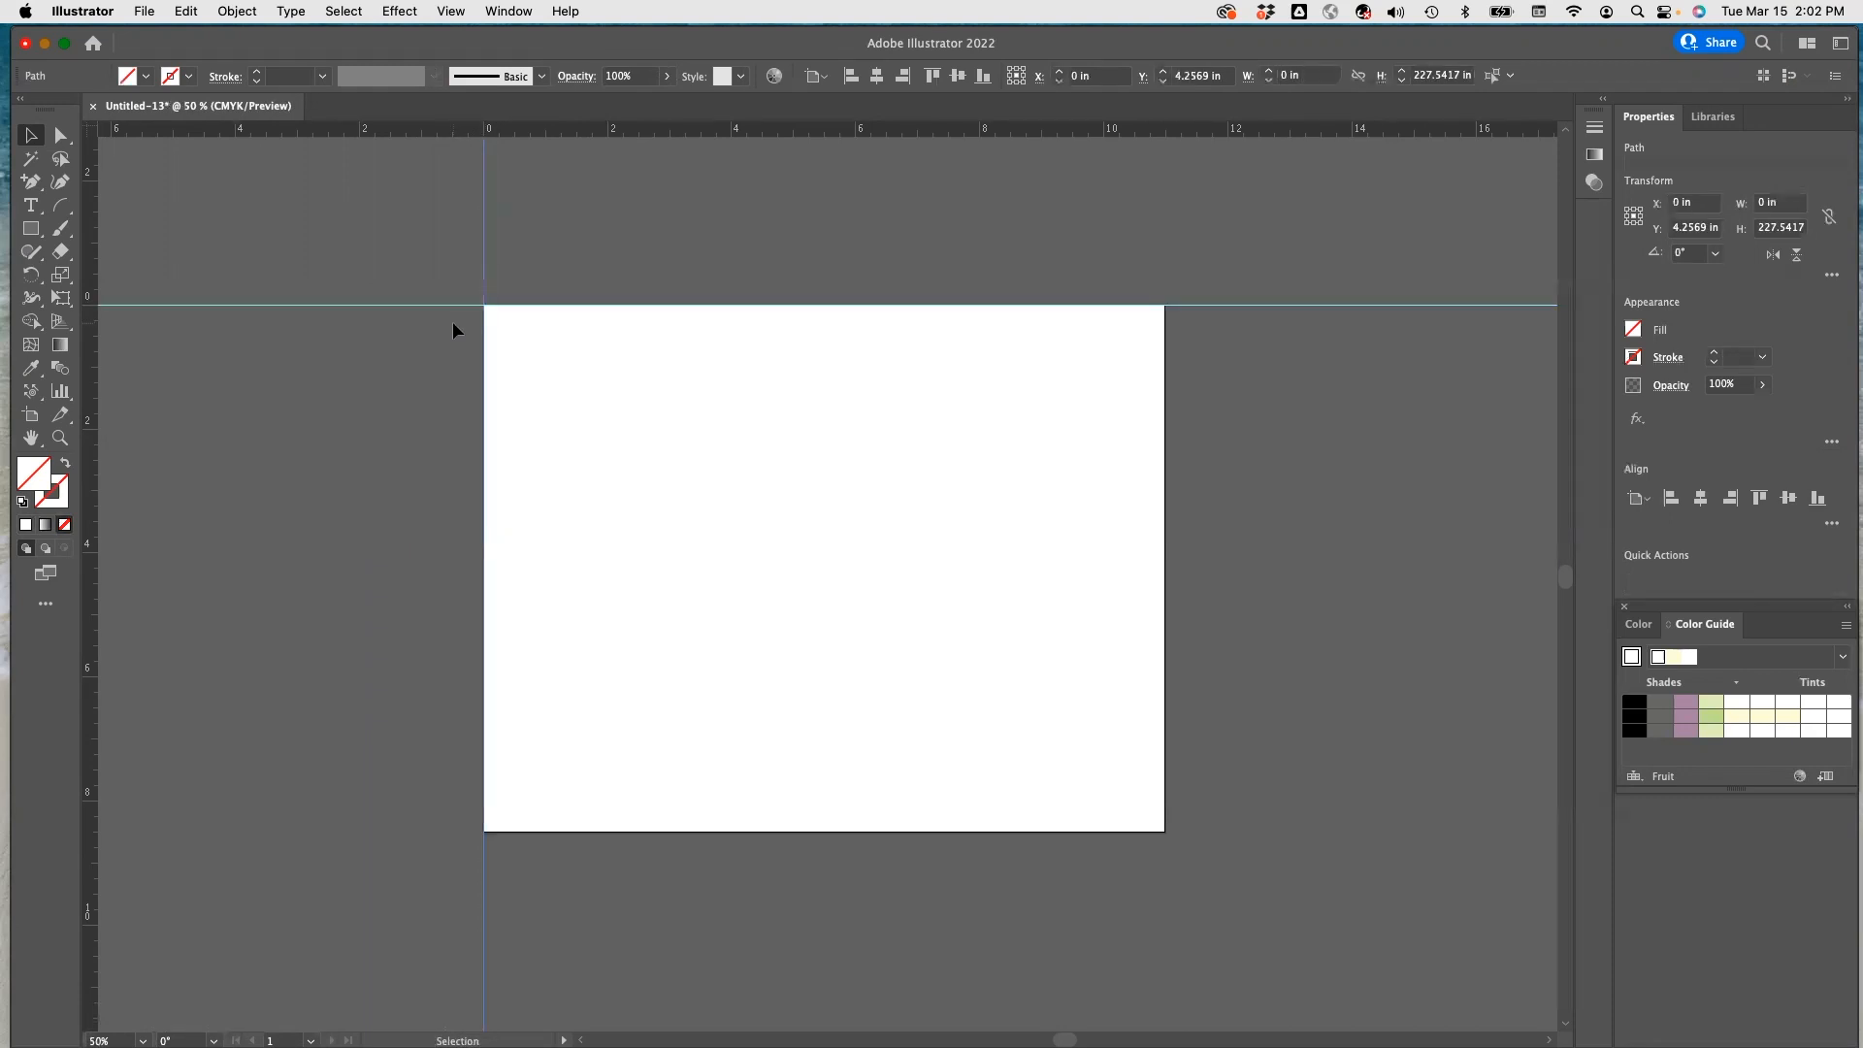
# Add a second landscape Letter artboard to the document.
pyautogui.click(31, 415)
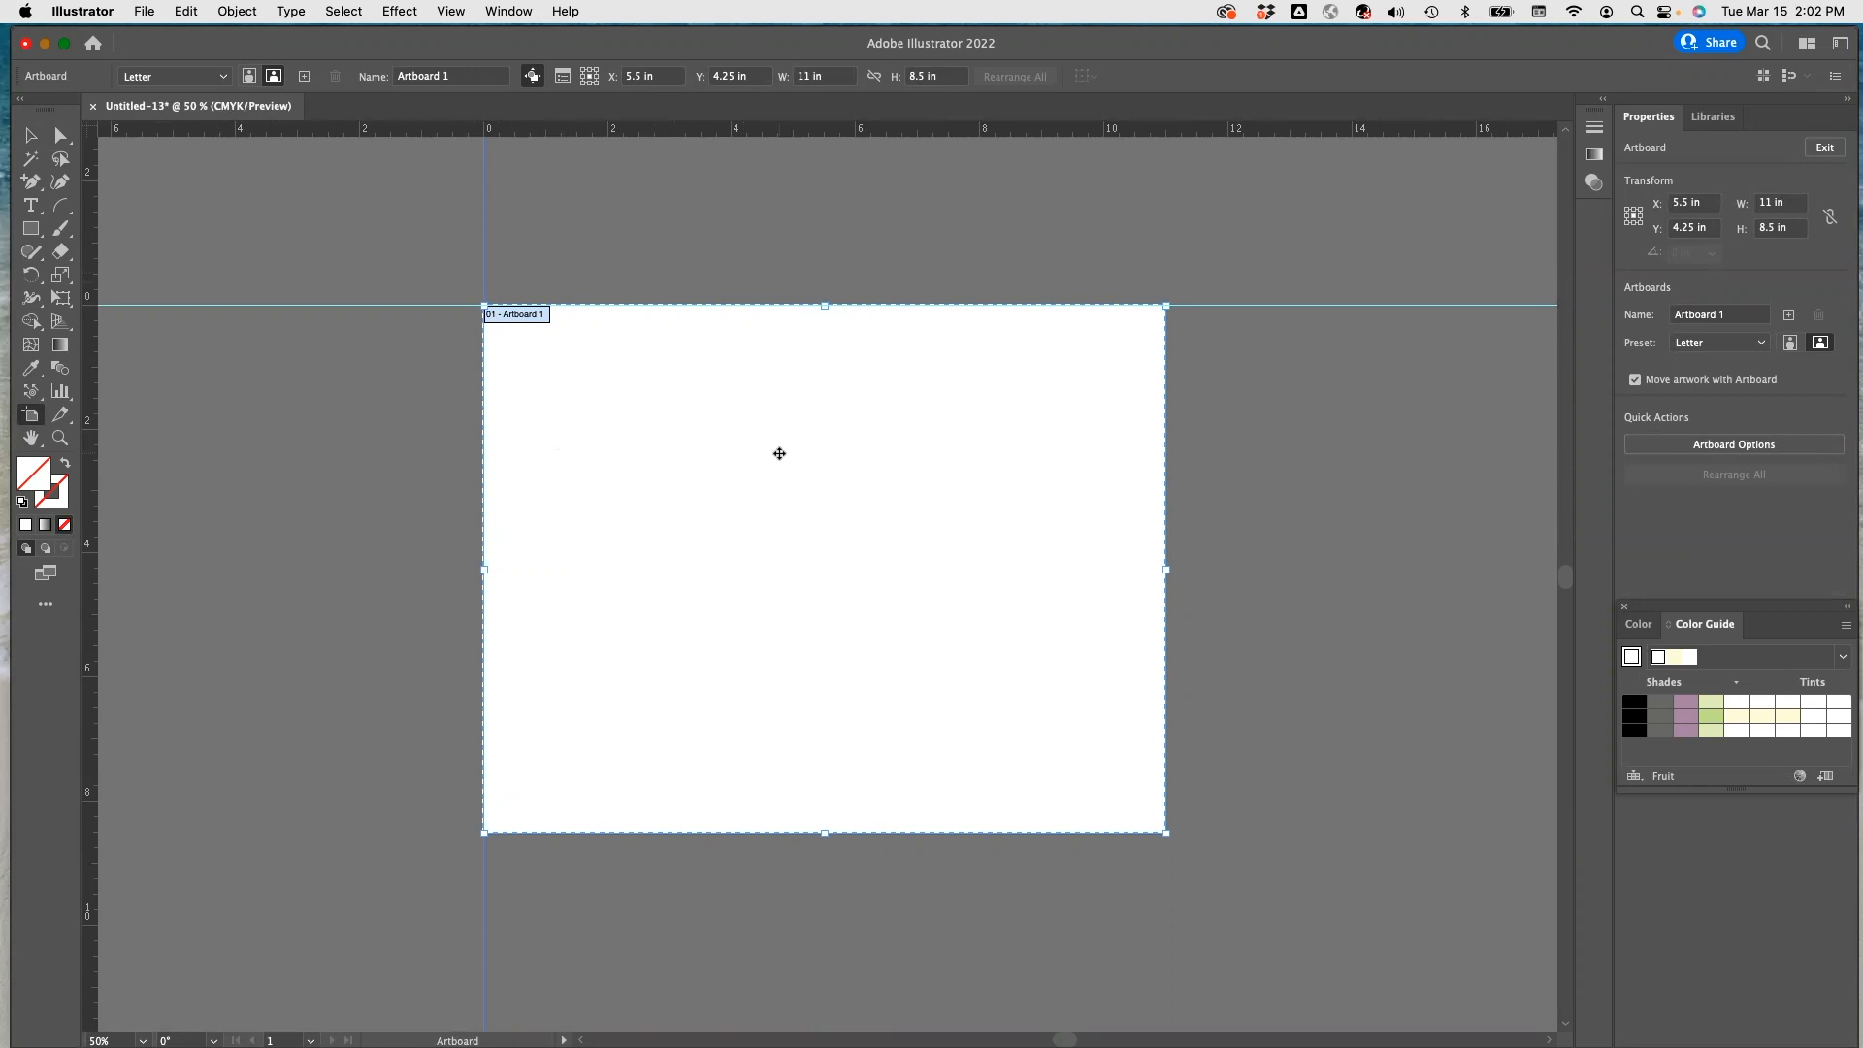
pyautogui.click(307, 80)
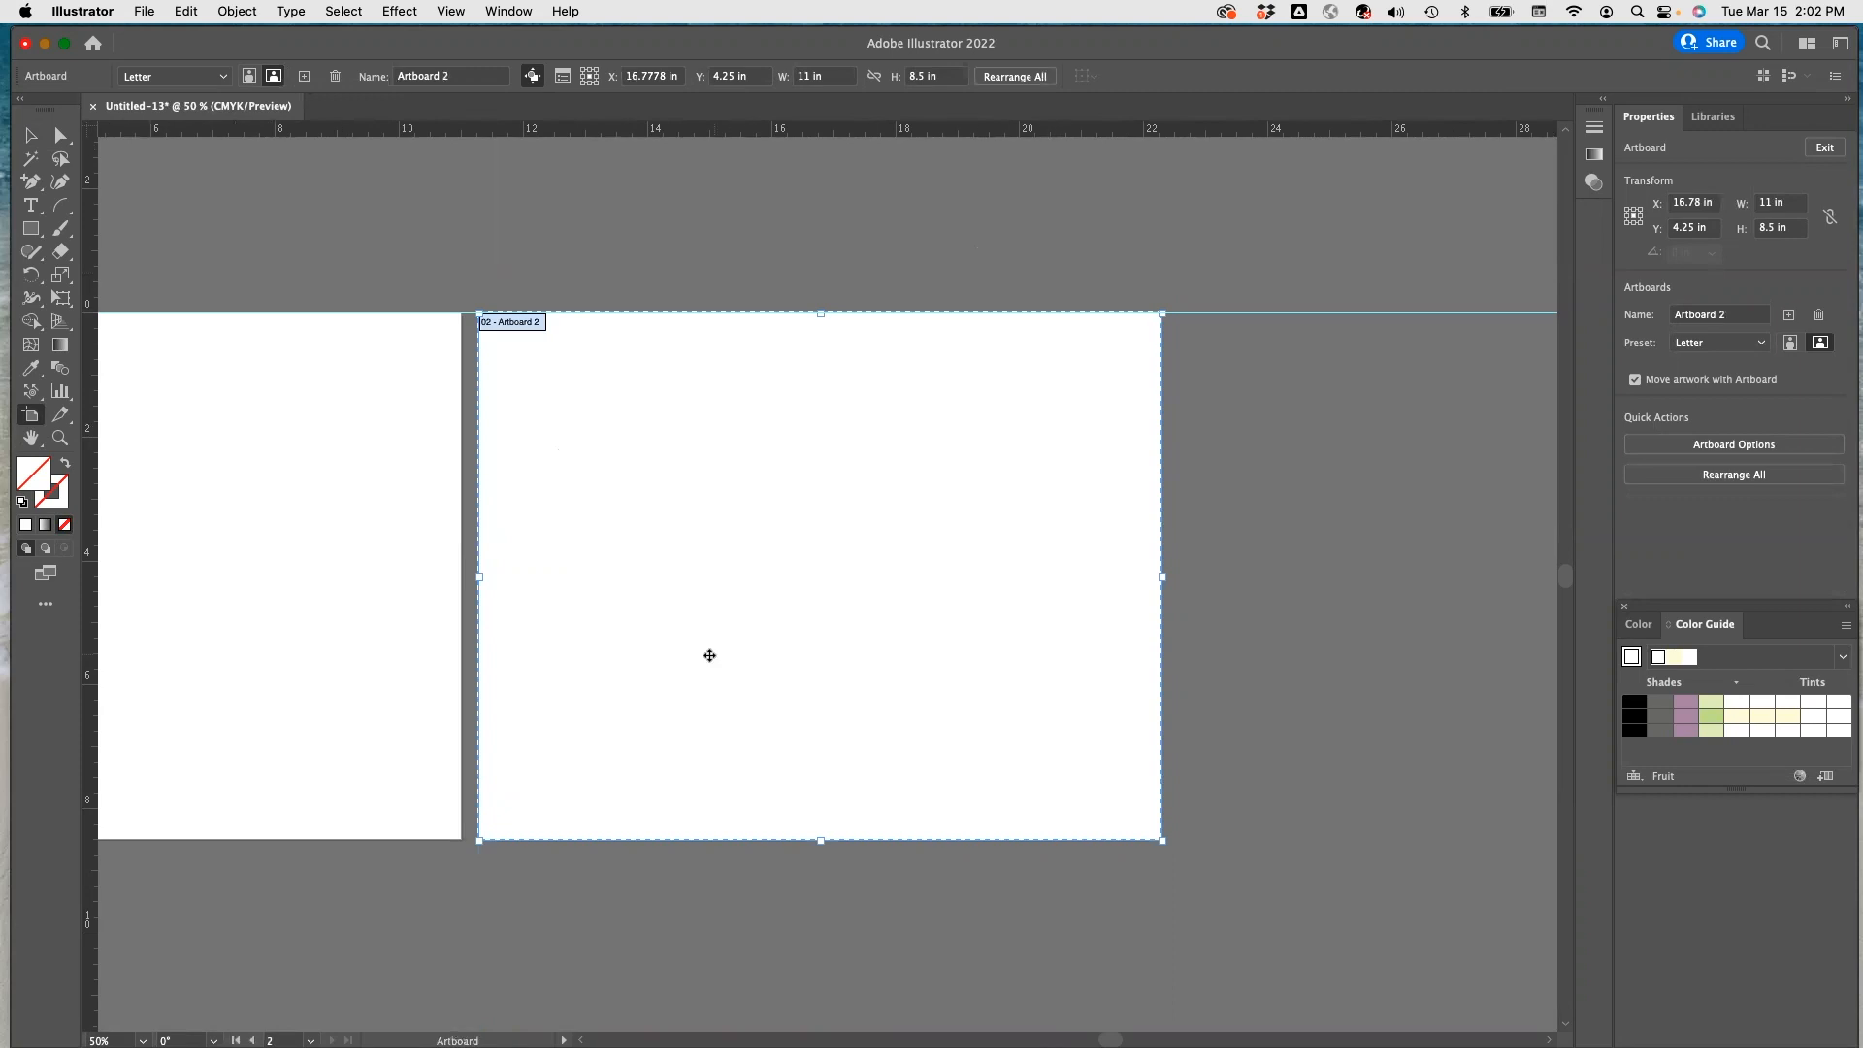
pyautogui.hscroll(-10, 264, 713)
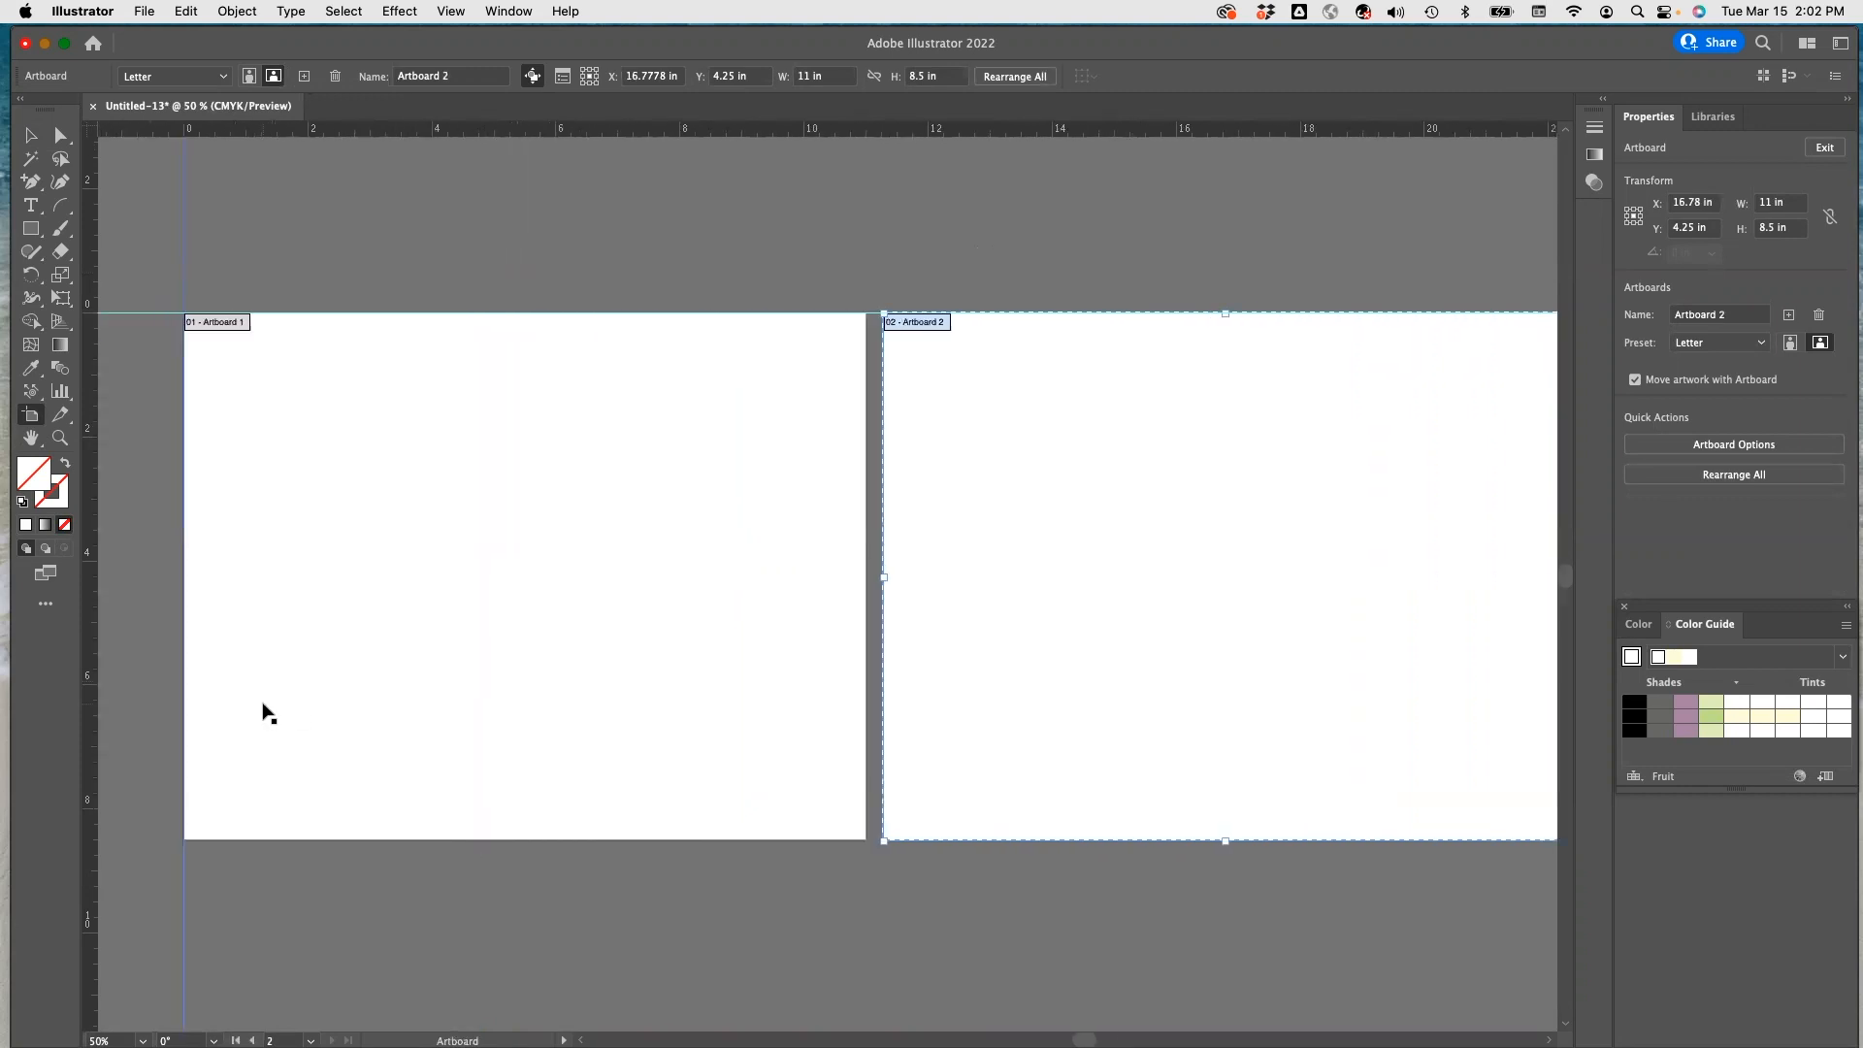
pyautogui.hscroll(1, 299, 702)
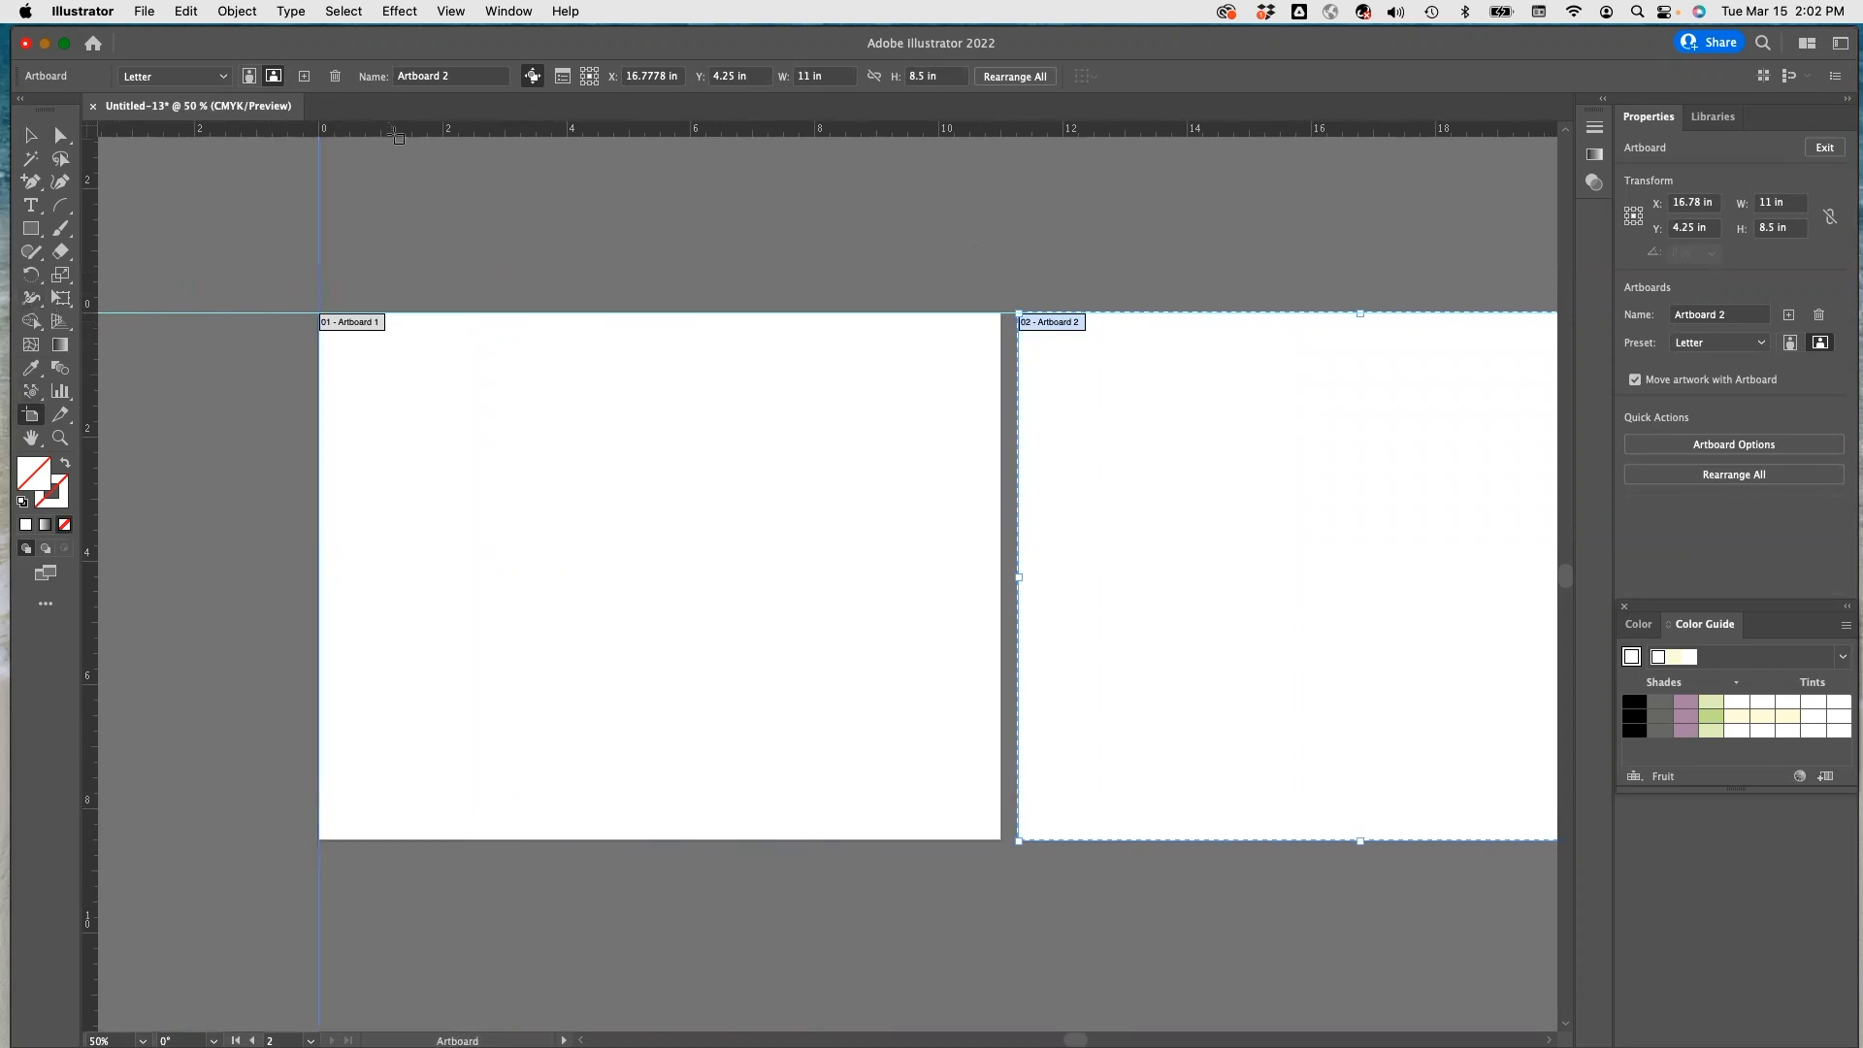
# Place a horizontal guide about 10 in down and move the second artboard below the first, aligned to that guide and the left-edge guide.
pyautogui.moveTo(396, 210); pyautogui.dragTo(340, 848)
pyautogui.moveTo(336, 931); pyautogui.dragTo(337, 930)
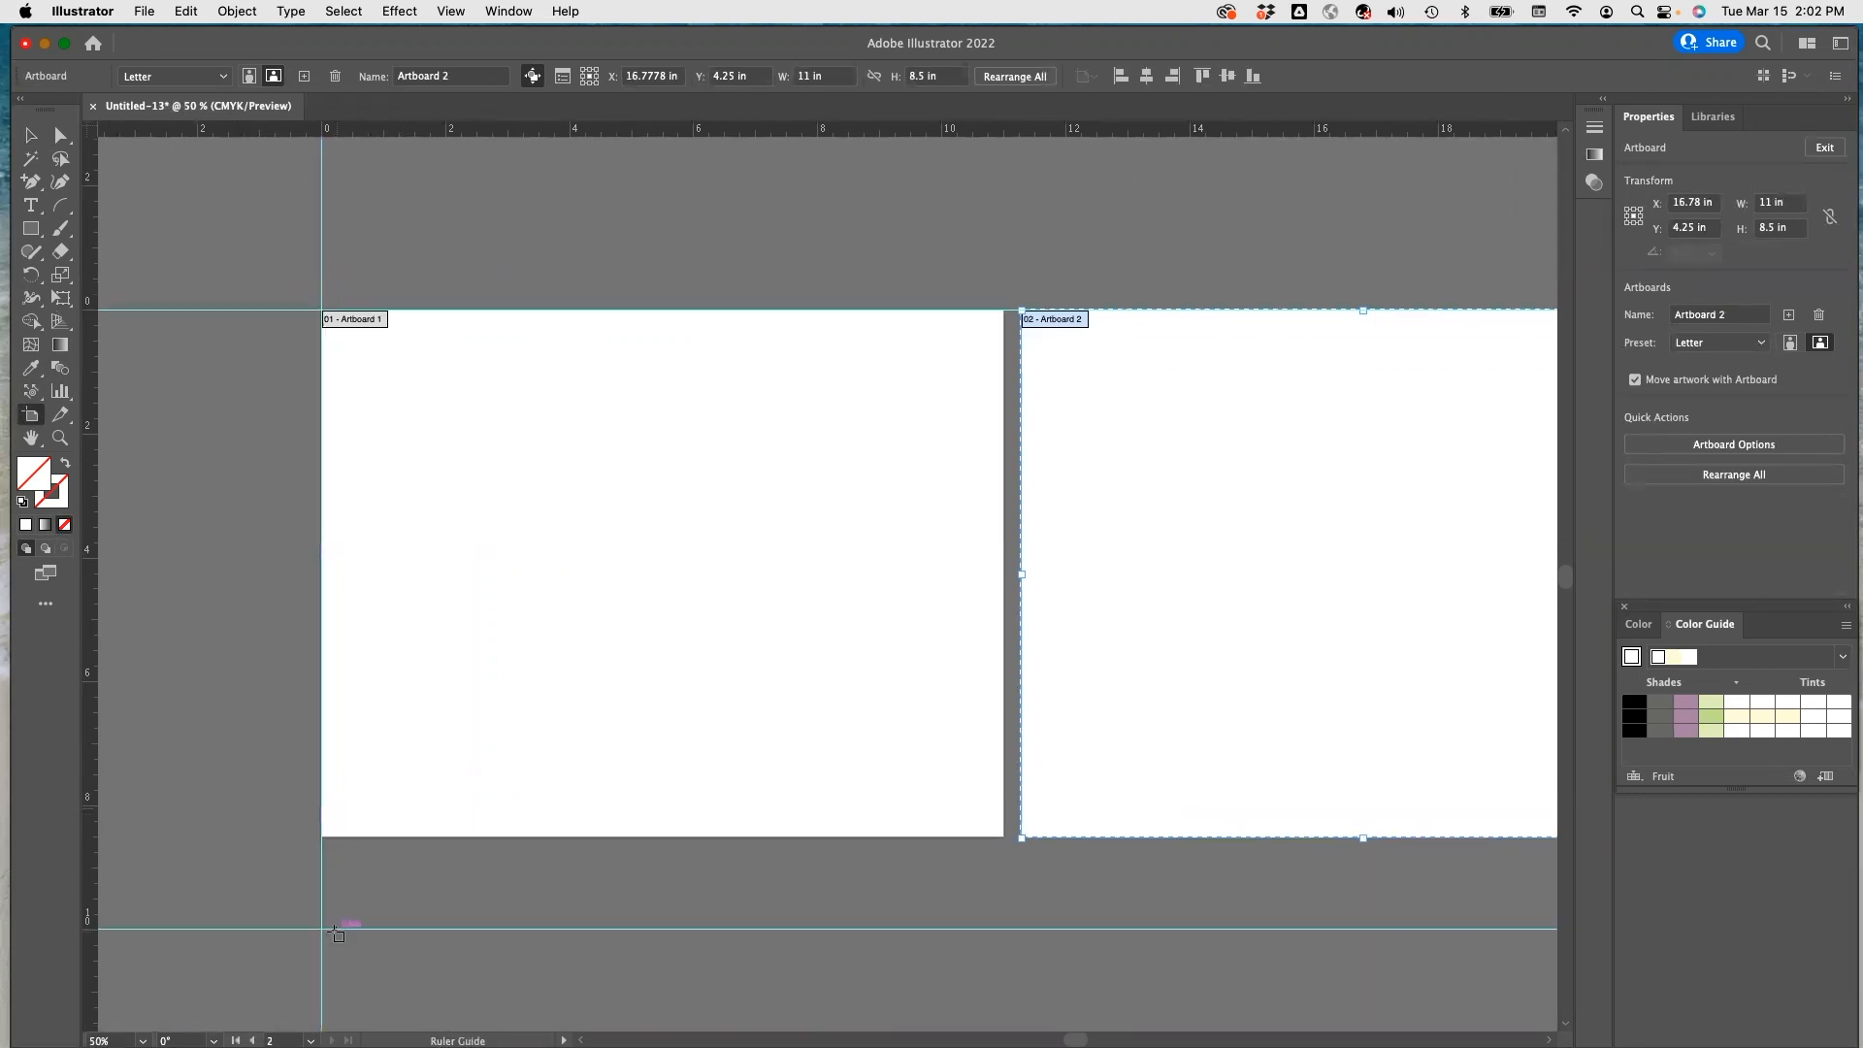
pyautogui.scroll(-5, 457, 803)
pyautogui.scroll(-1, 464, 803)
pyautogui.press('v')
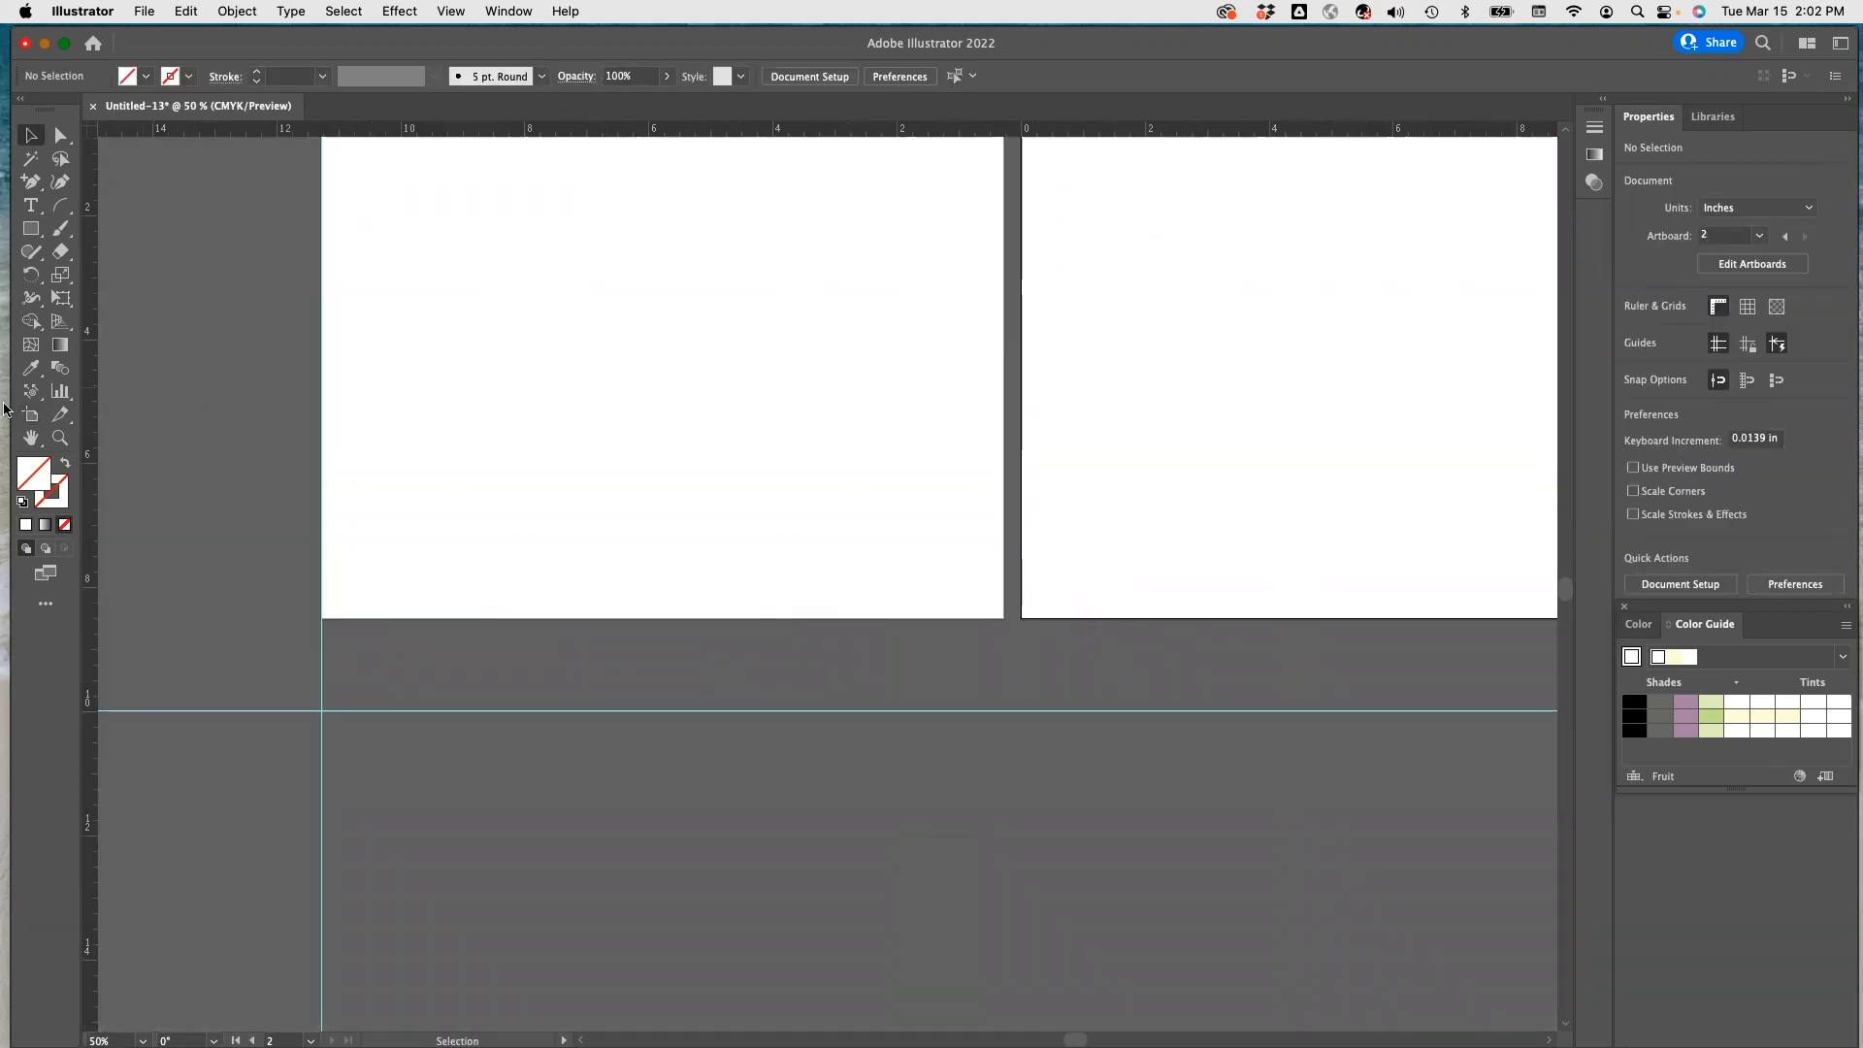
pyautogui.click(30, 416)
pyautogui.moveTo(1222, 317); pyautogui.dragTo(479, 904)
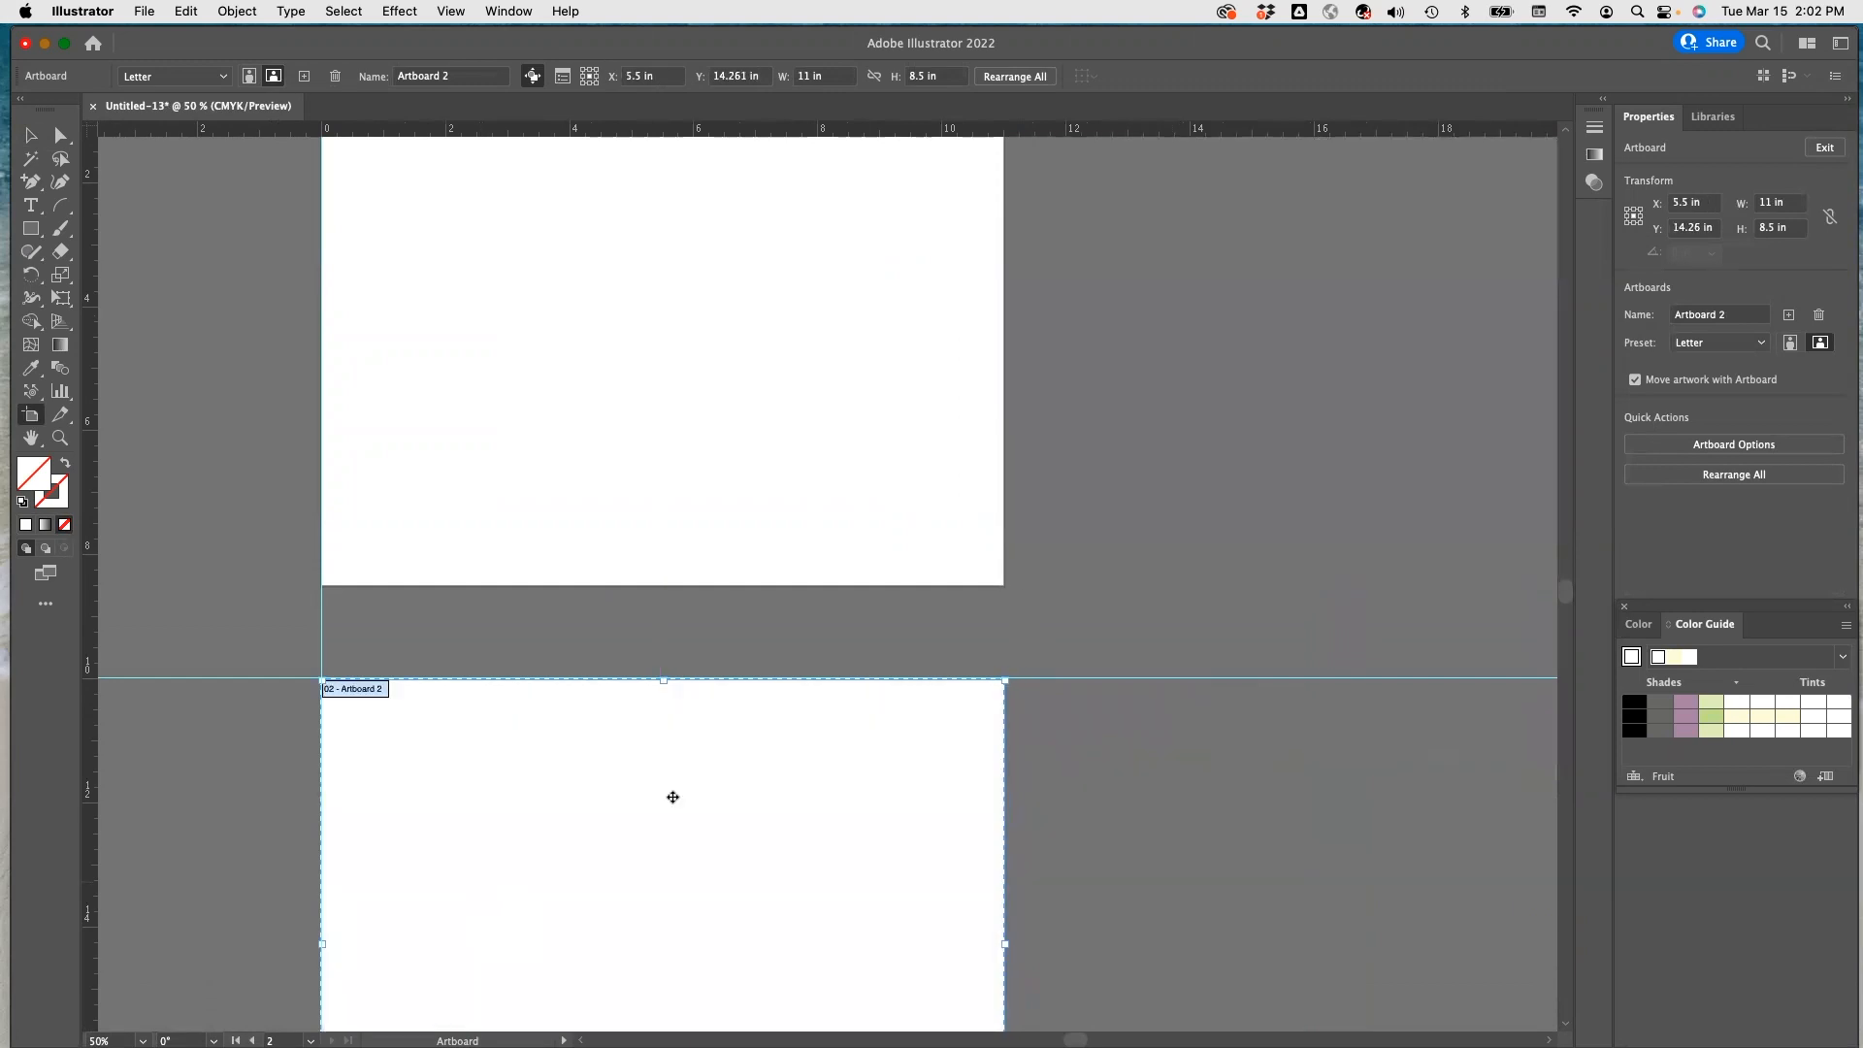
# Place a vertical guide at the horizontal center of the artboards, at about 5.5 in.
pyautogui.scroll(3, 640, 519)
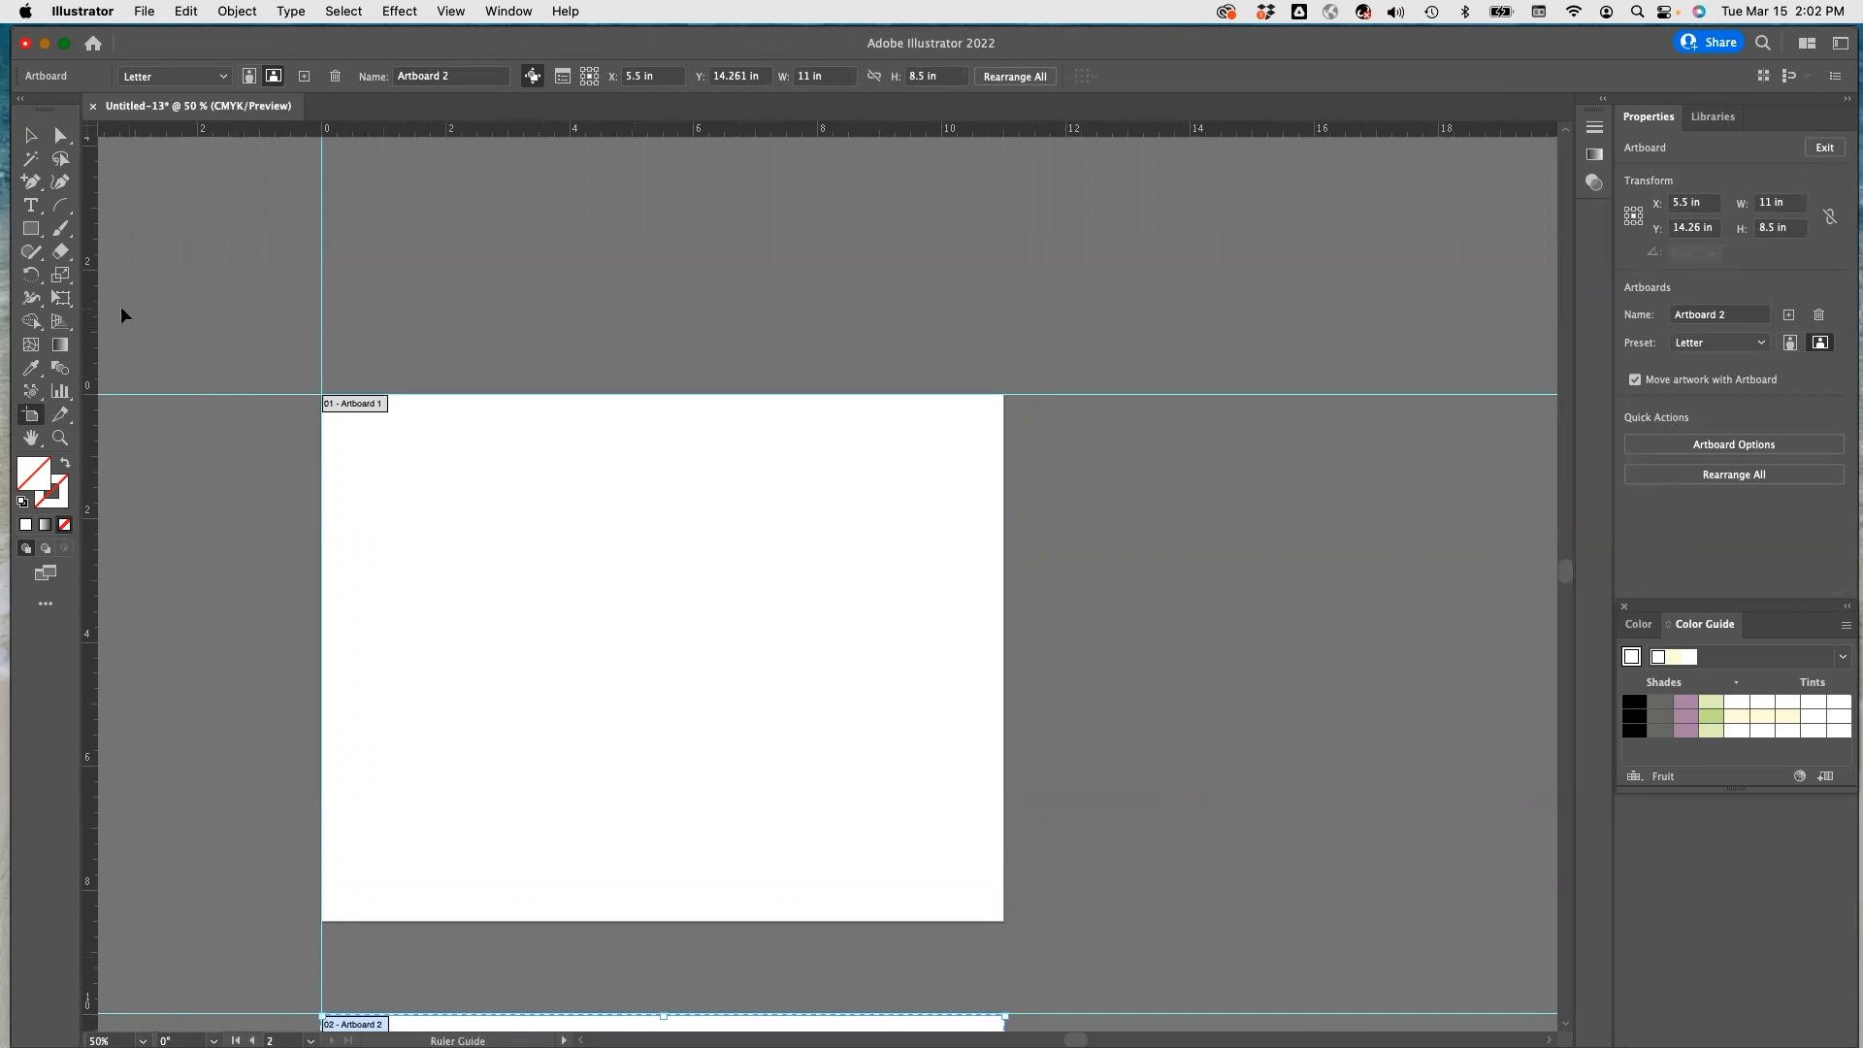
pyautogui.moveTo(280, 310); pyautogui.dragTo(662, 305)
pyautogui.moveTo(662, 303); pyautogui.dragTo(663, 305)
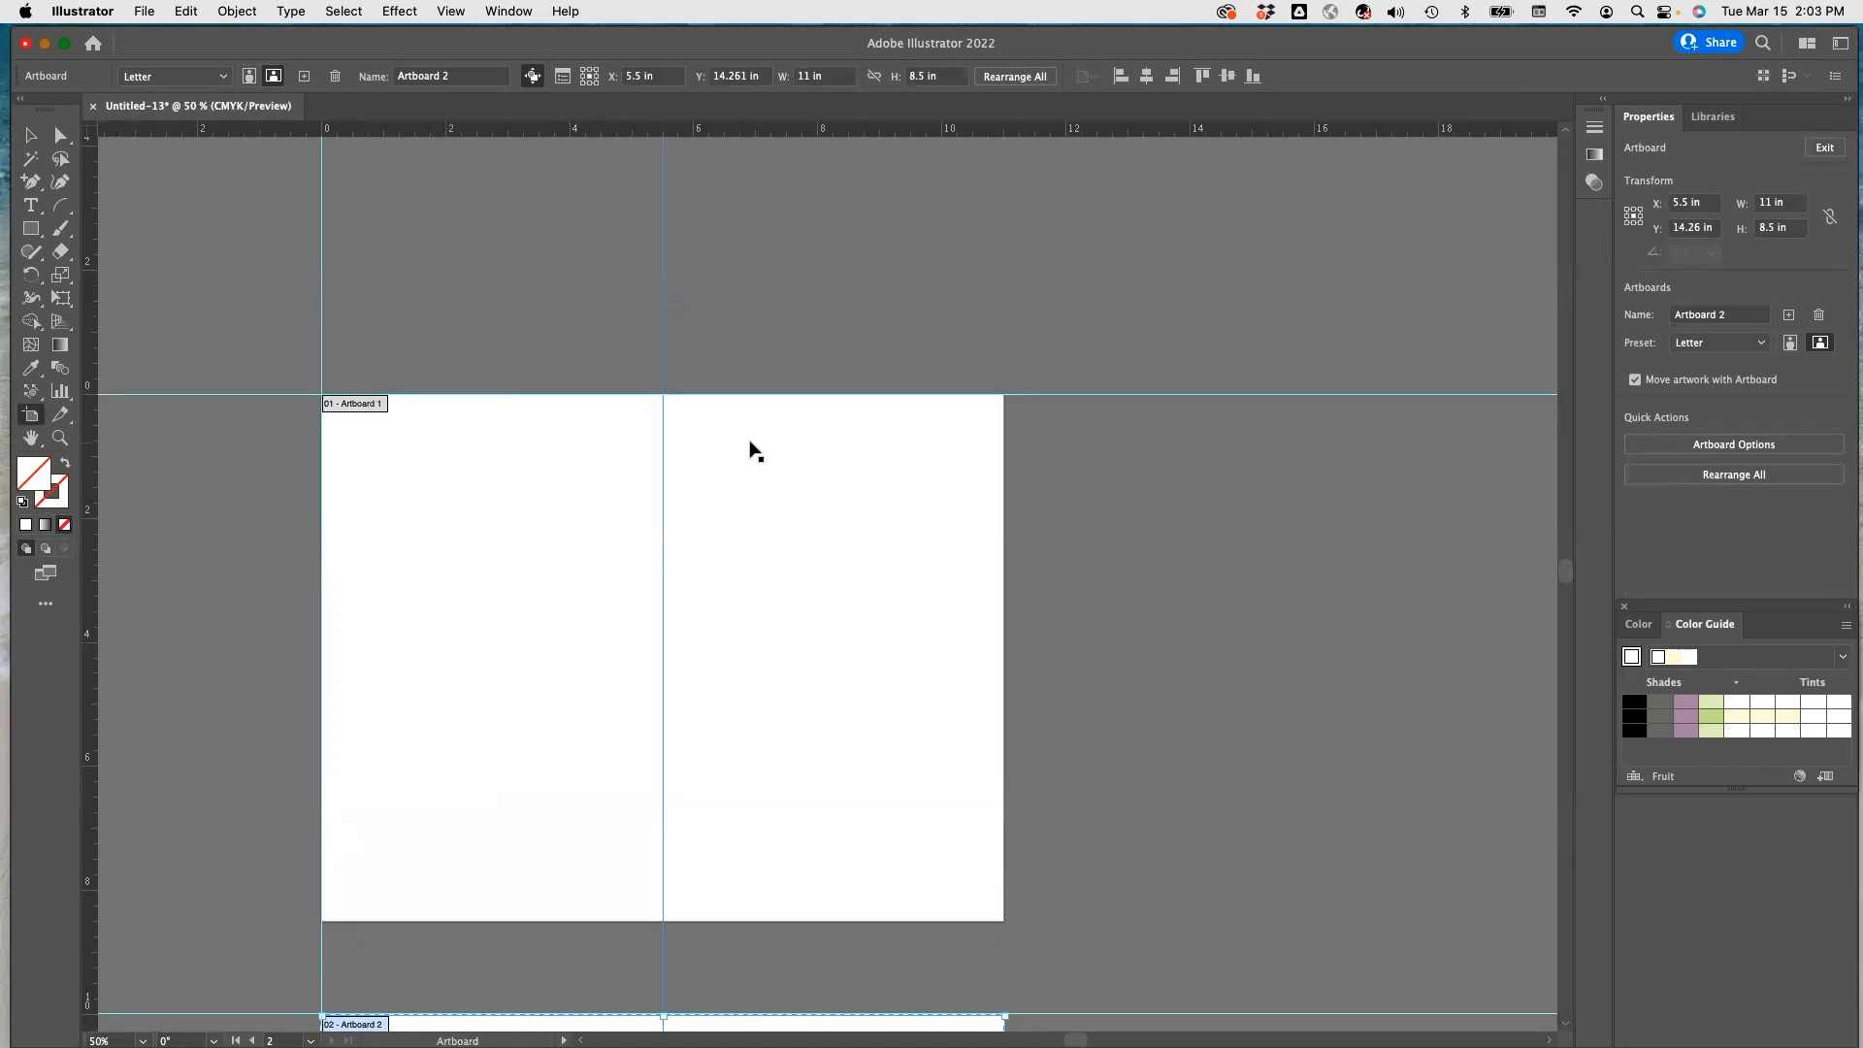
pyautogui.scroll(-1, 998, 348)
pyautogui.hscroll(-1, 998, 334)
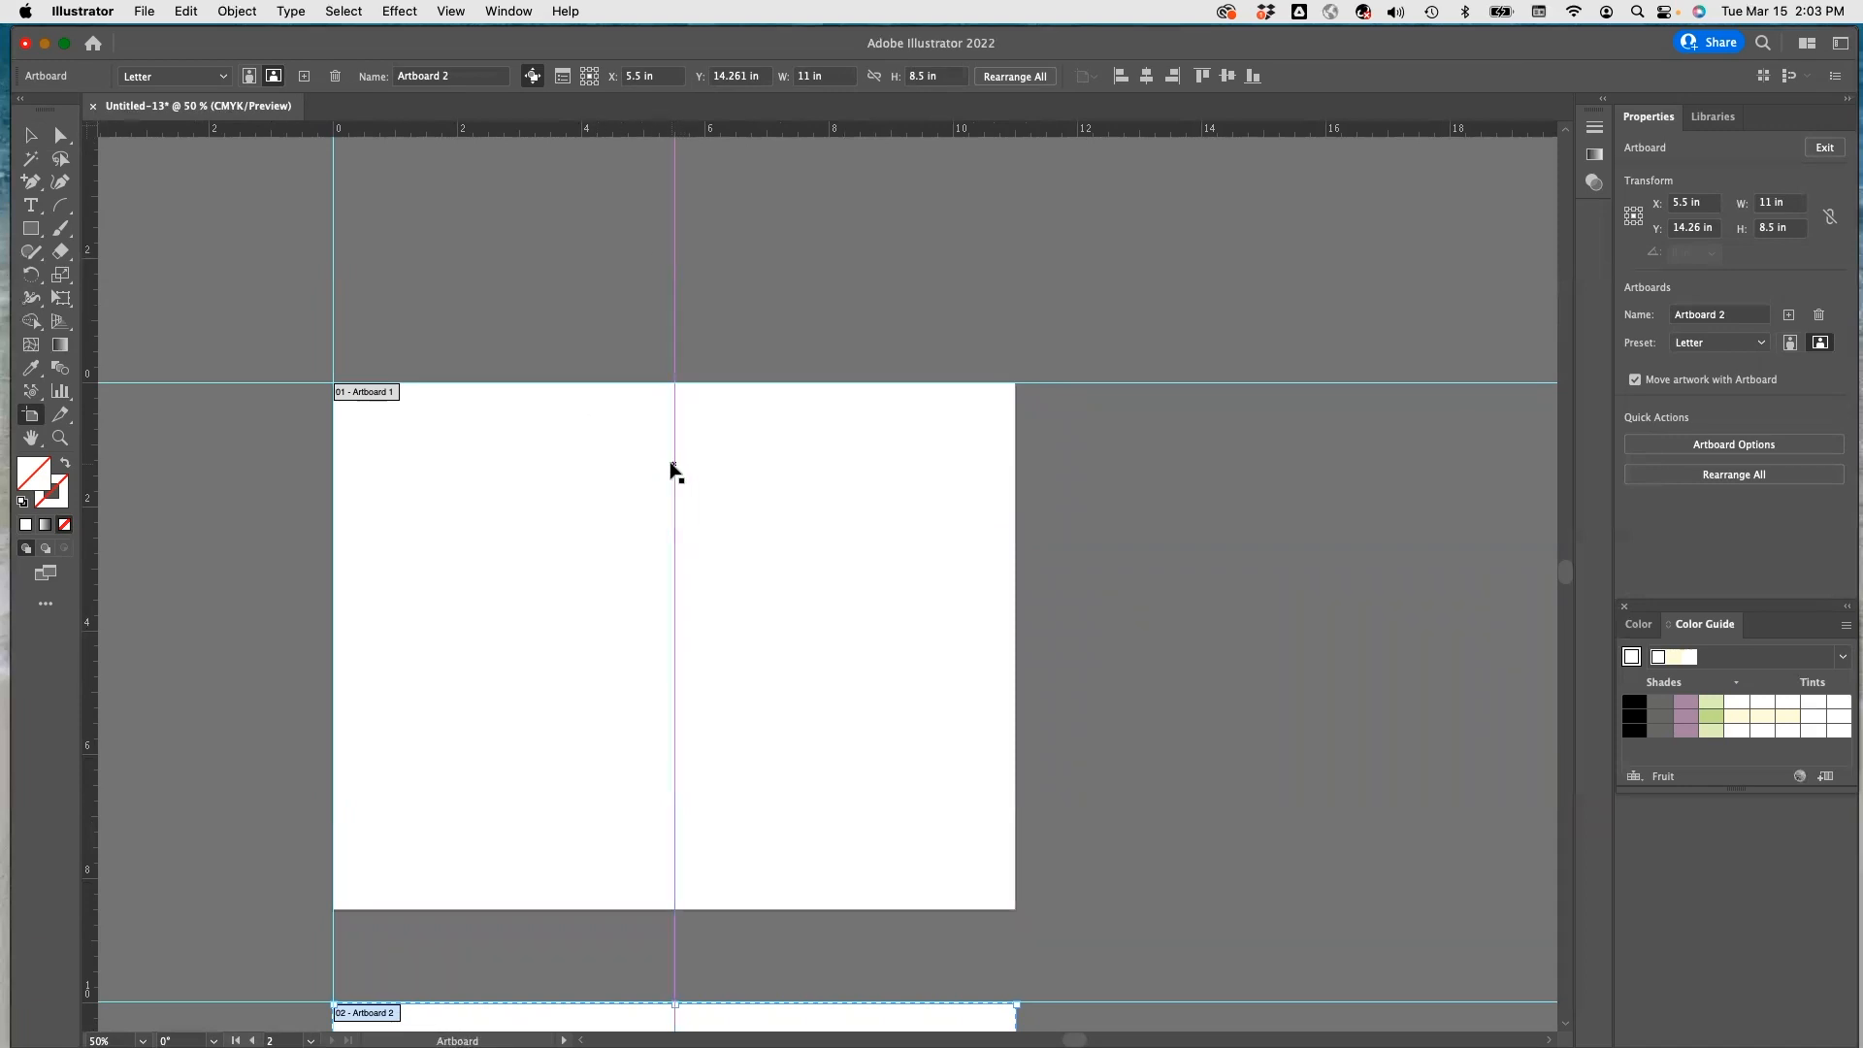
pyautogui.scroll(-8, 742, 633)
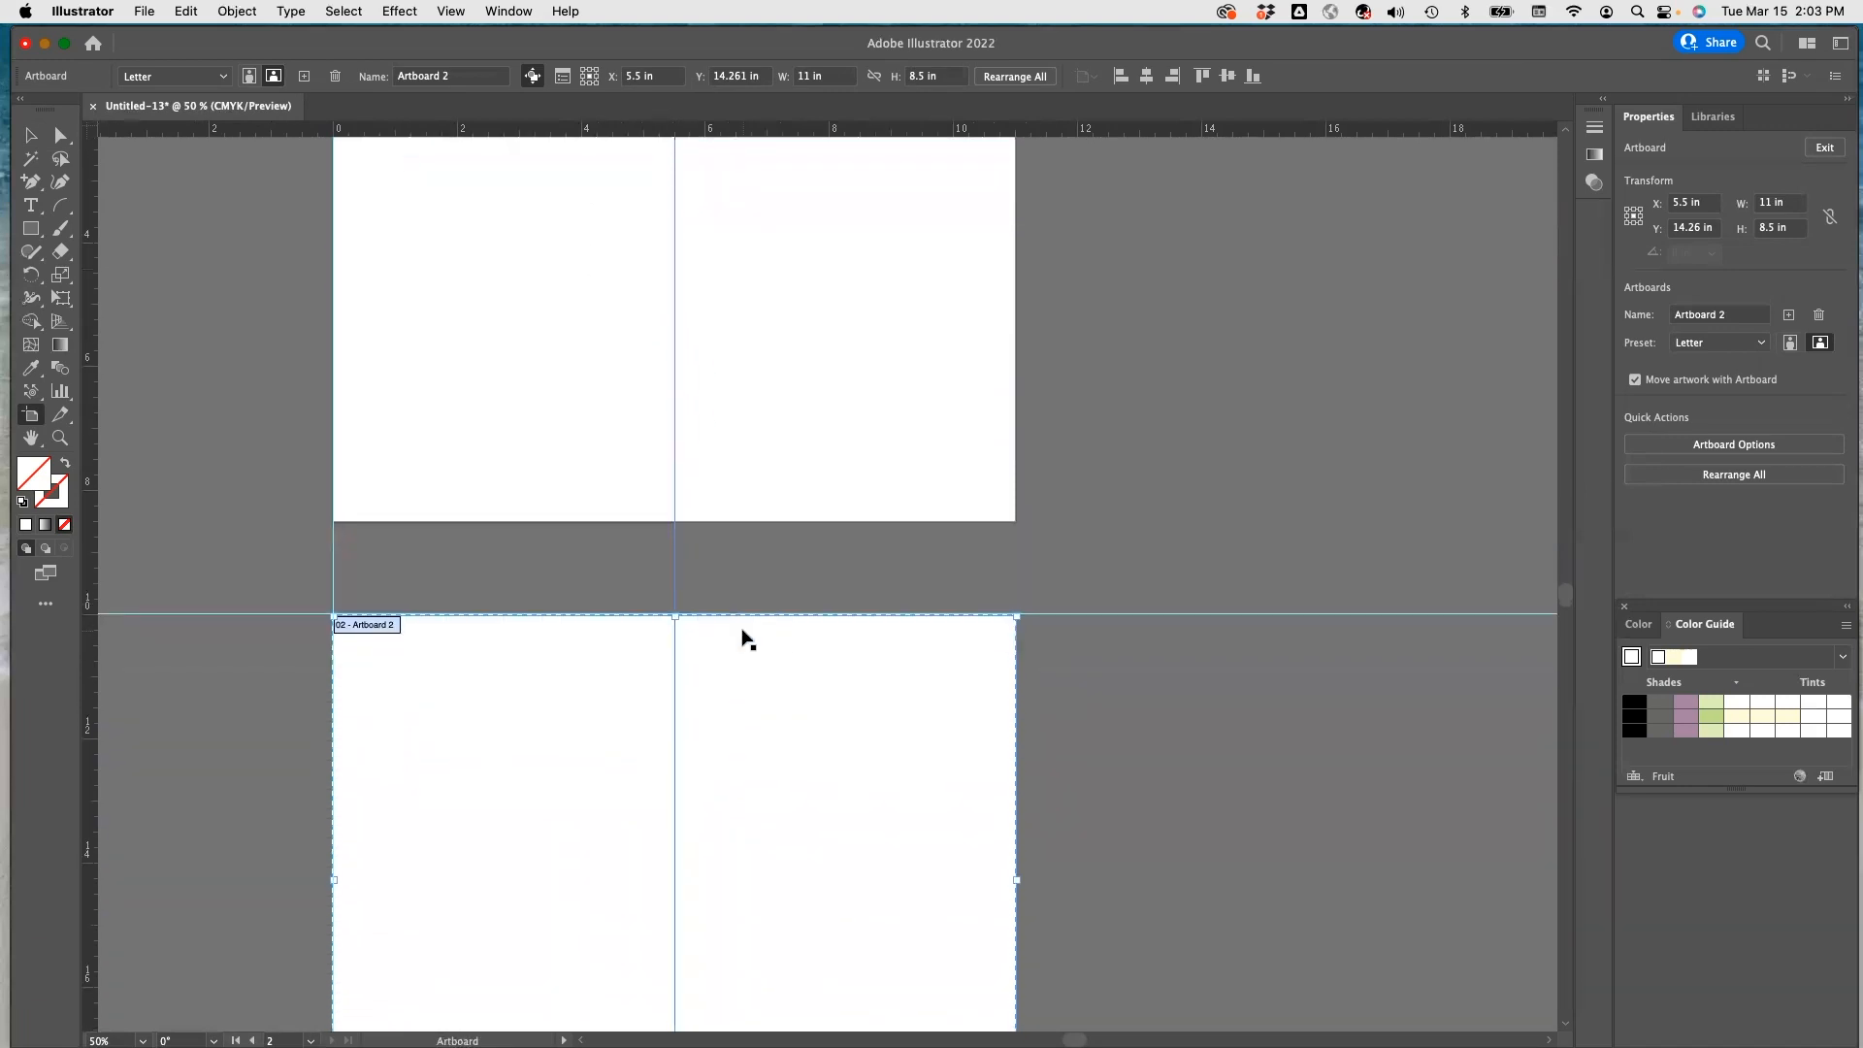
pyautogui.scroll(7, 738, 620)
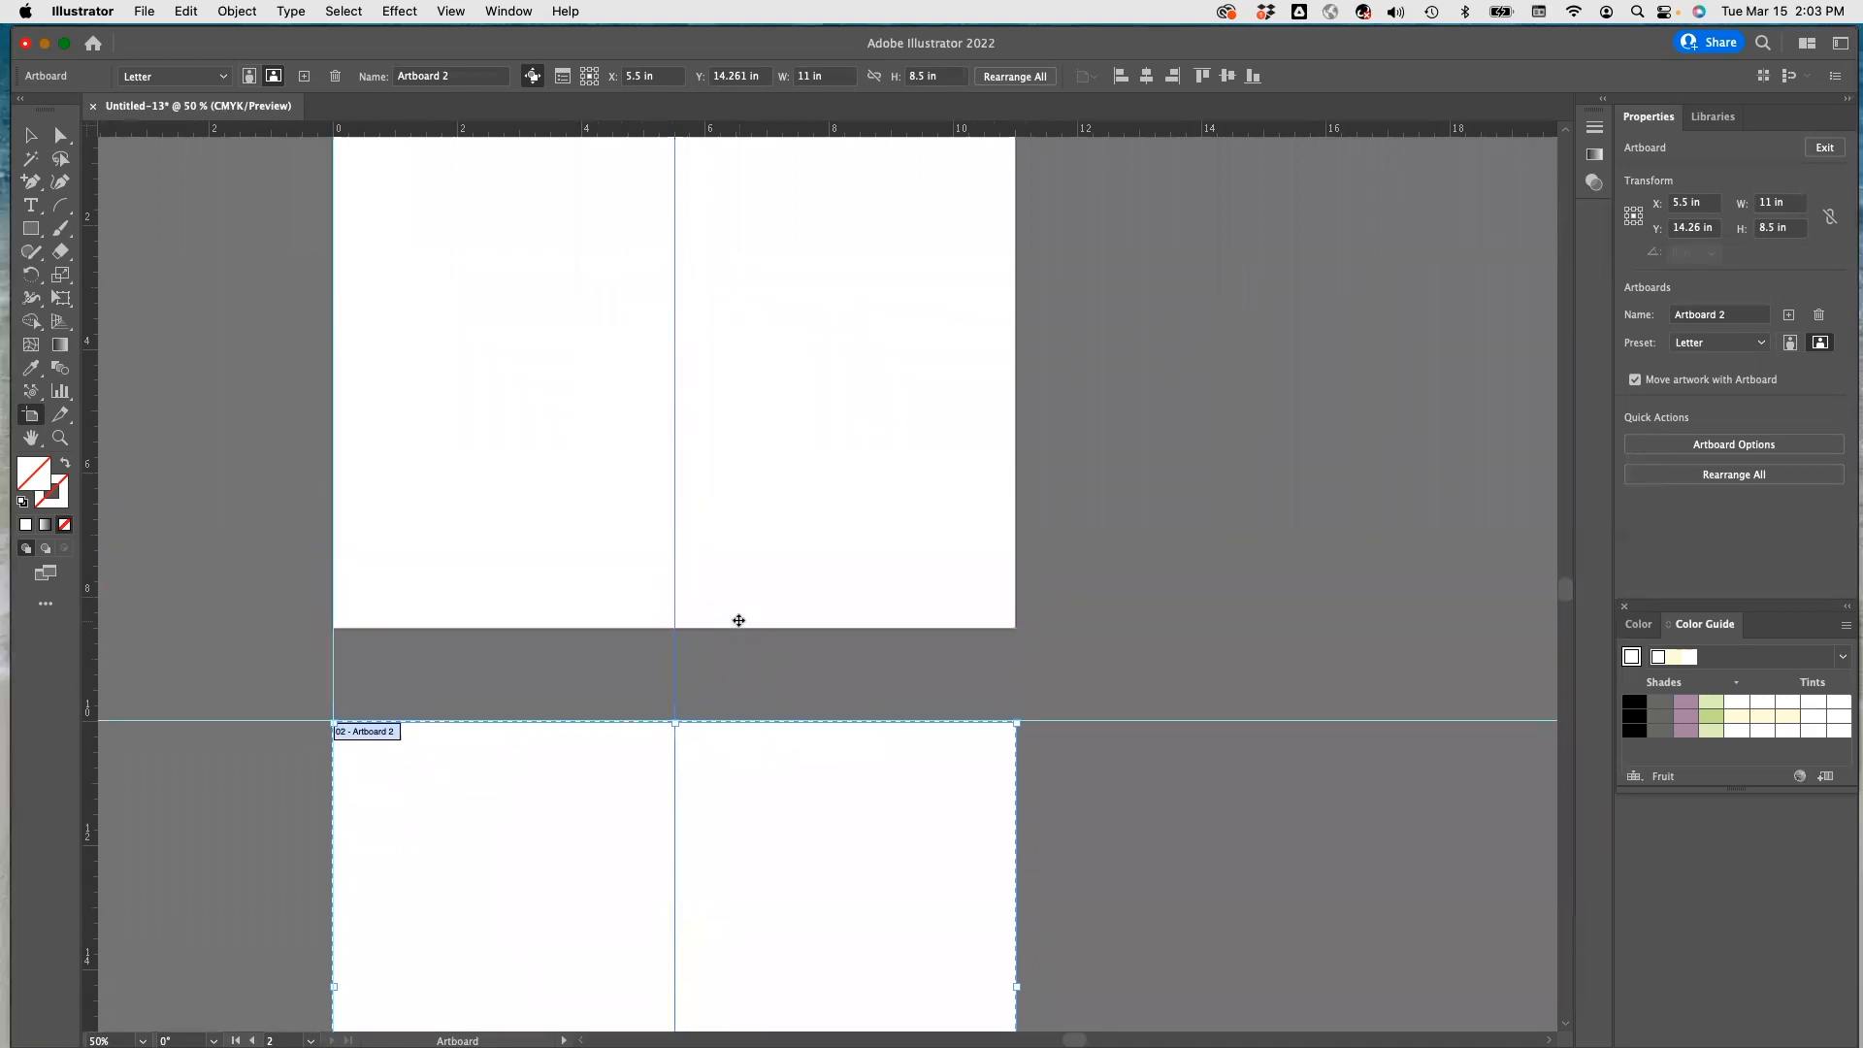
pyautogui.scroll(1, 738, 620)
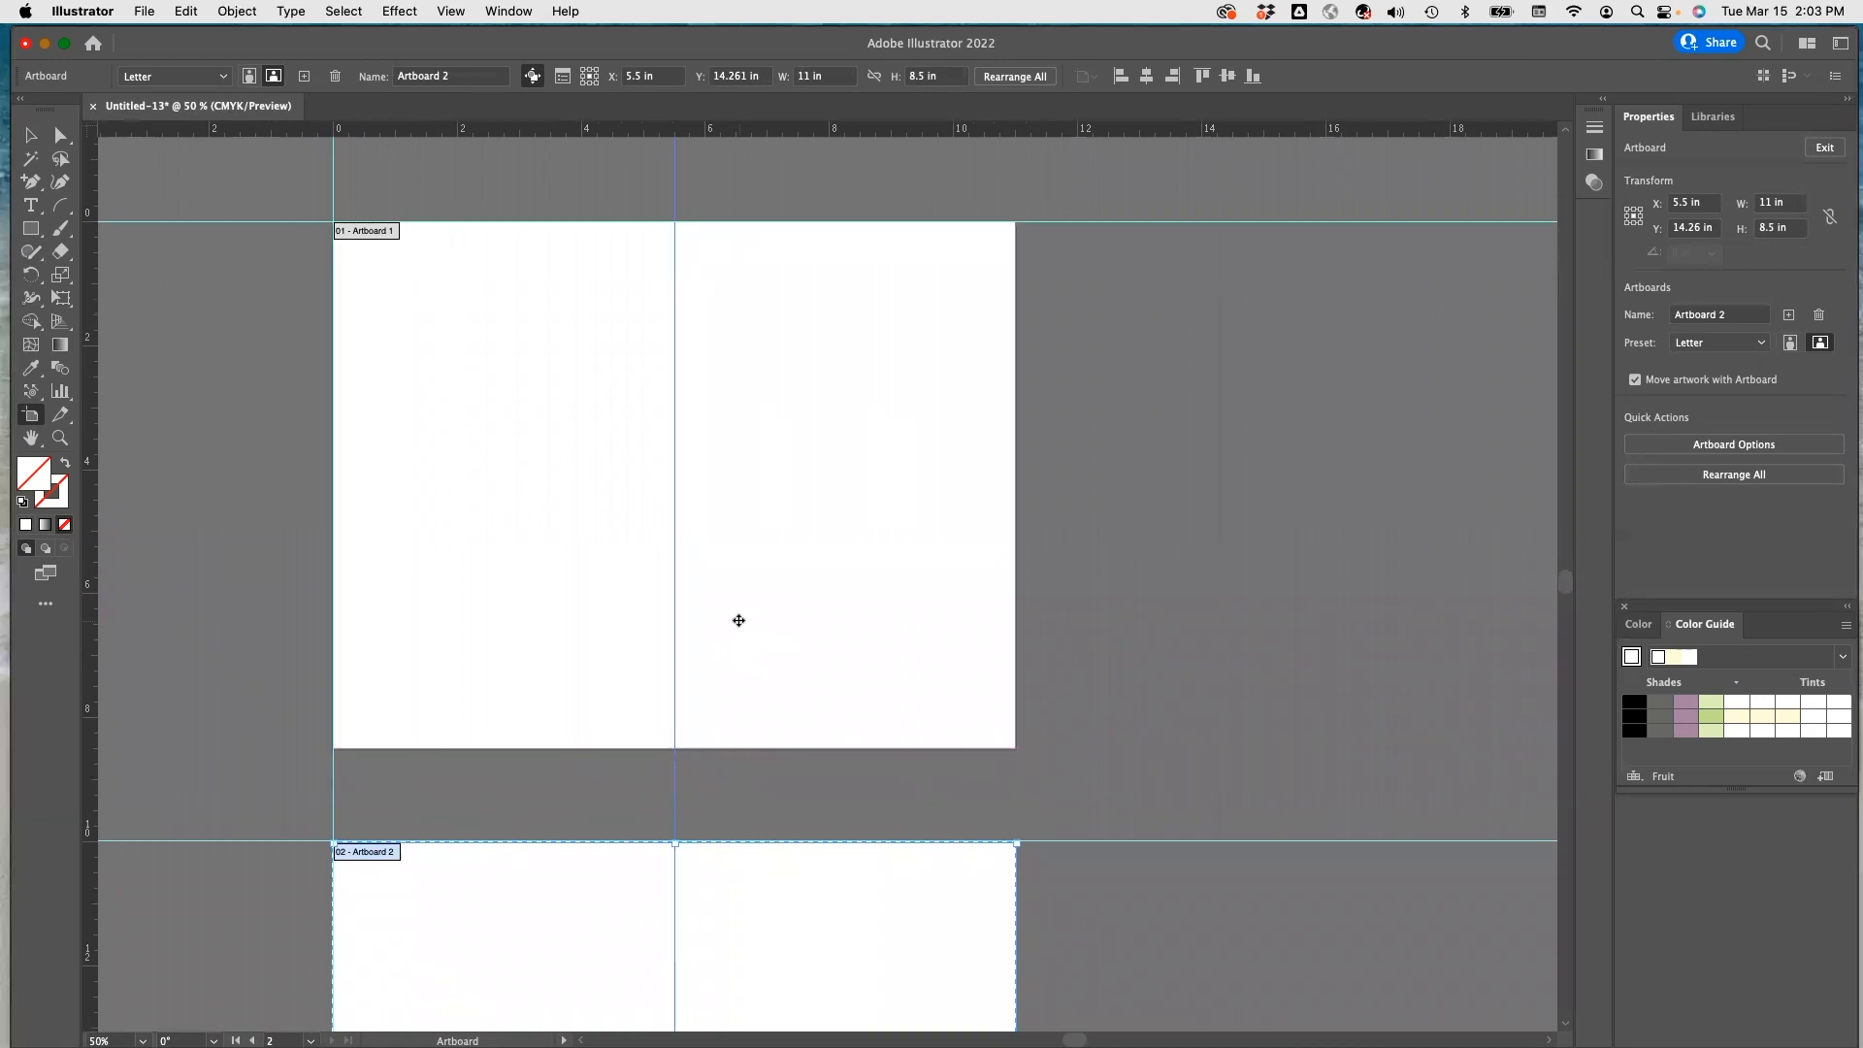
# Add the text "Front Cover Page" on the right half of the first artboard and set its size to 36 pt.
pyautogui.click(43, 263)
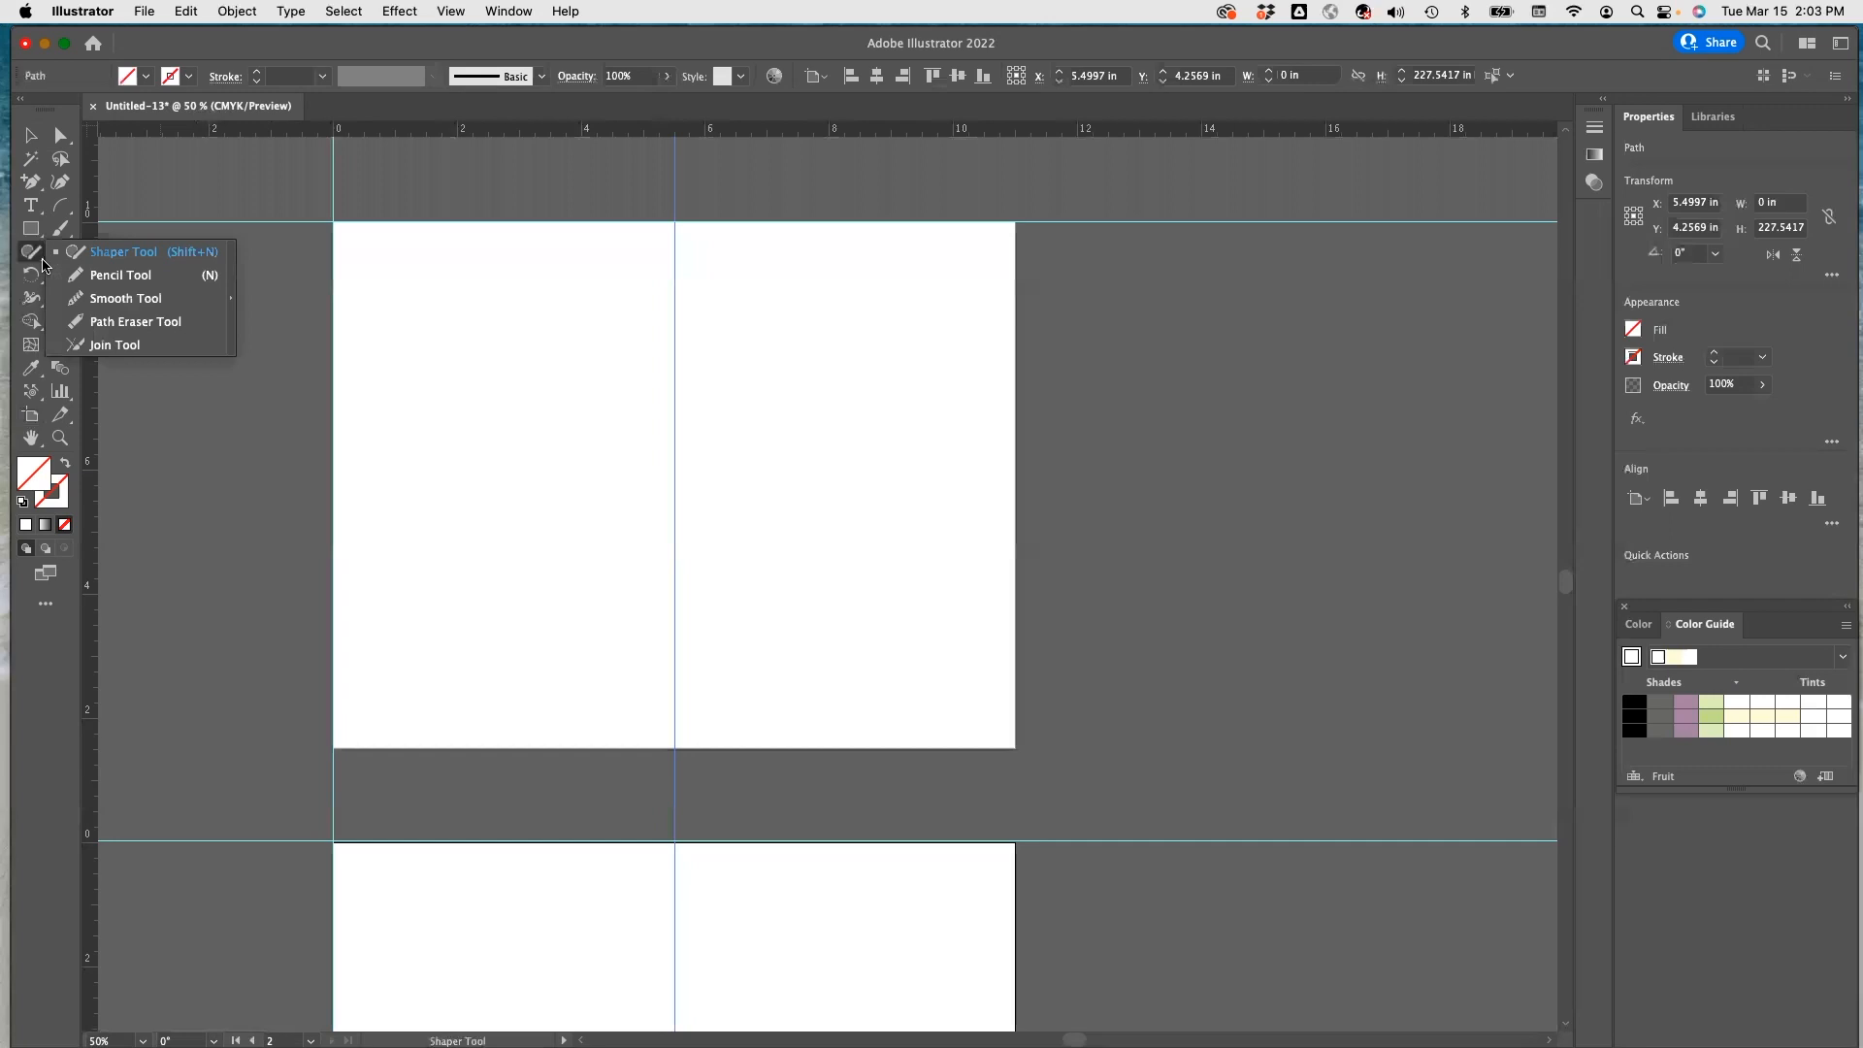
pyautogui.click(31, 206)
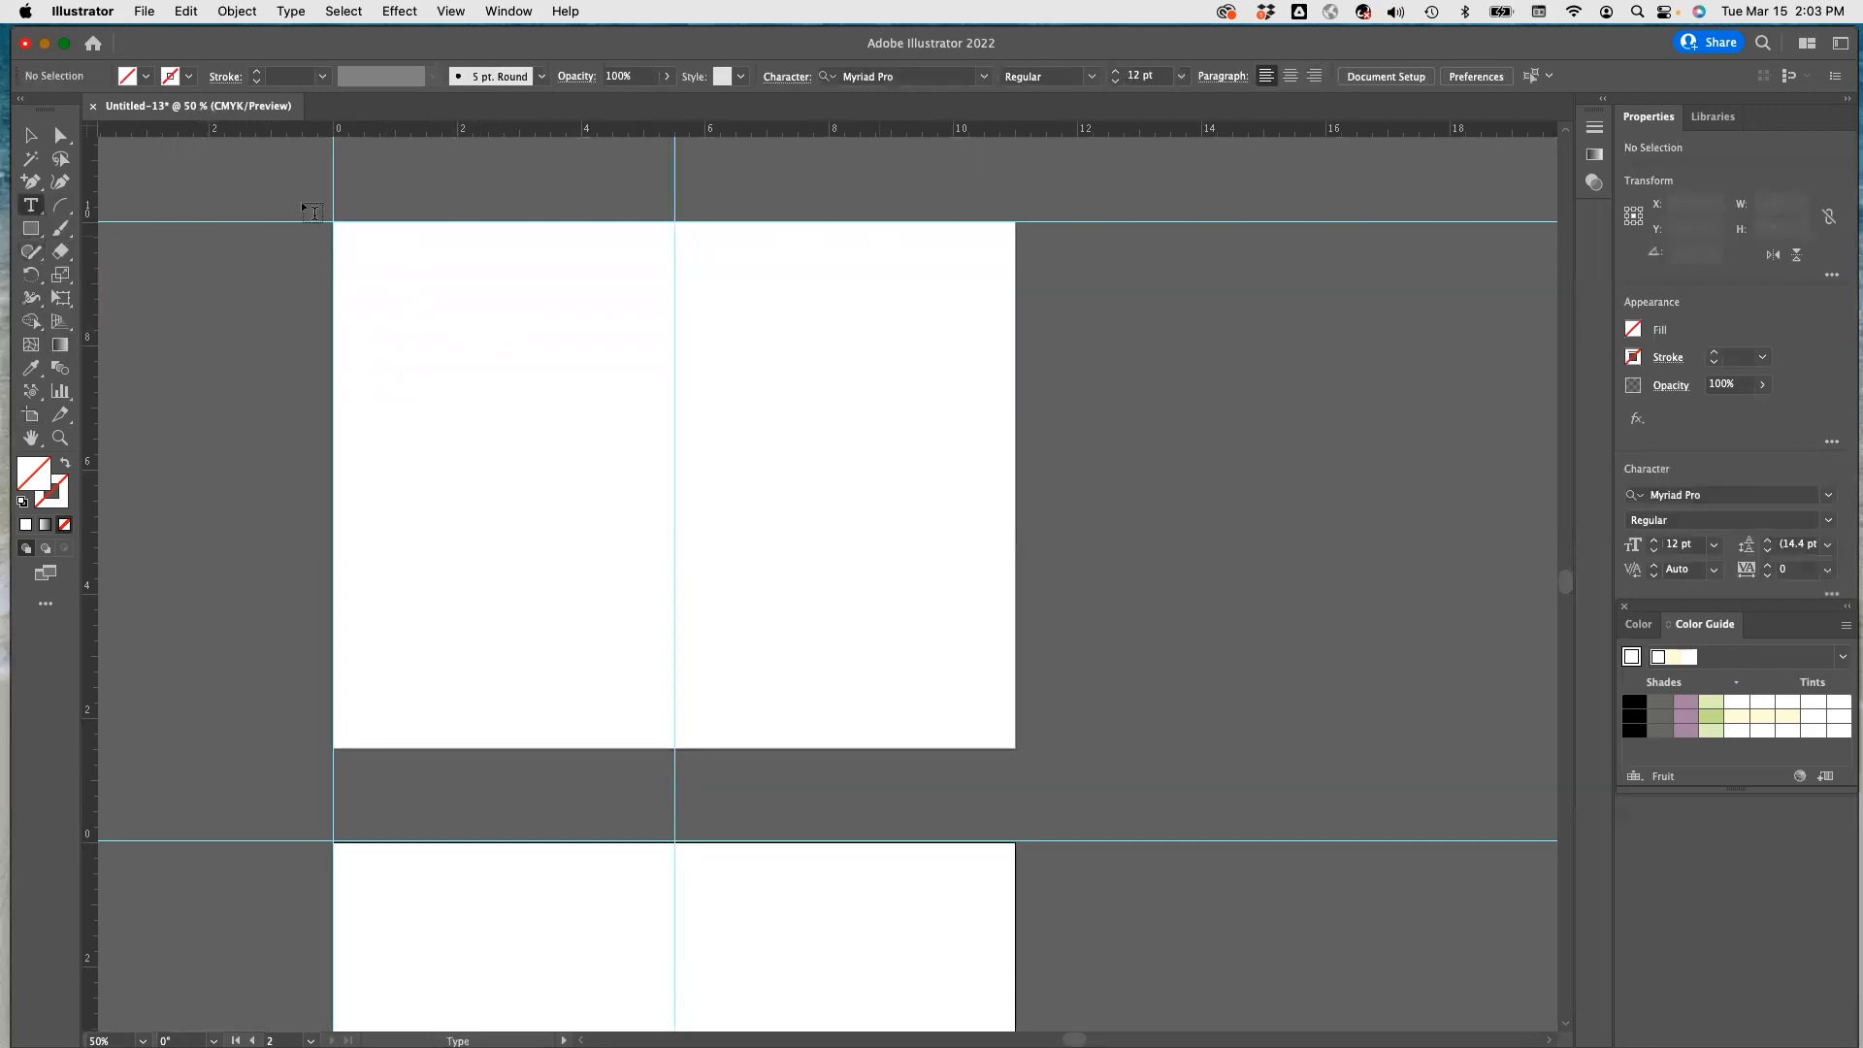
pyautogui.click(734, 392)
pyautogui.write('Front')
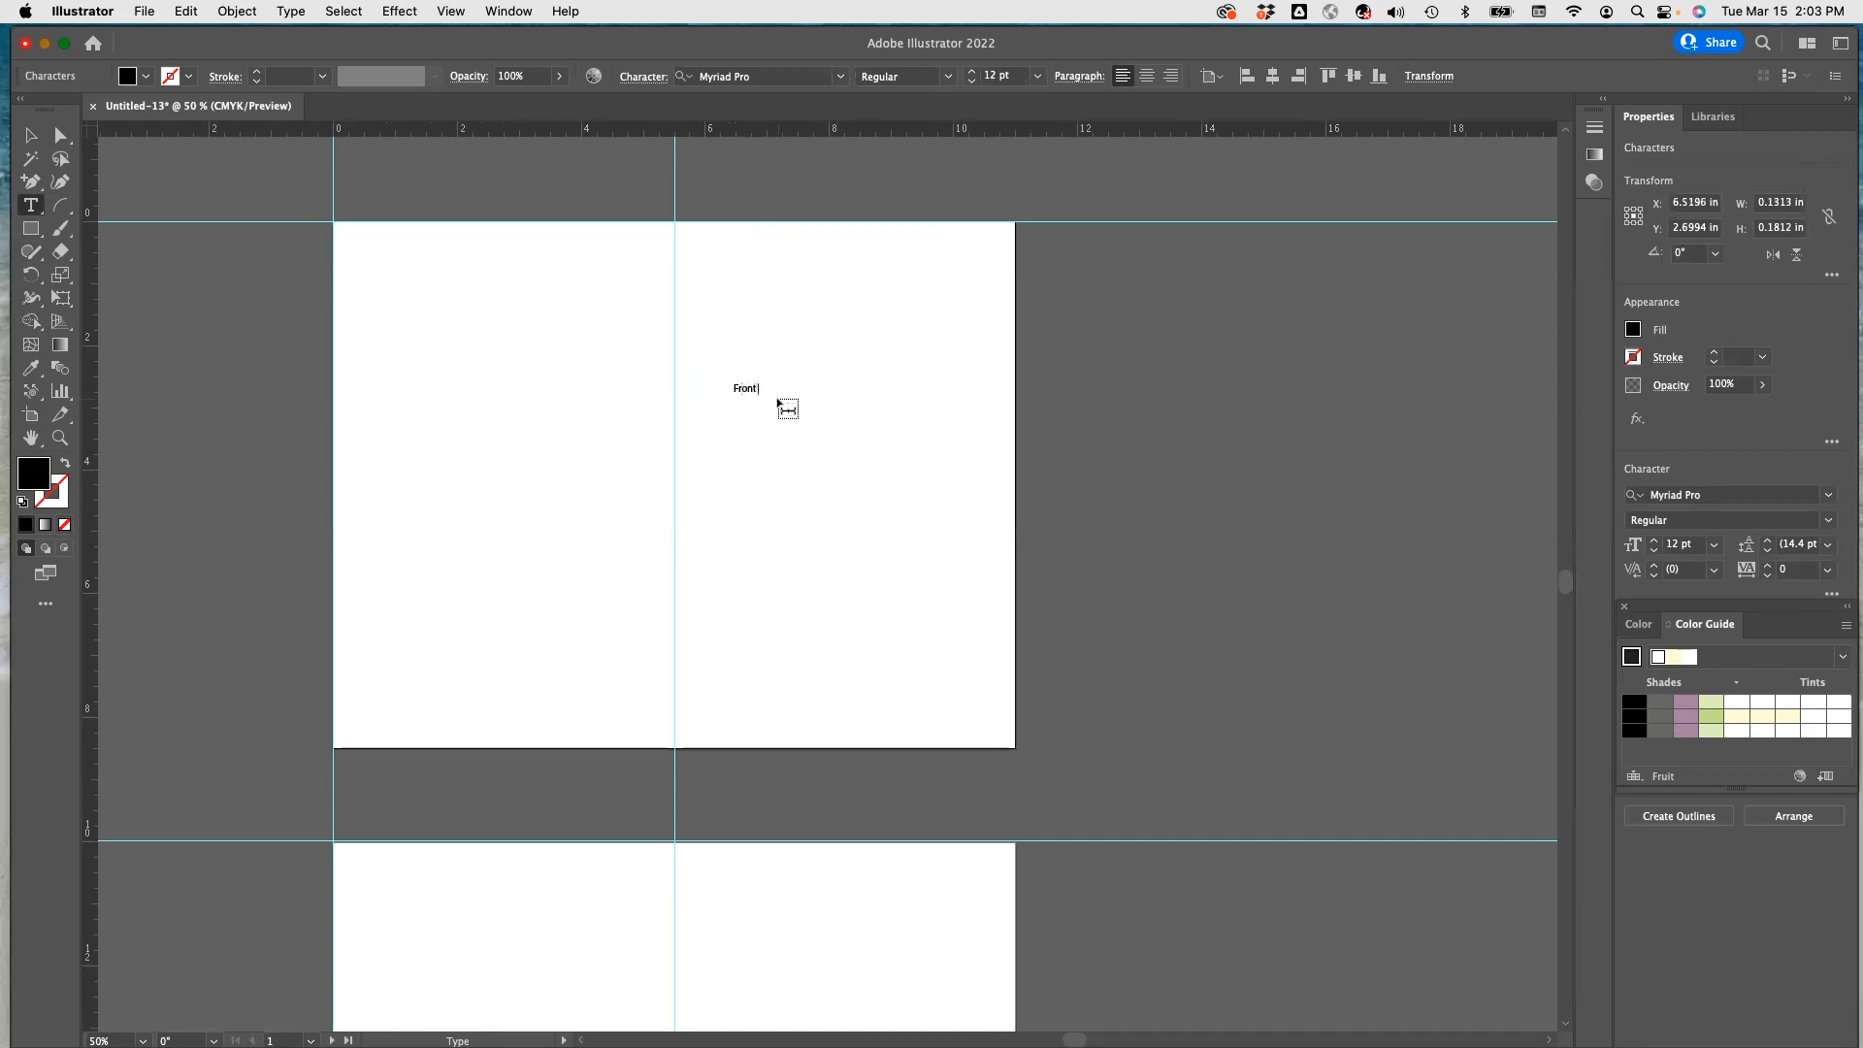
pyautogui.write(' Cover Page')
pyautogui.press('super+a')
pyautogui.click(1037, 75)
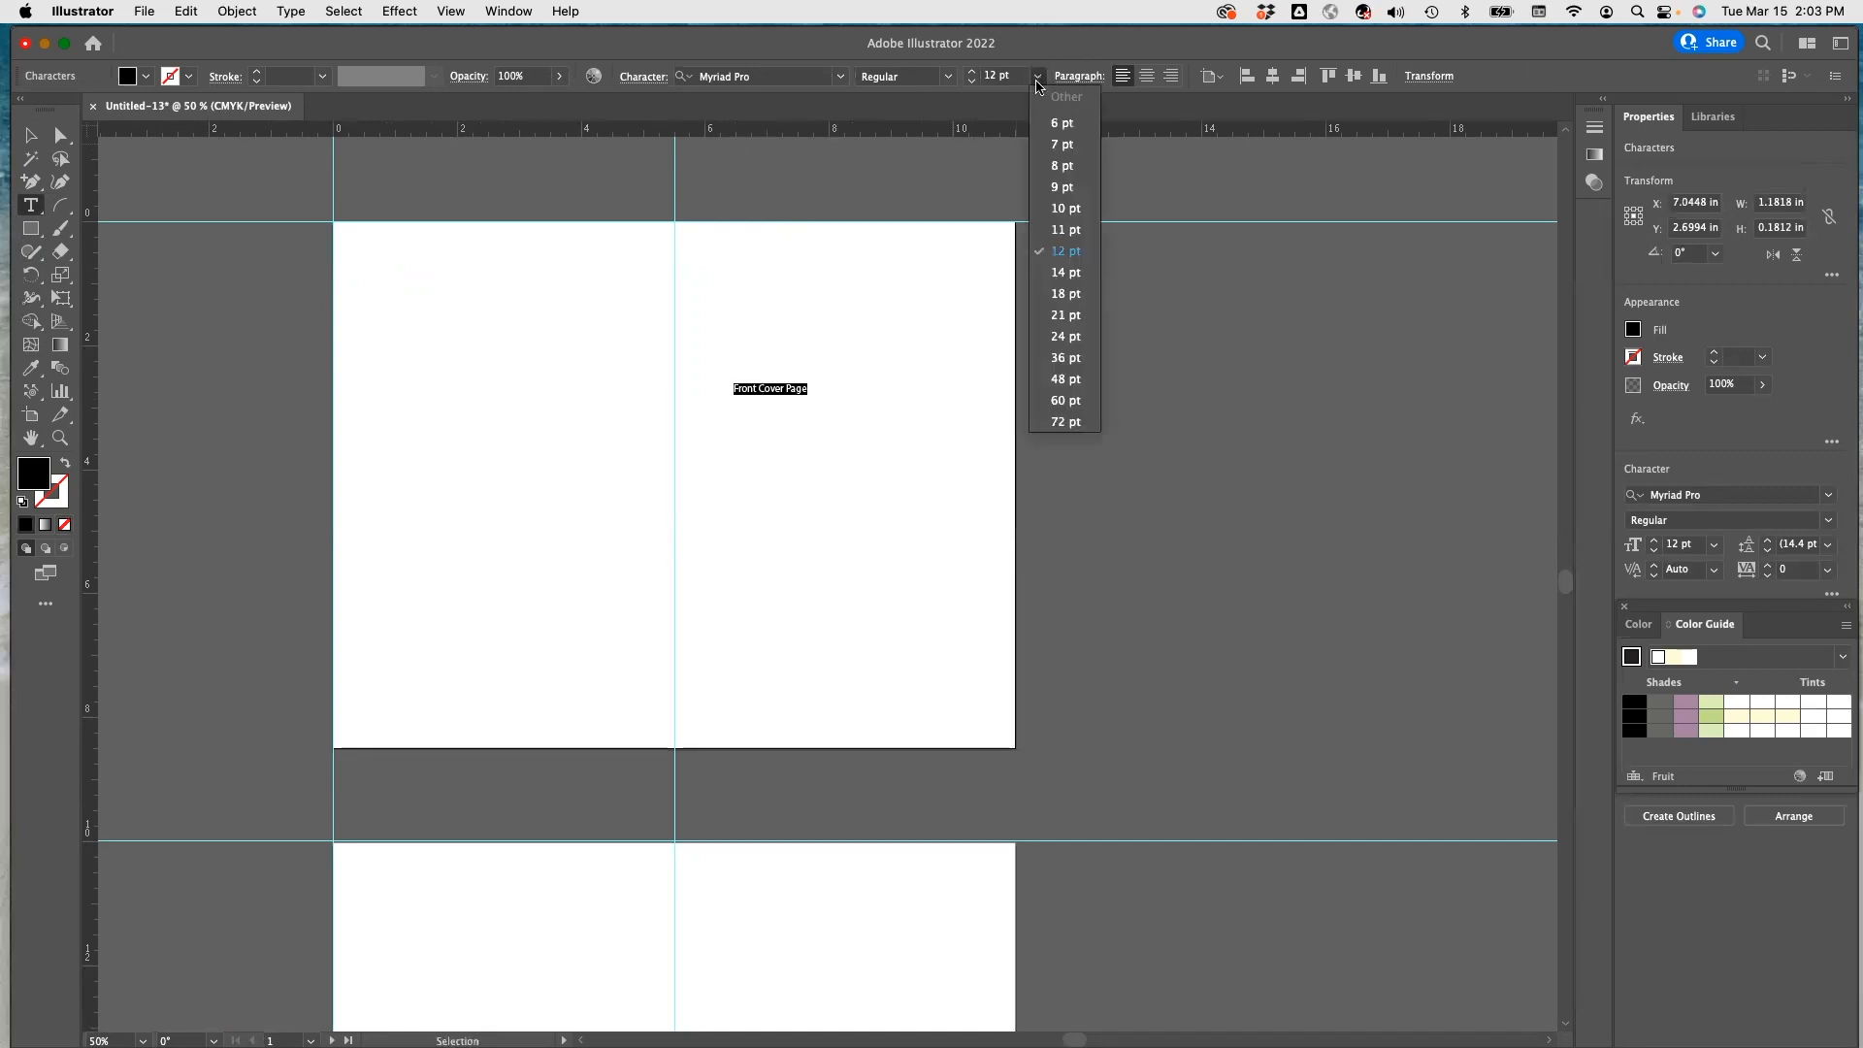
pyautogui.click(1058, 357)
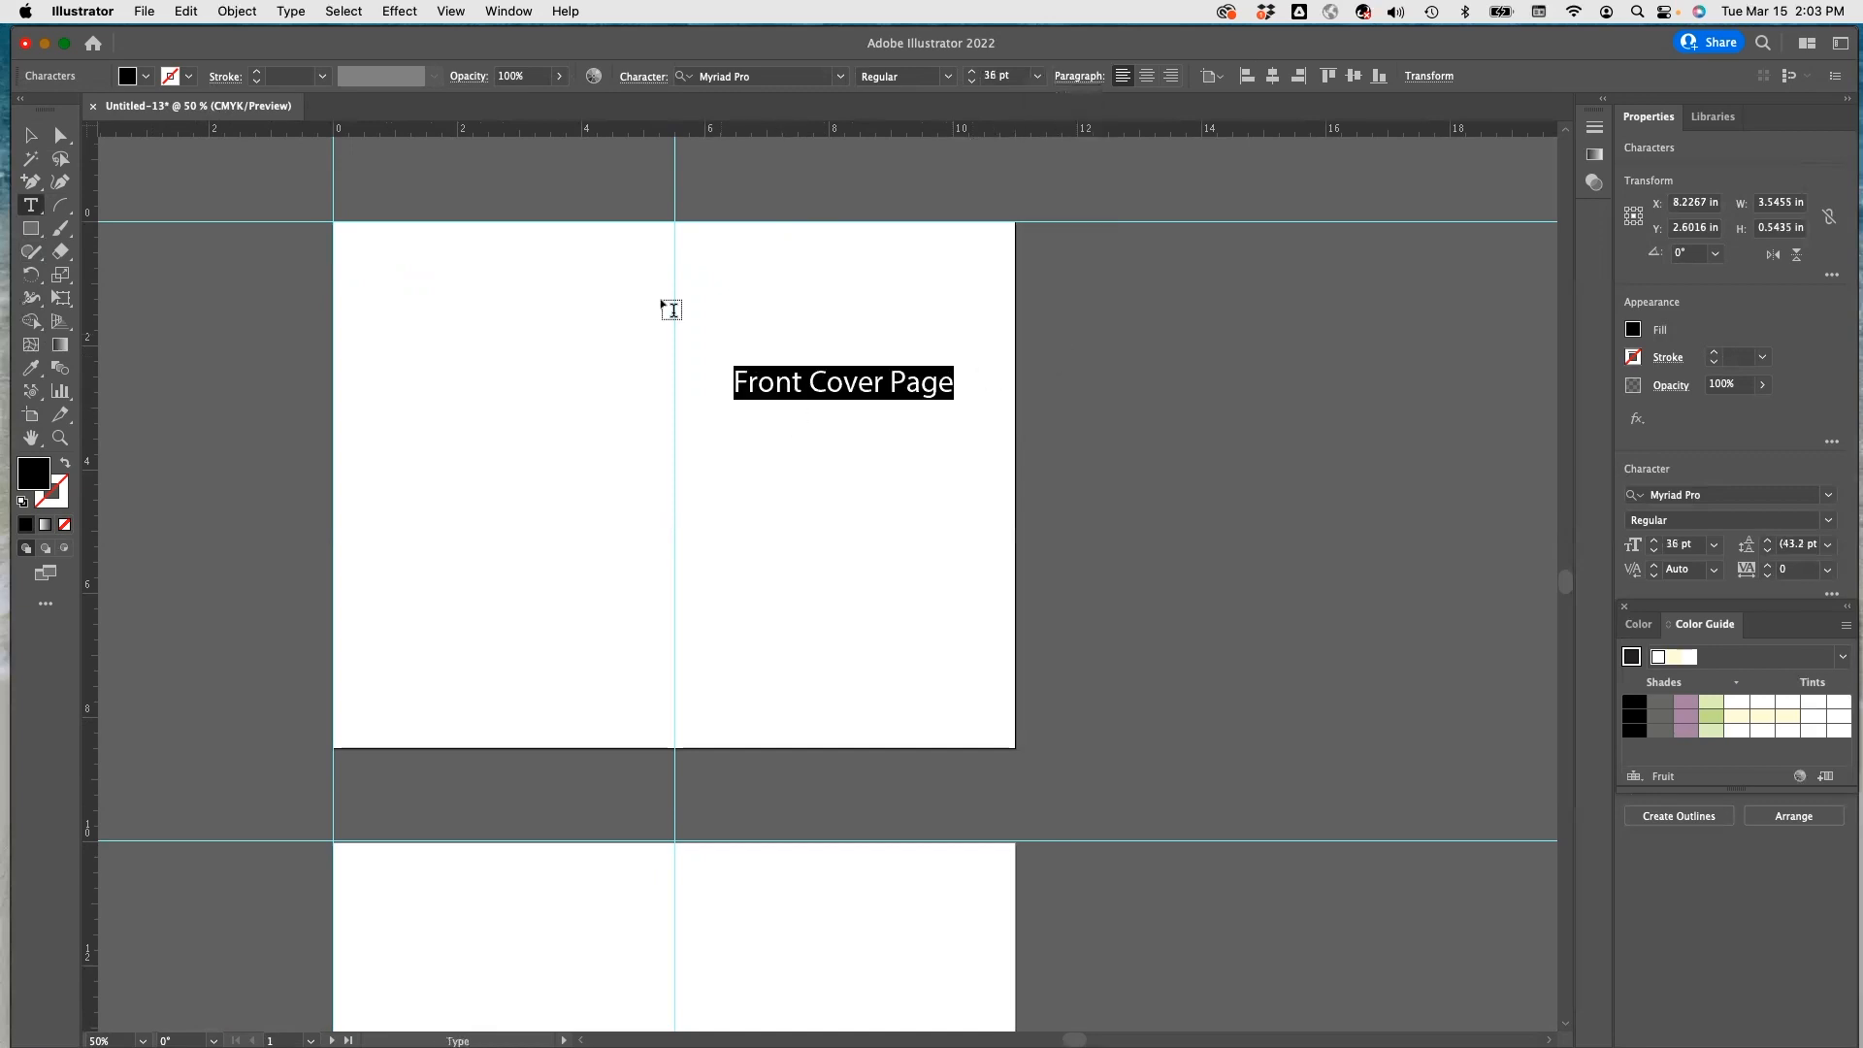
# Move the "Front Cover Page" text slightly down, duplicate it onto the left half of the first artboard and open the copy for editing.
pyautogui.click(31, 136)
pyautogui.moveTo(849, 393); pyautogui.dragTo(840, 453)
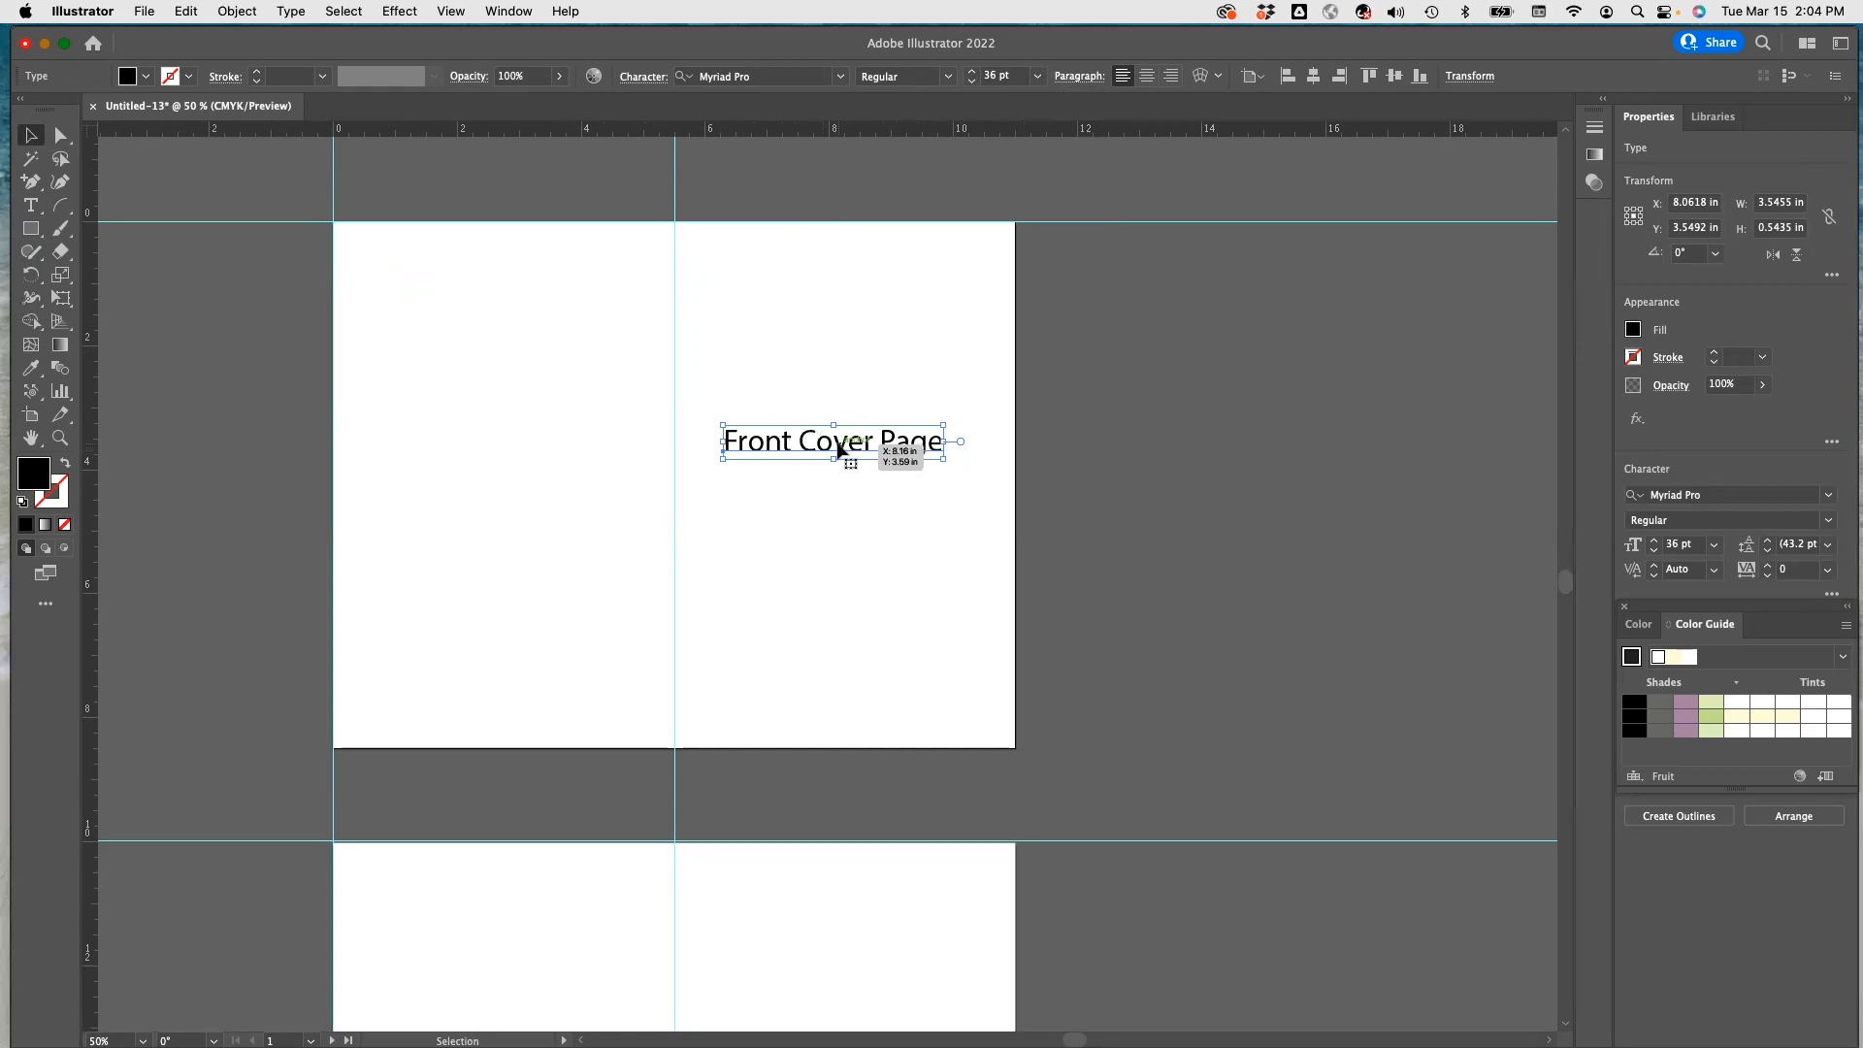
pyautogui.moveTo(838, 449); pyautogui.dragTo(487, 409)
pyautogui.doubleClick(504, 438)
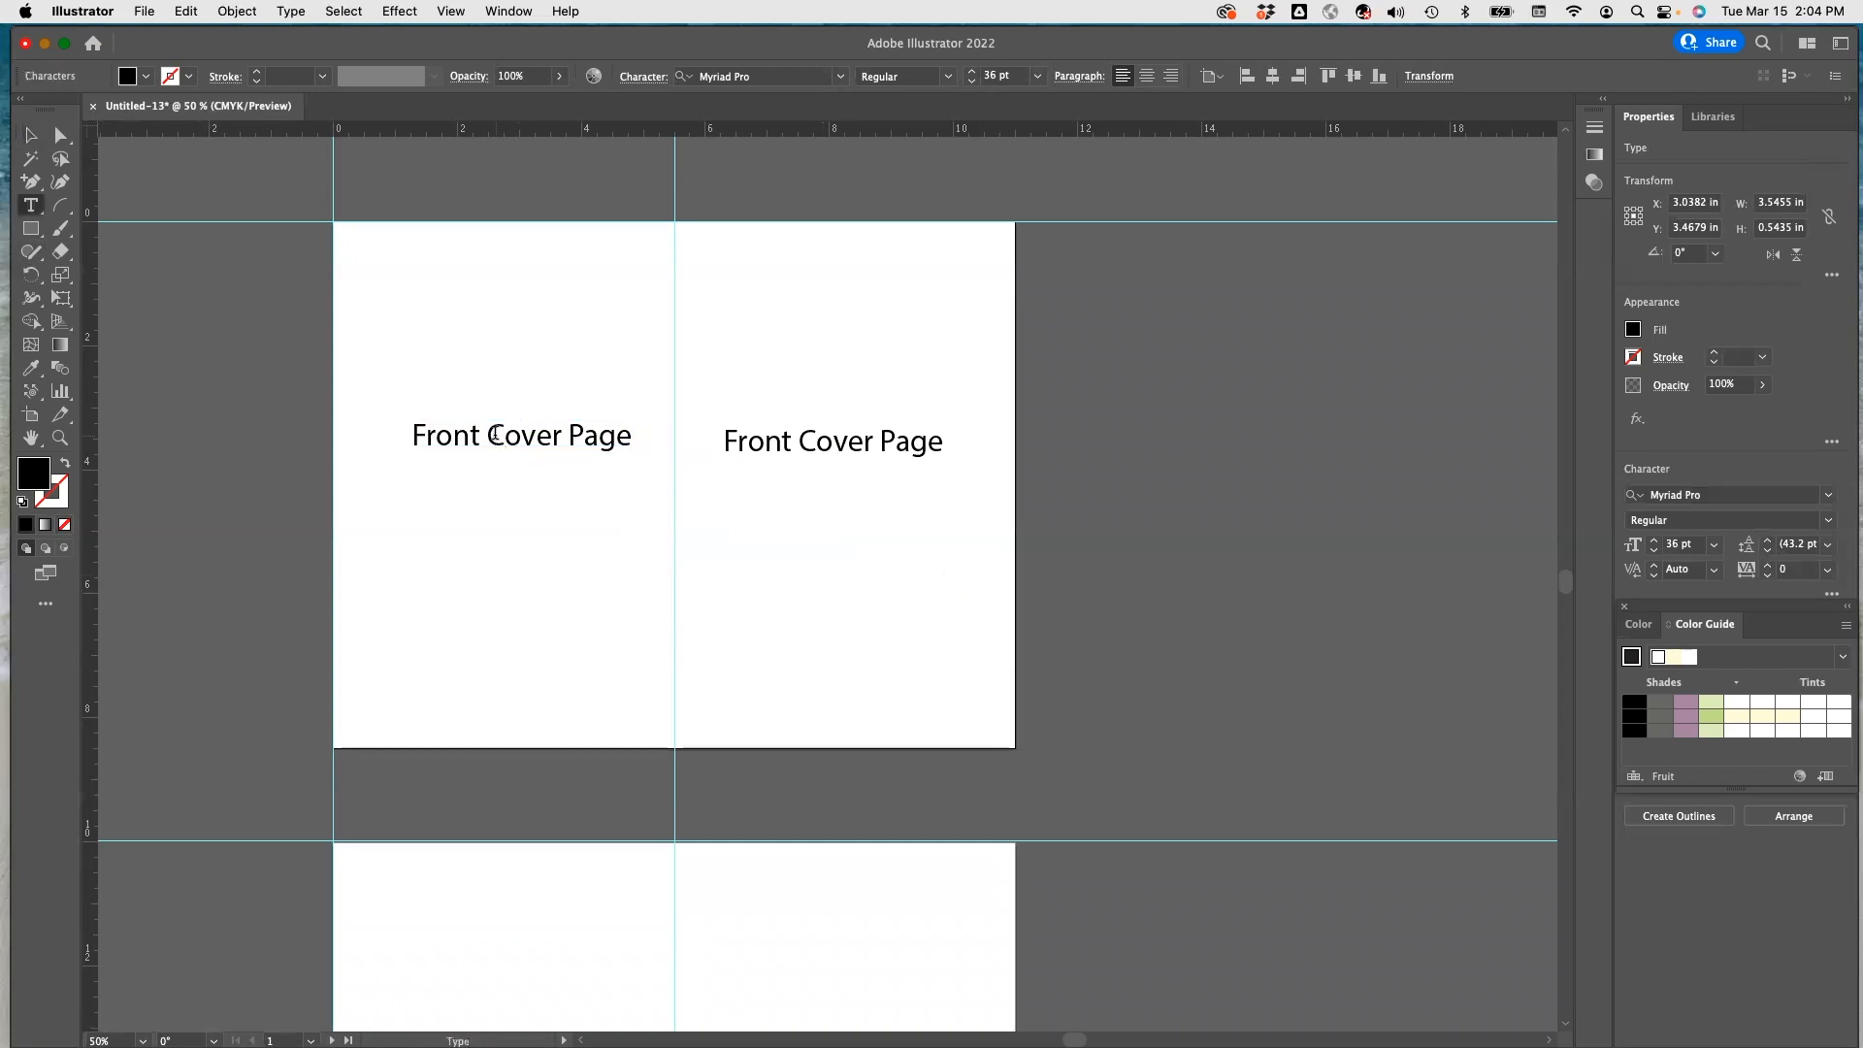
pyautogui.click(476, 434)
# Replace the label copy on the right half of the second artboard with "Inside Page".
pyautogui.scroll(-5, 481, 434)
pyautogui.moveTo(922, 725); pyautogui.dragTo(686, 723)
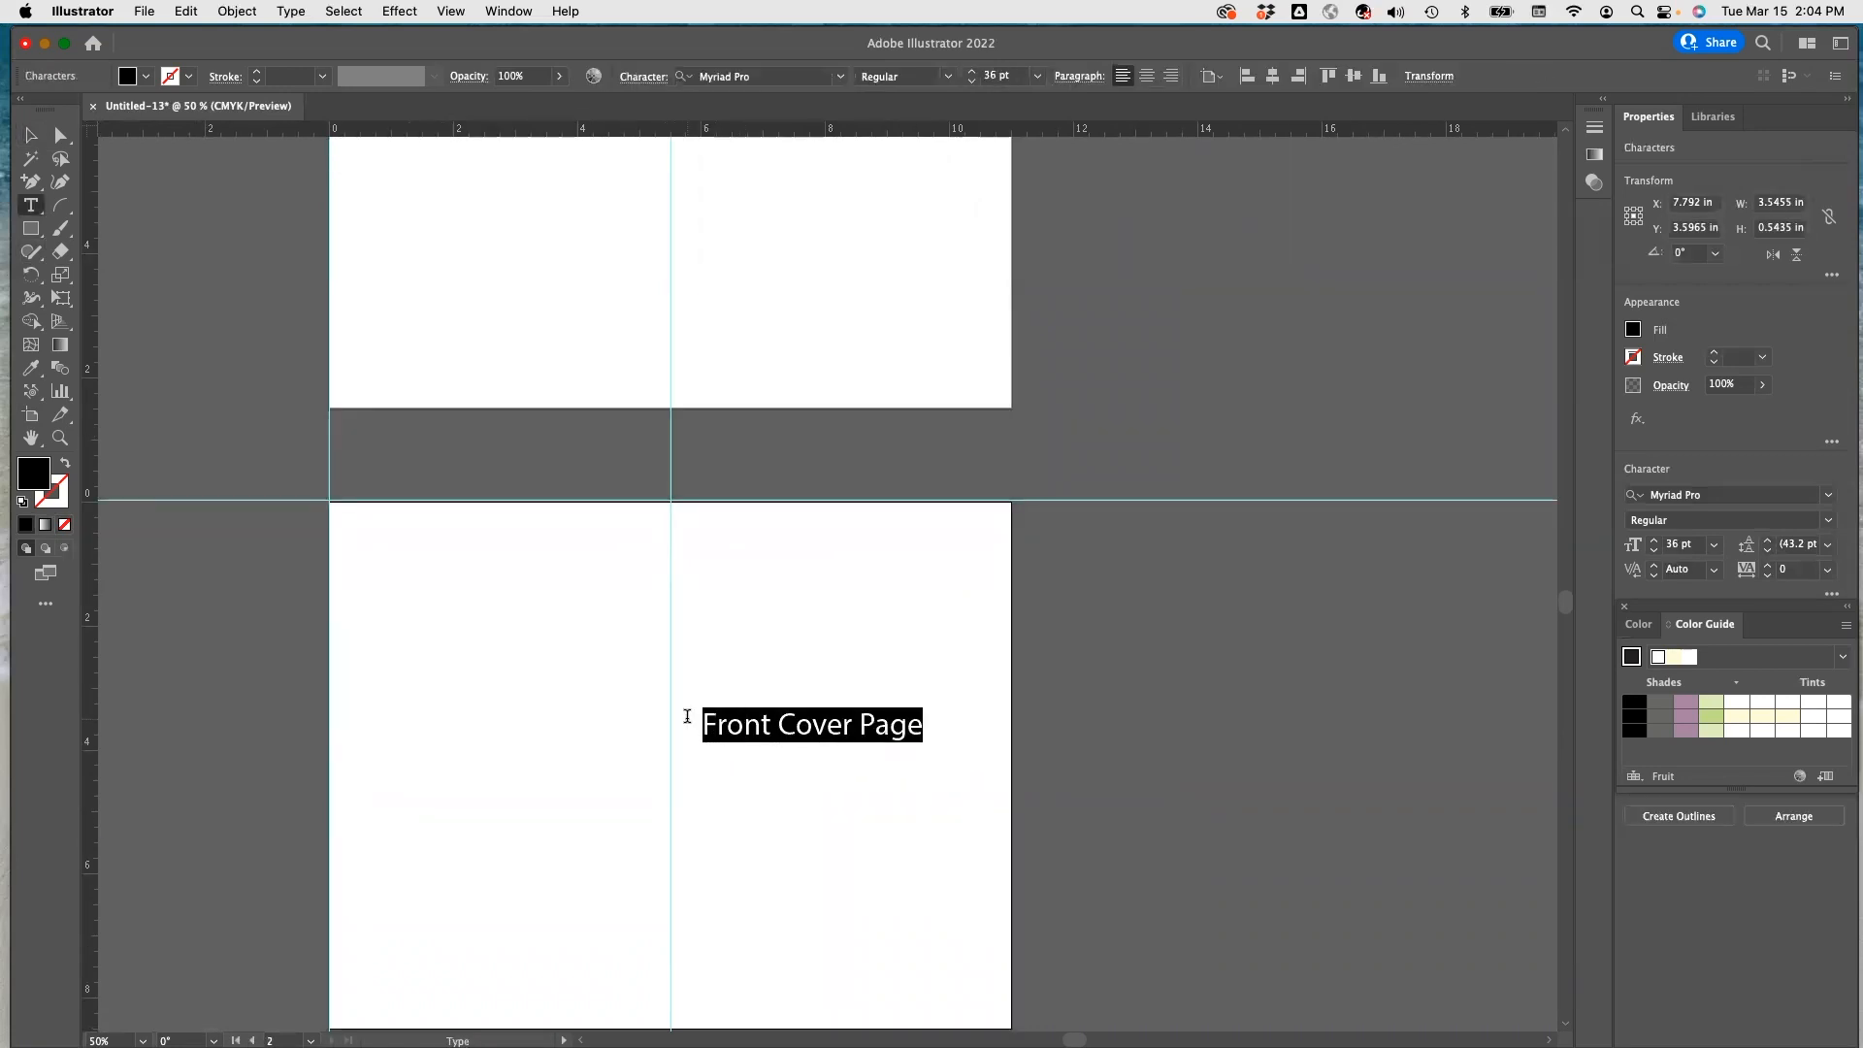
pyautogui.write('Inside')
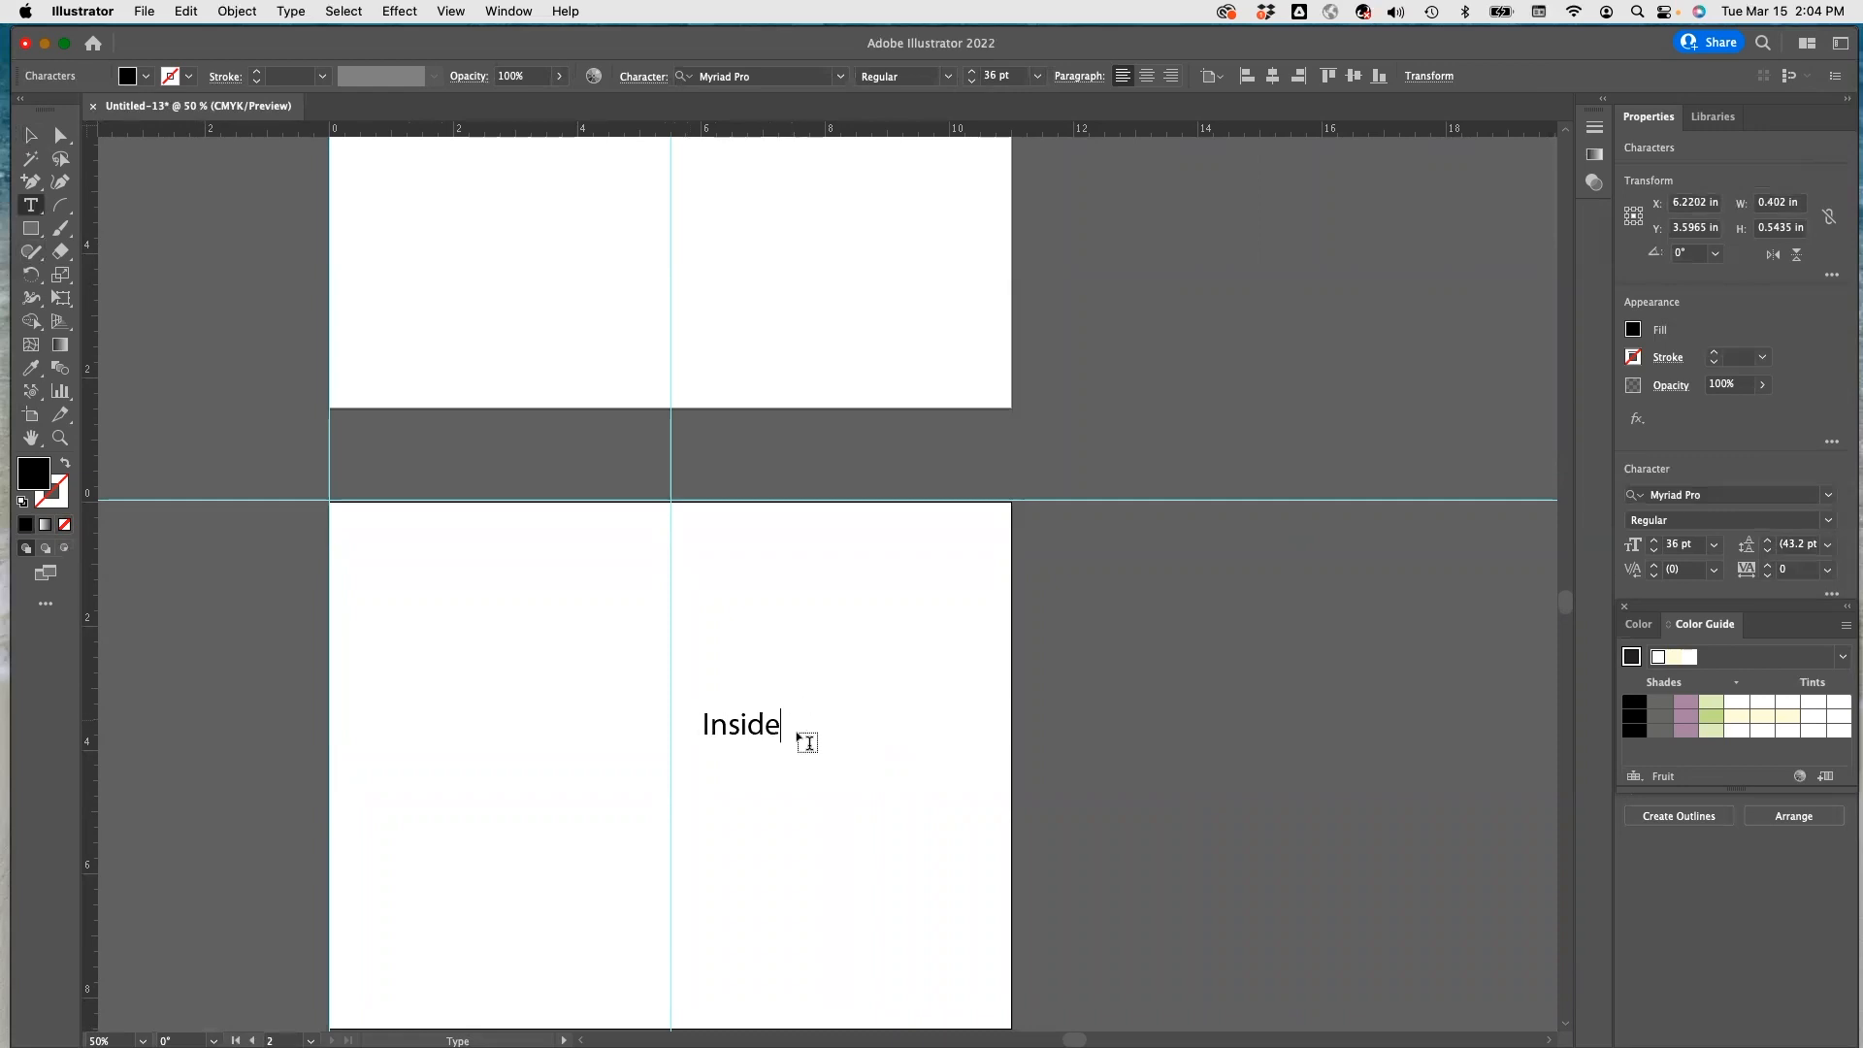
pyautogui.press('Escape')
pyautogui.click(779, 722)
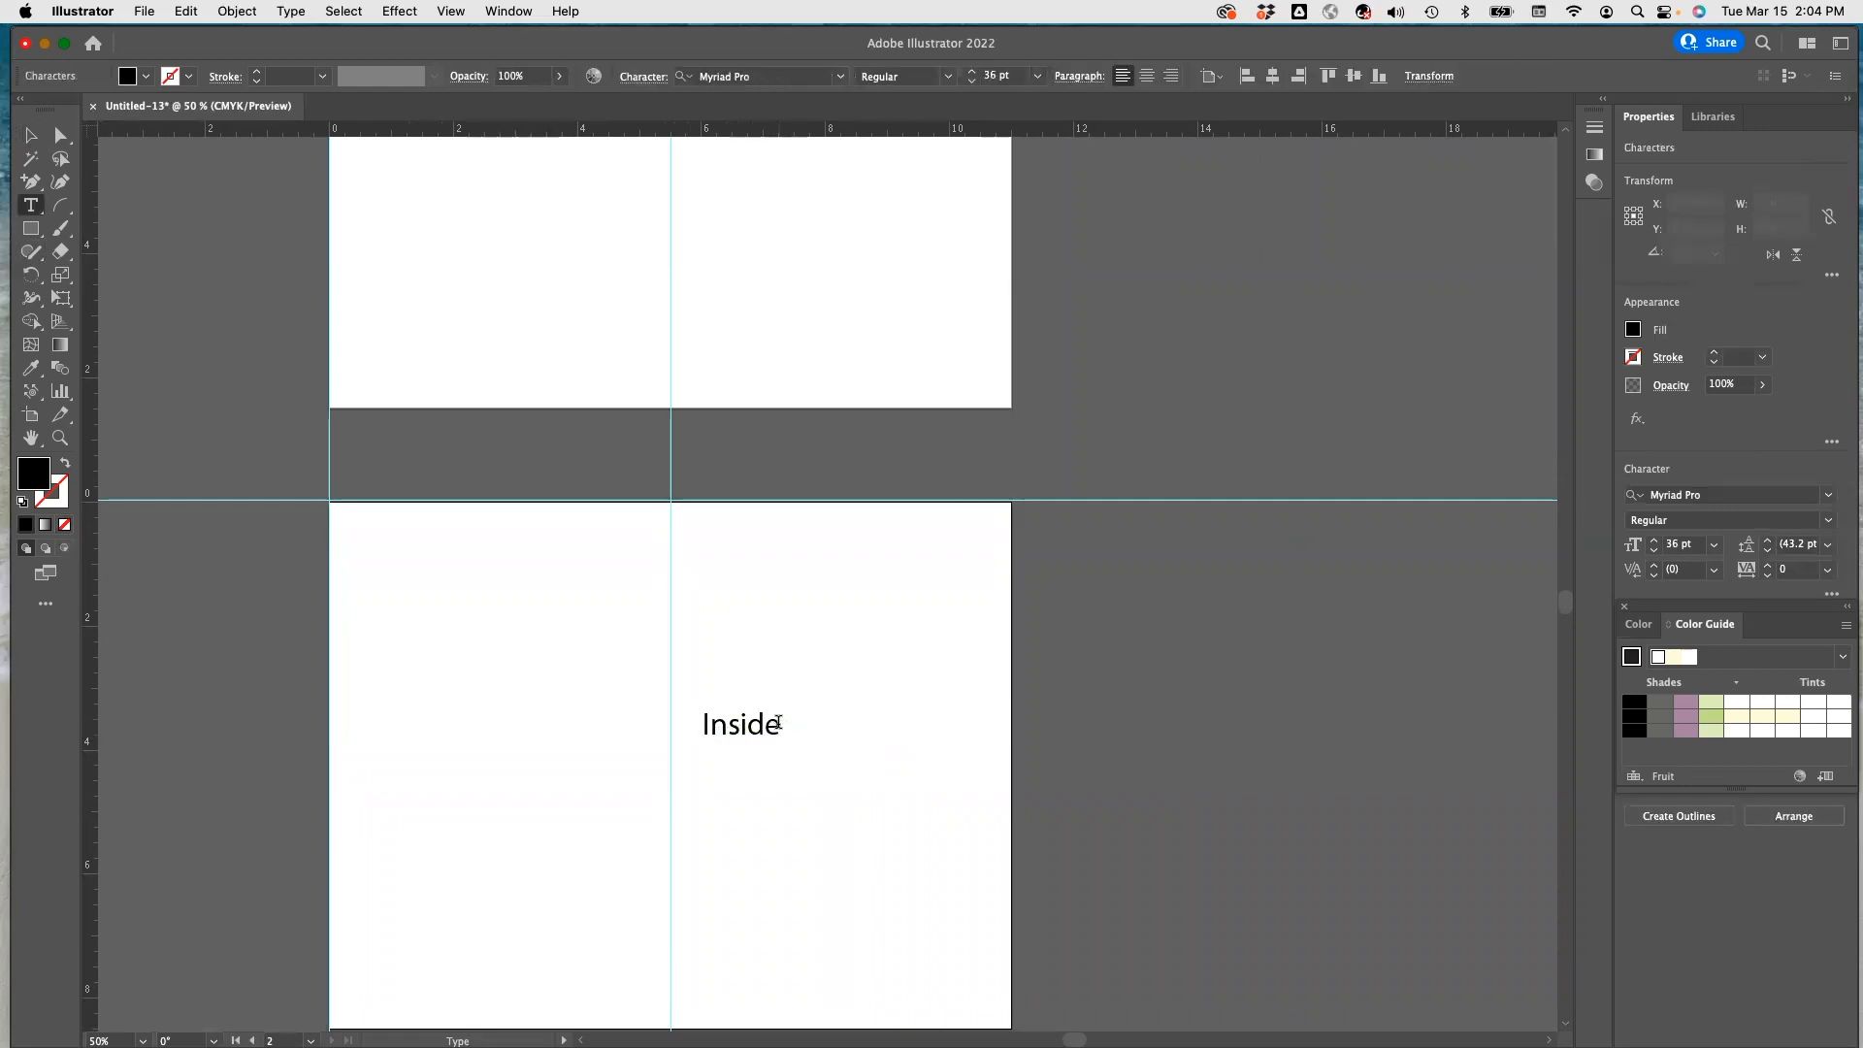
pyautogui.write('Page')
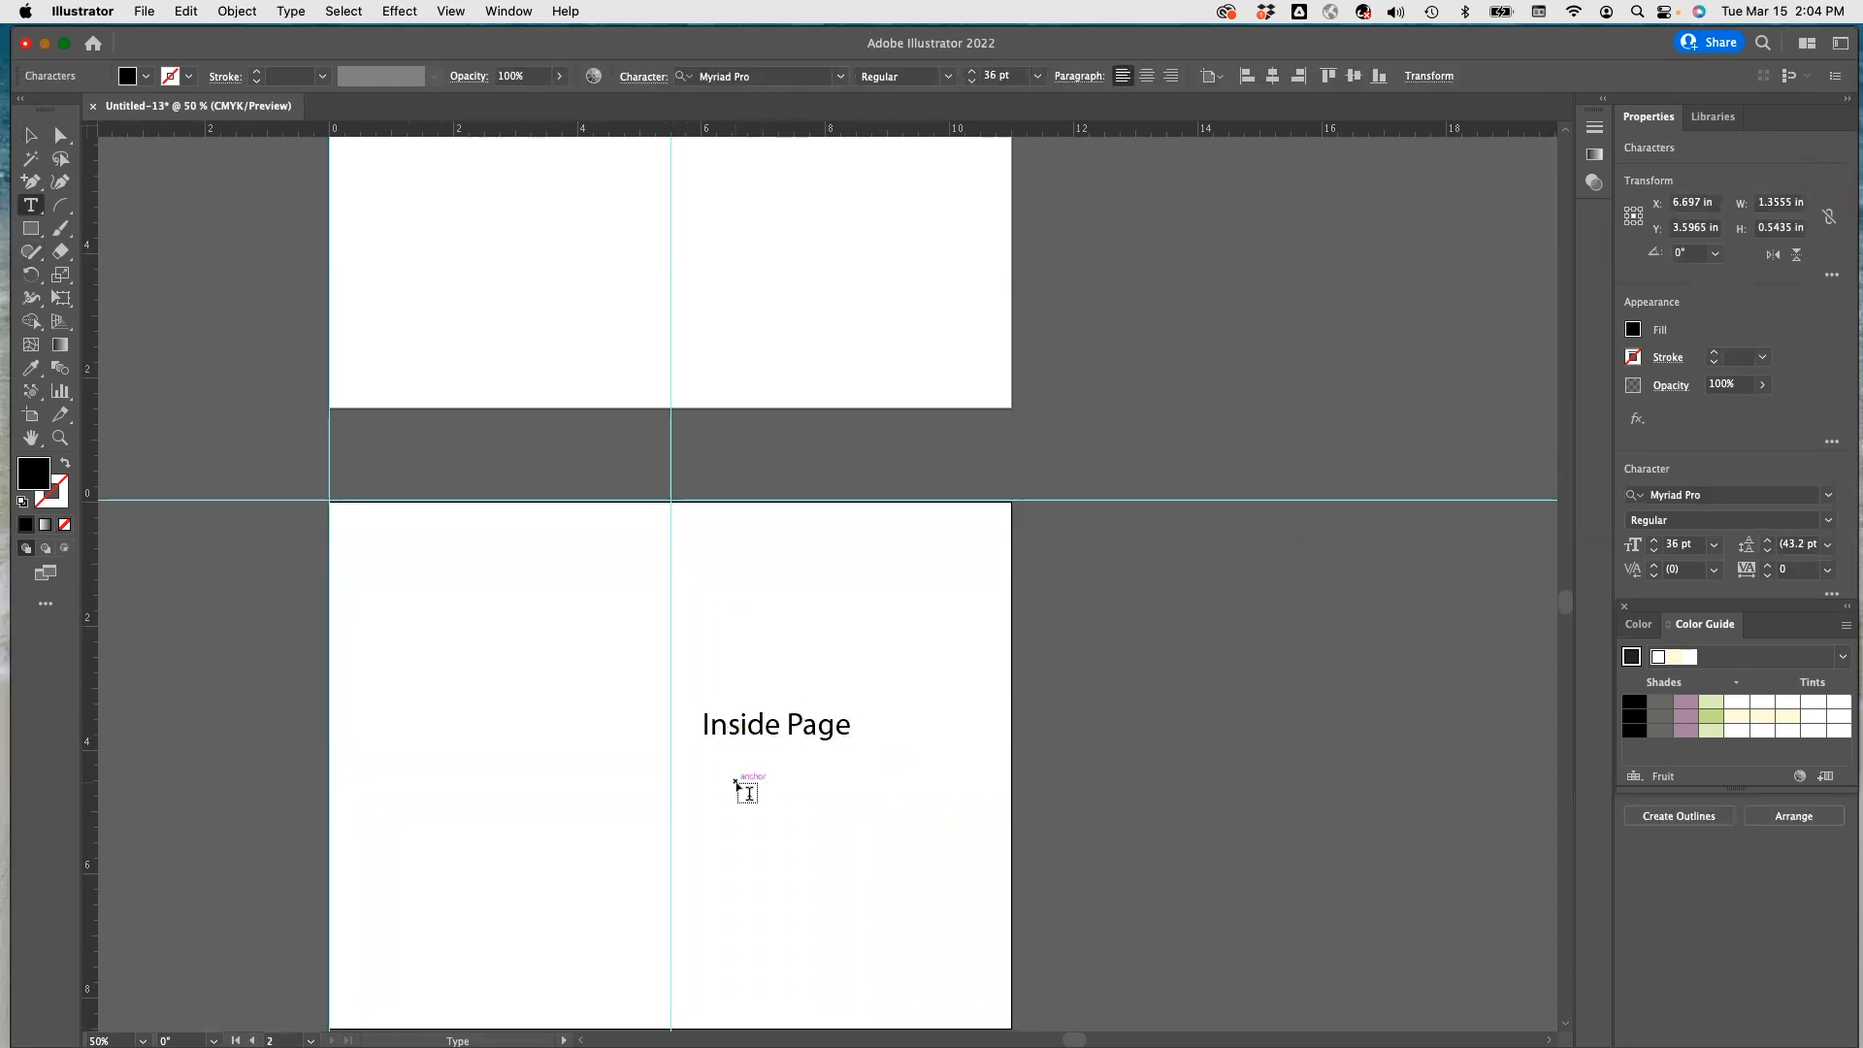
pyautogui.press('Escape')
# Duplicate the "Inside Page" label and place the copy level with it on the left half of the second artboard.
pyautogui.click(32, 137)
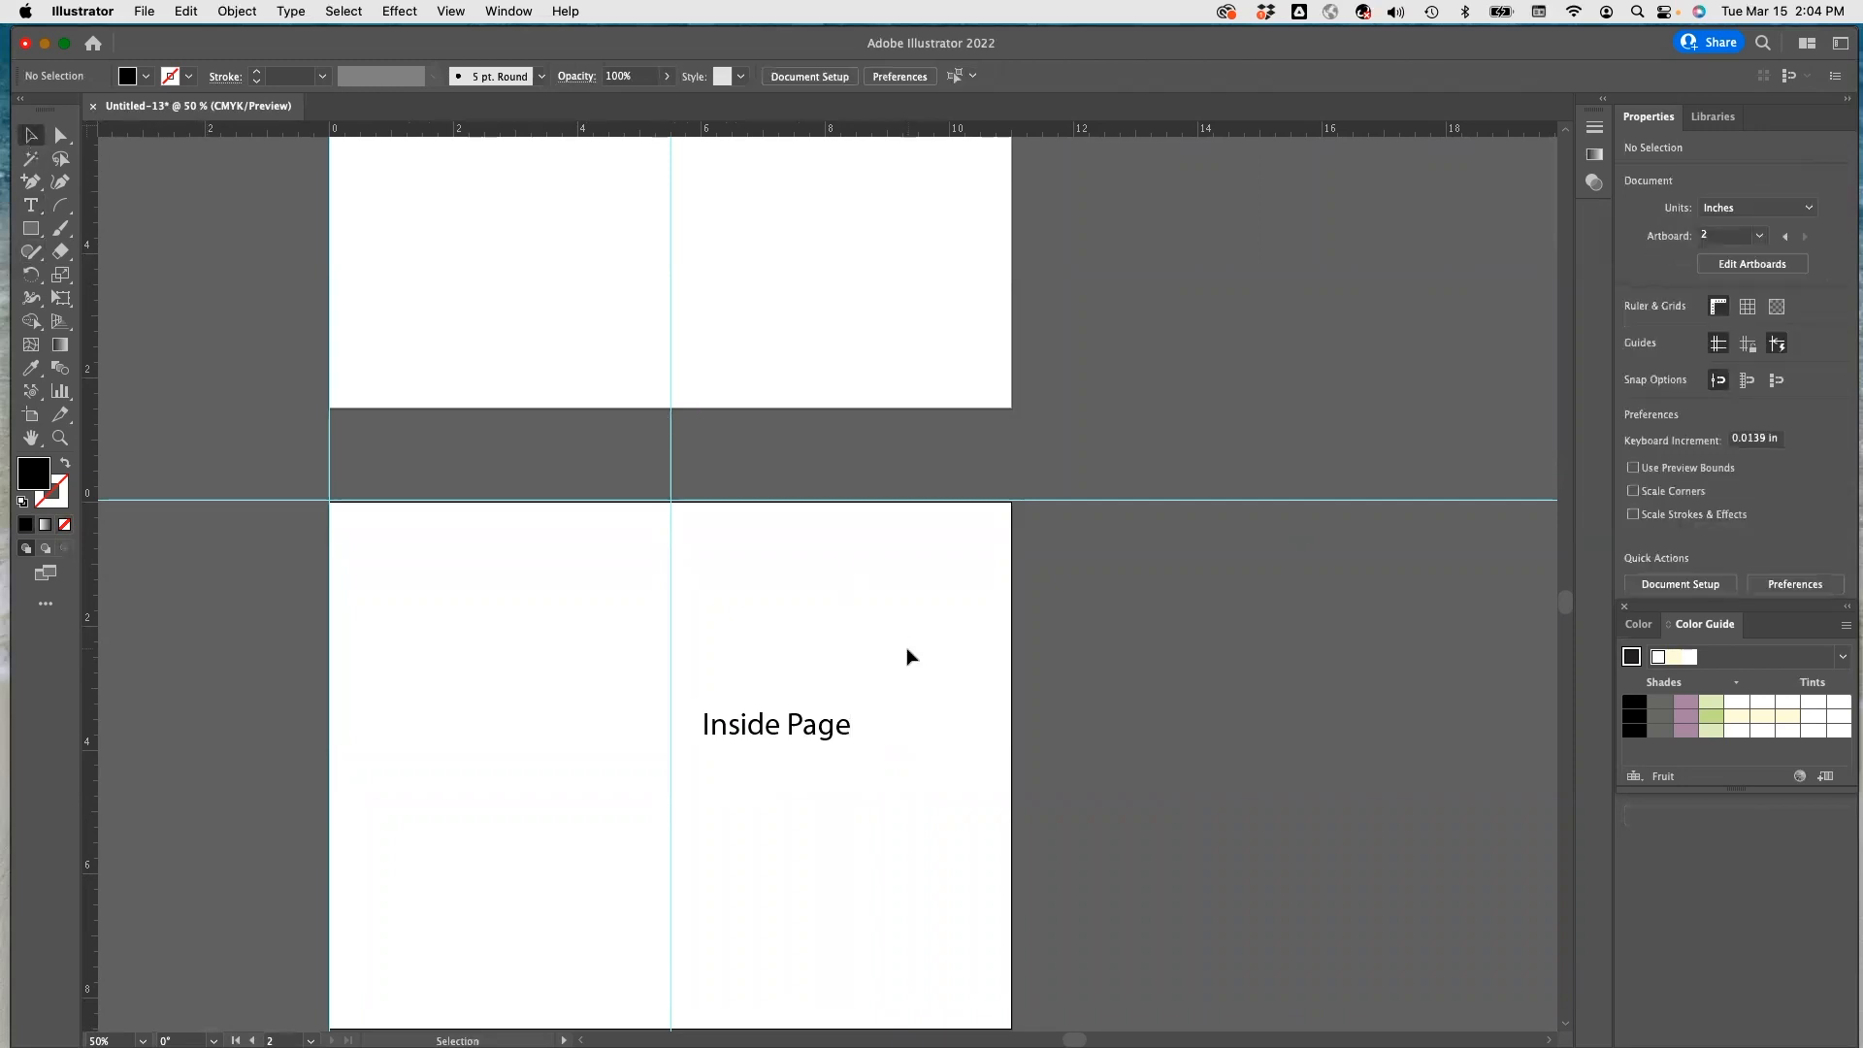
pyautogui.click(757, 747)
pyautogui.press('super+c')
pyautogui.press('super+v')
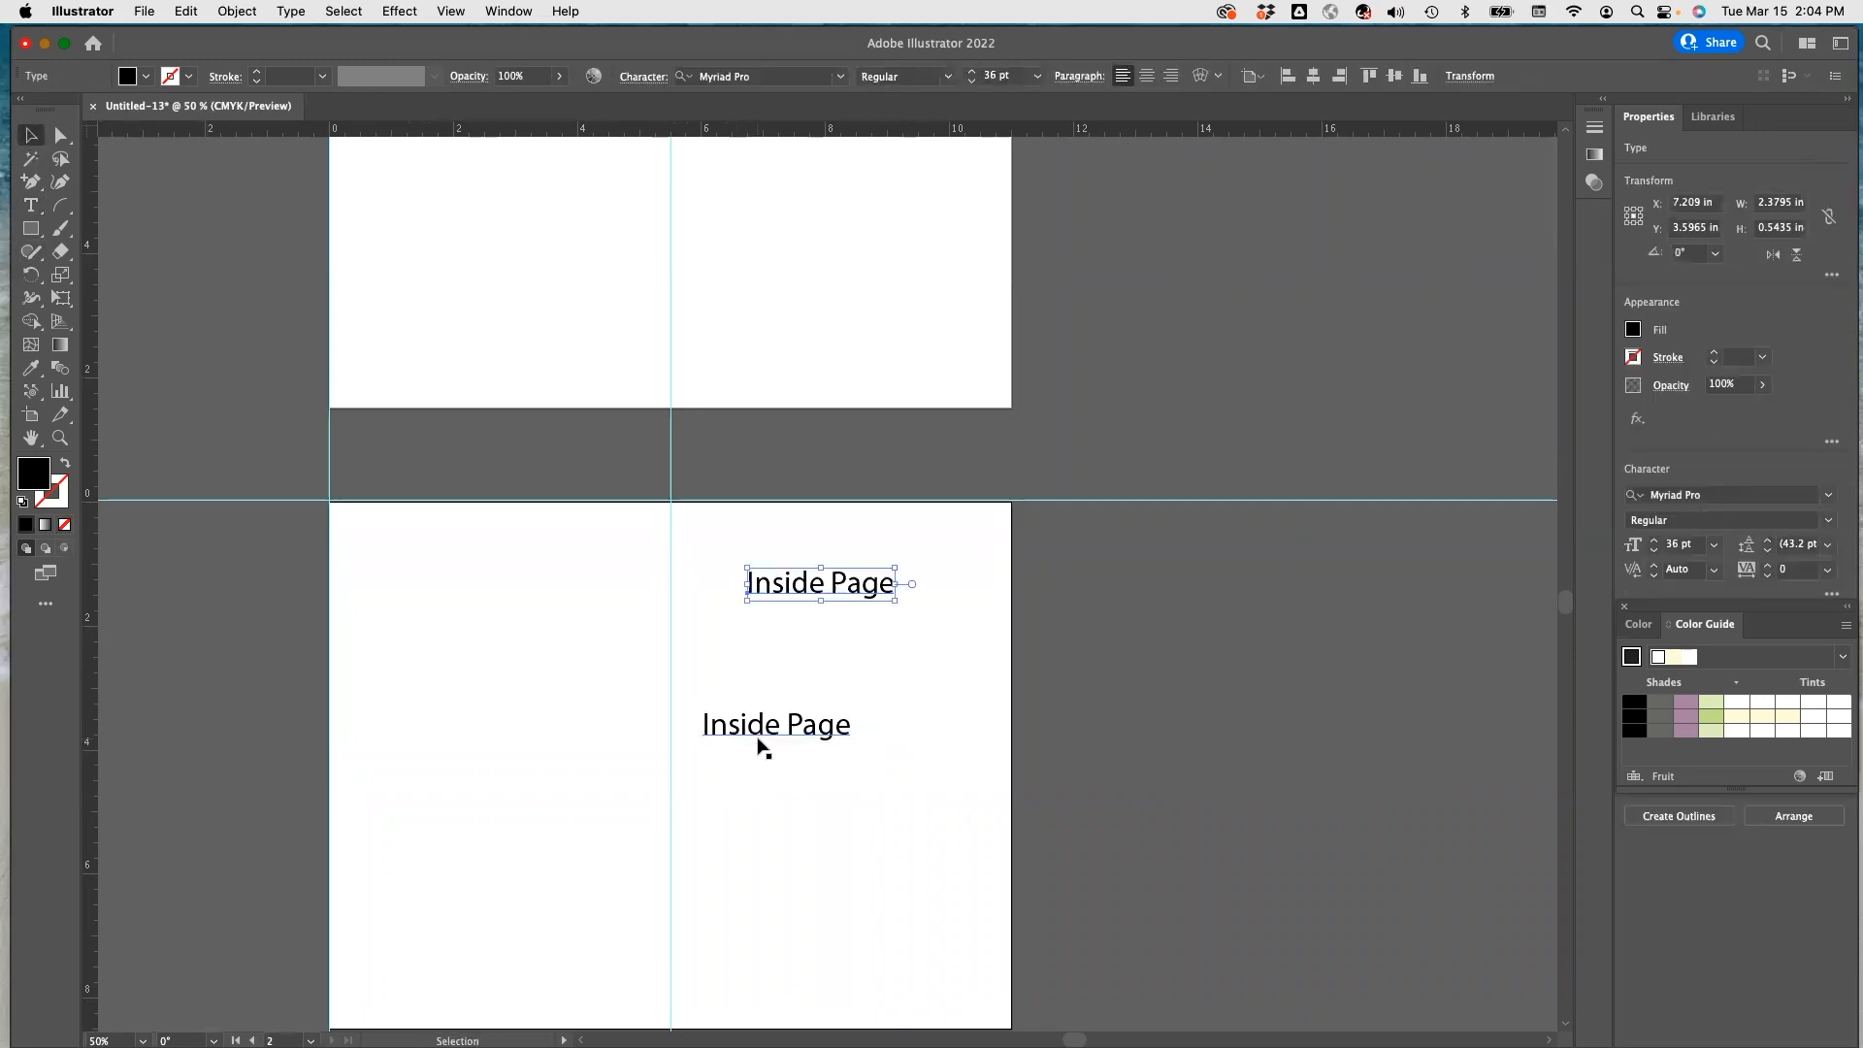
pyautogui.moveTo(778, 582); pyautogui.dragTo(450, 718)
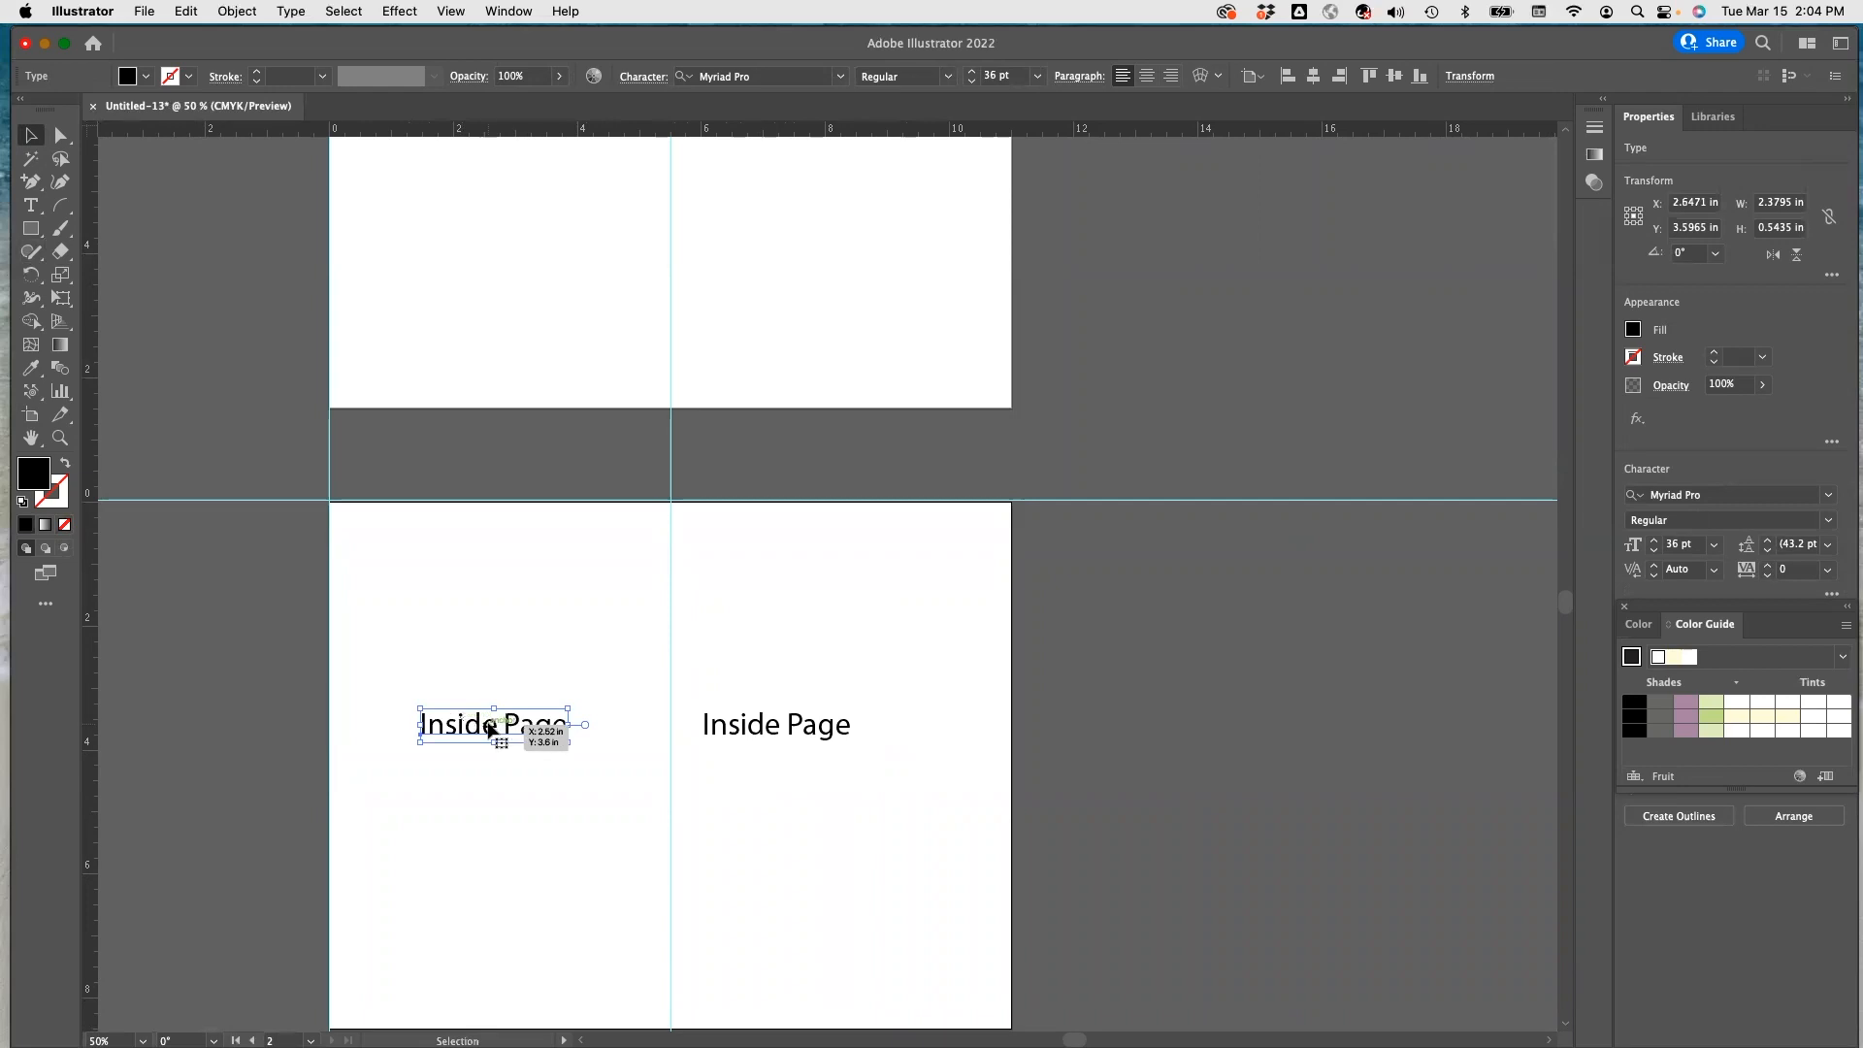
# Number the second artboard's labels, making the left one "Inside Page 1" and the right one "Inside Page 2".
pyautogui.doubleClick(490, 728)
pyautogui.click(577, 735)
pyautogui.click(564, 724)
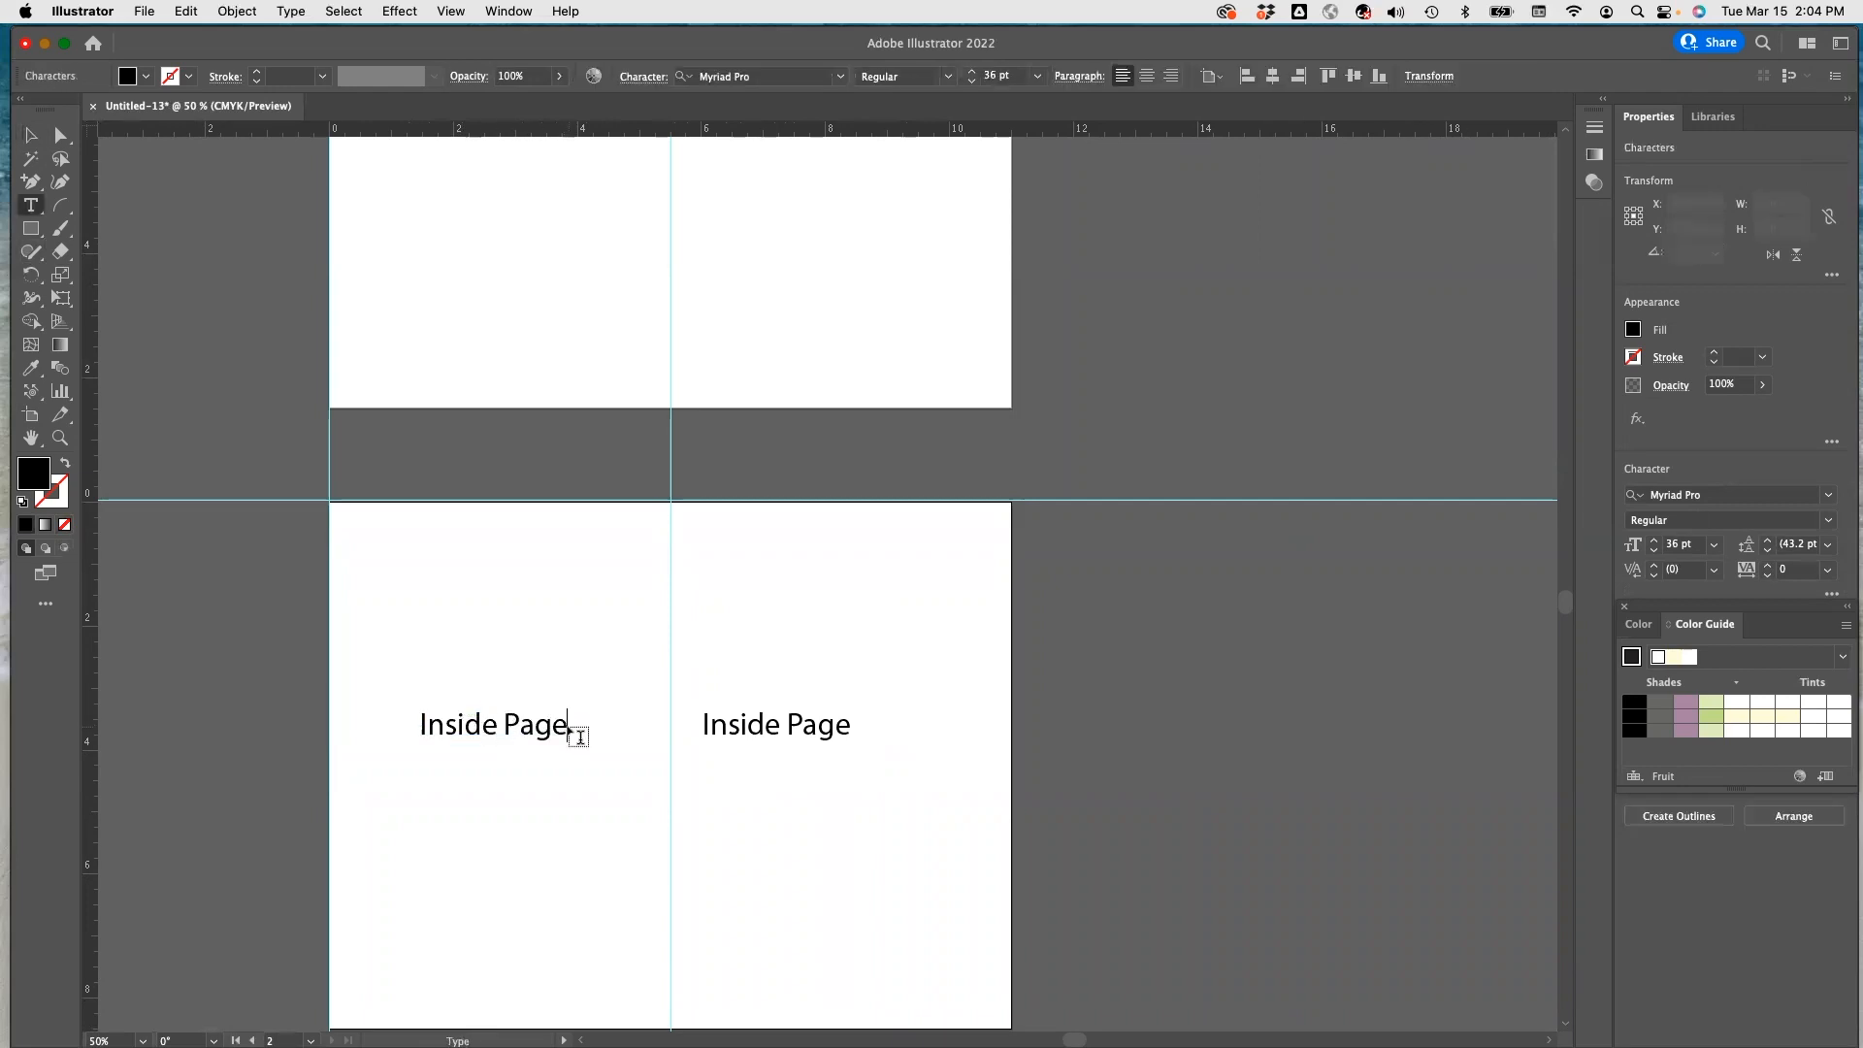
pyautogui.write('1')
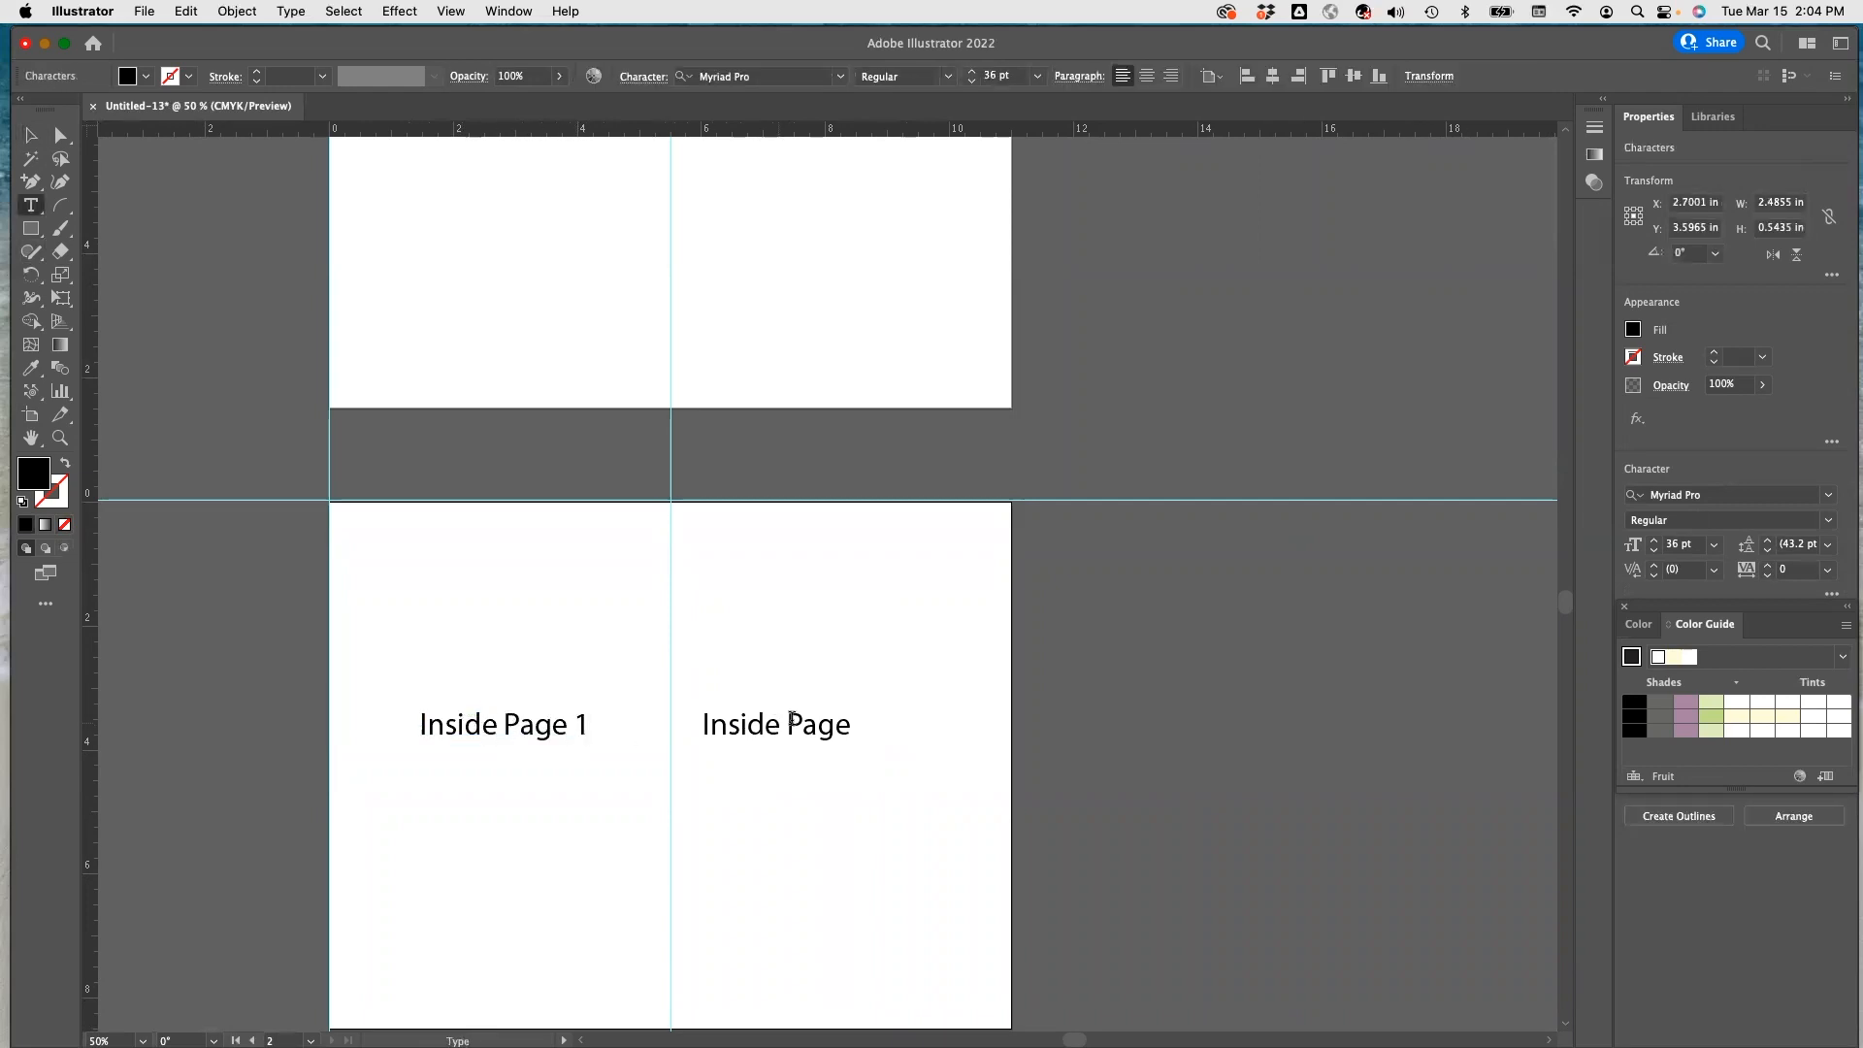
pyautogui.click(845, 726)
pyautogui.write('2')
# Review the page labels on both artboards, focusing on the back and front cover halves of the first one.
pyautogui.scroll(-3, 1051, 636)
pyautogui.scroll(7, 1051, 636)
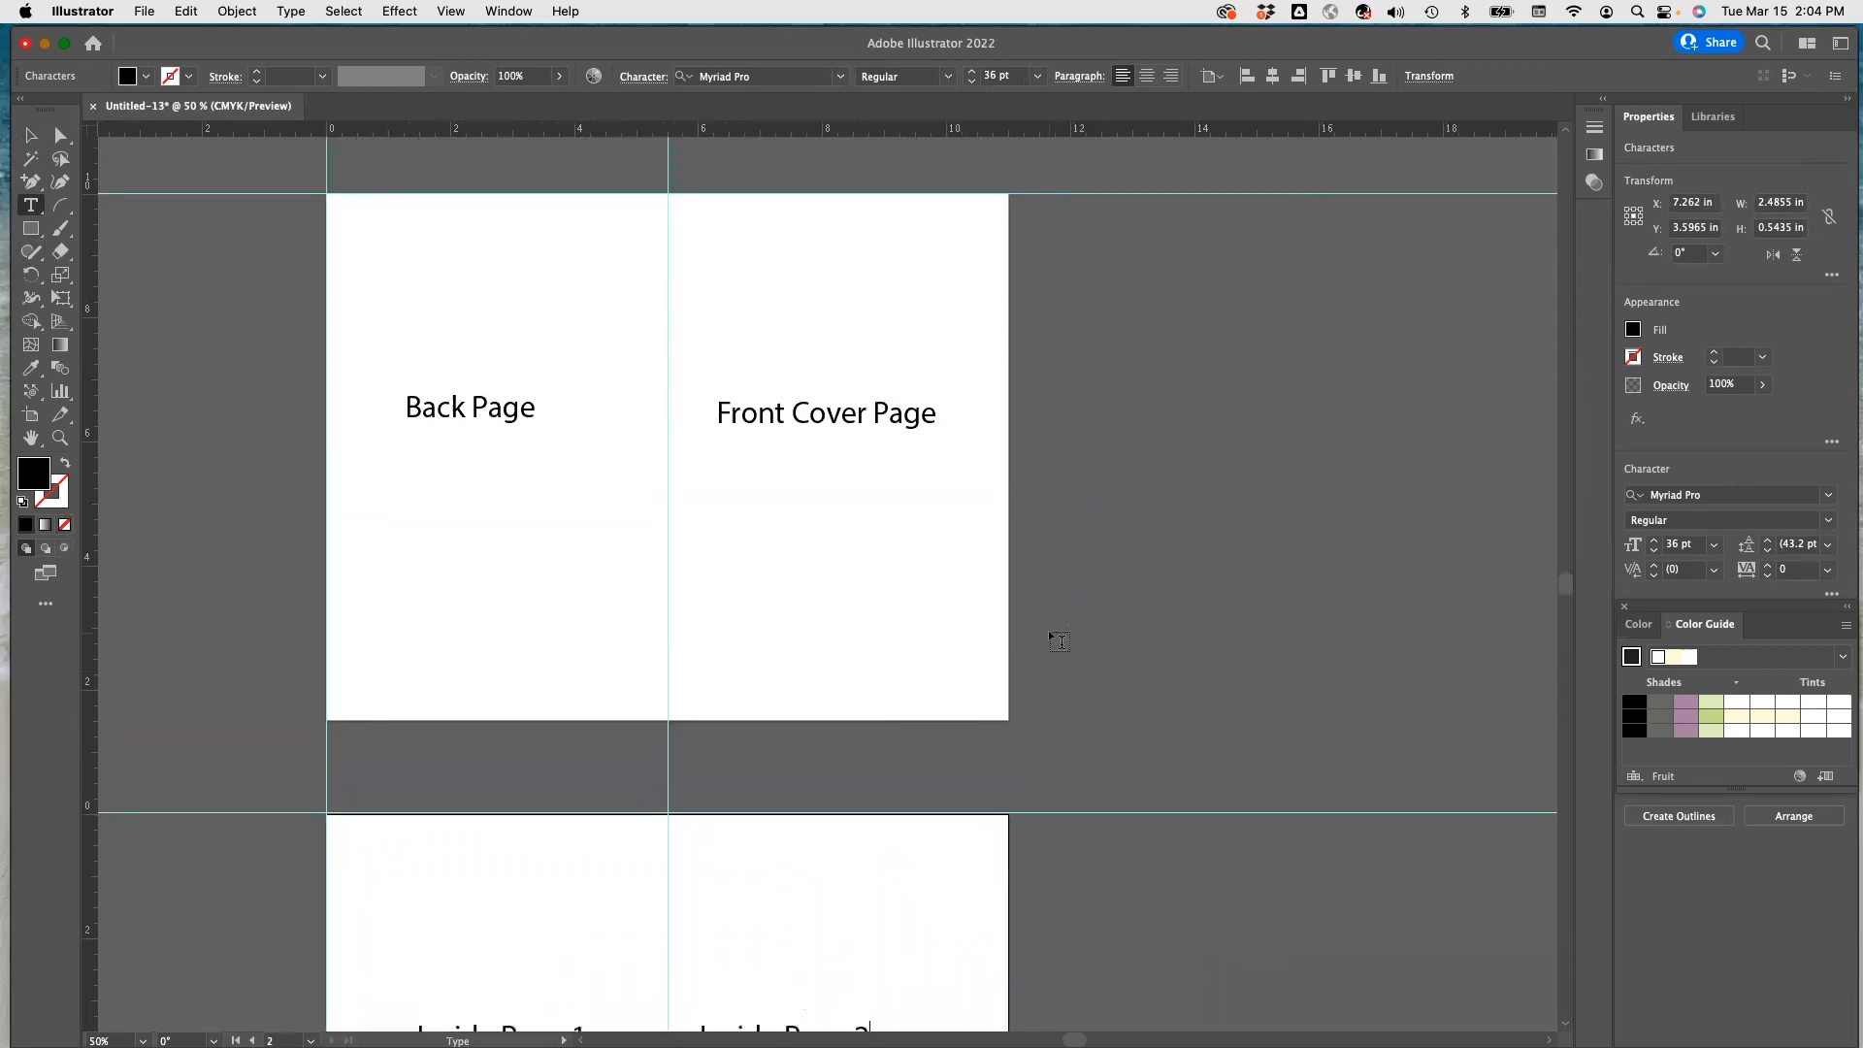
pyautogui.hscroll(-6, 1051, 636)
pyautogui.hscroll(7, 1052, 637)
pyautogui.scroll(4, 1052, 637)
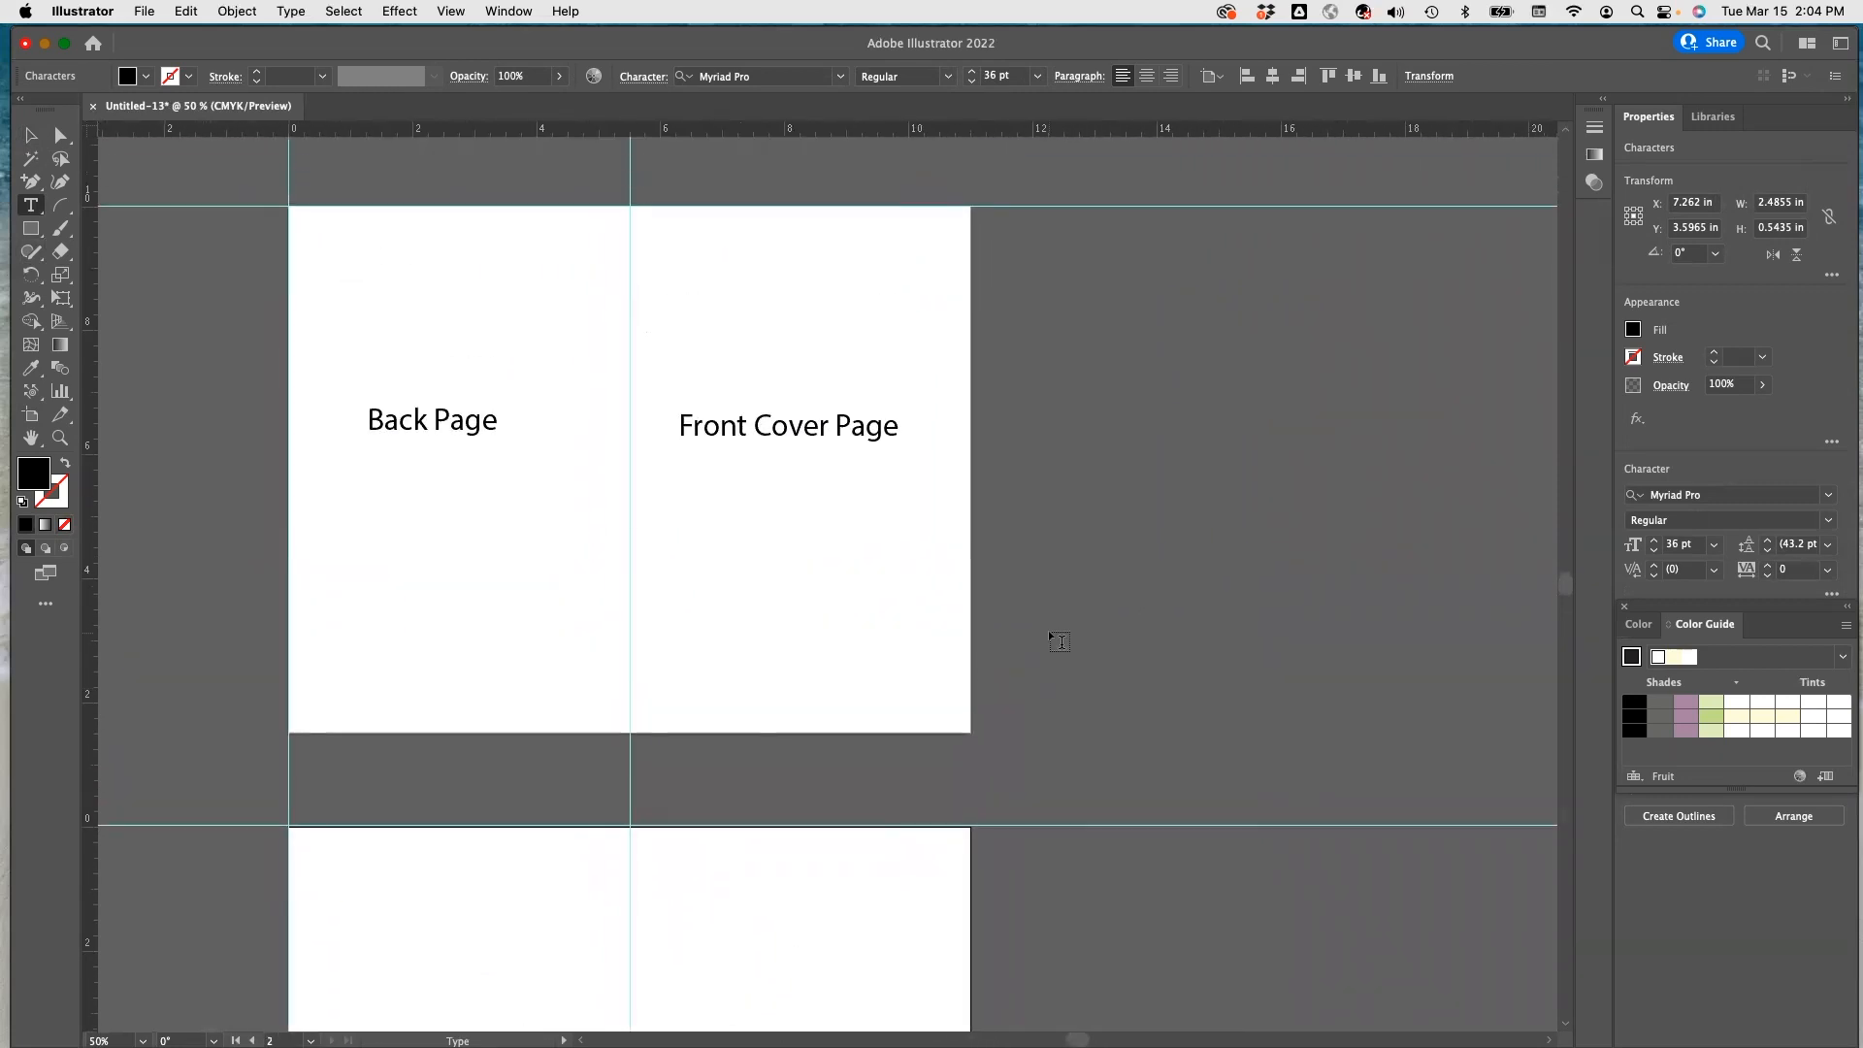
pyautogui.scroll(-4, 1059, 641)
pyautogui.scroll(4, 1059, 642)
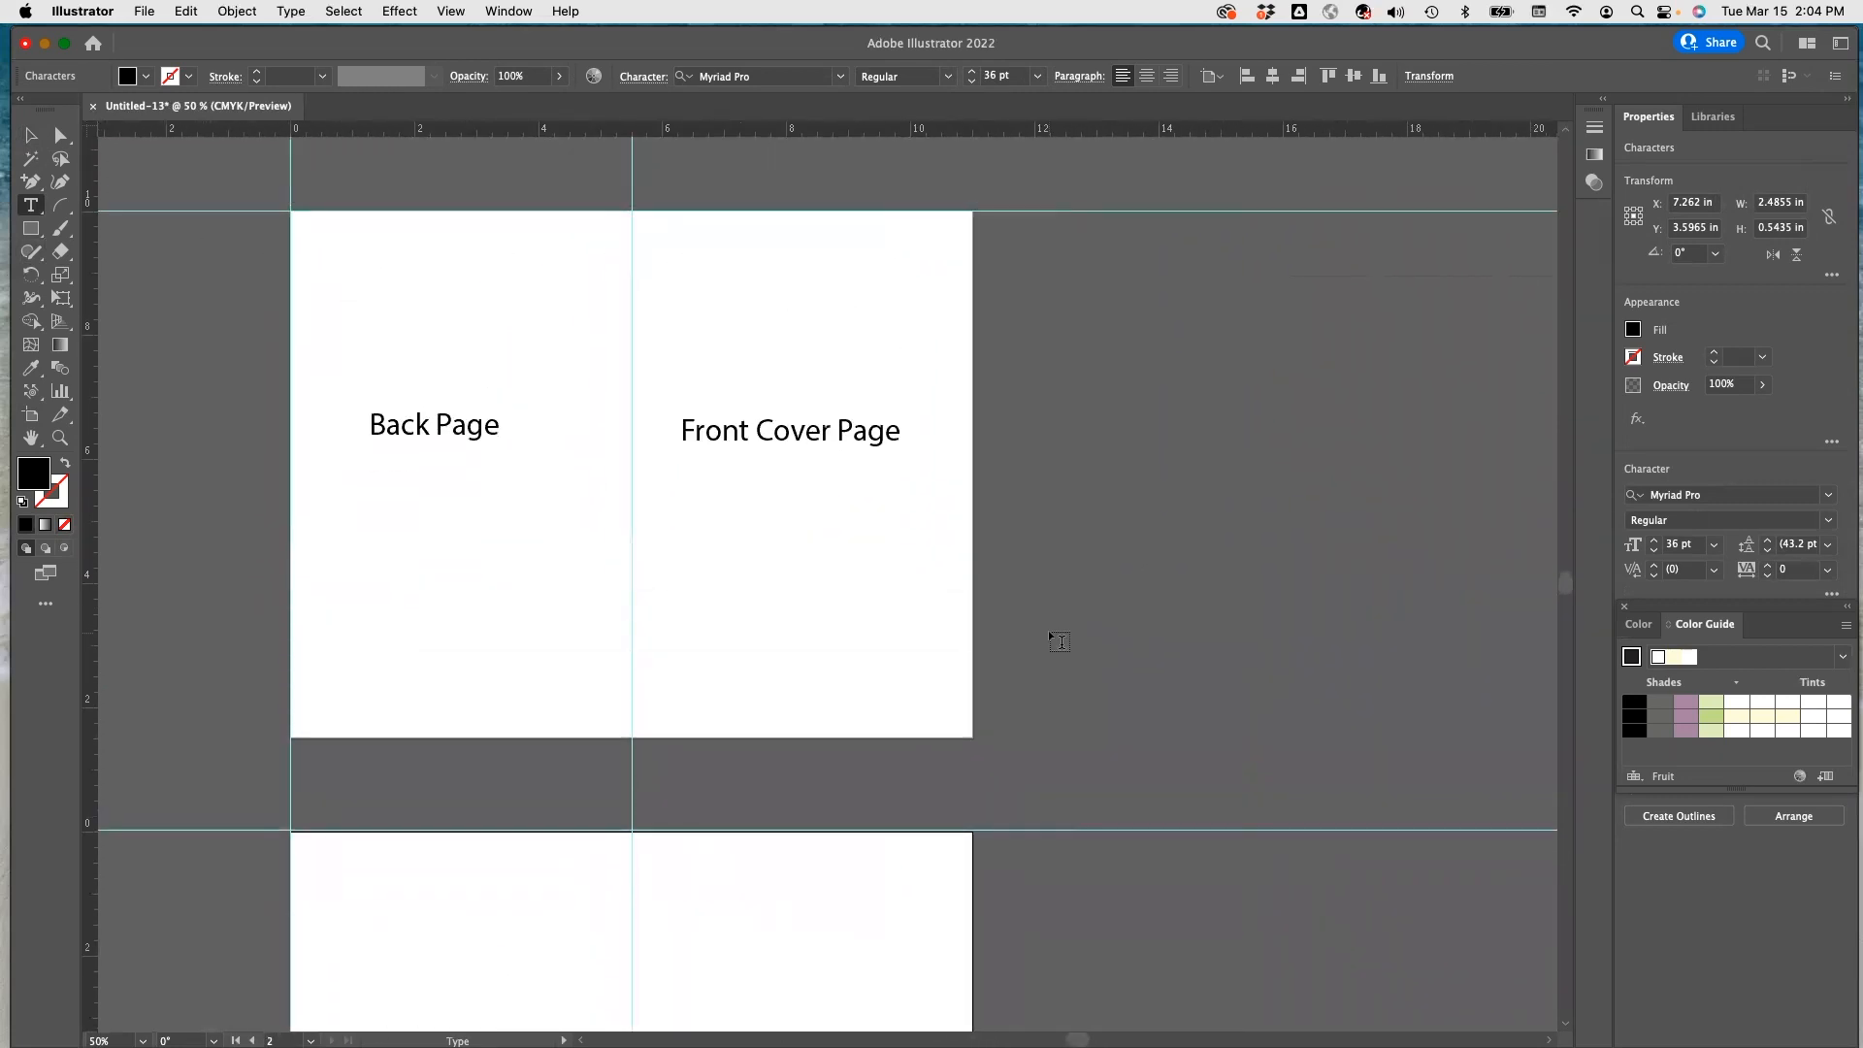
pyautogui.hscroll(1, 670, 430)
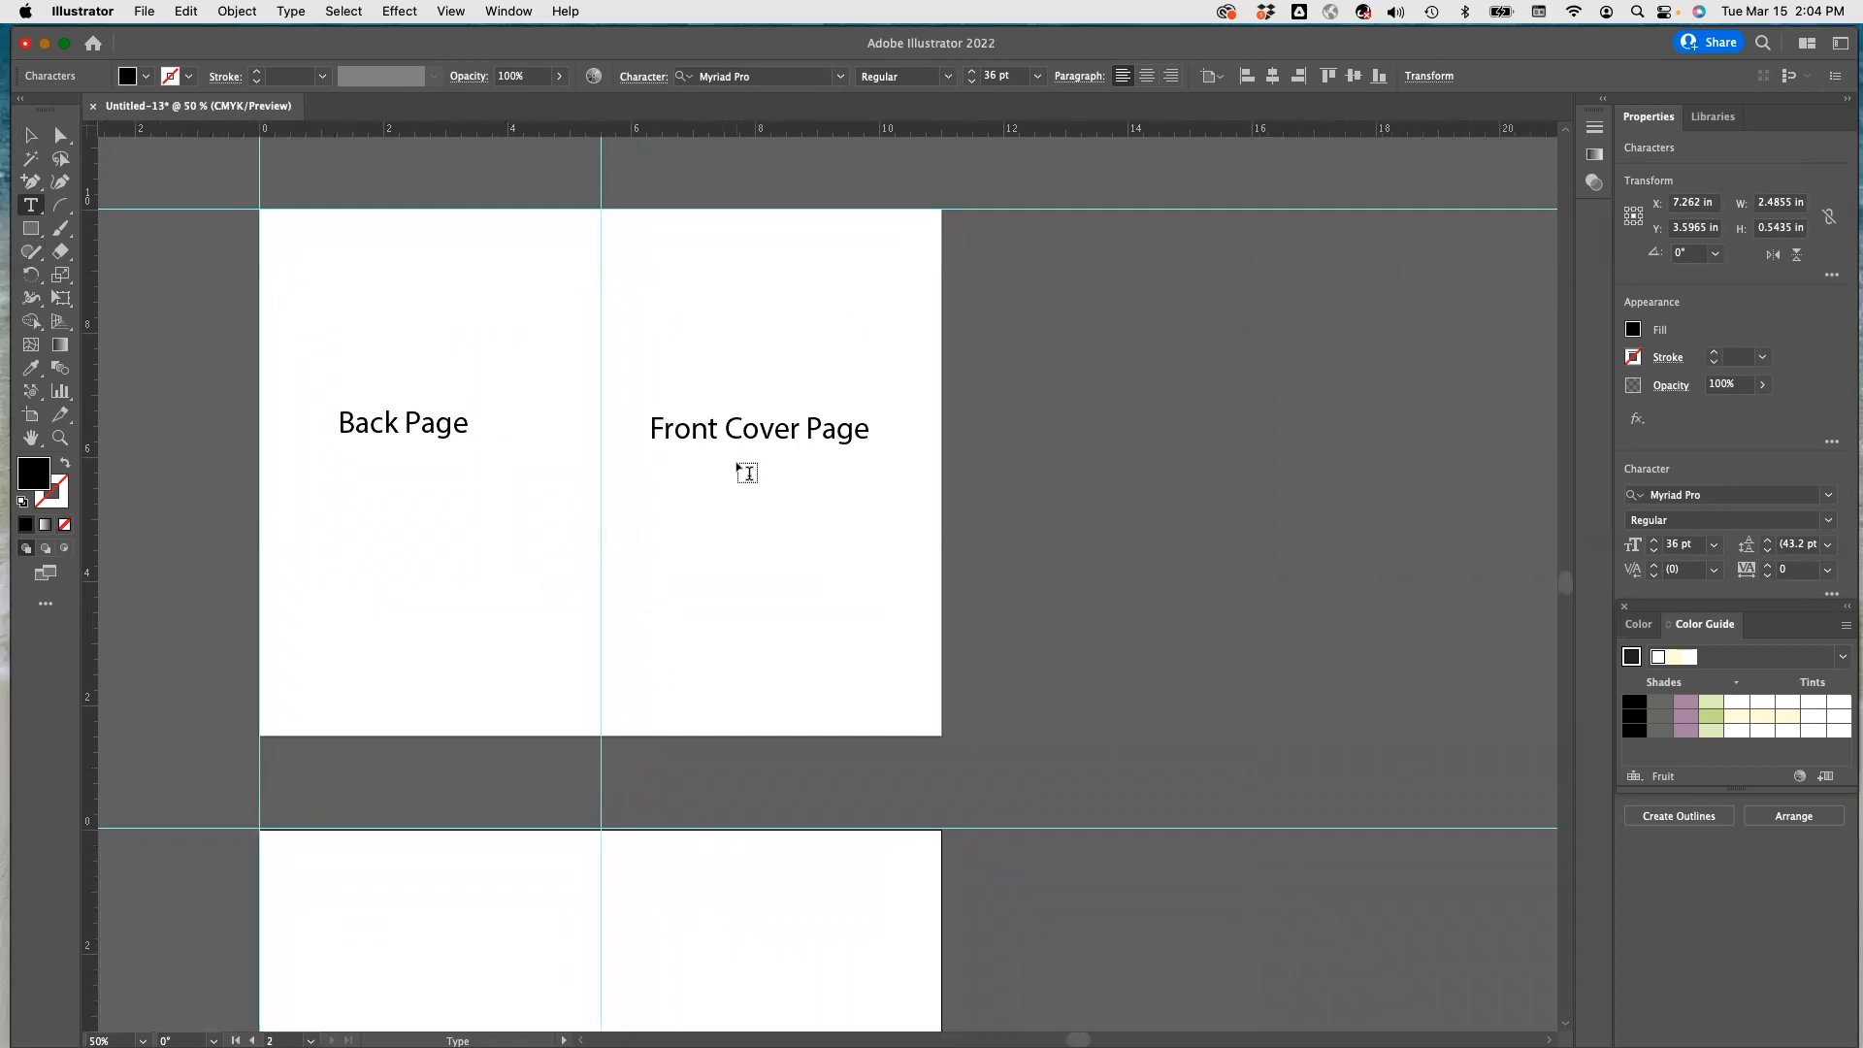
pyautogui.hscroll(-2, 715, 495)
pyautogui.hscroll(-1, 715, 495)
pyautogui.hscroll(1, 715, 495)
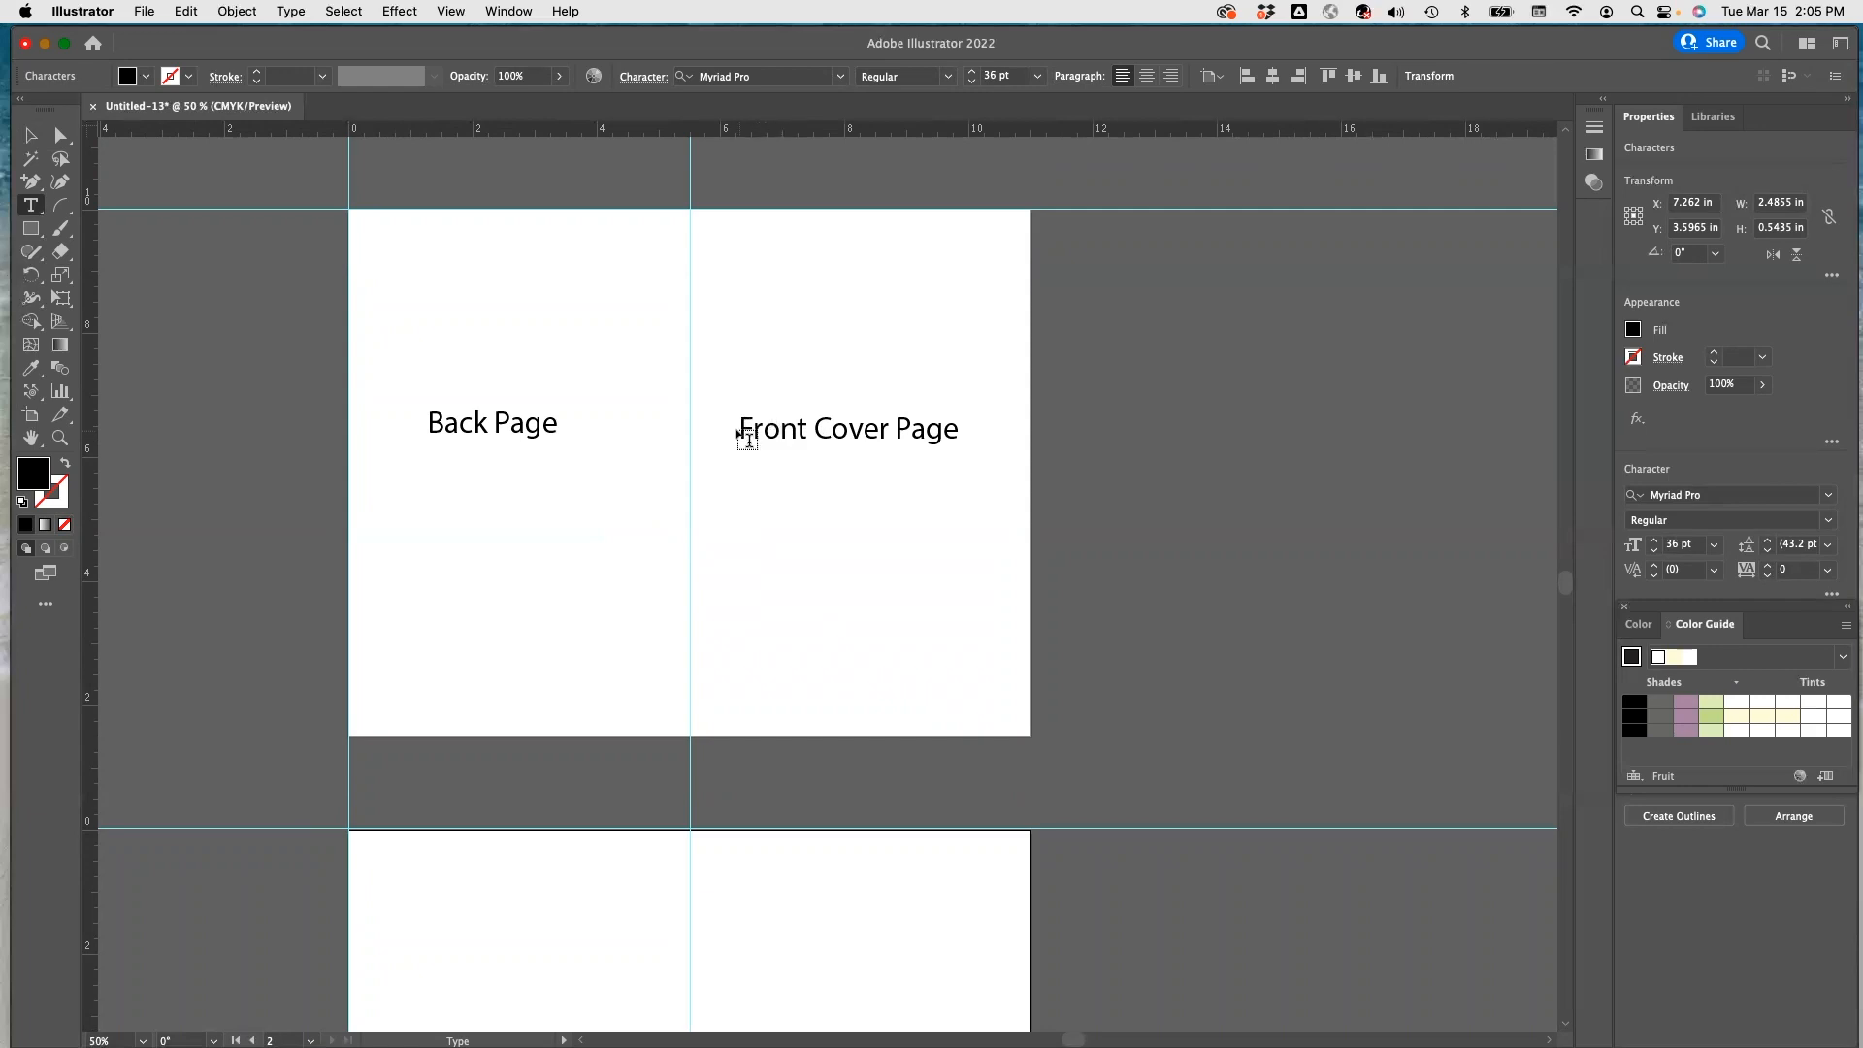
pyautogui.click(797, 428)
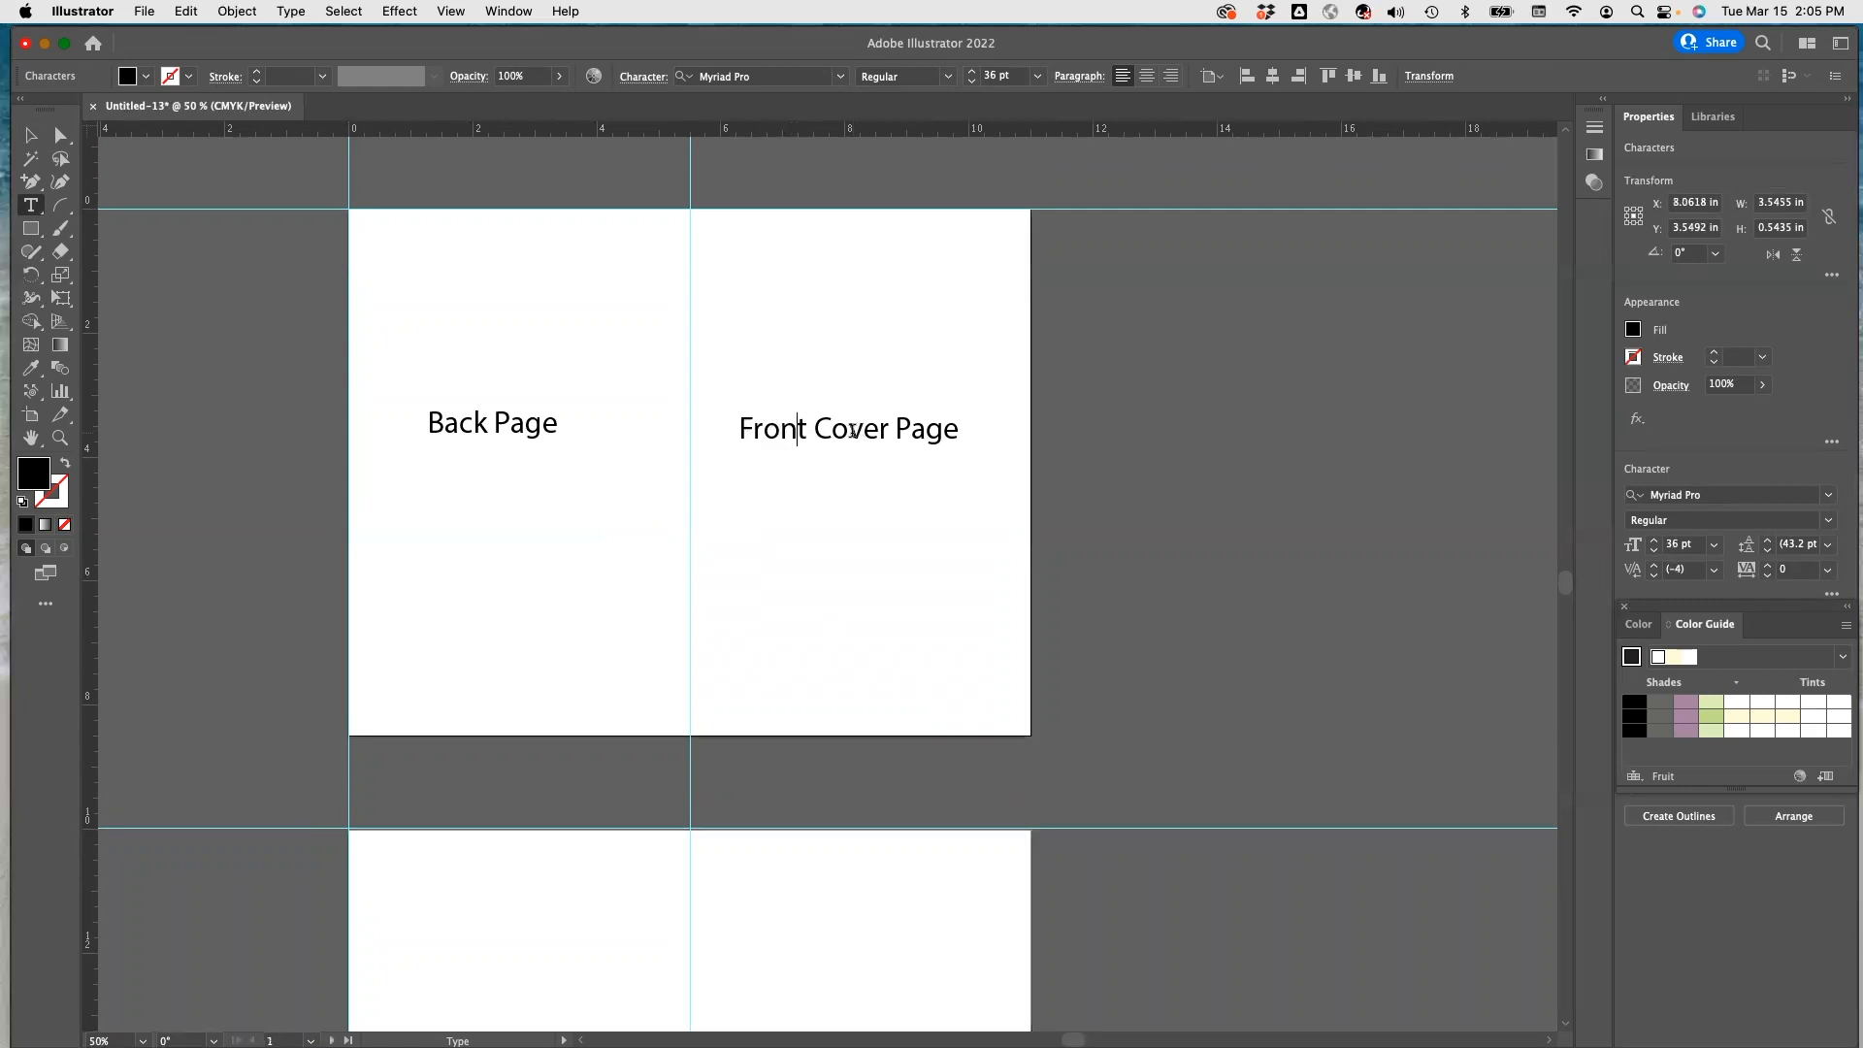
pyautogui.click(26, 137)
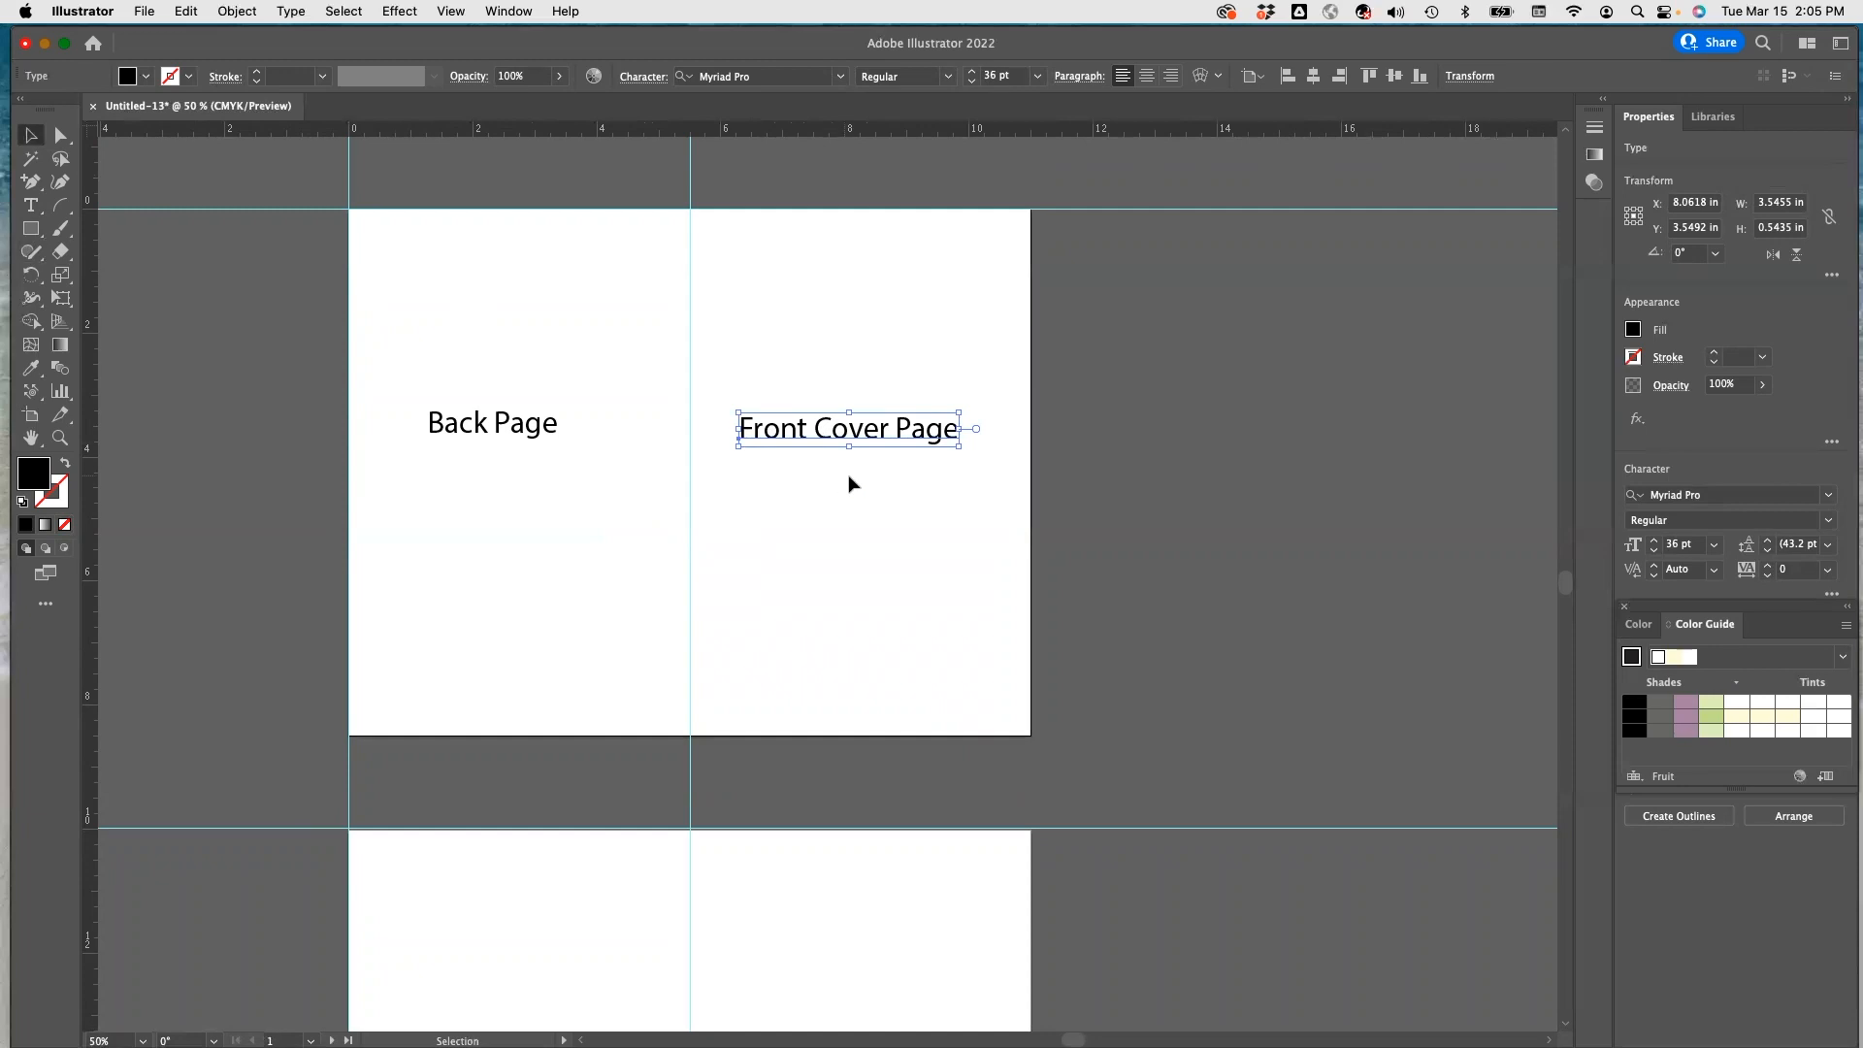
pyautogui.press('BackSpace')
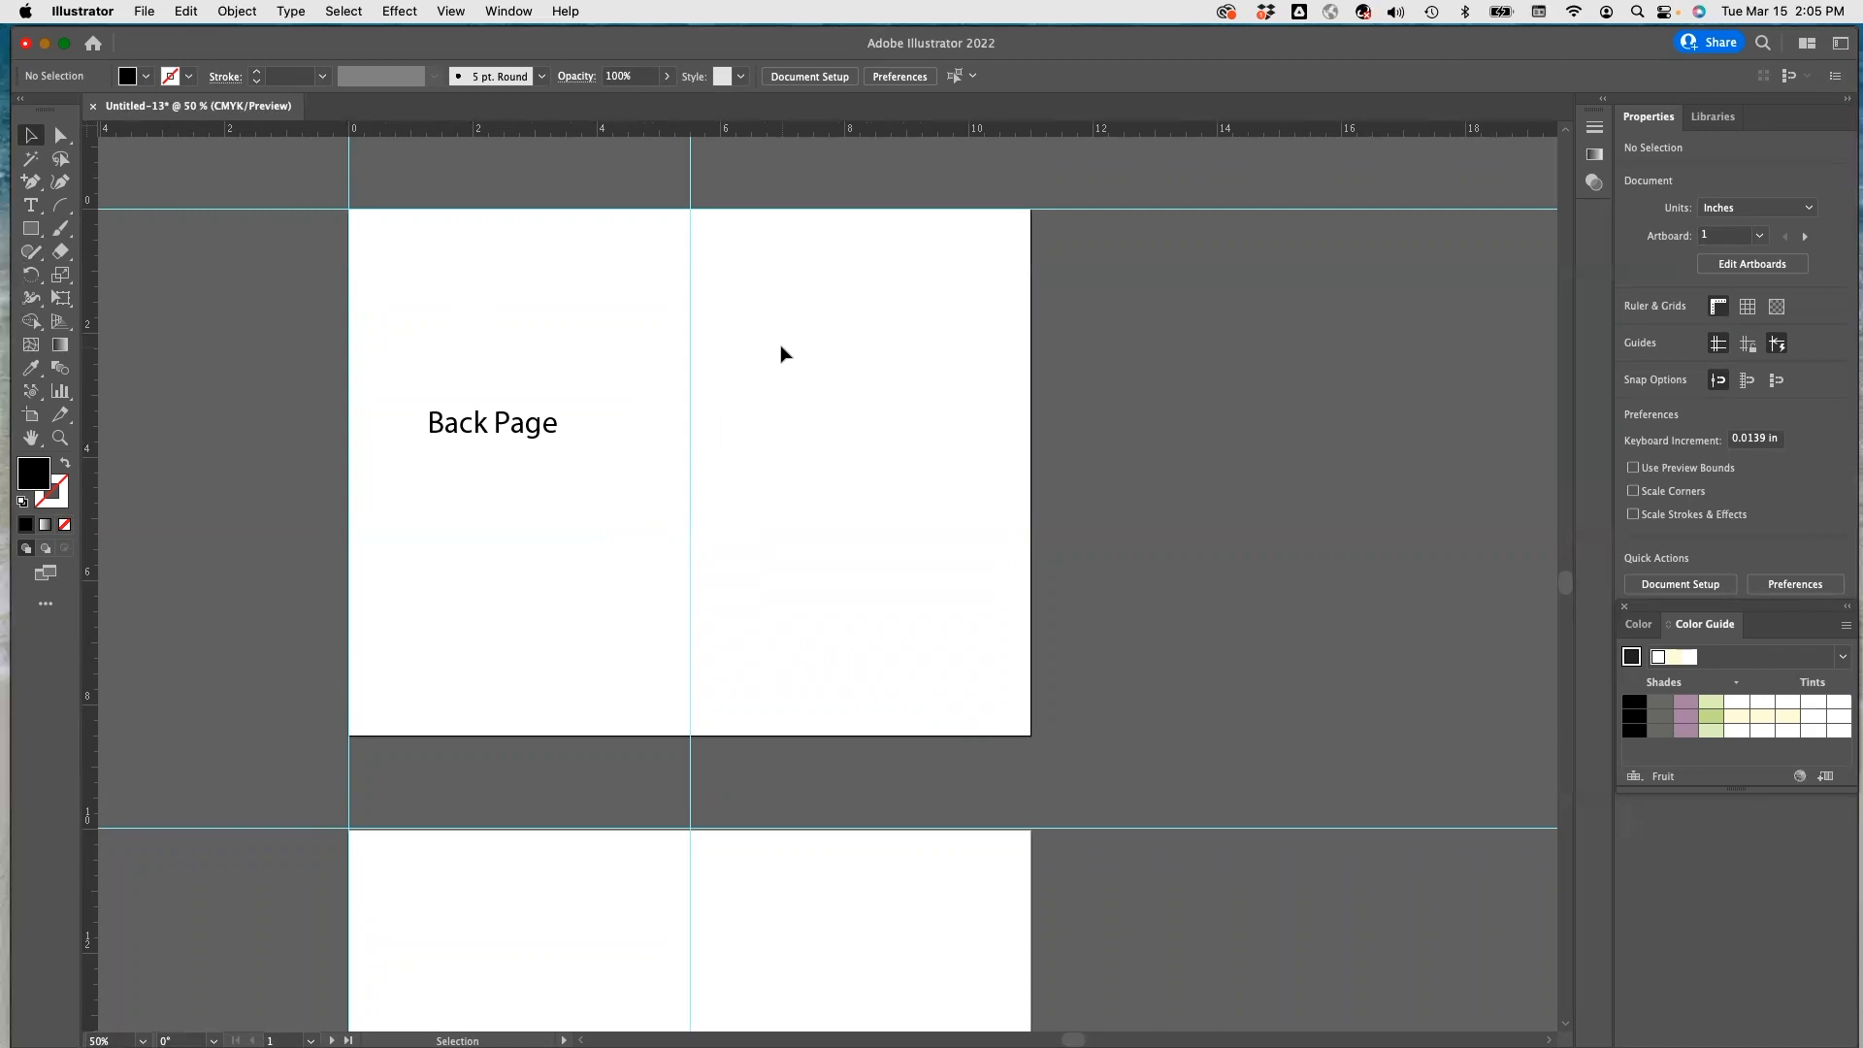
pyautogui.press('super+z')
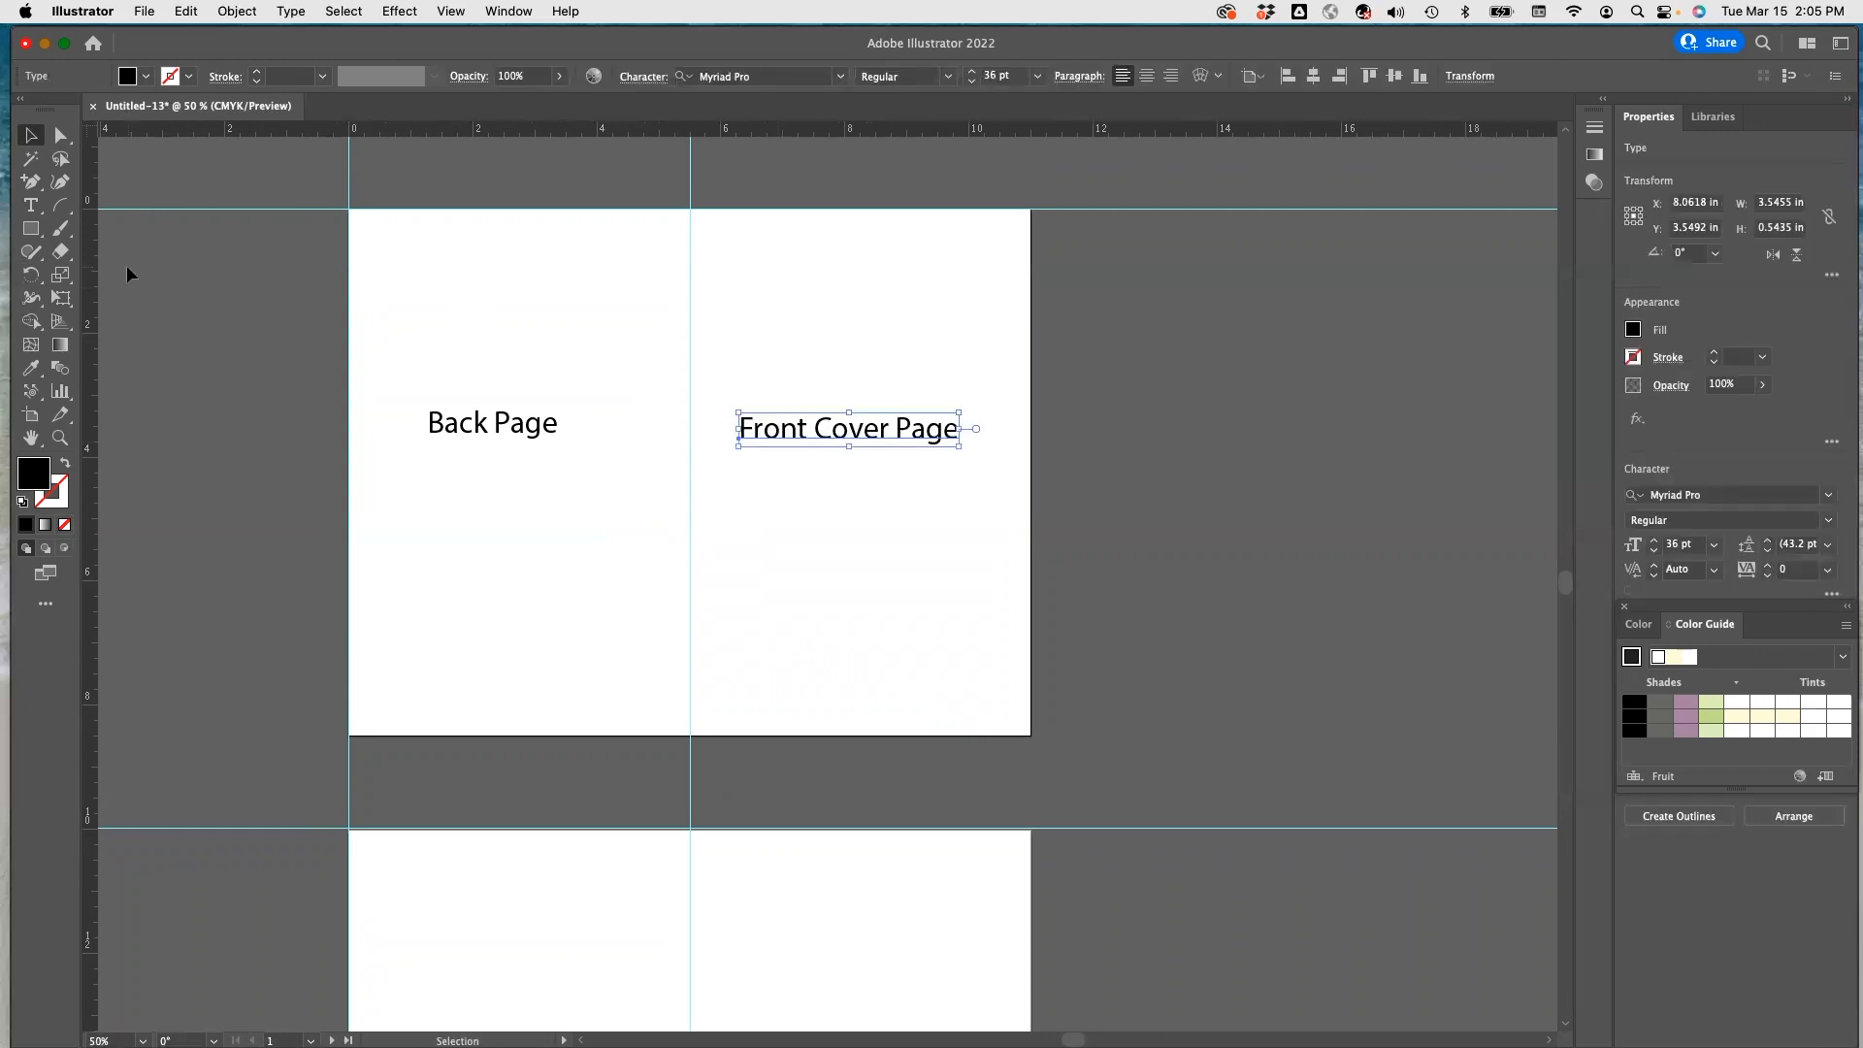
# Draw a 5.5 by 8.5 in rectangle covering the first artboard's right half and fill it with the pink swatch C=0 M=95 Y=20 K=0.
pyautogui.click(30, 228)
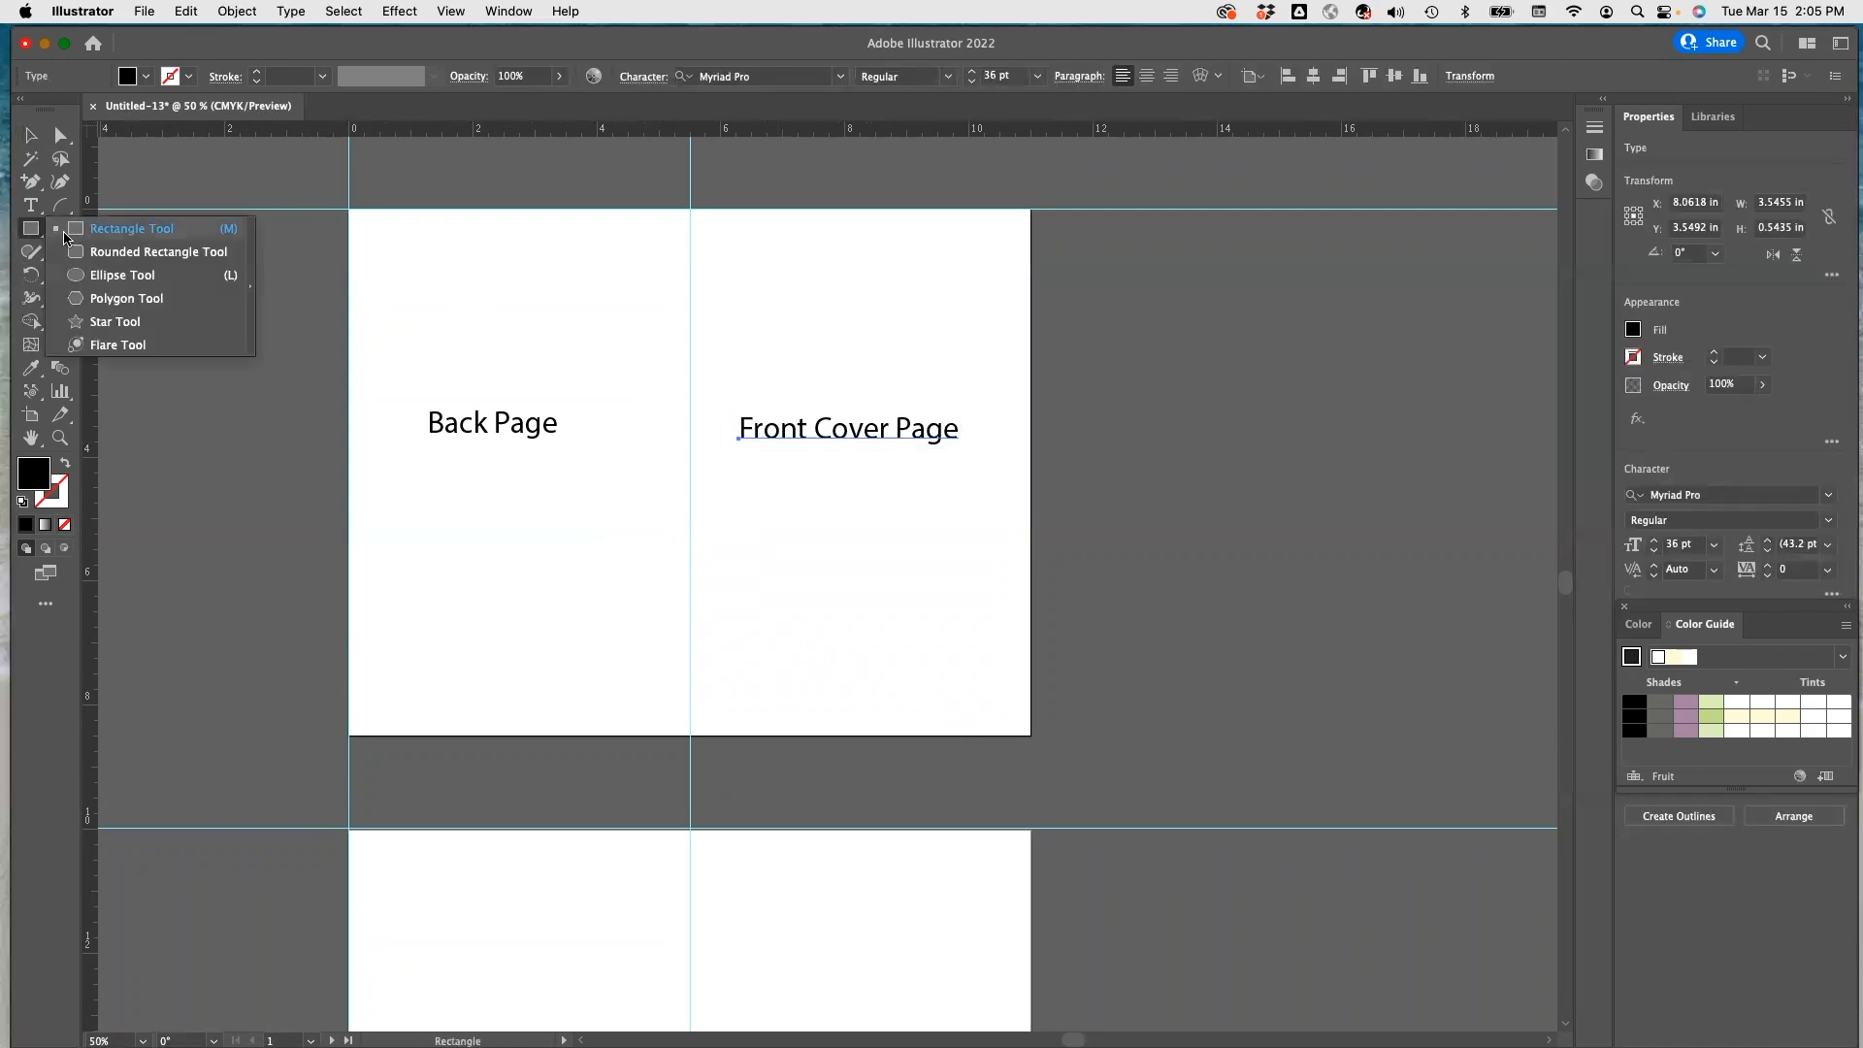
pyautogui.click(97, 229)
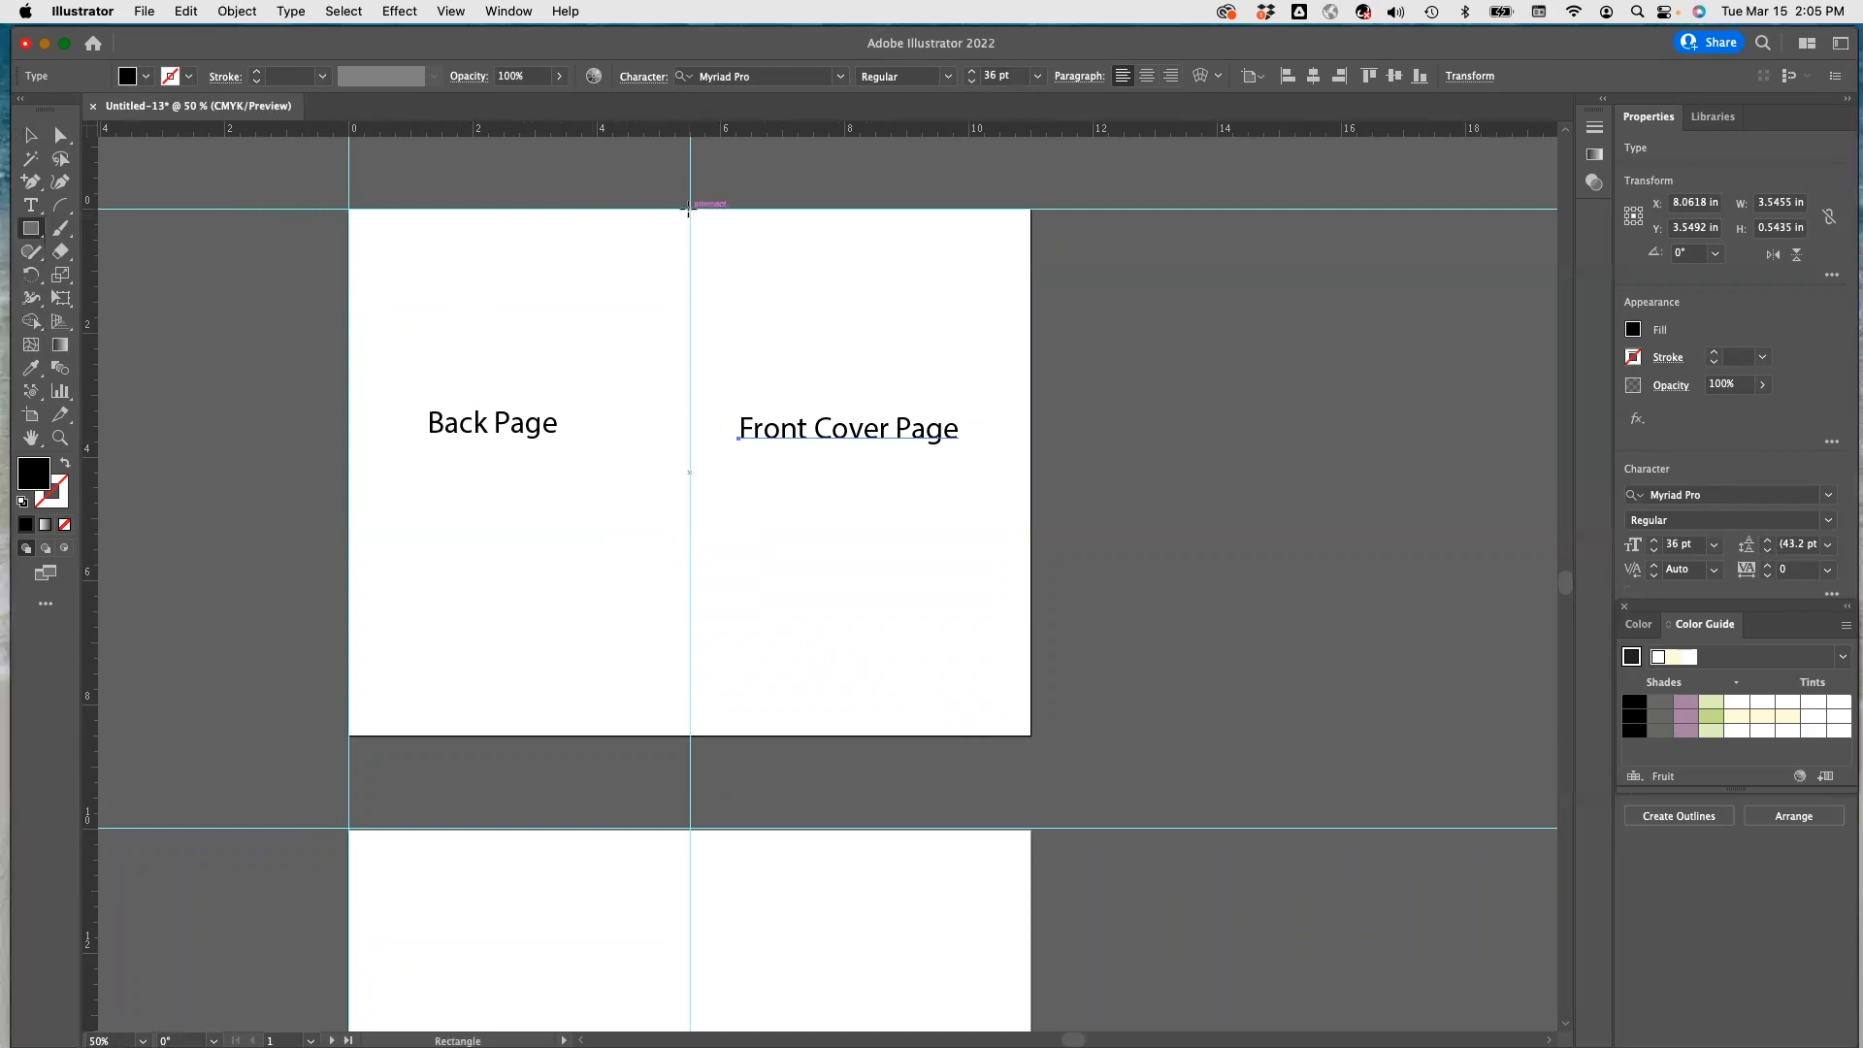
pyautogui.moveTo(689, 207); pyautogui.dragTo(1032, 735)
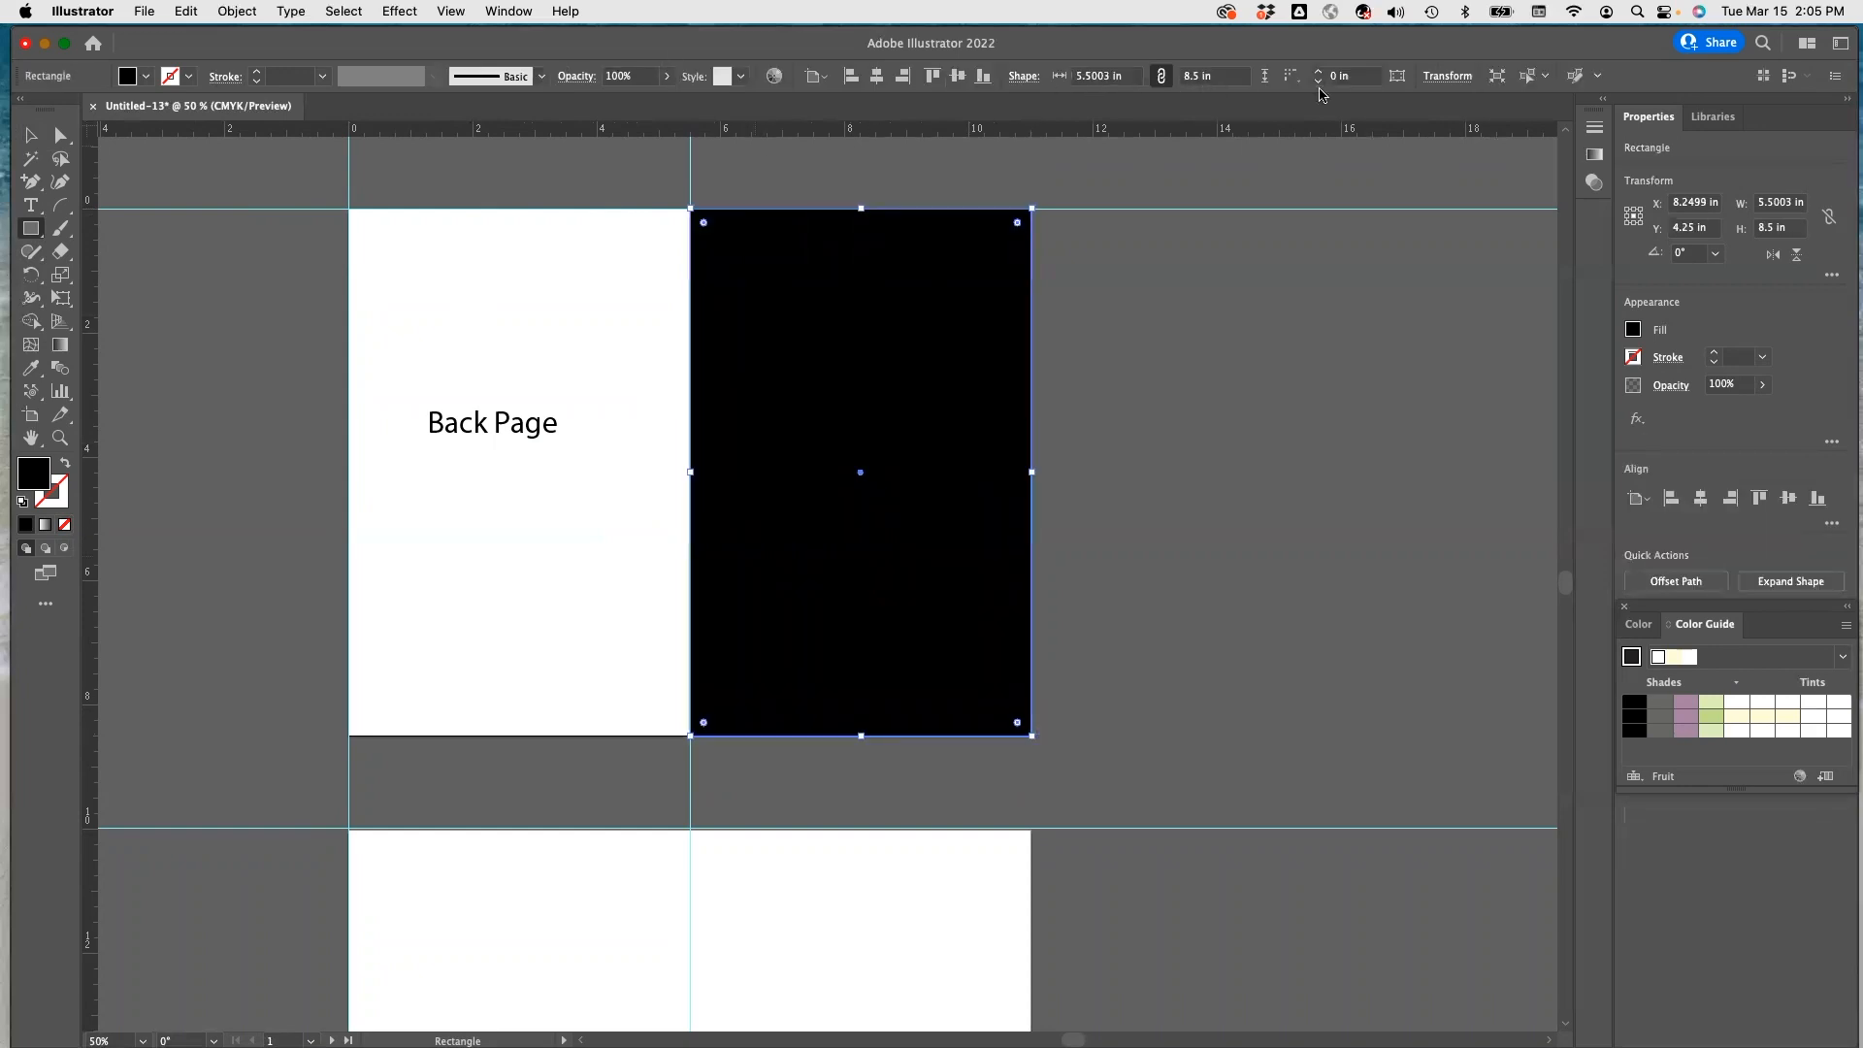
pyautogui.press('v')
pyautogui.click(147, 77)
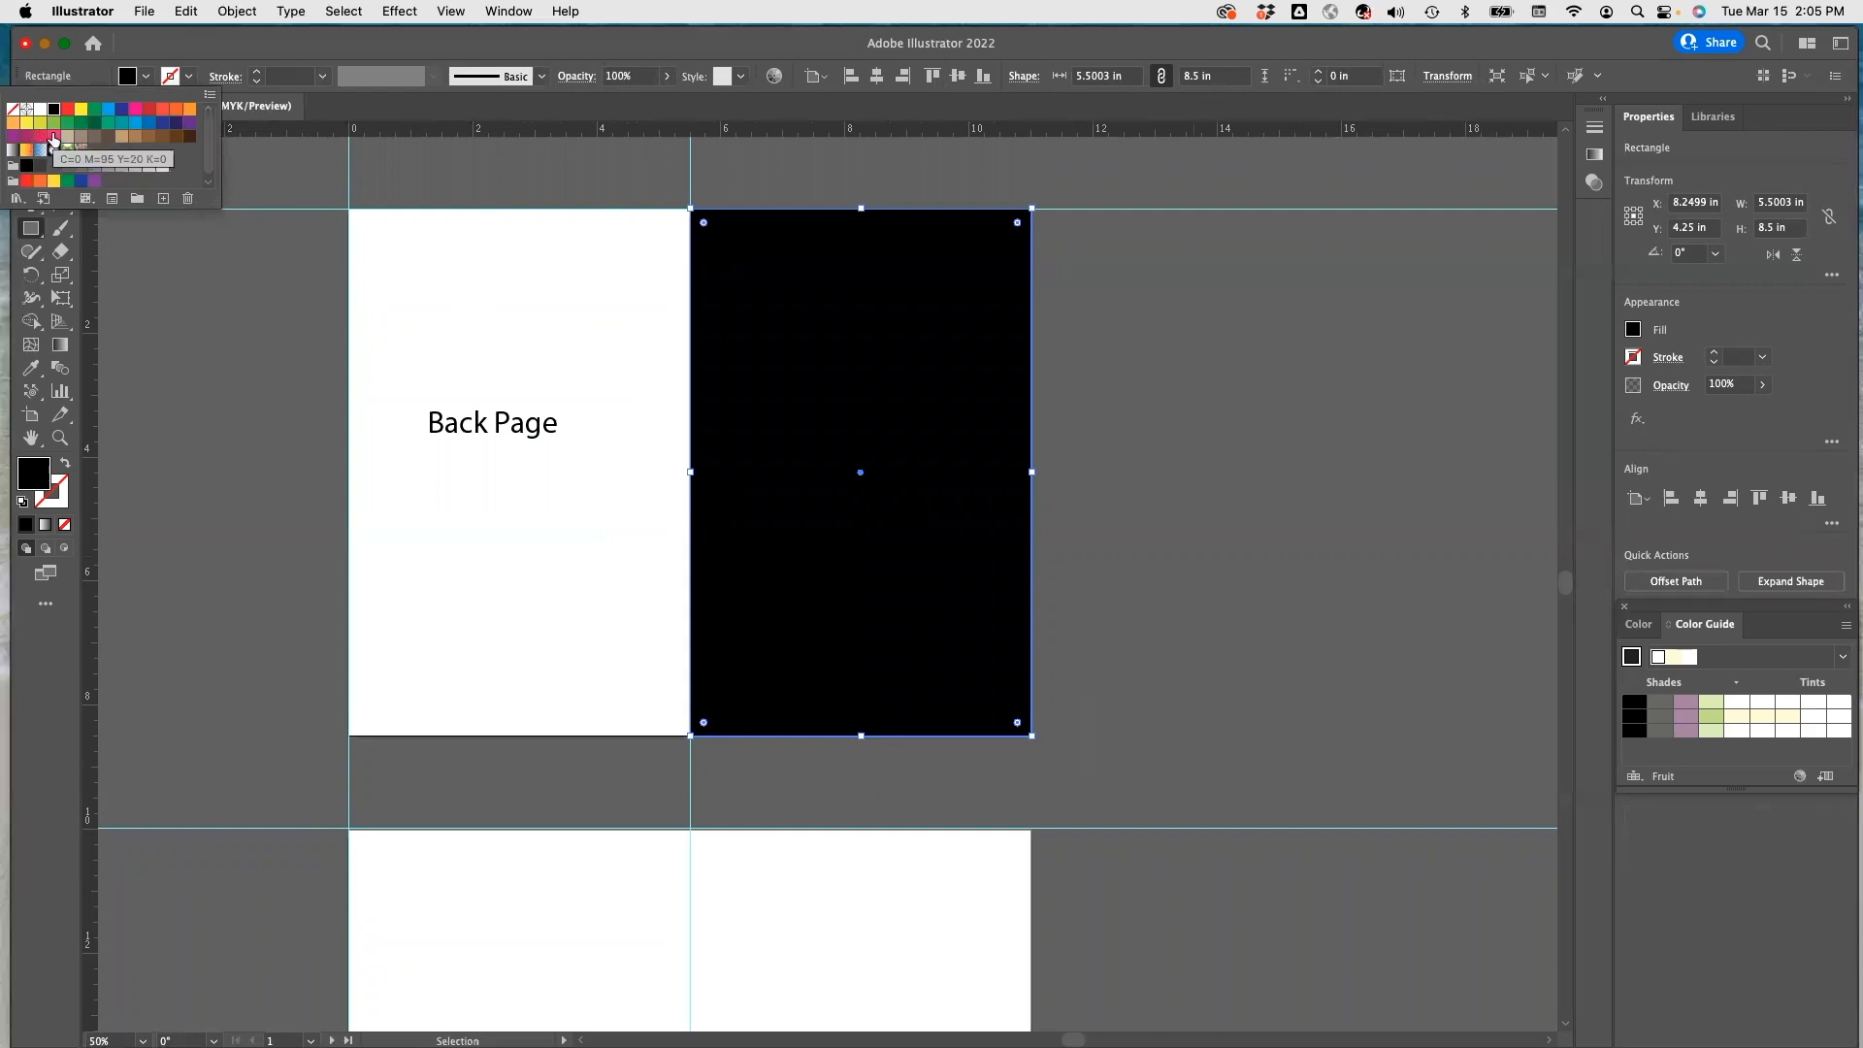
pyautogui.click(54, 137)
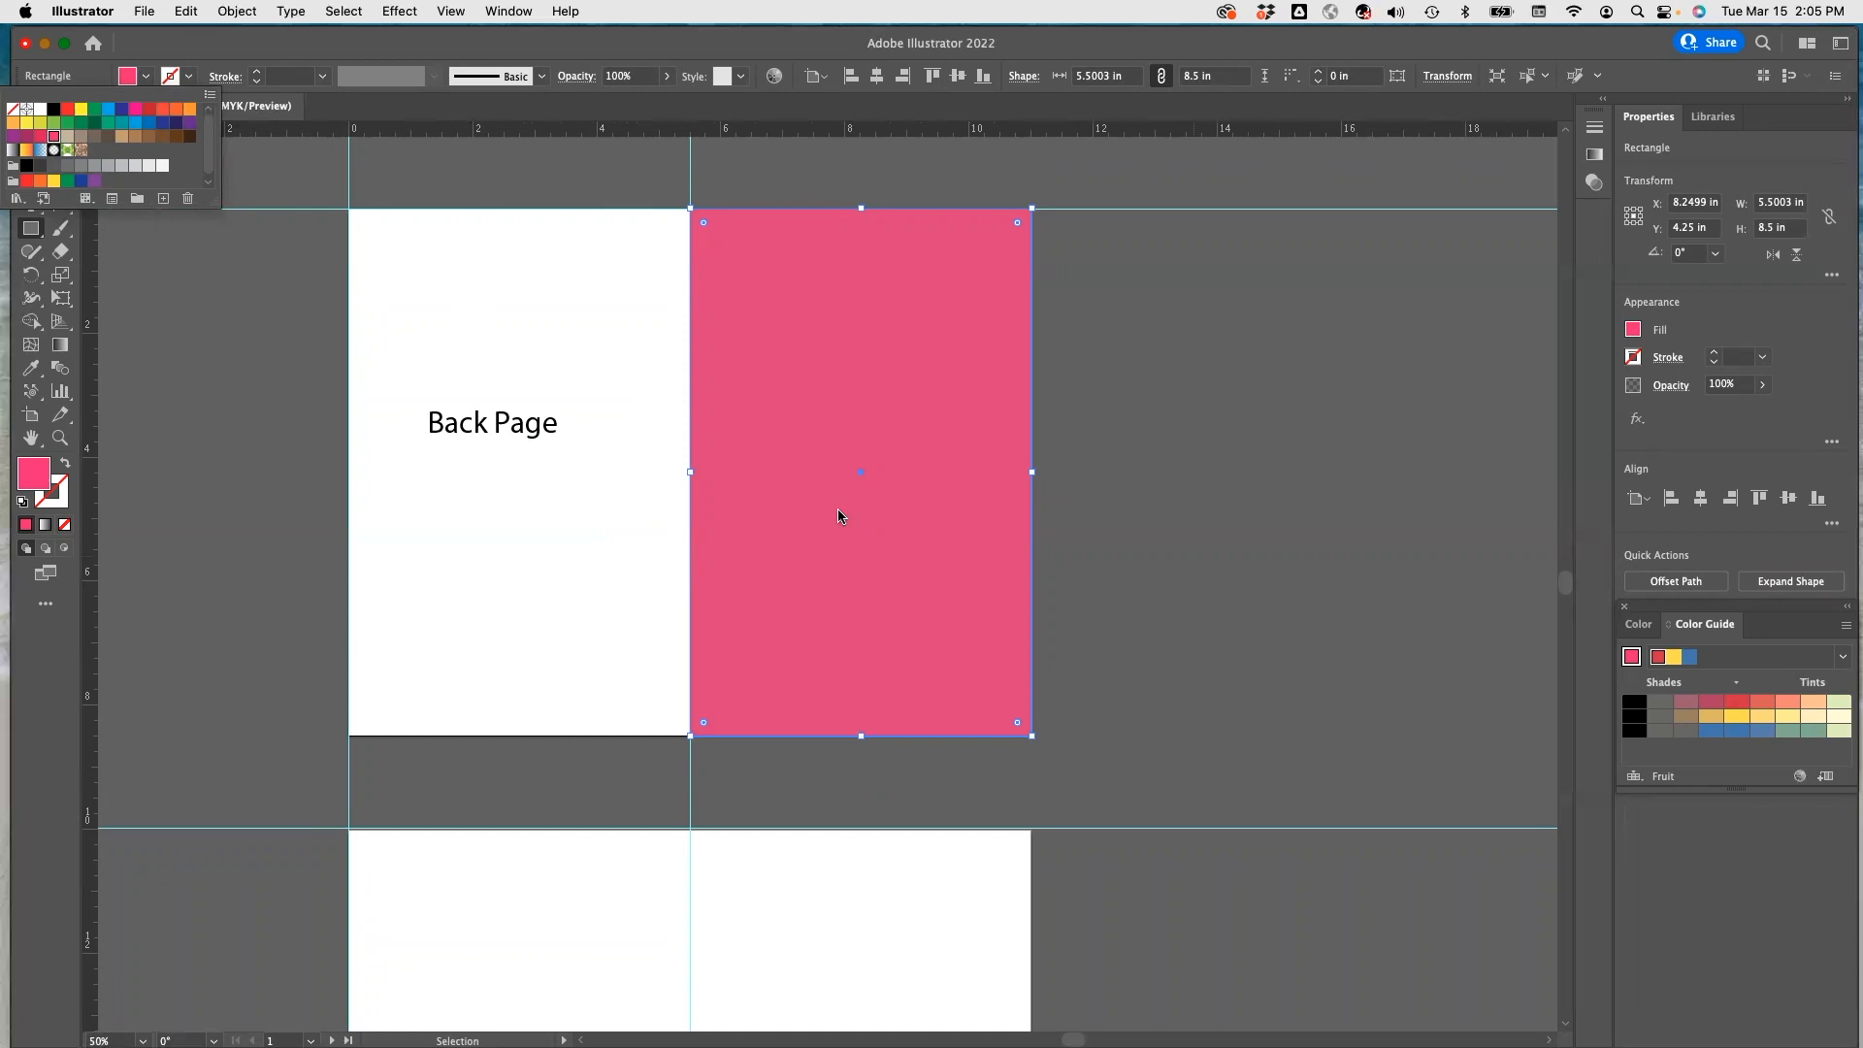
pyautogui.click(632, 436)
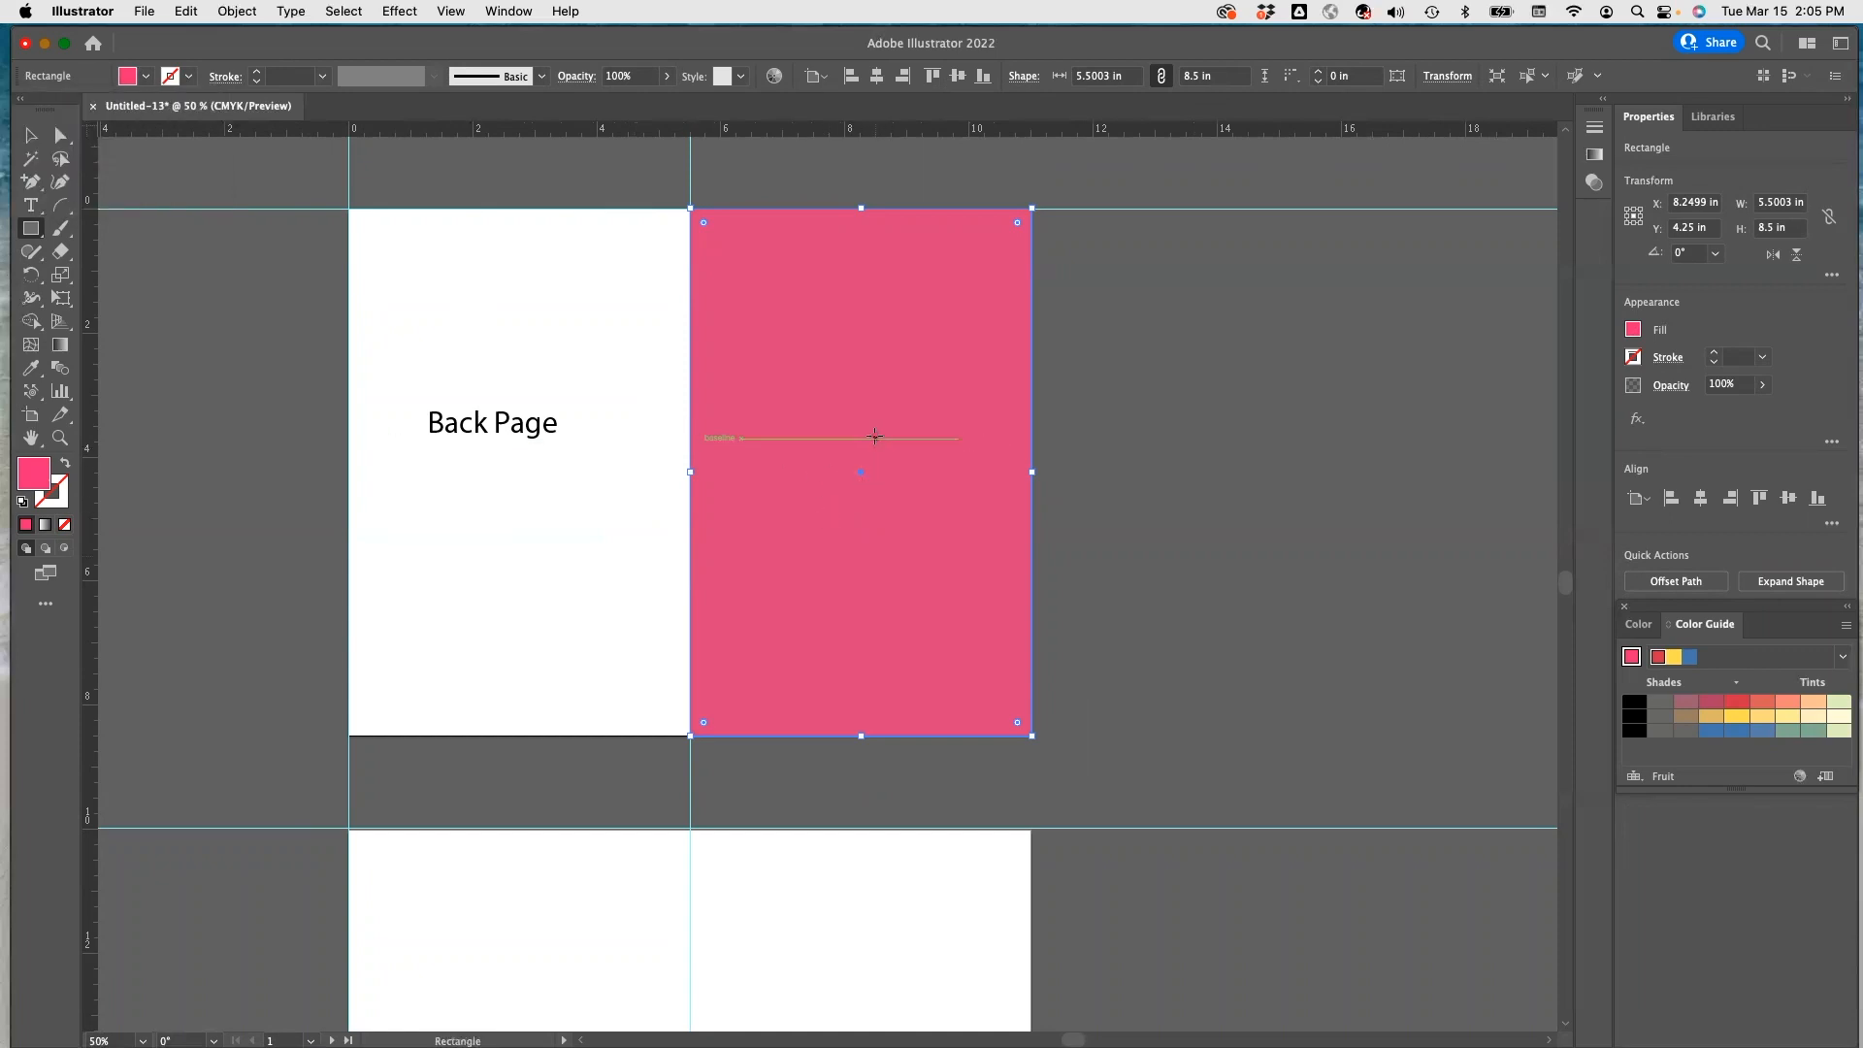
# Send the pink rectangle to the back, behind the "Front Cover Page" text.
pyautogui.click(31, 138)
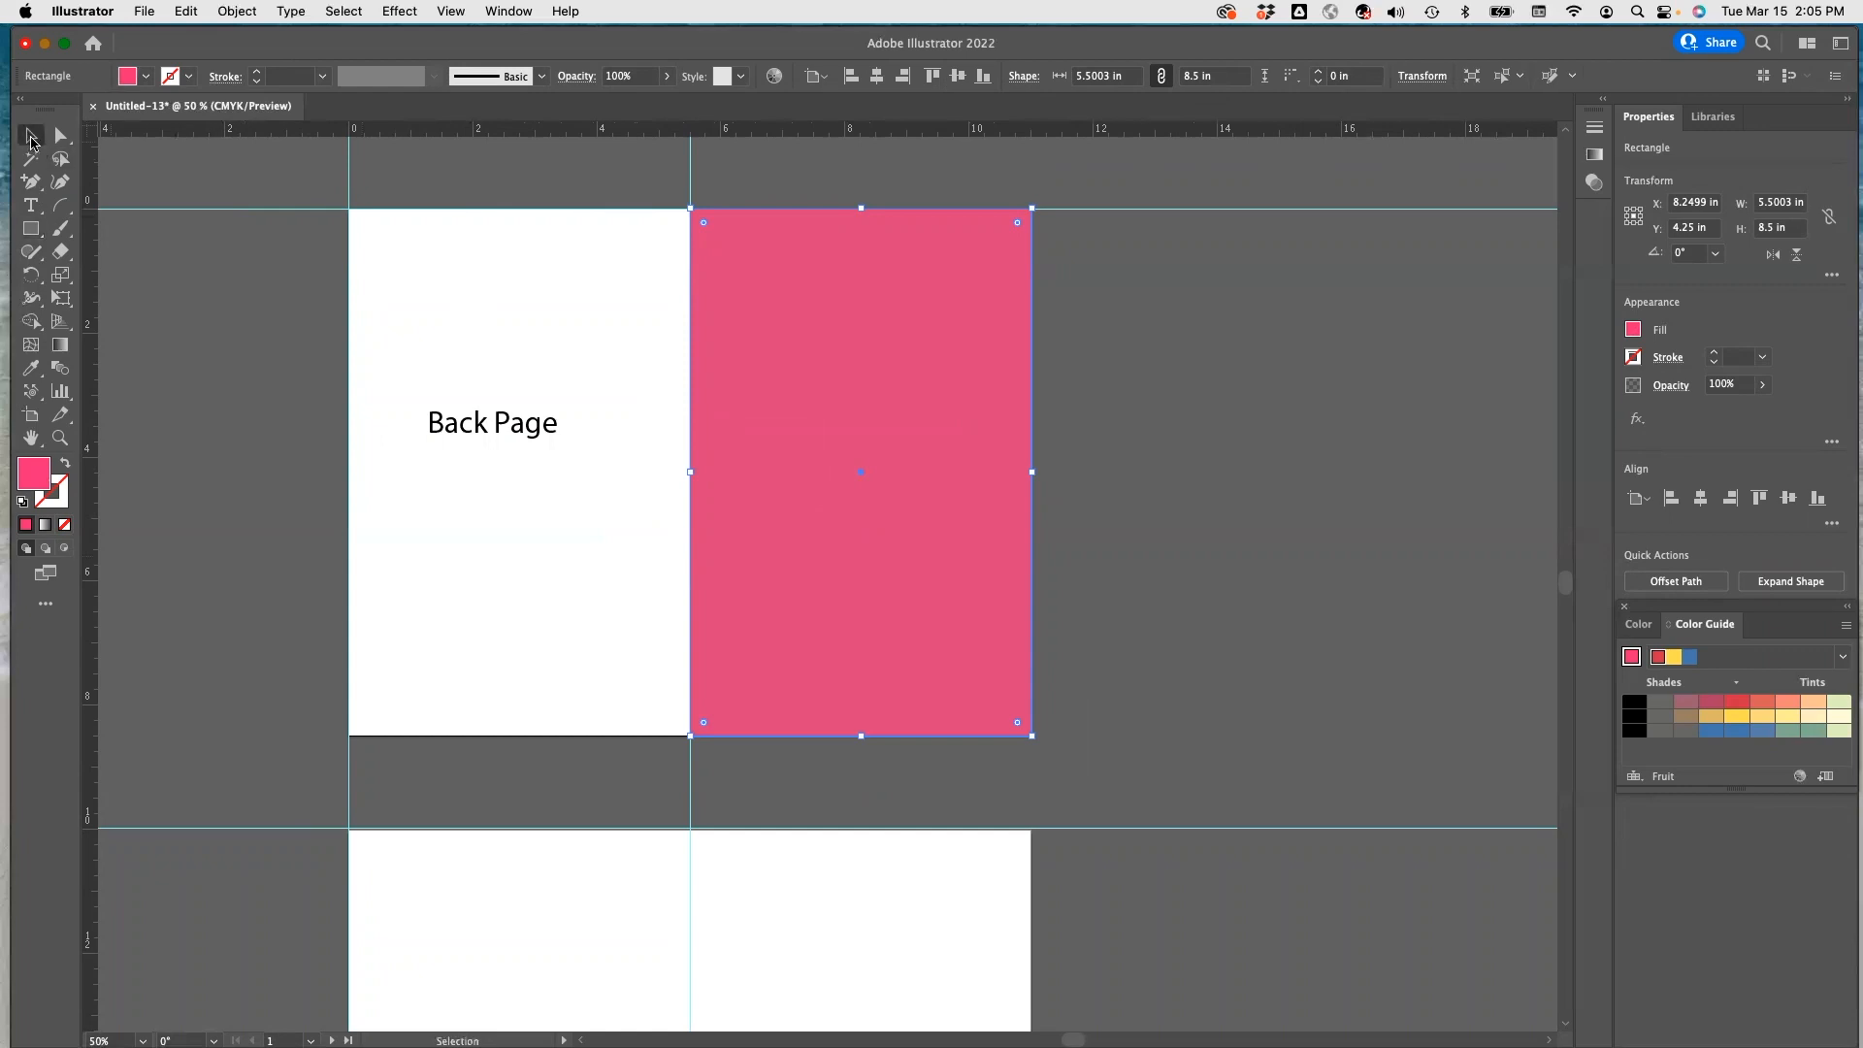
pyautogui.click(244, 12)
pyautogui.moveTo(264, 64)
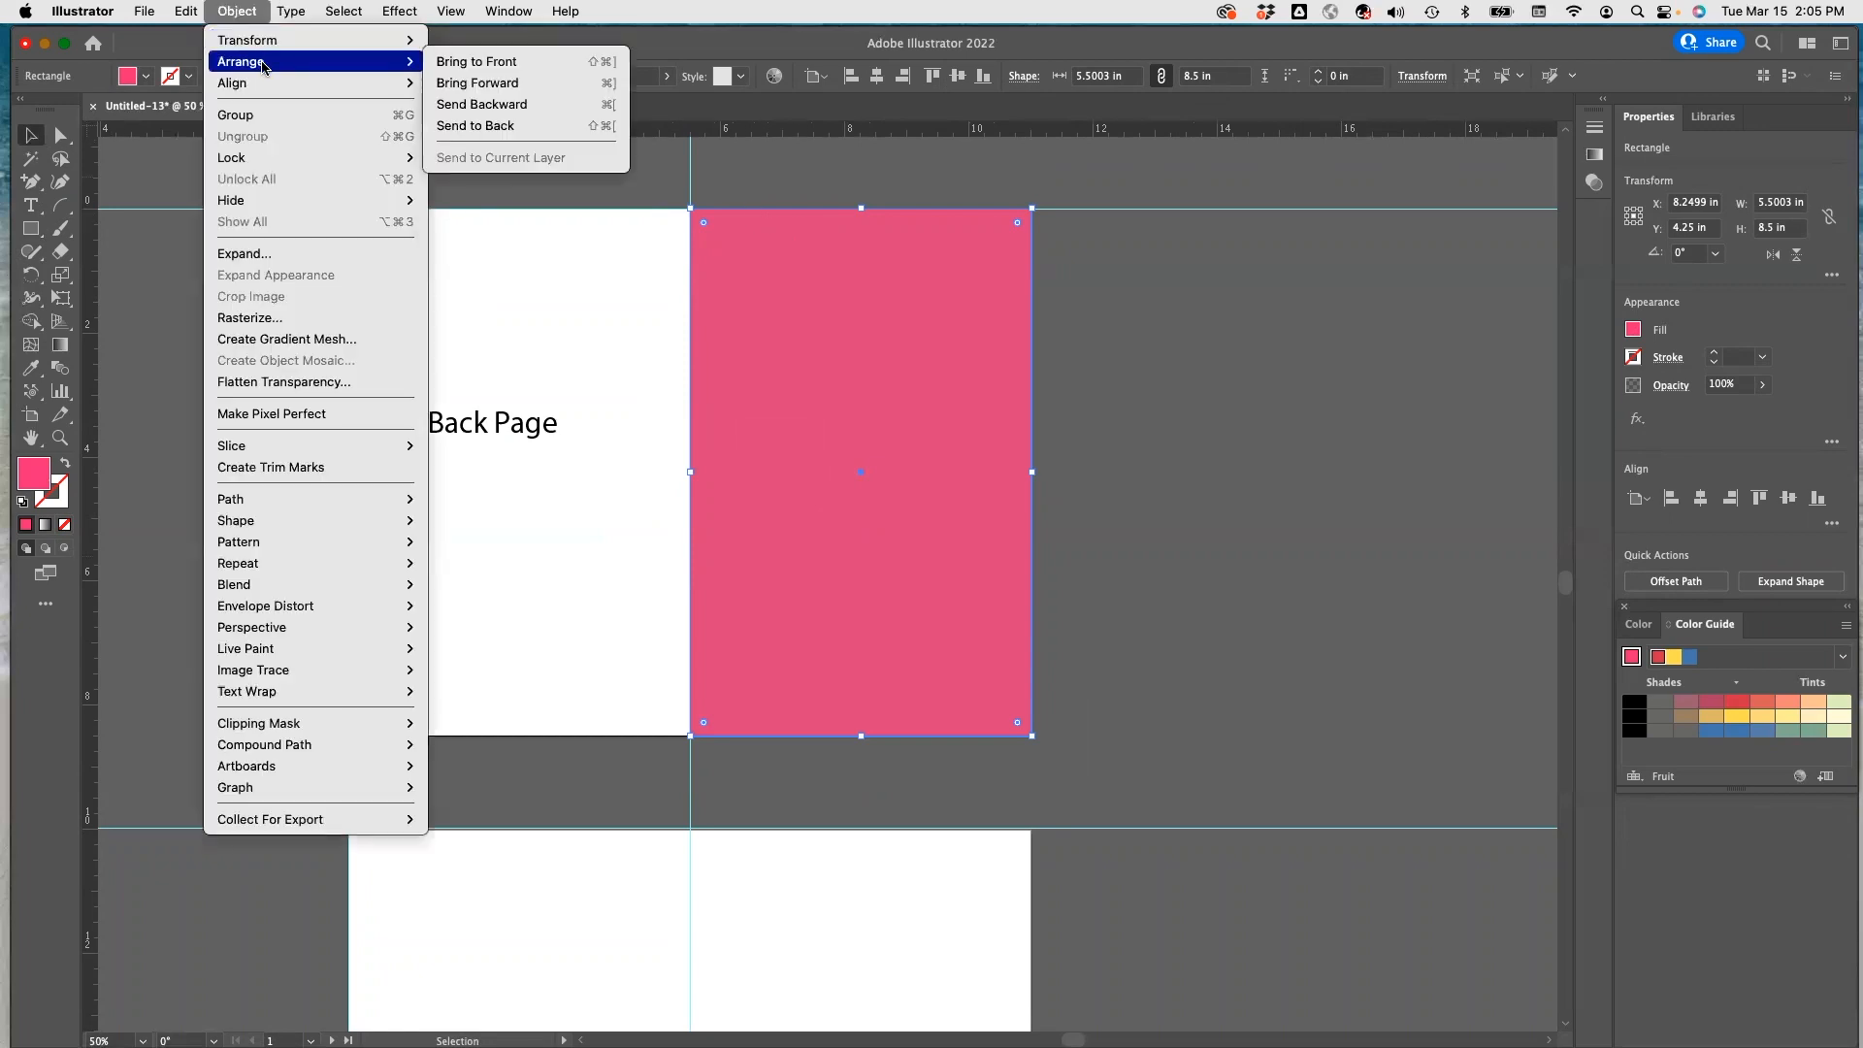
pyautogui.click(492, 129)
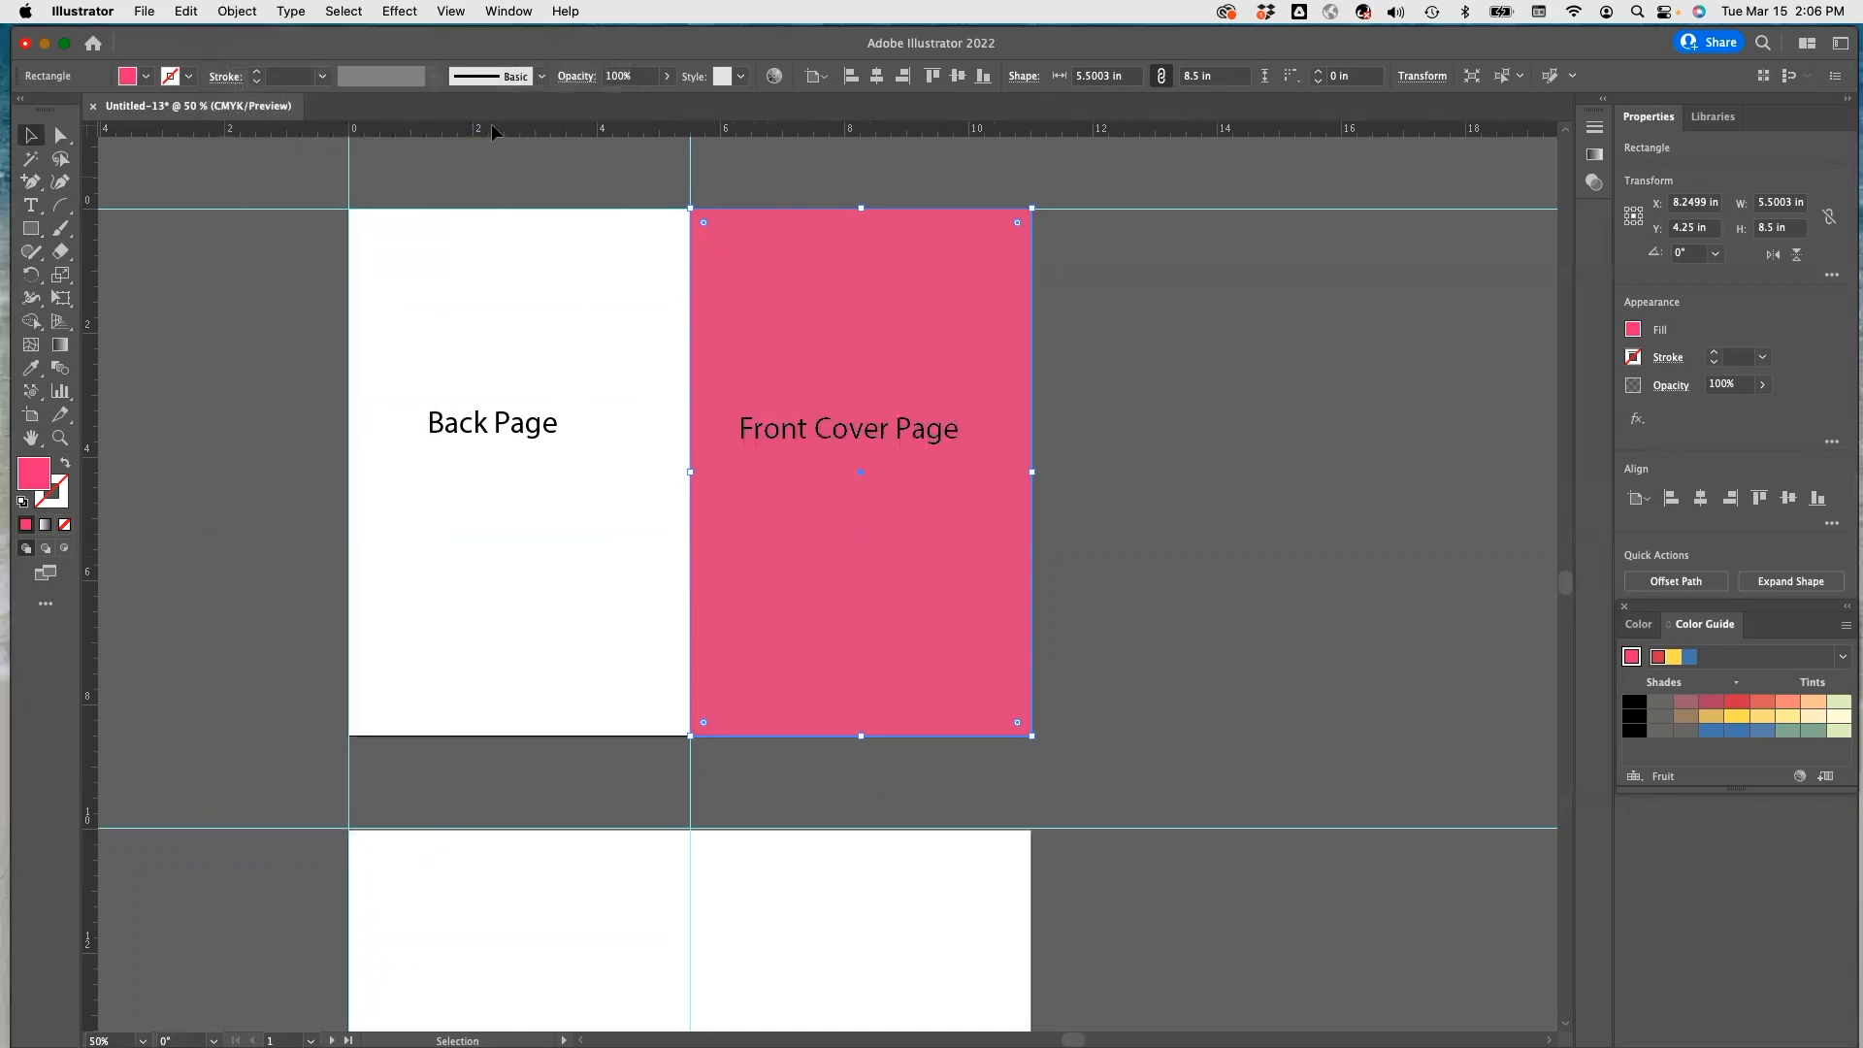
# Replace the "Front Cover Page" text with "Happy International Women's Day".
pyautogui.click(833, 440)
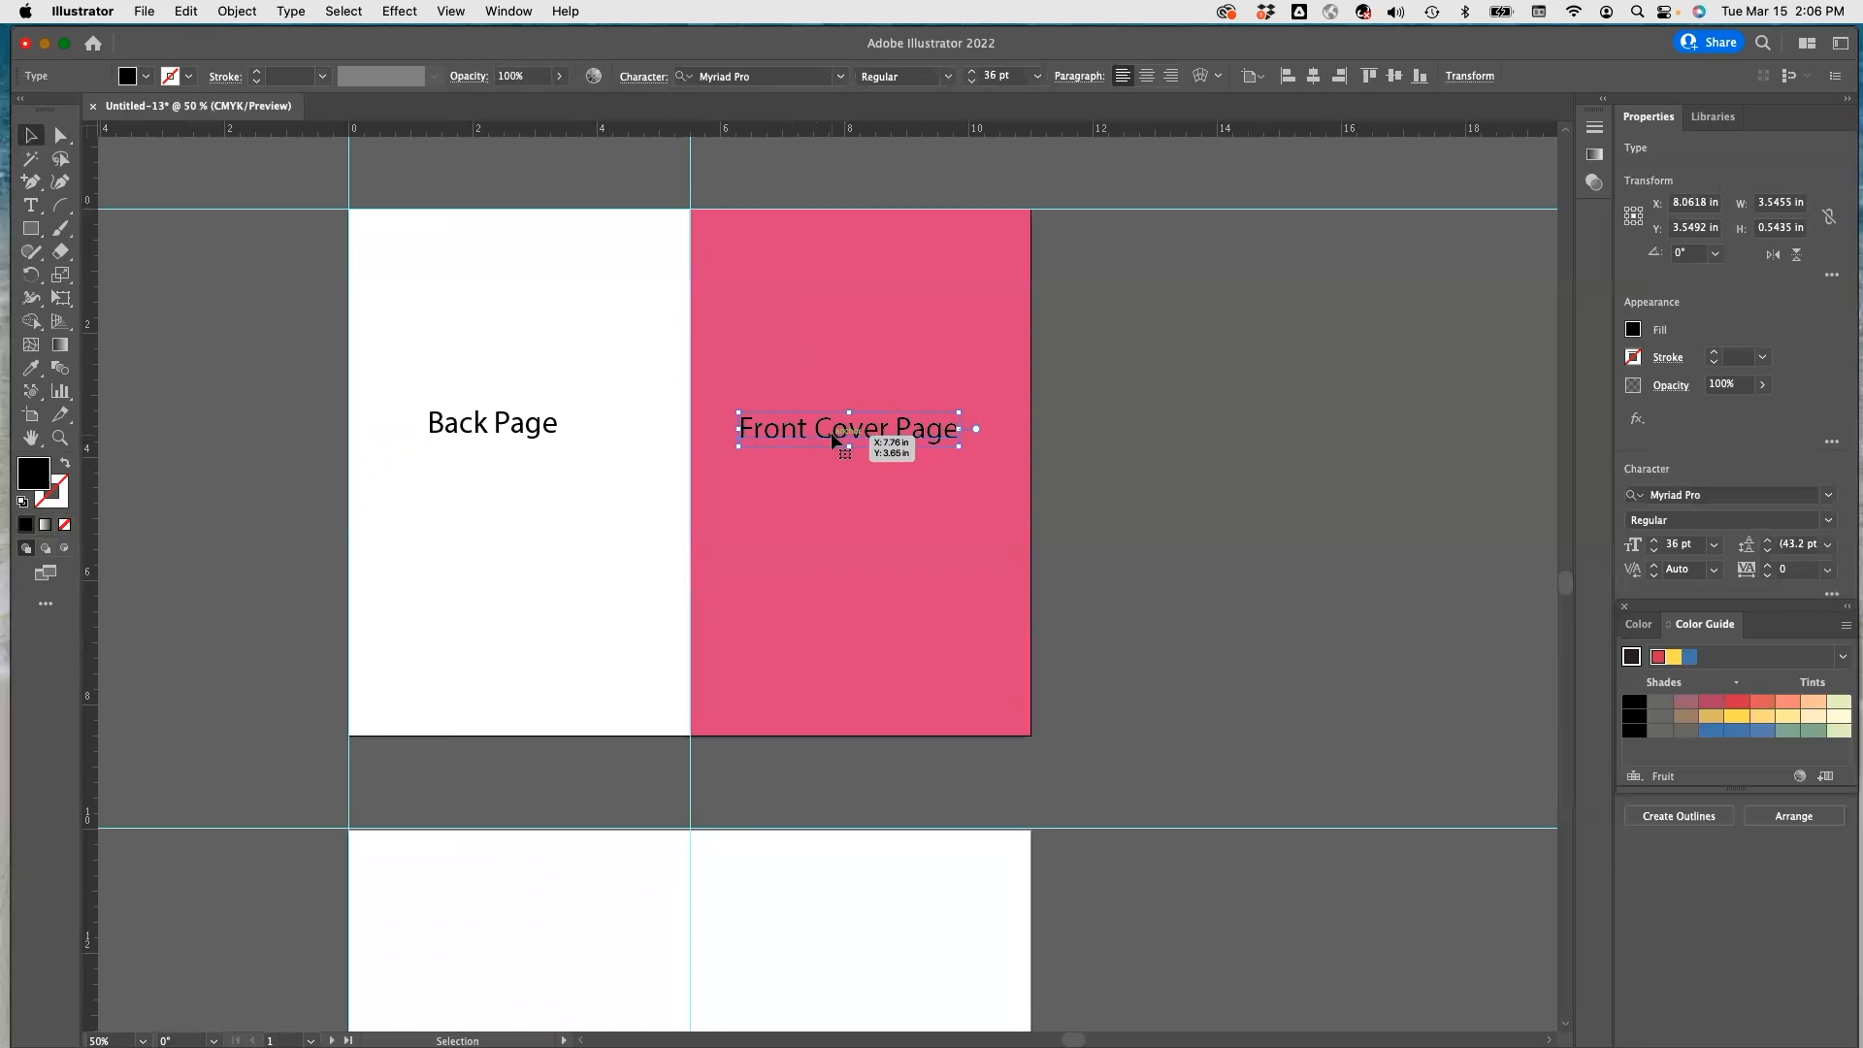
pyautogui.scroll(3, 831, 432)
pyautogui.hscroll(-3, 831, 432)
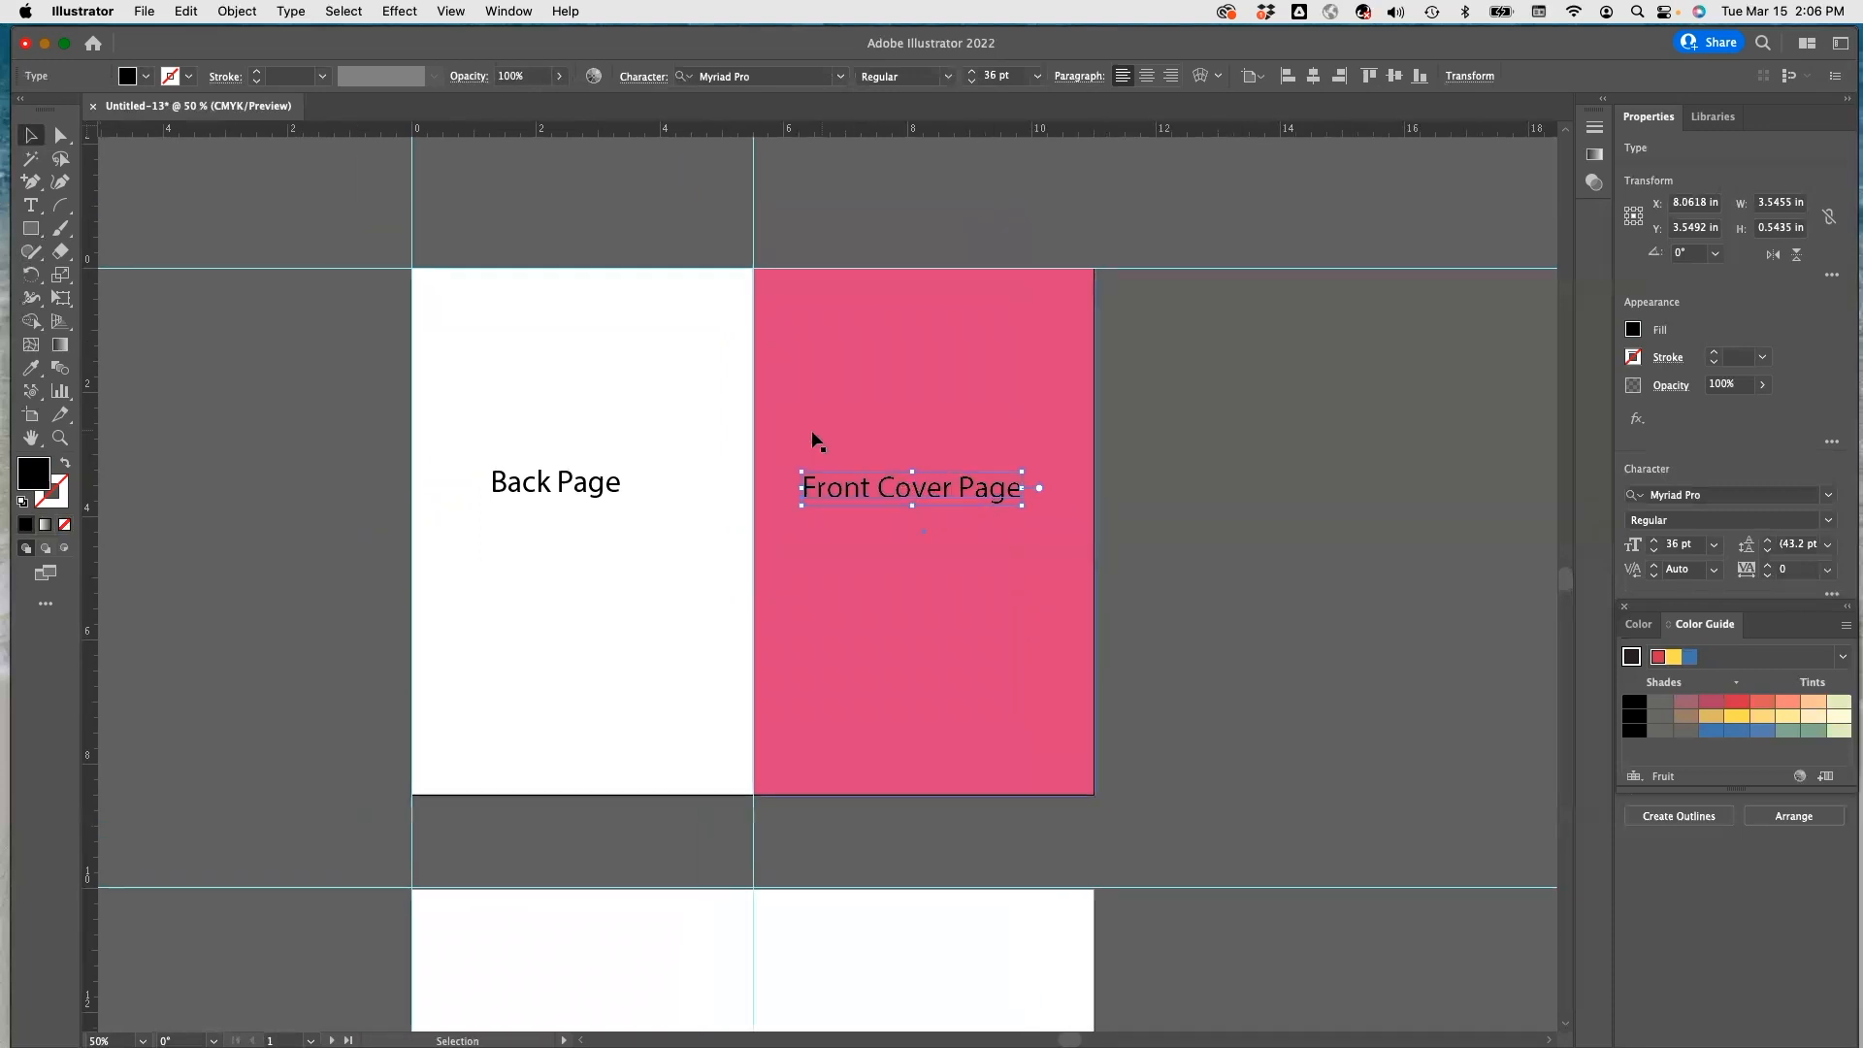
pyautogui.scroll(1, 877, 492)
pyautogui.doubleClick(879, 499)
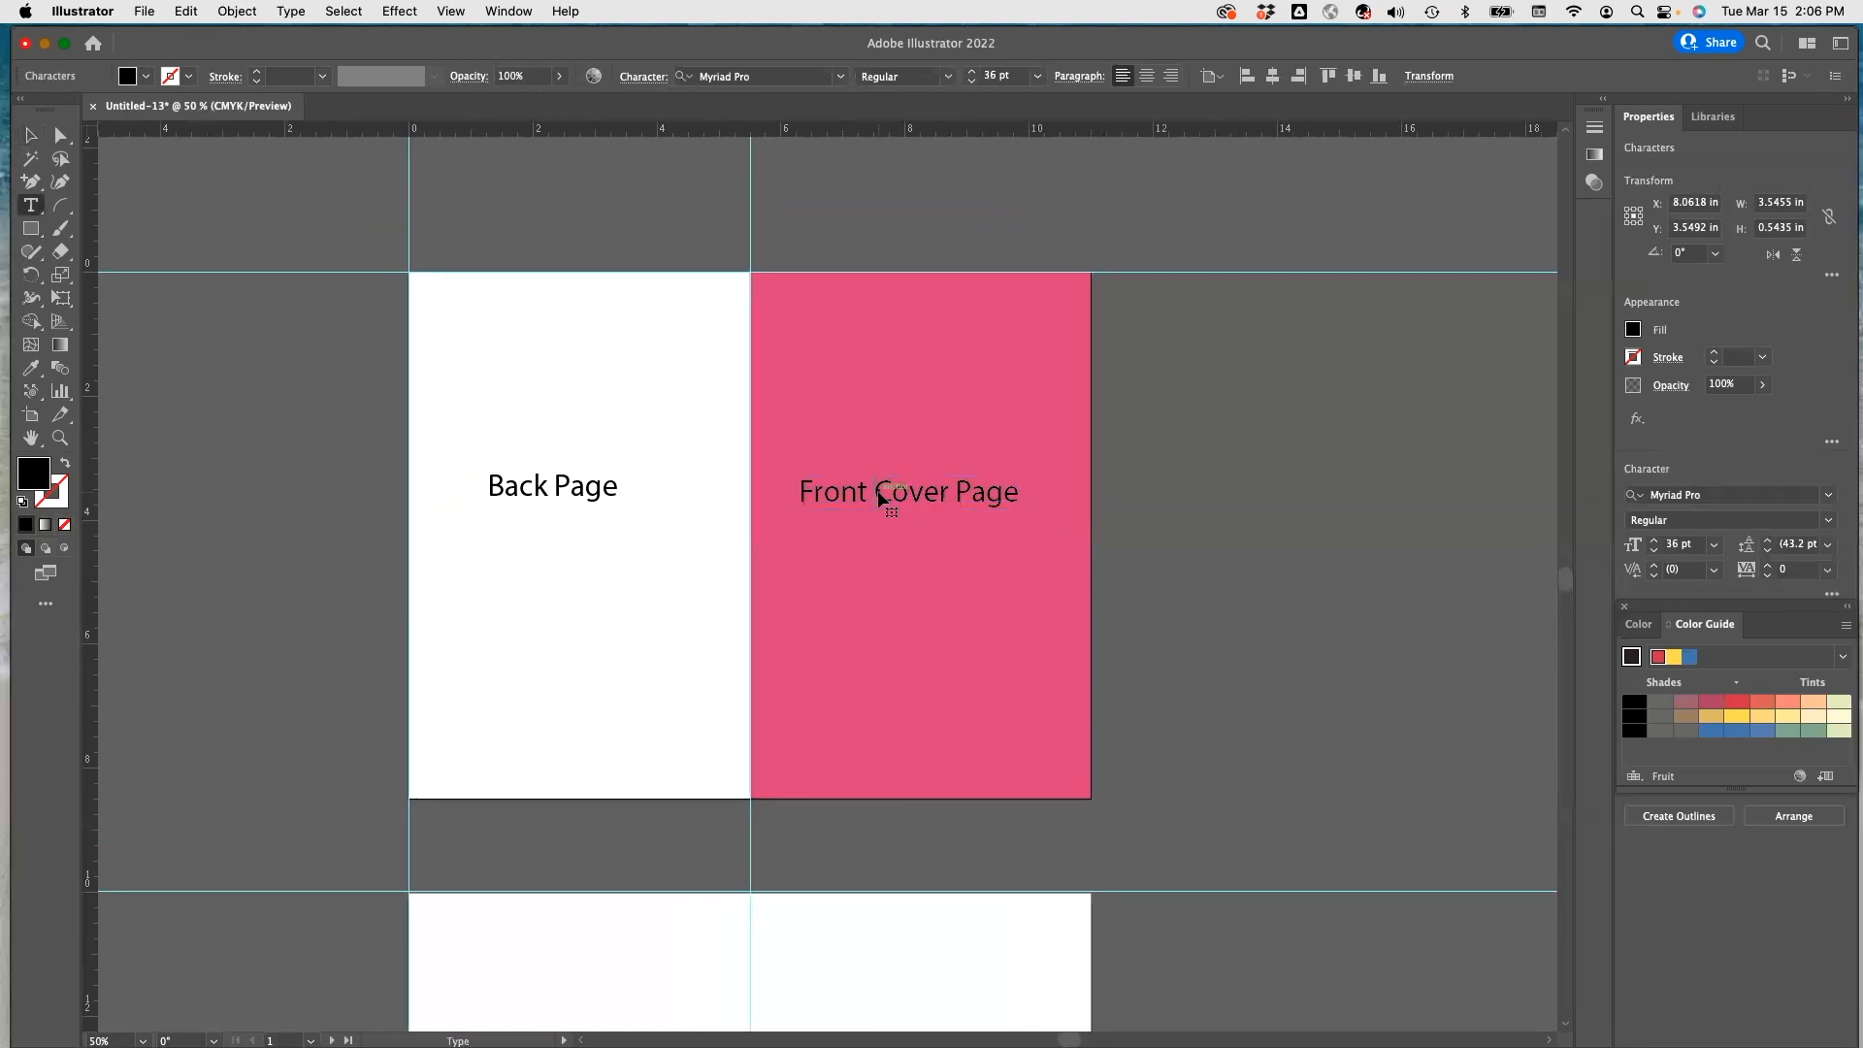
pyautogui.moveTo(800, 490); pyautogui.dragTo(1019, 494)
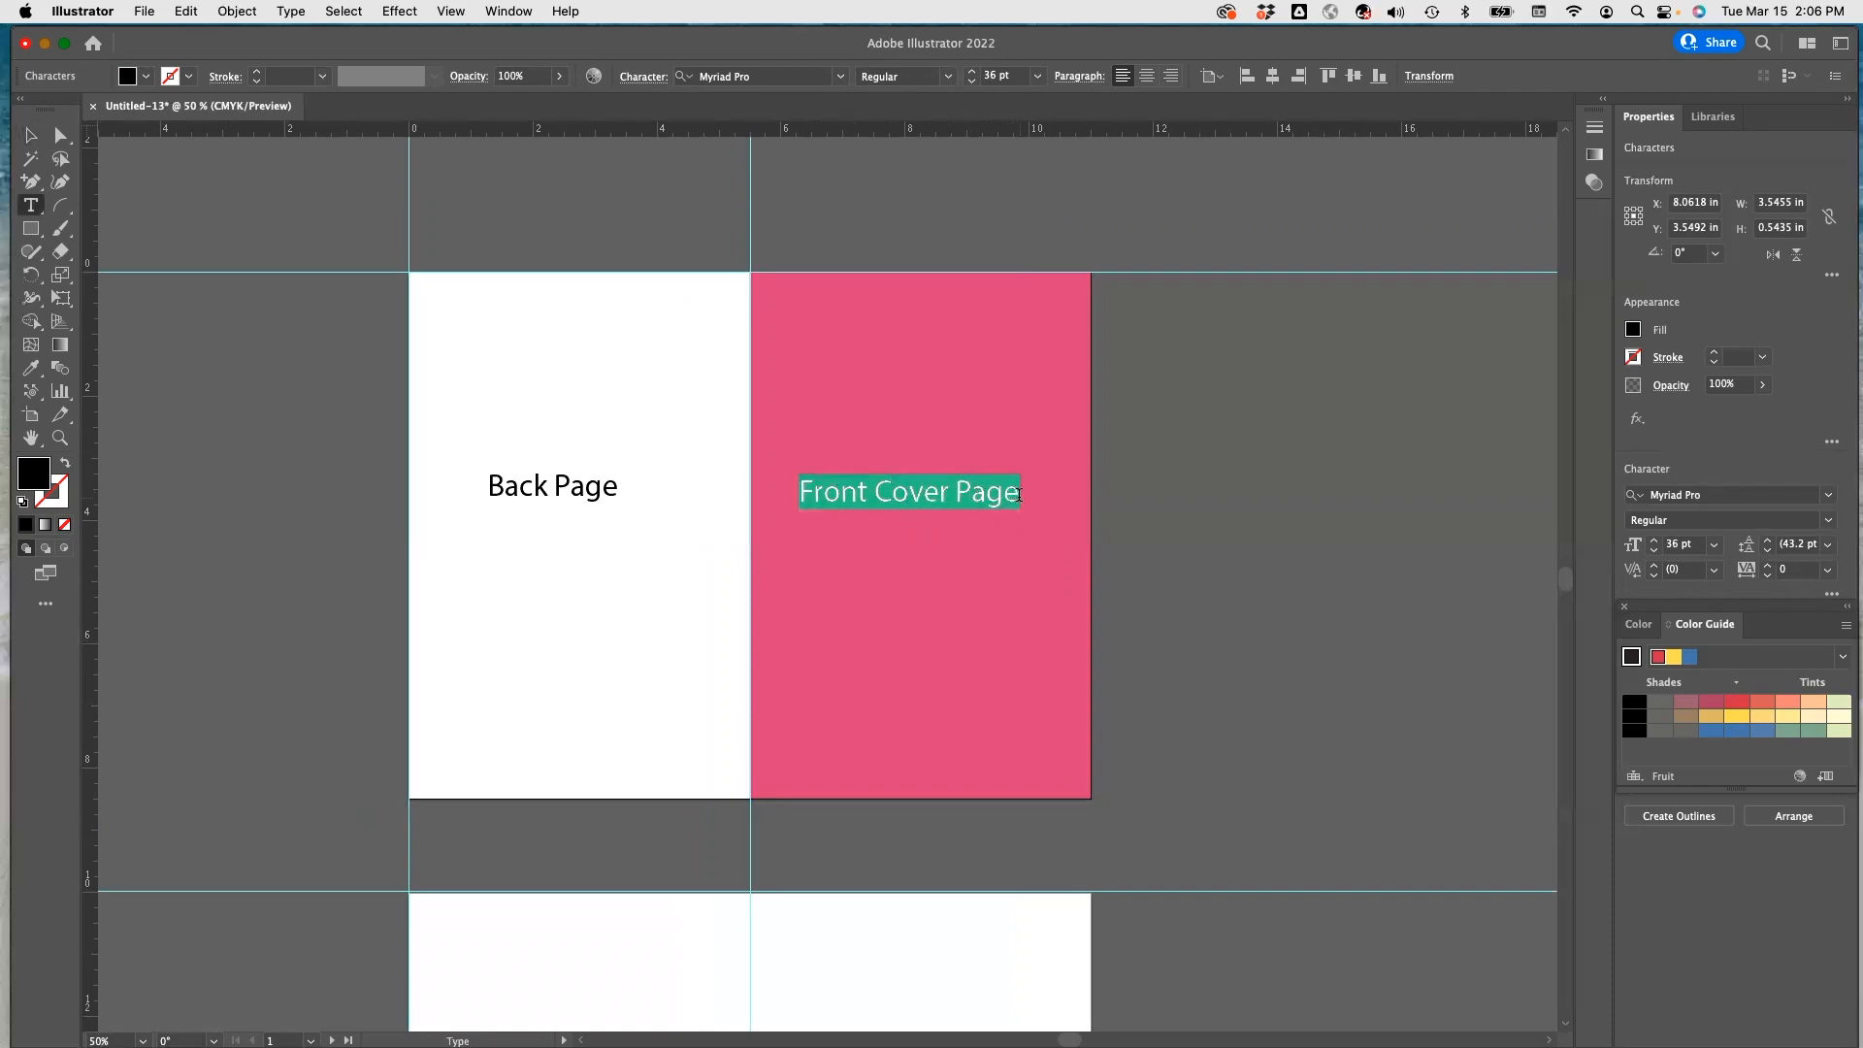
pyautogui.write('Hap')
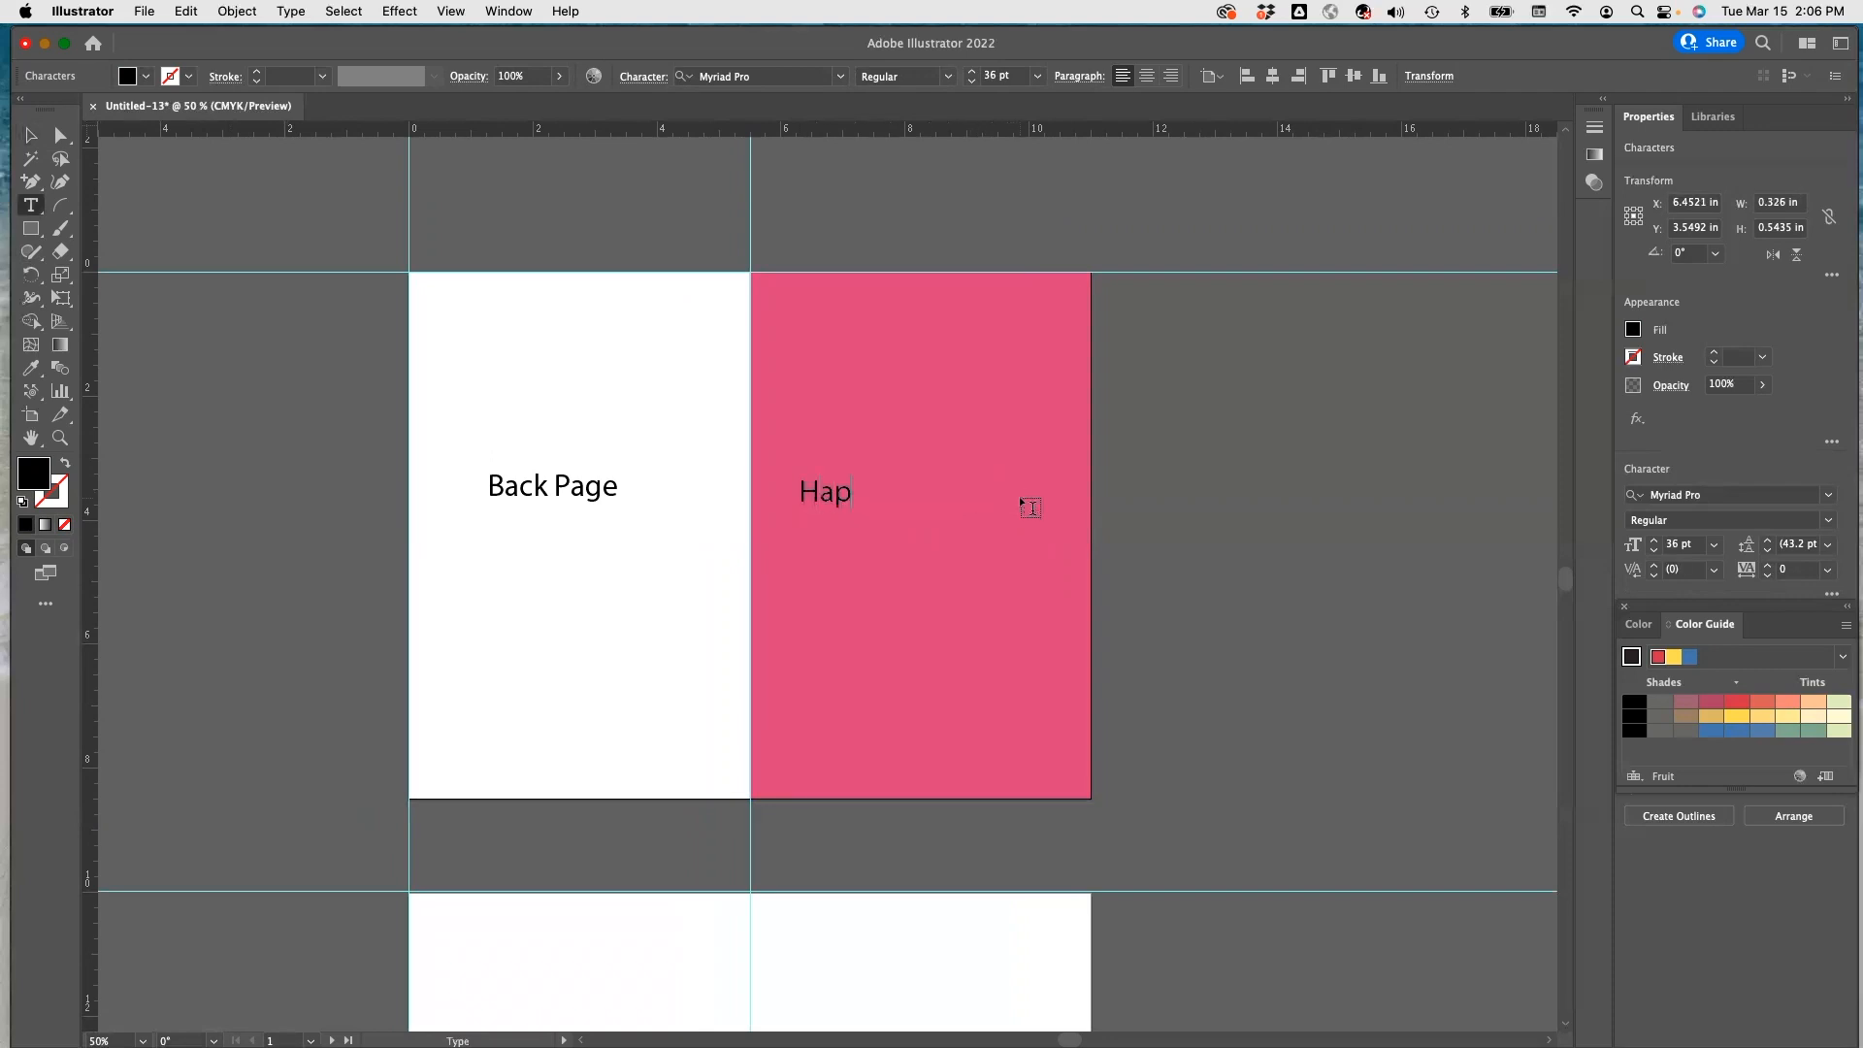
pyautogui.write('py International Women')
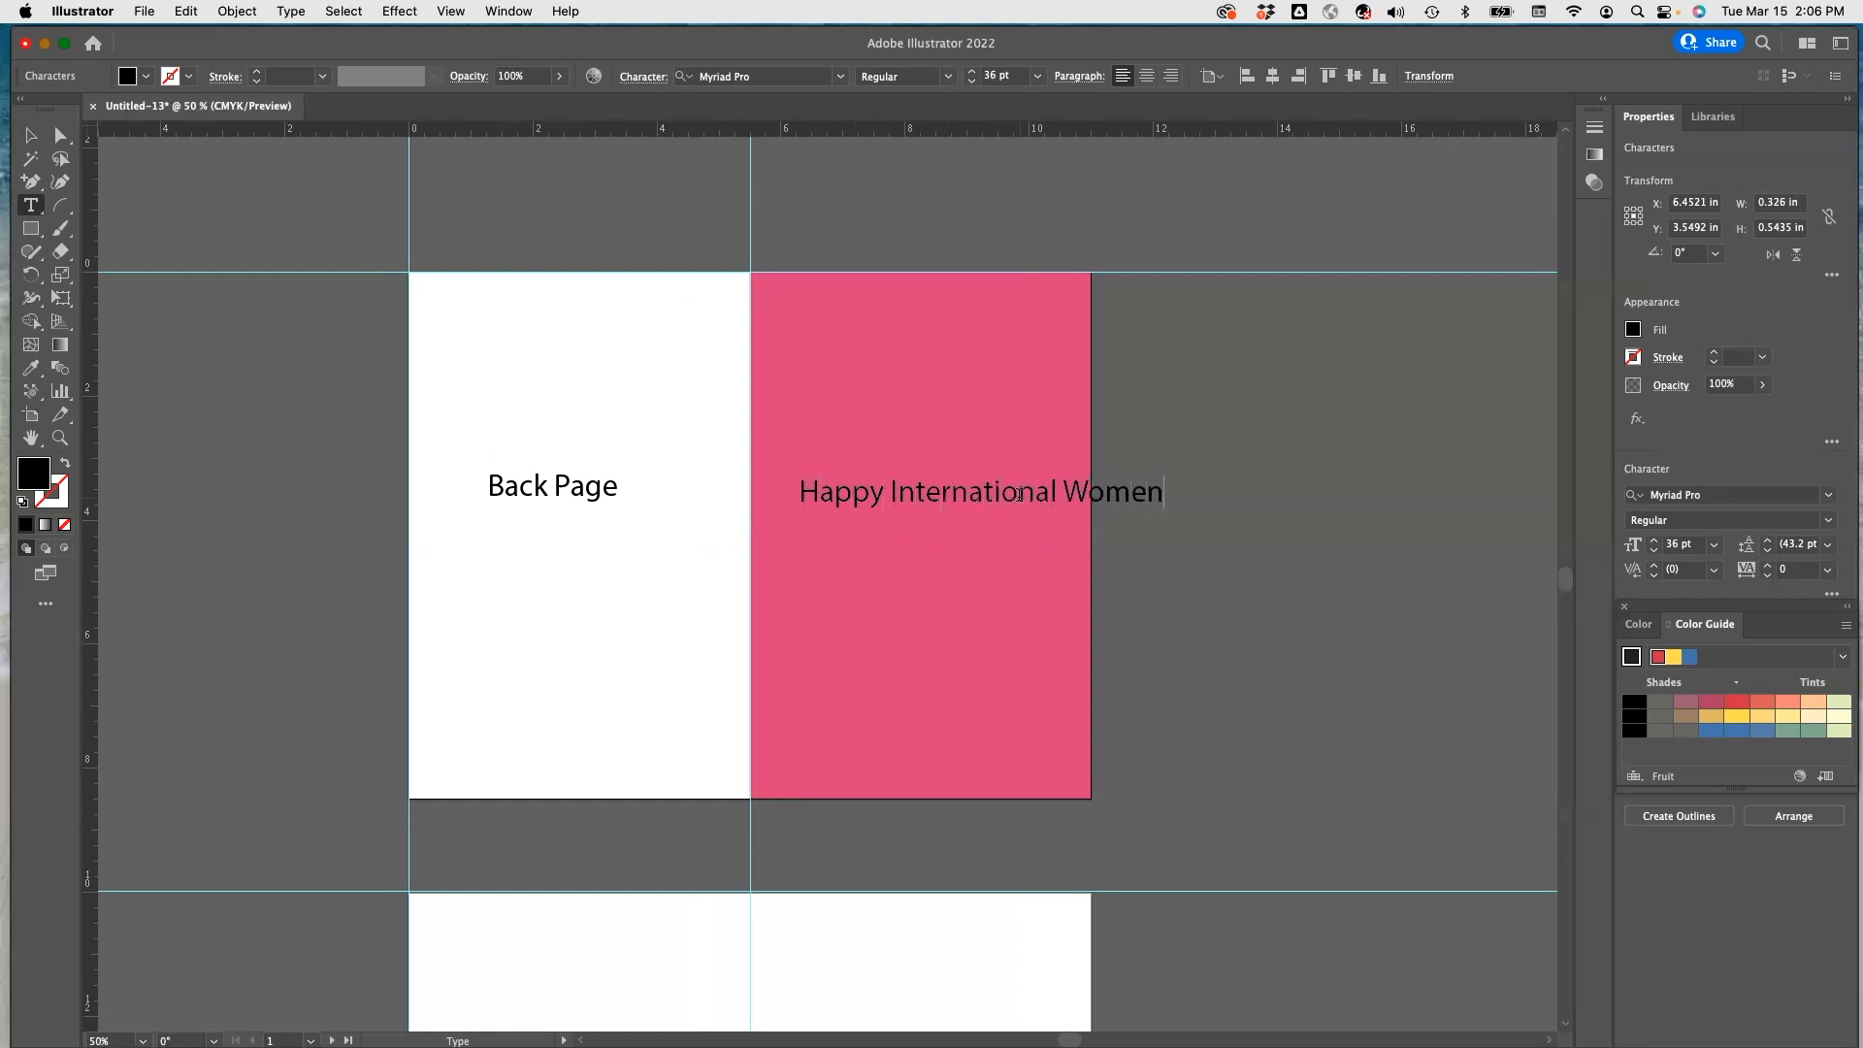
pyautogui.write("'s Day")
# Break the cover greeting into four lines: "Happy", "International", "Women's" and "Day".
pyautogui.click(894, 494)
pyautogui.press('Return')
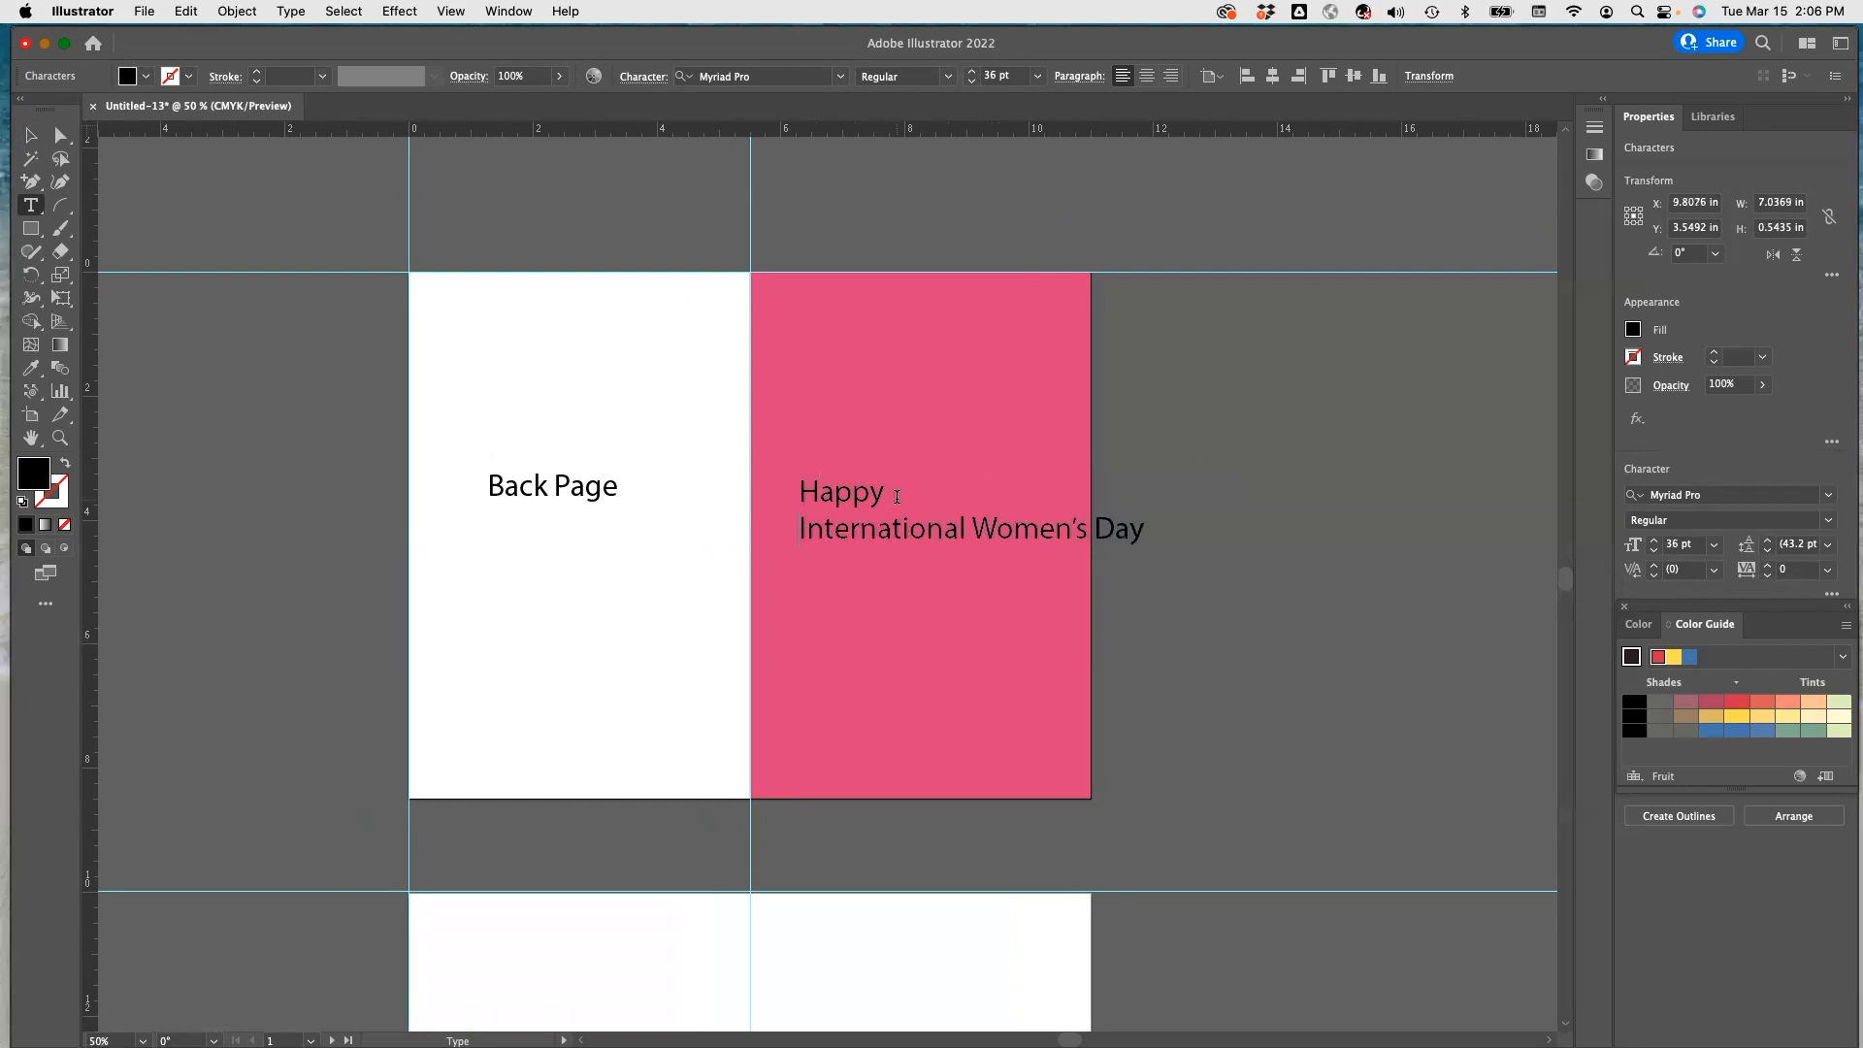
pyautogui.click(975, 519)
pyautogui.press('Return')
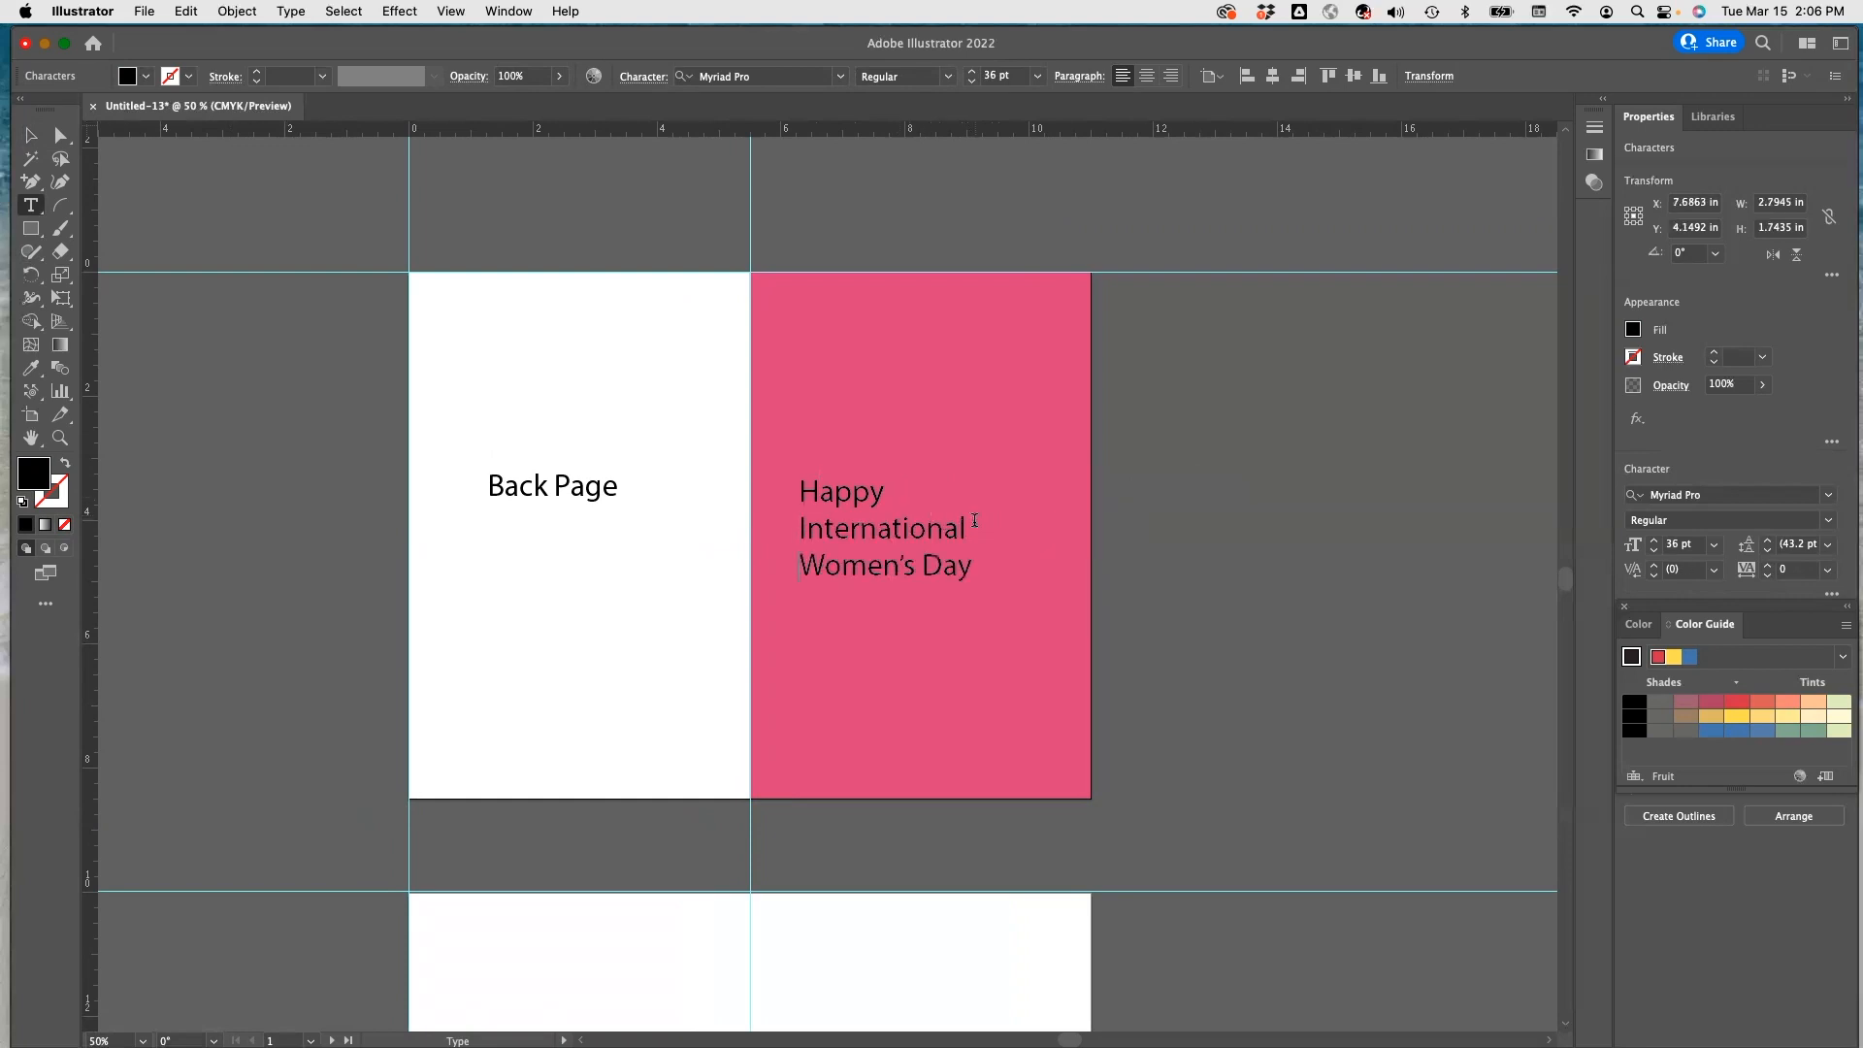
pyautogui.click(927, 563)
pyautogui.press('Return')
# Center-align the greeting's lines and move the text block to the upper middle of the pink rectangle.
pyautogui.press('super+a')
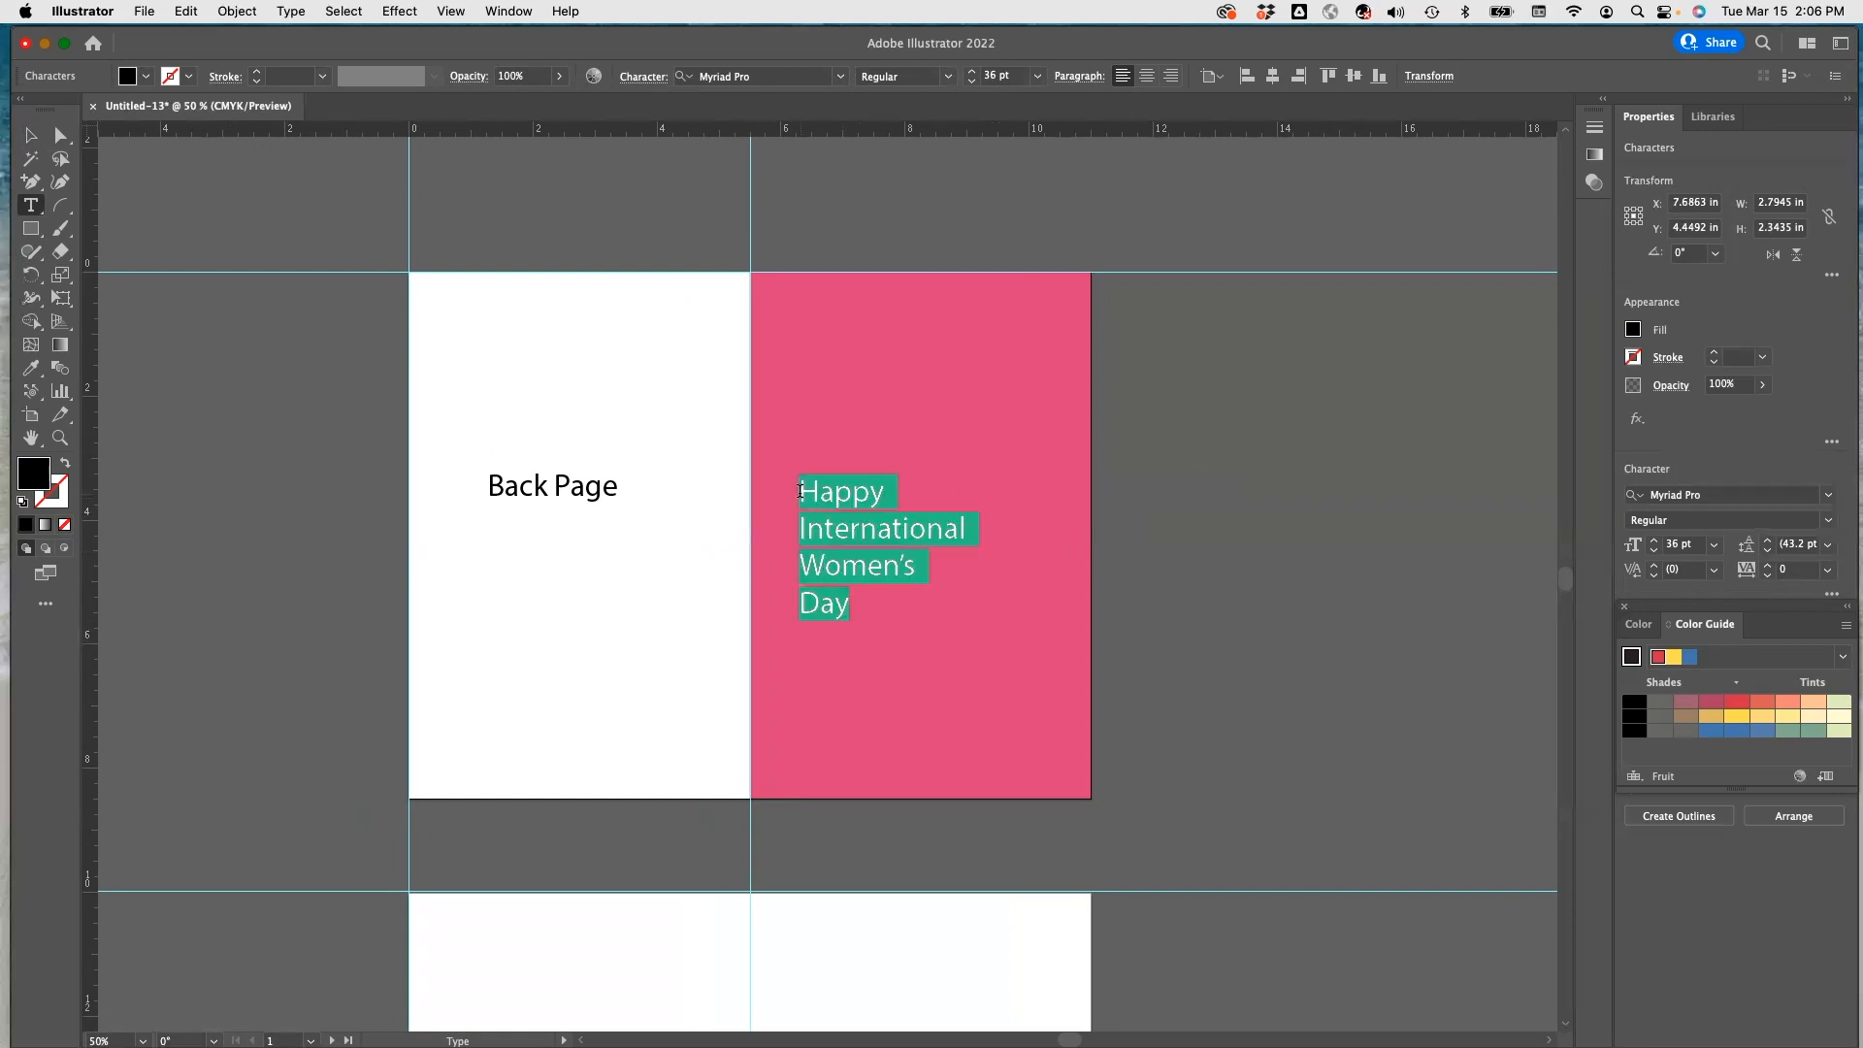
pyautogui.click(1147, 76)
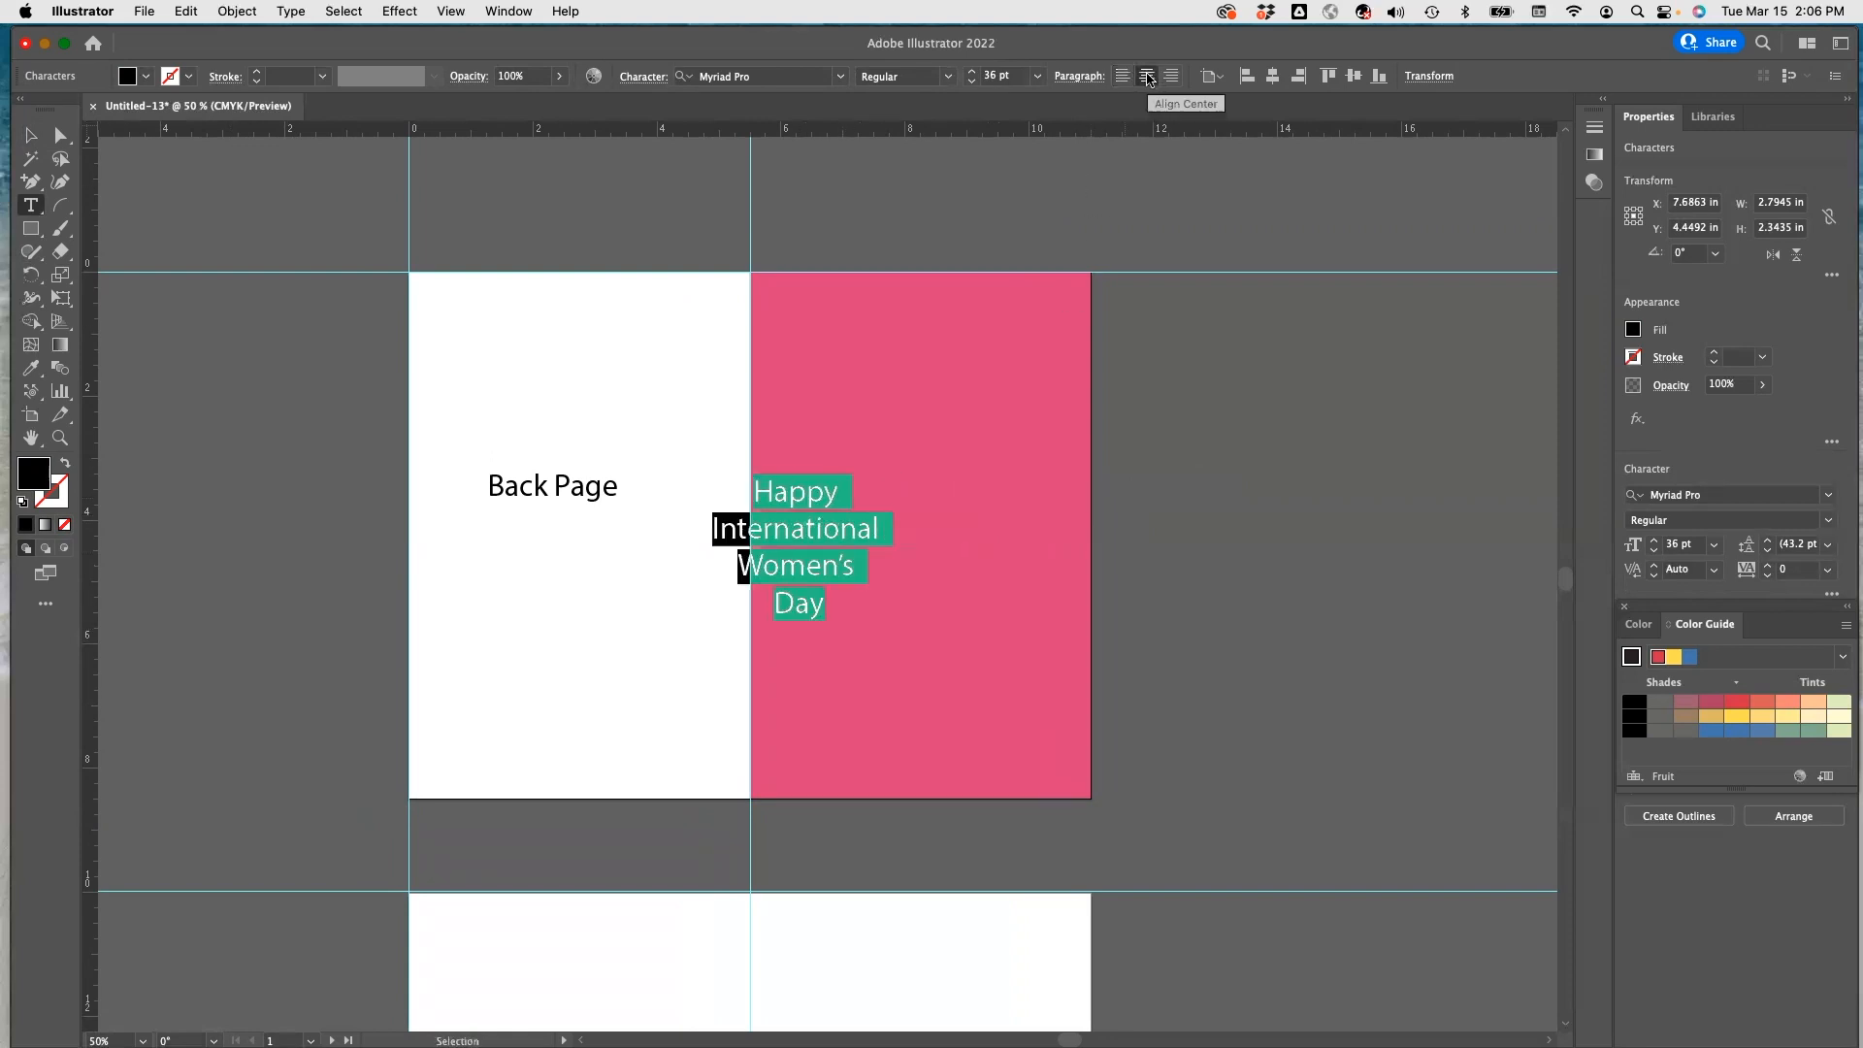
pyautogui.click(31, 135)
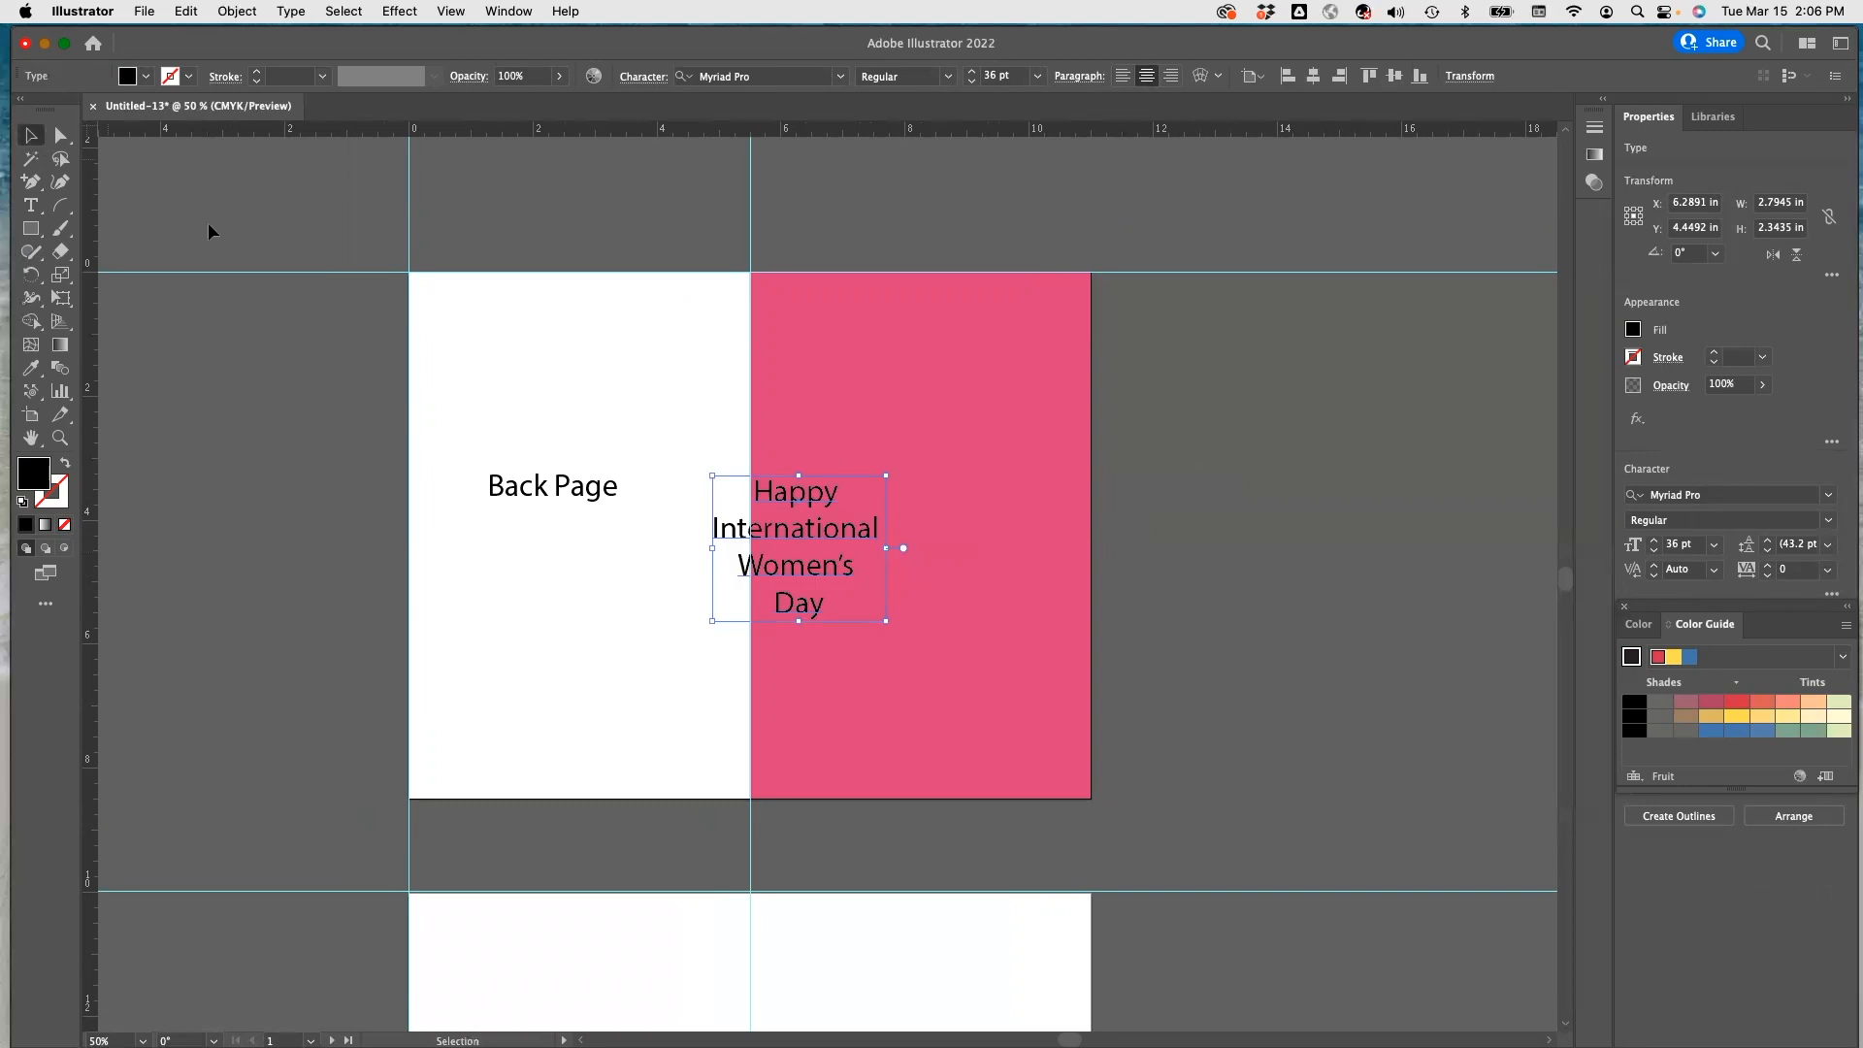
pyautogui.moveTo(786, 503); pyautogui.dragTo(899, 392)
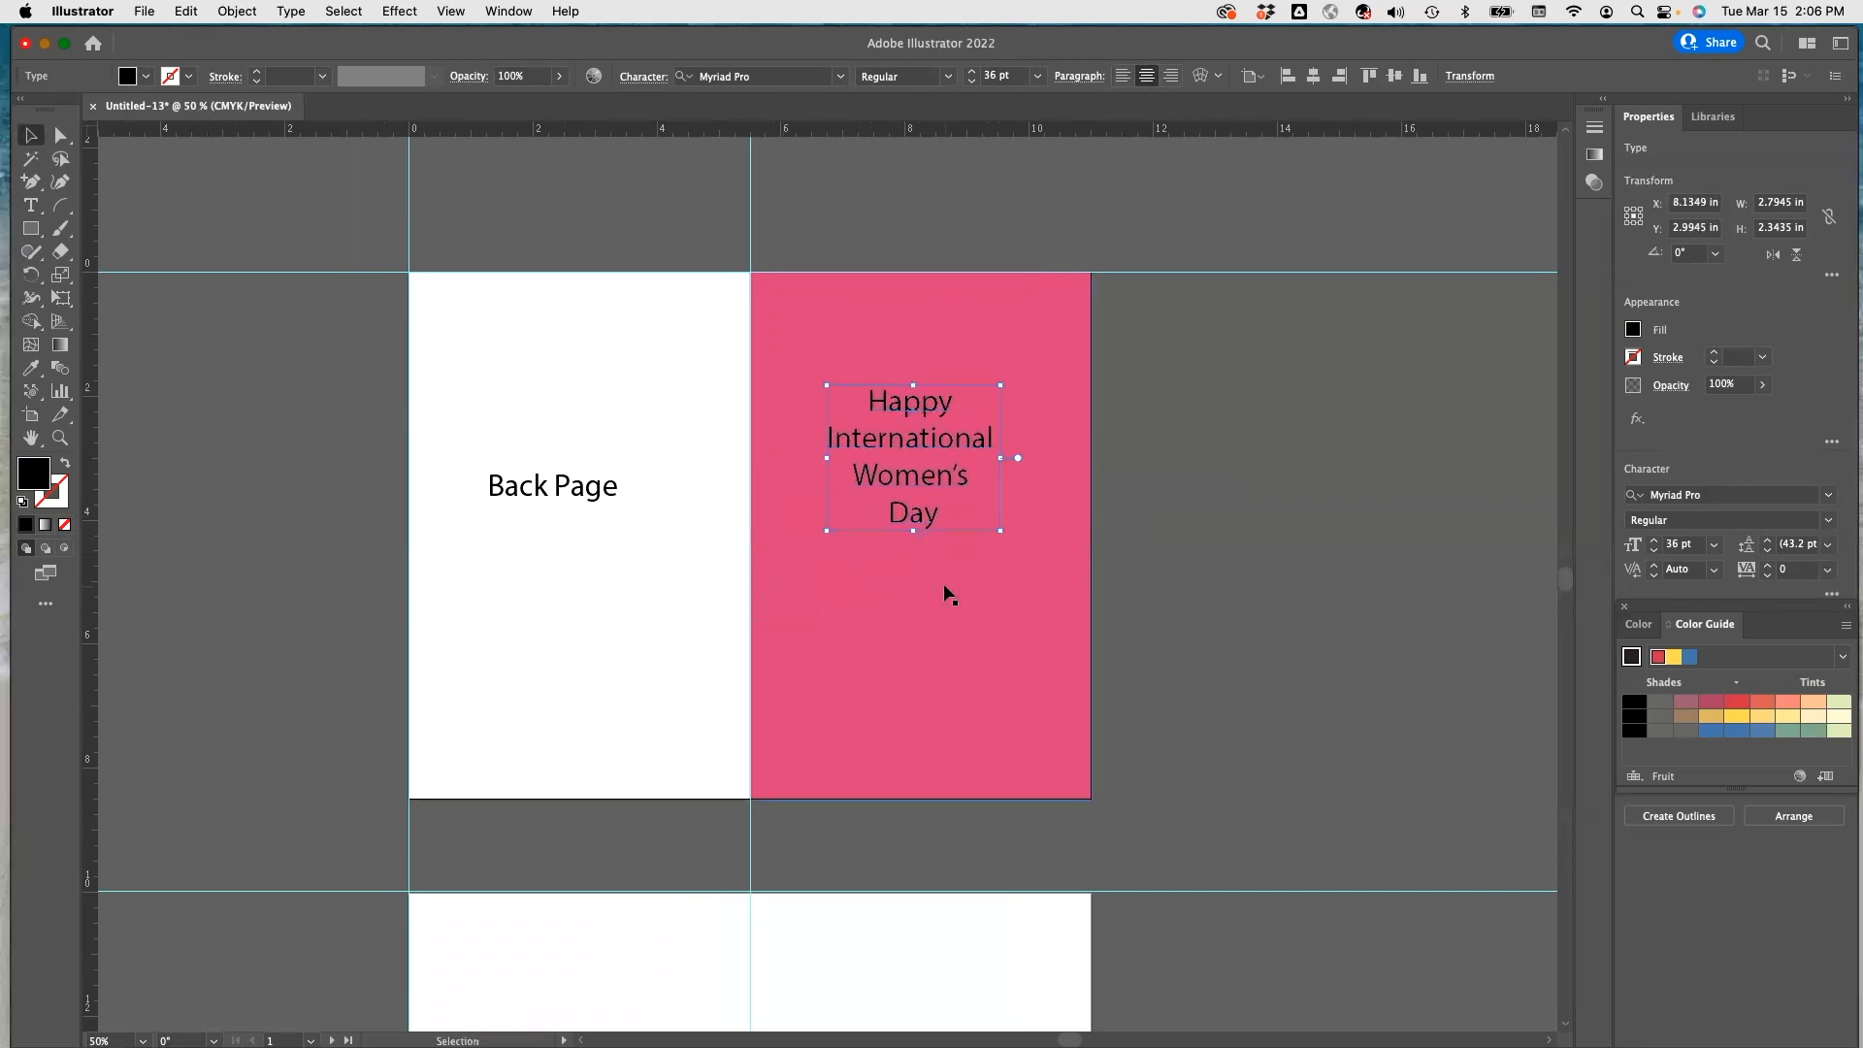
# Change the front cover rectangle's fill from pink to the red swatch C=0 M=100 Y=100 K=0.
pyautogui.click(849, 611)
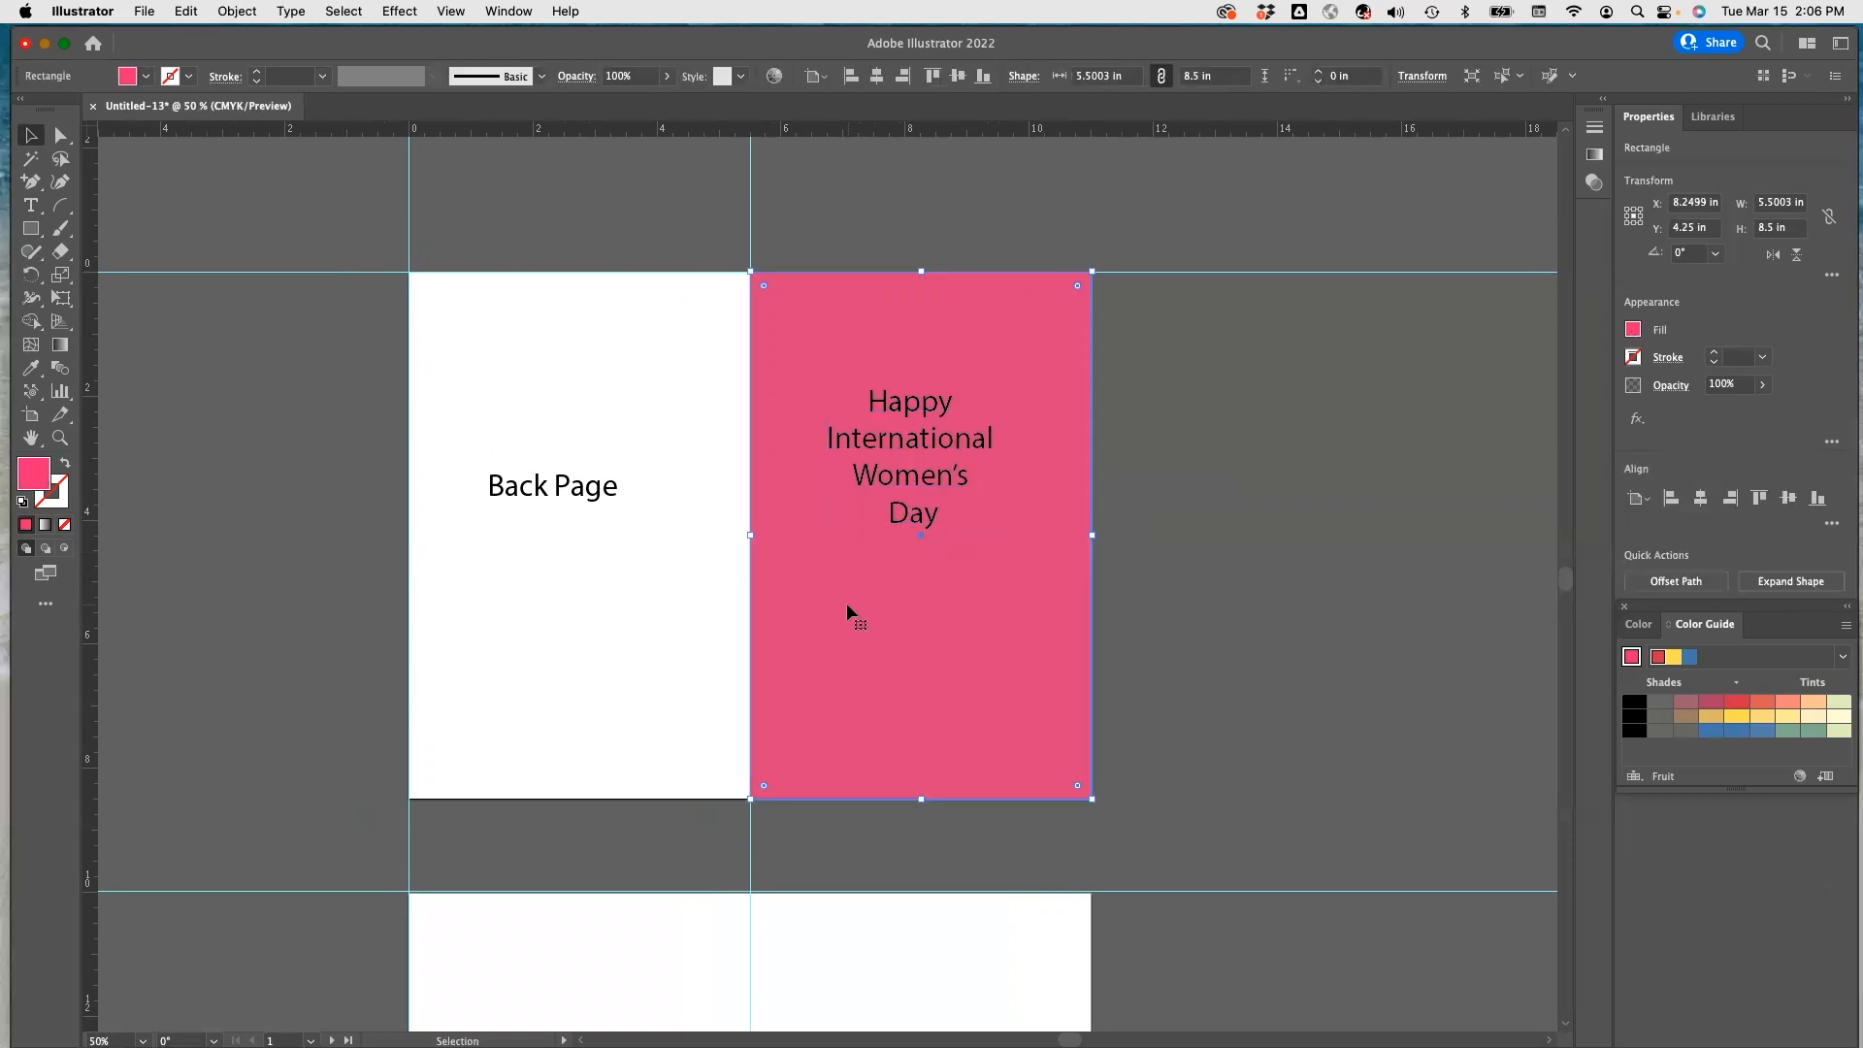
pyautogui.scroll(-1, 847, 602)
pyautogui.click(144, 80)
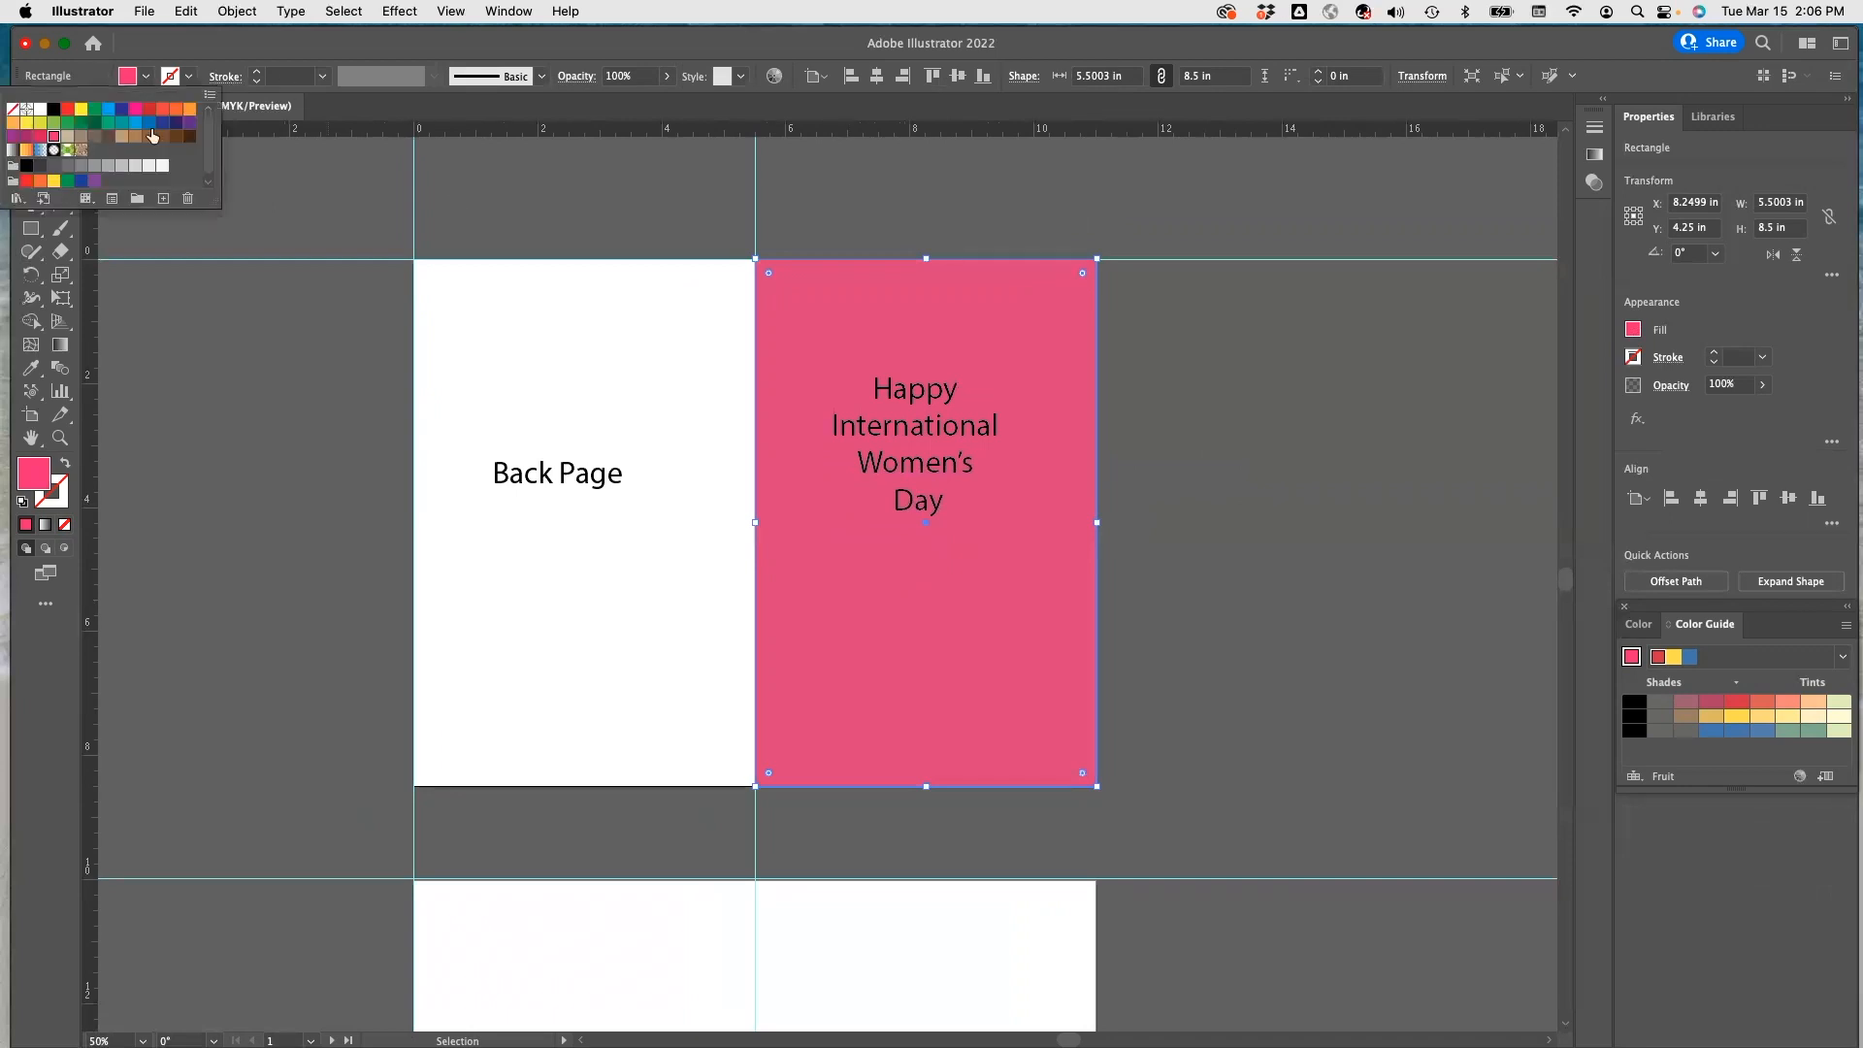
pyautogui.click(29, 181)
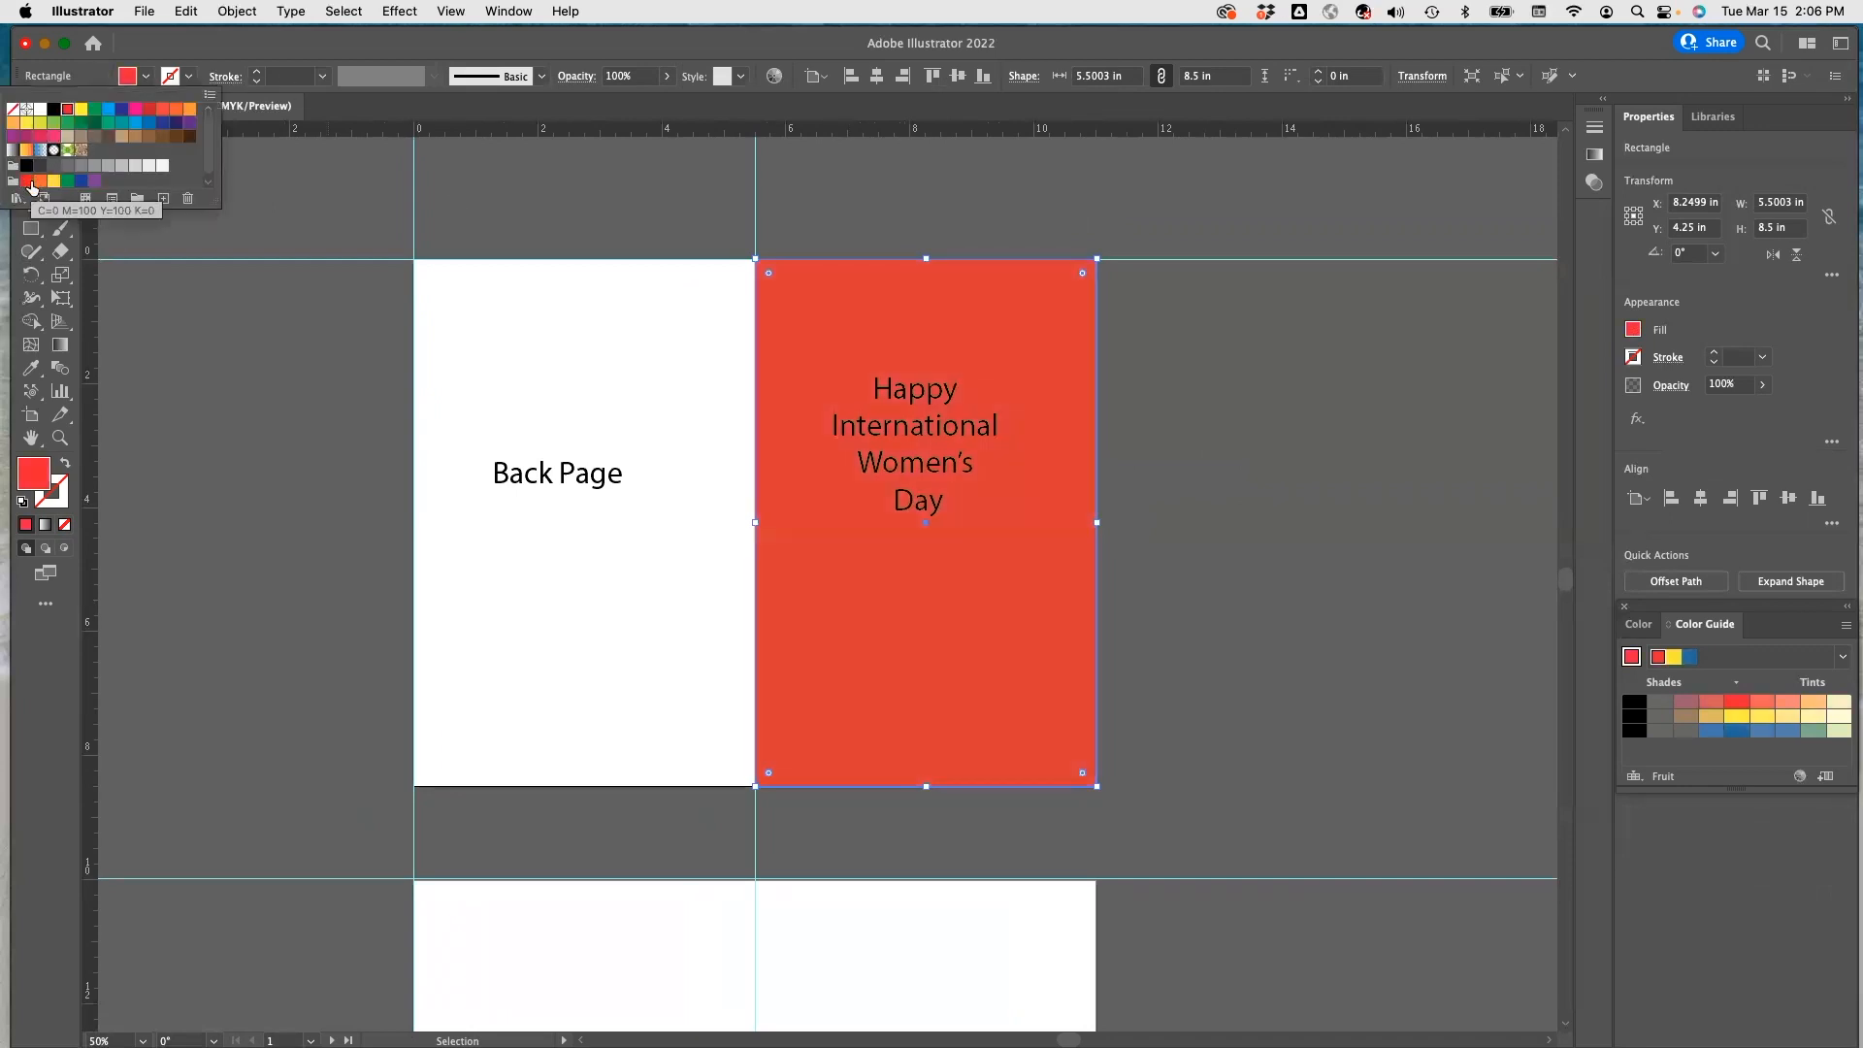
# Fill all four lines of the cover greeting with the near-white swatch C=0 M=0 Y=0 K=5.
pyautogui.click(934, 509)
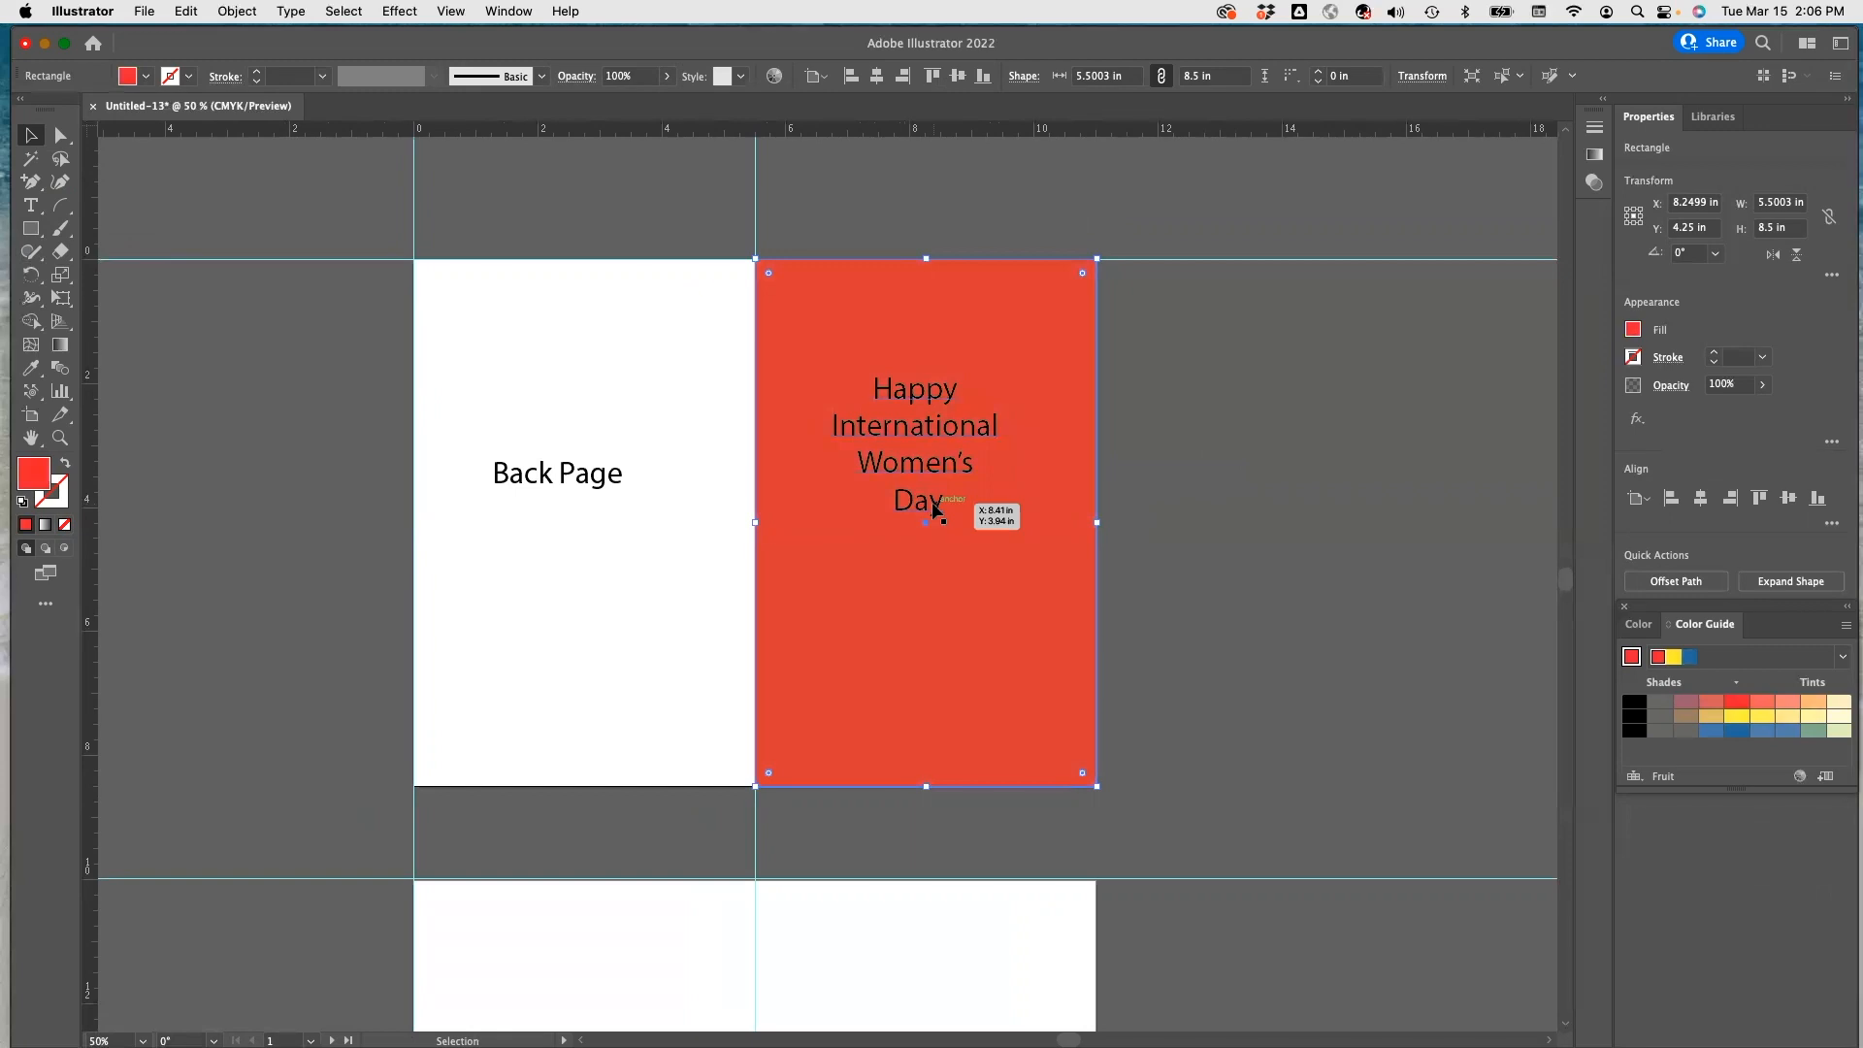
pyautogui.doubleClick(939, 503)
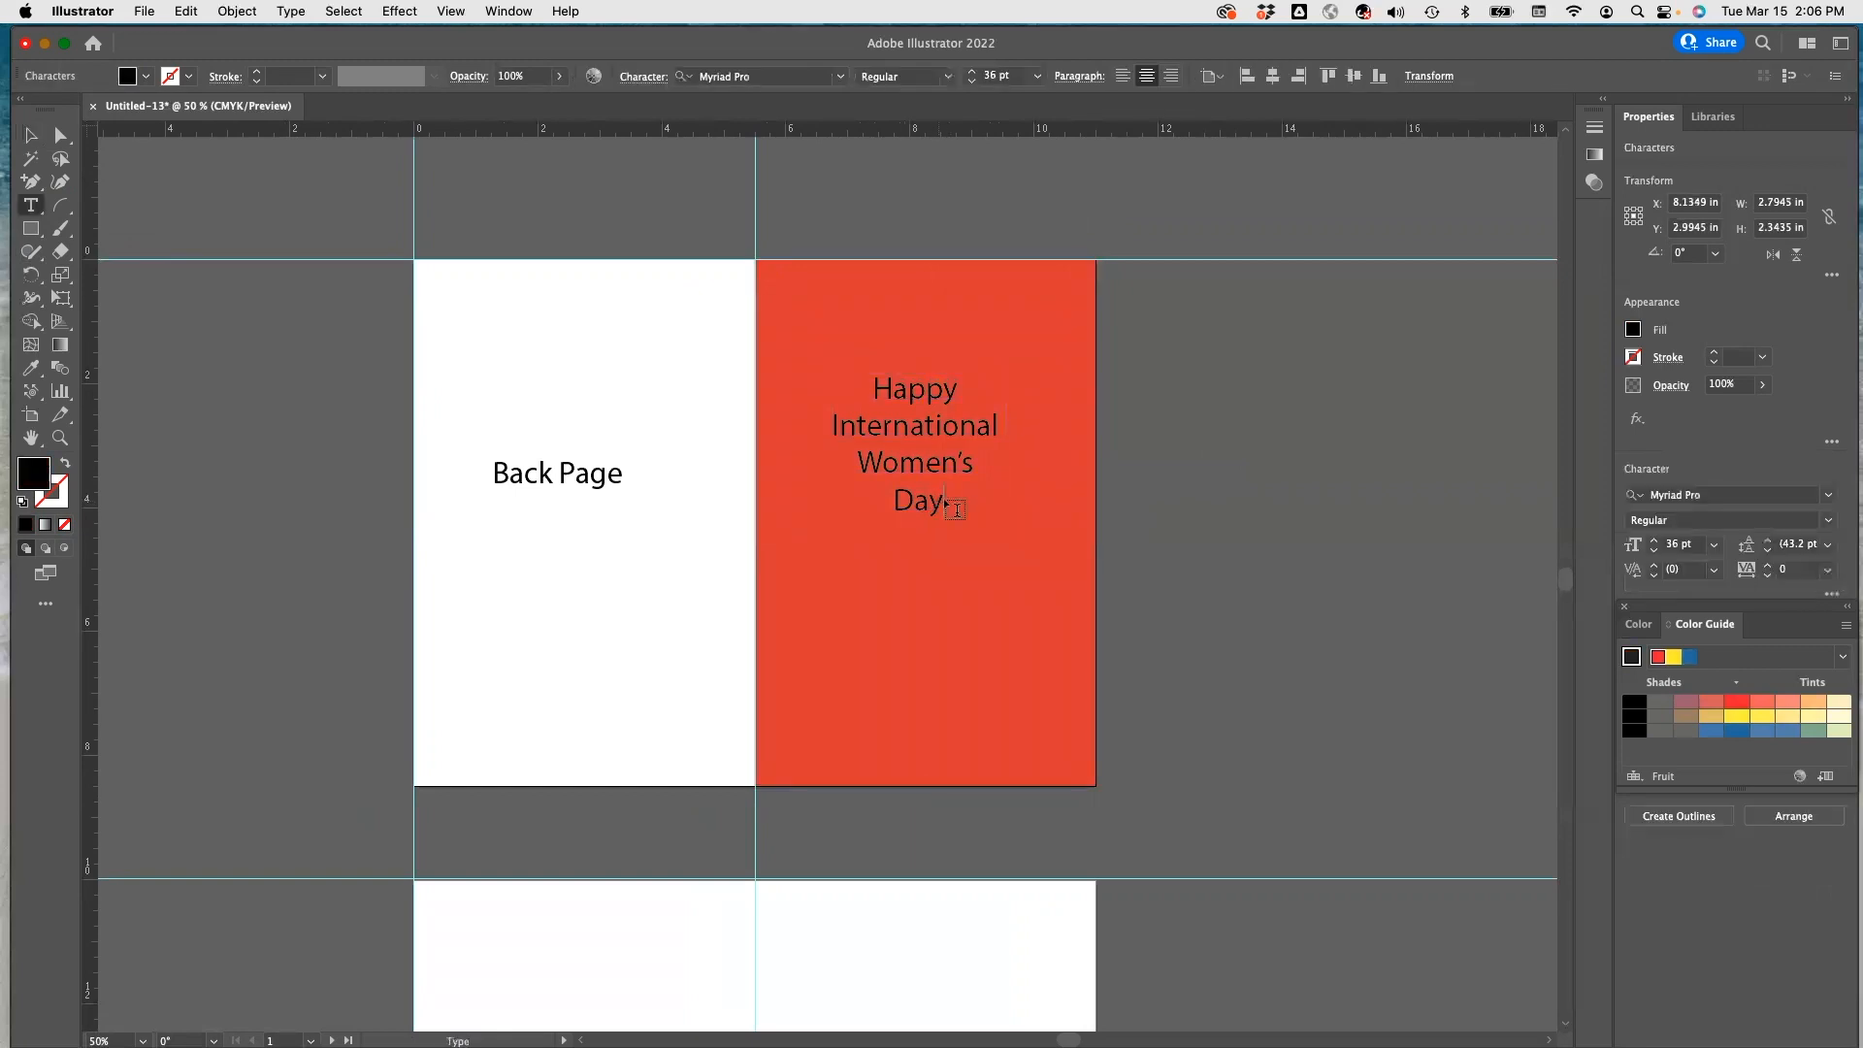
pyautogui.moveTo(941, 495); pyautogui.dragTo(828, 353)
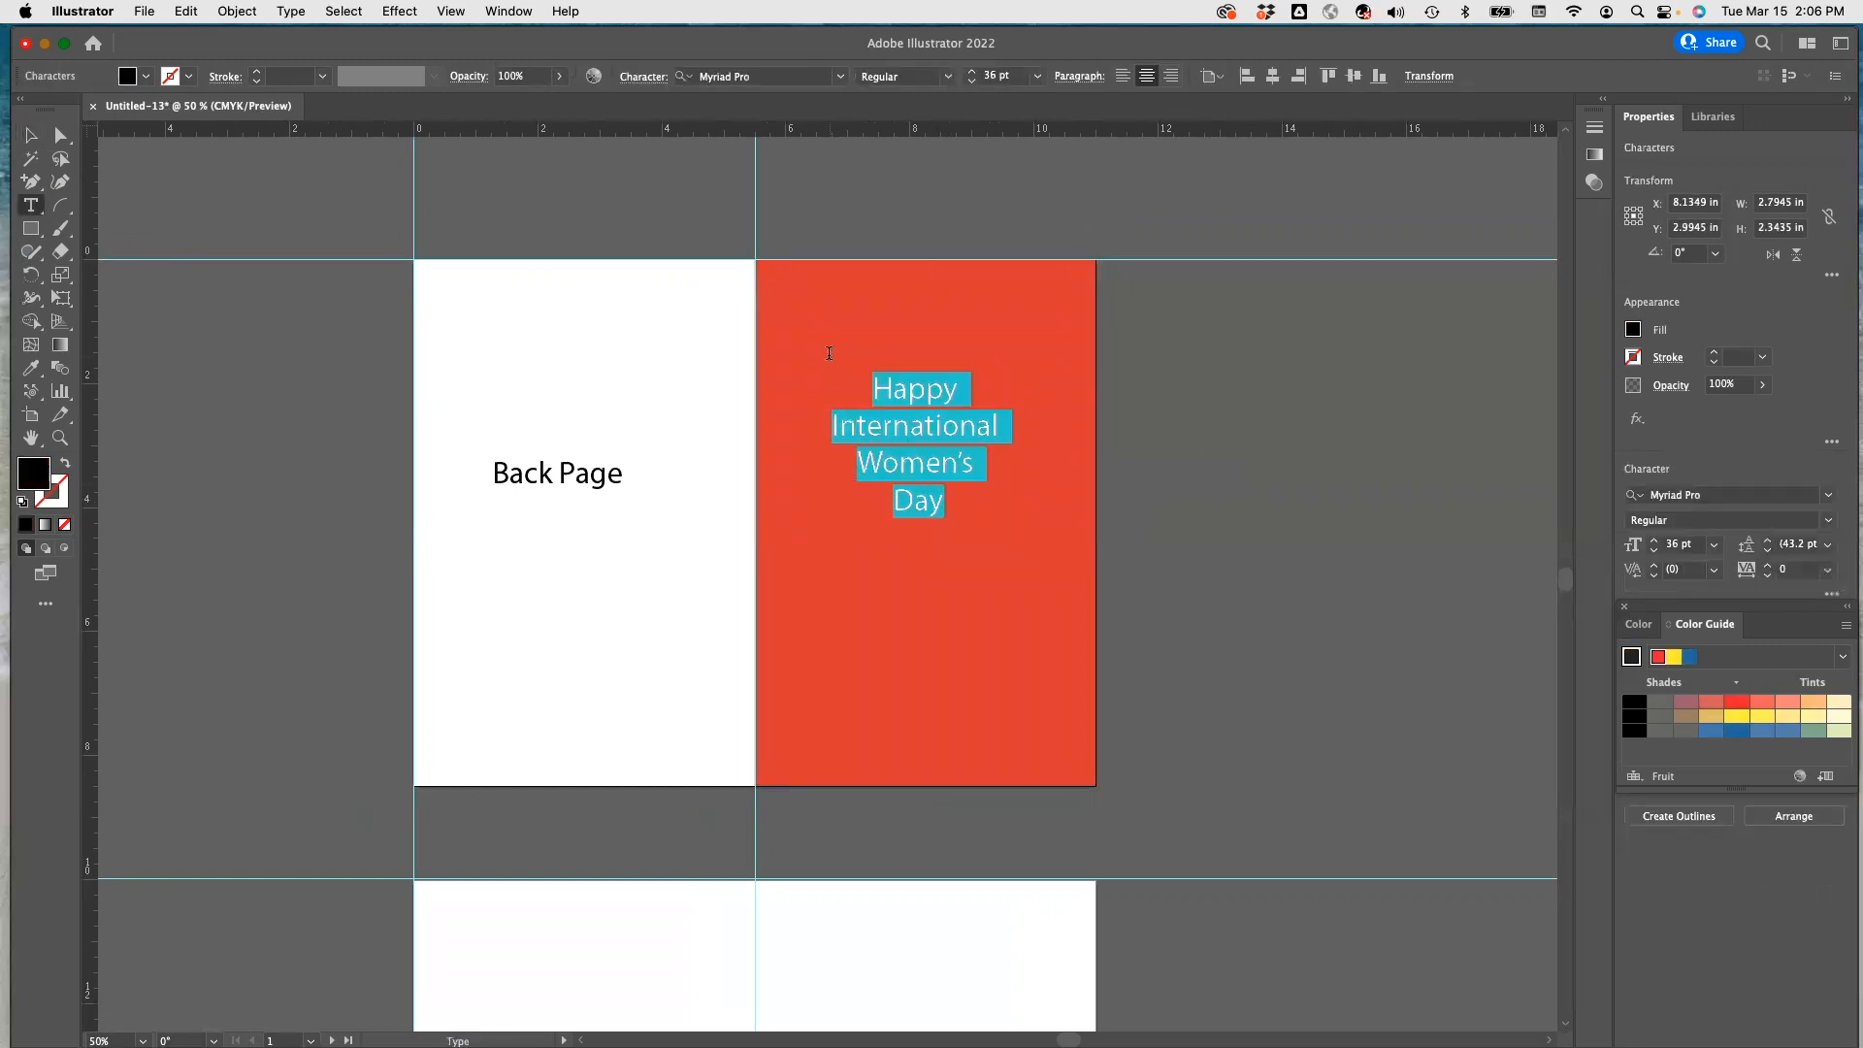
pyautogui.click(146, 76)
pyautogui.click(162, 165)
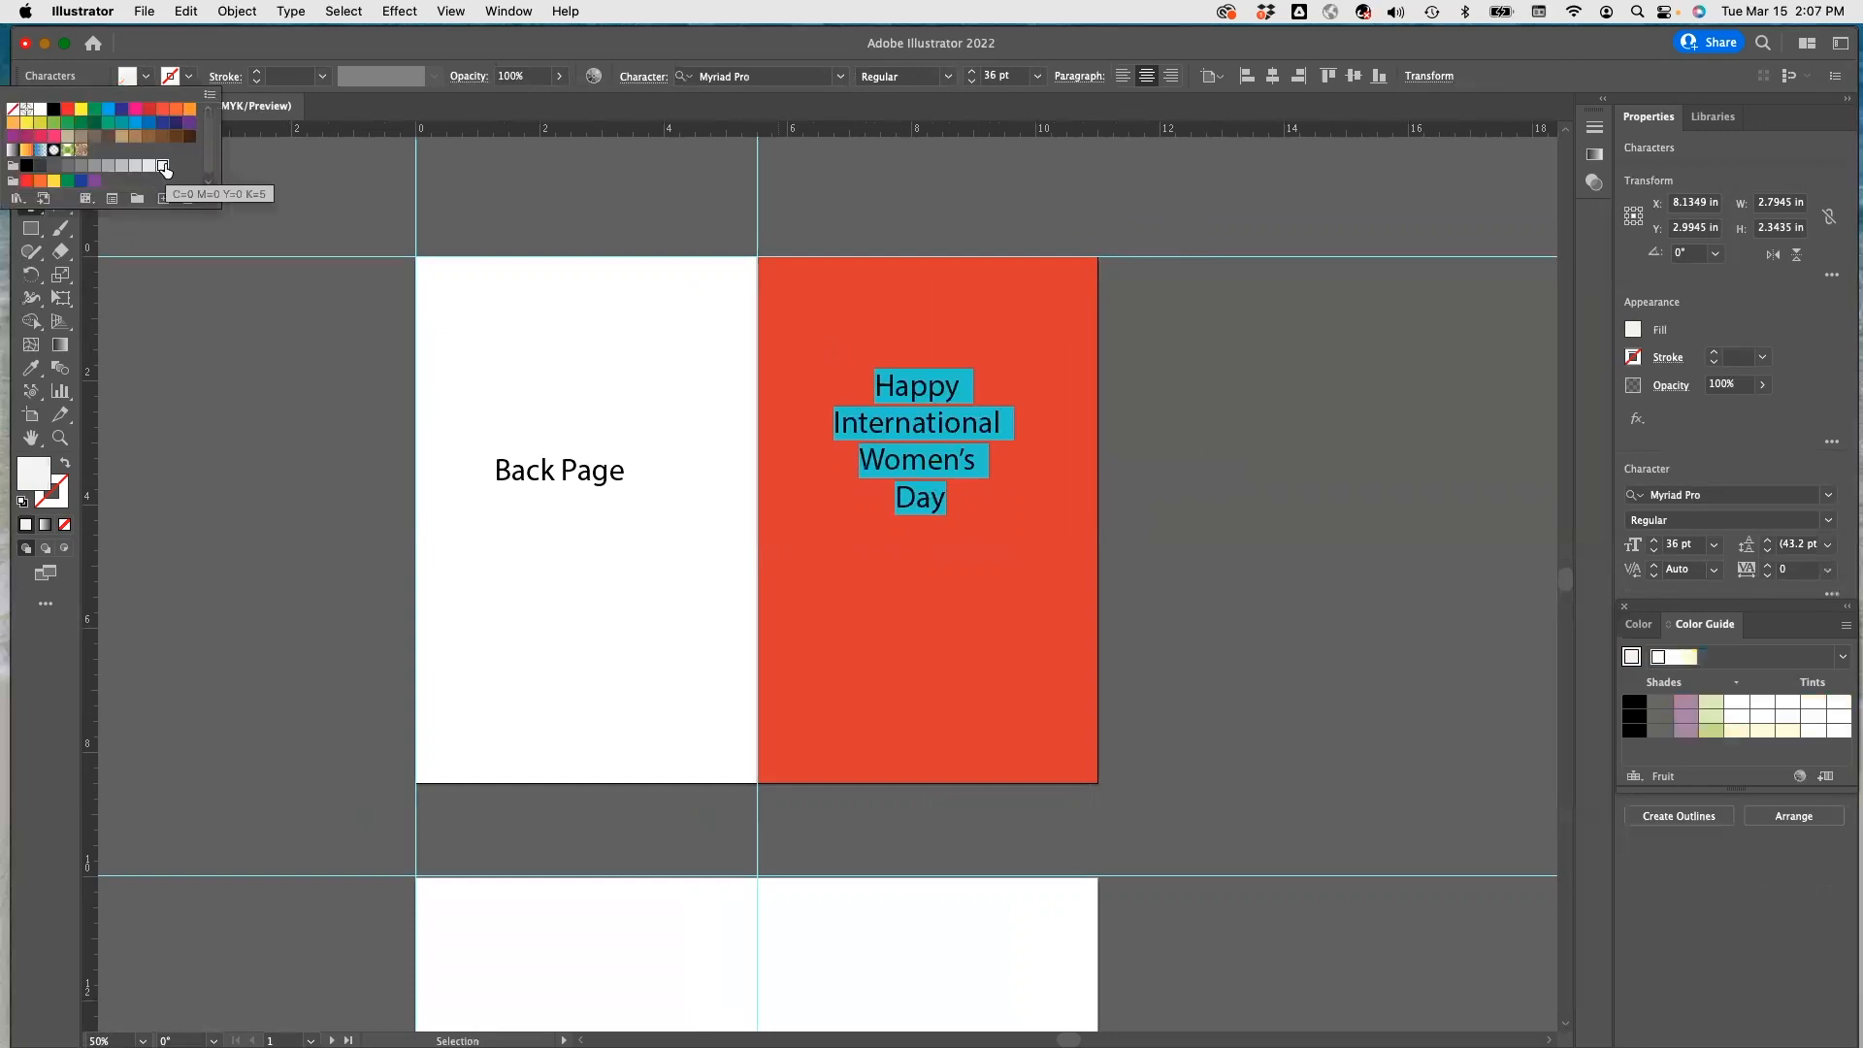
# Set the greeting to 48 pt Arial Black and center the text block horizontally in the upper part of the red rectangle.
pyautogui.click(1037, 77)
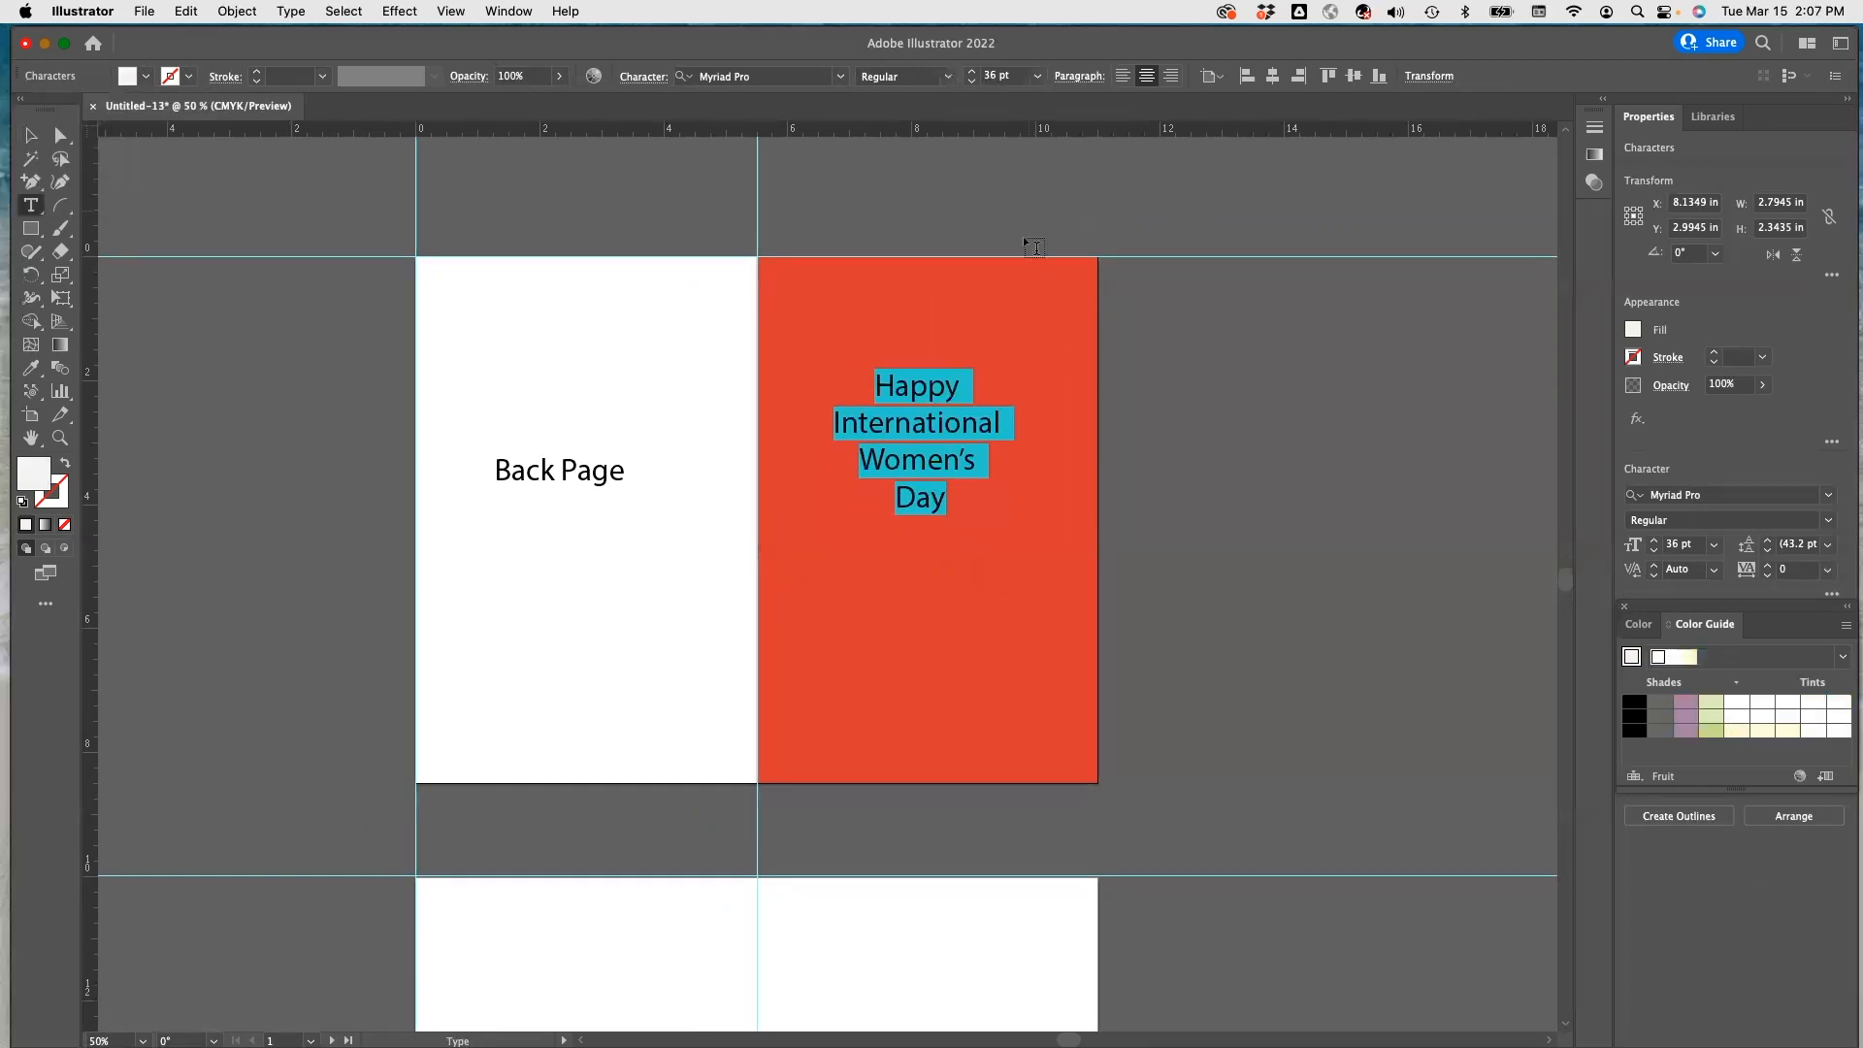
pyautogui.click(1039, 78)
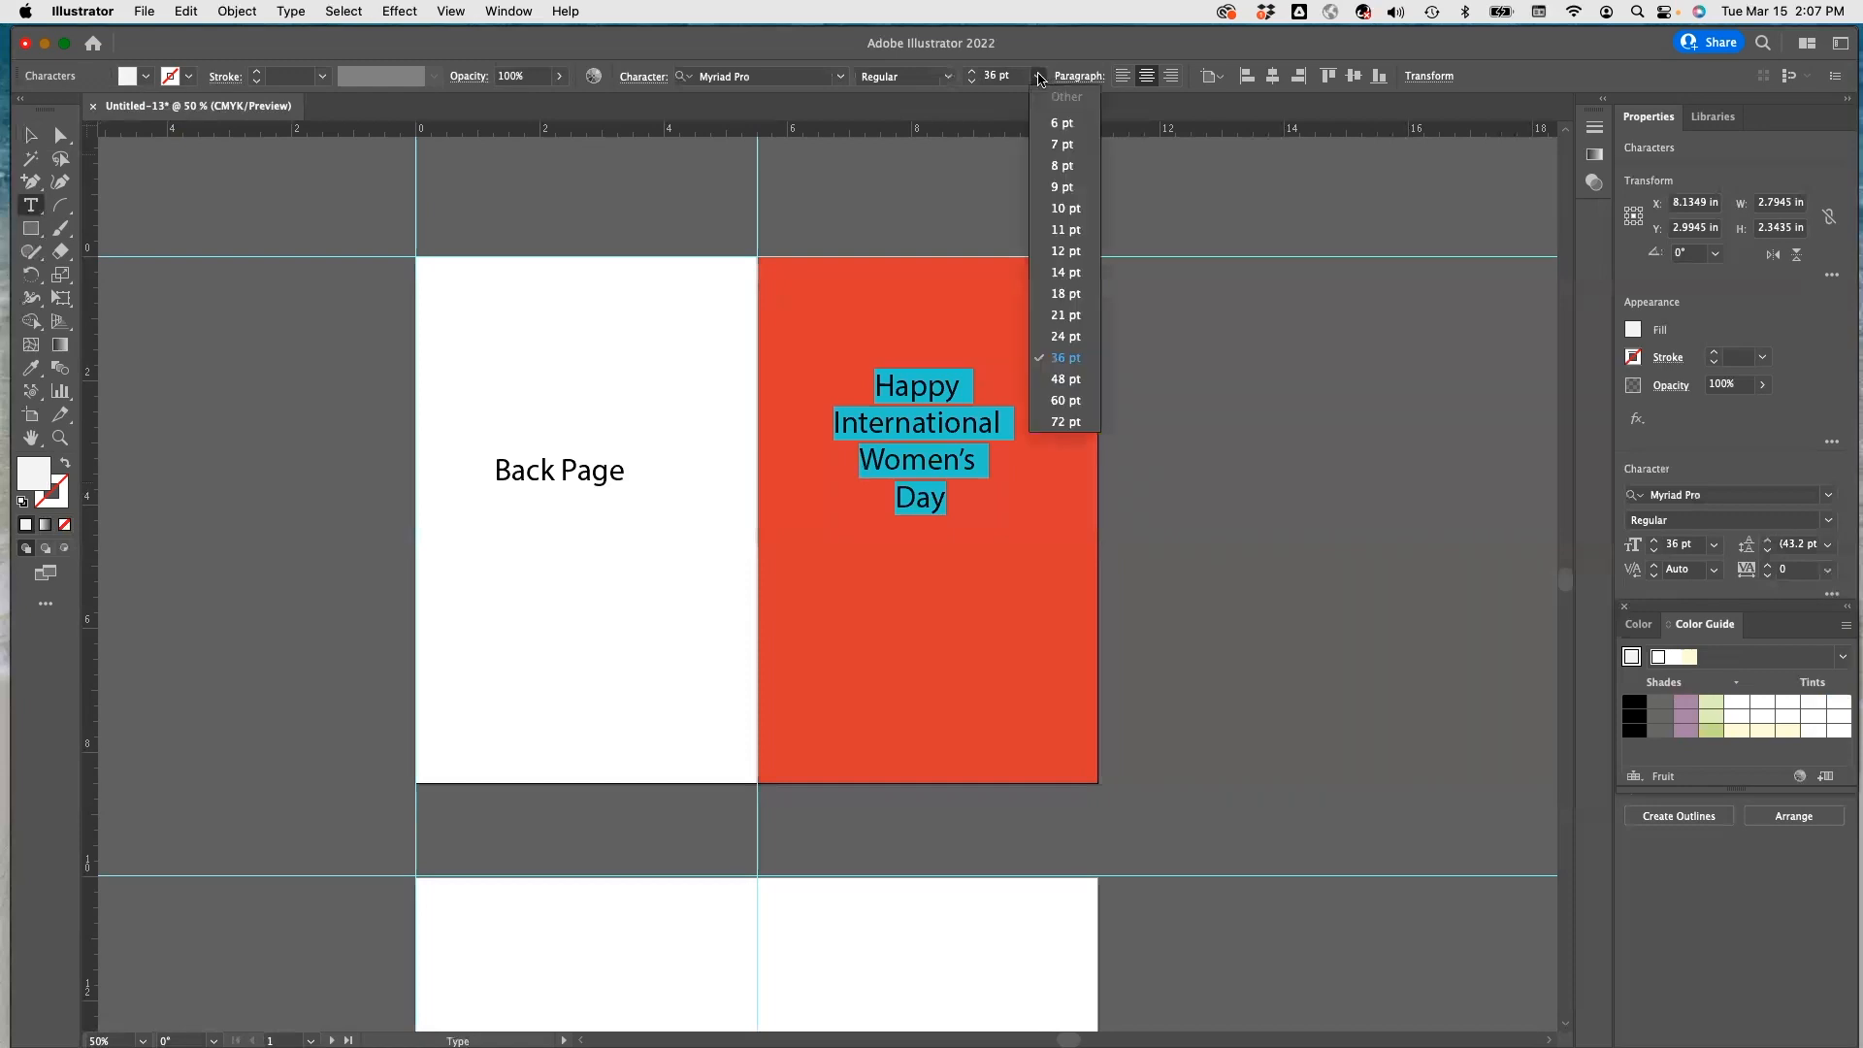
pyautogui.click(1068, 379)
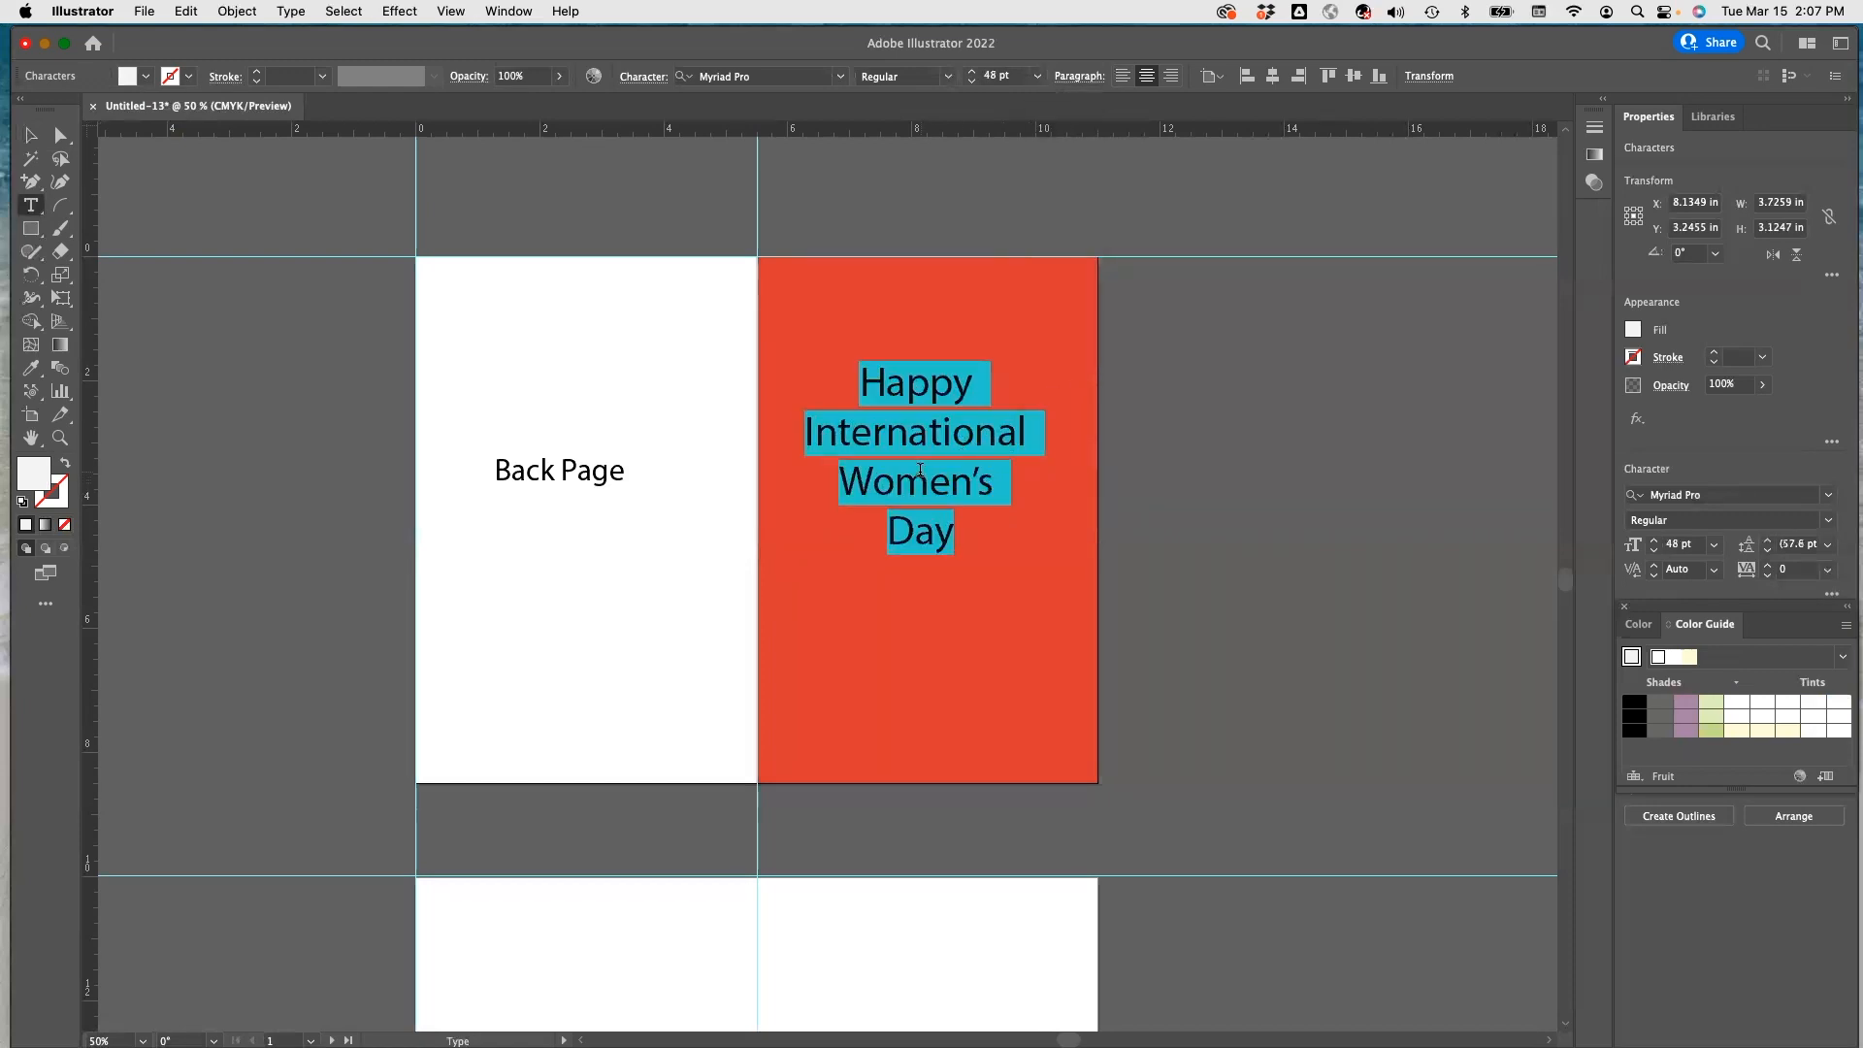
pyautogui.click(1828, 495)
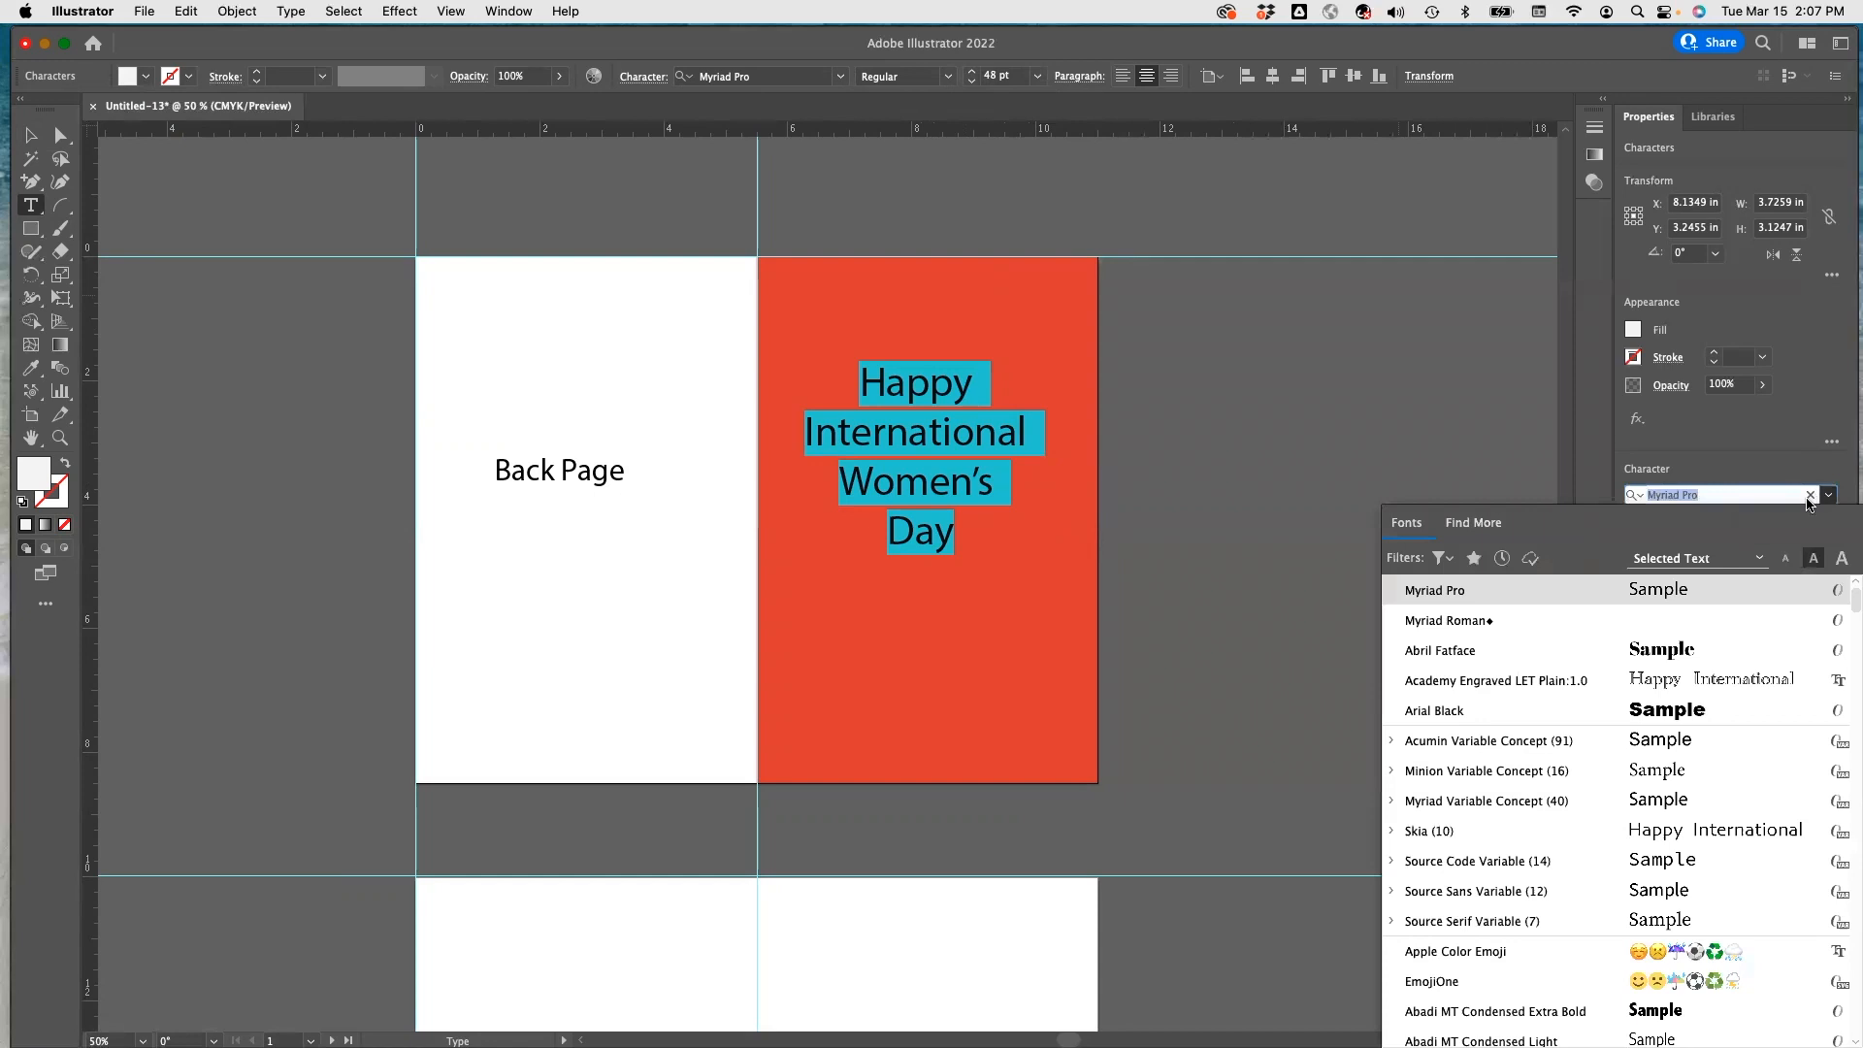
pyautogui.click(1676, 721)
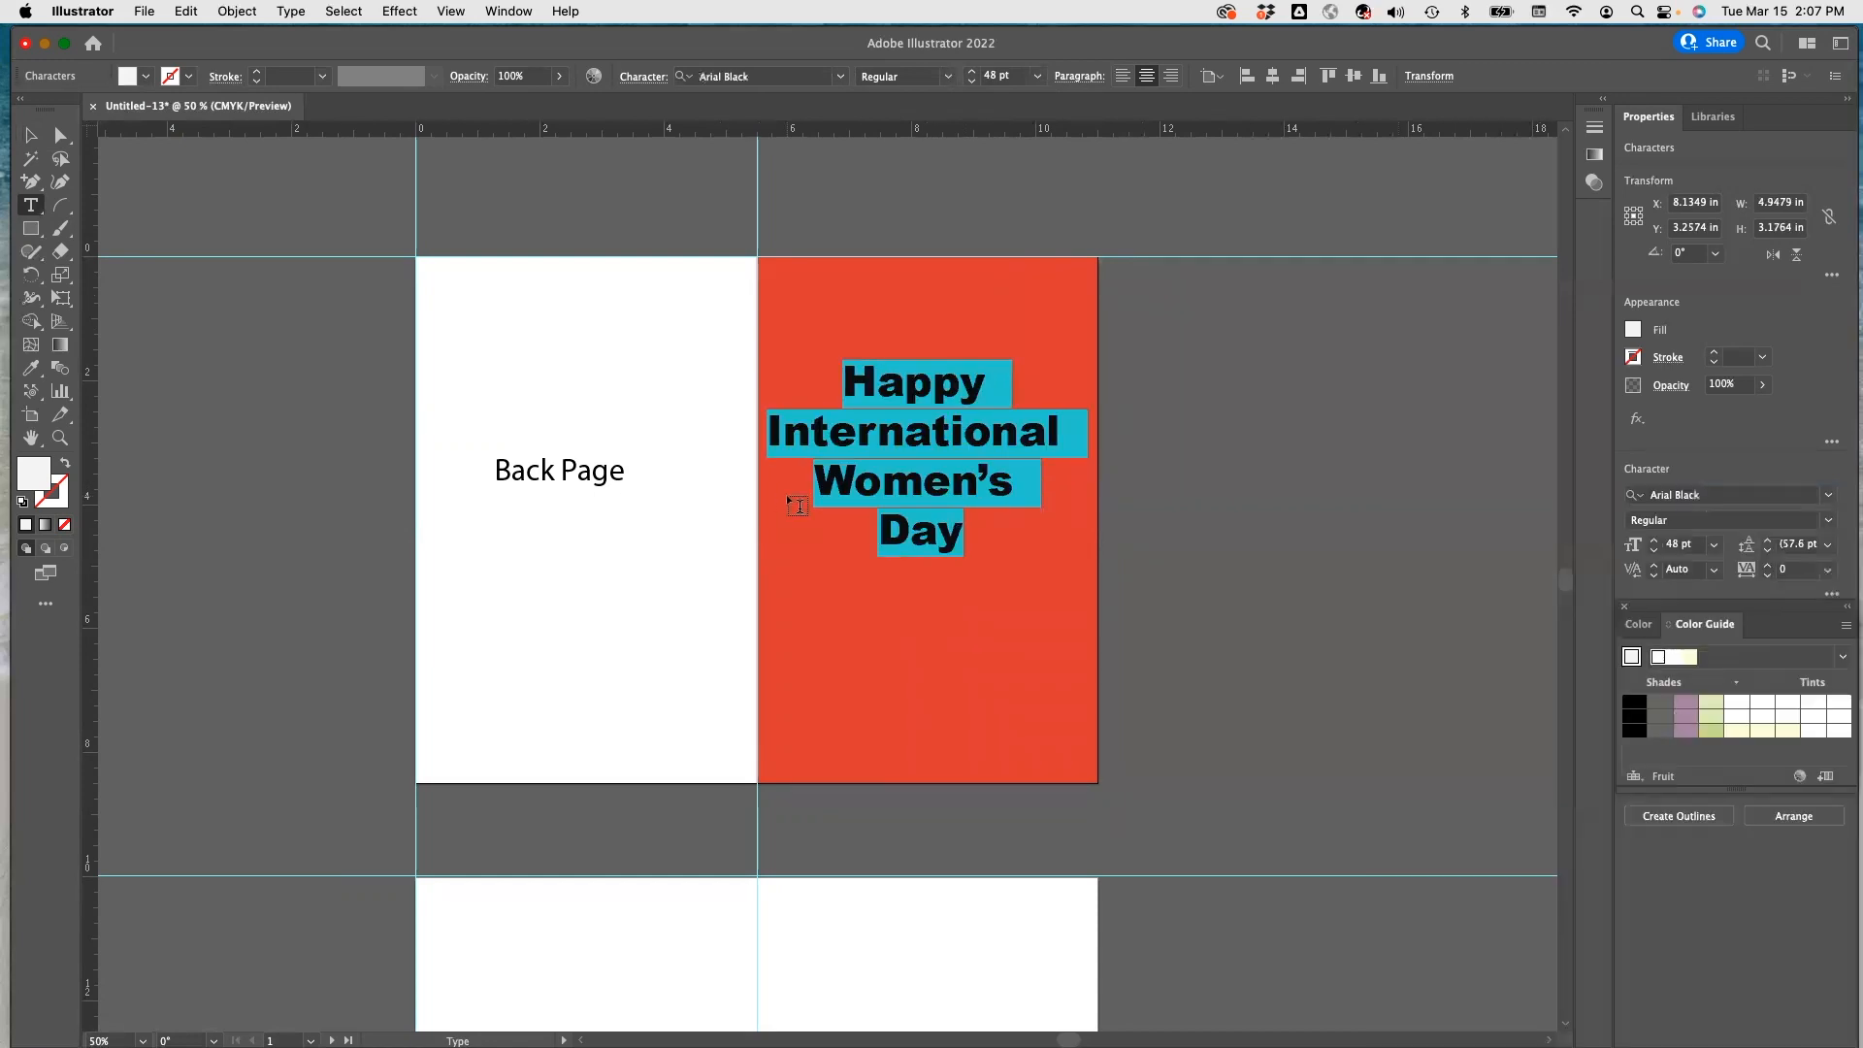
pyautogui.click(30, 135)
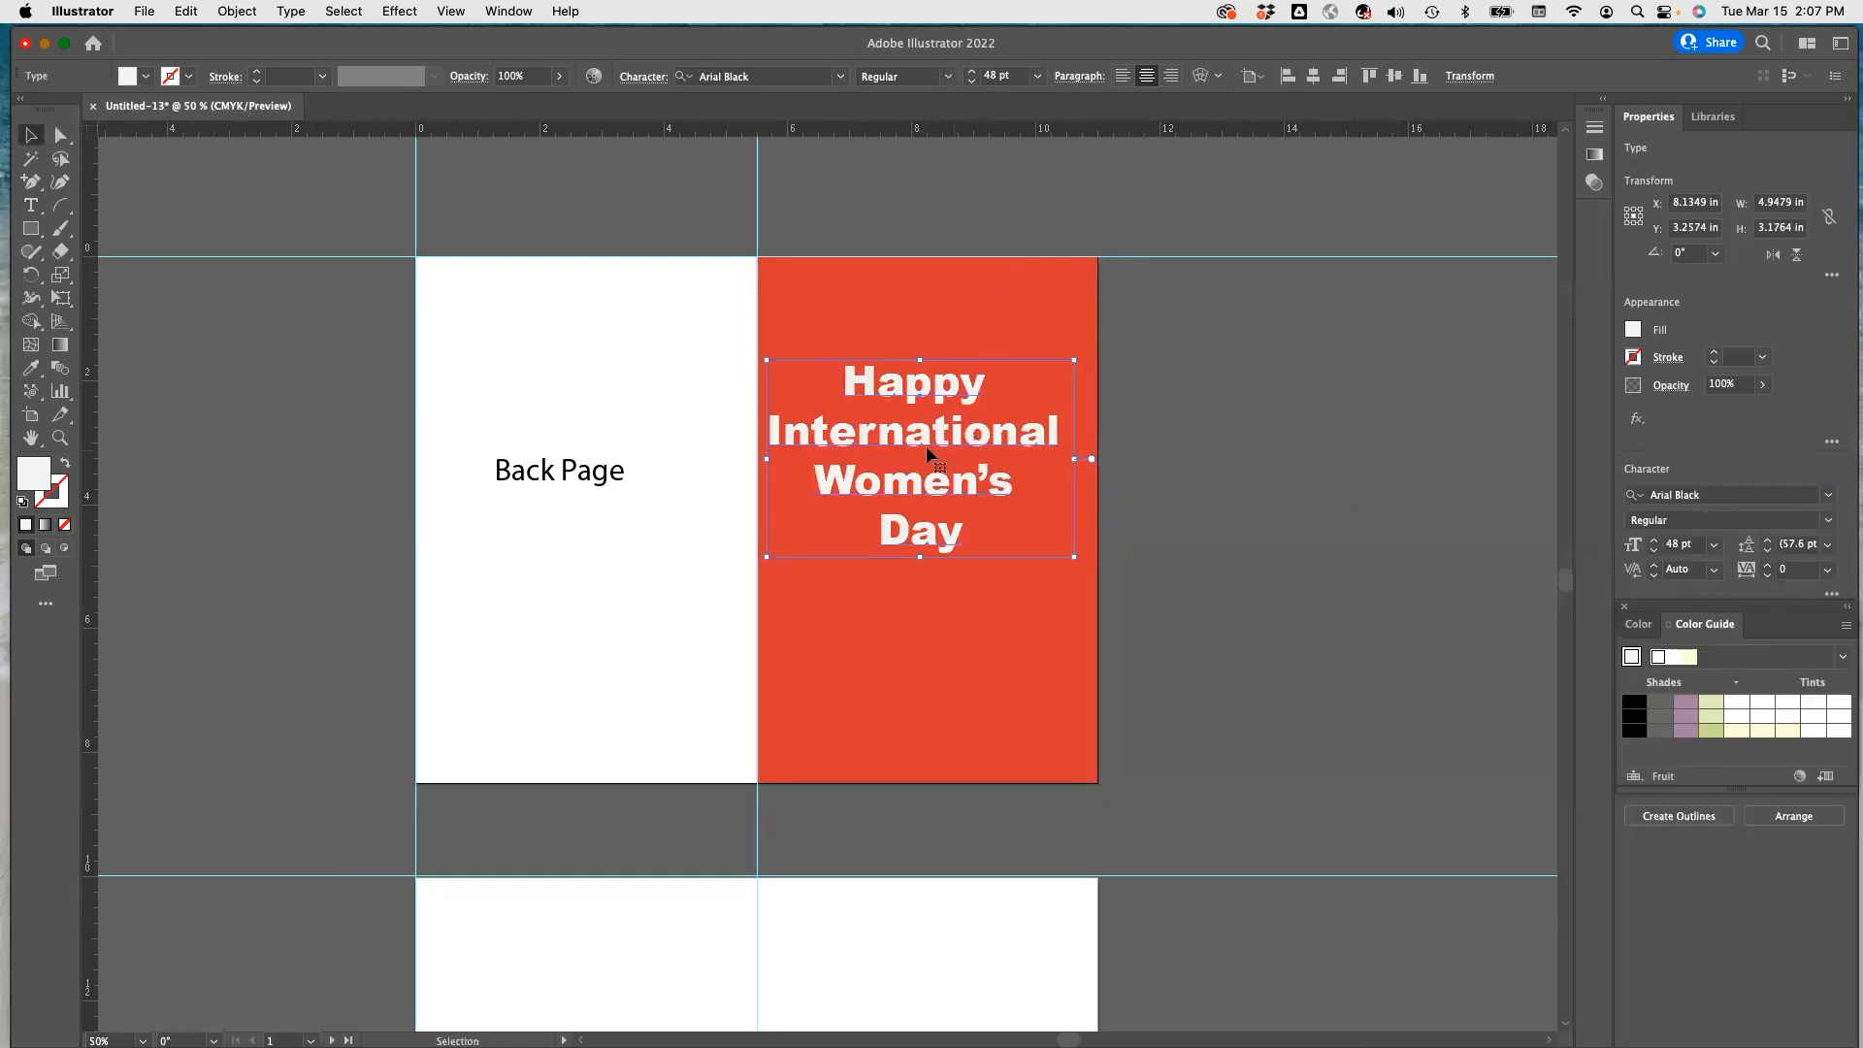
pyautogui.moveTo(939, 363)
pyautogui.mouseDown()
pyautogui.moveTo(953, 324)
pyautogui.moveTo(928, 409)
pyautogui.moveTo(933, 361)
pyautogui.mouseUp()
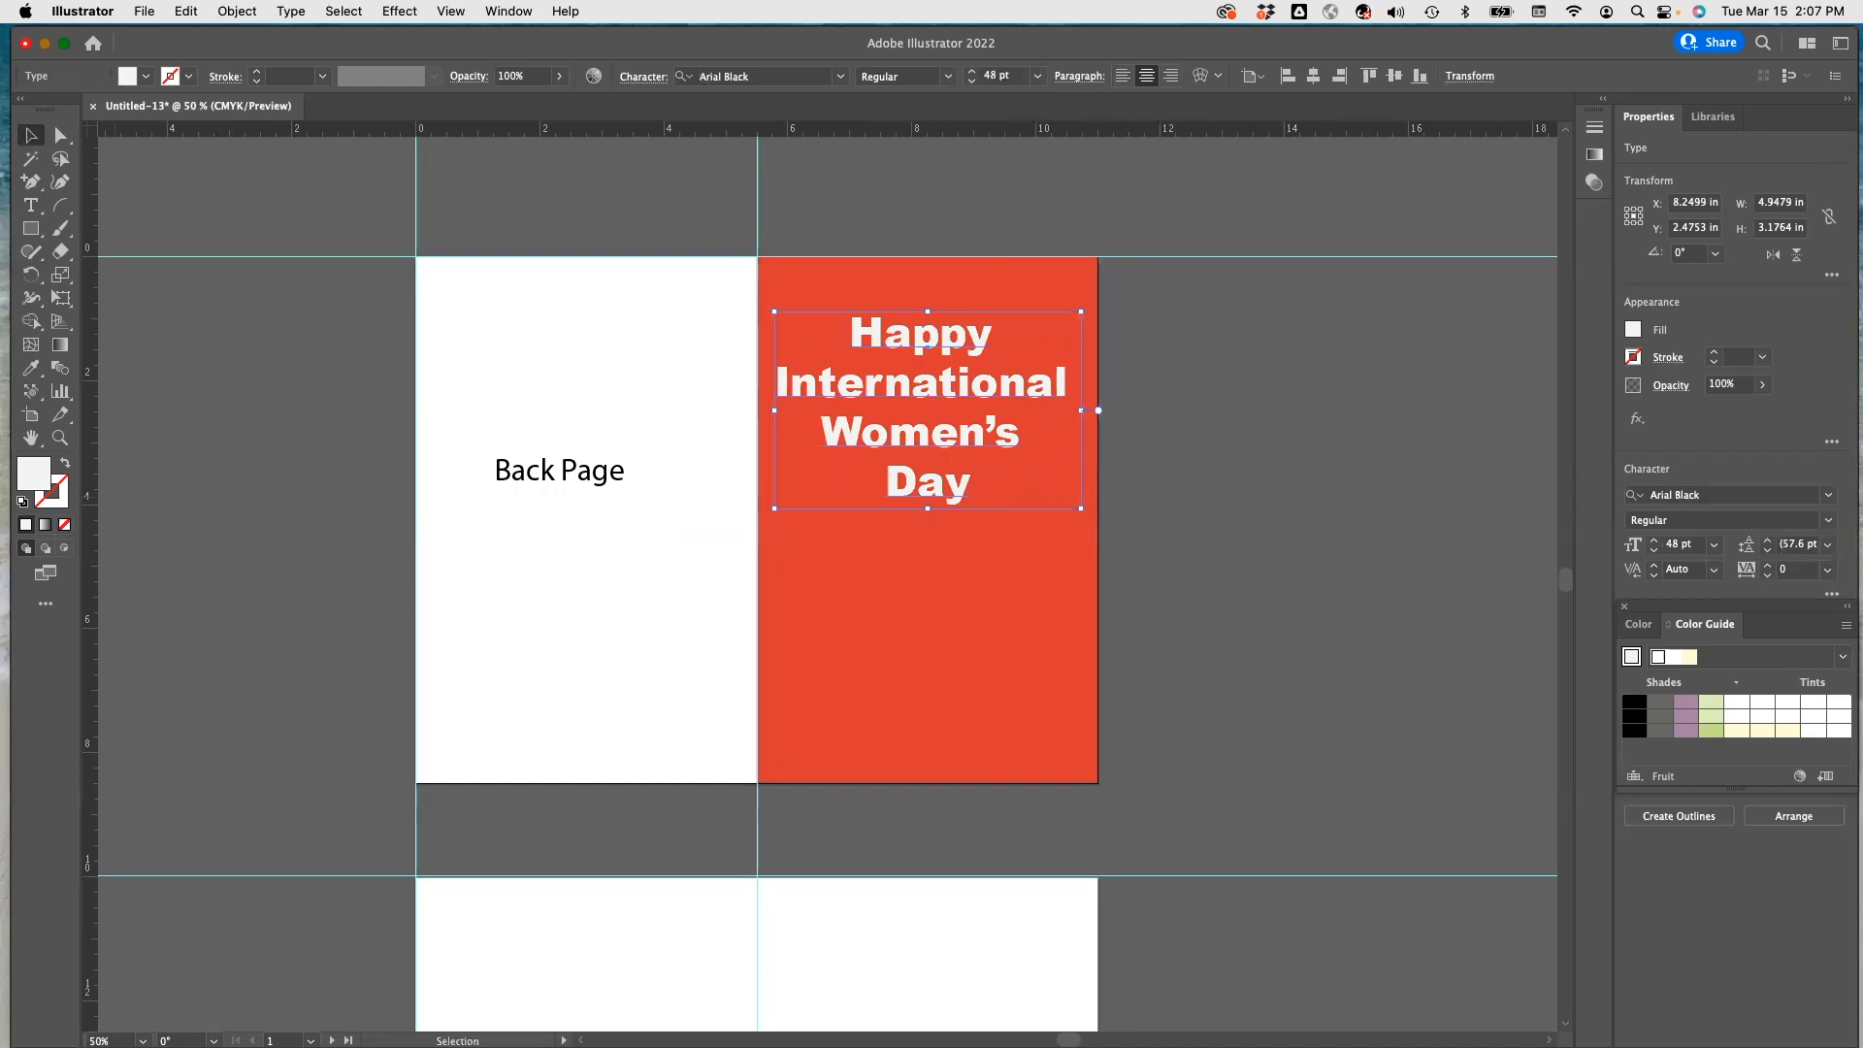
# Switch to Chrome to examine both pages of the sample brochure PDF, then return to the card layout in Illustrator.
pyautogui.press('super+Tab')
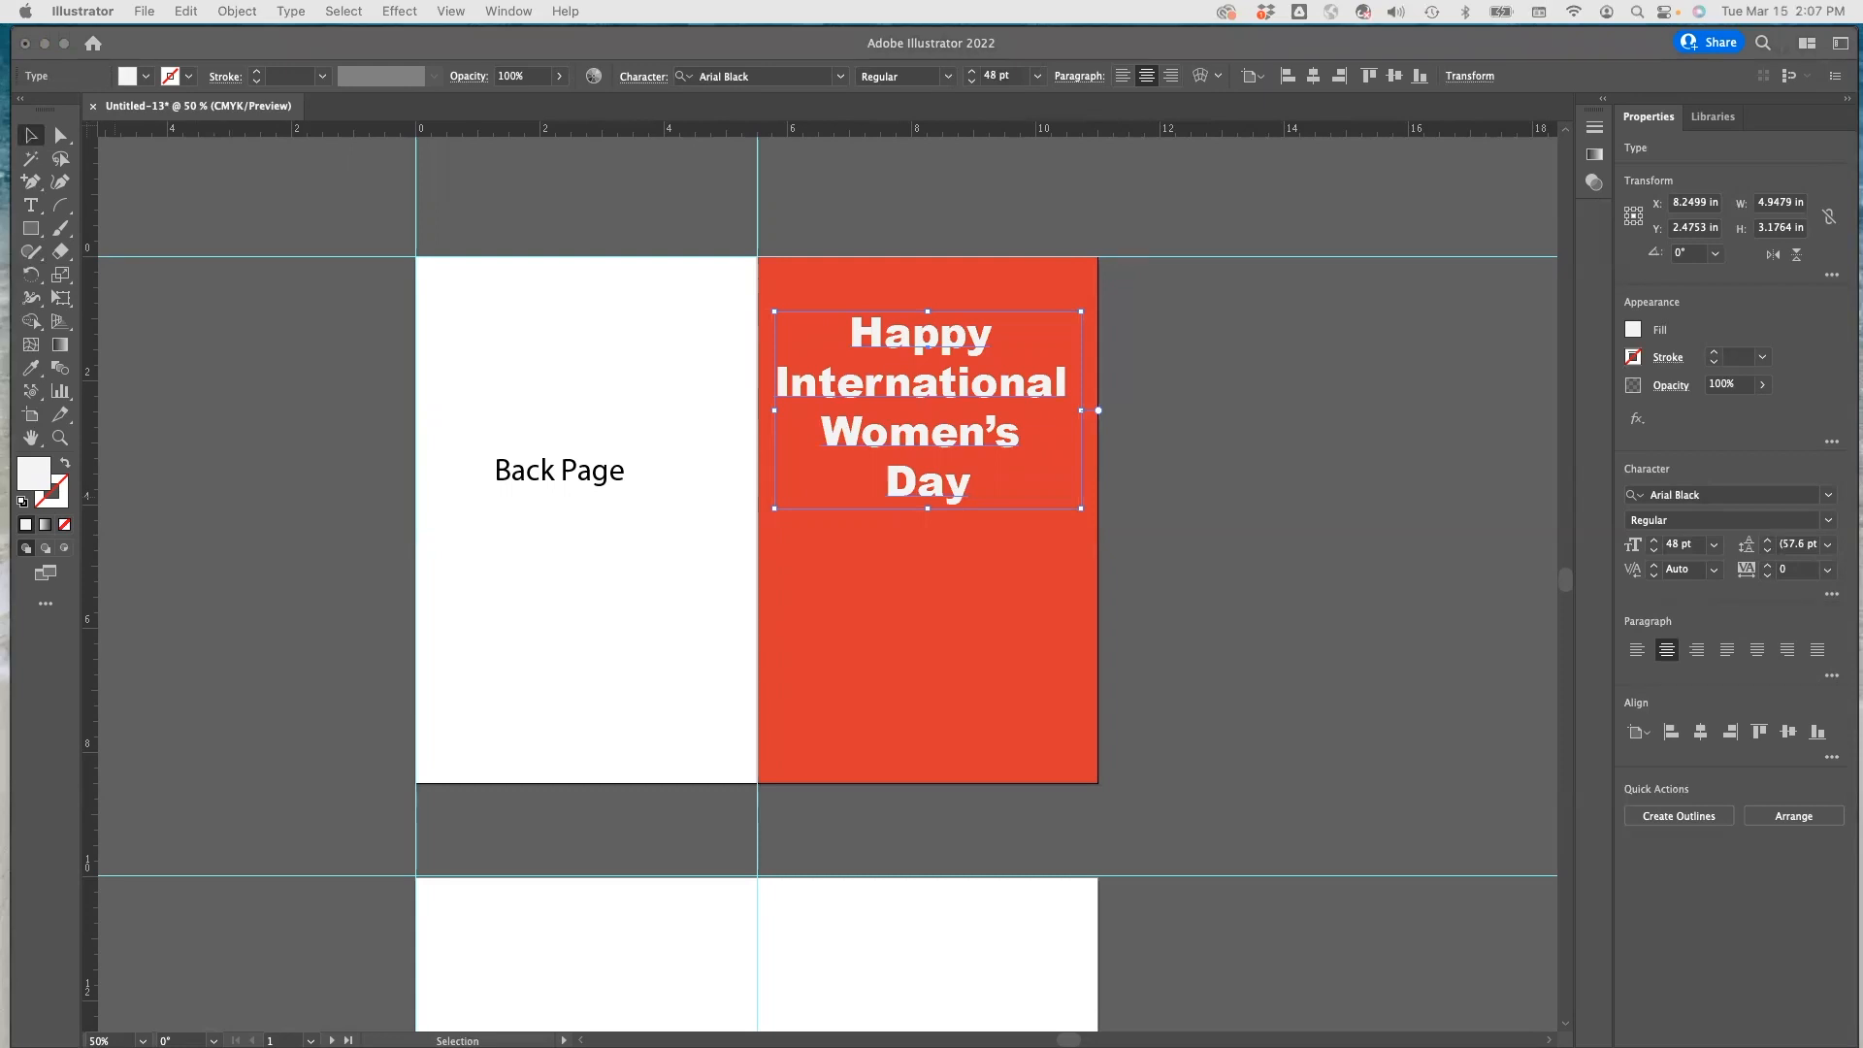
pyautogui.press('super+Tab')
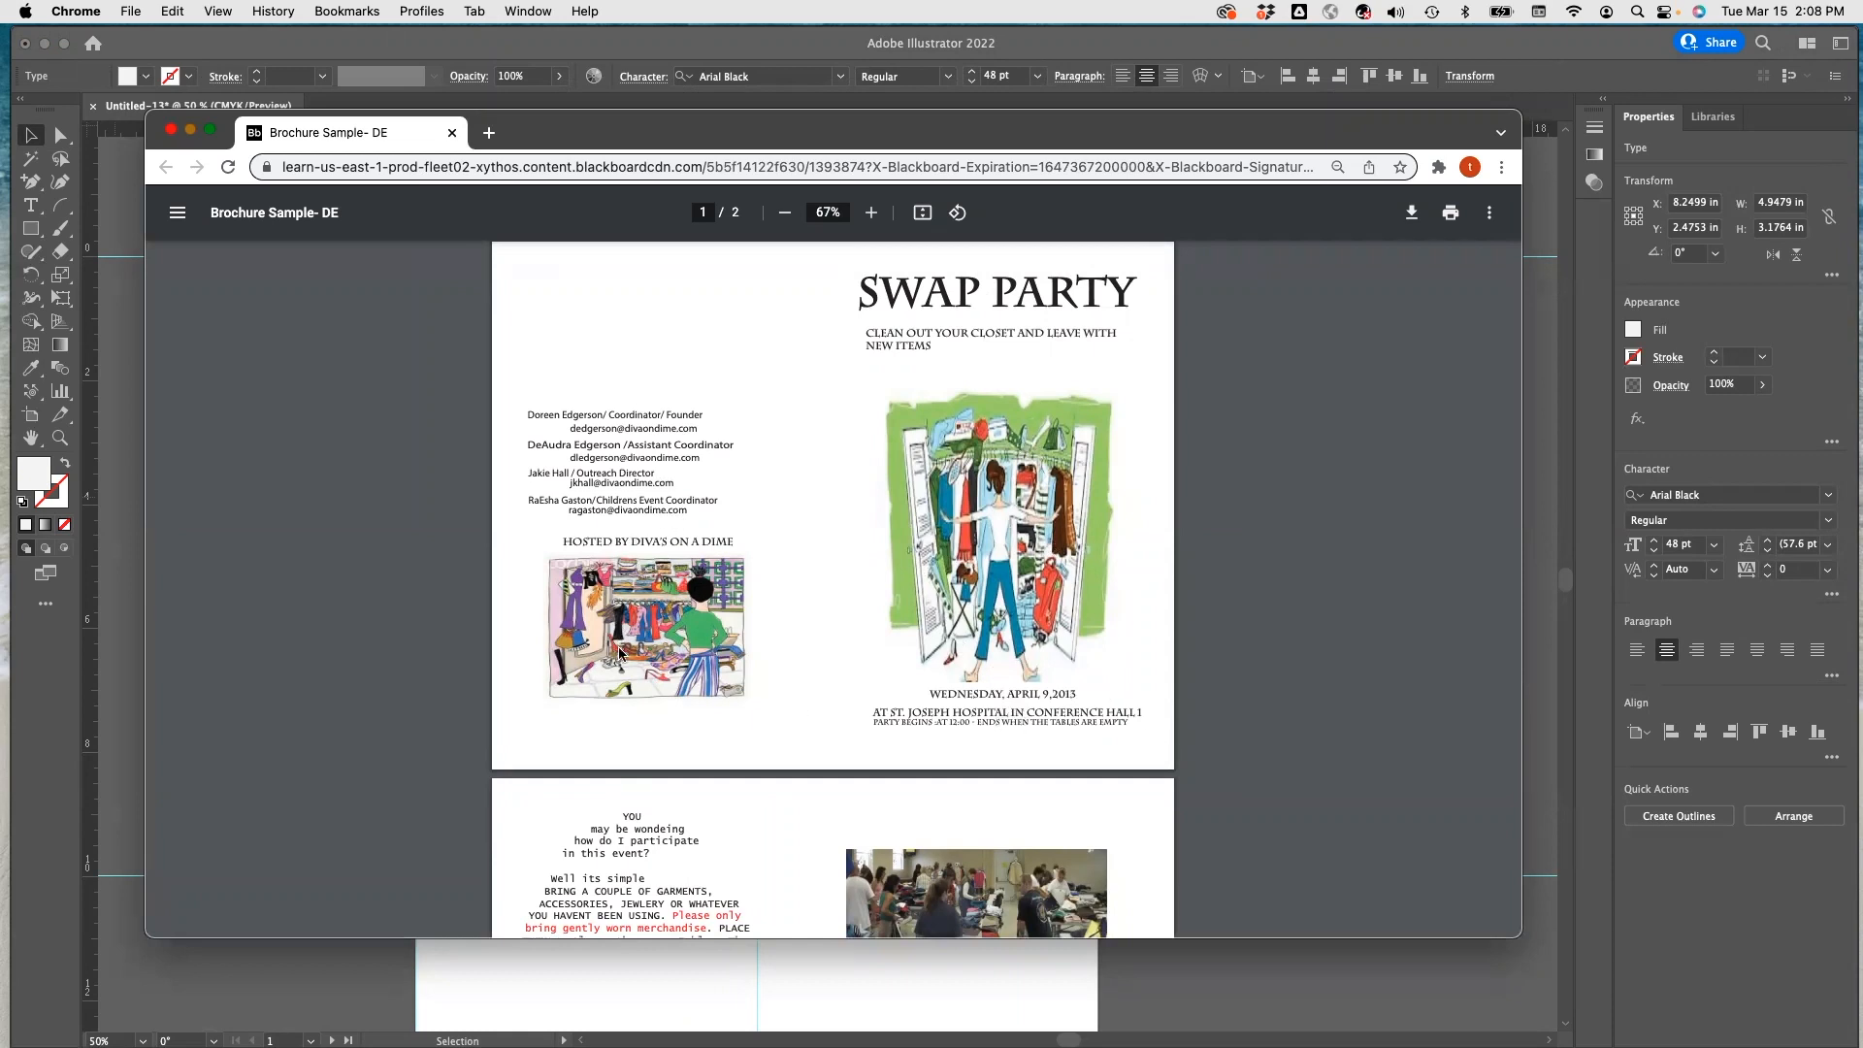
pyautogui.scroll(-1, 626, 656)
pyautogui.scroll(-3, 626, 655)
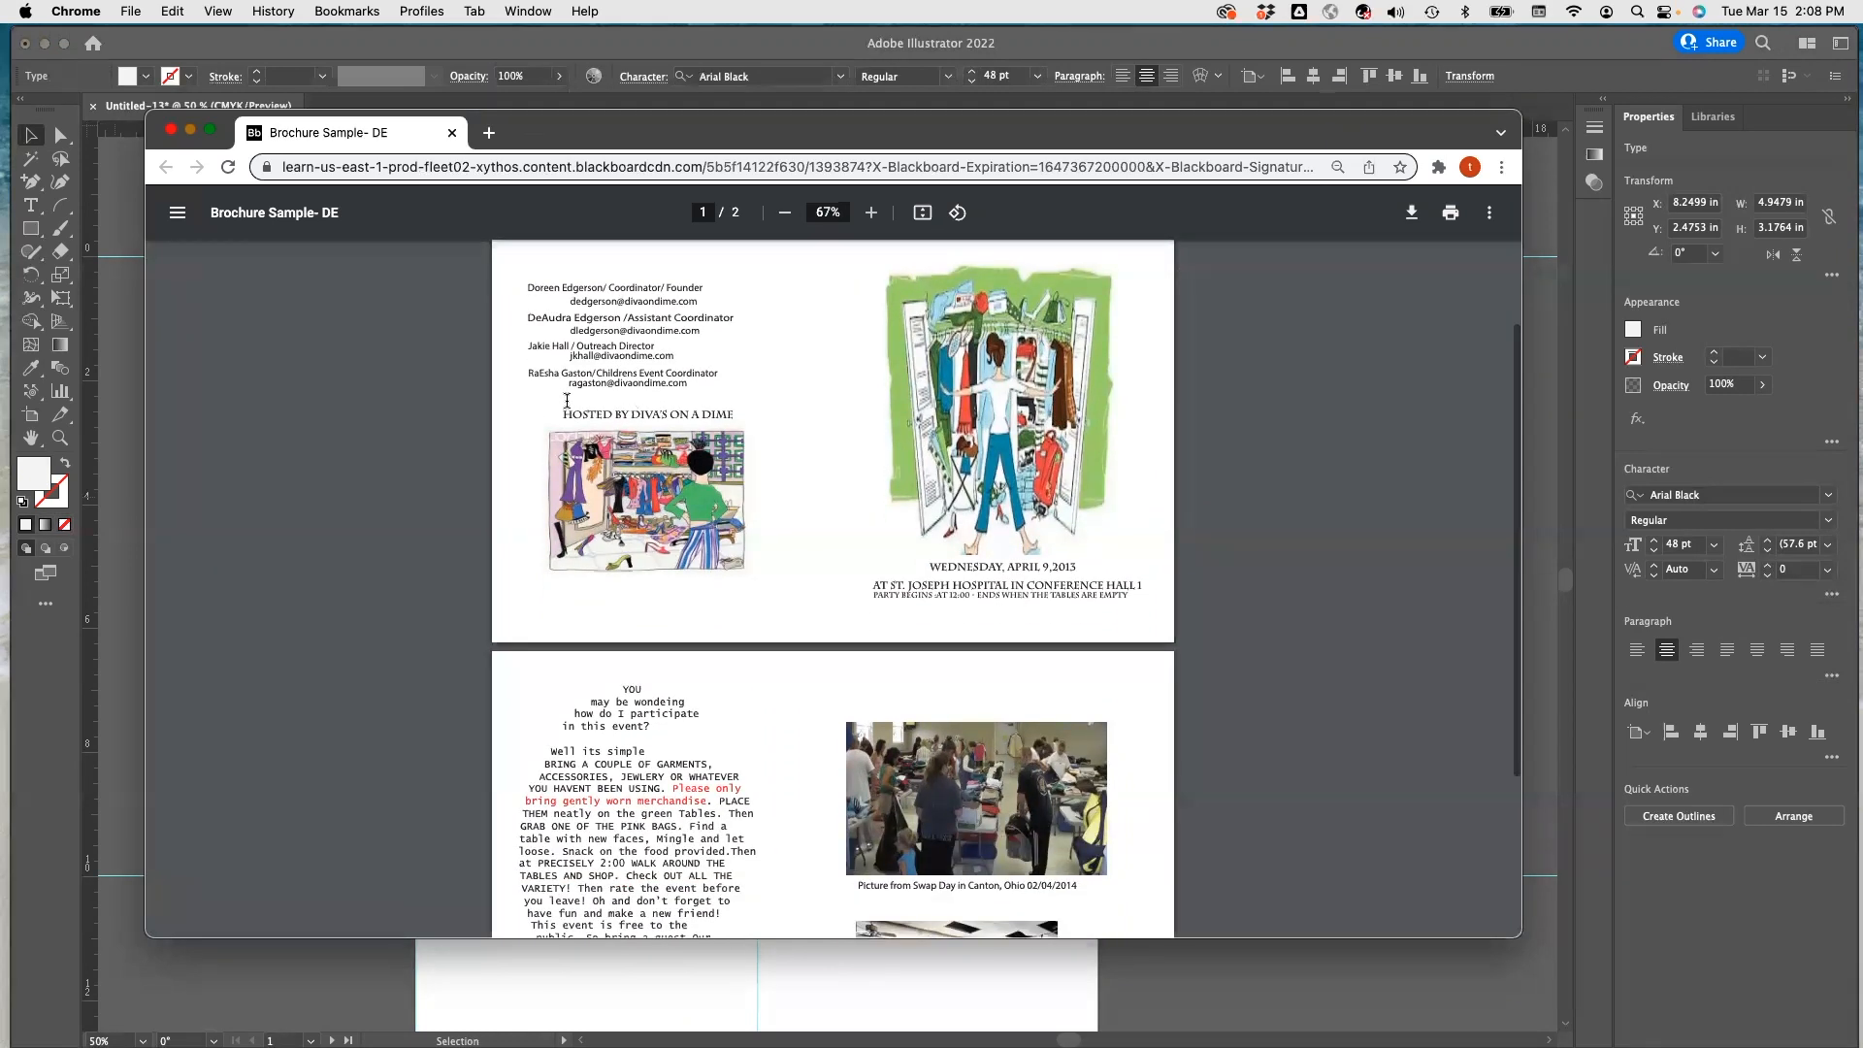
pyautogui.scroll(-4, 745, 626)
pyautogui.scroll(-4, 744, 629)
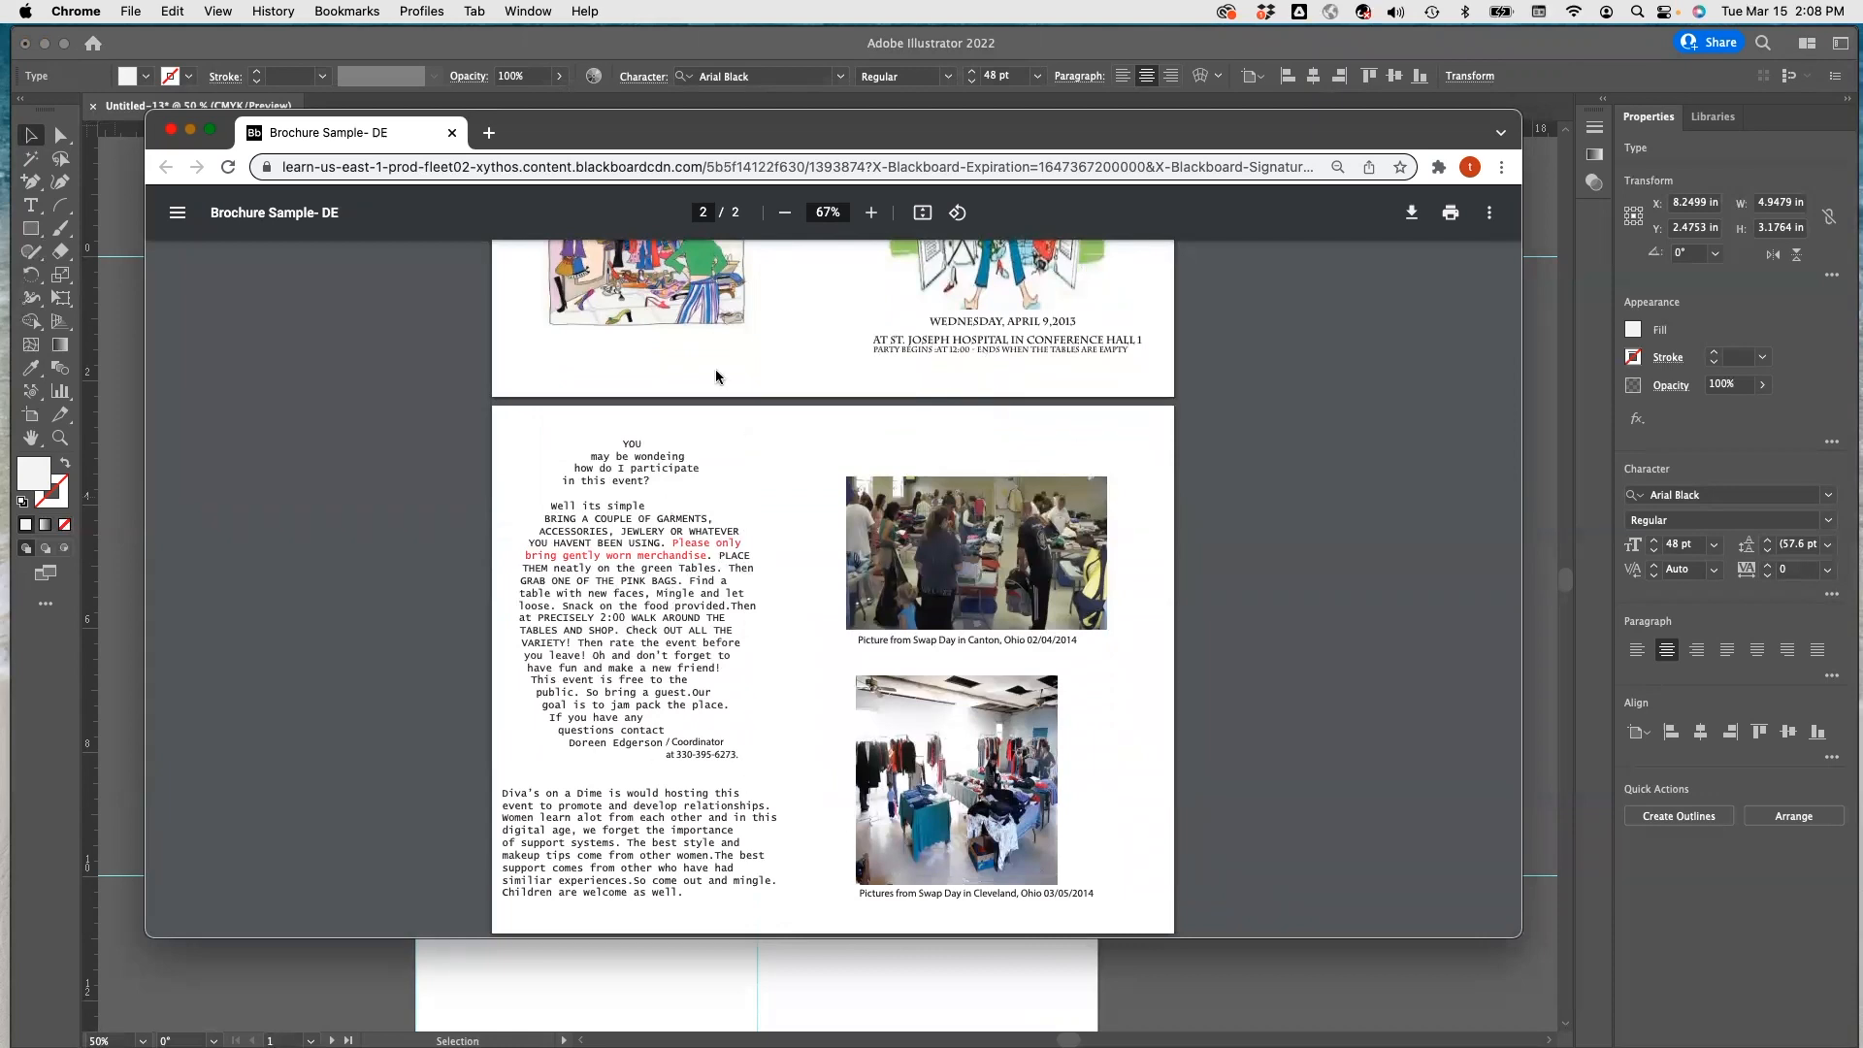
pyautogui.click(168, 133)
pyautogui.click(862, 559)
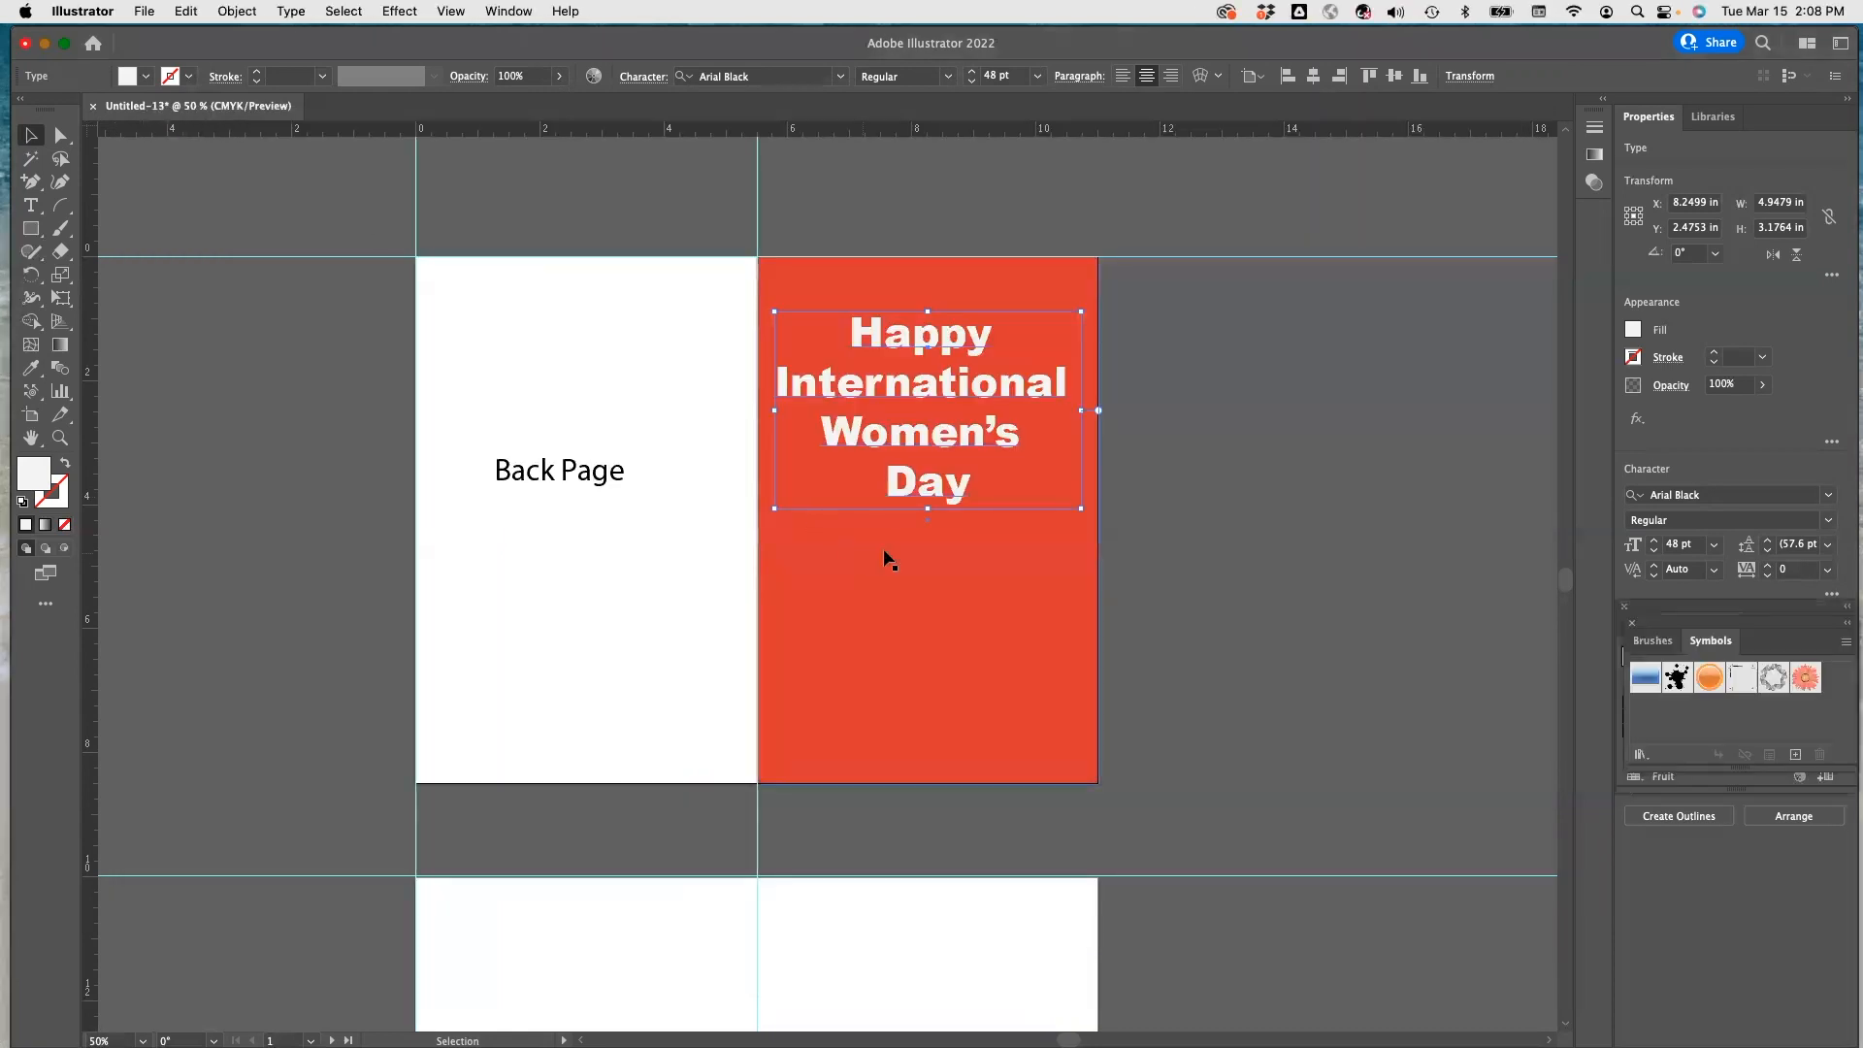
pyautogui.click(862, 559)
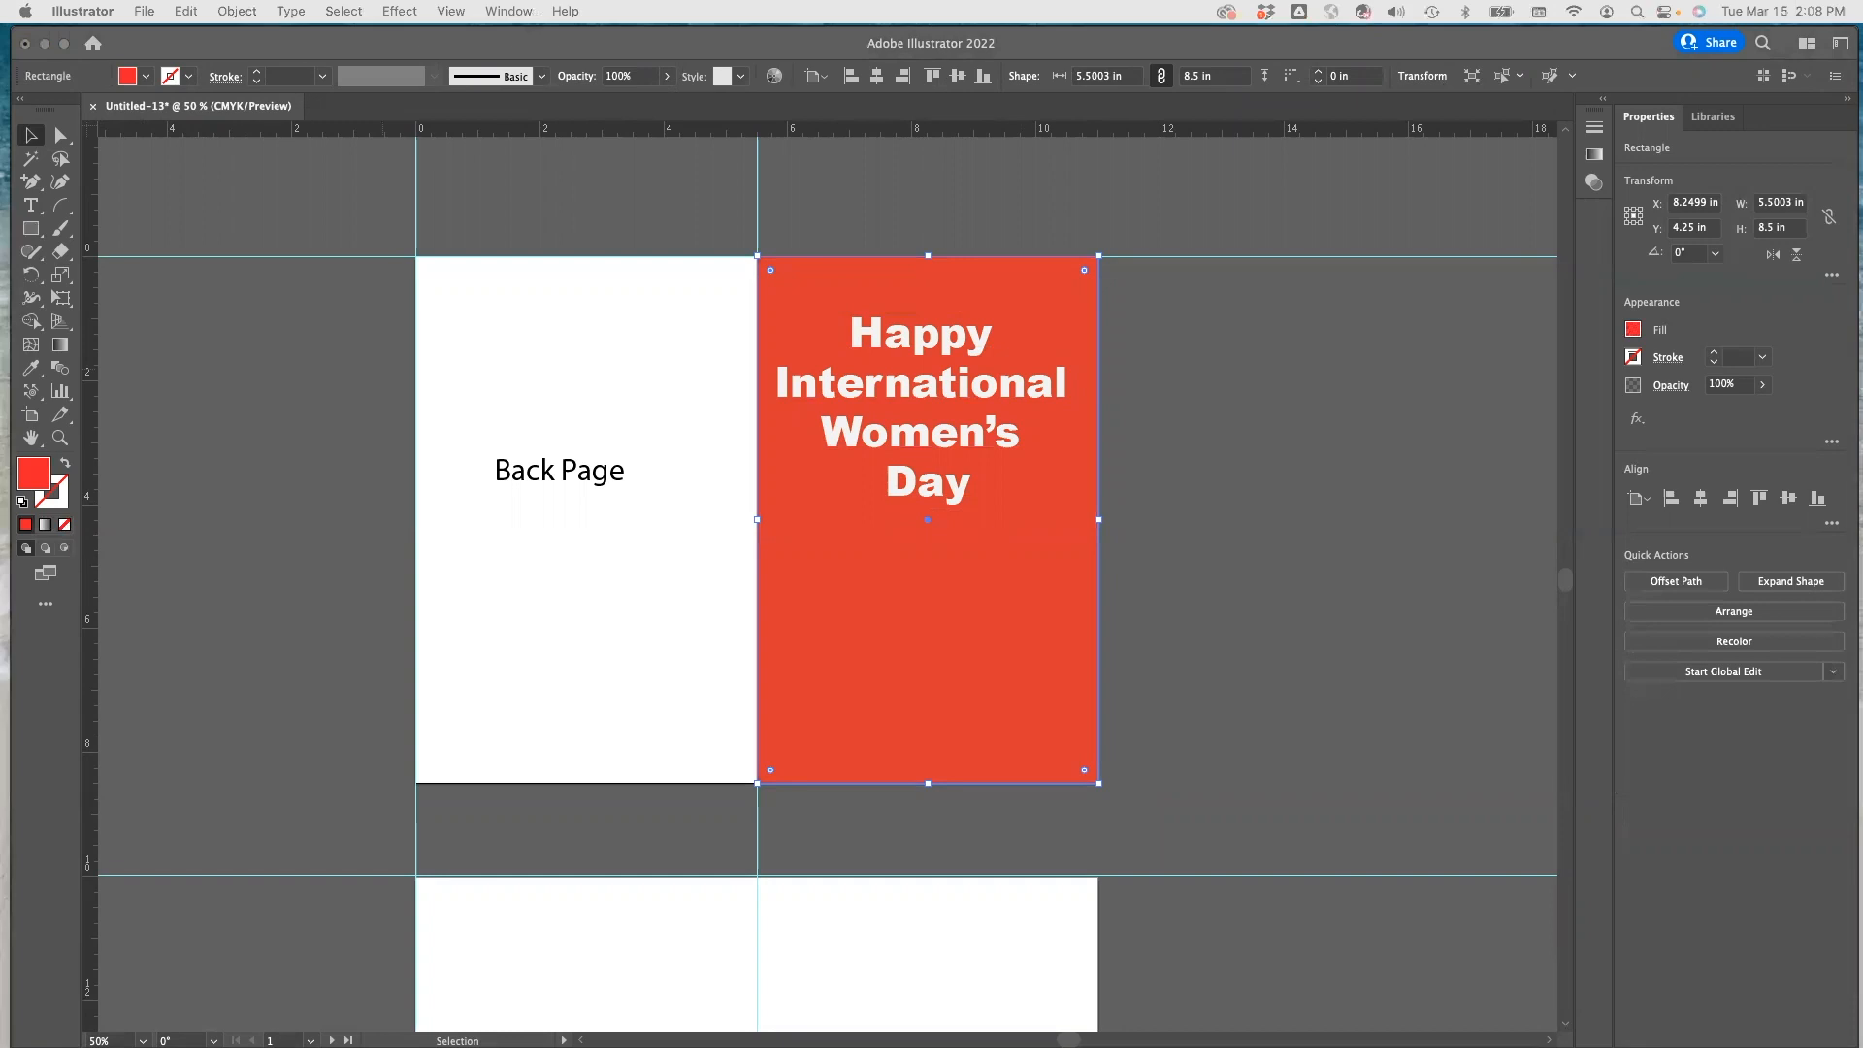
# Switch to Chrome and look through the Pexels results for "women" for a suitable cover photo.
pyautogui.press('super+Tab')
pyautogui.moveTo(377, 132); pyautogui.dragTo(295, 118)
pyautogui.scroll(1, 619, 506)
pyautogui.scroll(10, 641, 510)
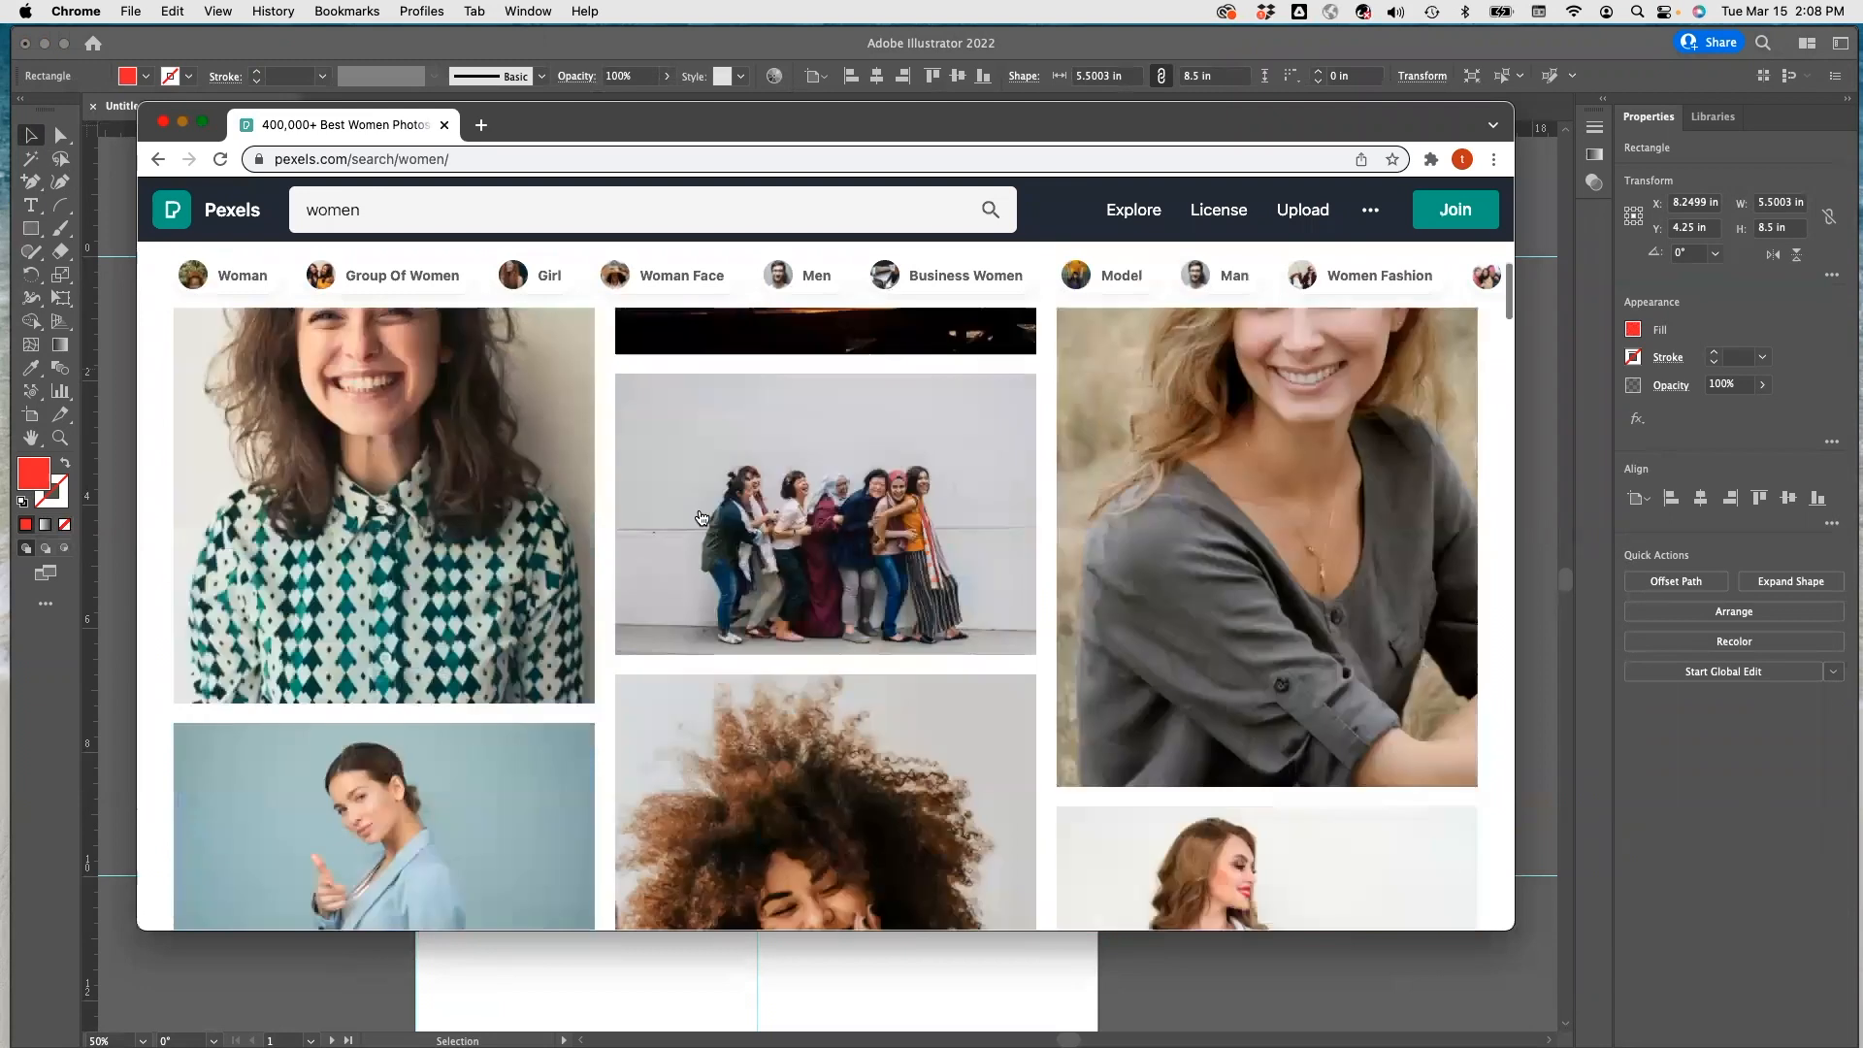
pyautogui.scroll(4, 701, 517)
pyautogui.scroll(-2, 700, 515)
pyautogui.scroll(-5, 701, 517)
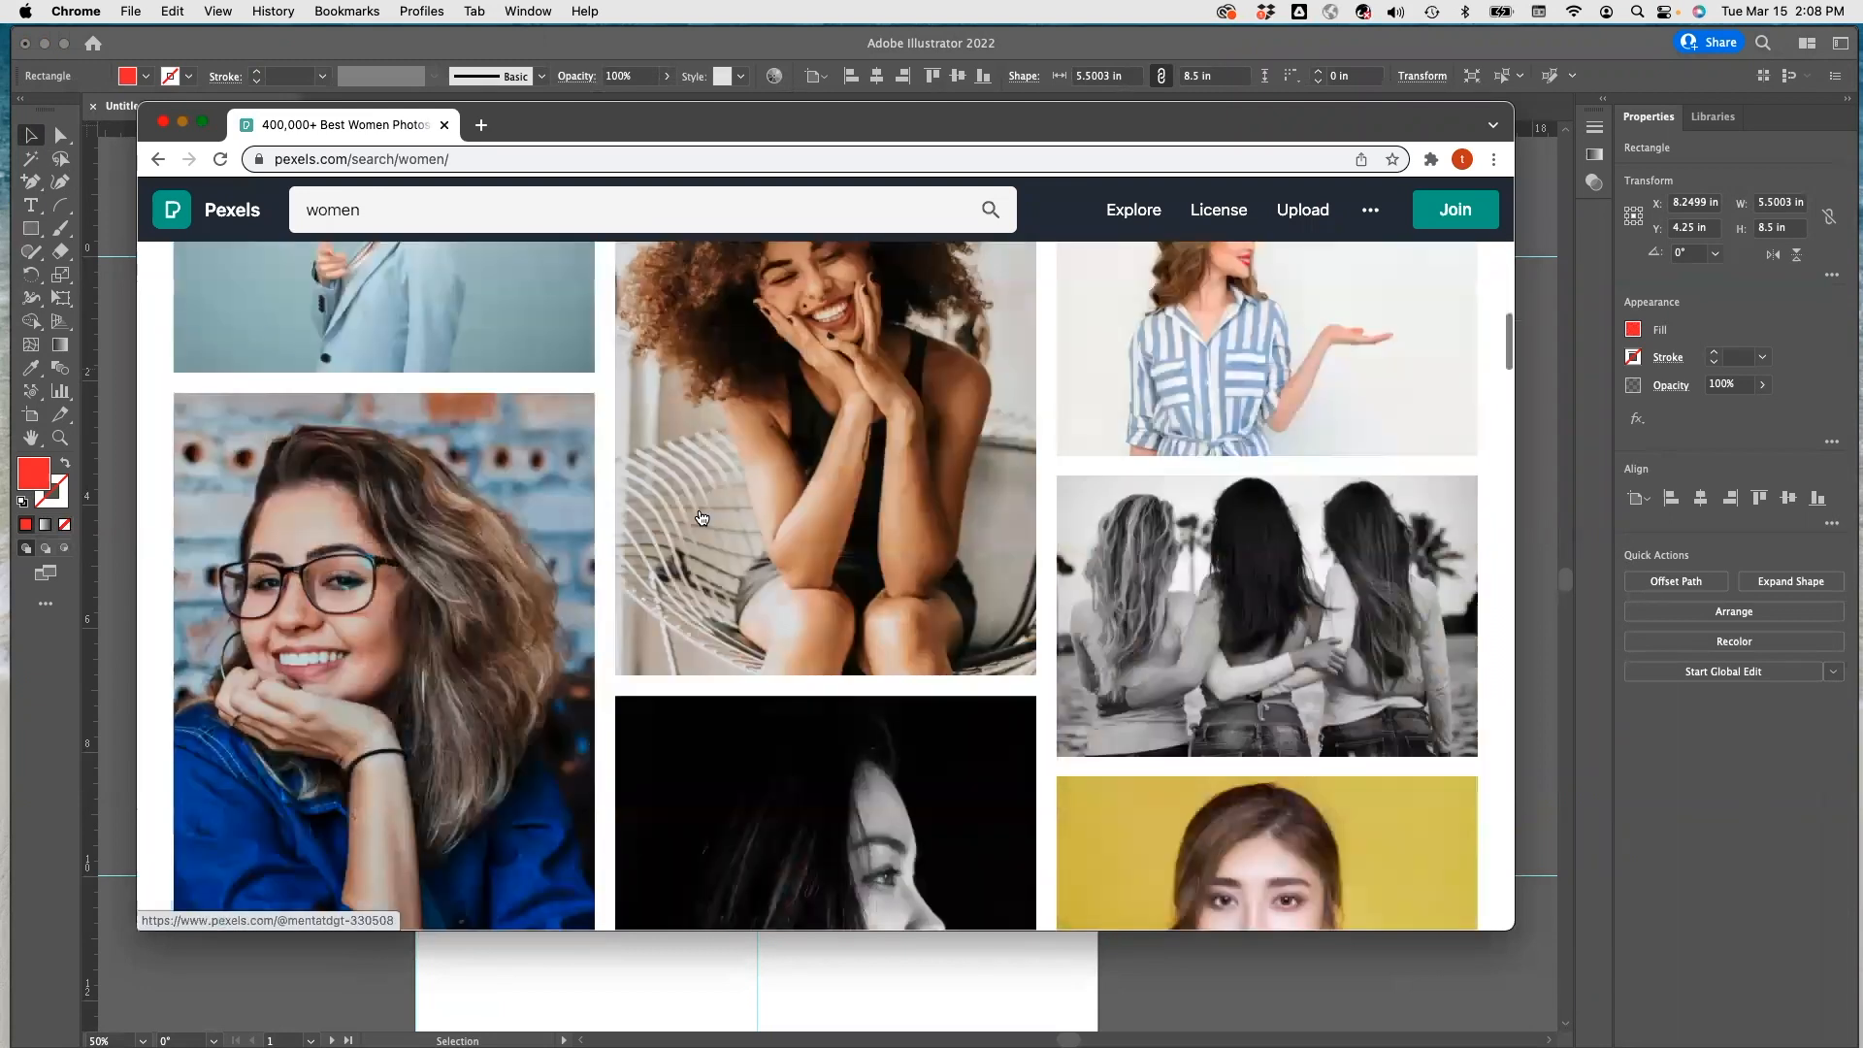
pyautogui.scroll(-3, 701, 517)
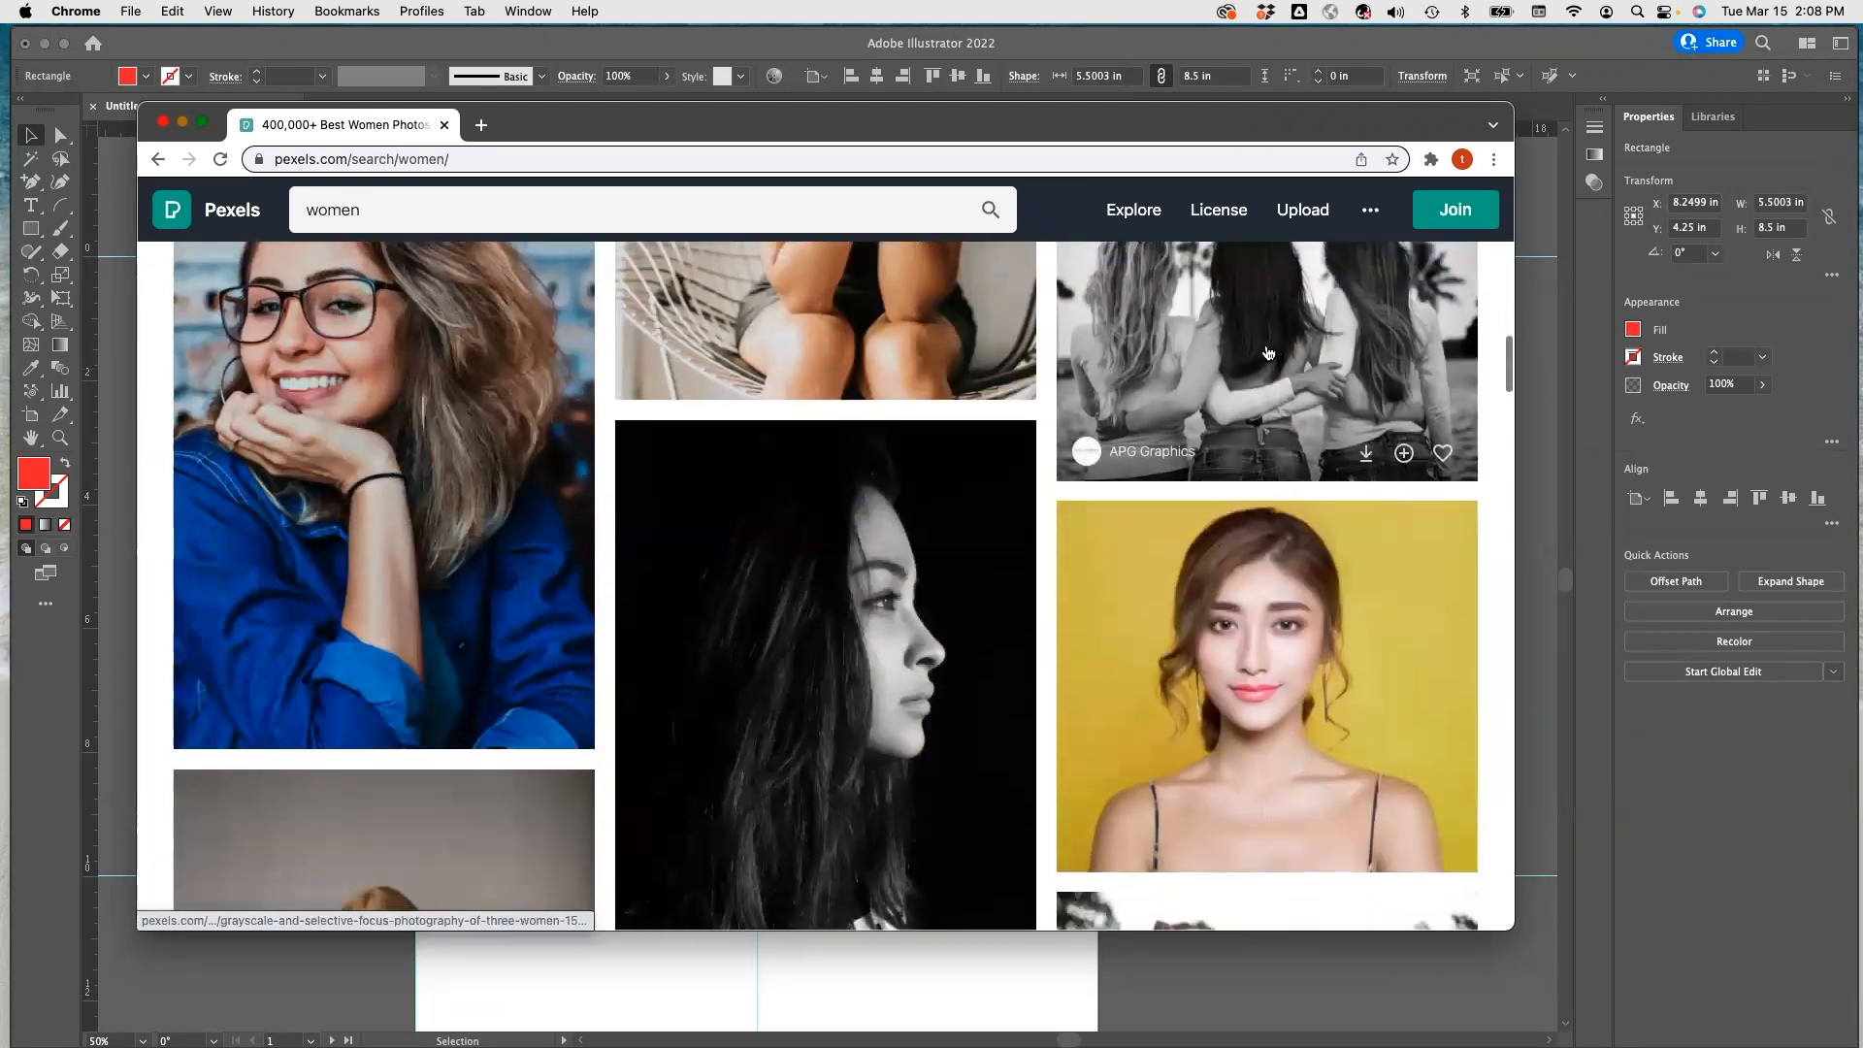
pyautogui.scroll(2, 1267, 353)
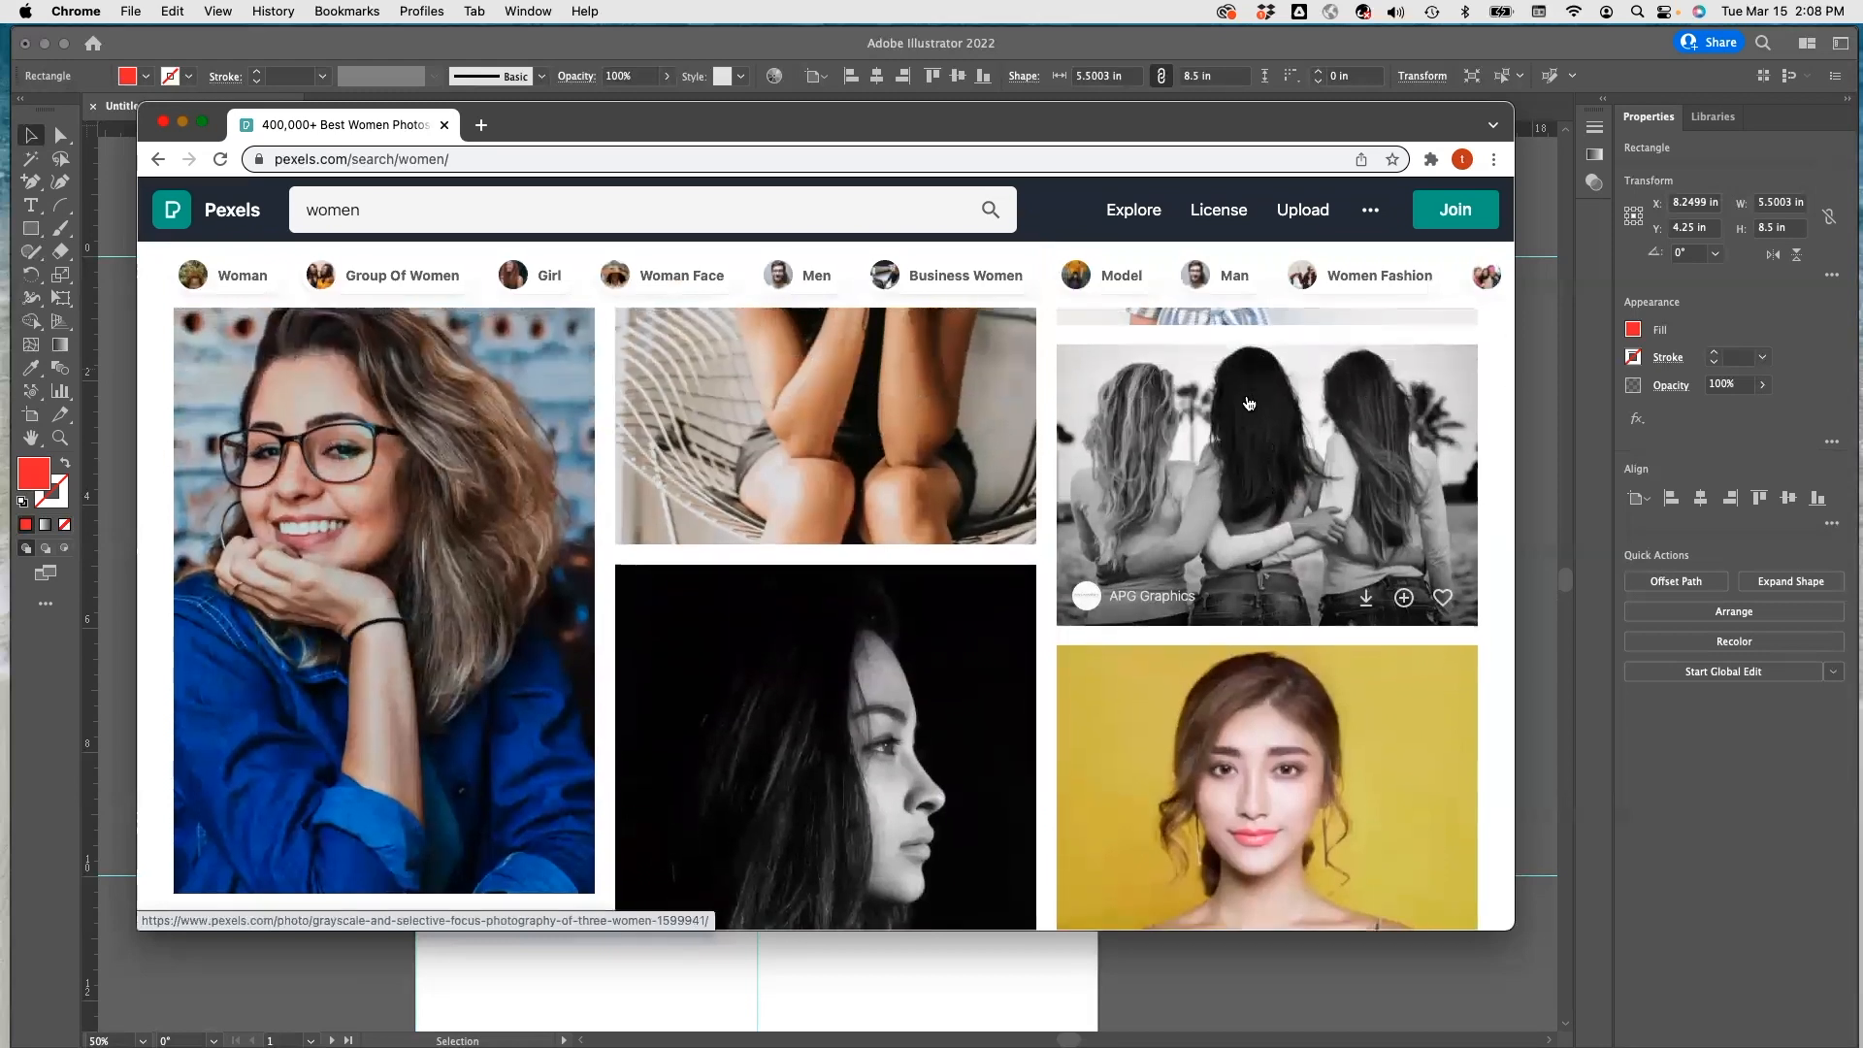
# Open the grayscale Pexels photo of three women seen from behind and copy the image.
pyautogui.click(1249, 403)
pyautogui.rightClick(771, 403)
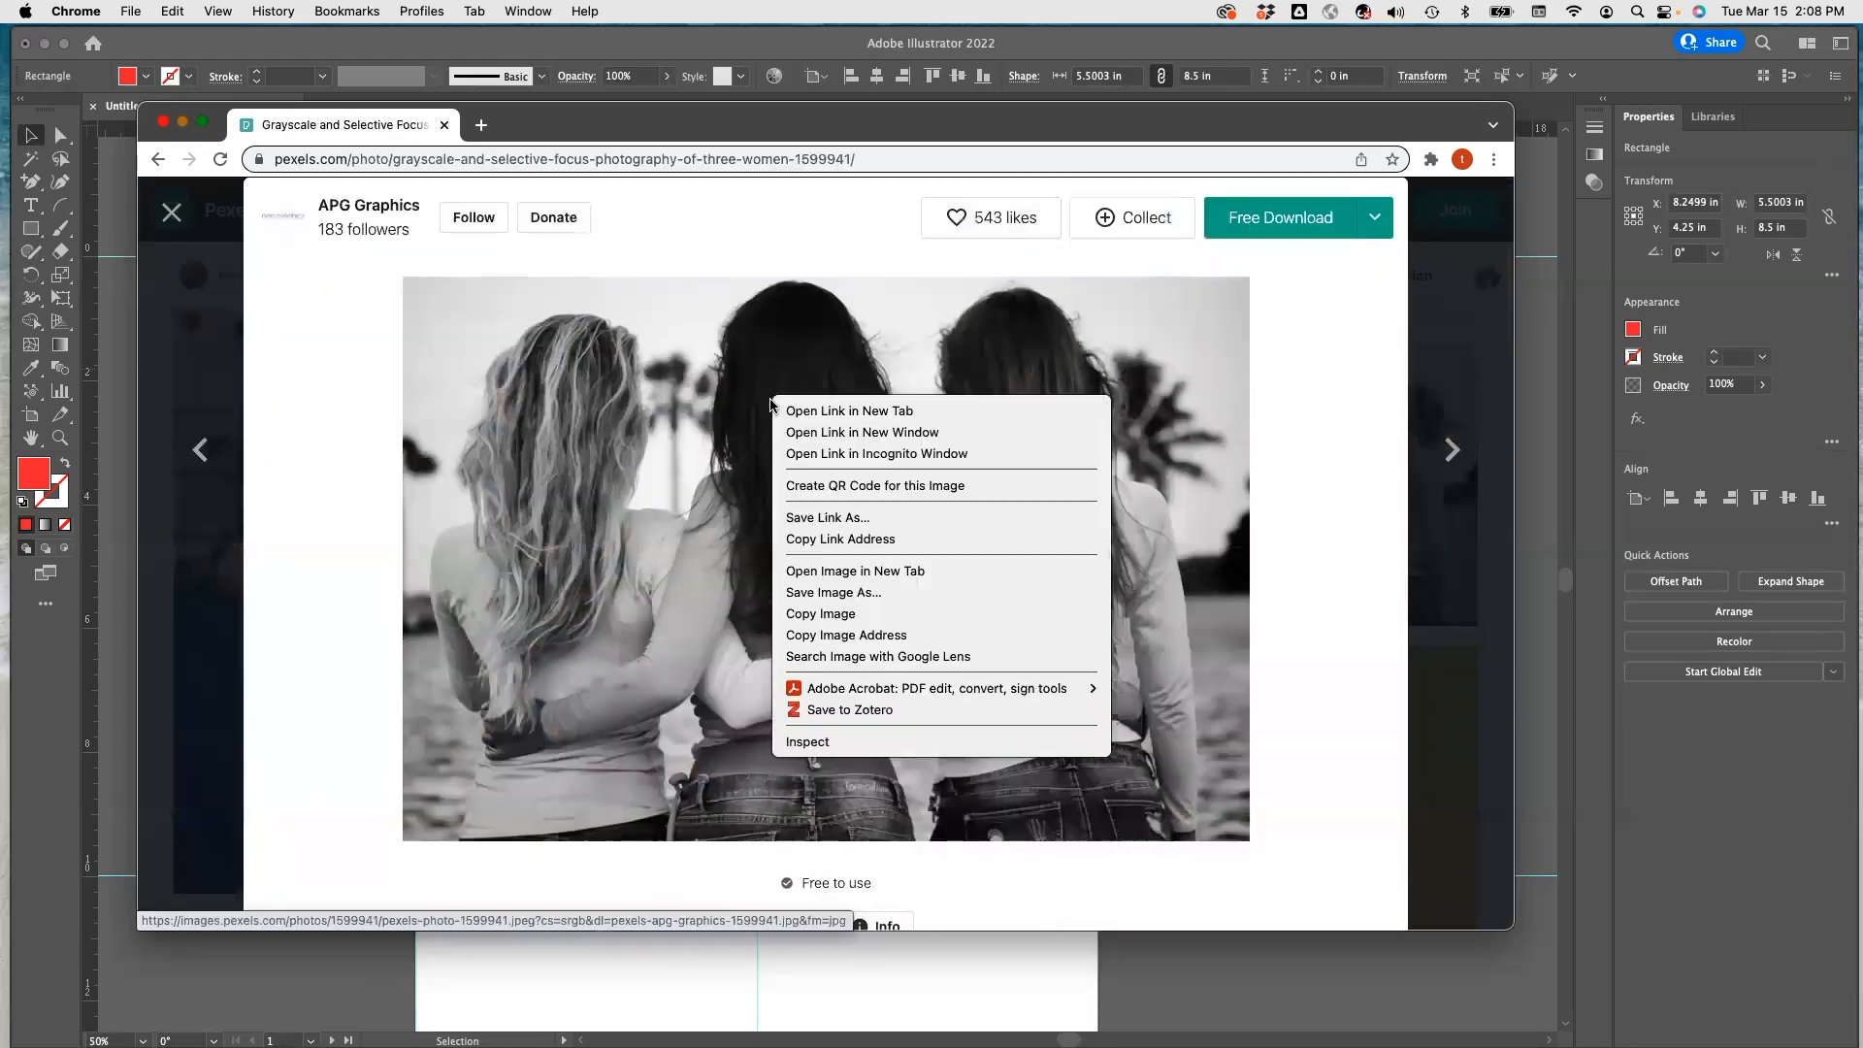
pyautogui.click(821, 614)
# Return to Illustrator and paste the copied photo of the three women into the card document.
pyautogui.click(185, 123)
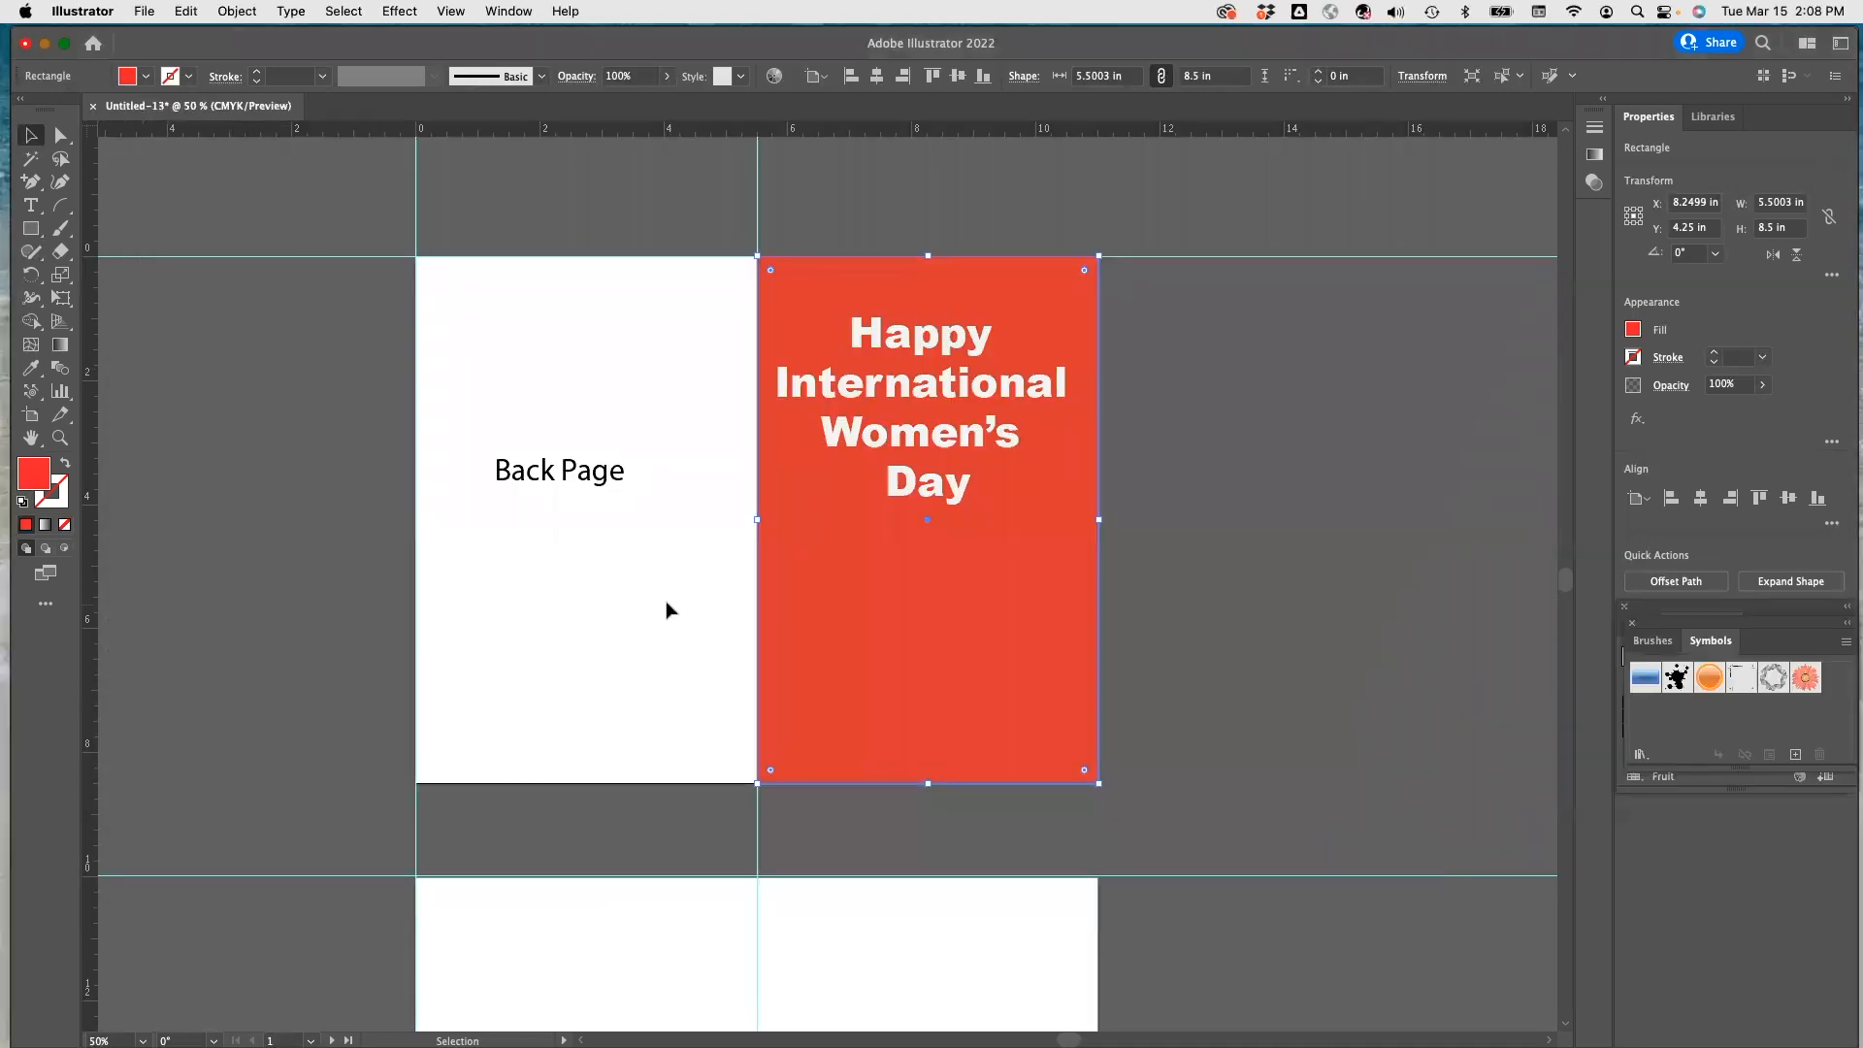
pyautogui.rightClick(671, 607)
pyautogui.press('Escape')
pyautogui.press('super+v')
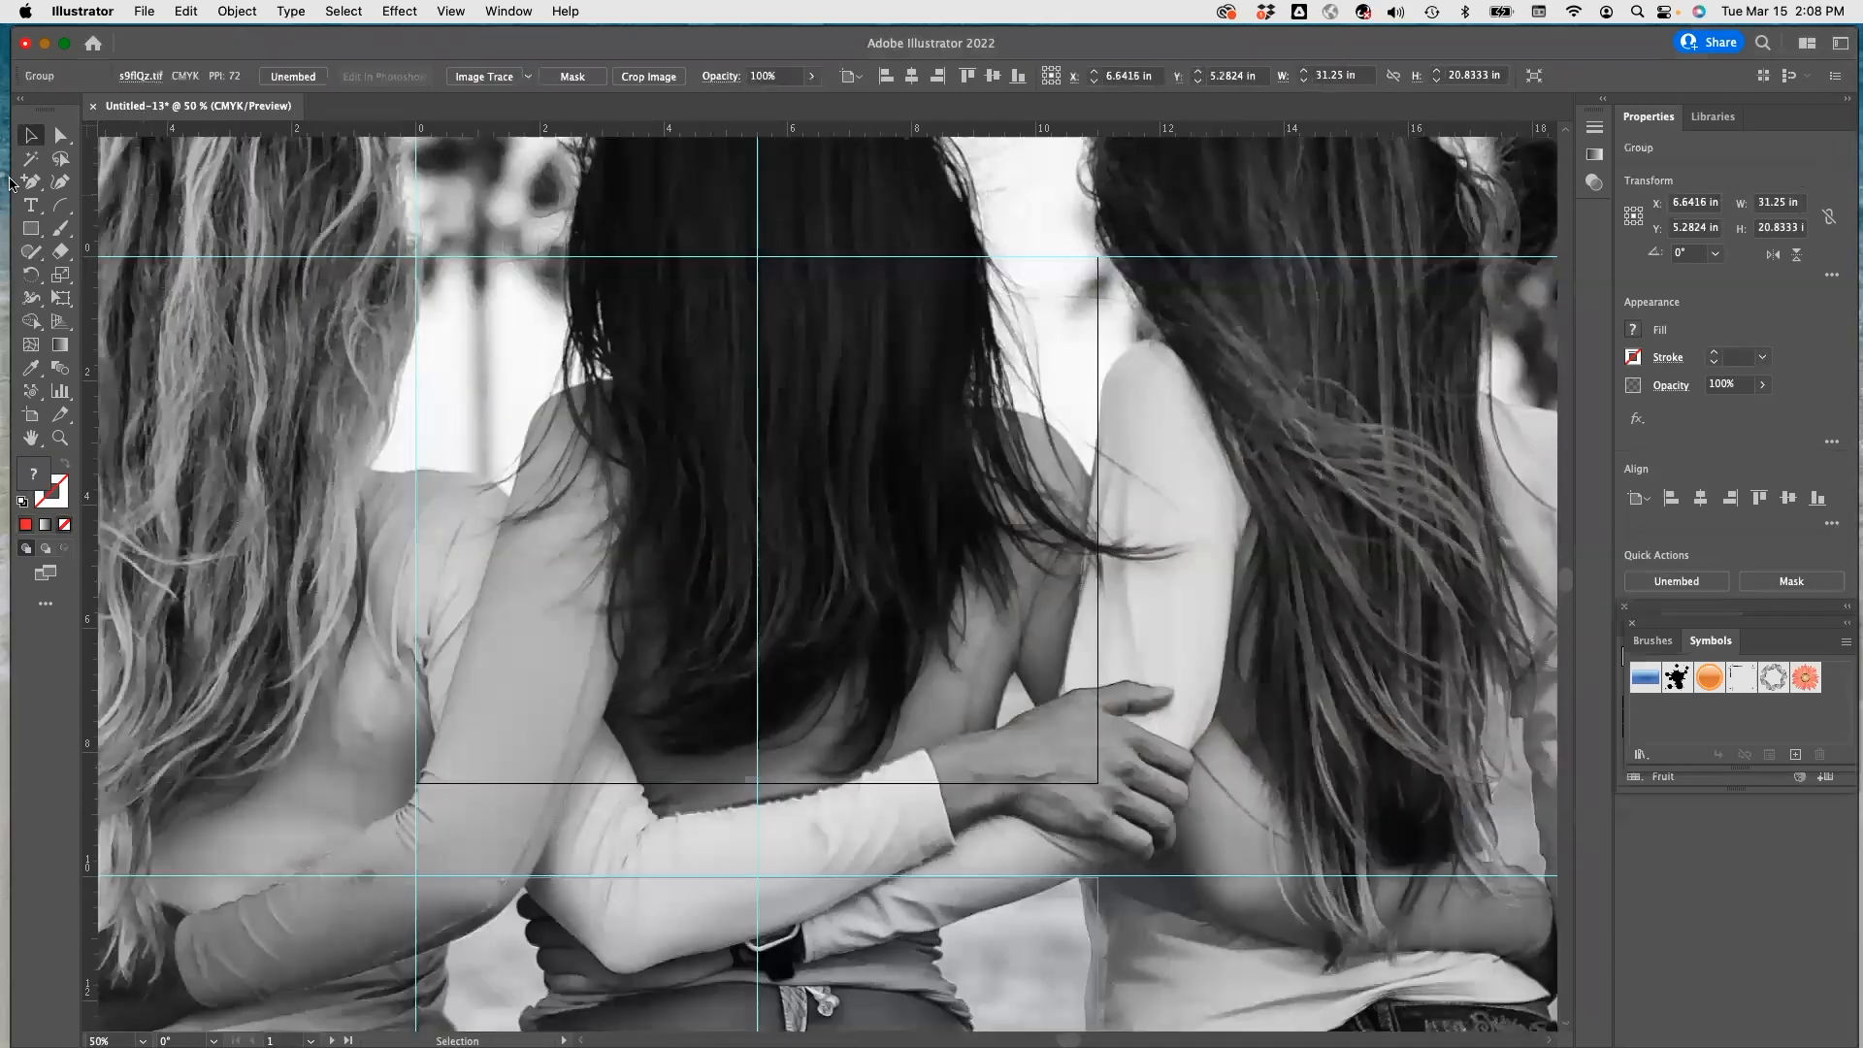
# Scale the photo down to about 4.46 by 3.54 in and center it below the greeting on the front cover.
pyautogui.moveTo(324, 316); pyautogui.dragTo(651, 660)
pyautogui.moveTo(854, 723); pyautogui.dragTo(855, 726)
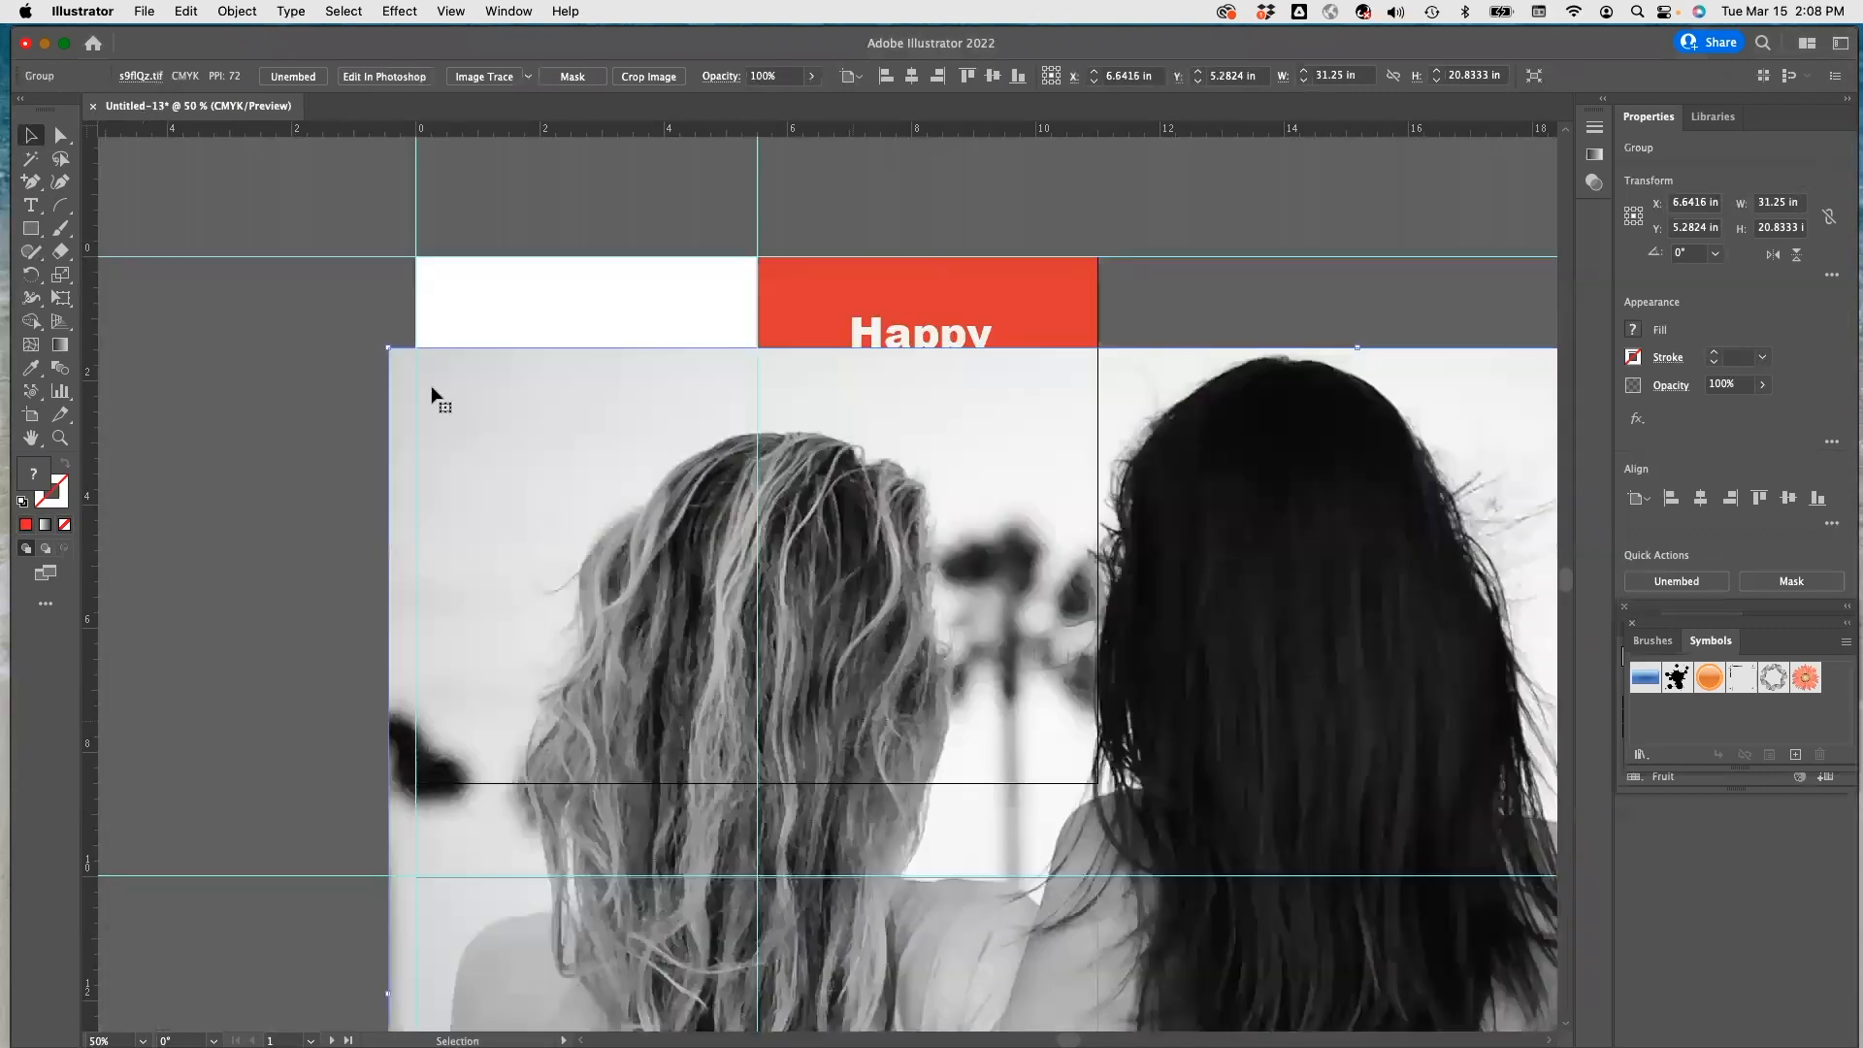
pyautogui.moveTo(390, 348); pyautogui.dragTo(847, 506)
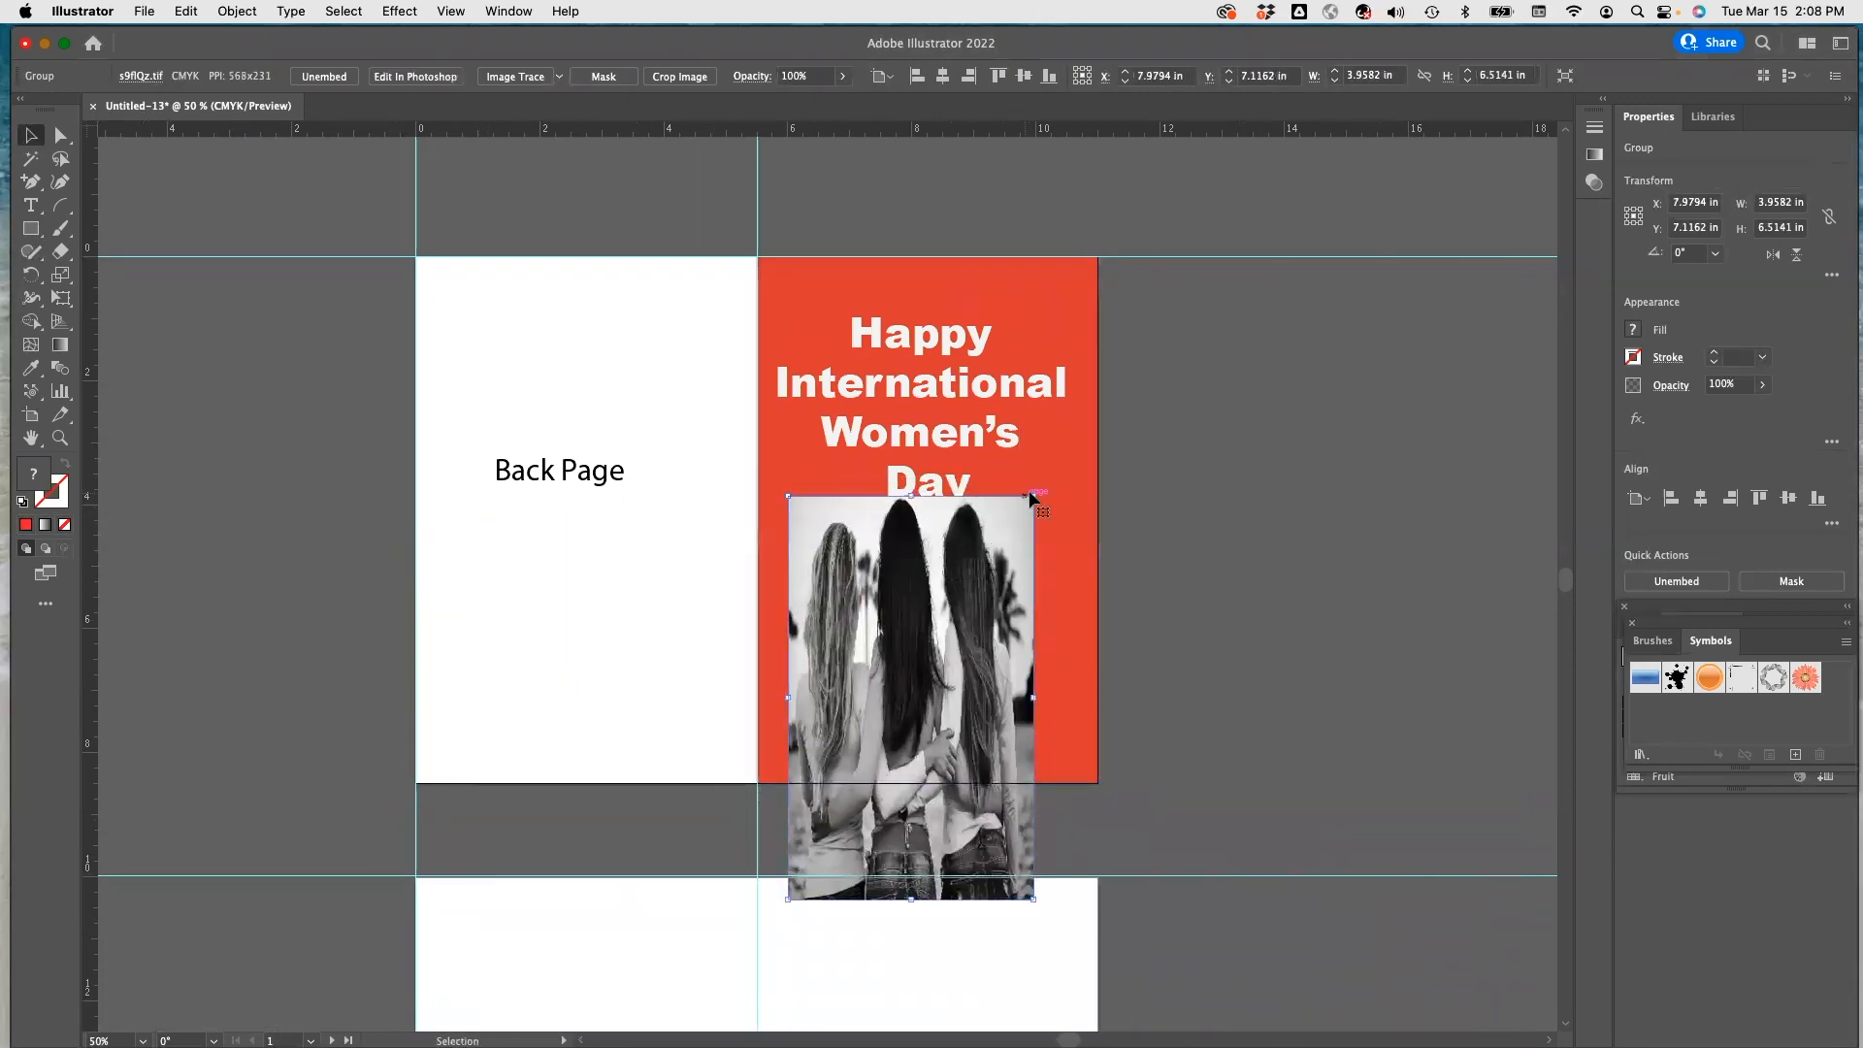
pyautogui.moveTo(1033, 495); pyautogui.dragTo(1066, 679)
pyautogui.moveTo(952, 722); pyautogui.dragTo(952, 584)
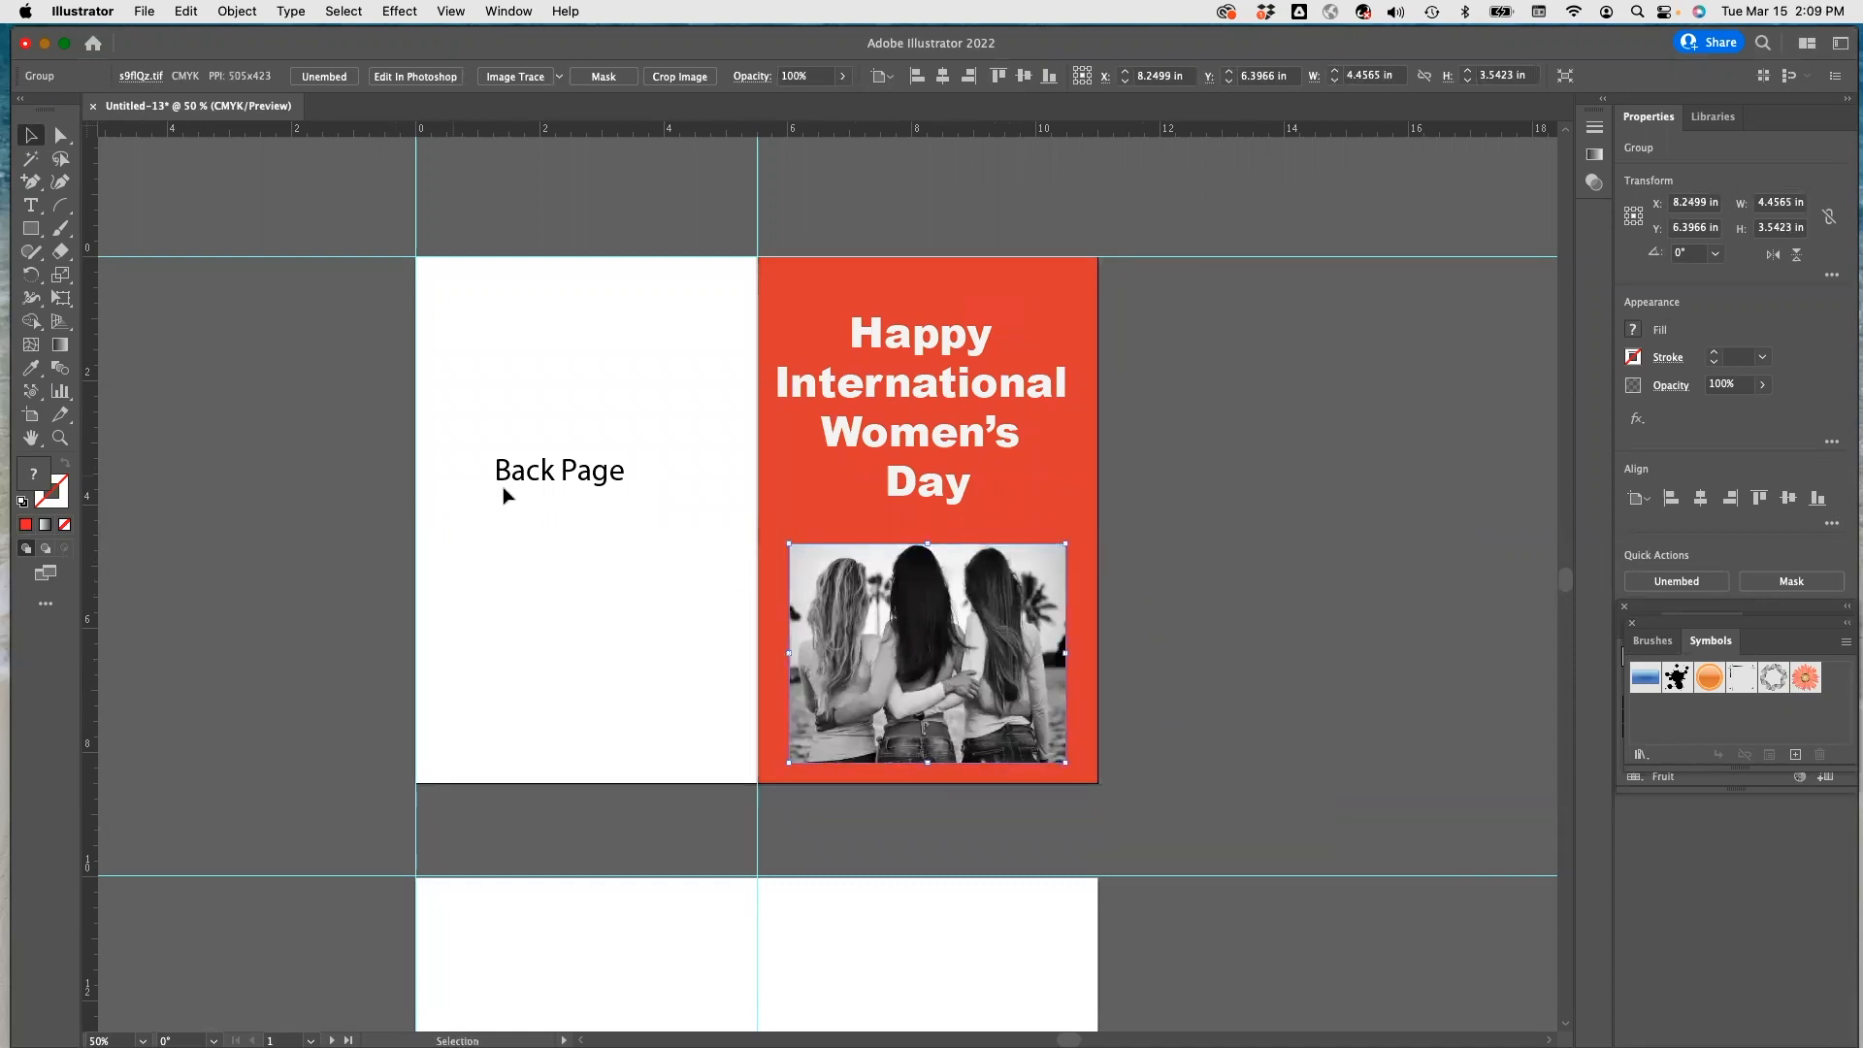
pyautogui.click(613, 471)
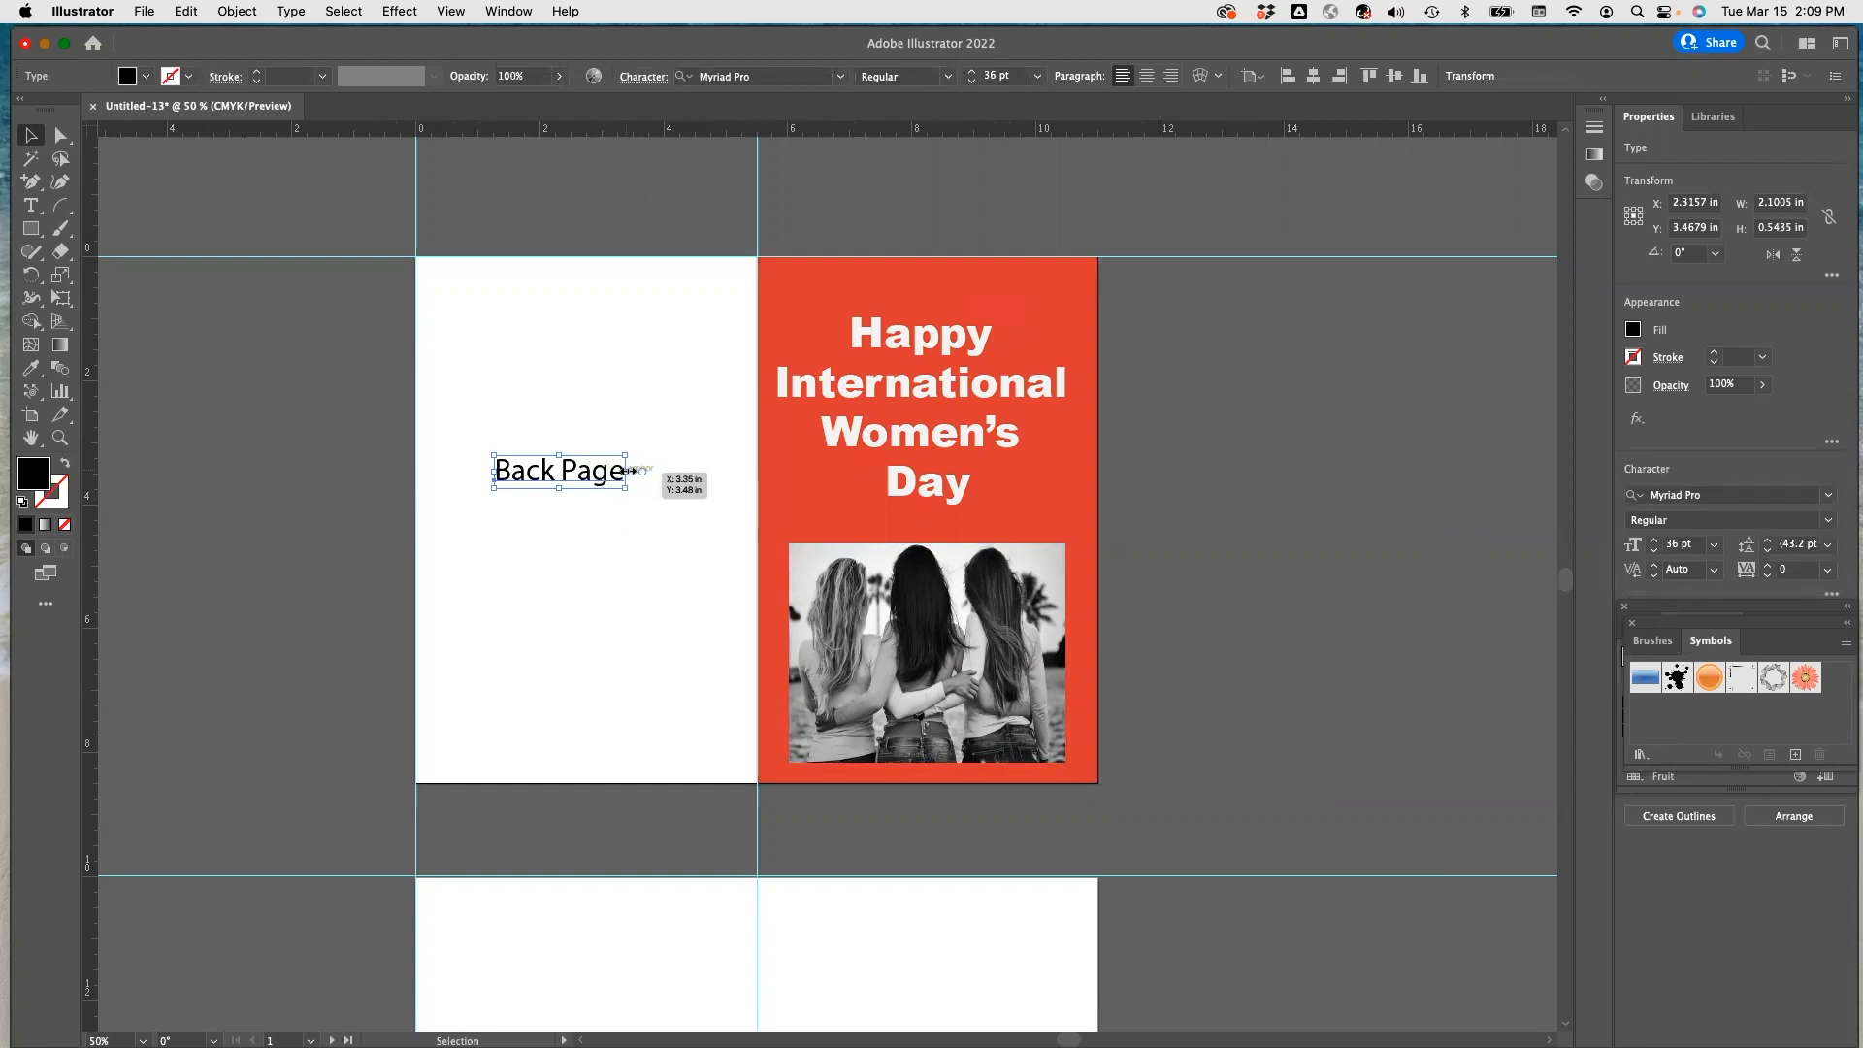
pyautogui.doubleClick(560, 473)
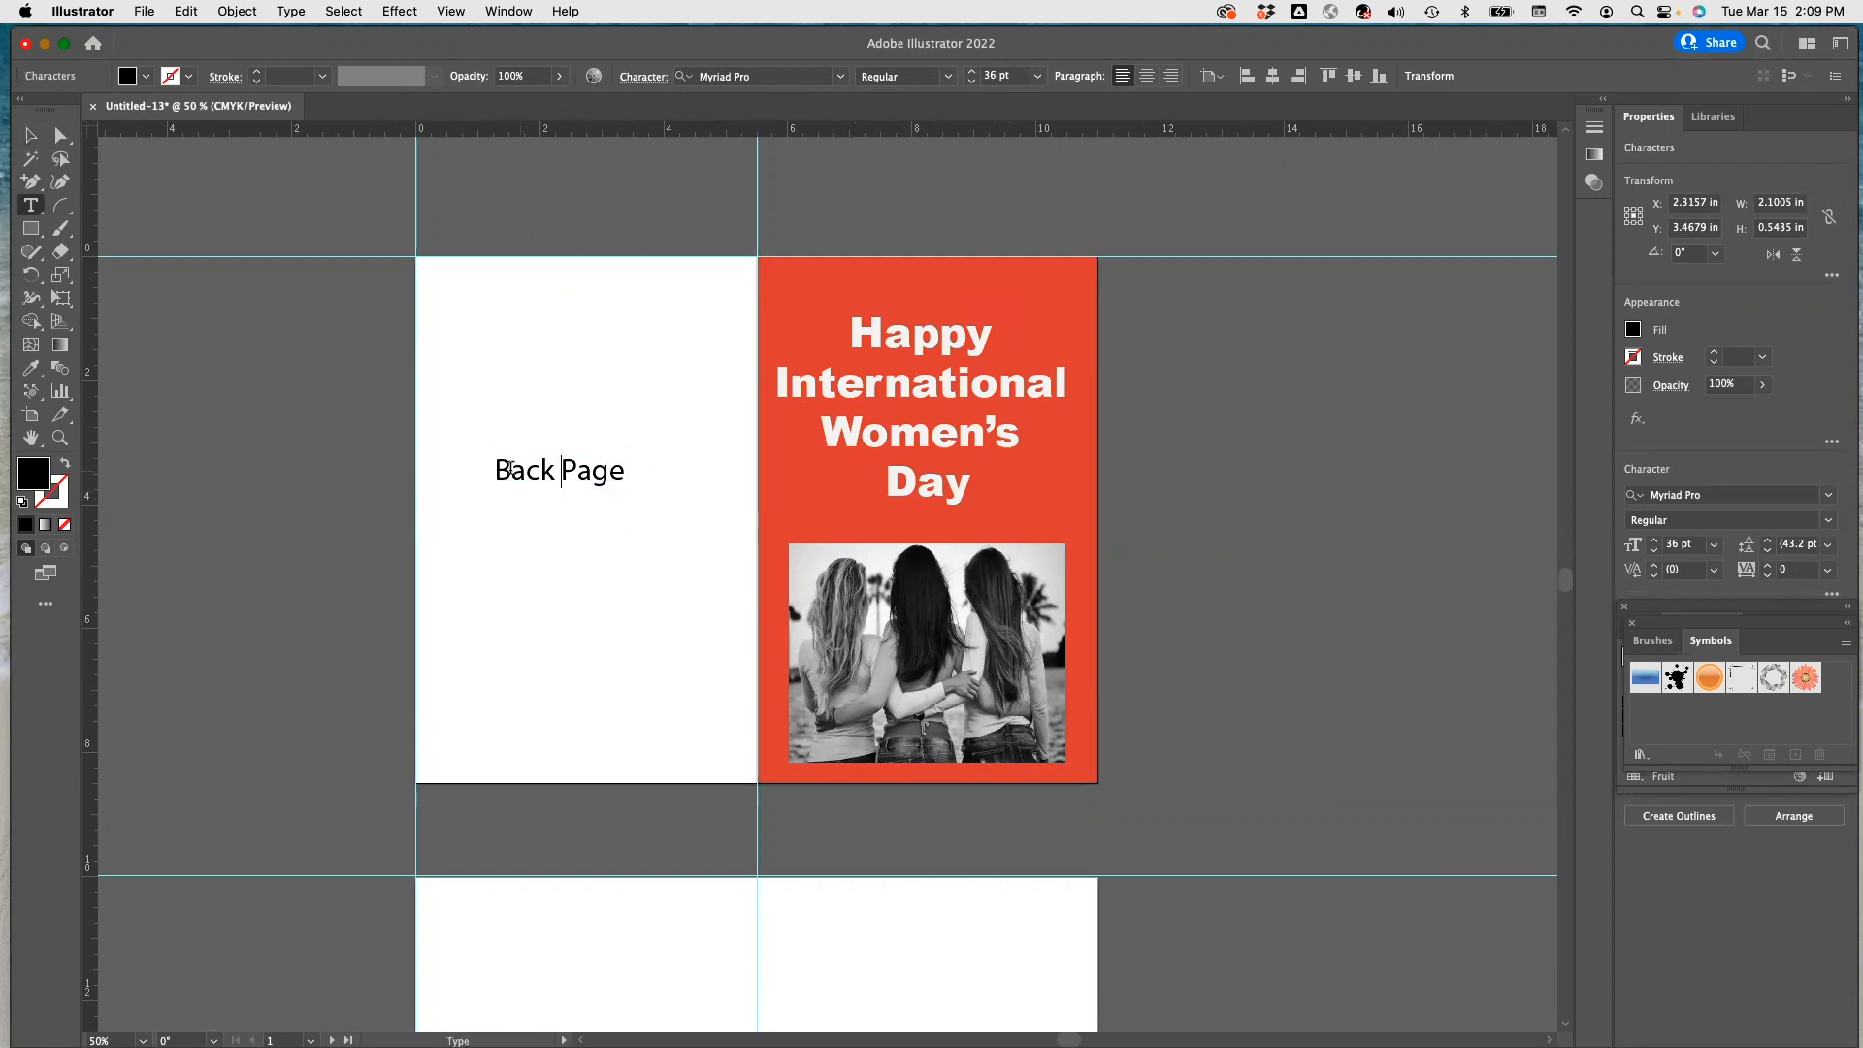
pyautogui.moveTo(502, 470); pyautogui.dragTo(628, 471)
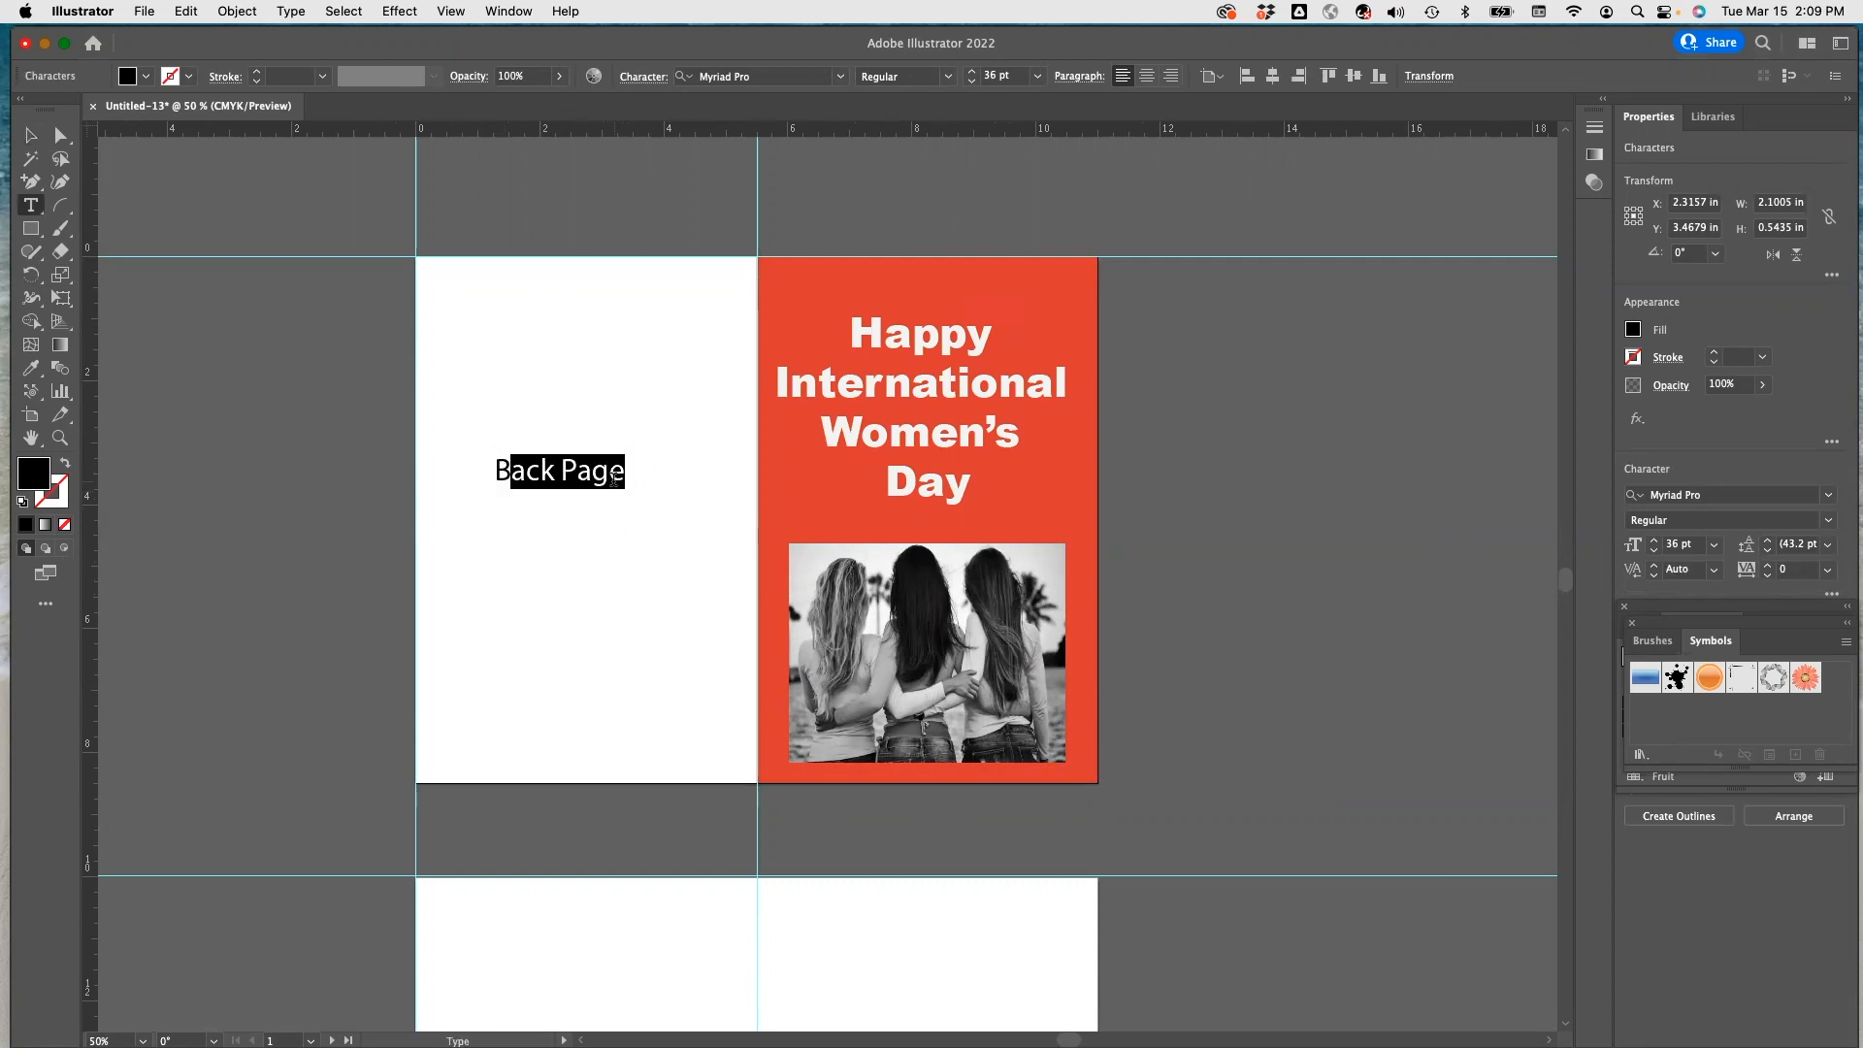
pyautogui.click(594, 513)
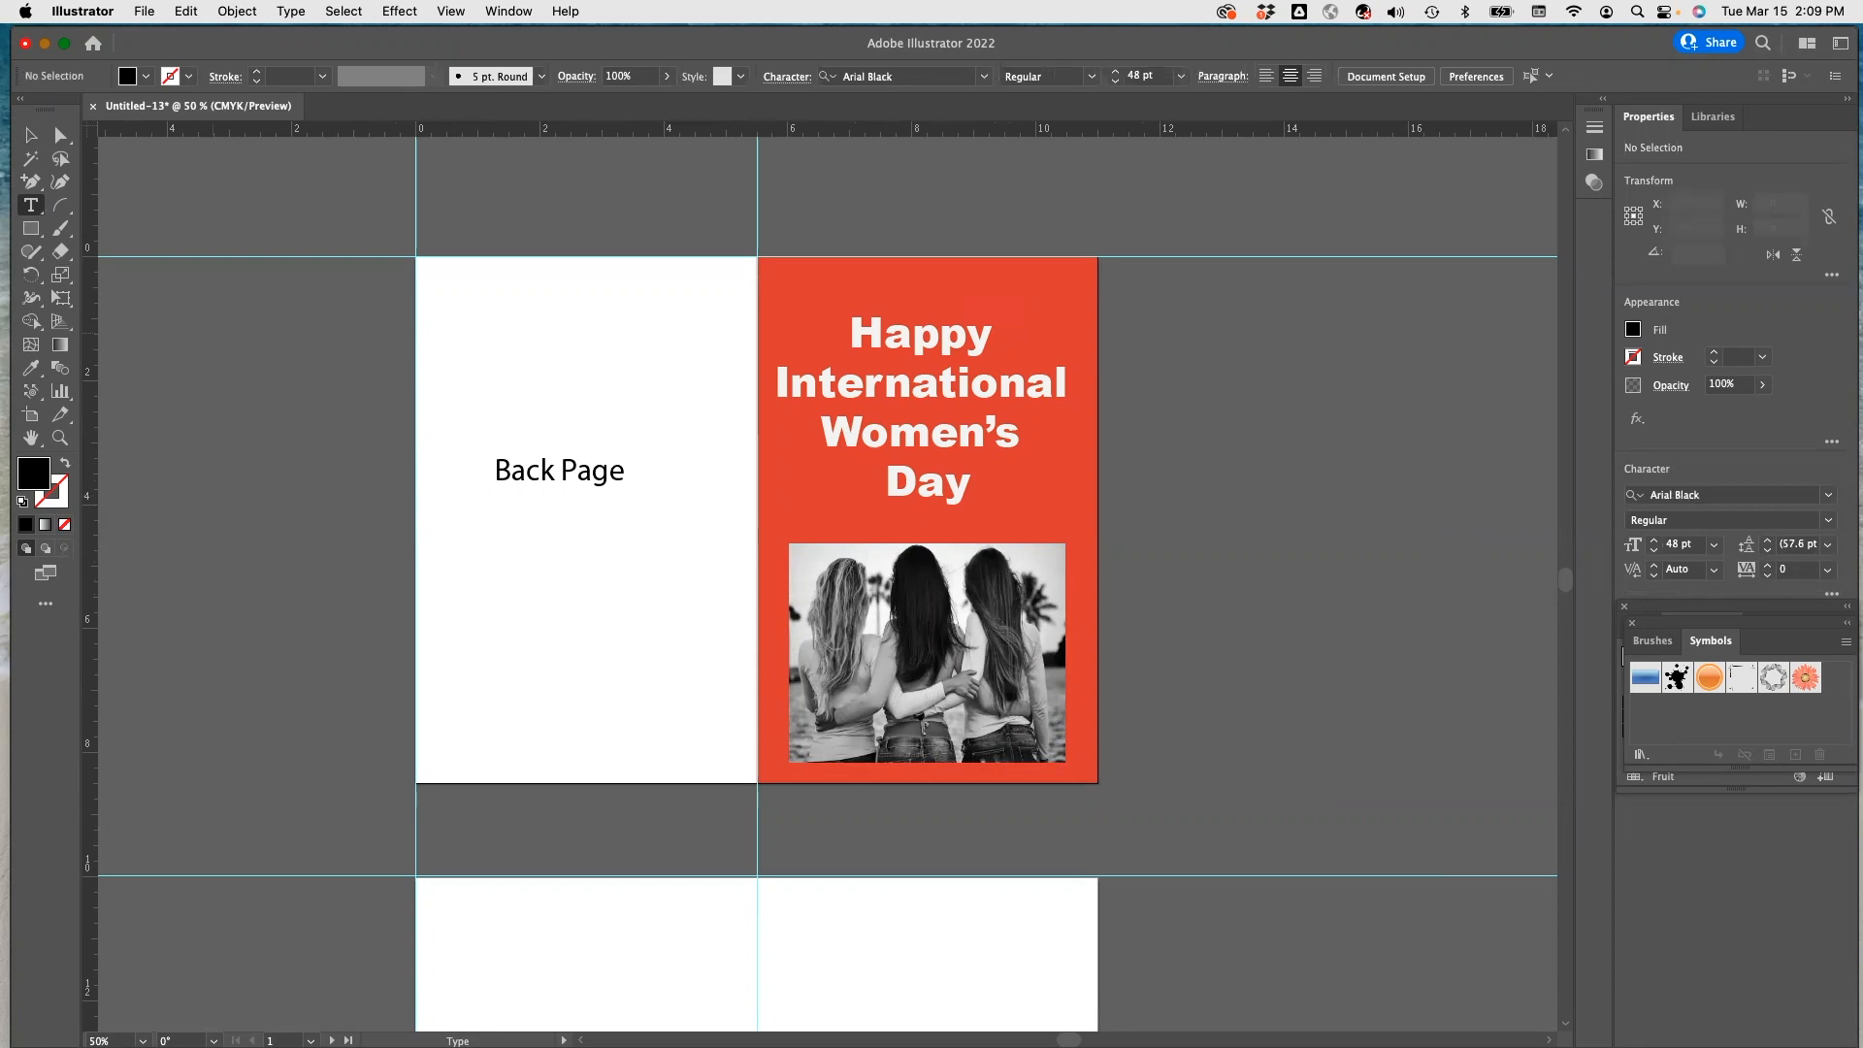
# Switch to Chrome, copy the Youngstown State University logo from the "ysu logo" image results, and return to Illustrator.
pyautogui.moveTo(0, 84); pyautogui.dragTo(310, 84)
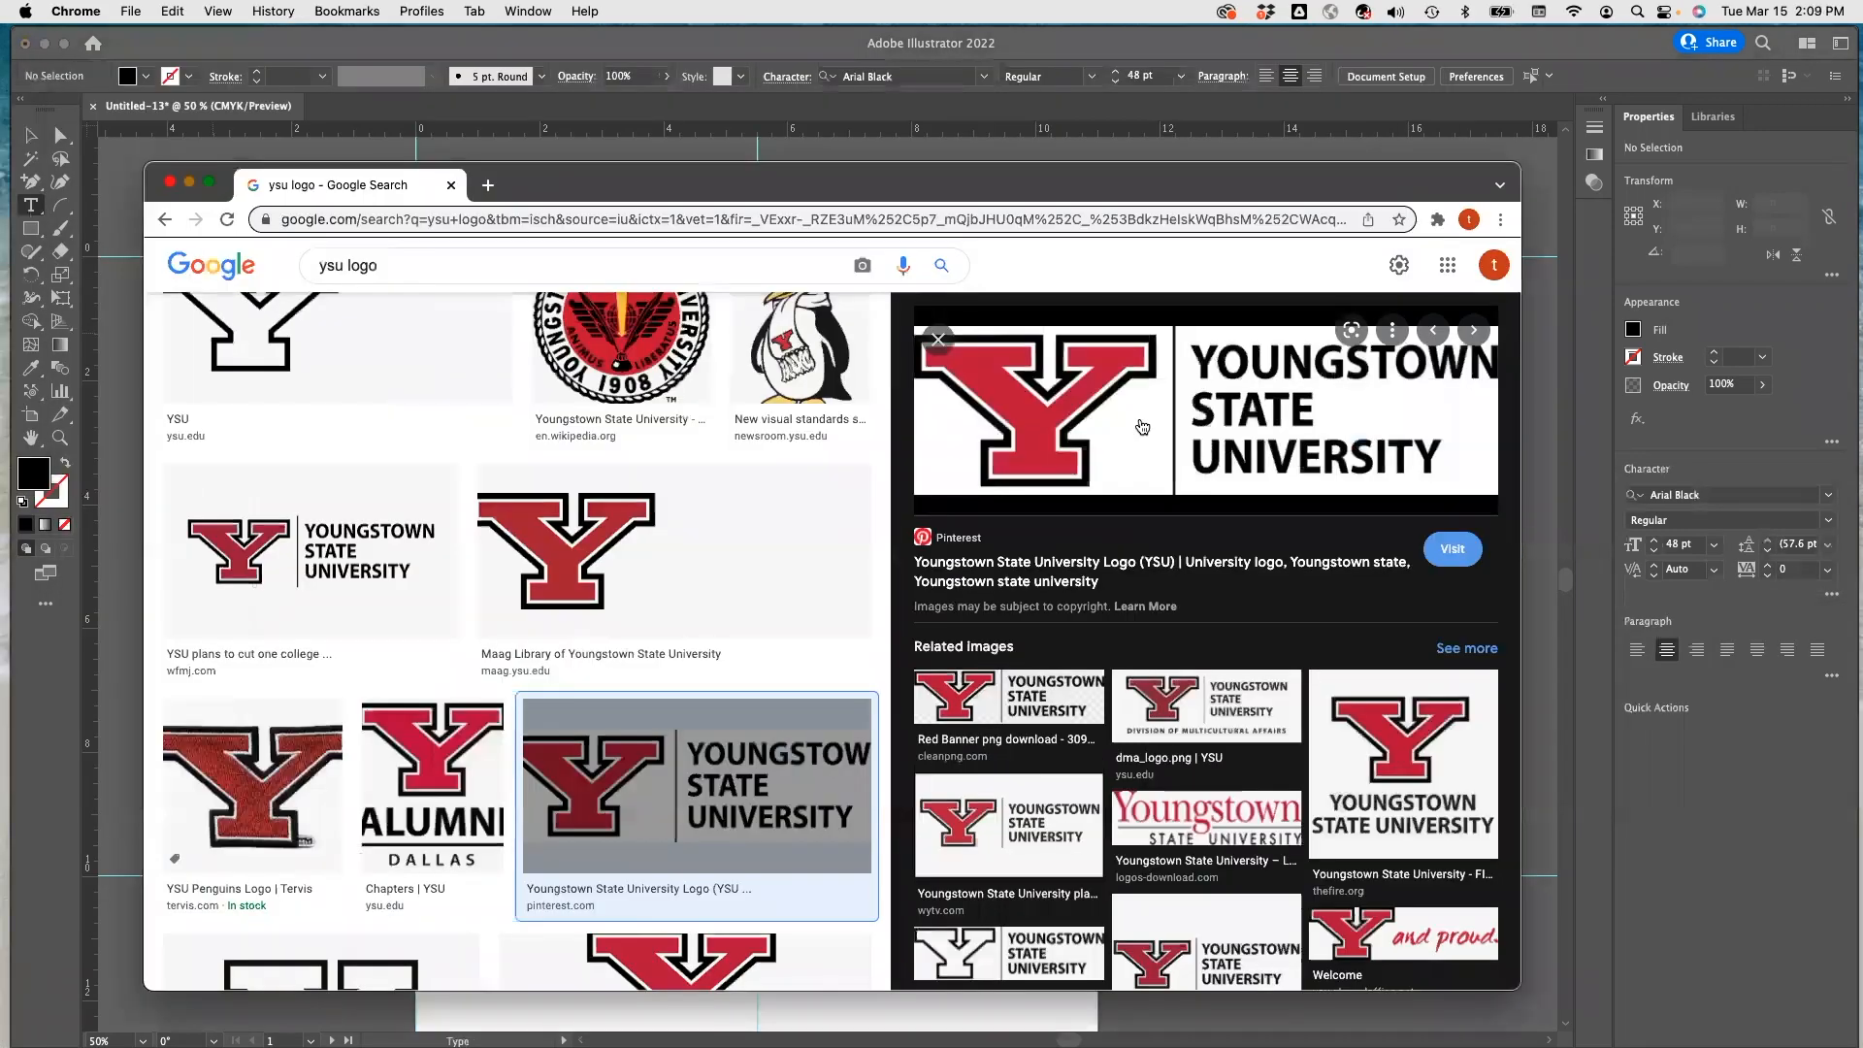
pyautogui.click(1139, 423)
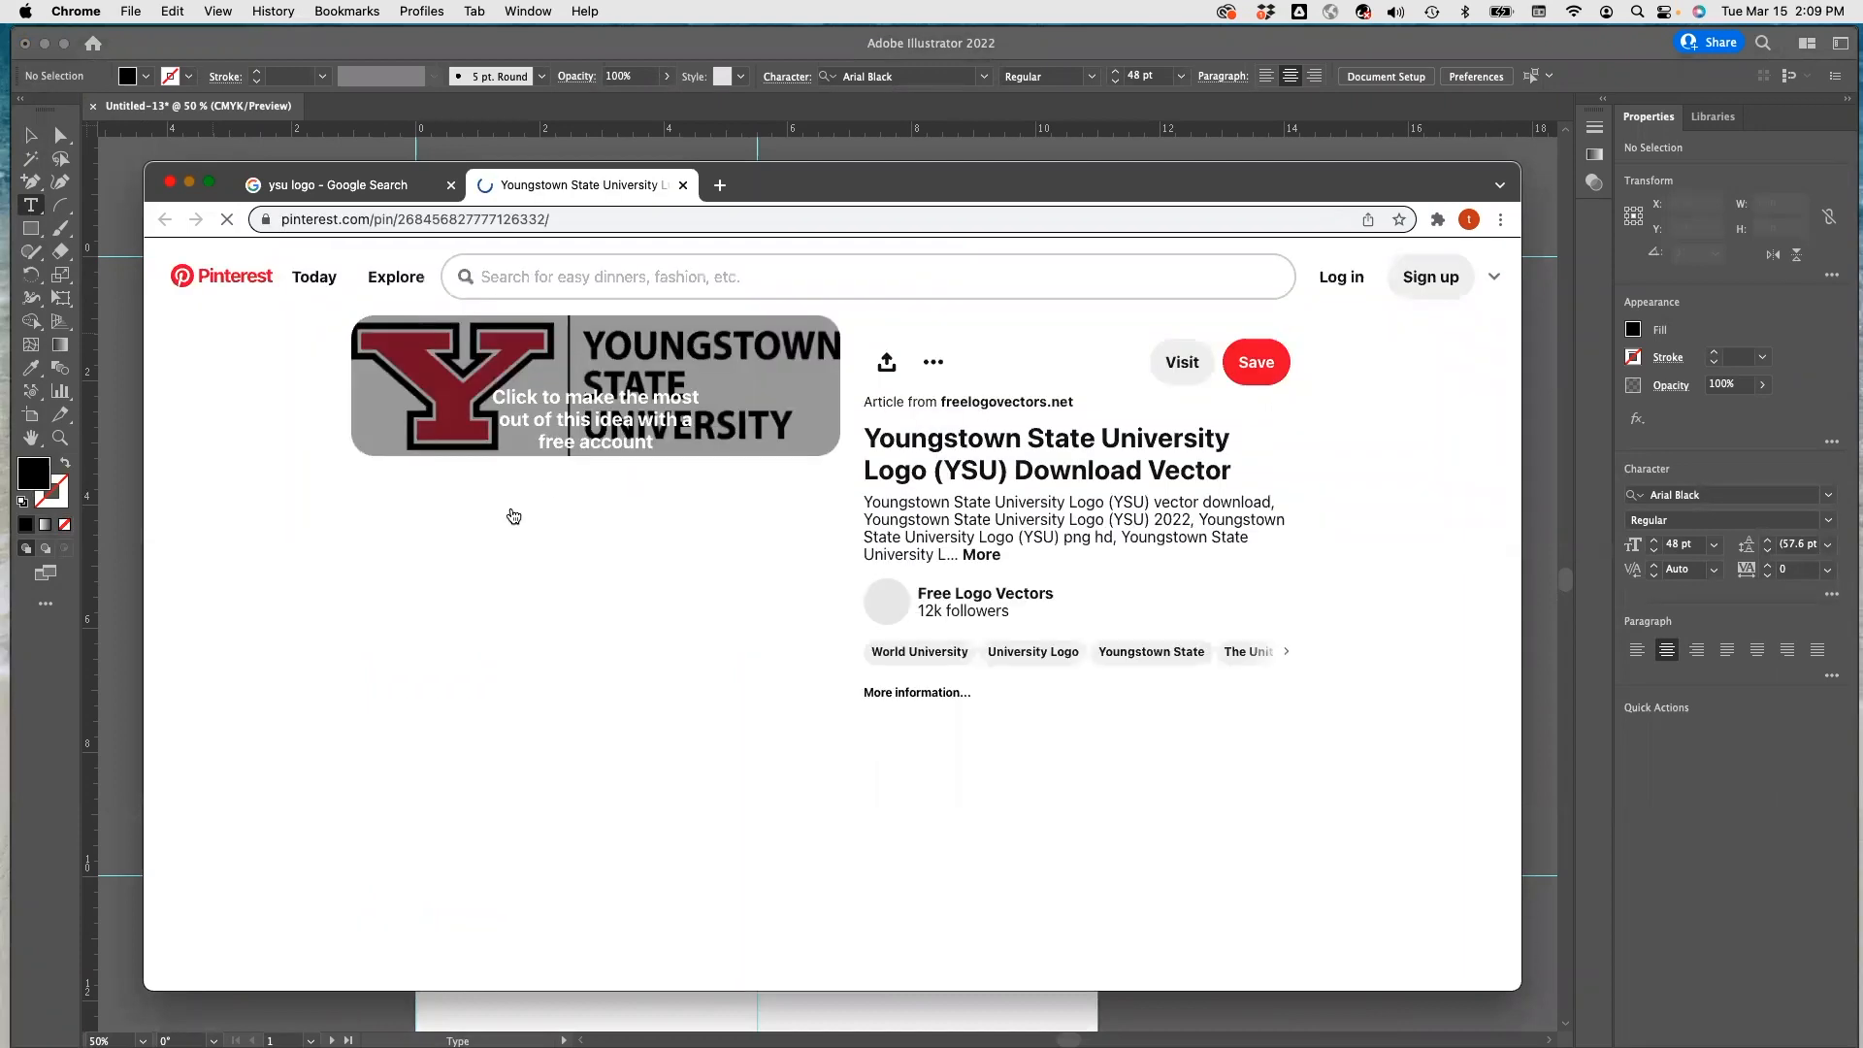
pyautogui.click(388, 184)
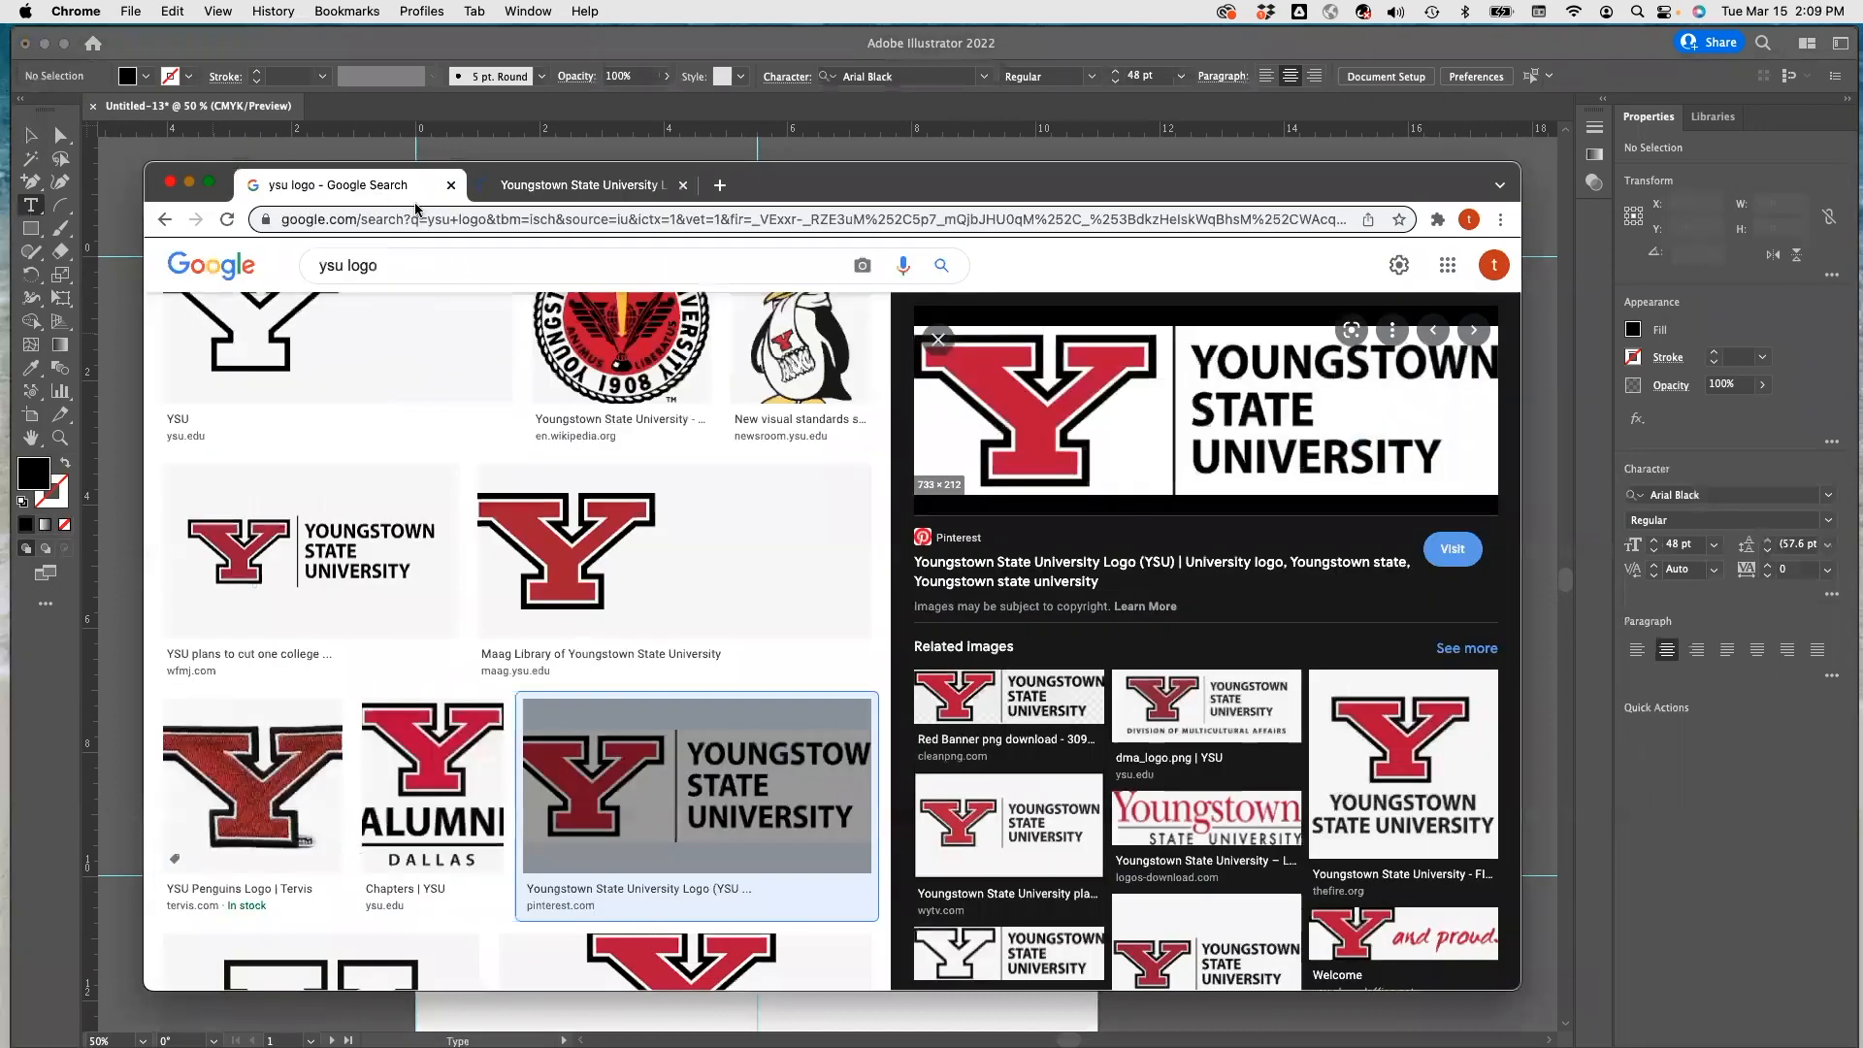
pyautogui.rightClick(1079, 437)
pyautogui.click(1164, 646)
pyautogui.click(189, 184)
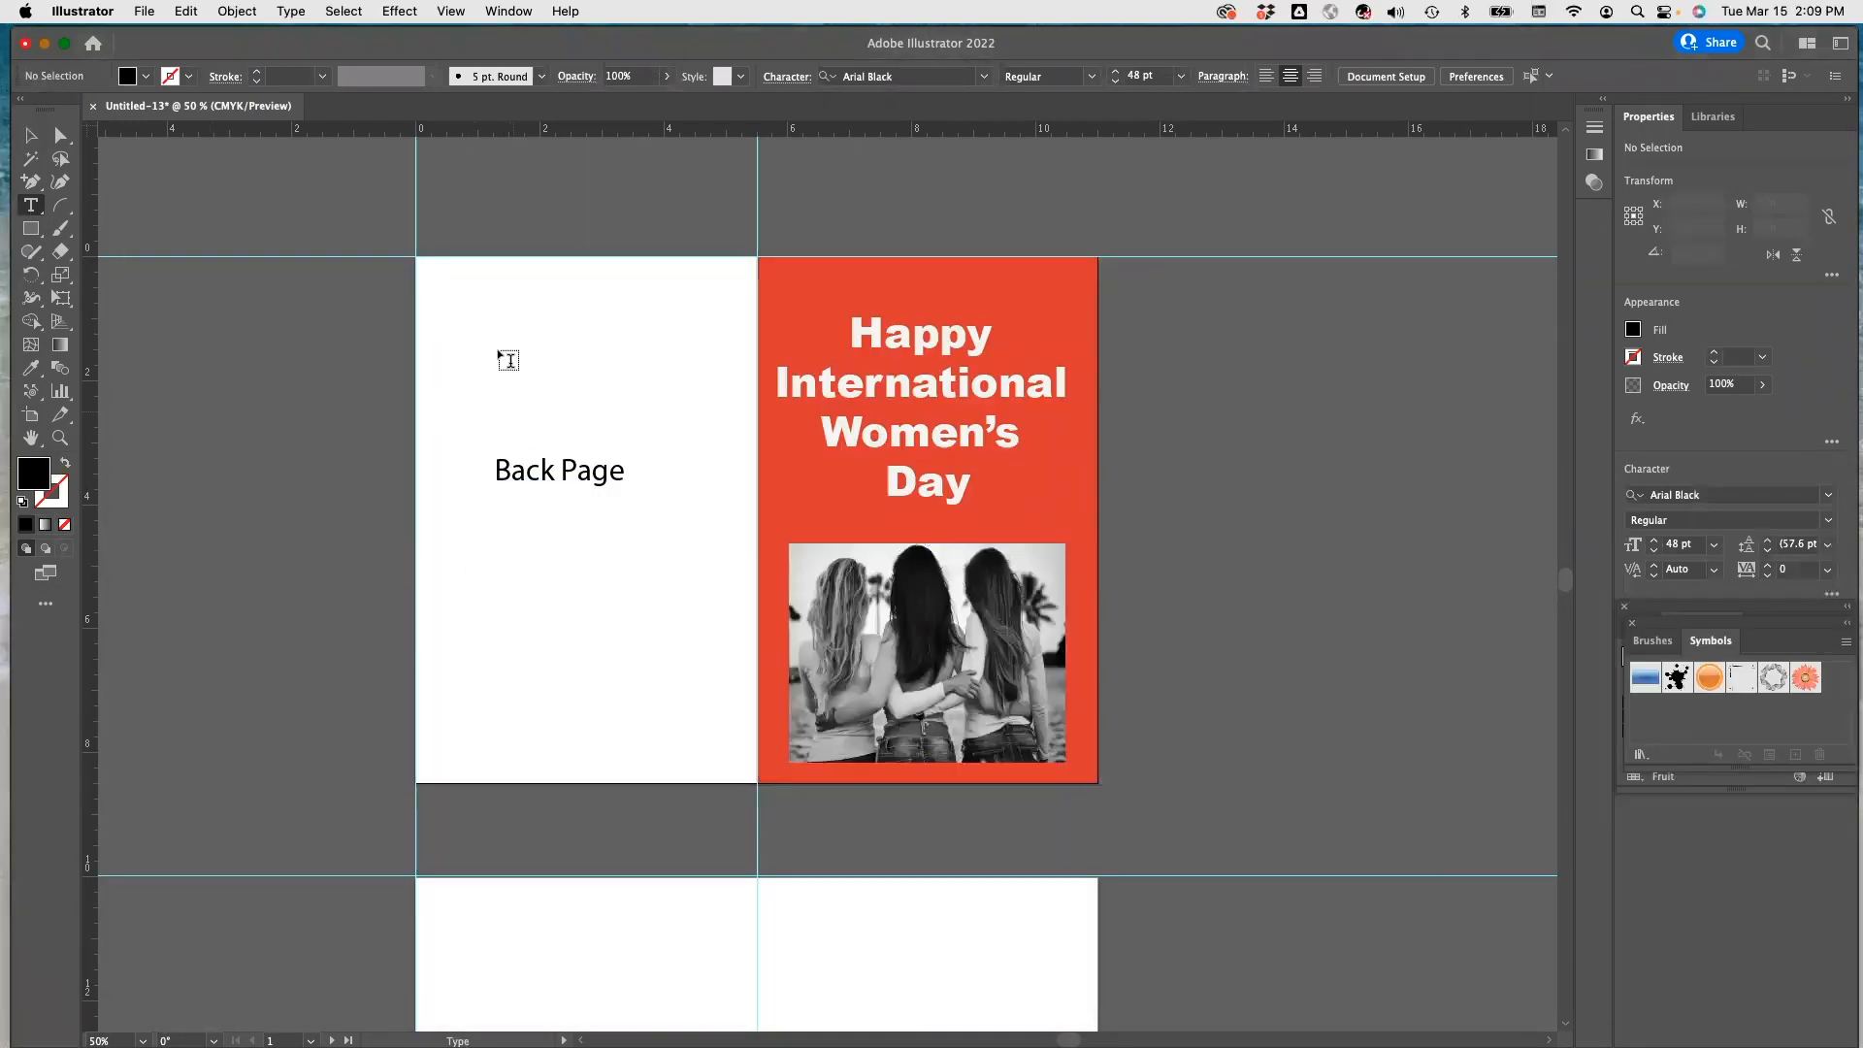
# Paste the university logo, scale it down to about 4.84 by 1.47 in, and place it at the bottom of the back page.
pyautogui.press('super+v')
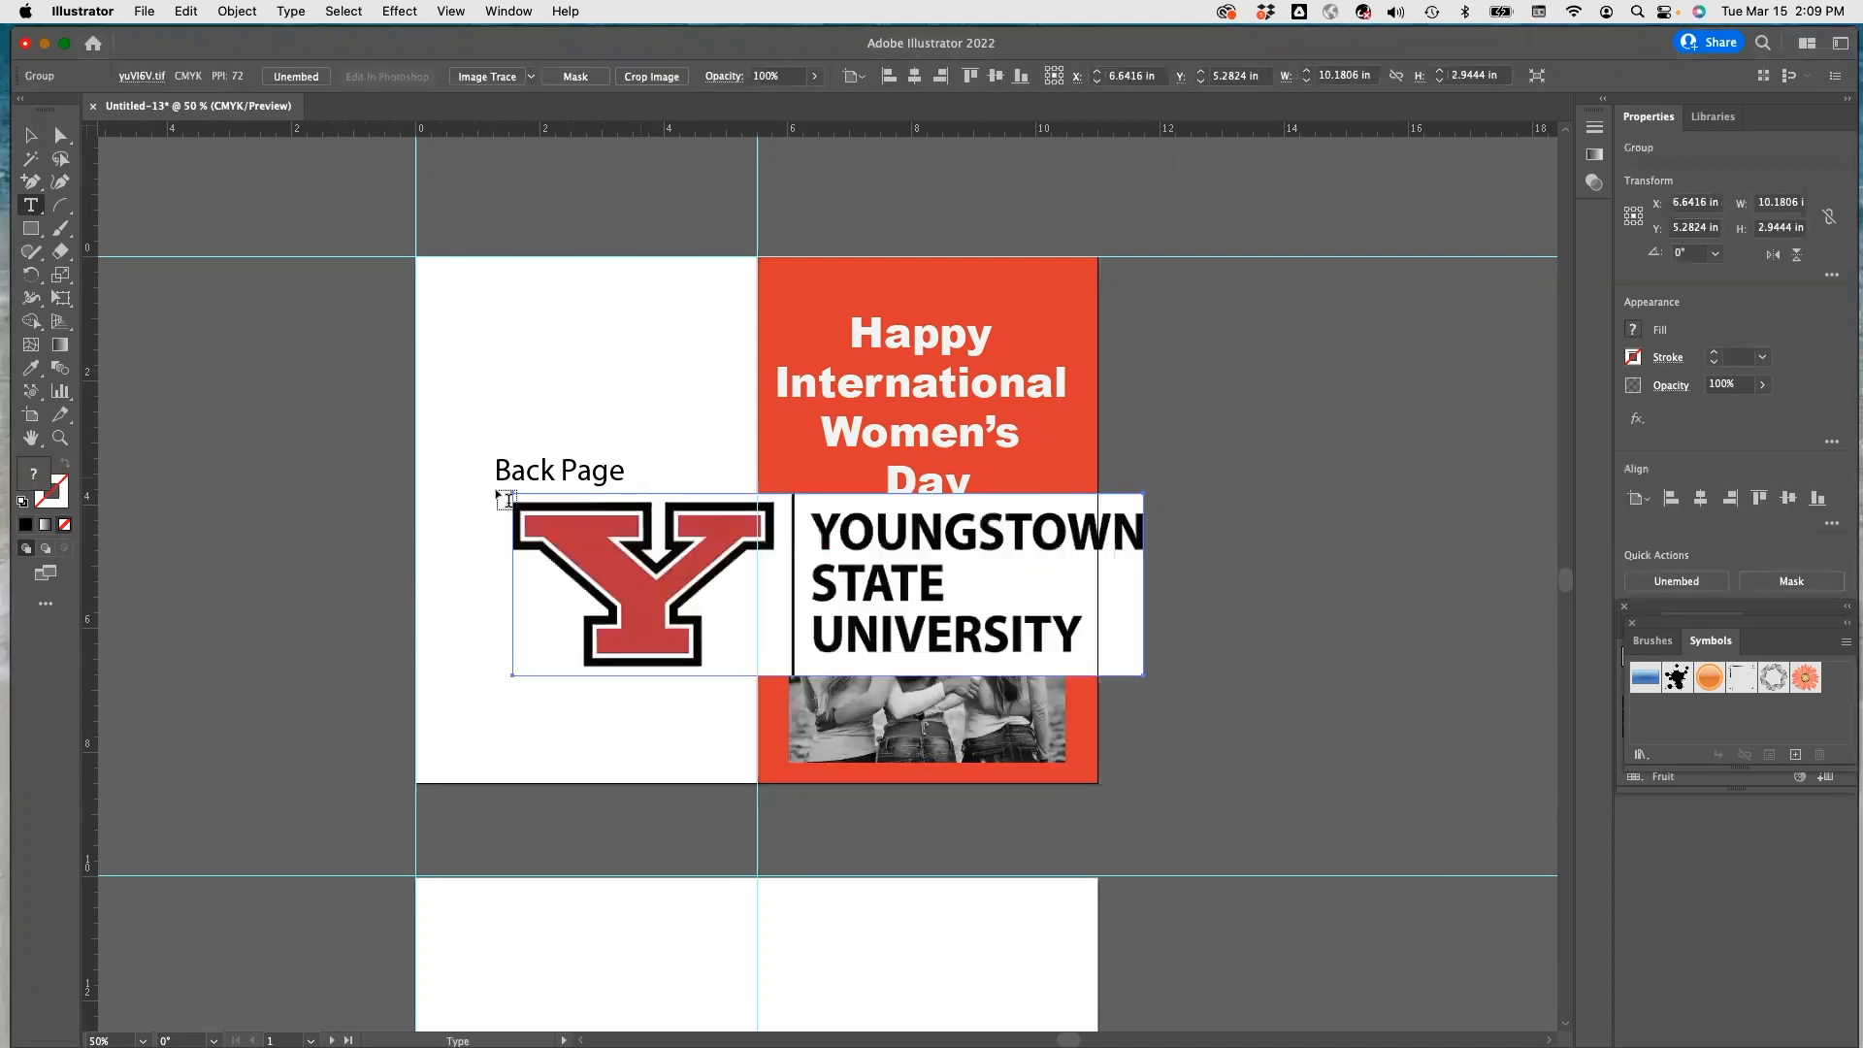
pyautogui.press('v')
pyautogui.moveTo(512, 494); pyautogui.dragTo(843, 584)
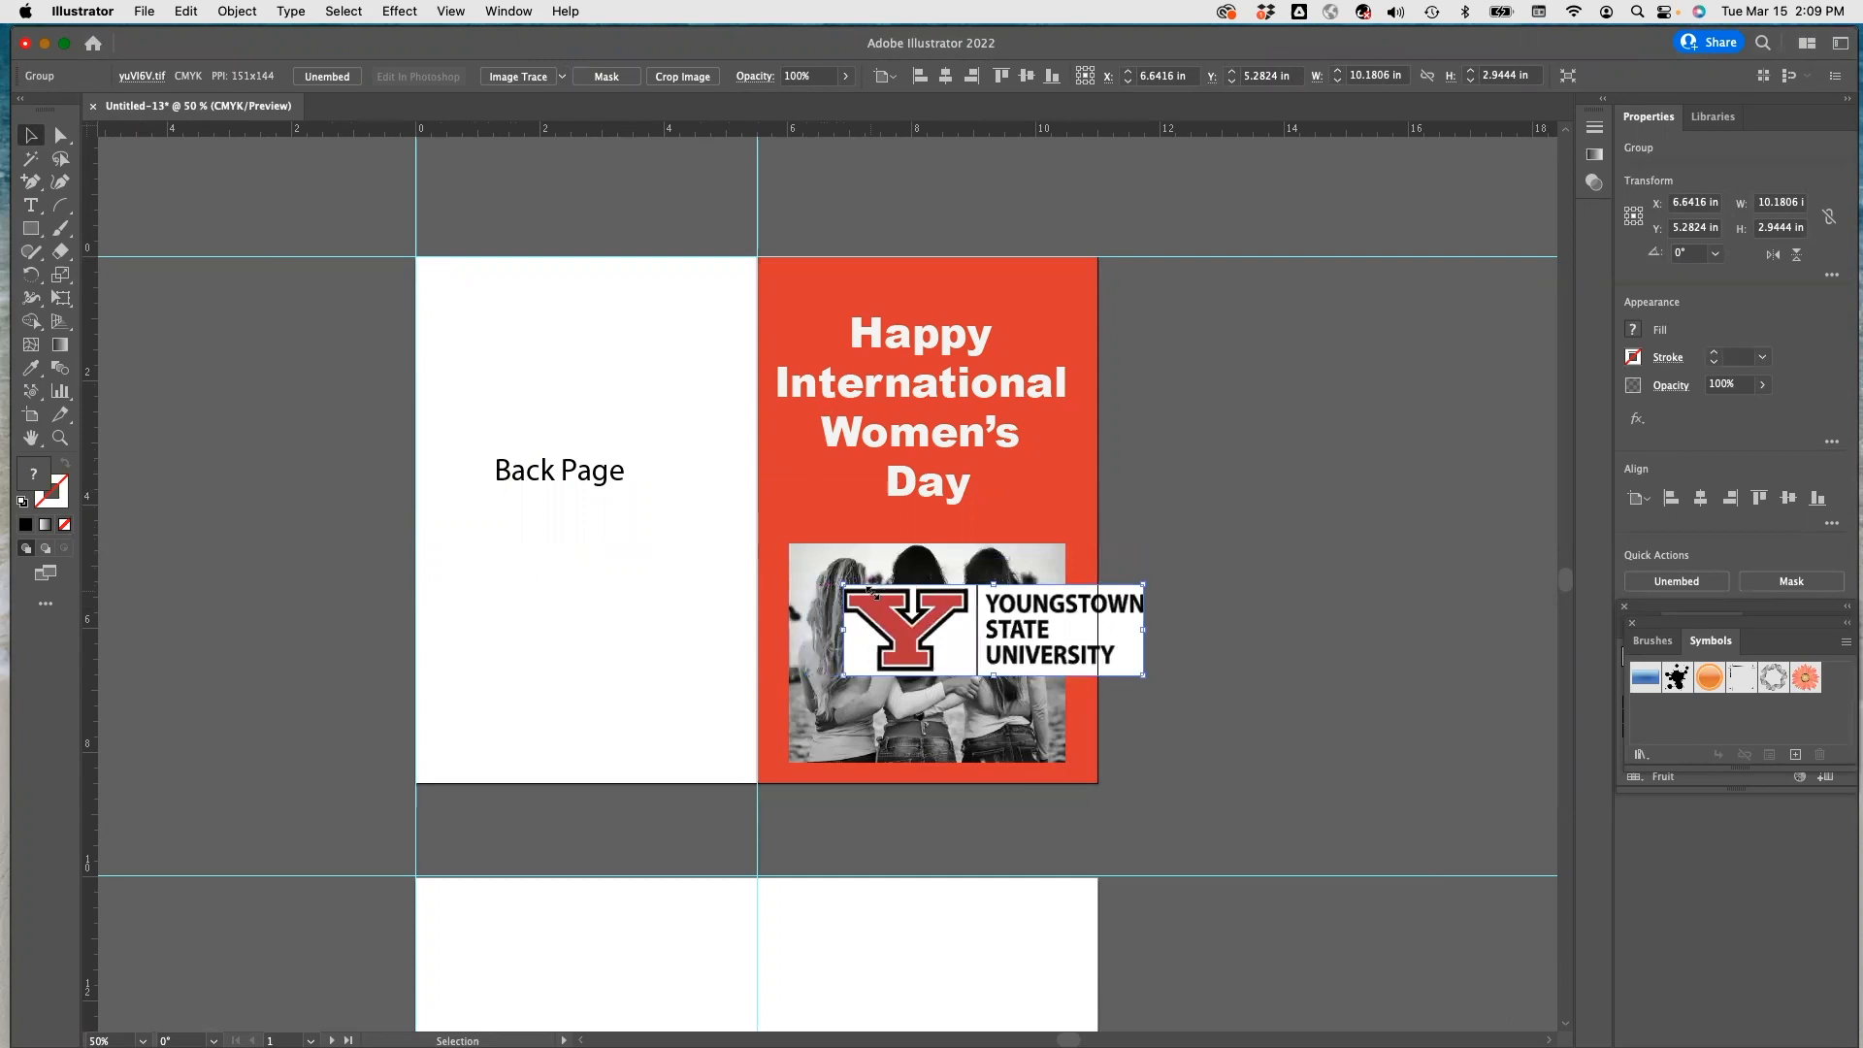
pyautogui.moveTo(964, 640); pyautogui.dragTo(571, 730)
# Delete the "Back Page" placeholder text and move the university logo slightly up from the page's bottom edge.
pyautogui.moveTo(578, 473)
pyautogui.mouseDown()
pyautogui.moveTo(615, 482)
pyautogui.moveTo(584, 482)
pyautogui.mouseUp()
pyautogui.click(584, 483)
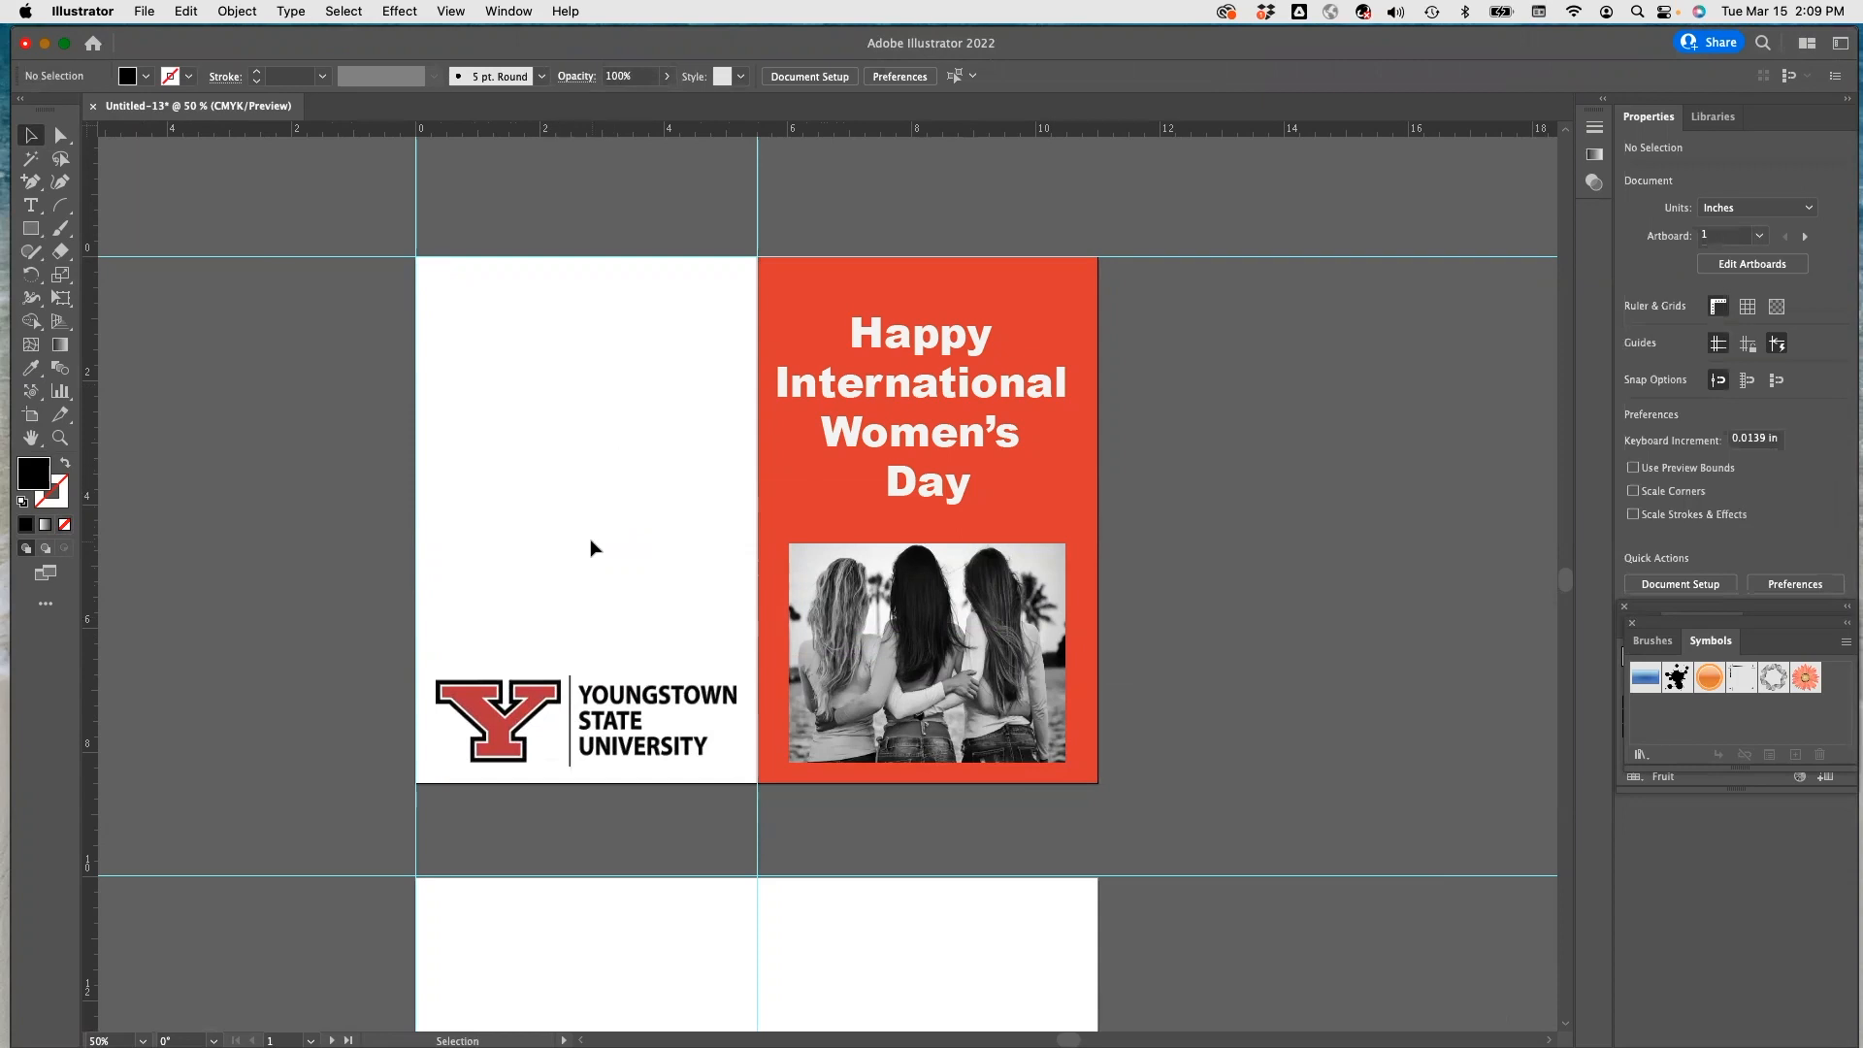
pyautogui.moveTo(562, 705); pyautogui.dragTo(533, 670)
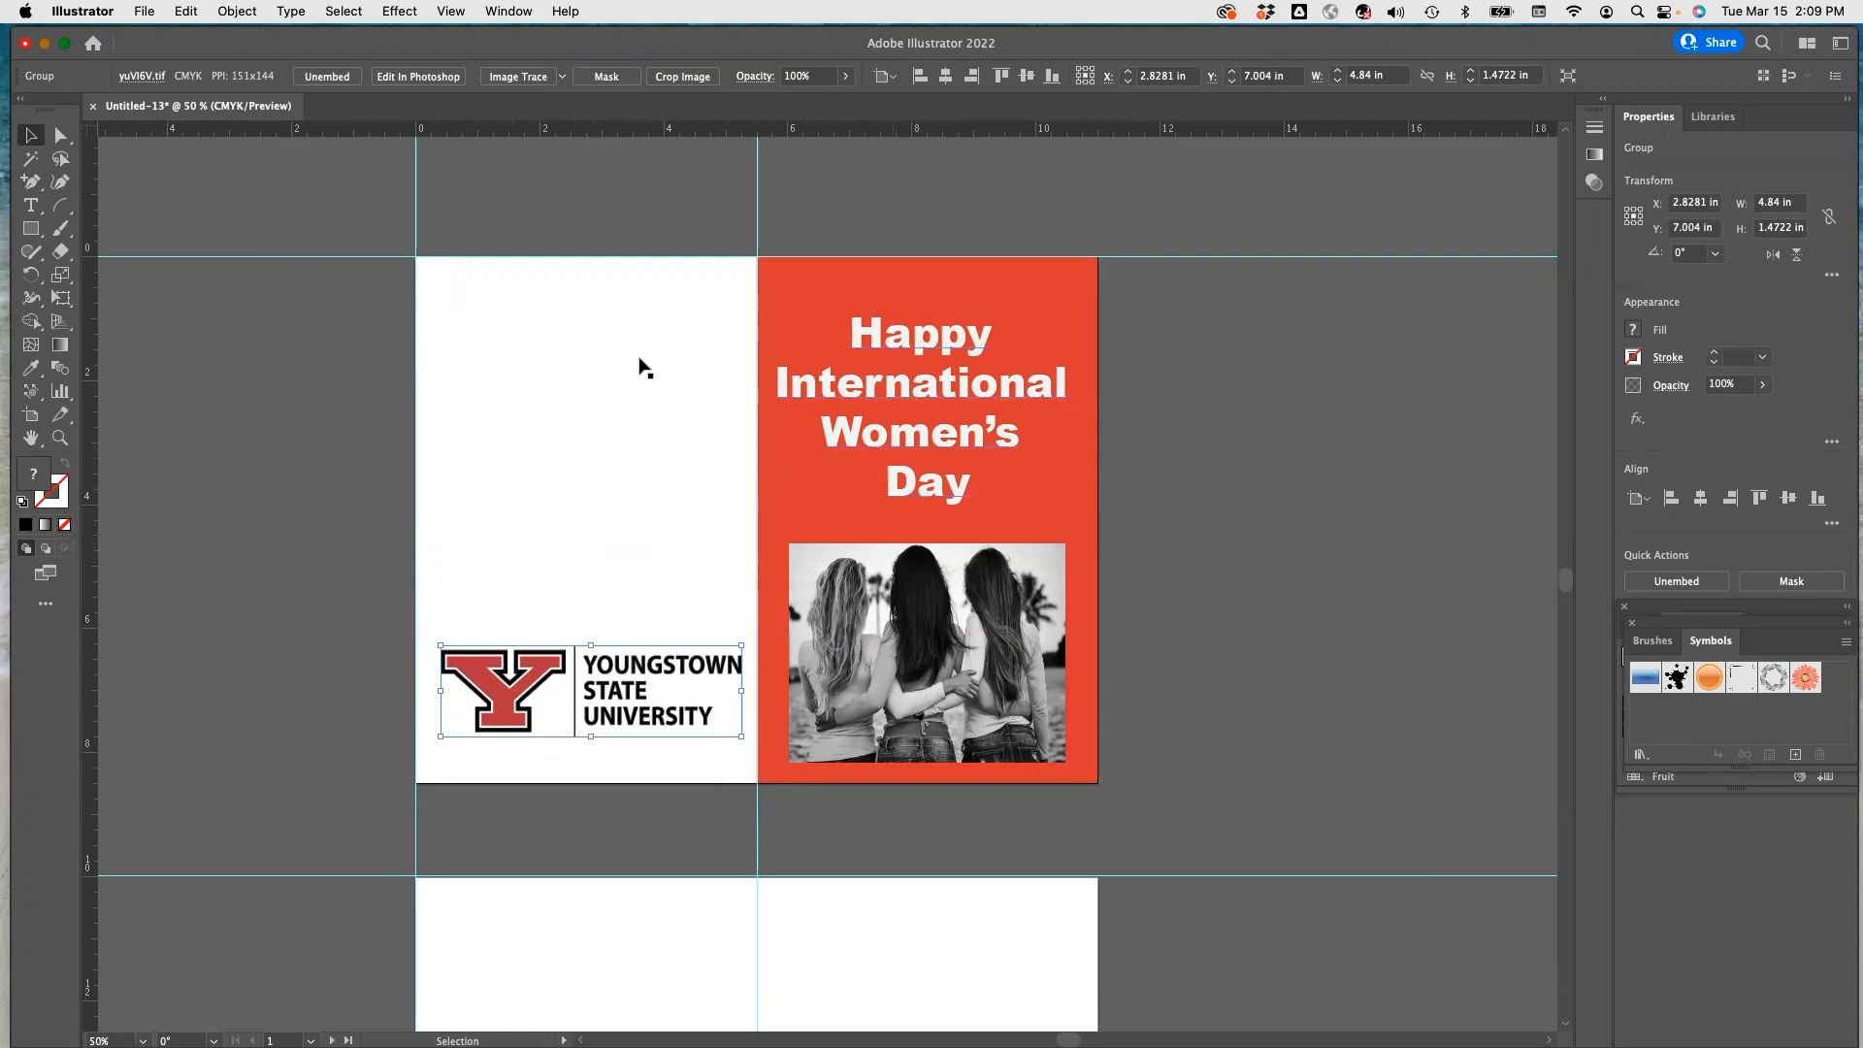
# Add "Event" as the last line of the cover greeting and move the text block up so it clears the photo.
pyautogui.click(964, 492)
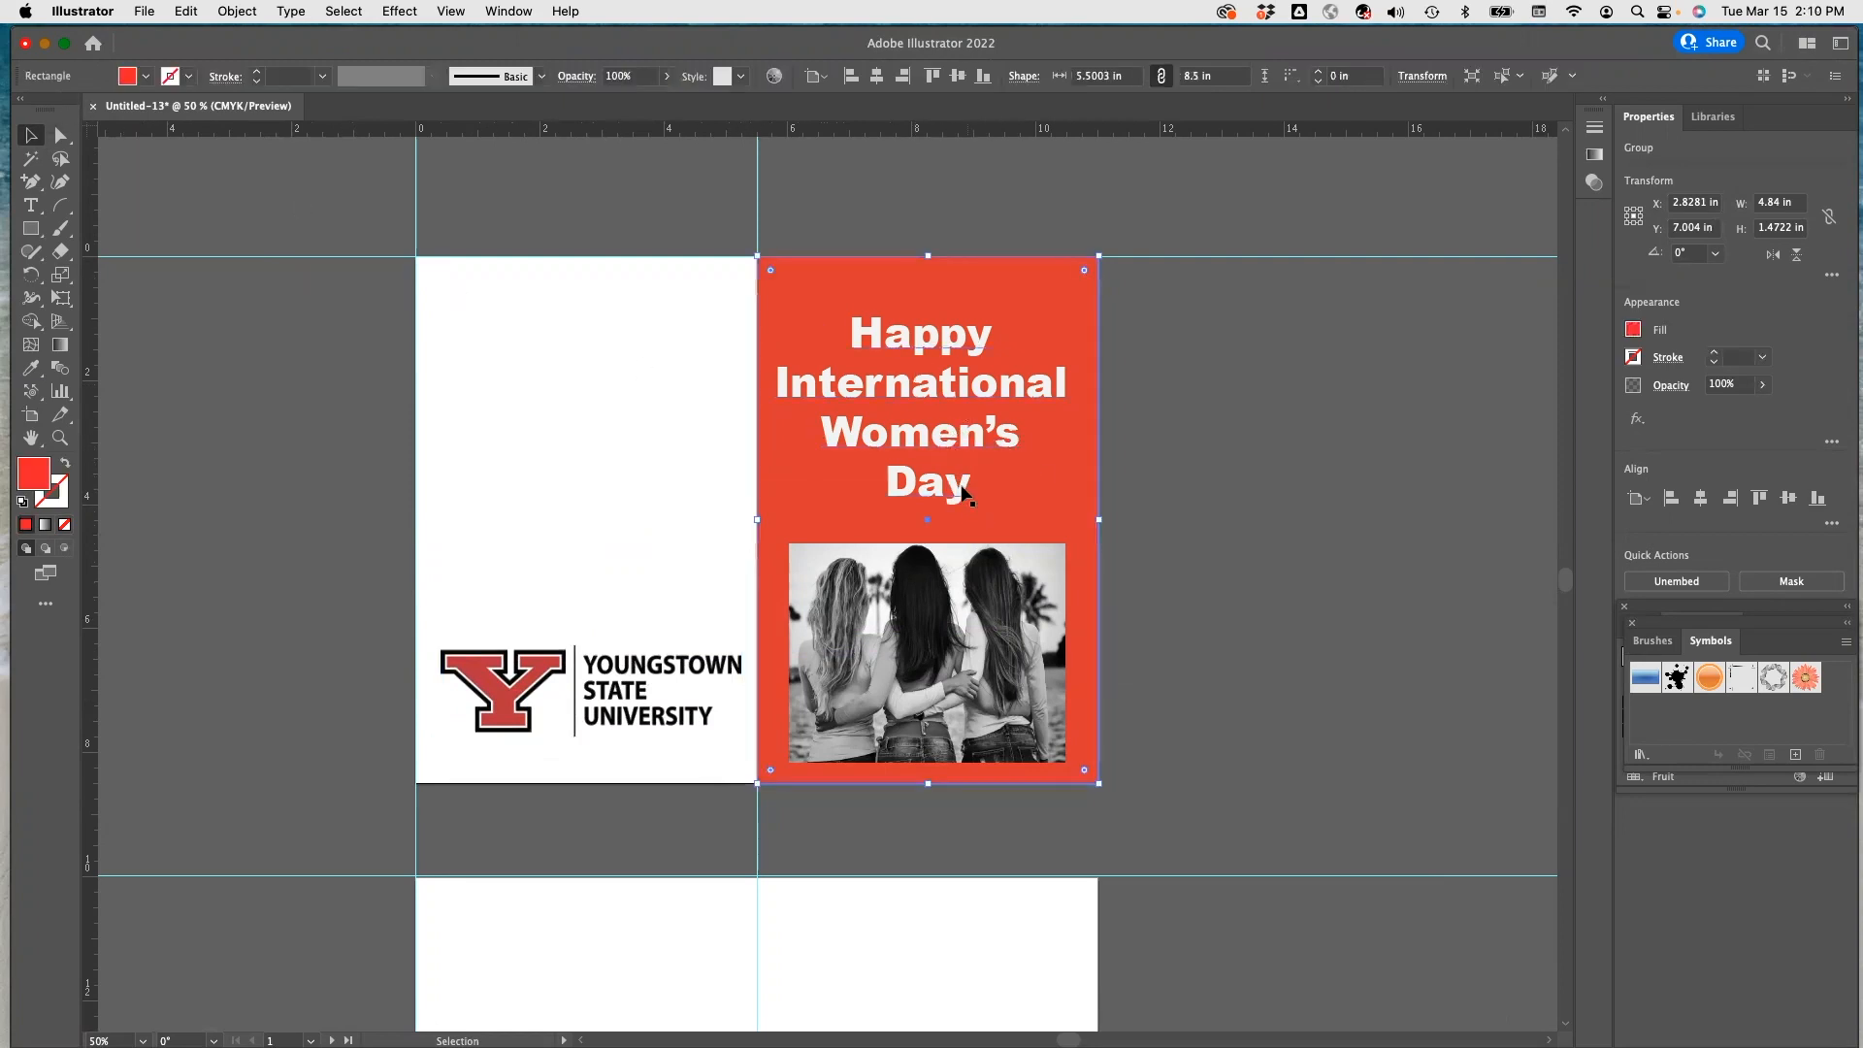
pyautogui.doubleClick(966, 485)
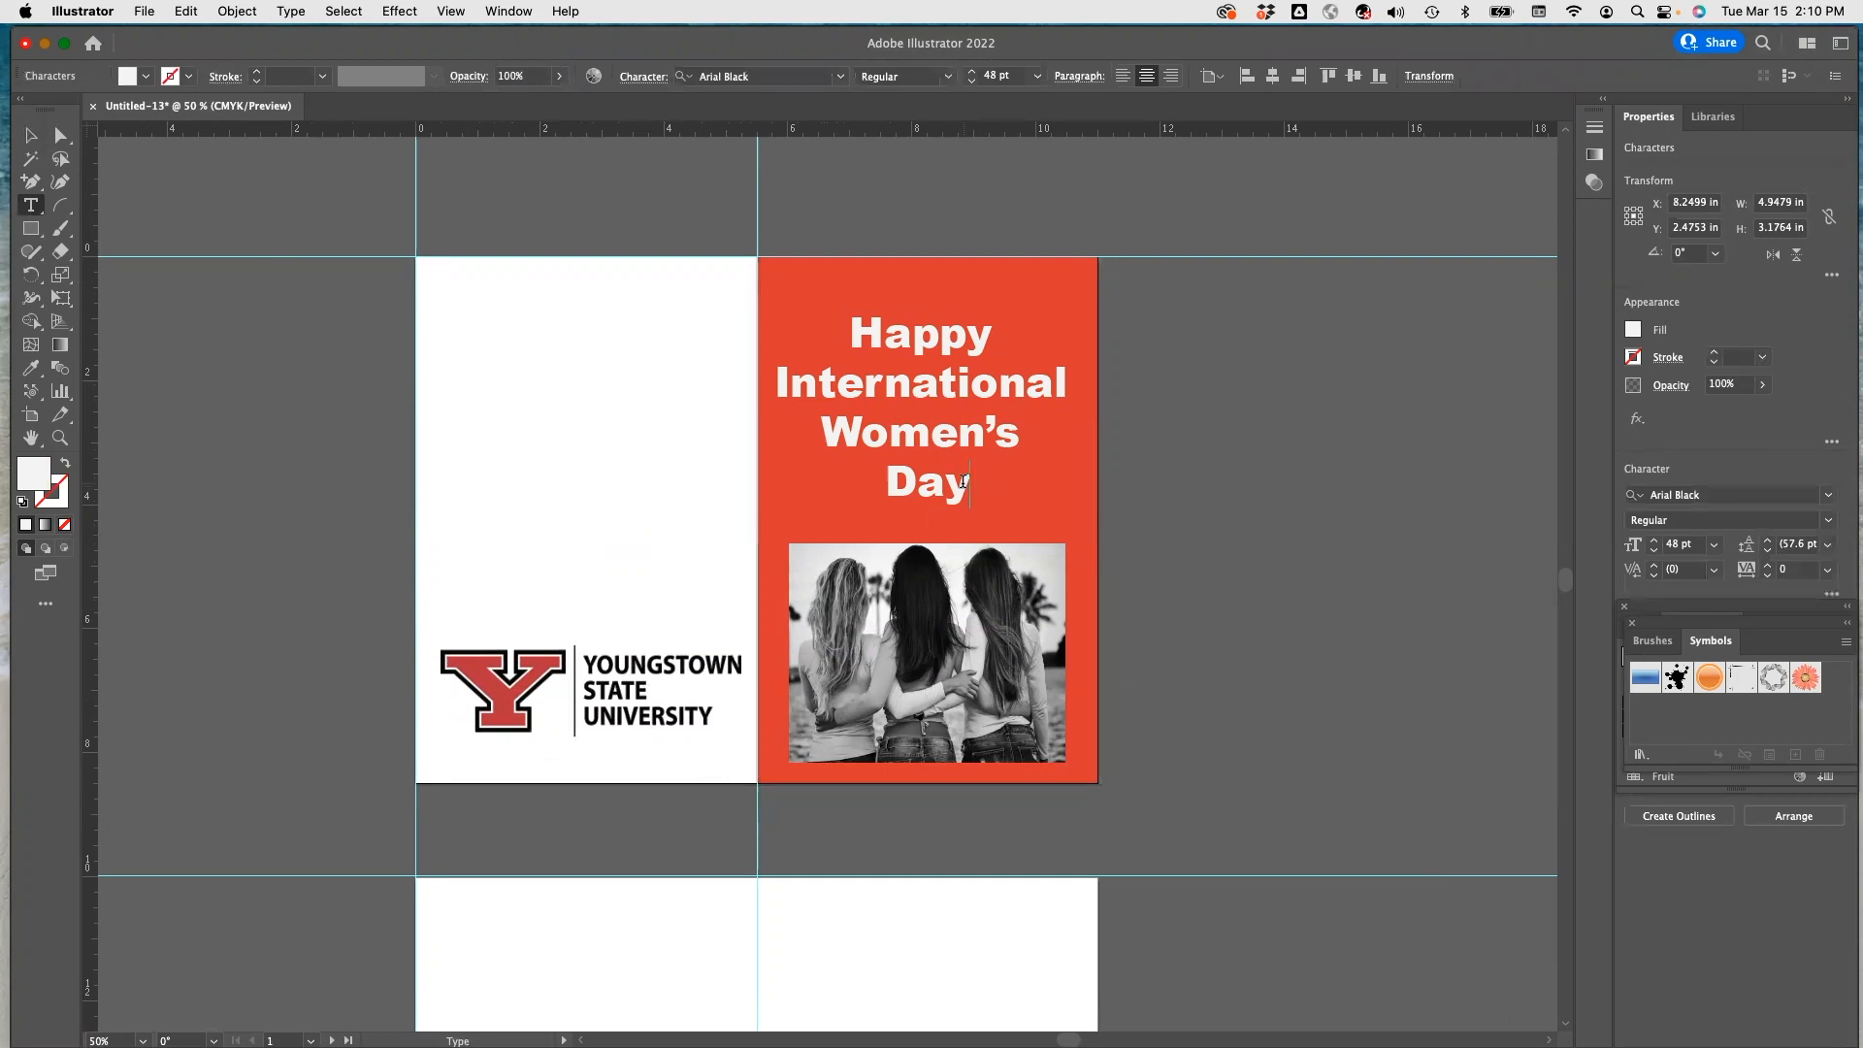
pyautogui.write('Event')
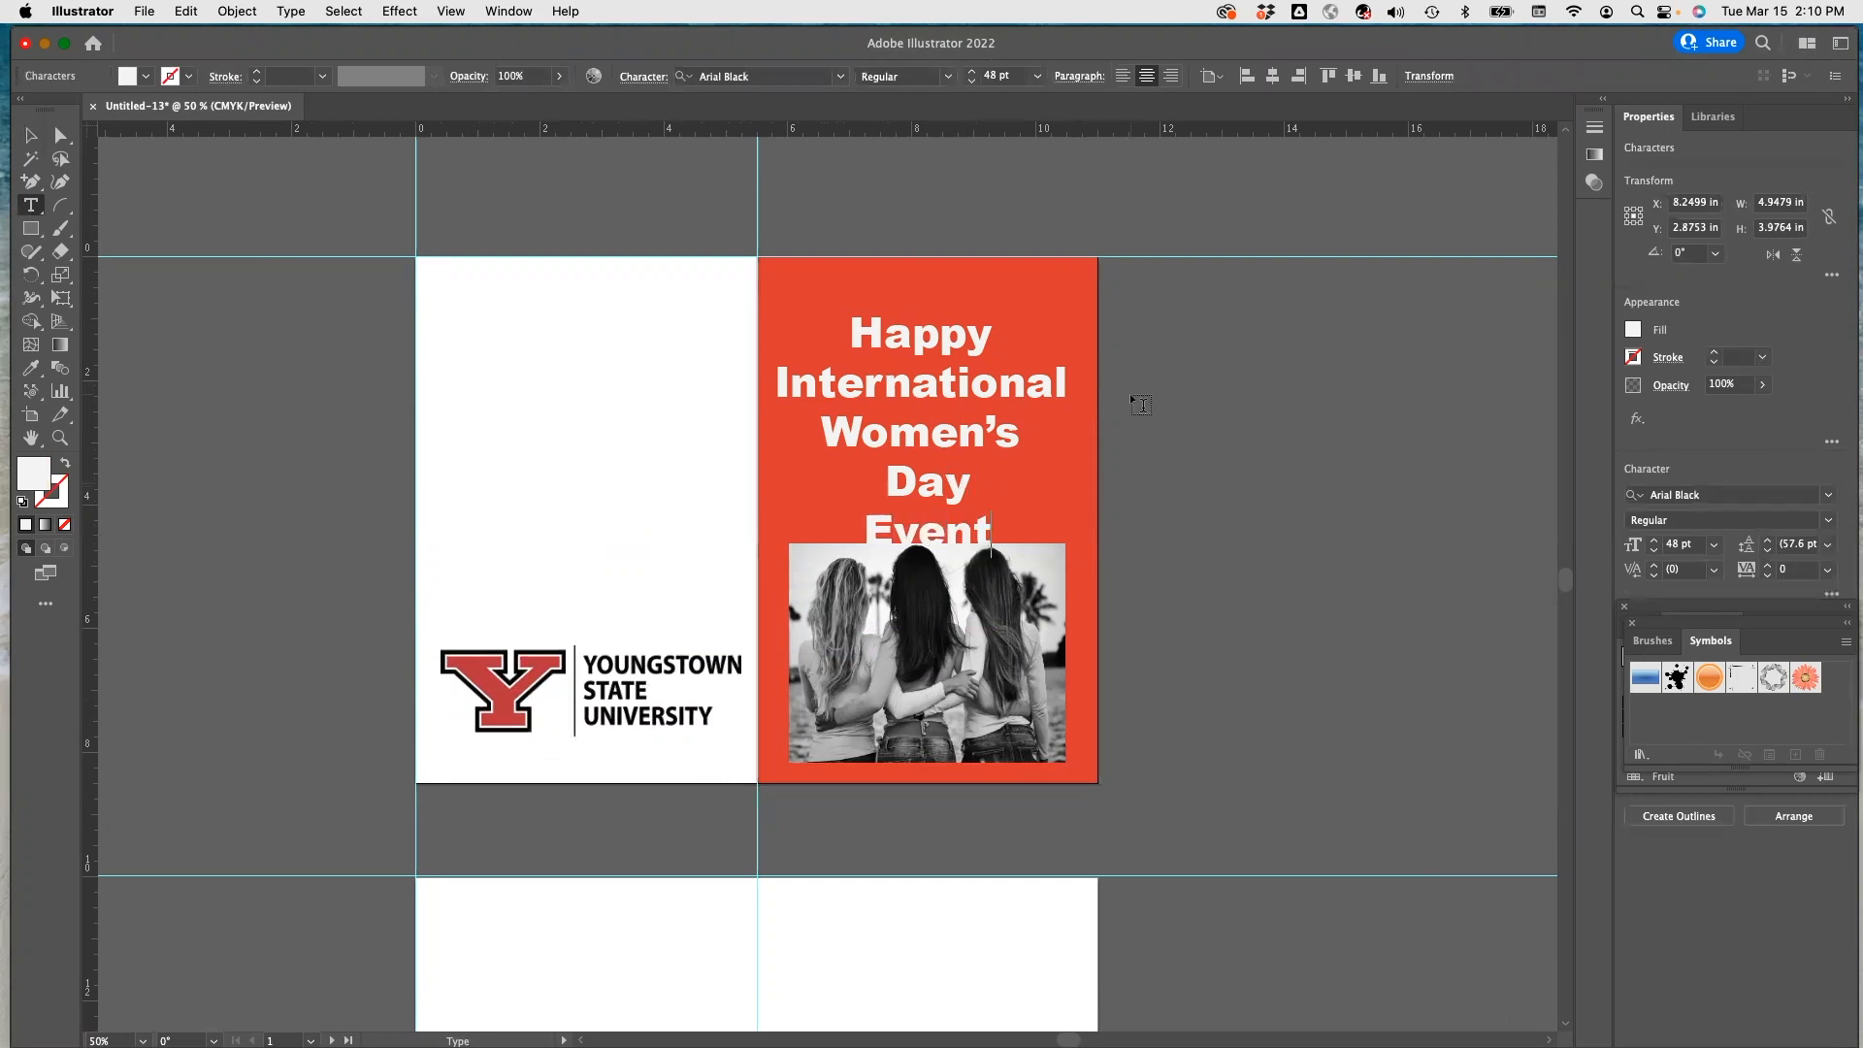
pyautogui.click(893, 310)
pyautogui.press('Escape')
pyautogui.click(30, 135)
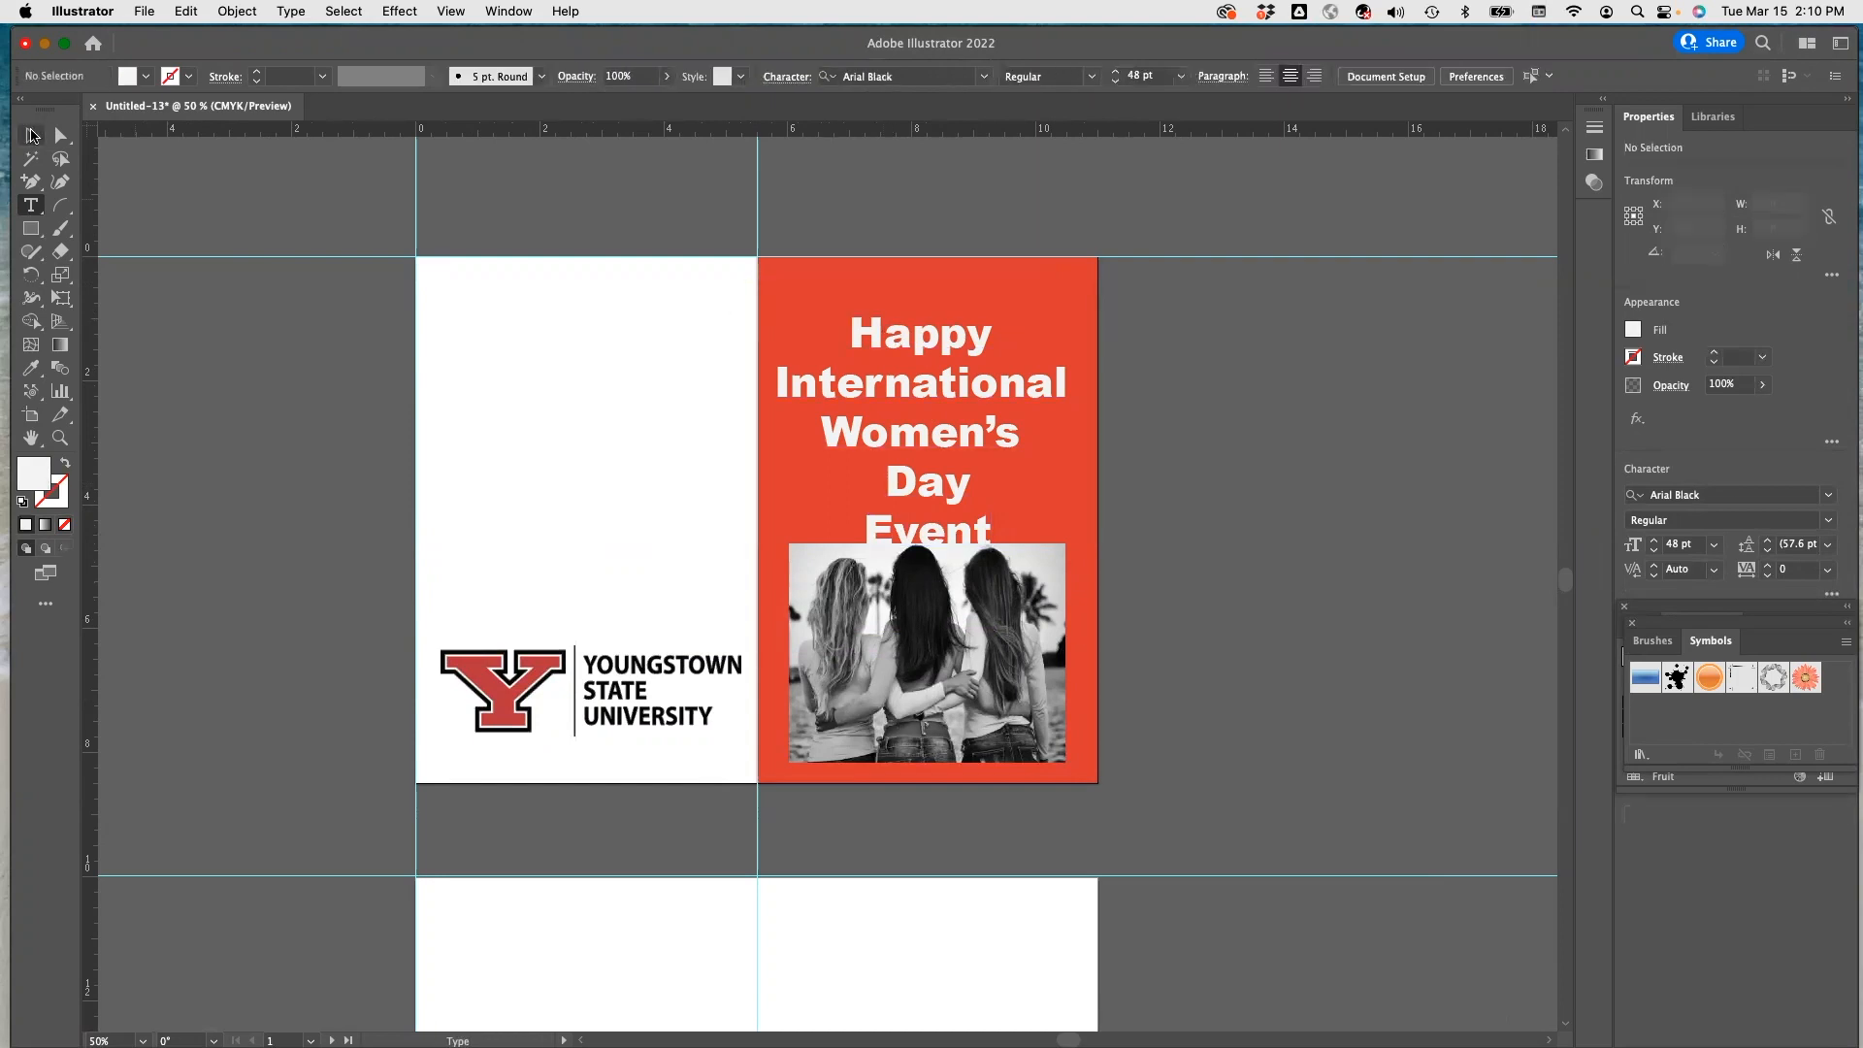
pyautogui.moveTo(931, 440); pyautogui.dragTo(933, 411)
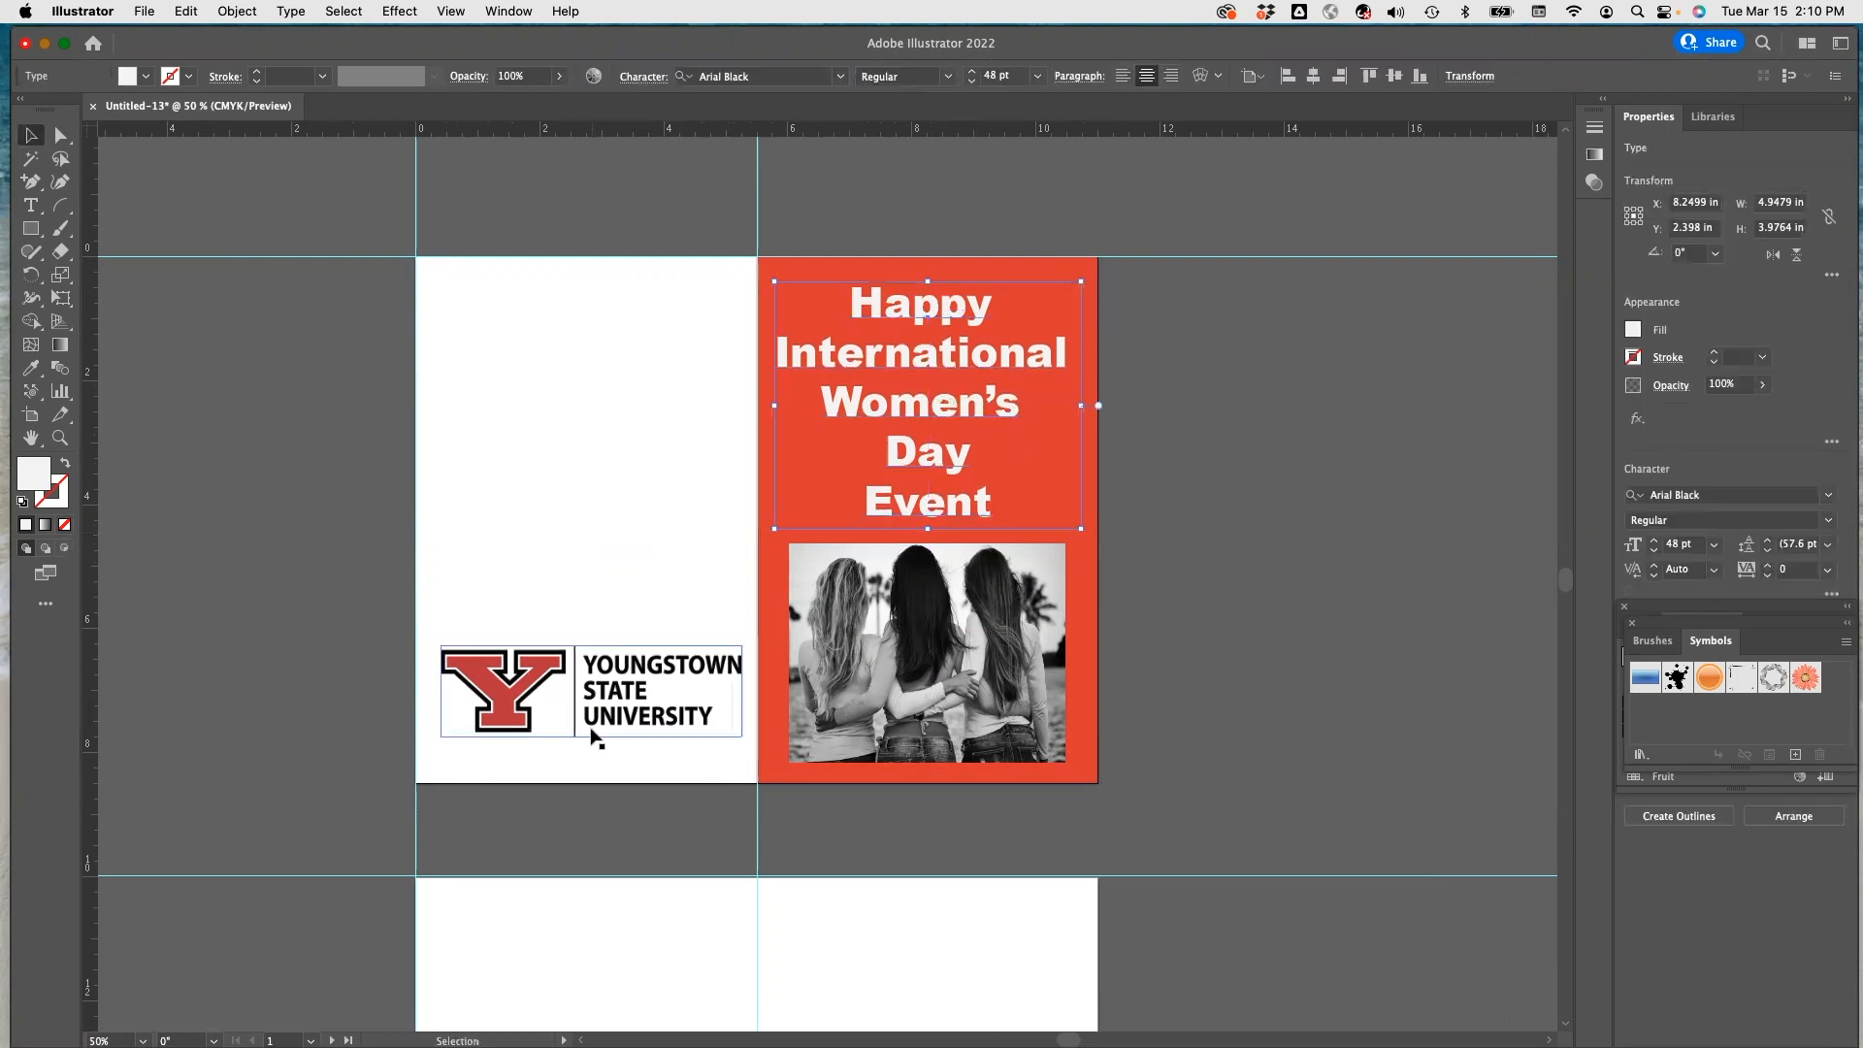
# Draw an arc about 3.58 by 2.35 in above the logo on the back page and set "Sponsored by" along it with Type on a Path.
pyautogui.scroll(-2, 541, 608)
pyautogui.click(541, 609)
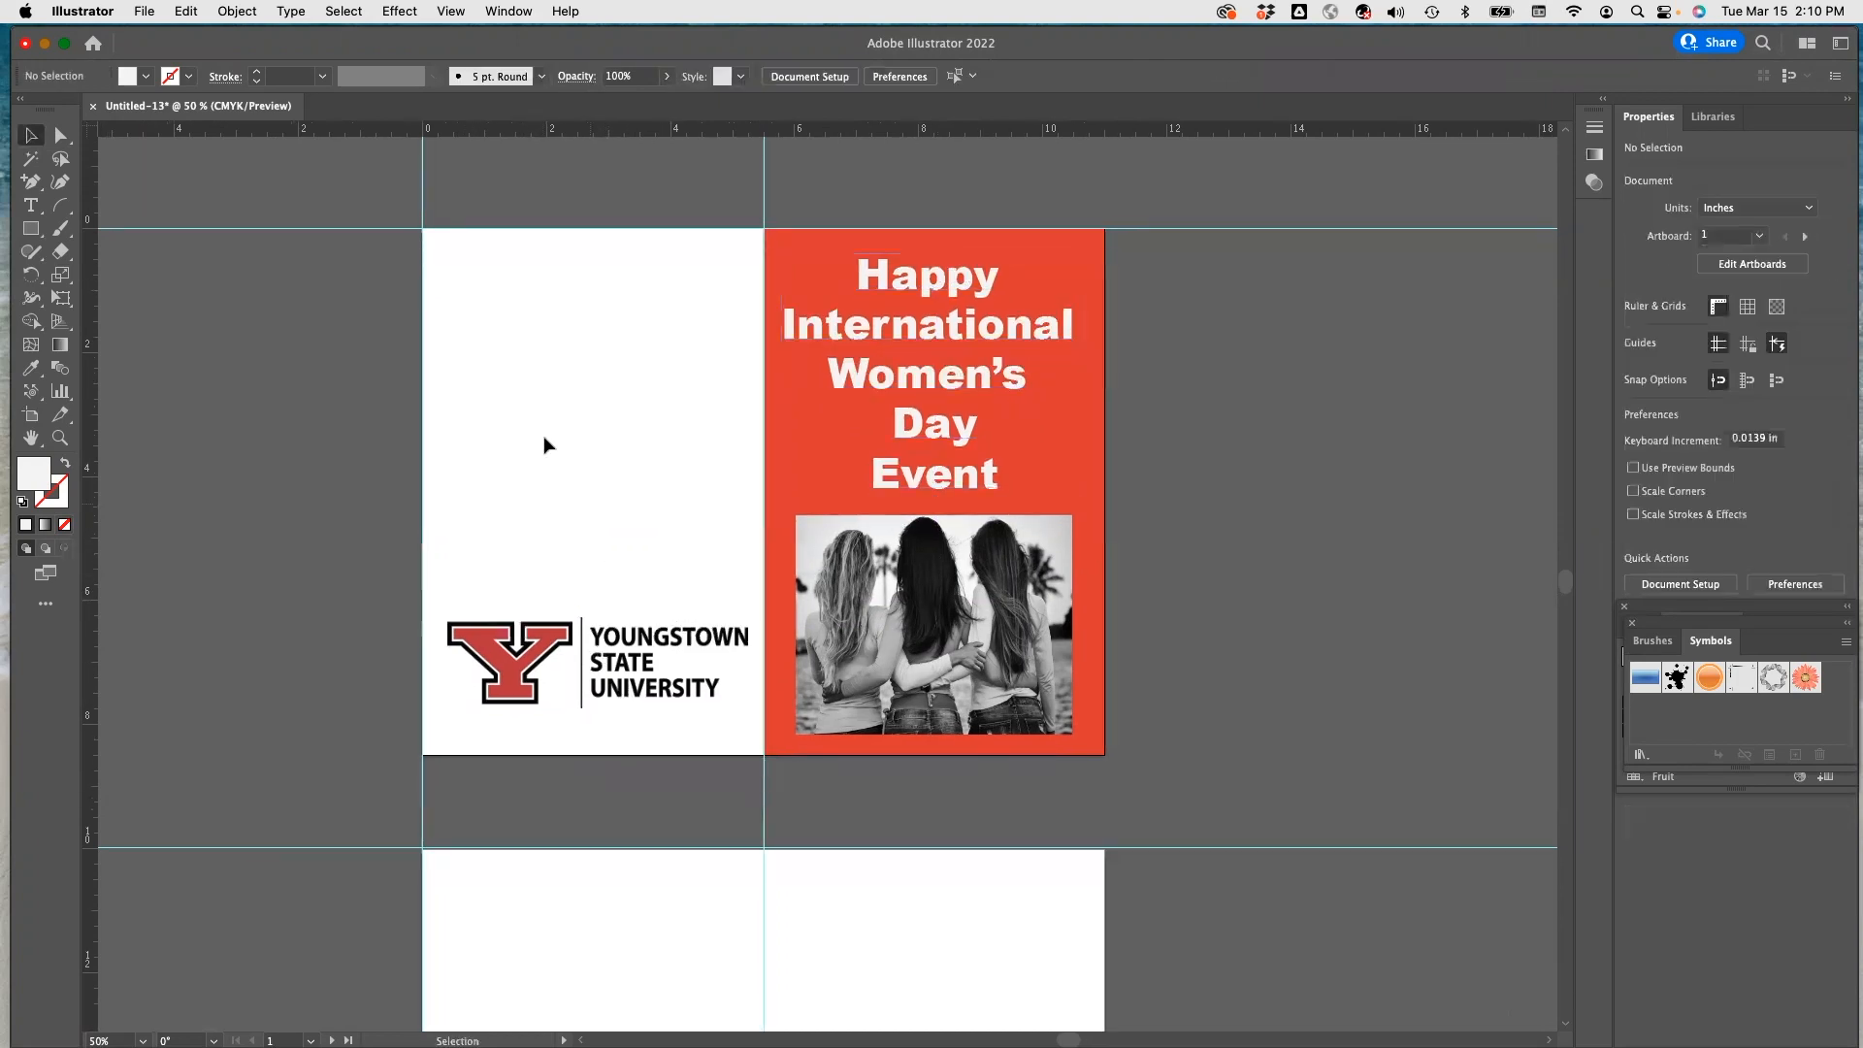
pyautogui.click(60, 208)
pyautogui.moveTo(479, 514); pyautogui.dragTo(702, 369)
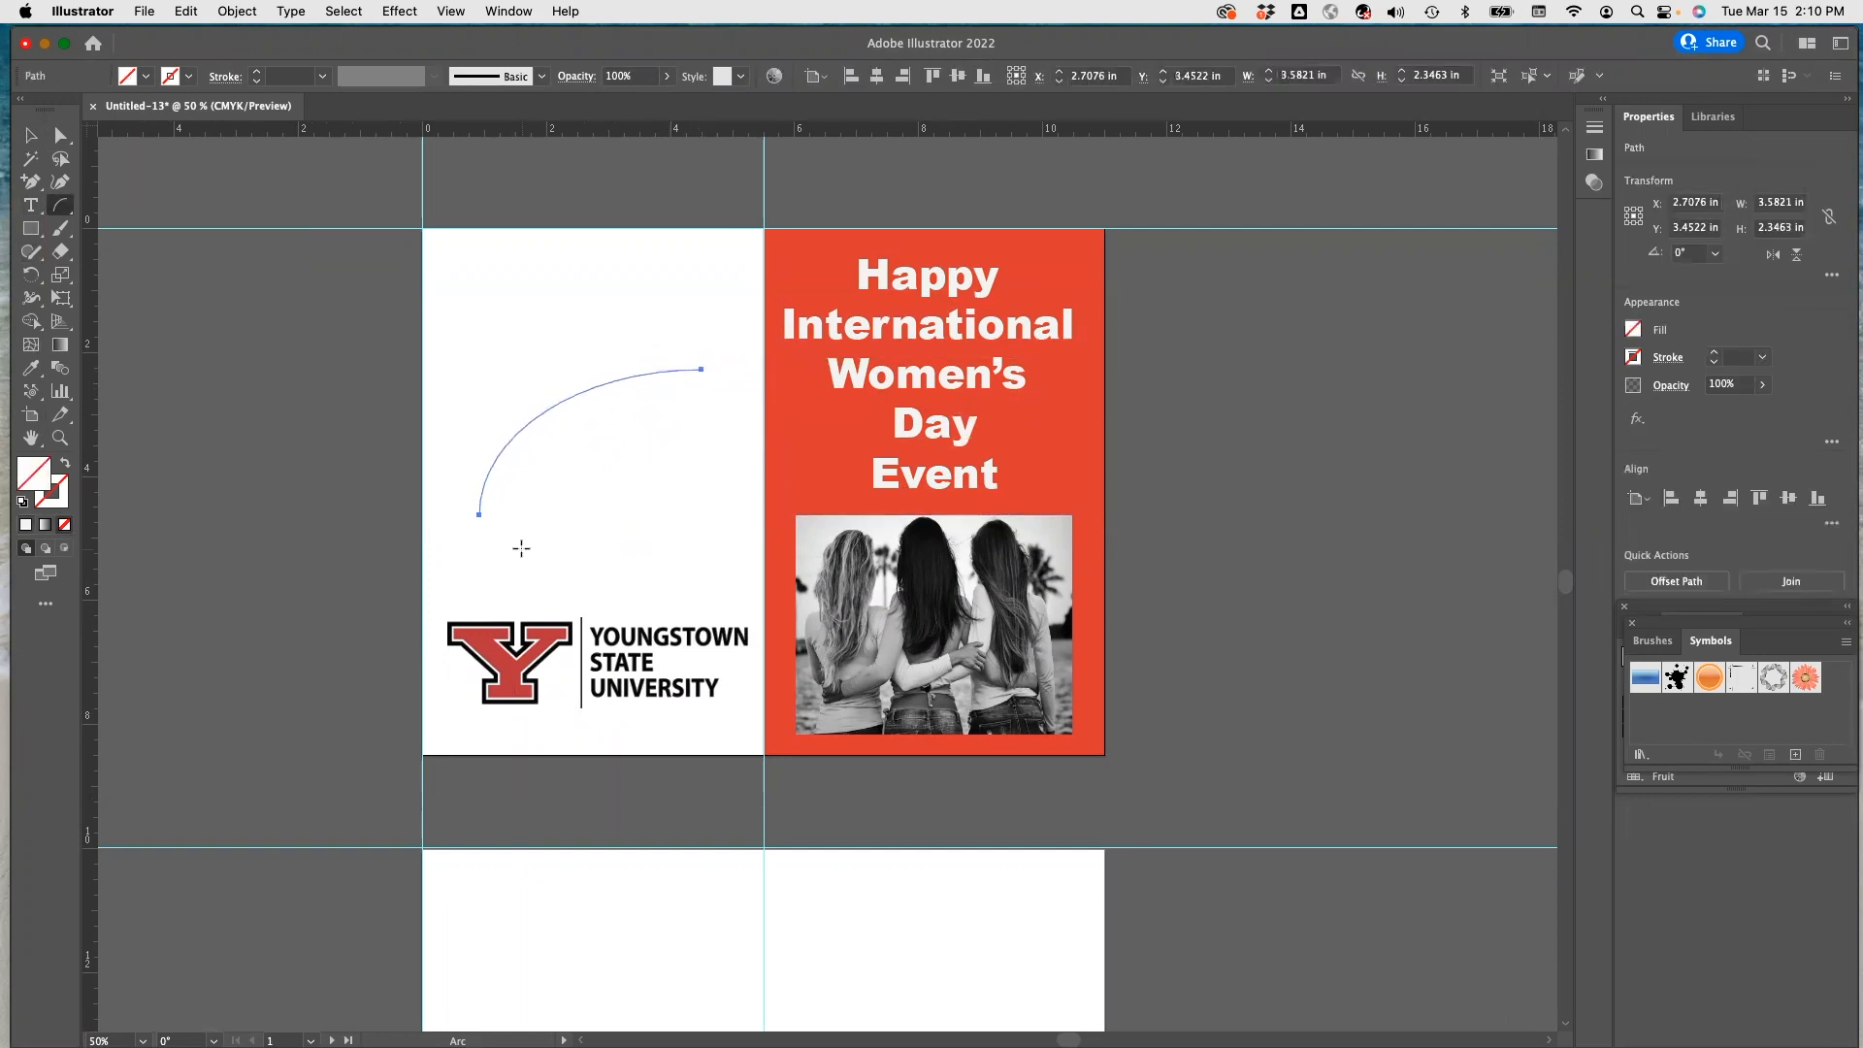
pyautogui.click(31, 205)
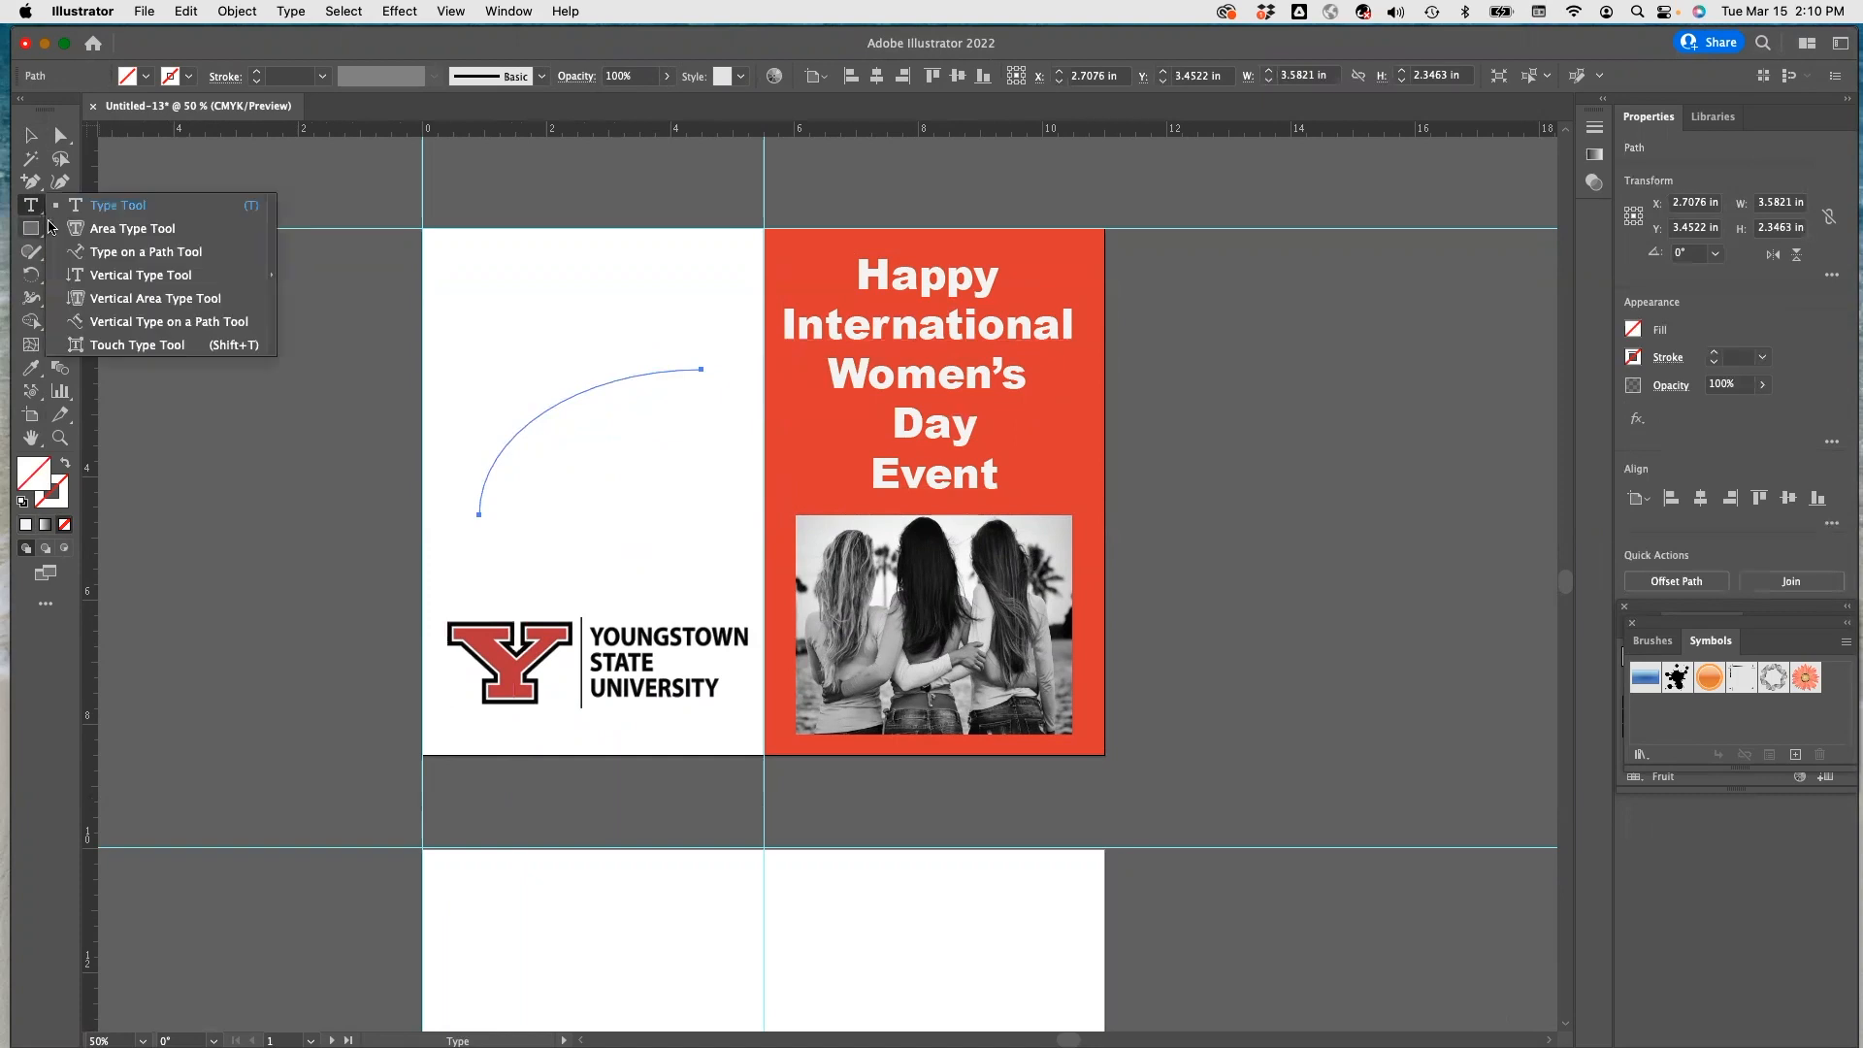
pyautogui.click(87, 252)
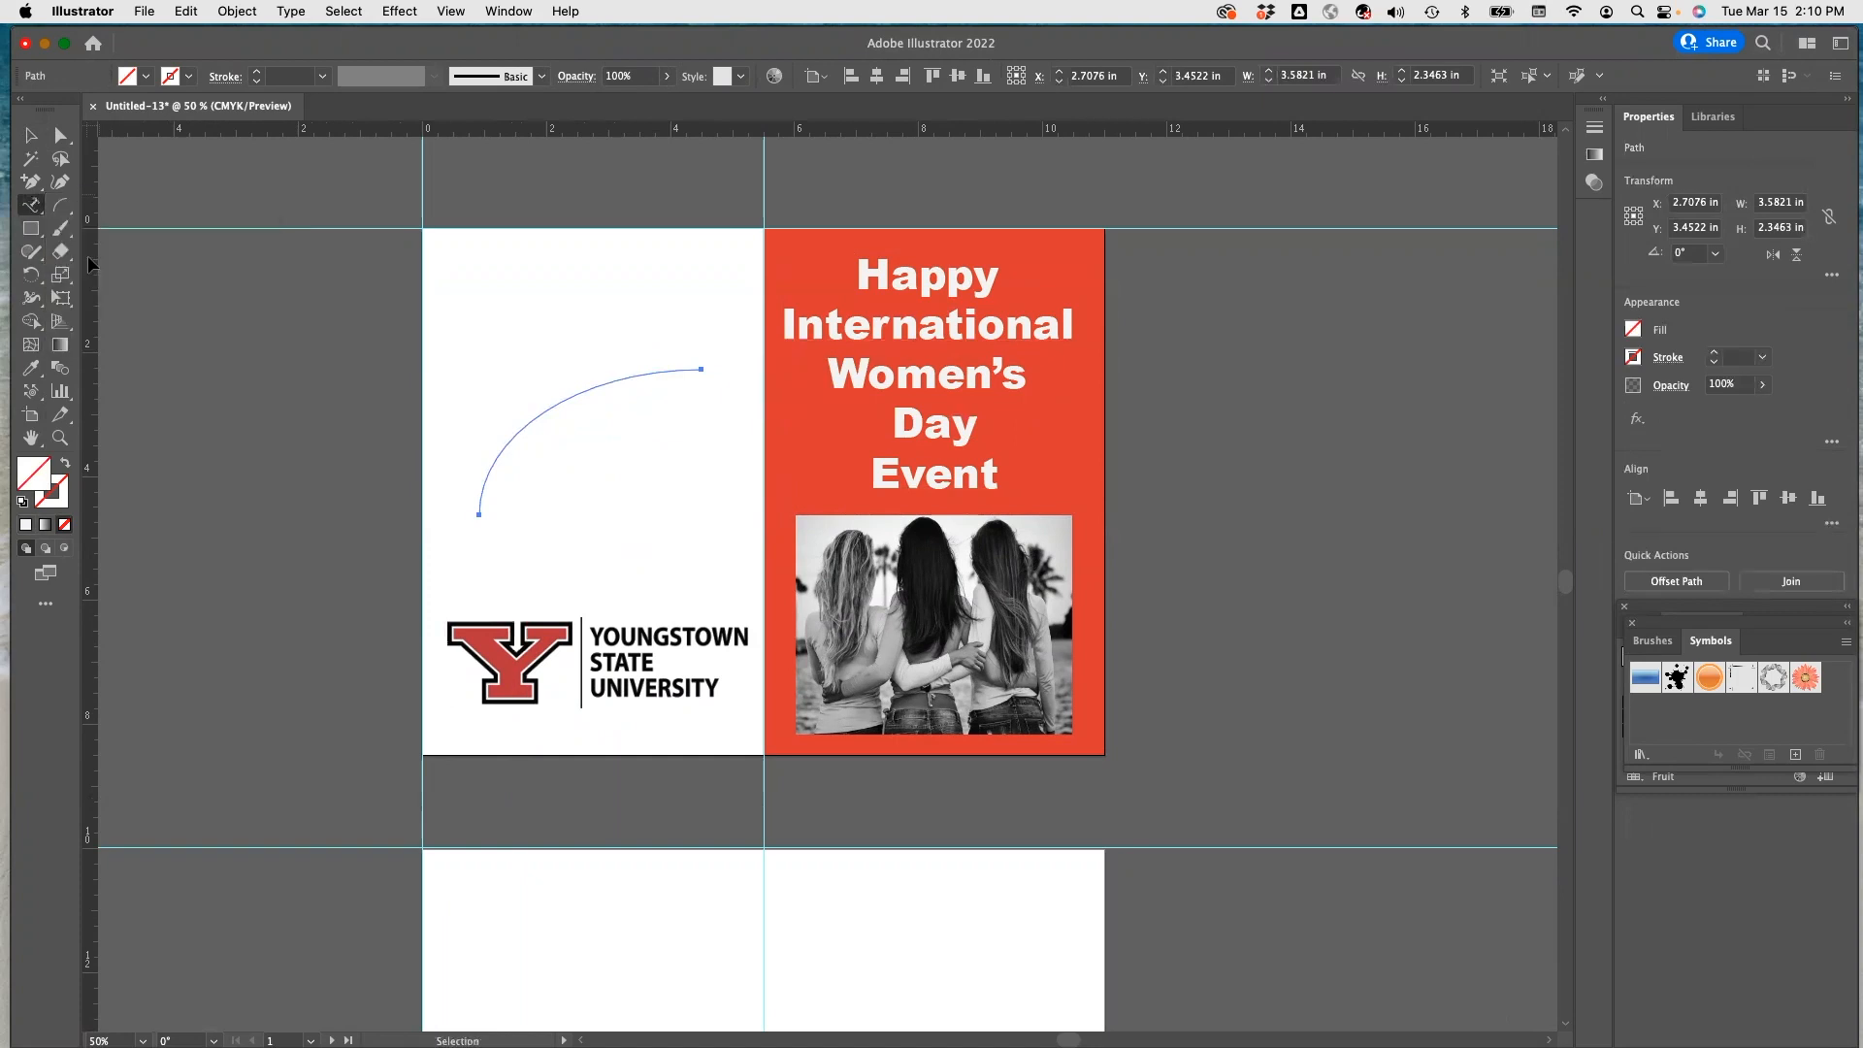
pyautogui.click(478, 512)
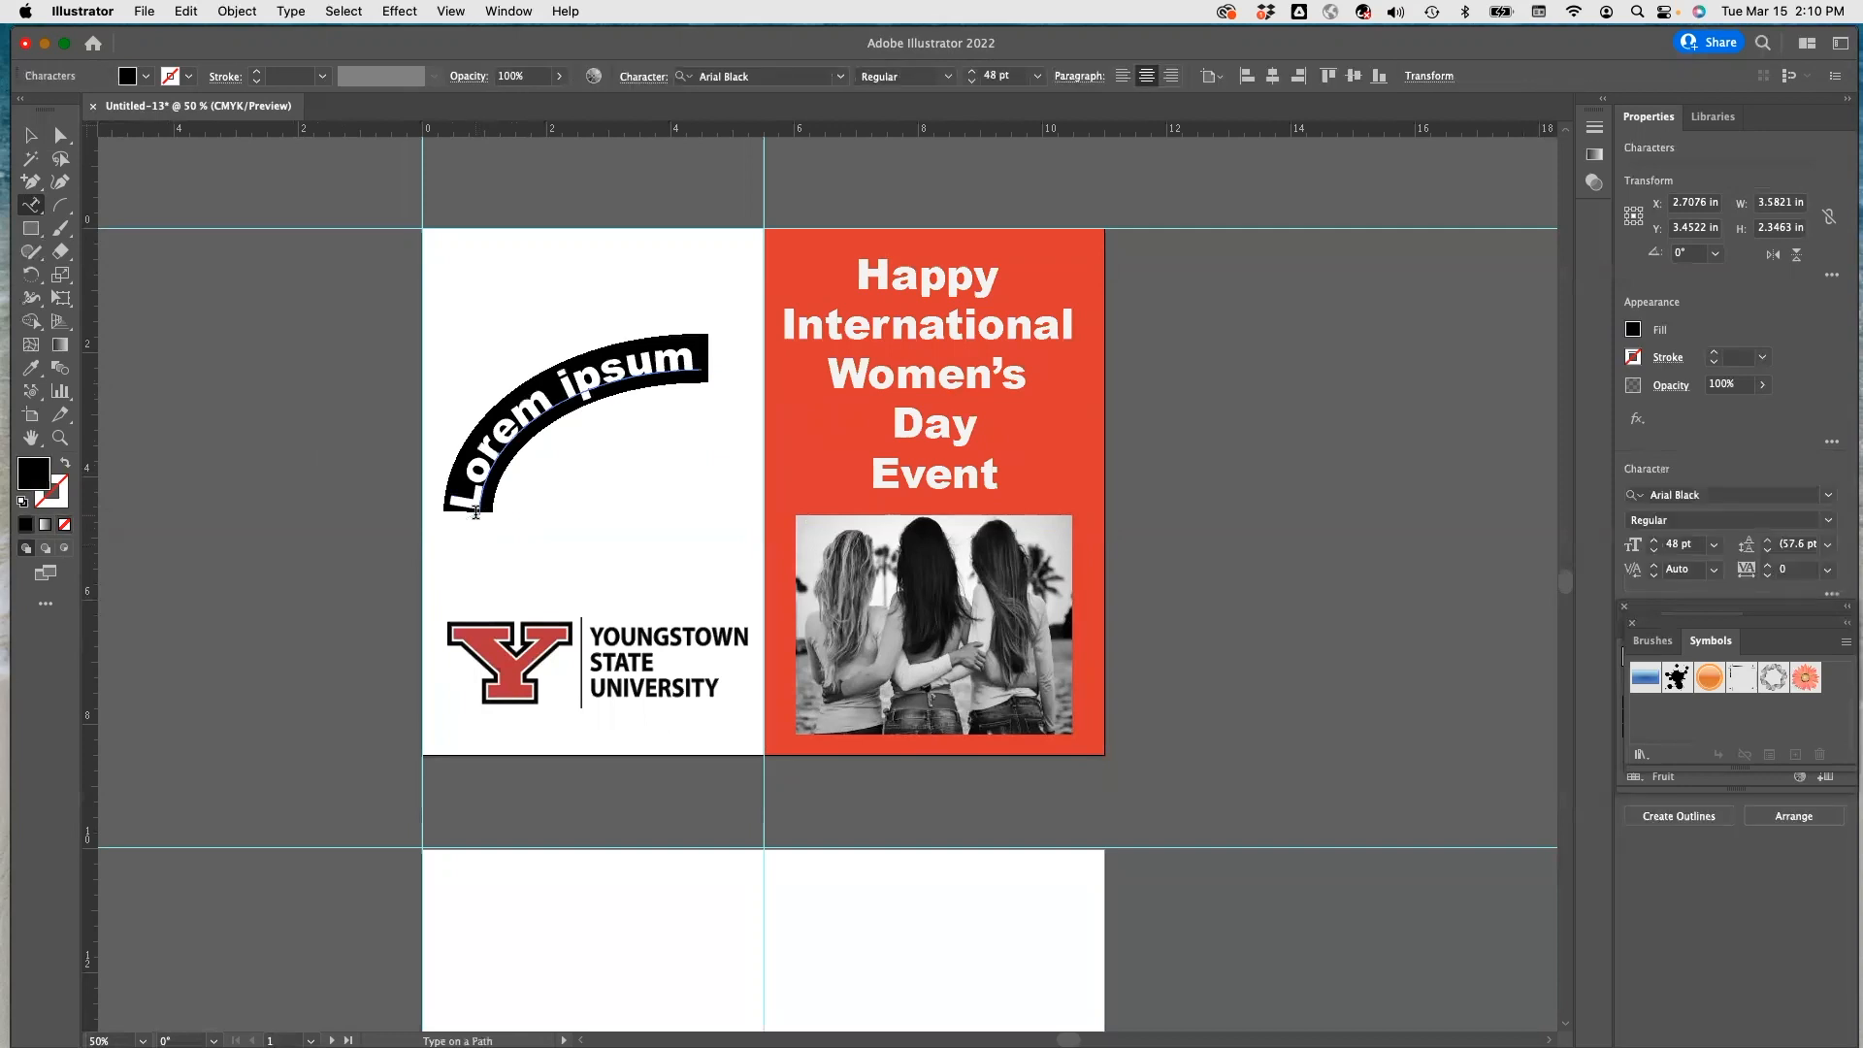
pyautogui.write('Sponsored')
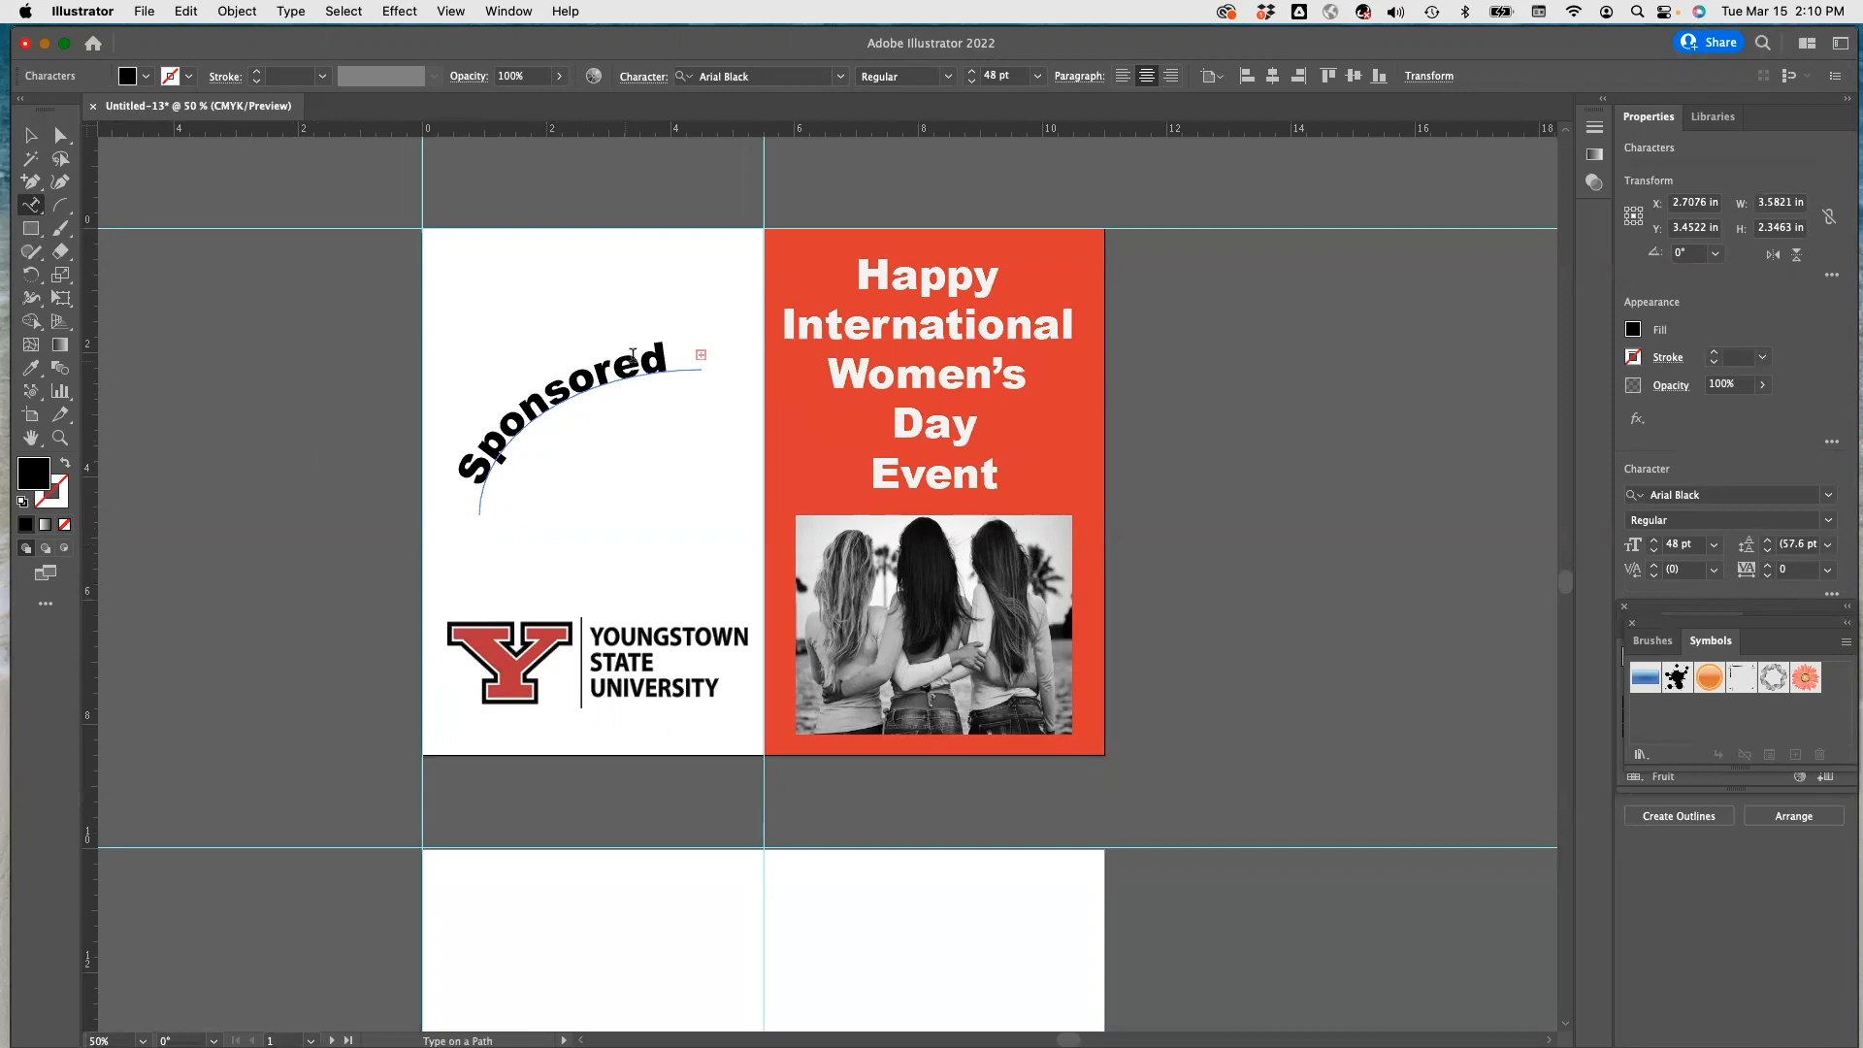
# Set the font size of the word "Sponsored" on the arc to 36 pt.
pyautogui.moveTo(462, 469); pyautogui.dragTo(759, 406)
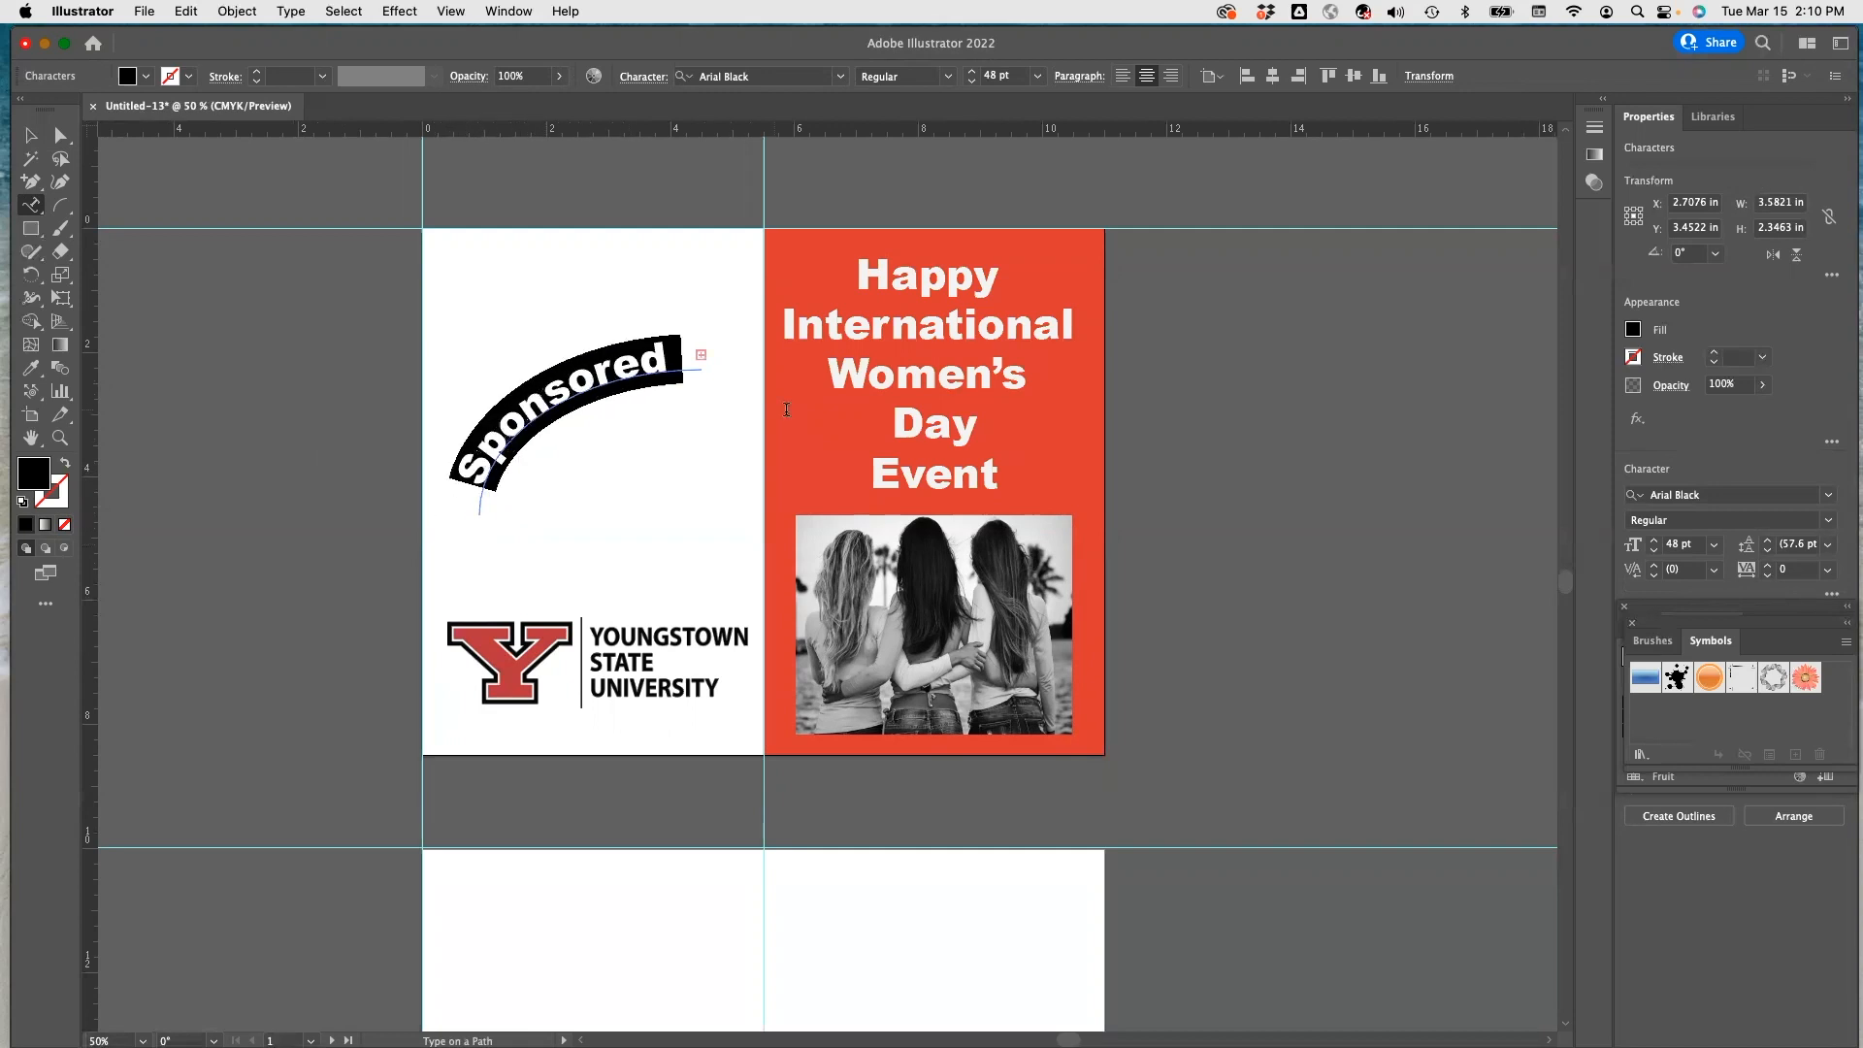
pyautogui.click(1038, 78)
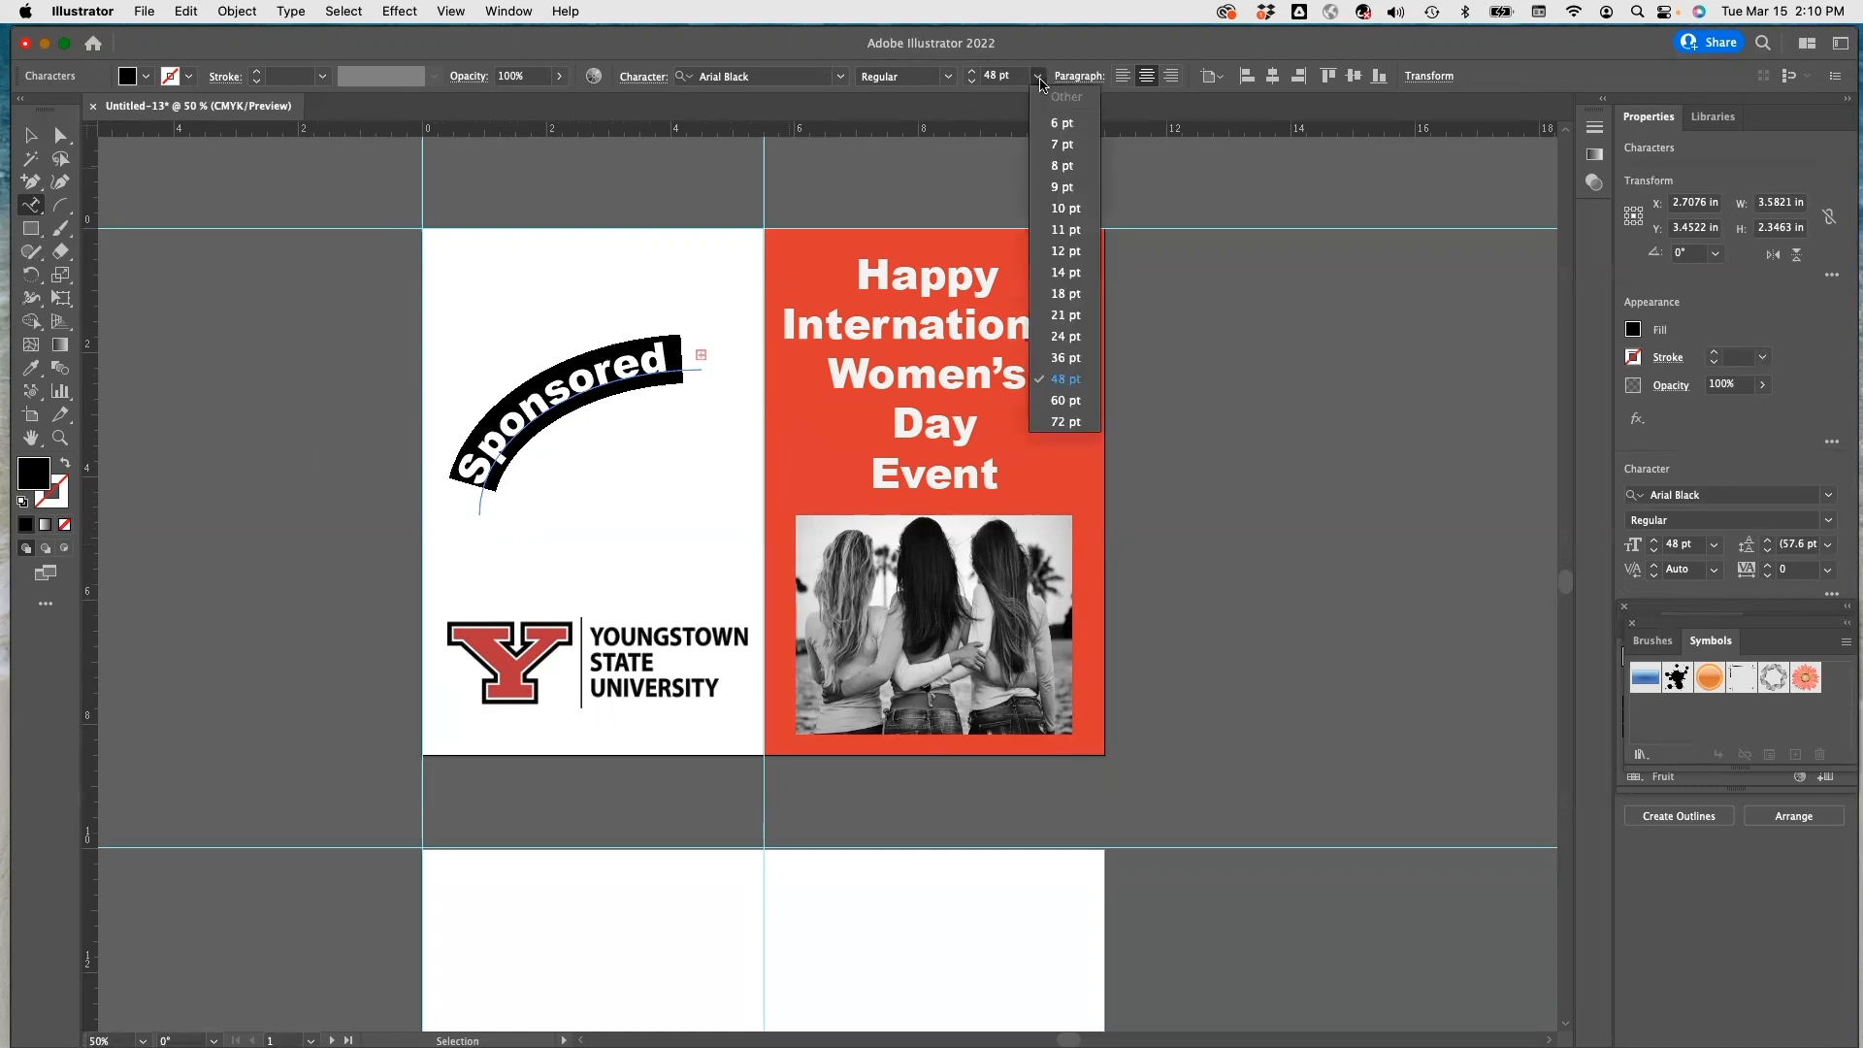
pyautogui.click(1064, 357)
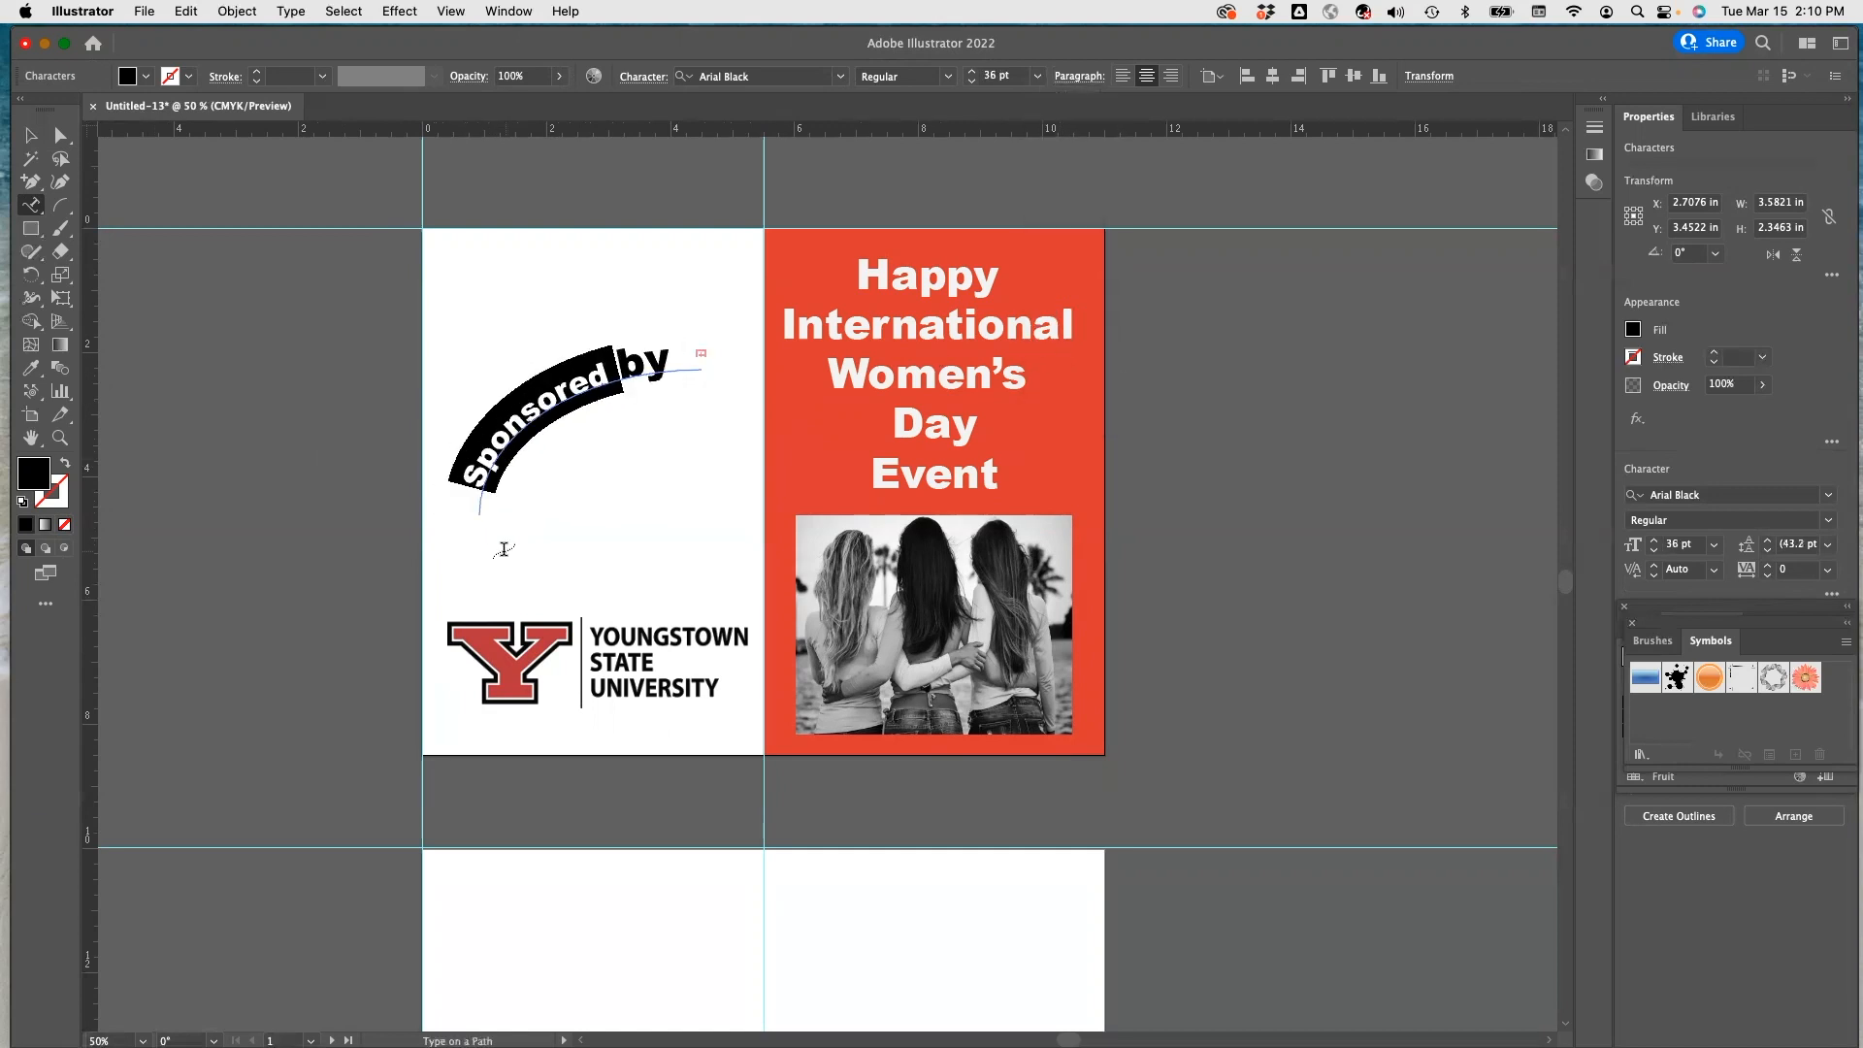
pyautogui.click(441, 582)
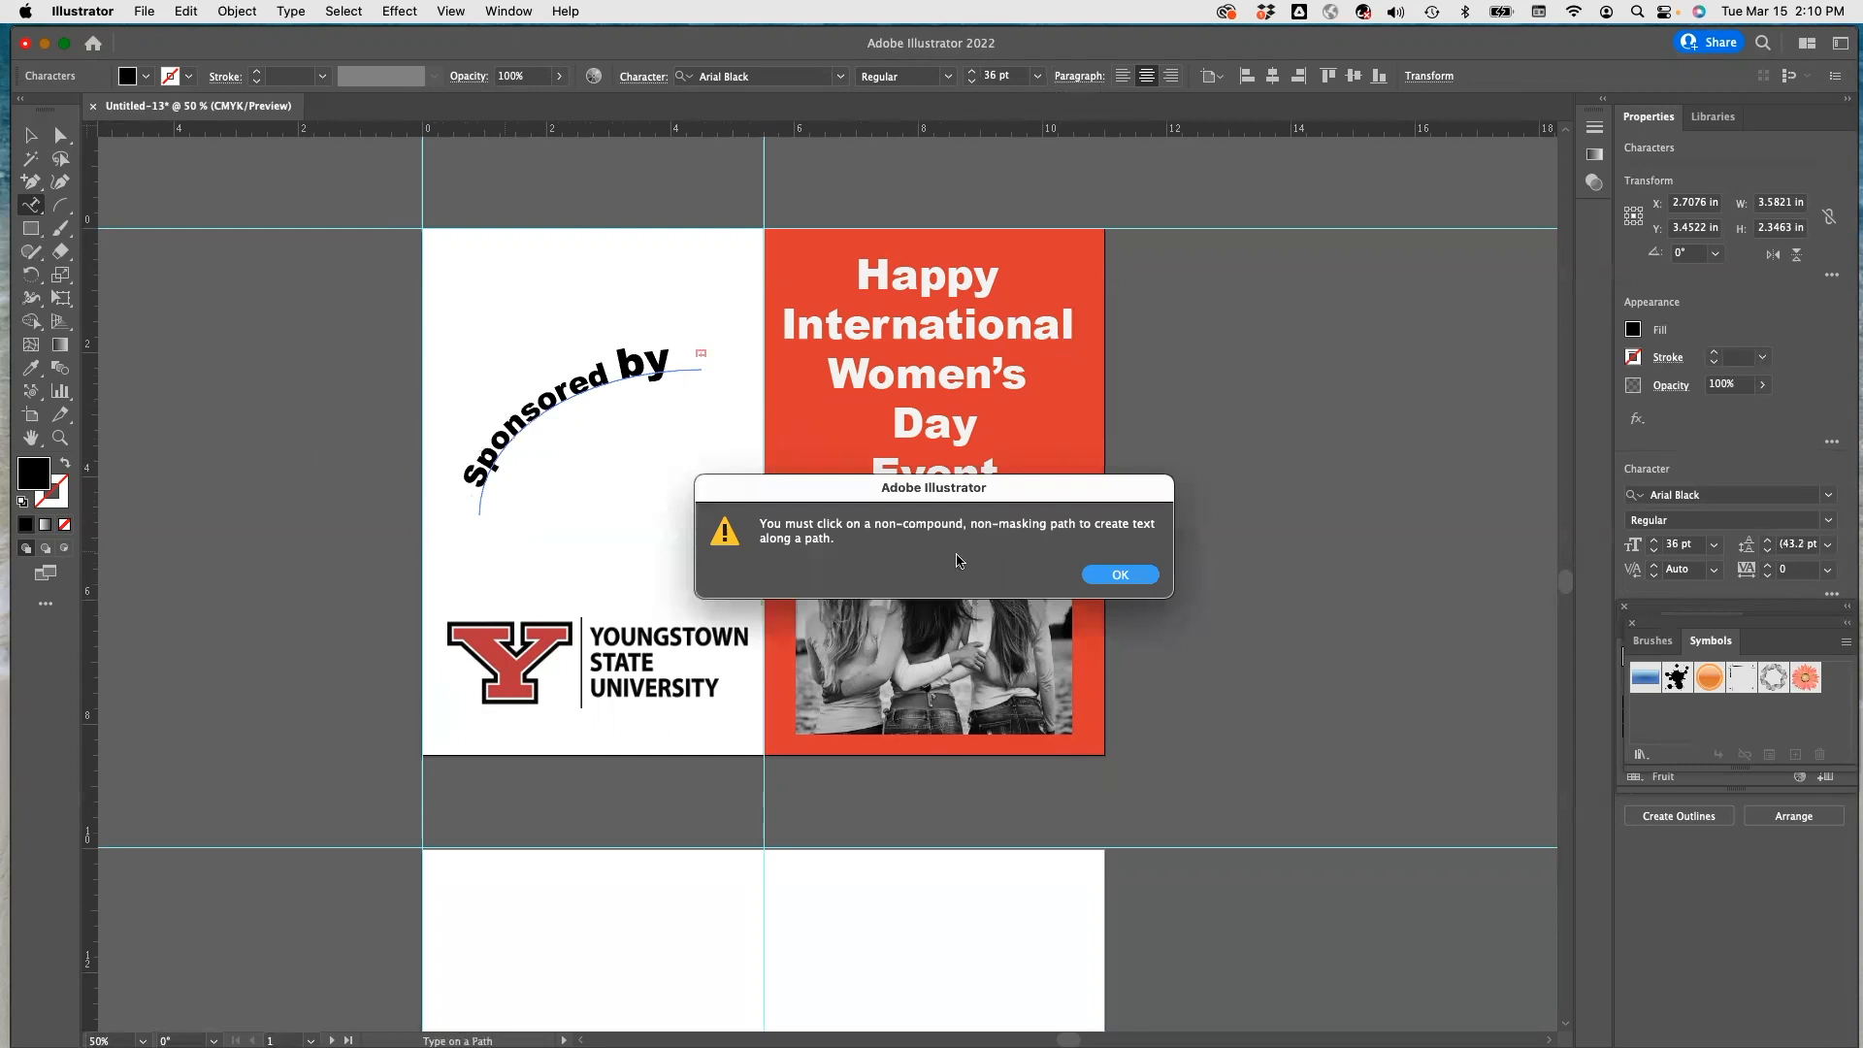
pyautogui.click(1118, 576)
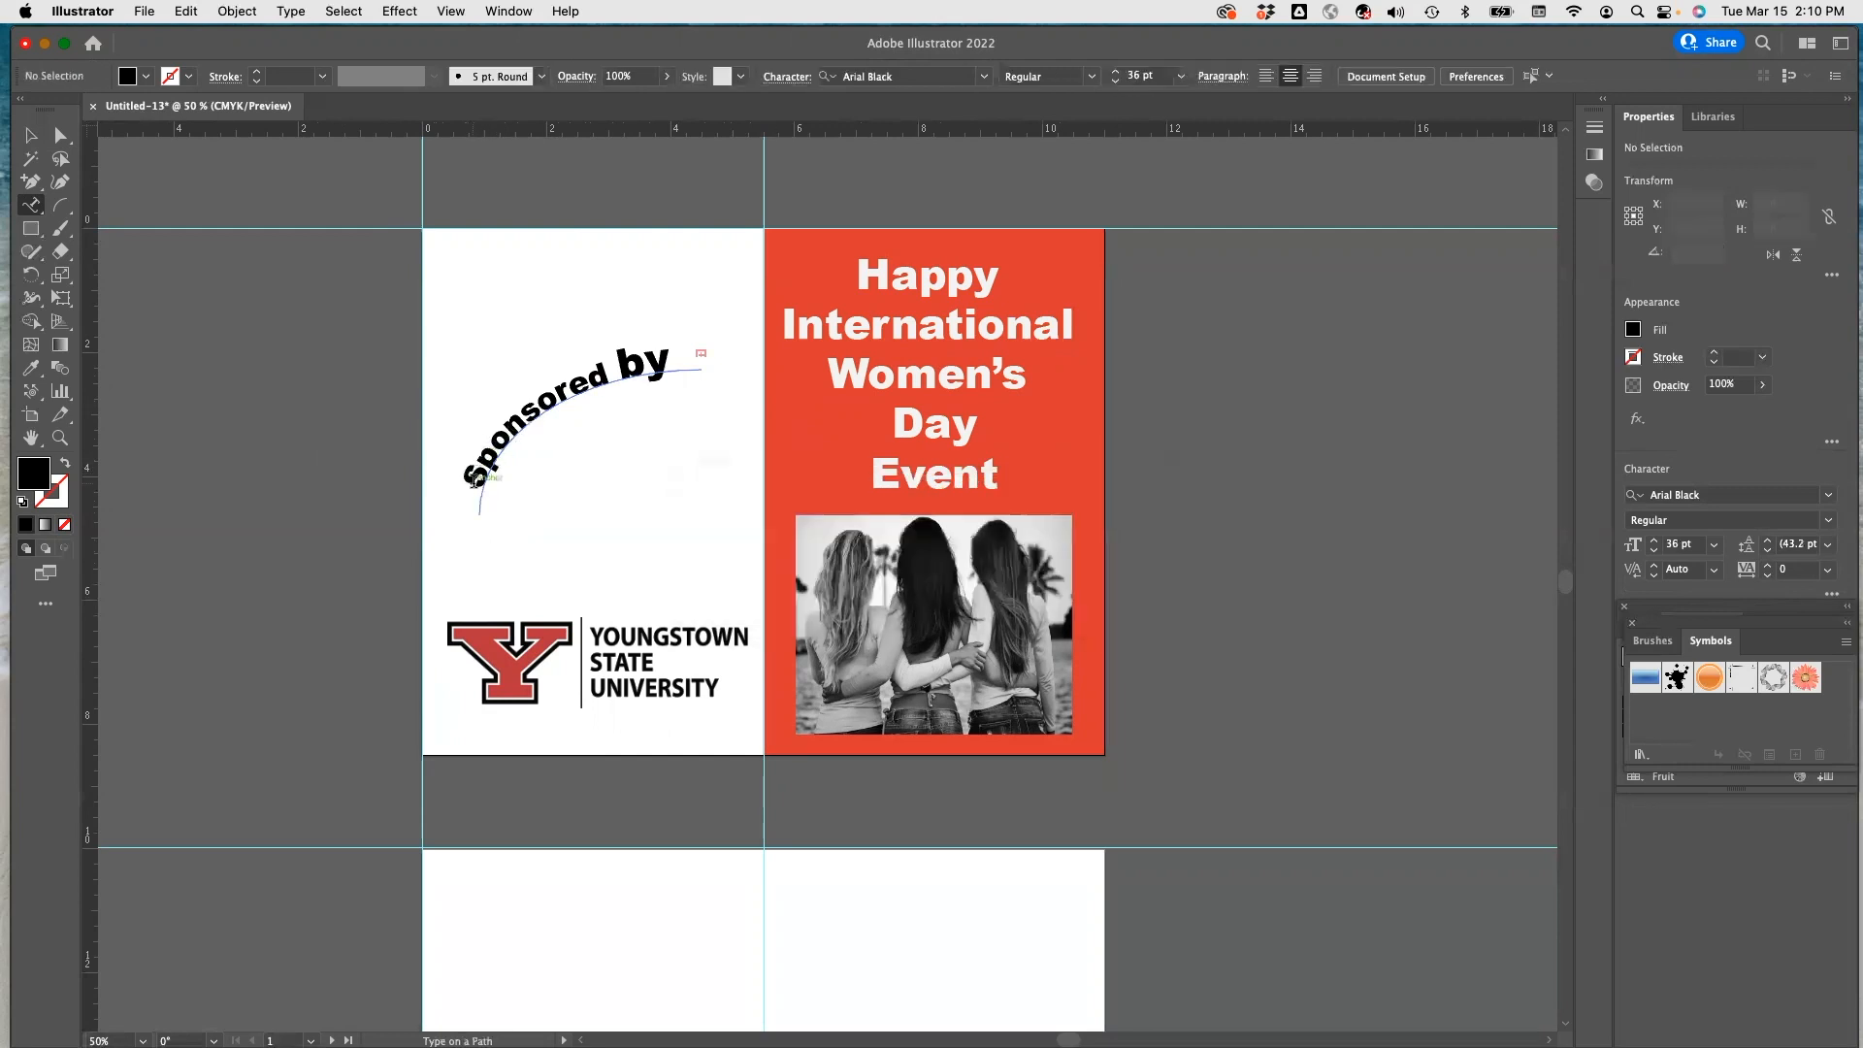
# Change the font of the curved "Sponsored by" text to Myriad Pro.
pyautogui.moveTo(474, 482); pyautogui.dragTo(707, 383)
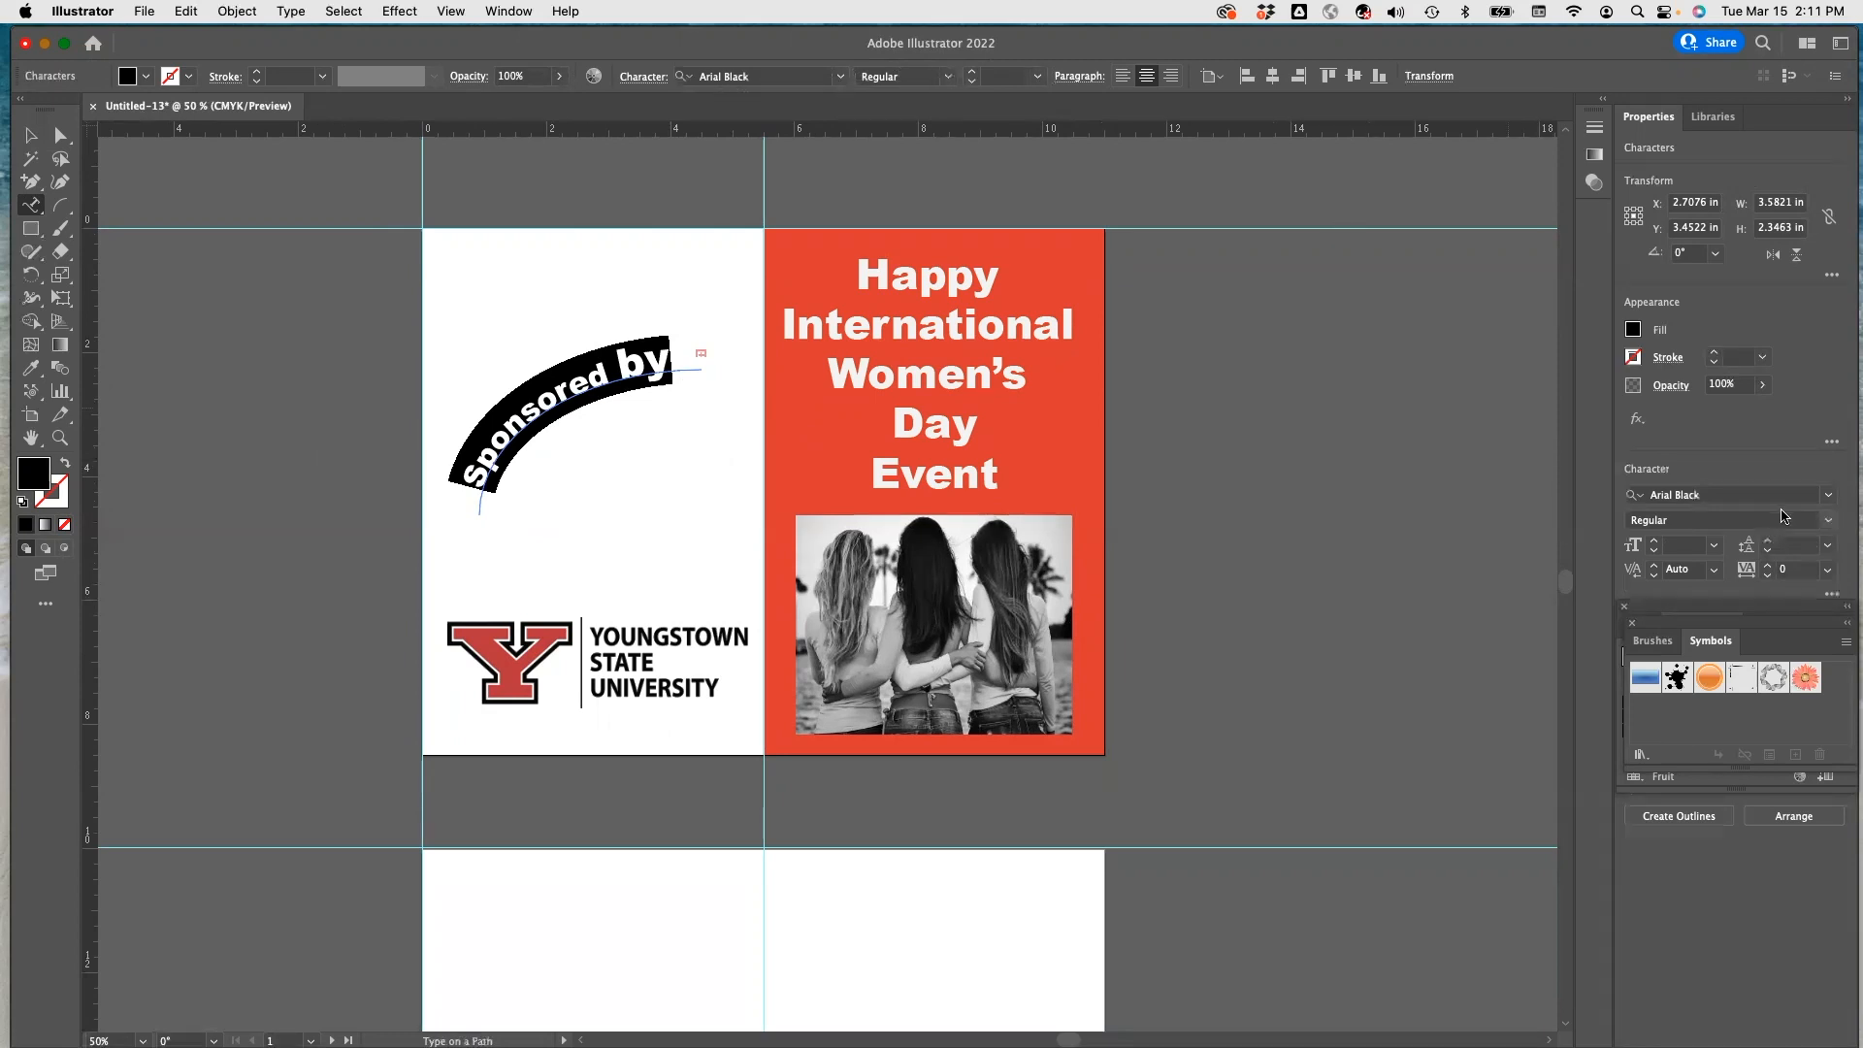
pyautogui.click(1828, 495)
pyautogui.click(1703, 647)
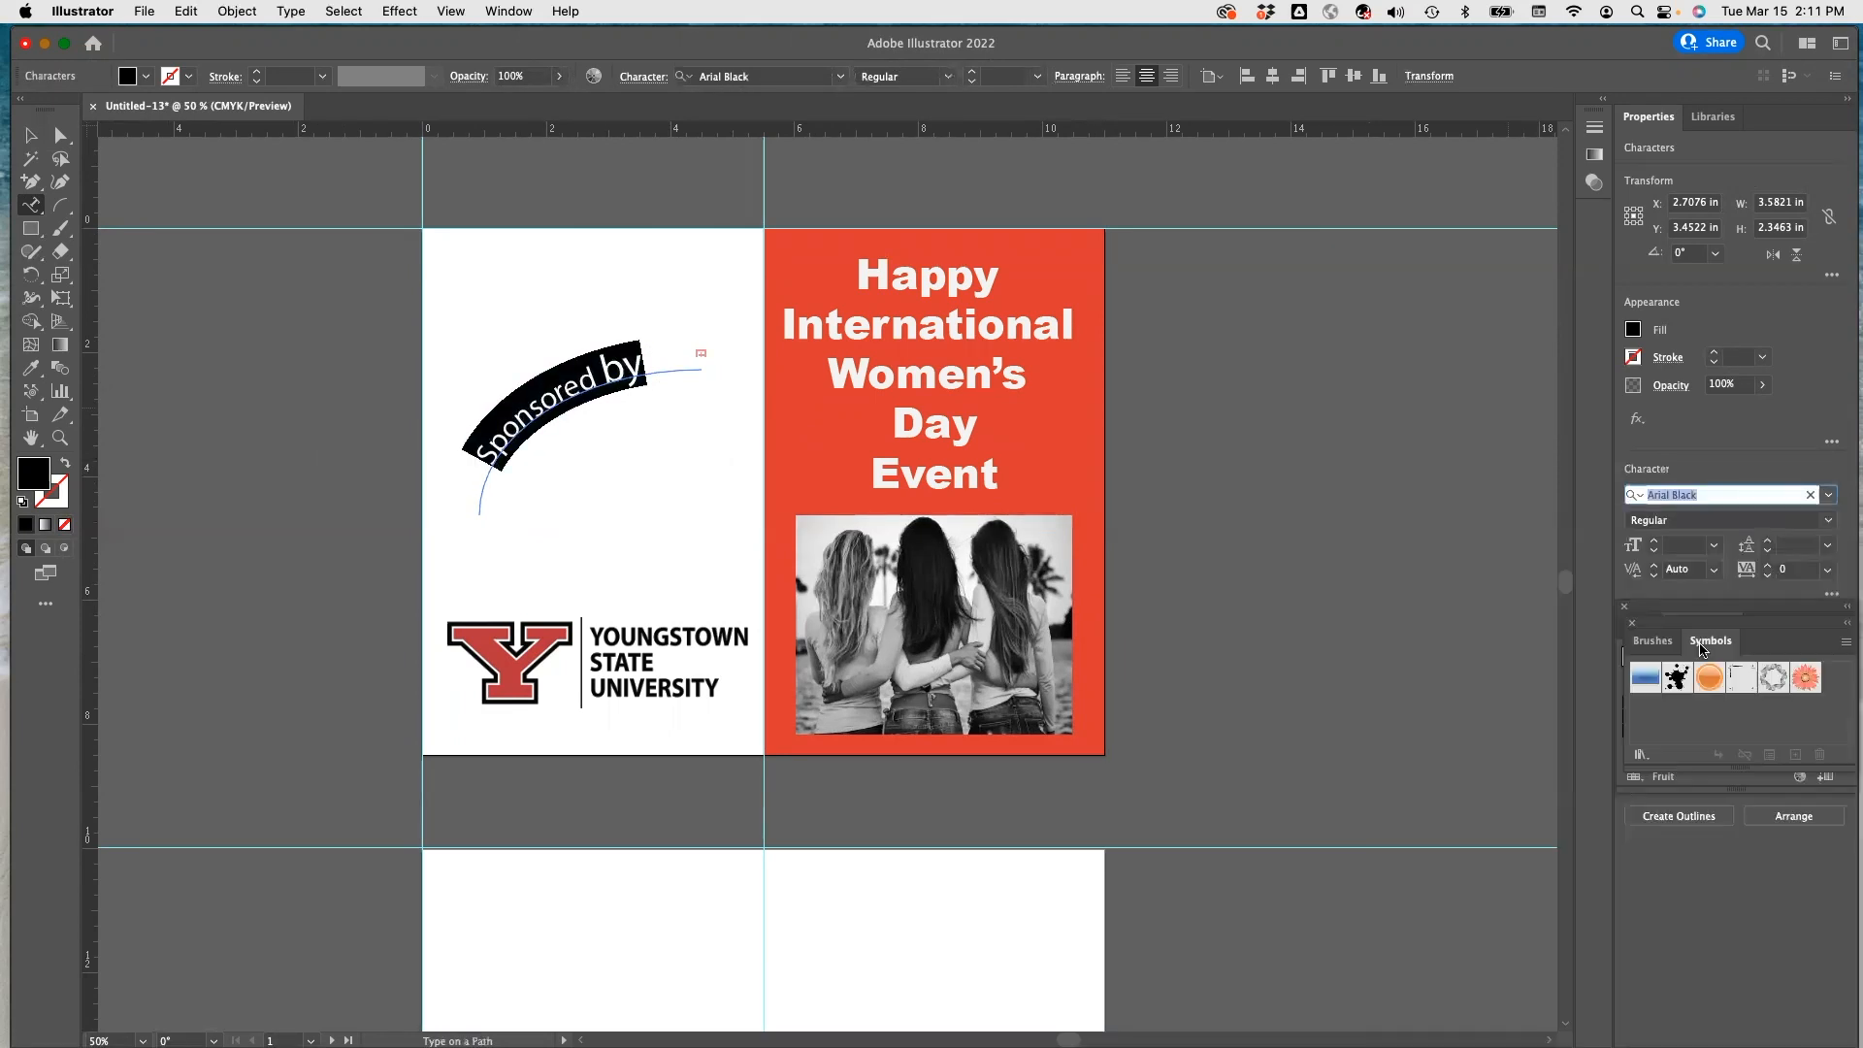
pyautogui.click(601, 530)
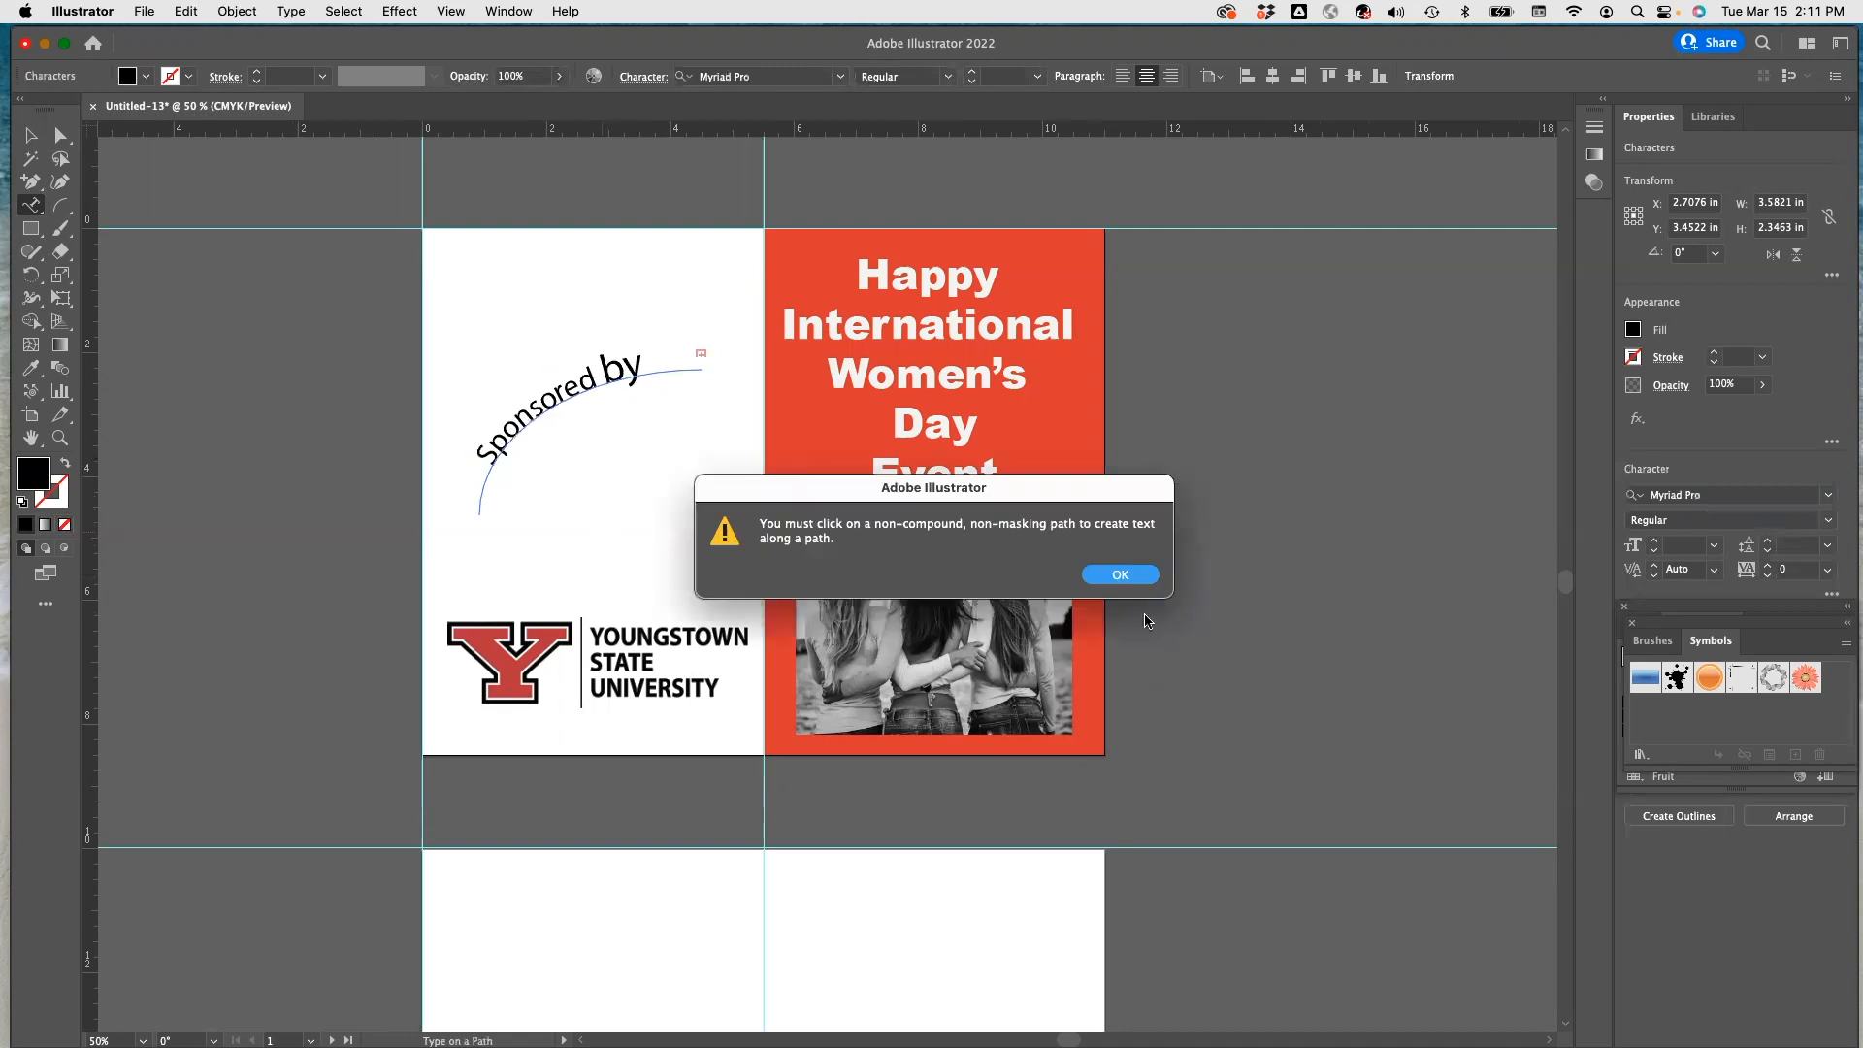
pyautogui.click(1113, 576)
# Move the curved "Sponsored by" text down above the university logo and stretch it to about 4.69 by 2.50 in.
pyautogui.click(34, 142)
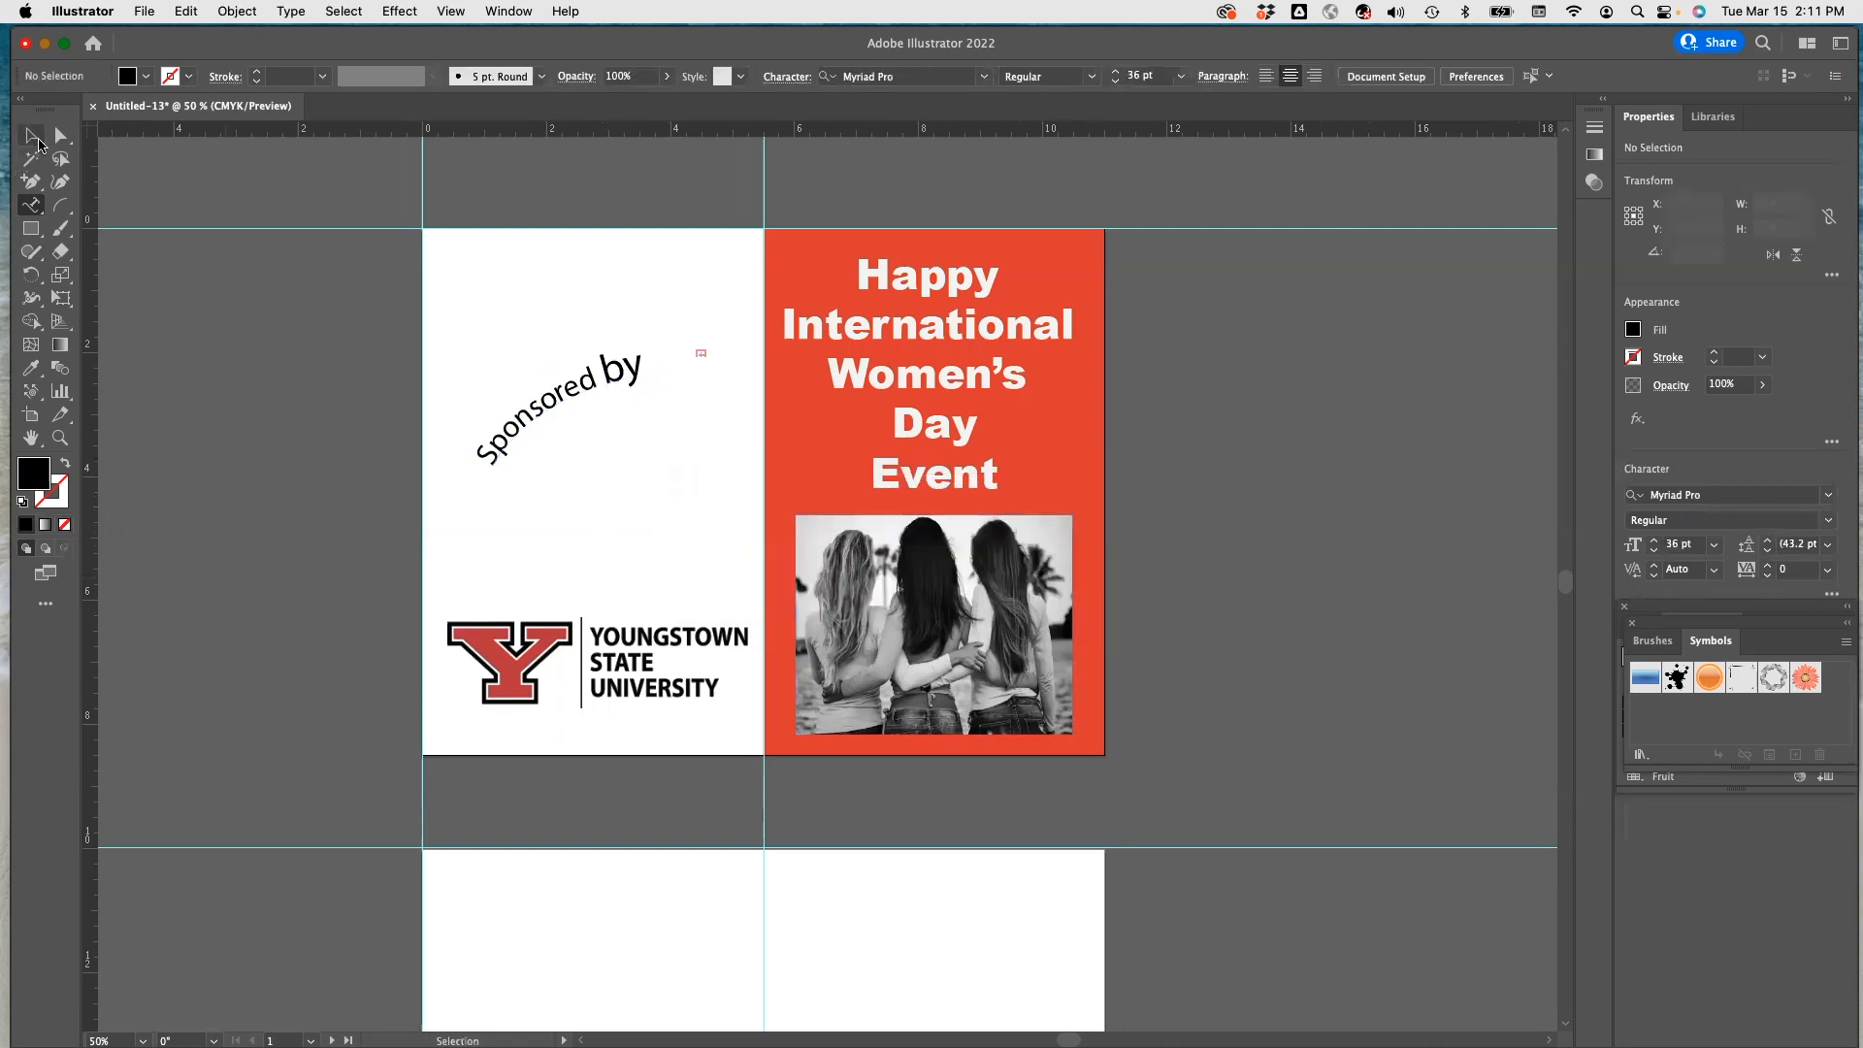
pyautogui.moveTo(607, 380); pyautogui.dragTo(624, 471)
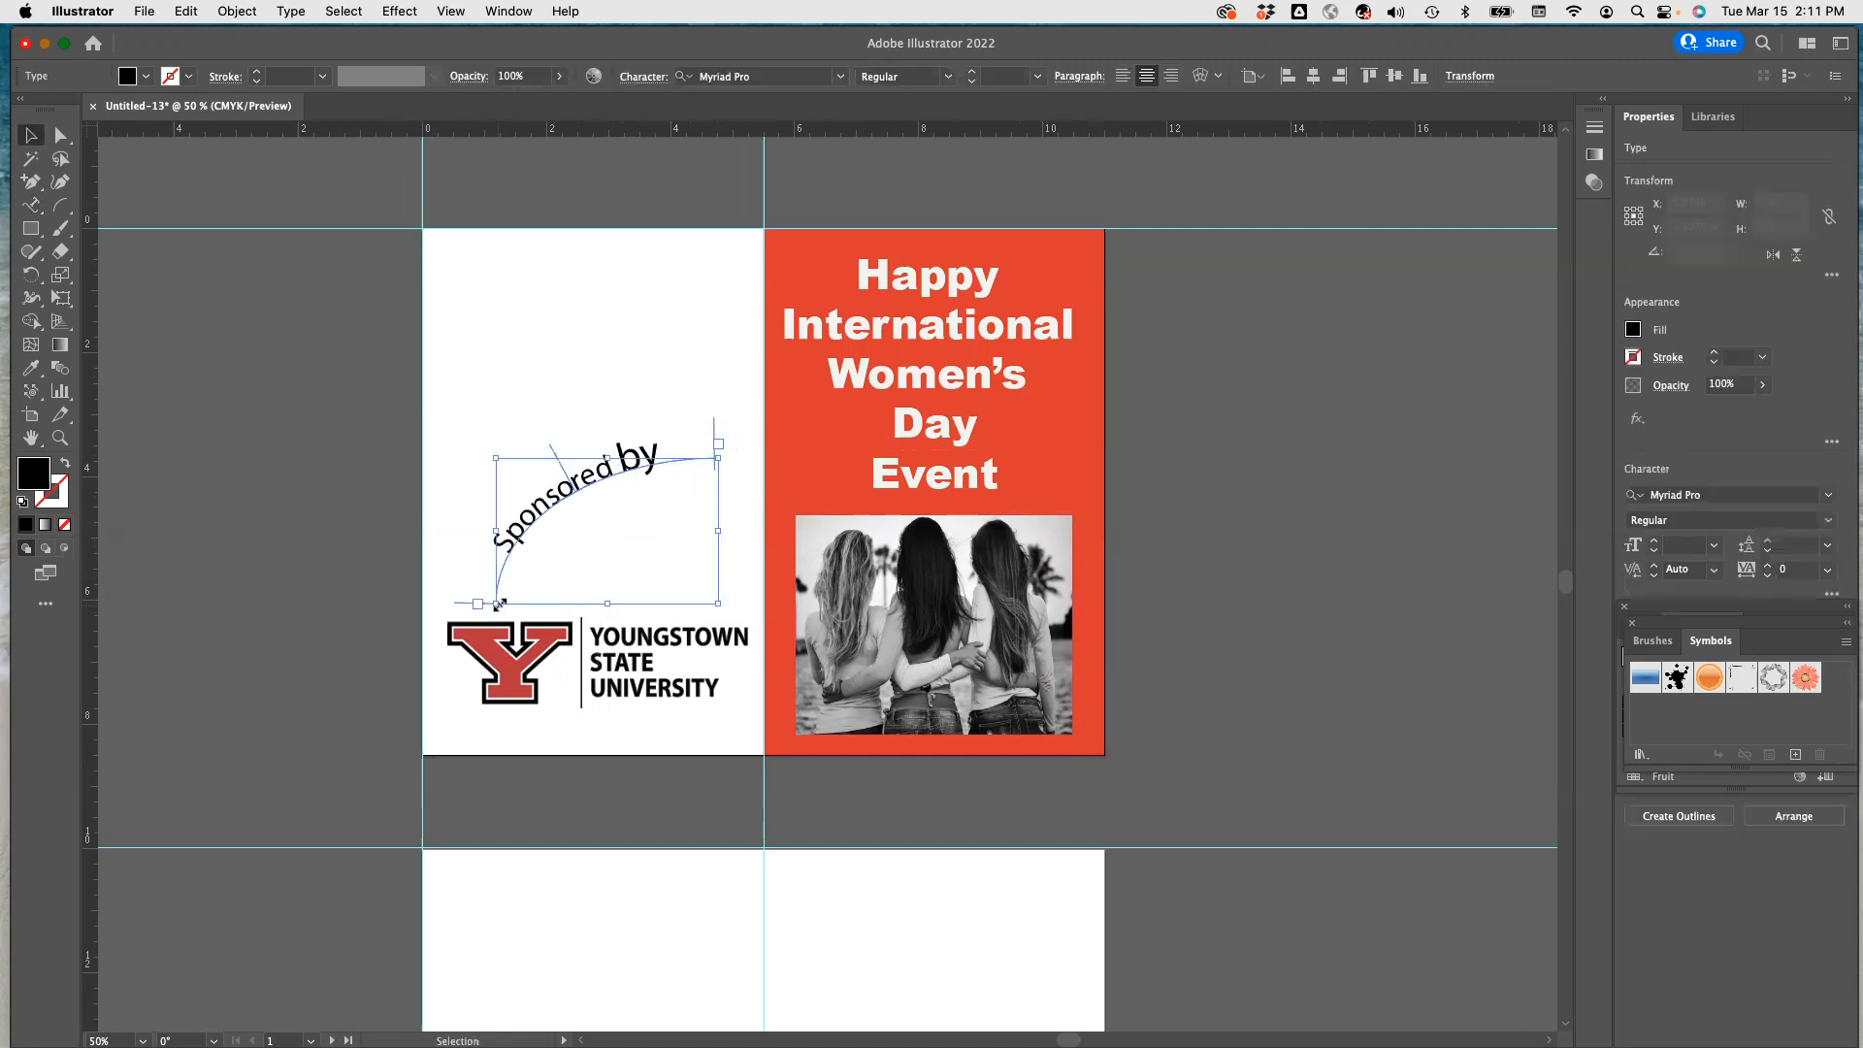
pyautogui.moveTo(494, 602); pyautogui.dragTo(442, 586)
pyautogui.moveTo(715, 458); pyautogui.dragTo(739, 476)
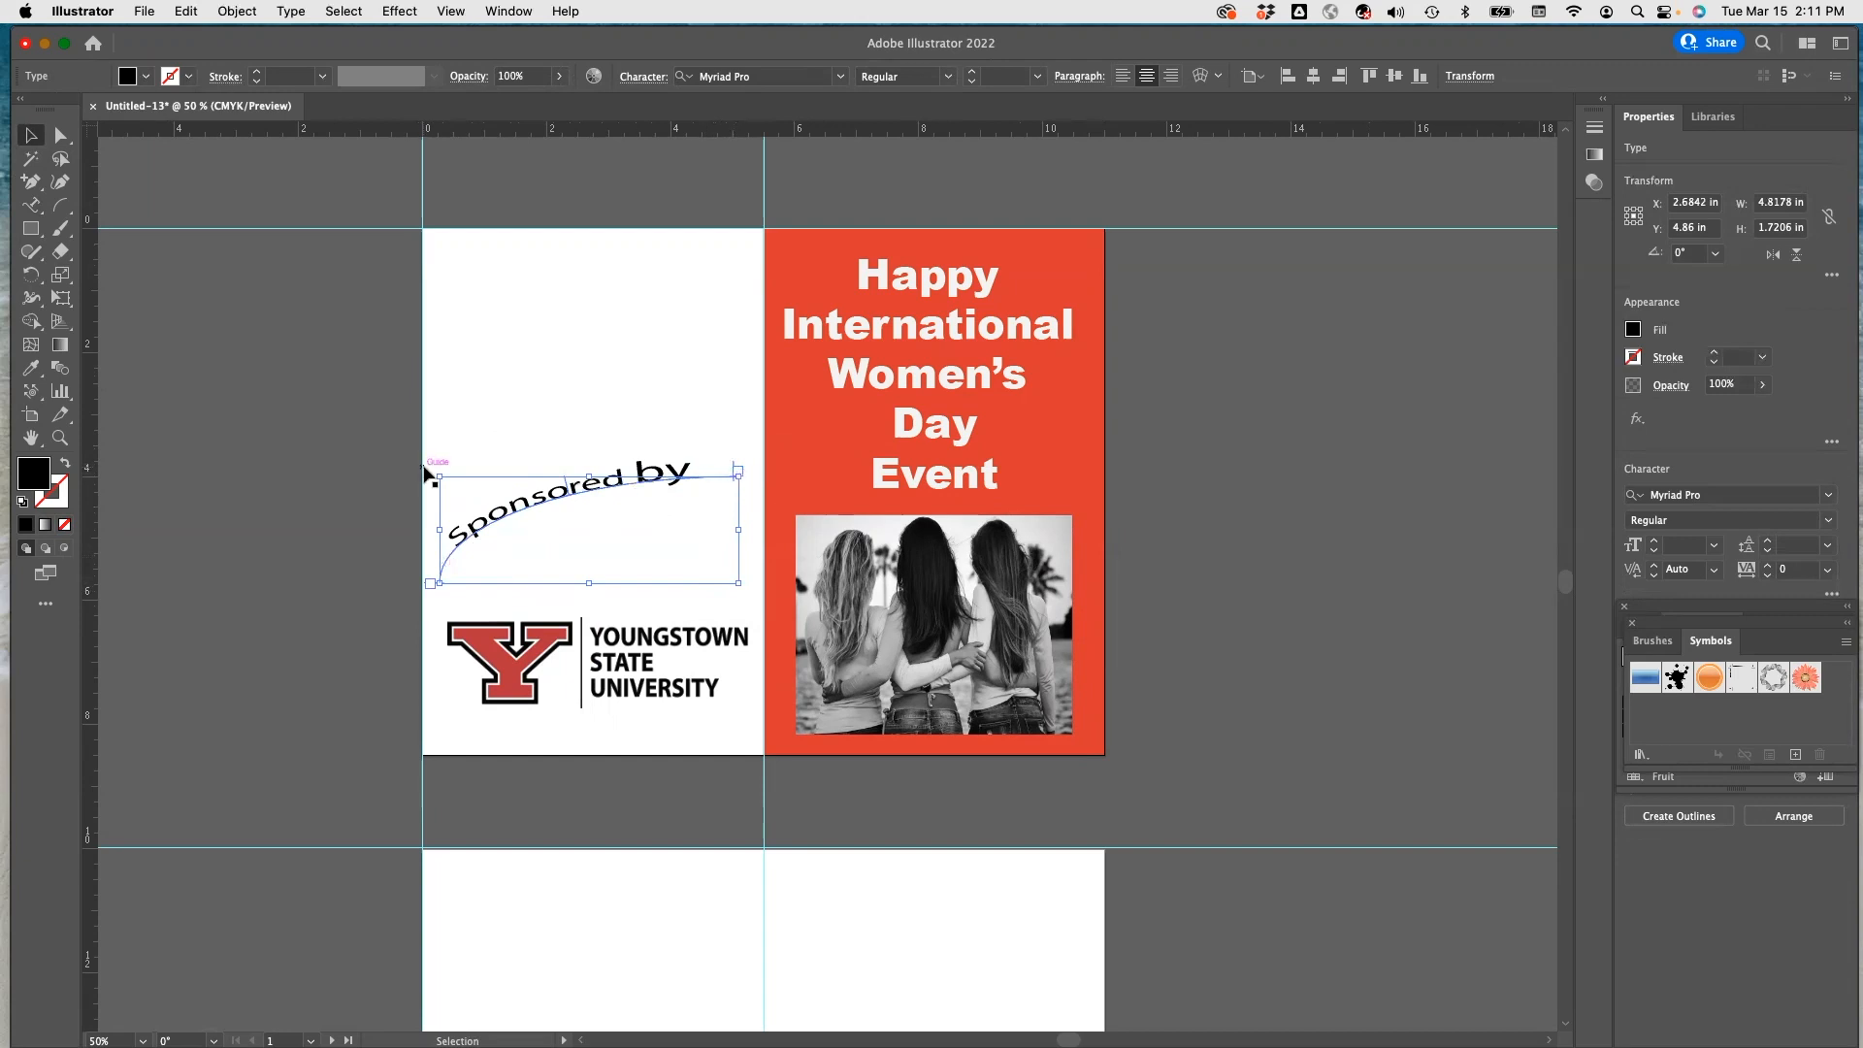
pyautogui.moveTo(441, 475); pyautogui.dragTo(447, 428)
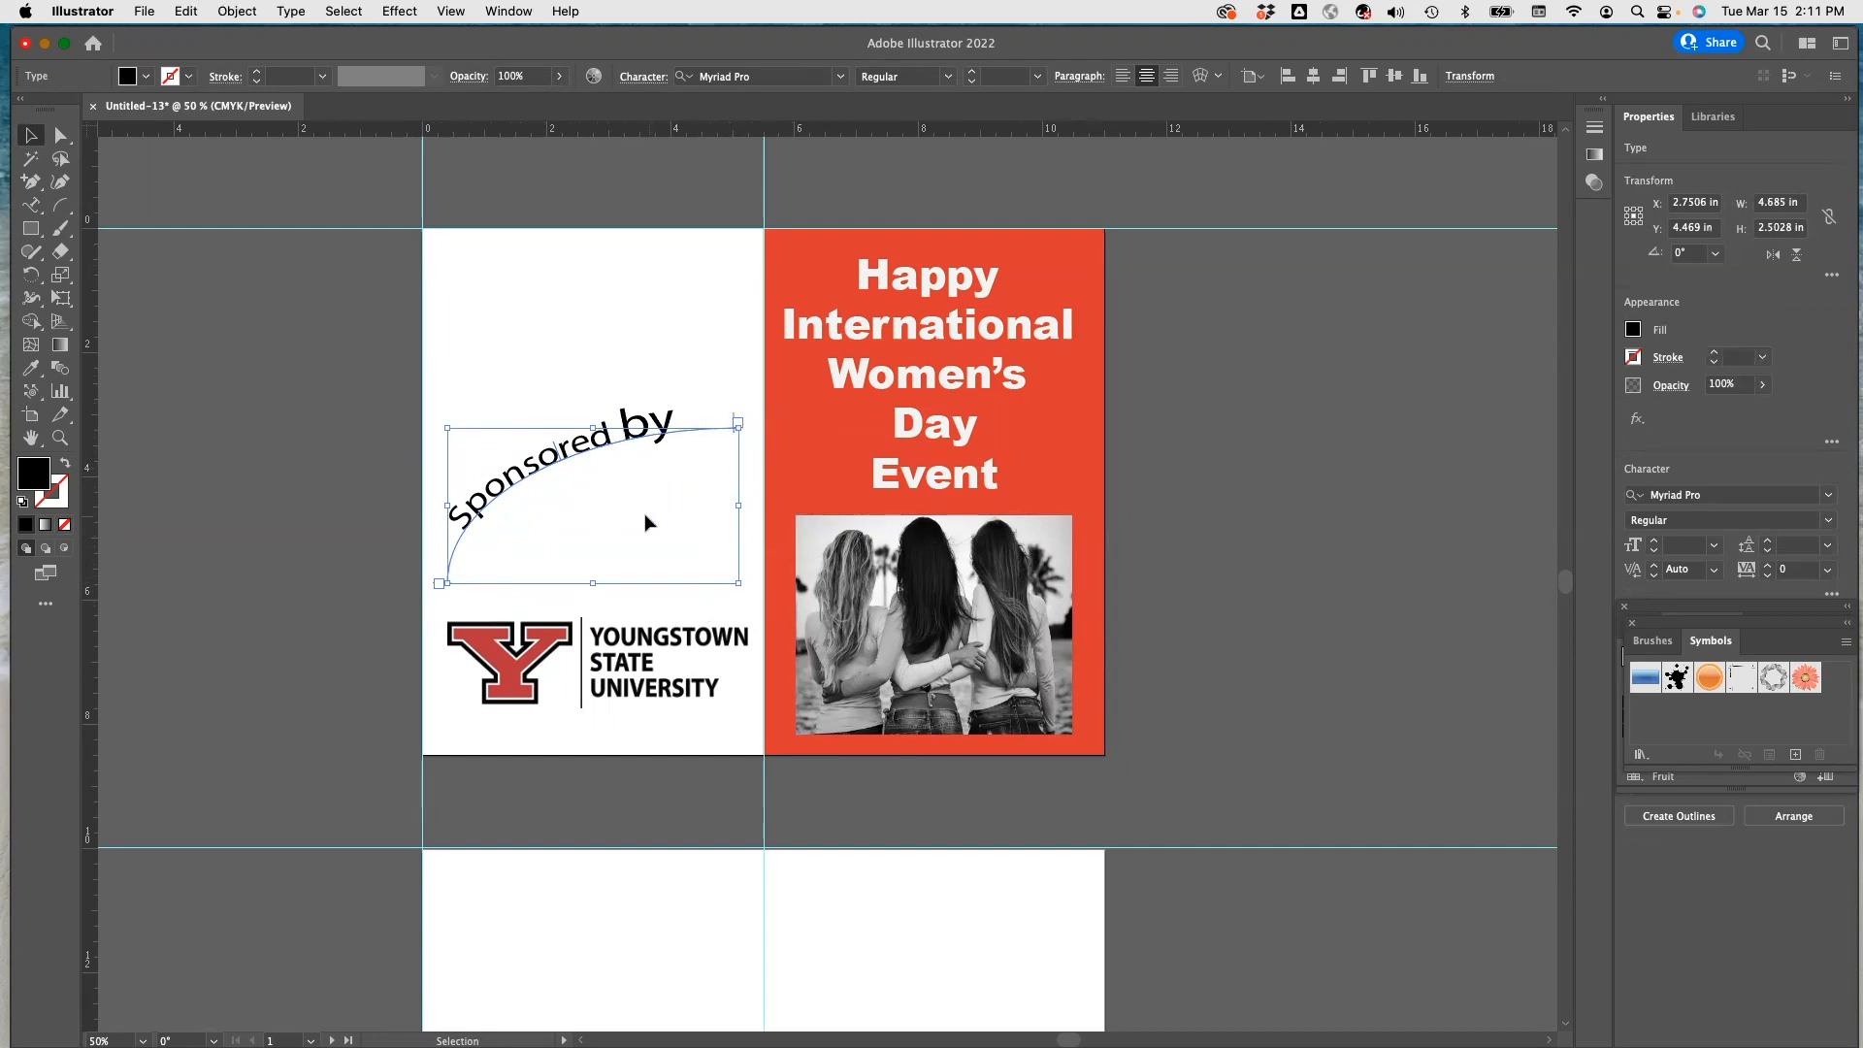
pyautogui.click(649, 312)
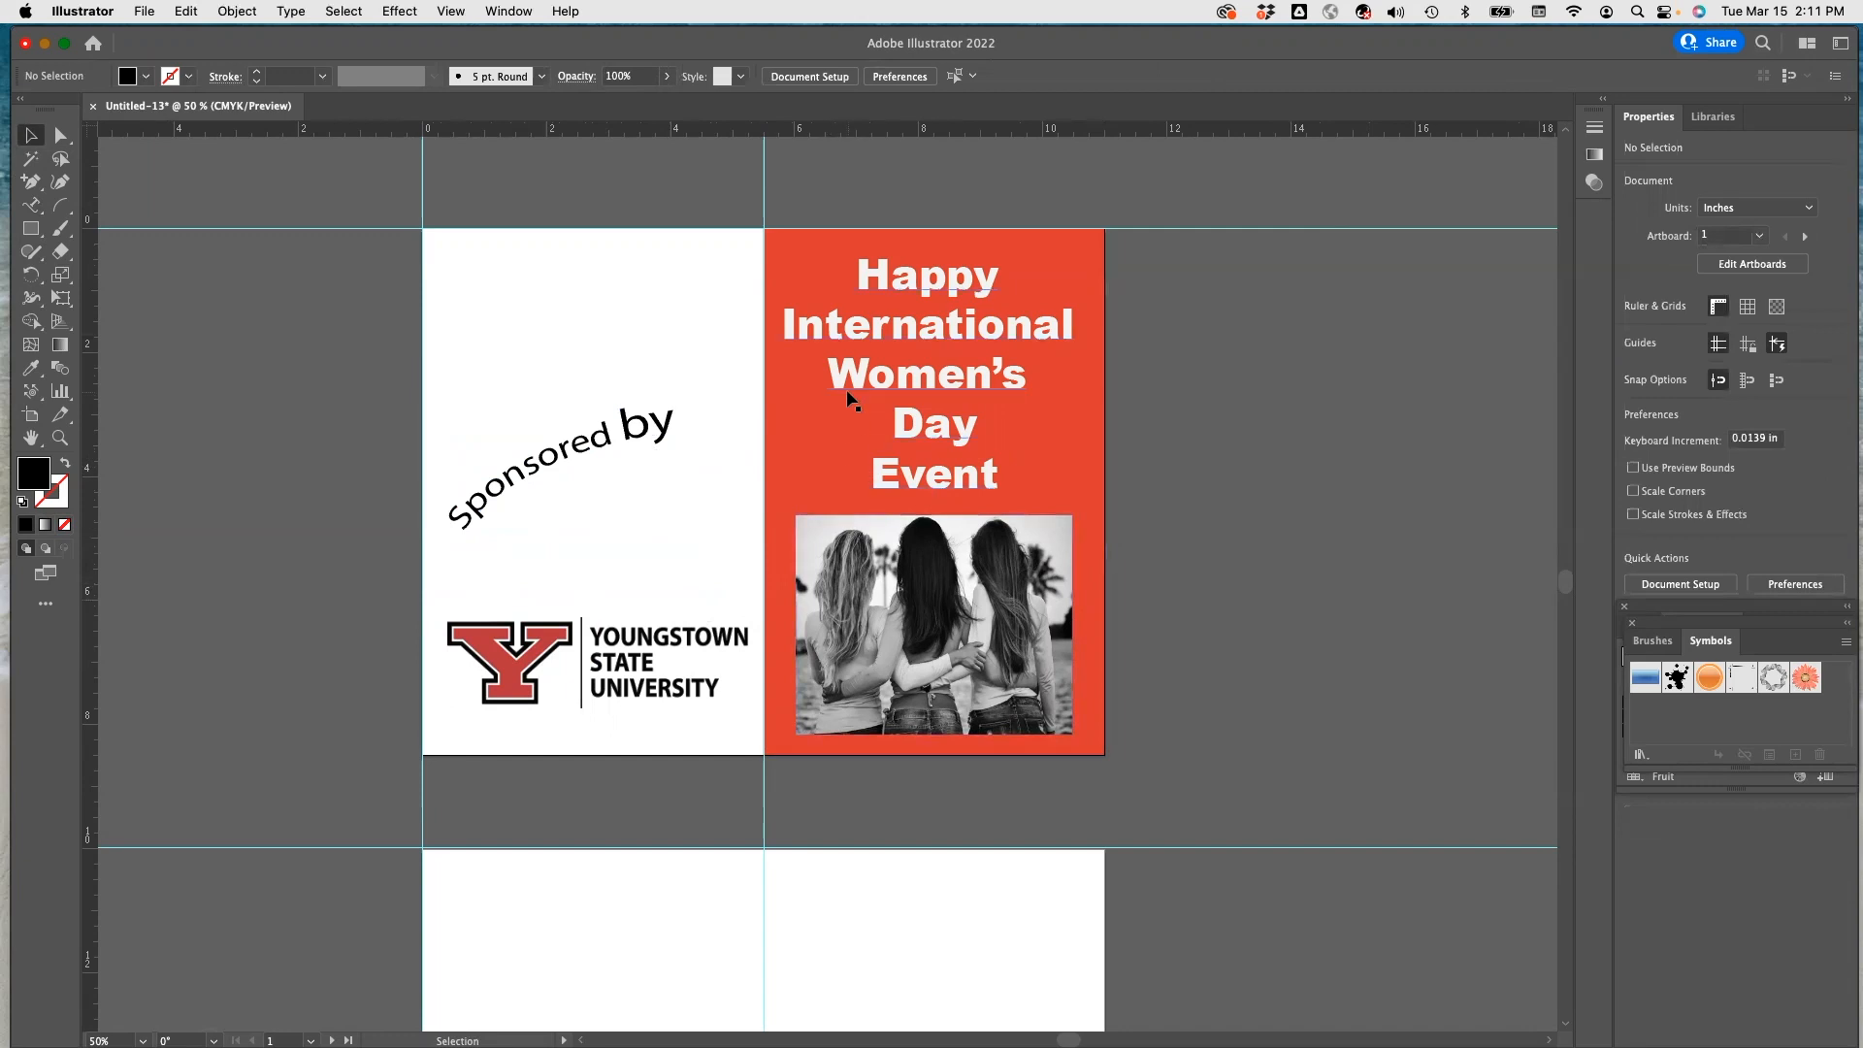
pyautogui.scroll(1, 854, 400)
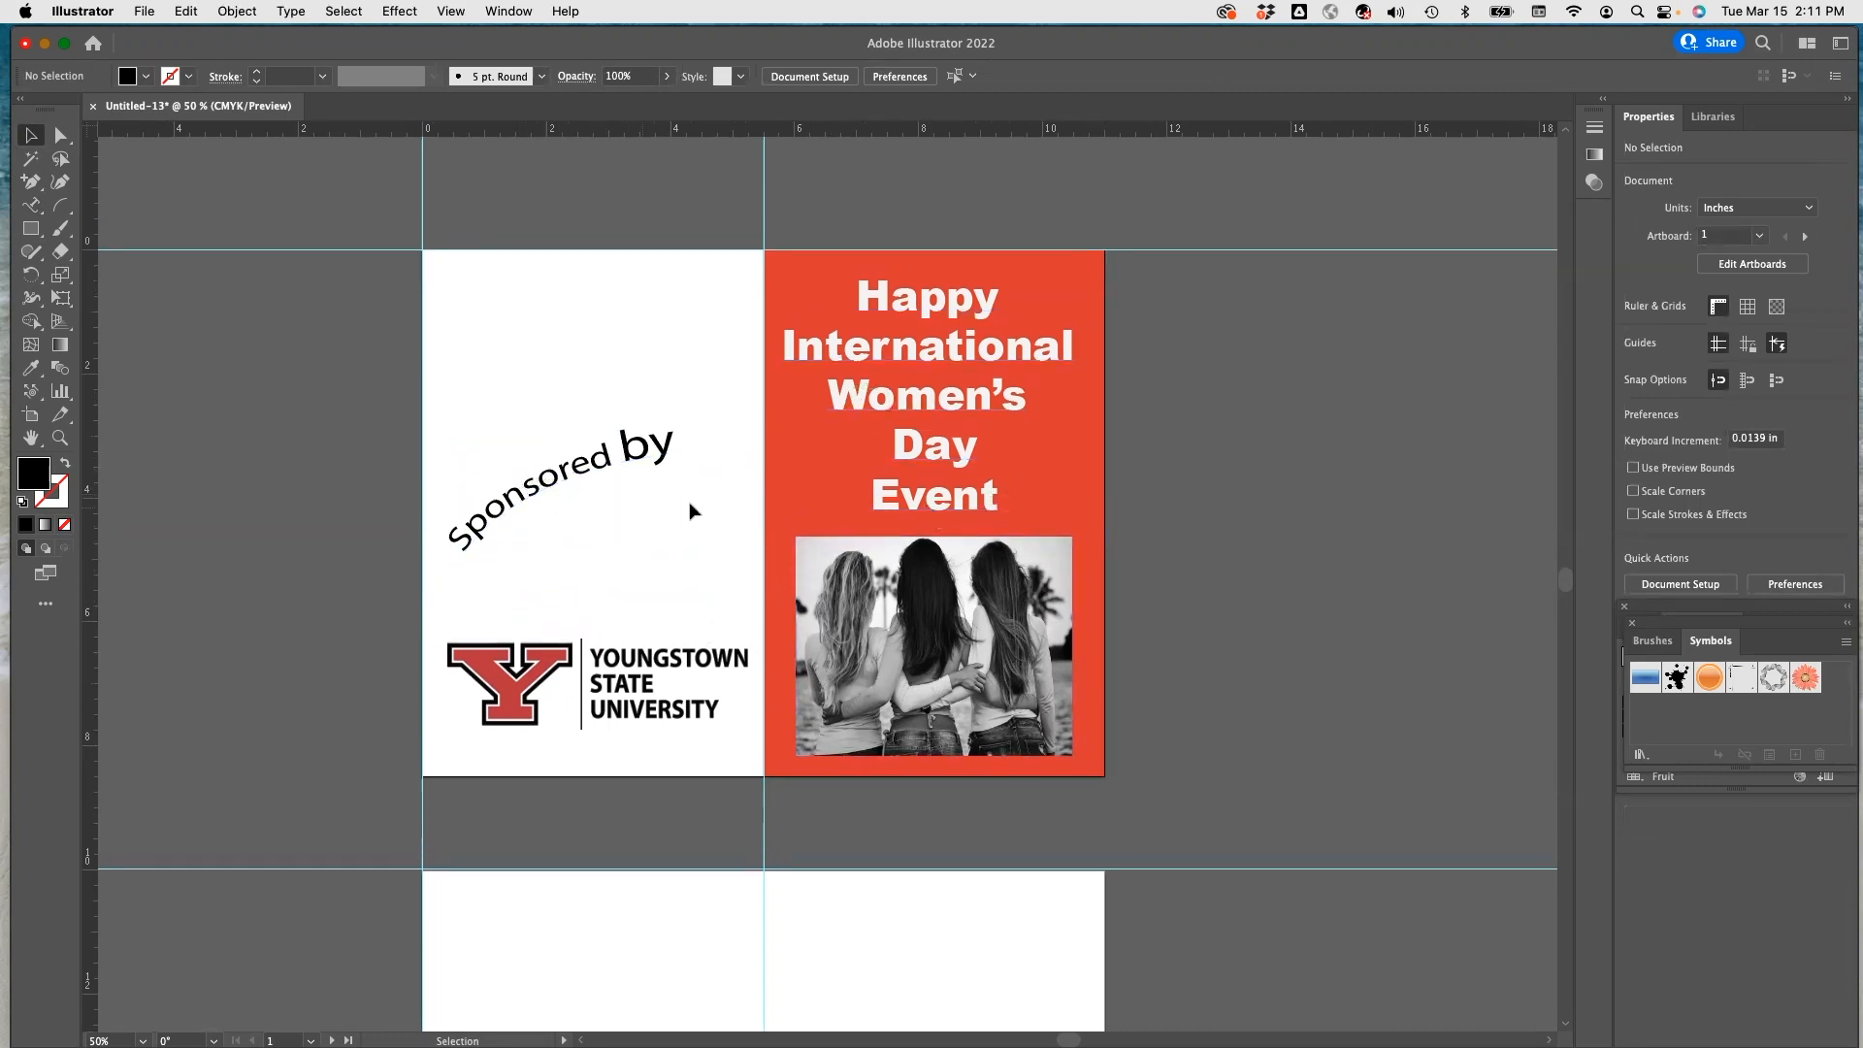
pyautogui.scroll(-5, 1075, 553)
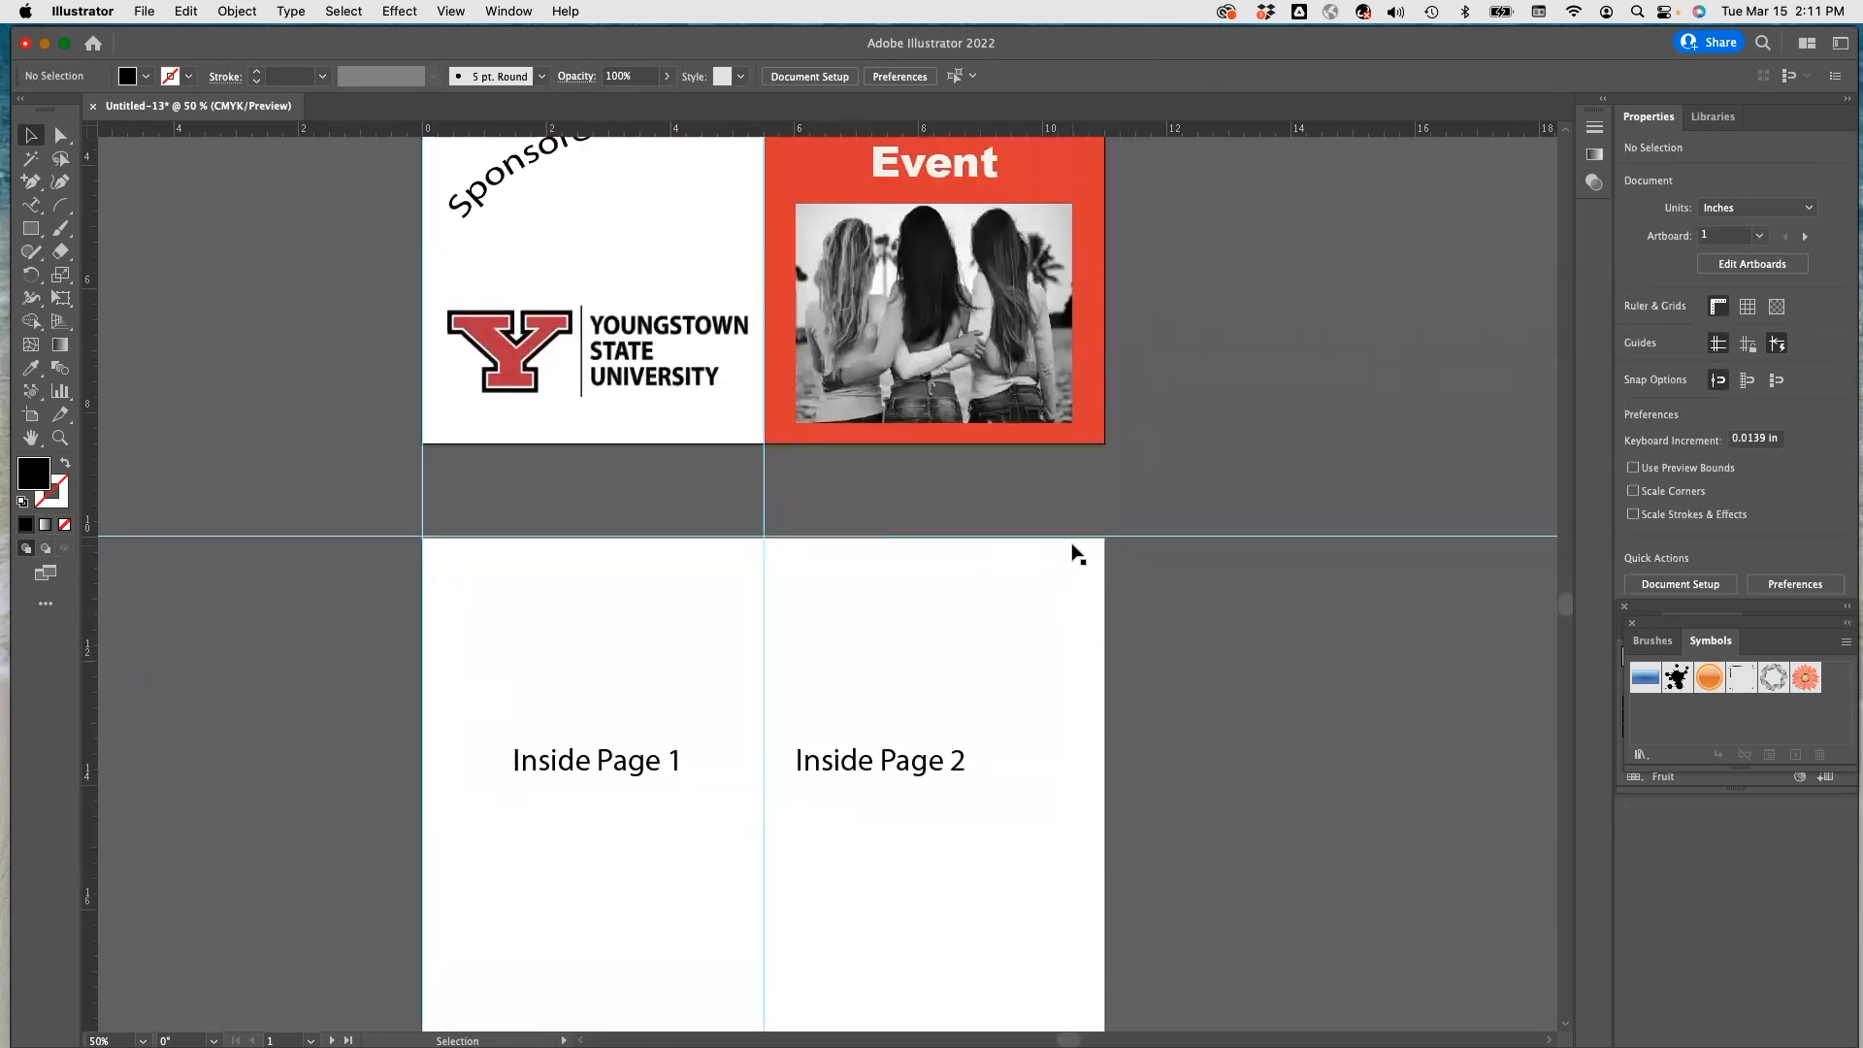
pyautogui.scroll(5, 1075, 553)
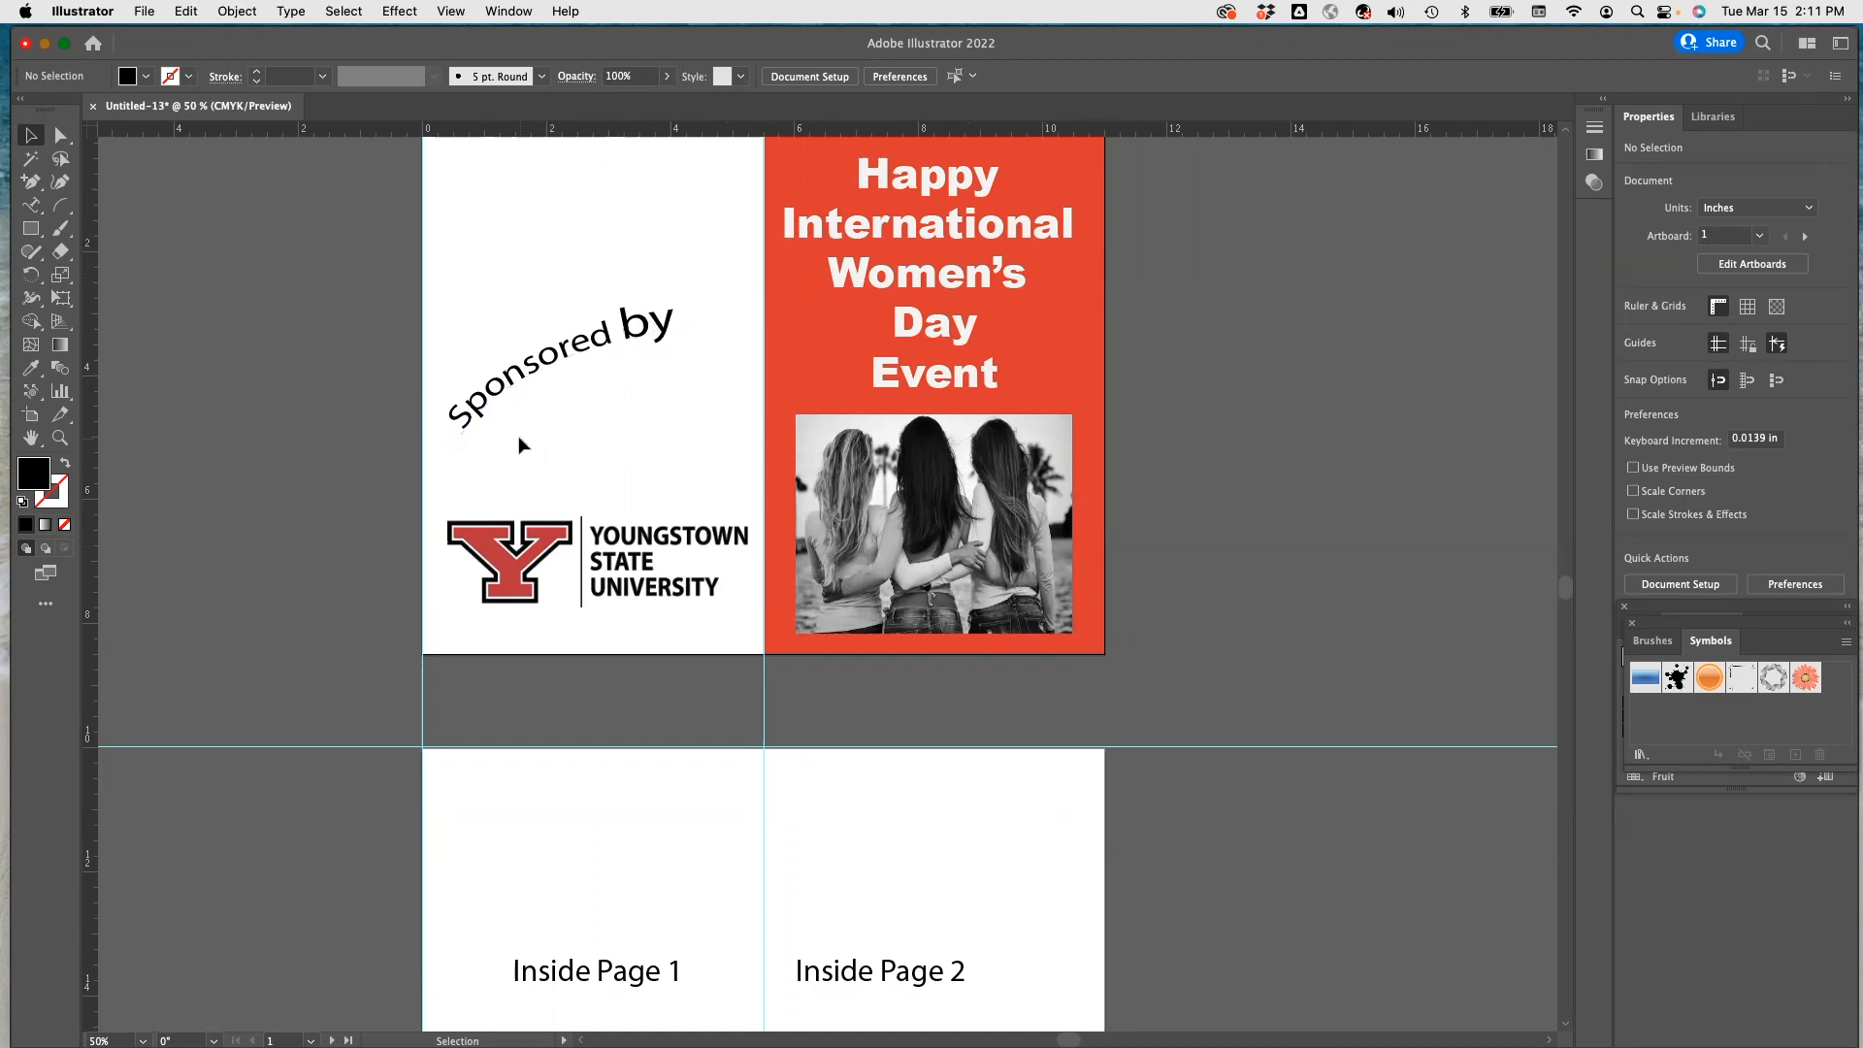
# Switch to Chrome and copy the photo of four silhouetted people against the sun from the Pexels "women" results.
pyautogui.scroll(-5, 776, 524)
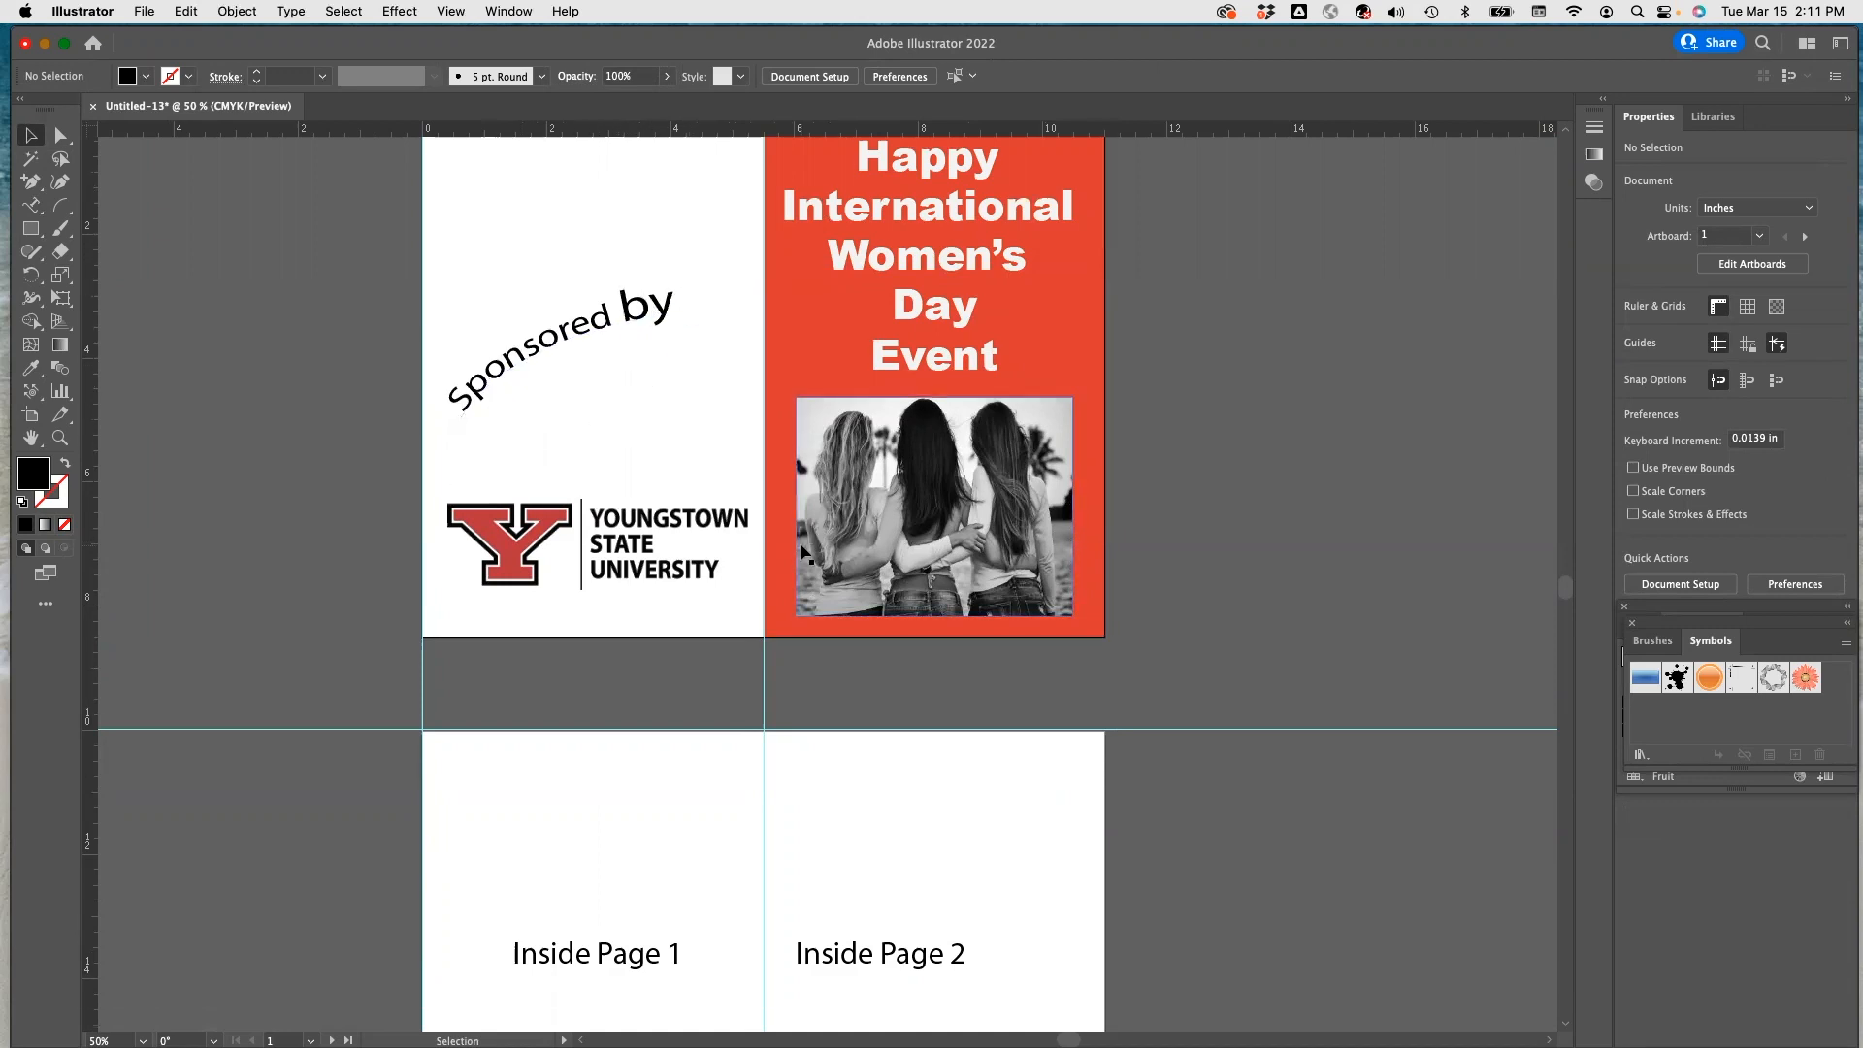
pyautogui.scroll(-2, 801, 551)
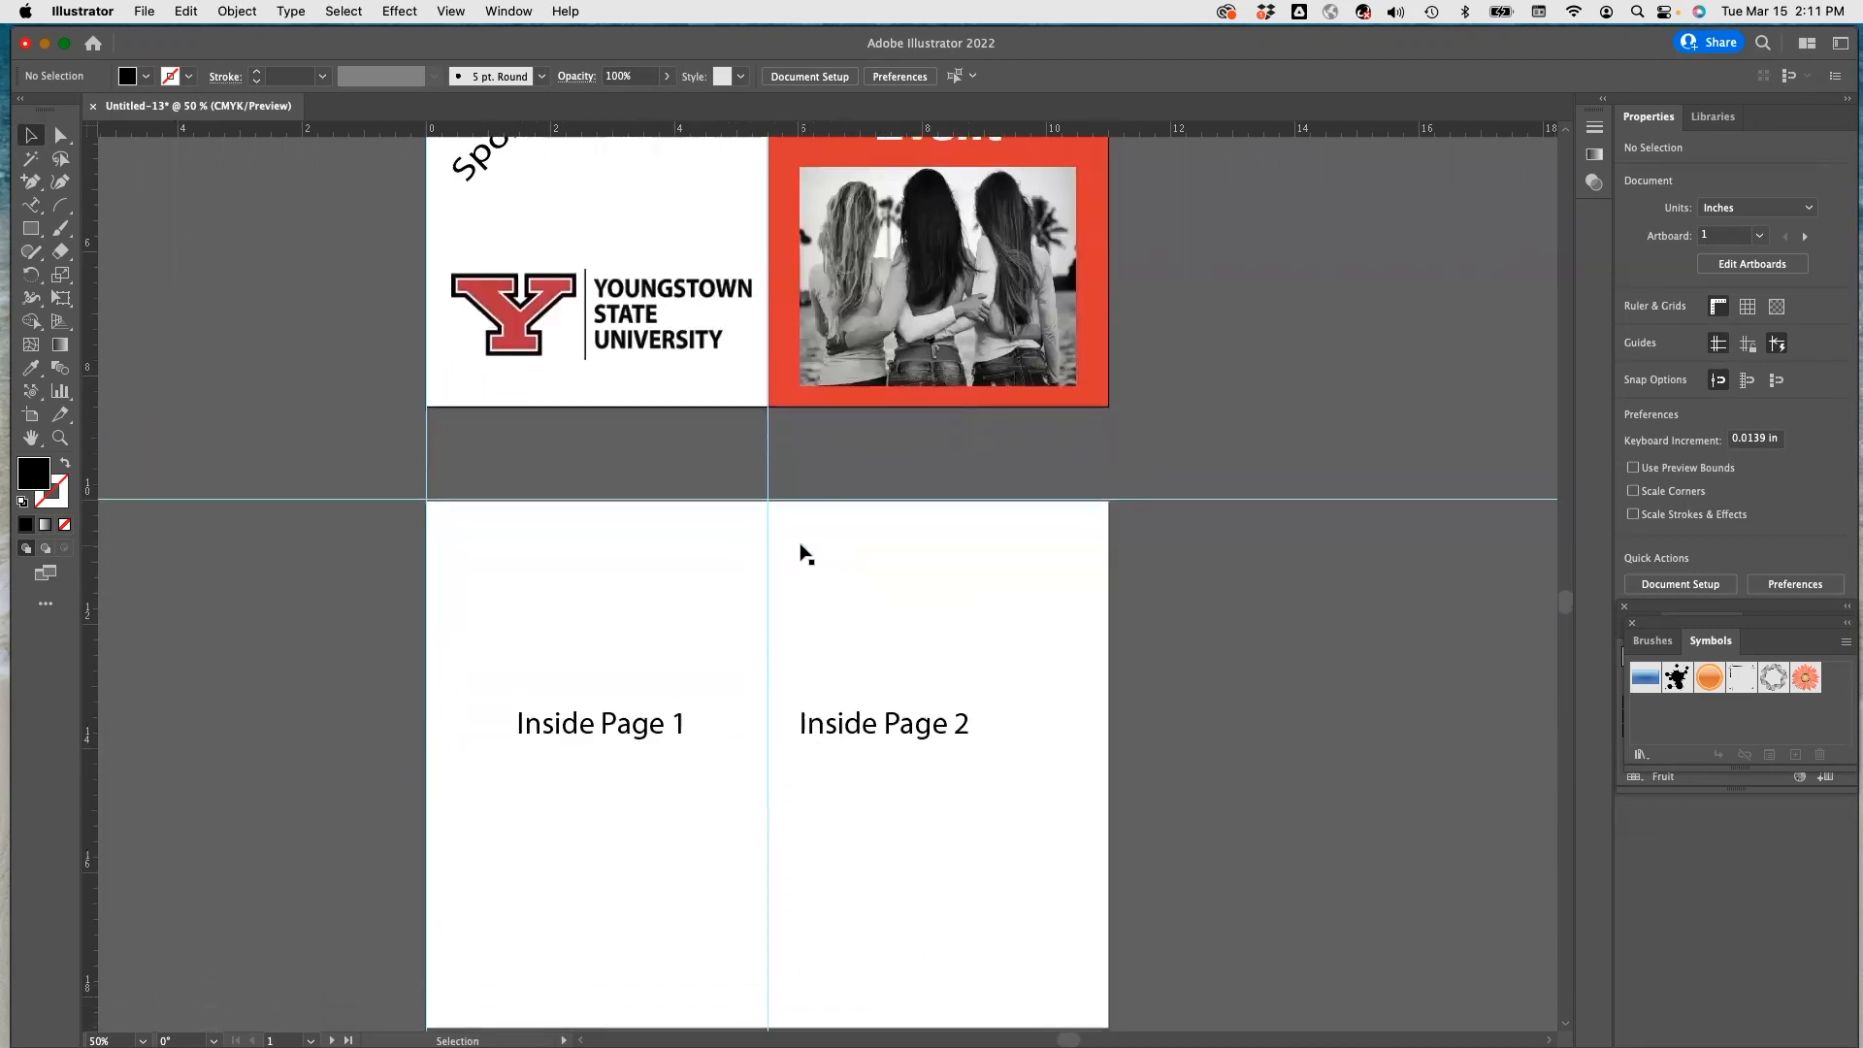
pyautogui.click(893, 718)
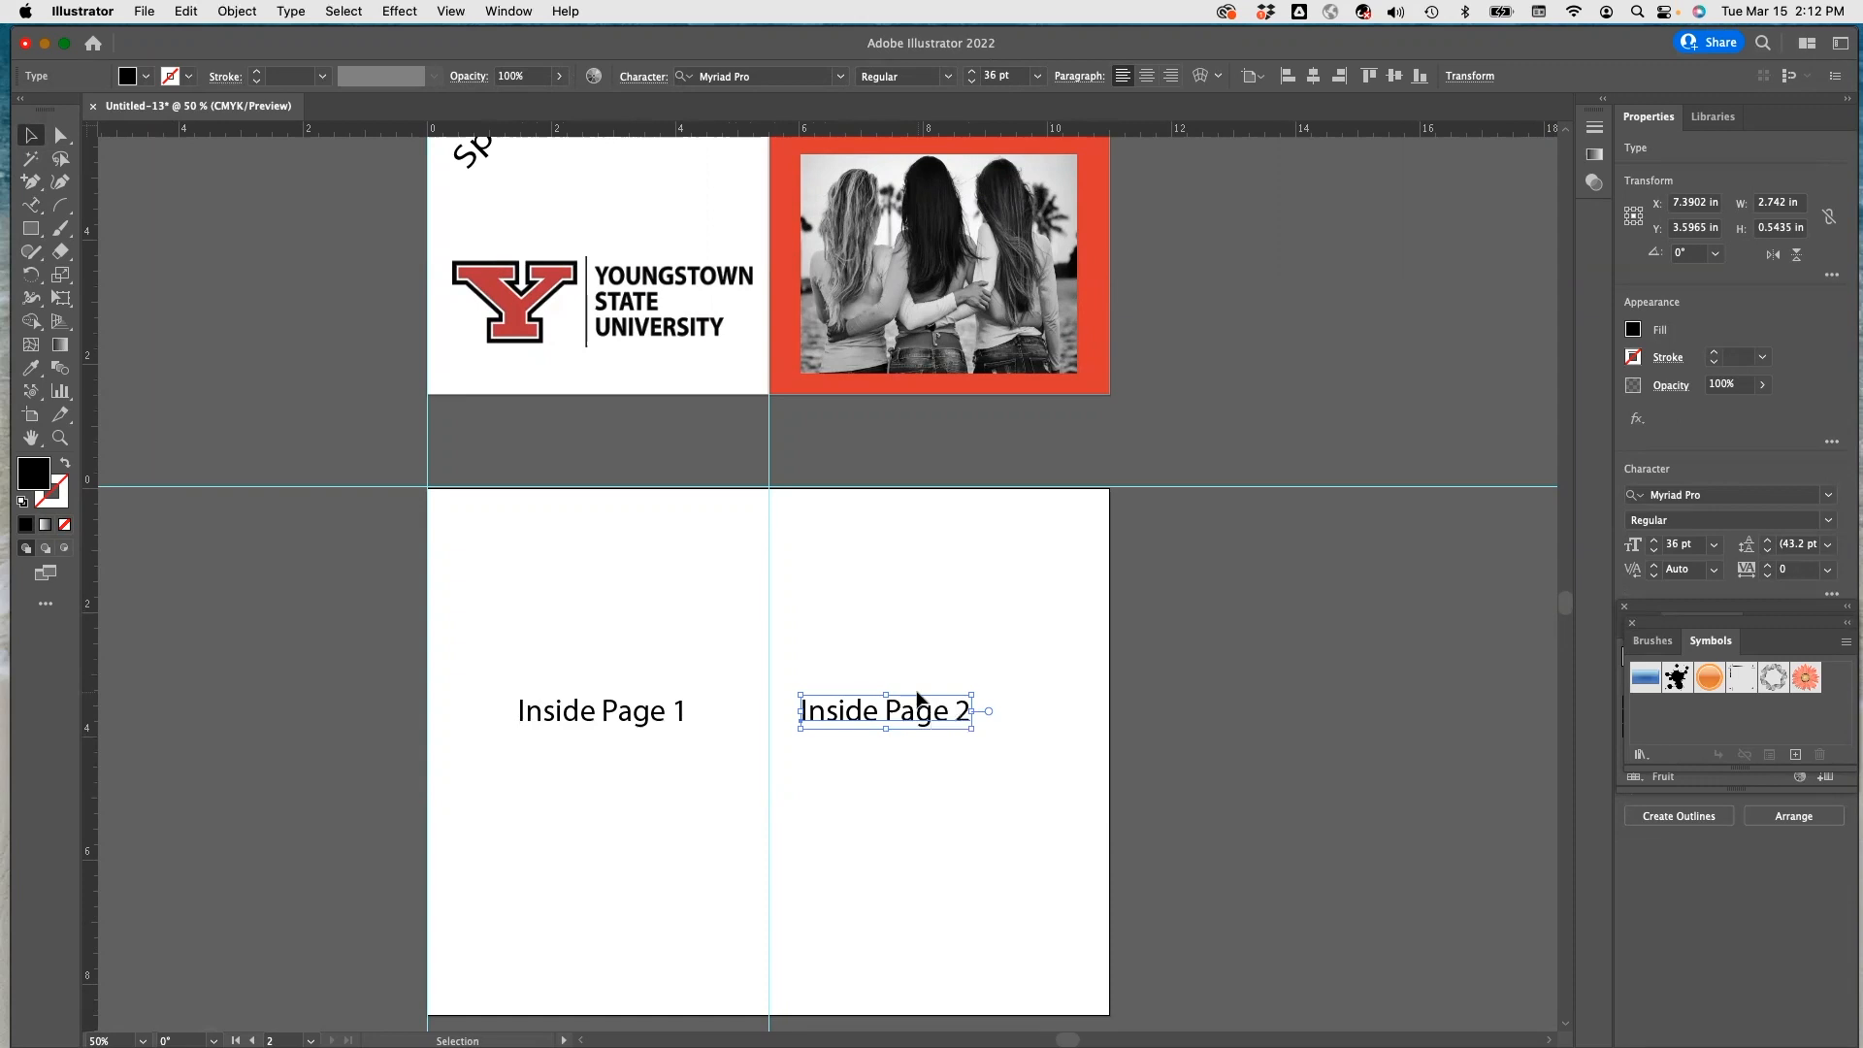
pyautogui.moveTo(1005, 1018)
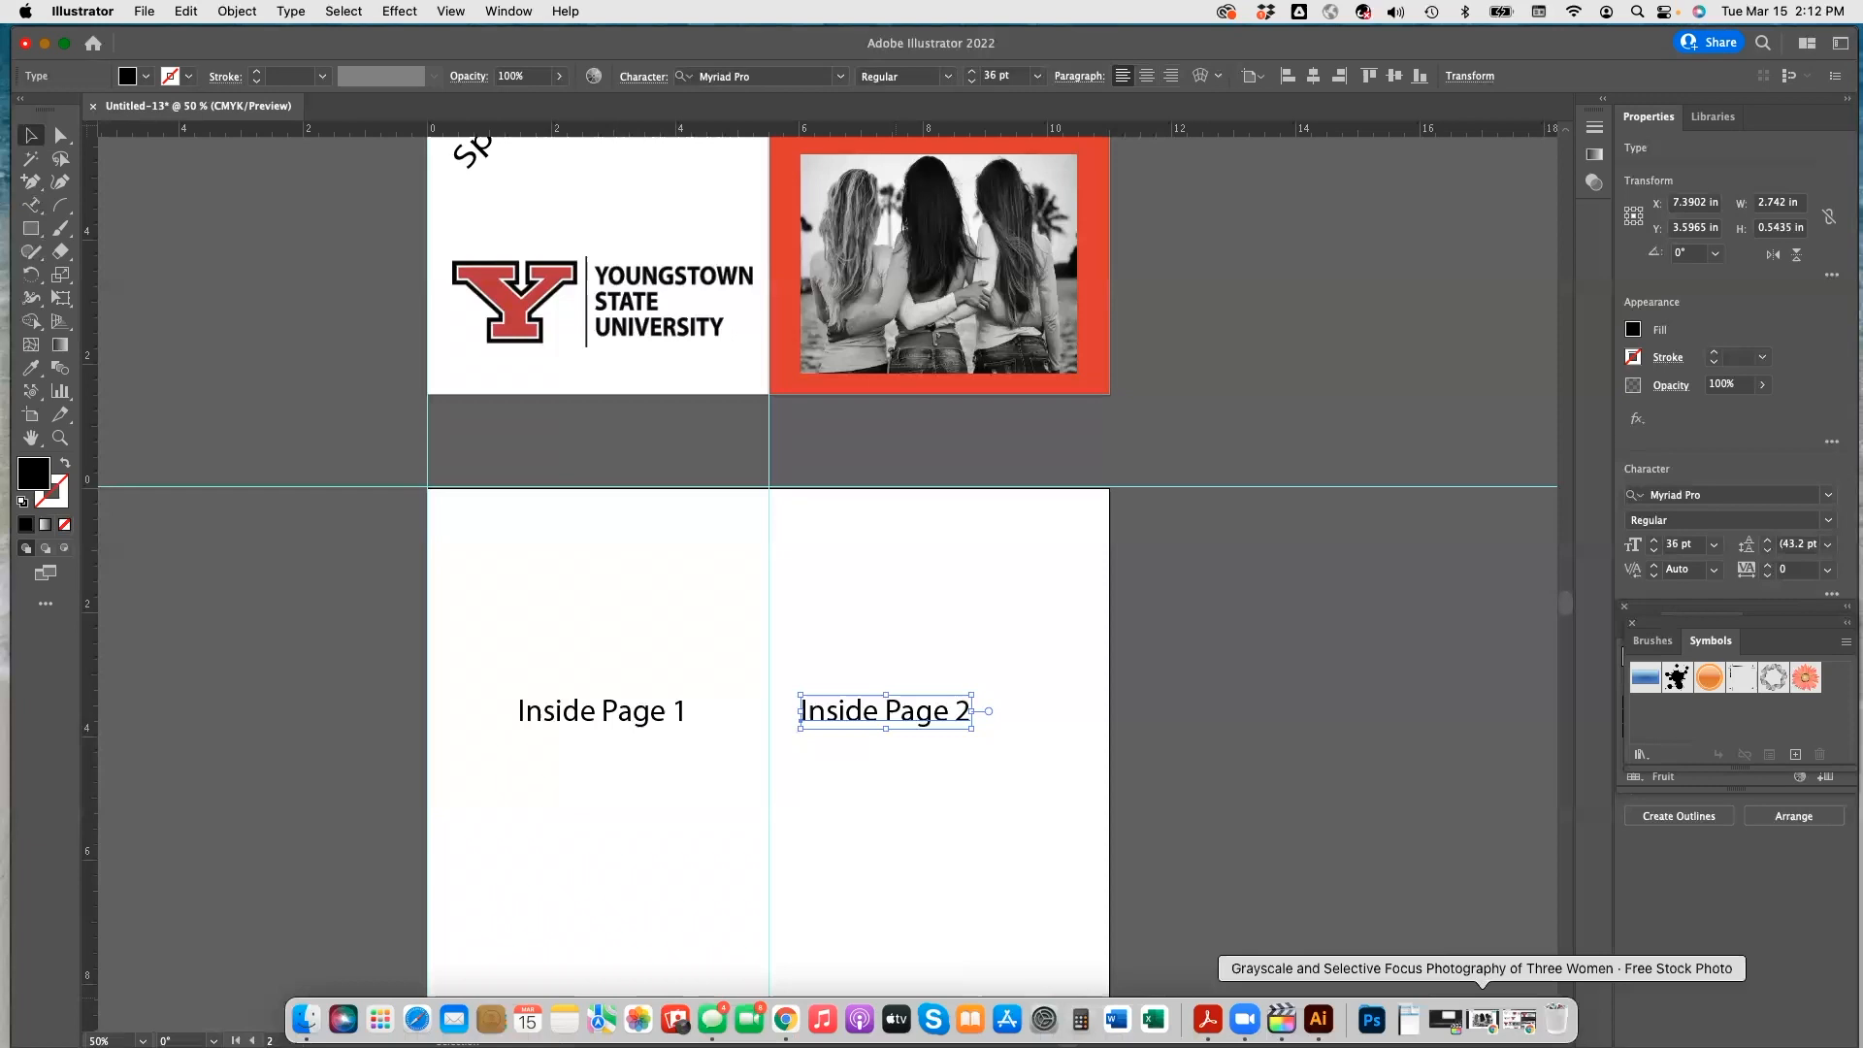
pyautogui.click(1482, 1018)
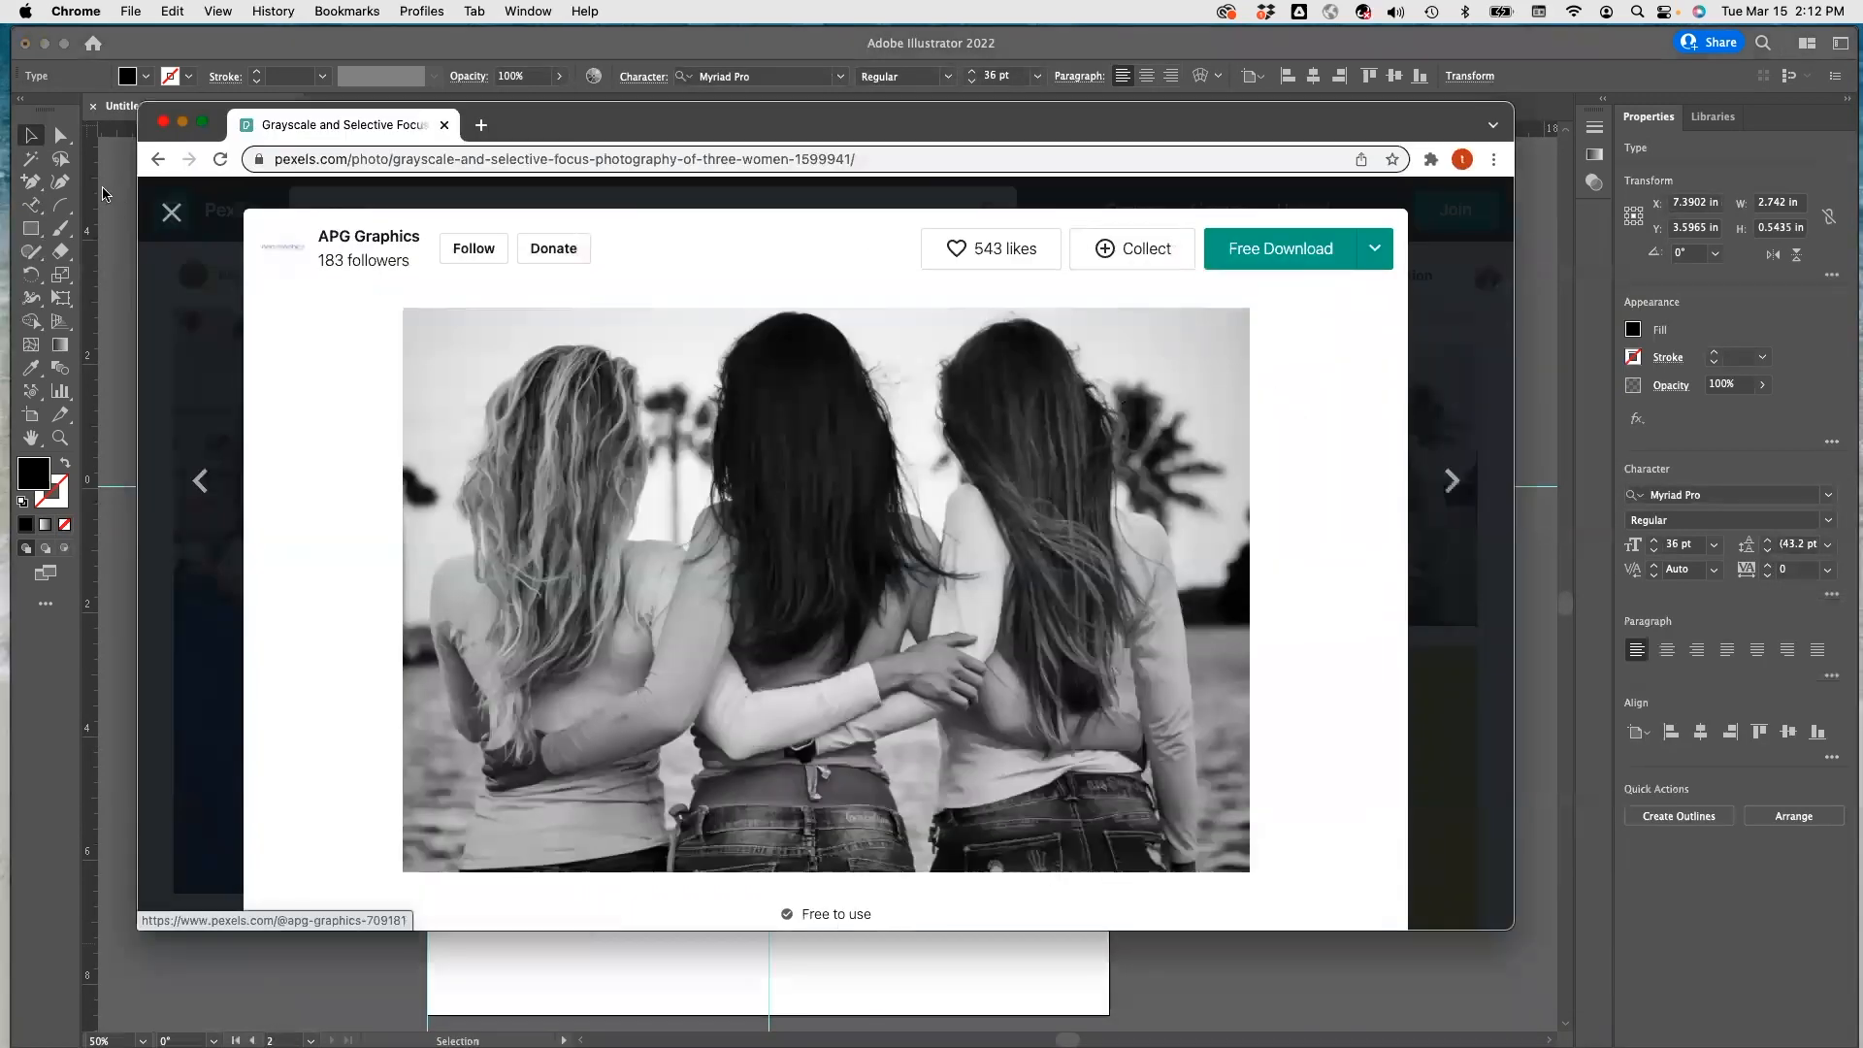
pyautogui.click(172, 212)
pyautogui.scroll(10, 994, 628)
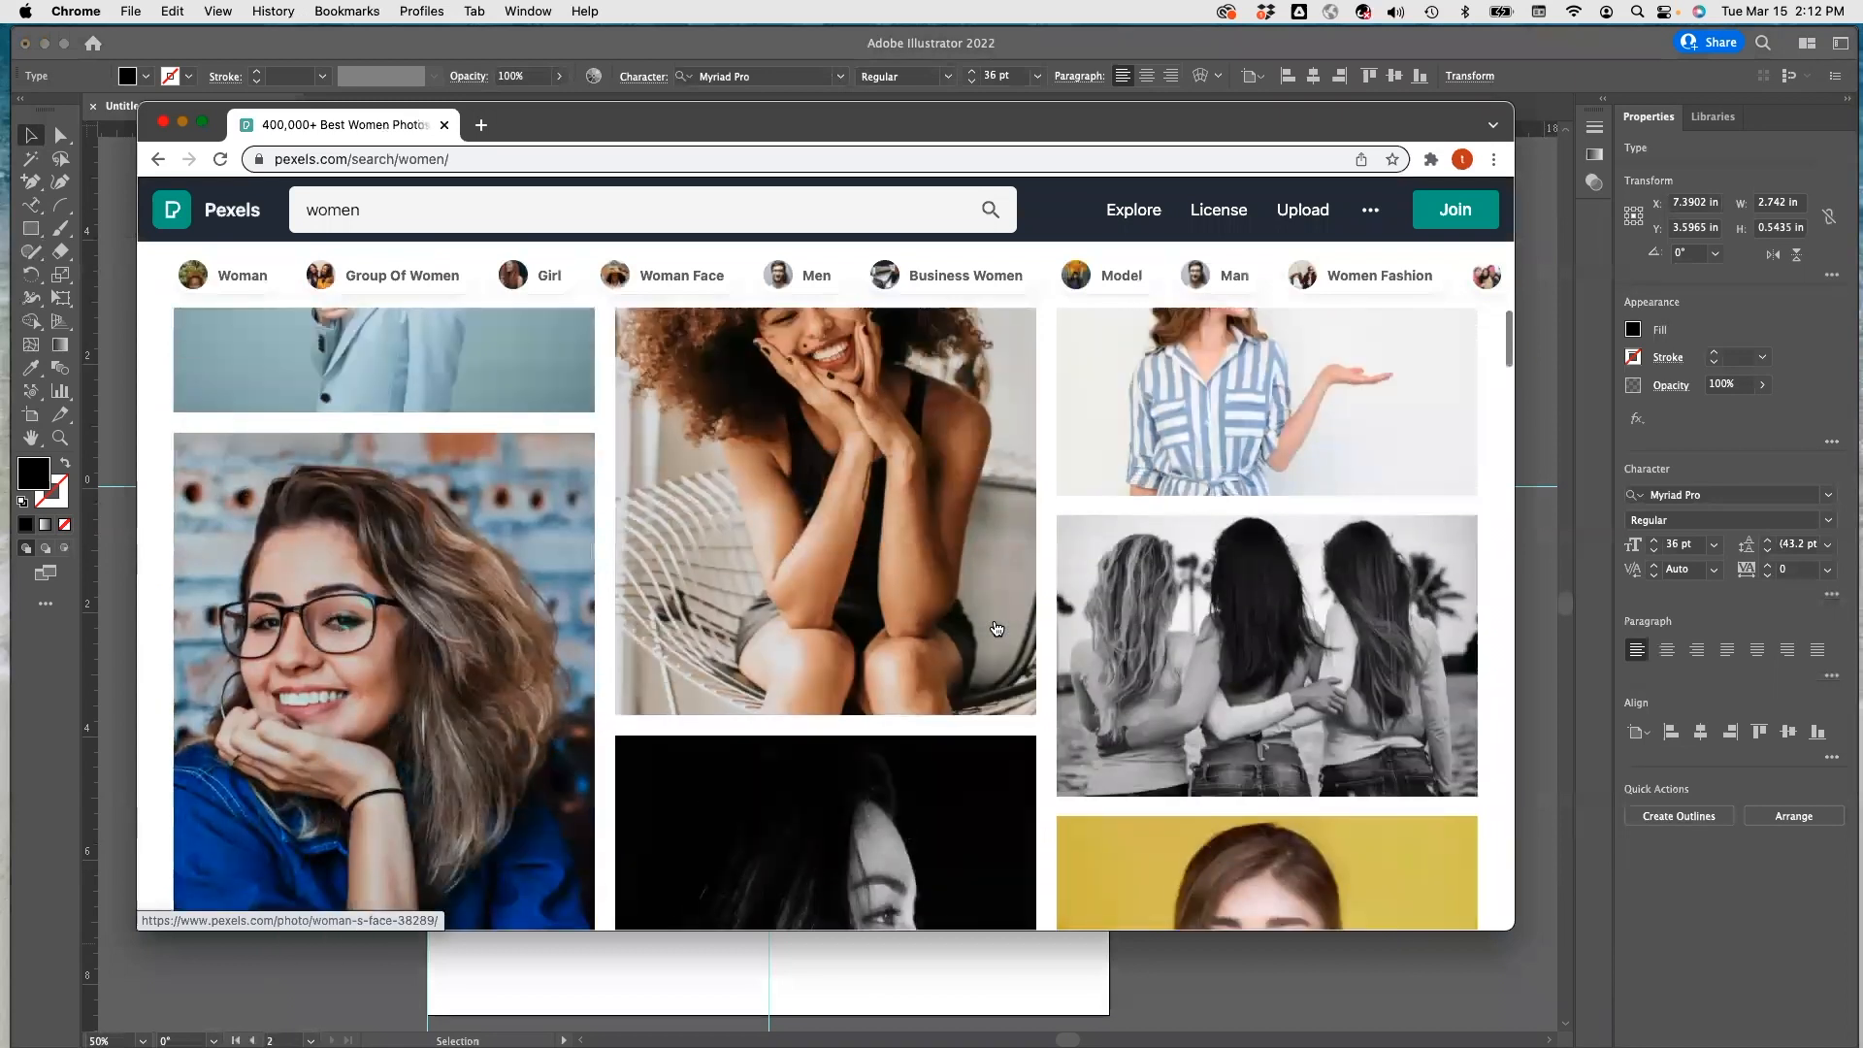
pyautogui.scroll(-3, 996, 629)
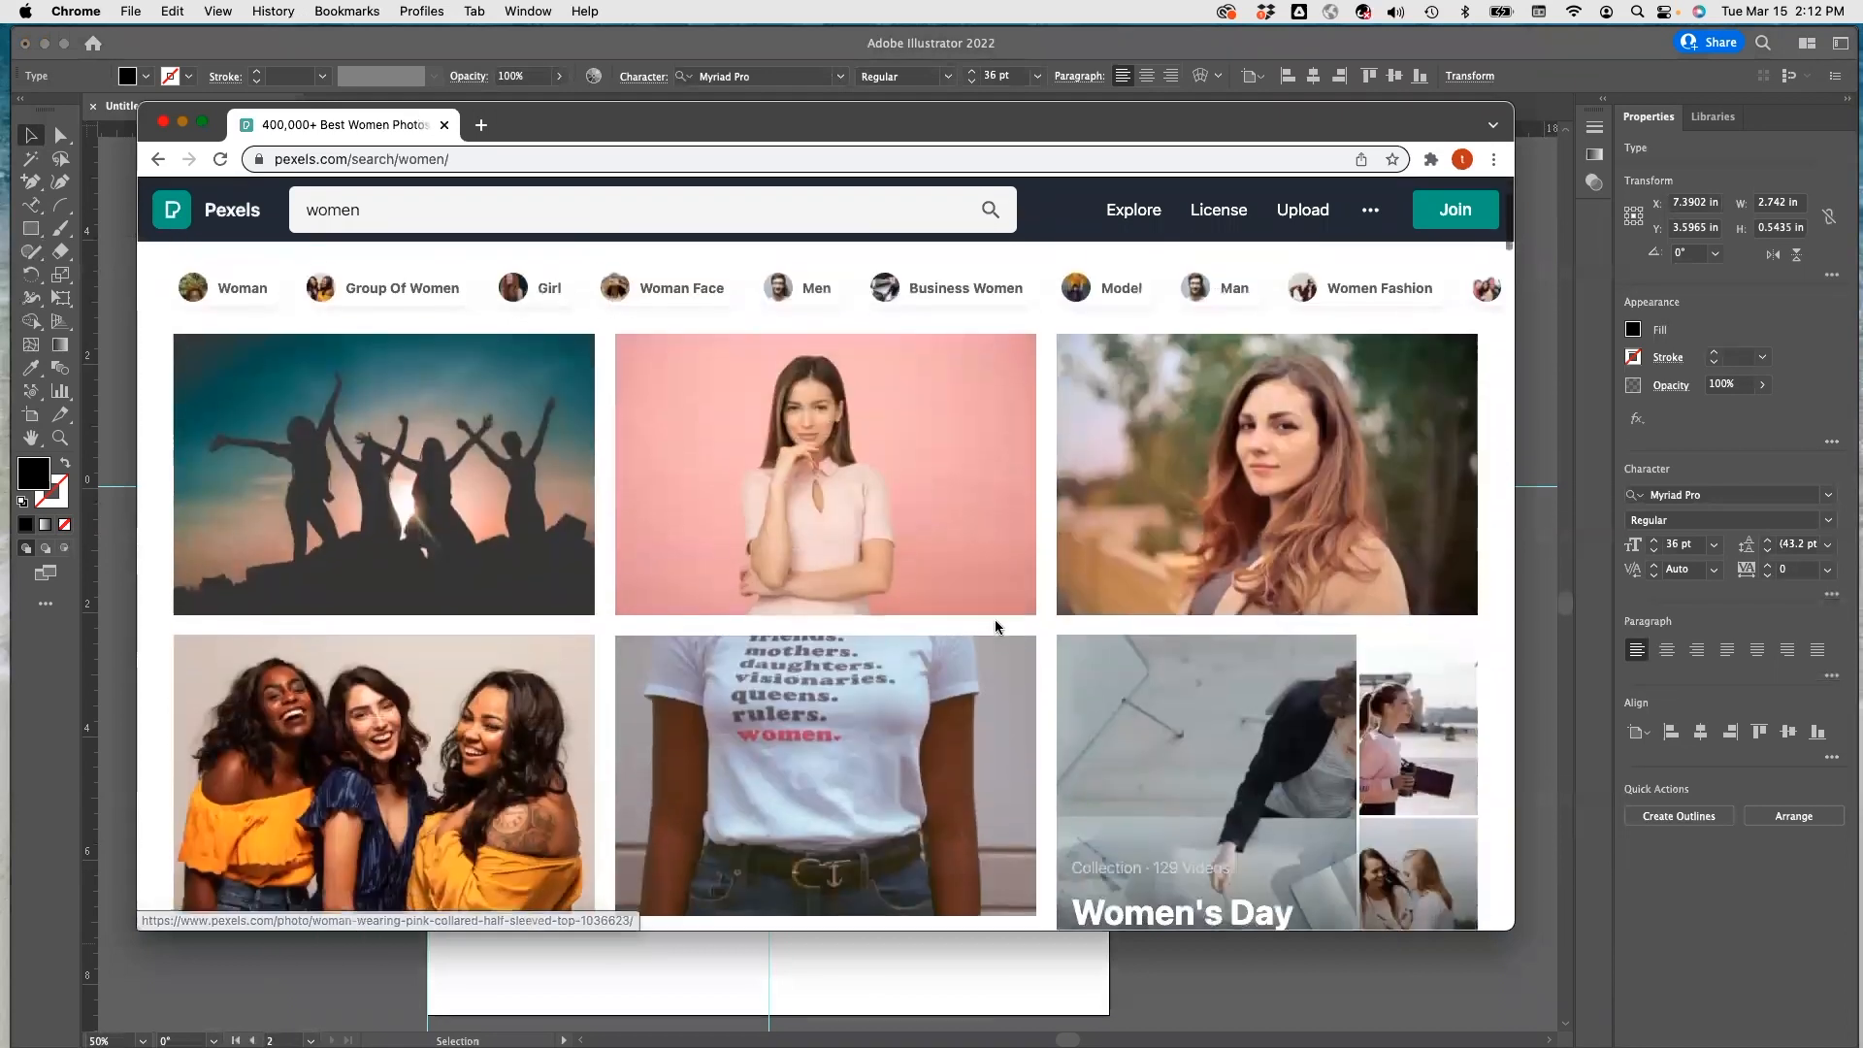
pyautogui.click(334, 479)
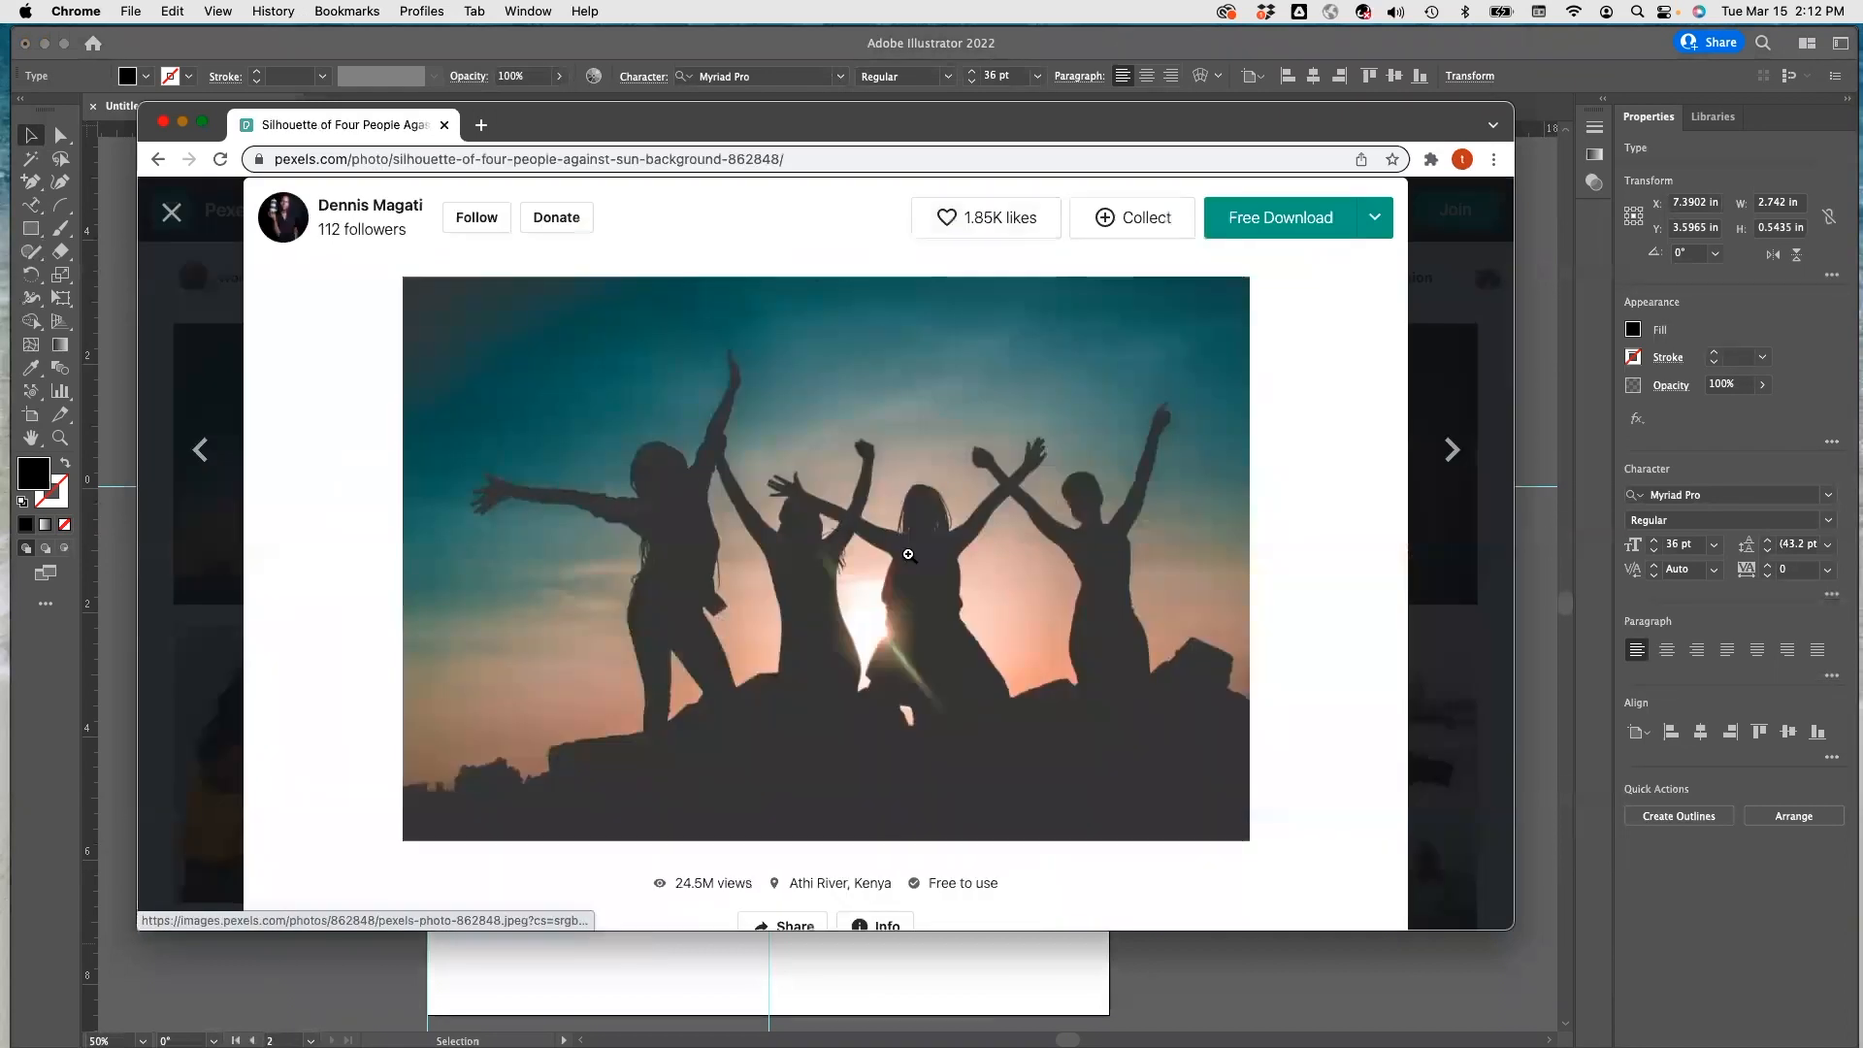
pyautogui.rightClick(912, 554)
pyautogui.click(961, 768)
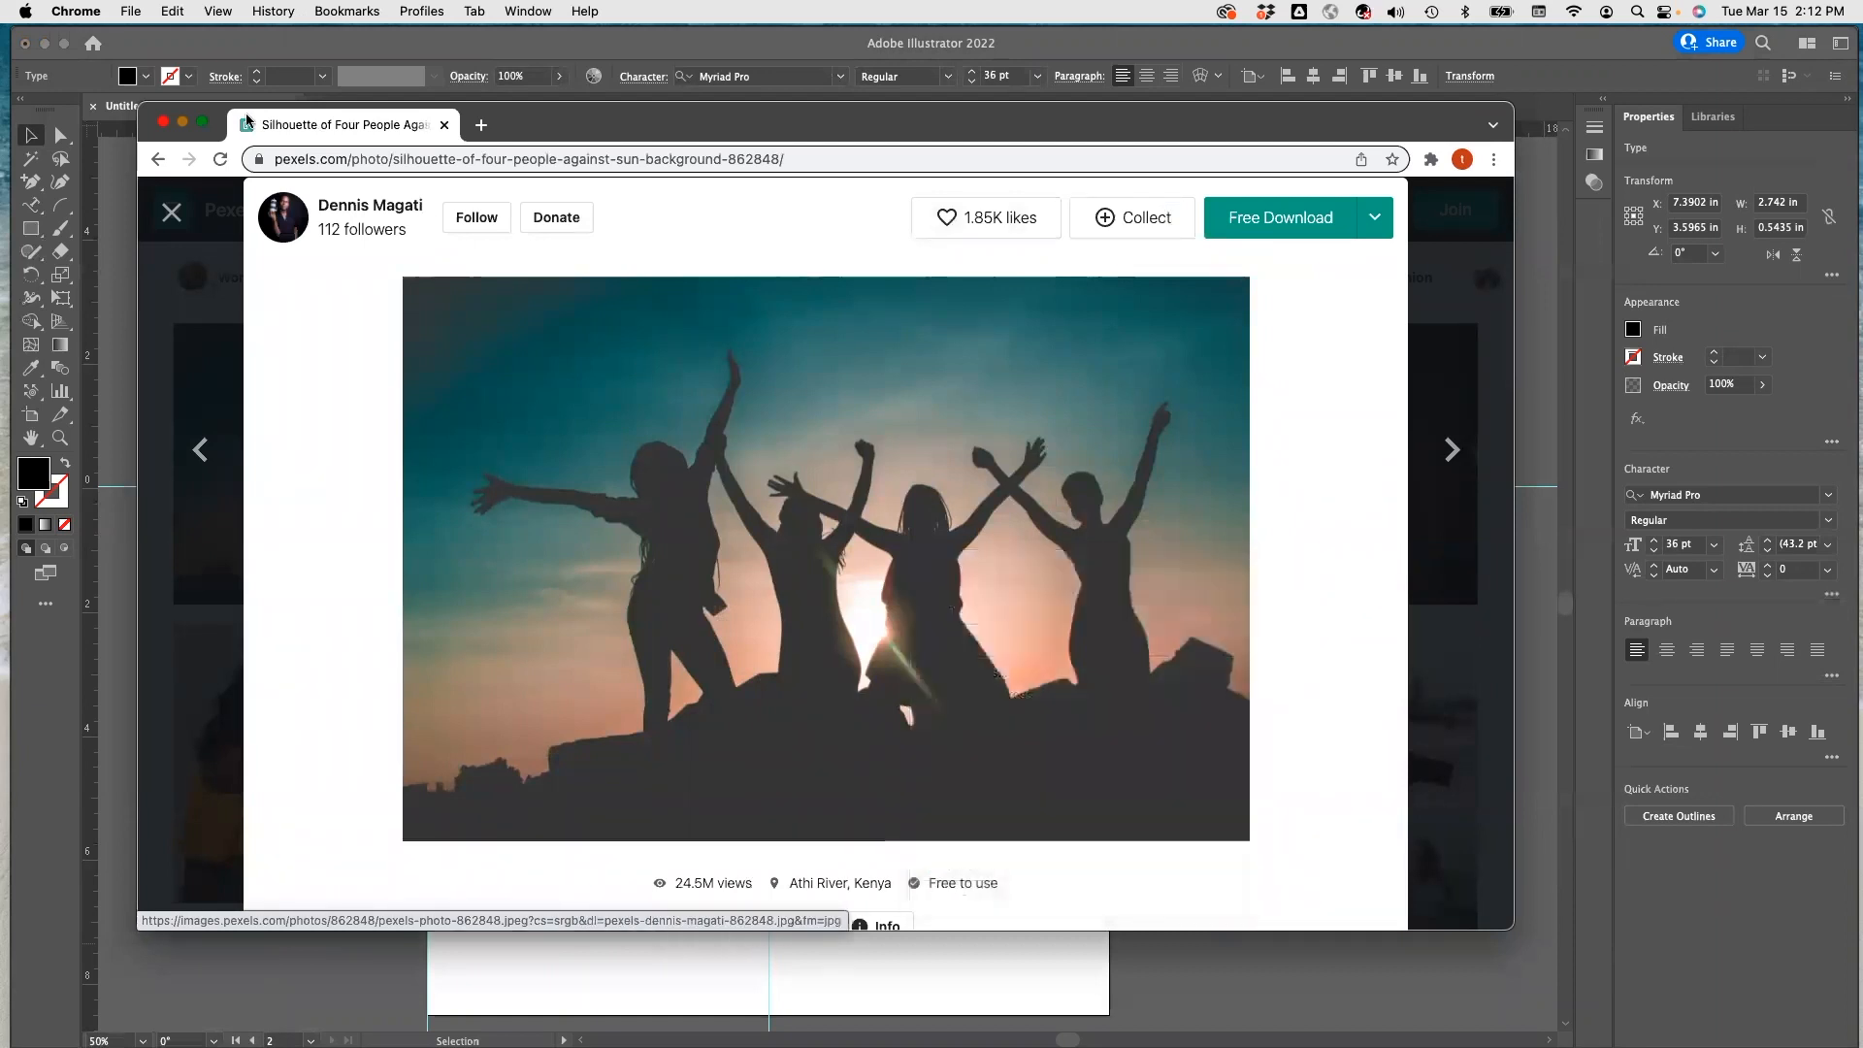
pyautogui.click(182, 123)
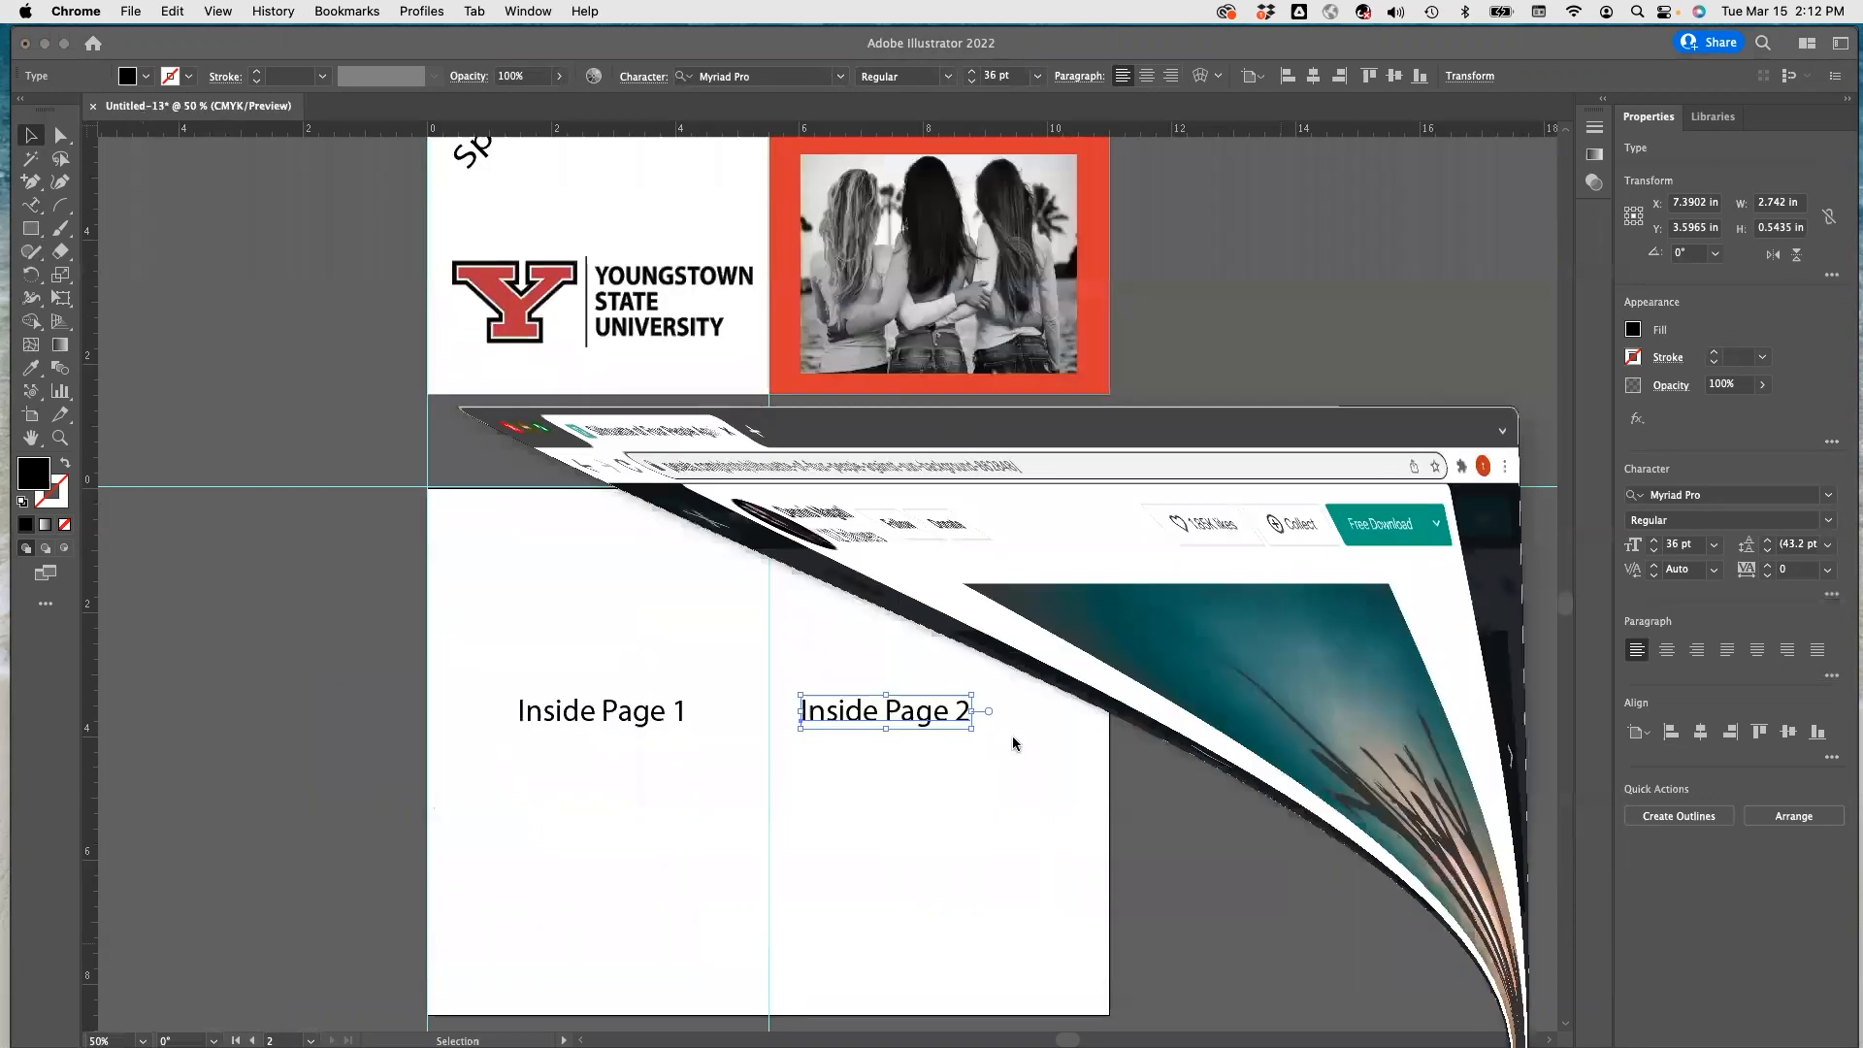
# Replace the "Inside Page 2" placeholder text with the copied silhouette photo by deleting the text and pasting the image.
pyautogui.click(901, 735)
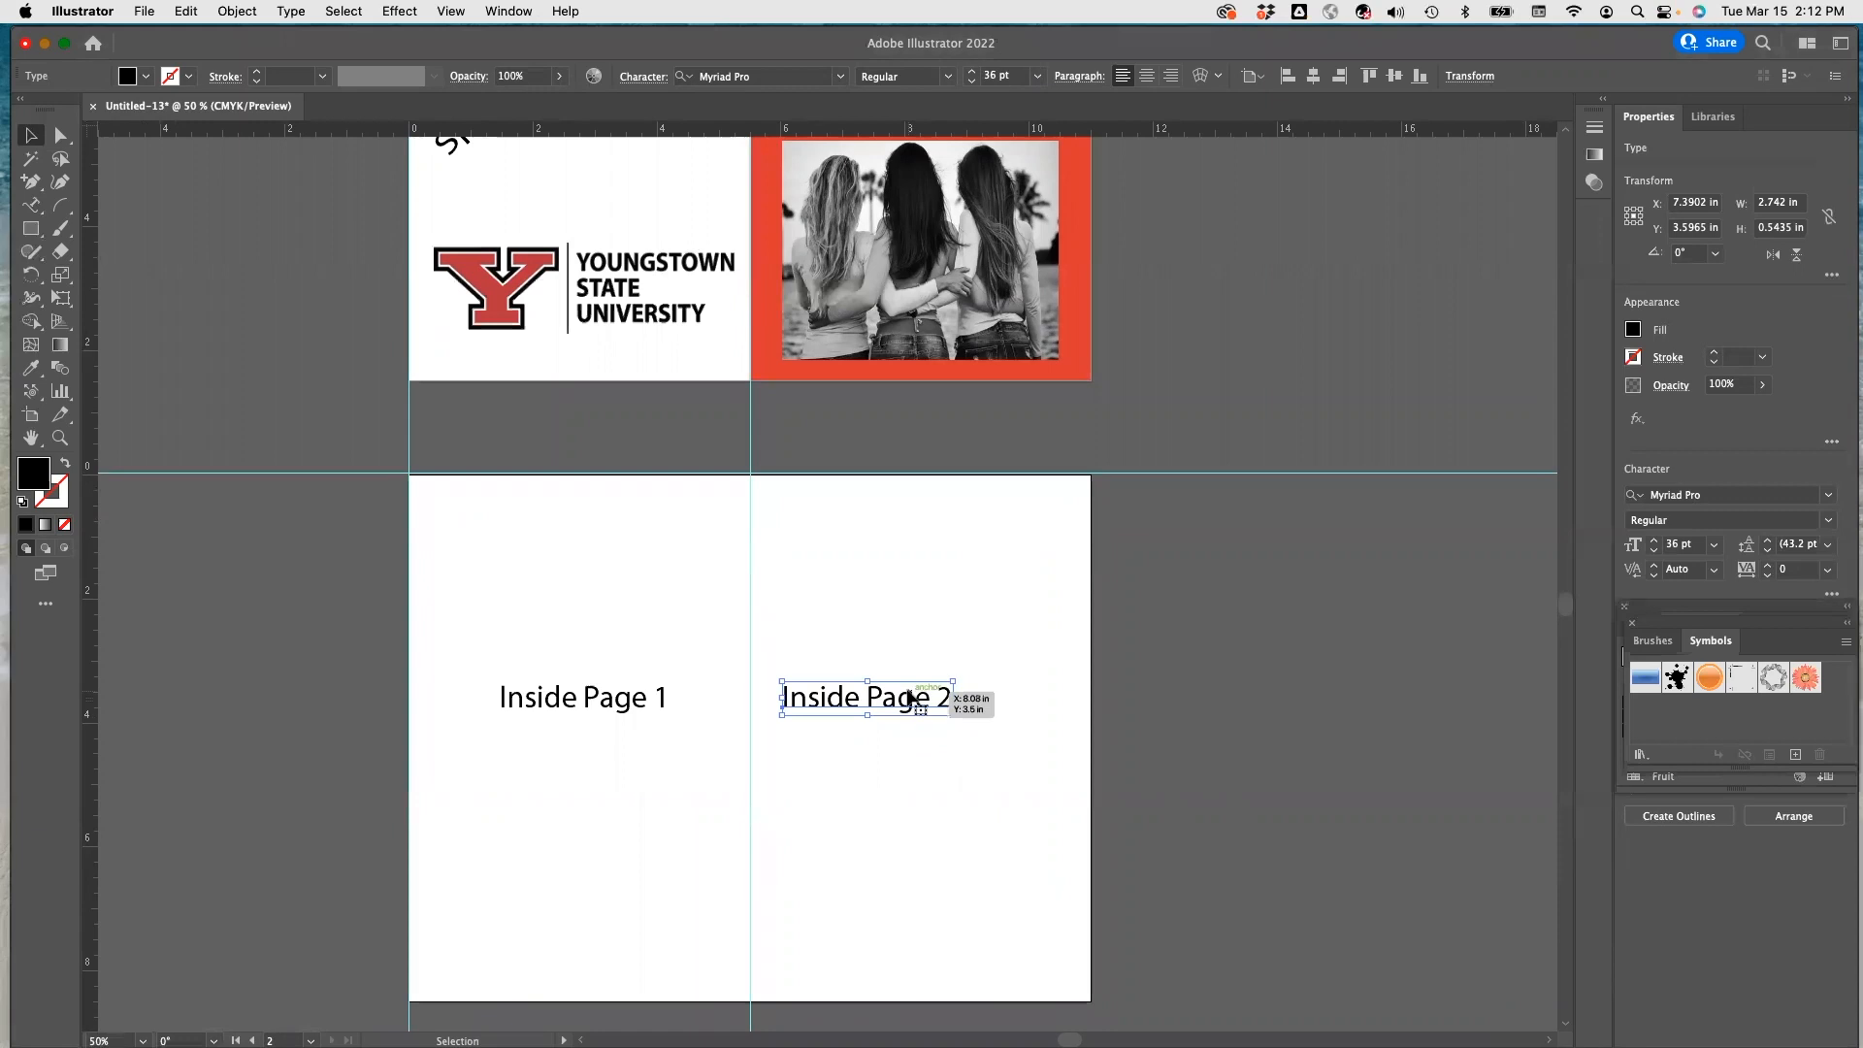
pyautogui.press('Delete')
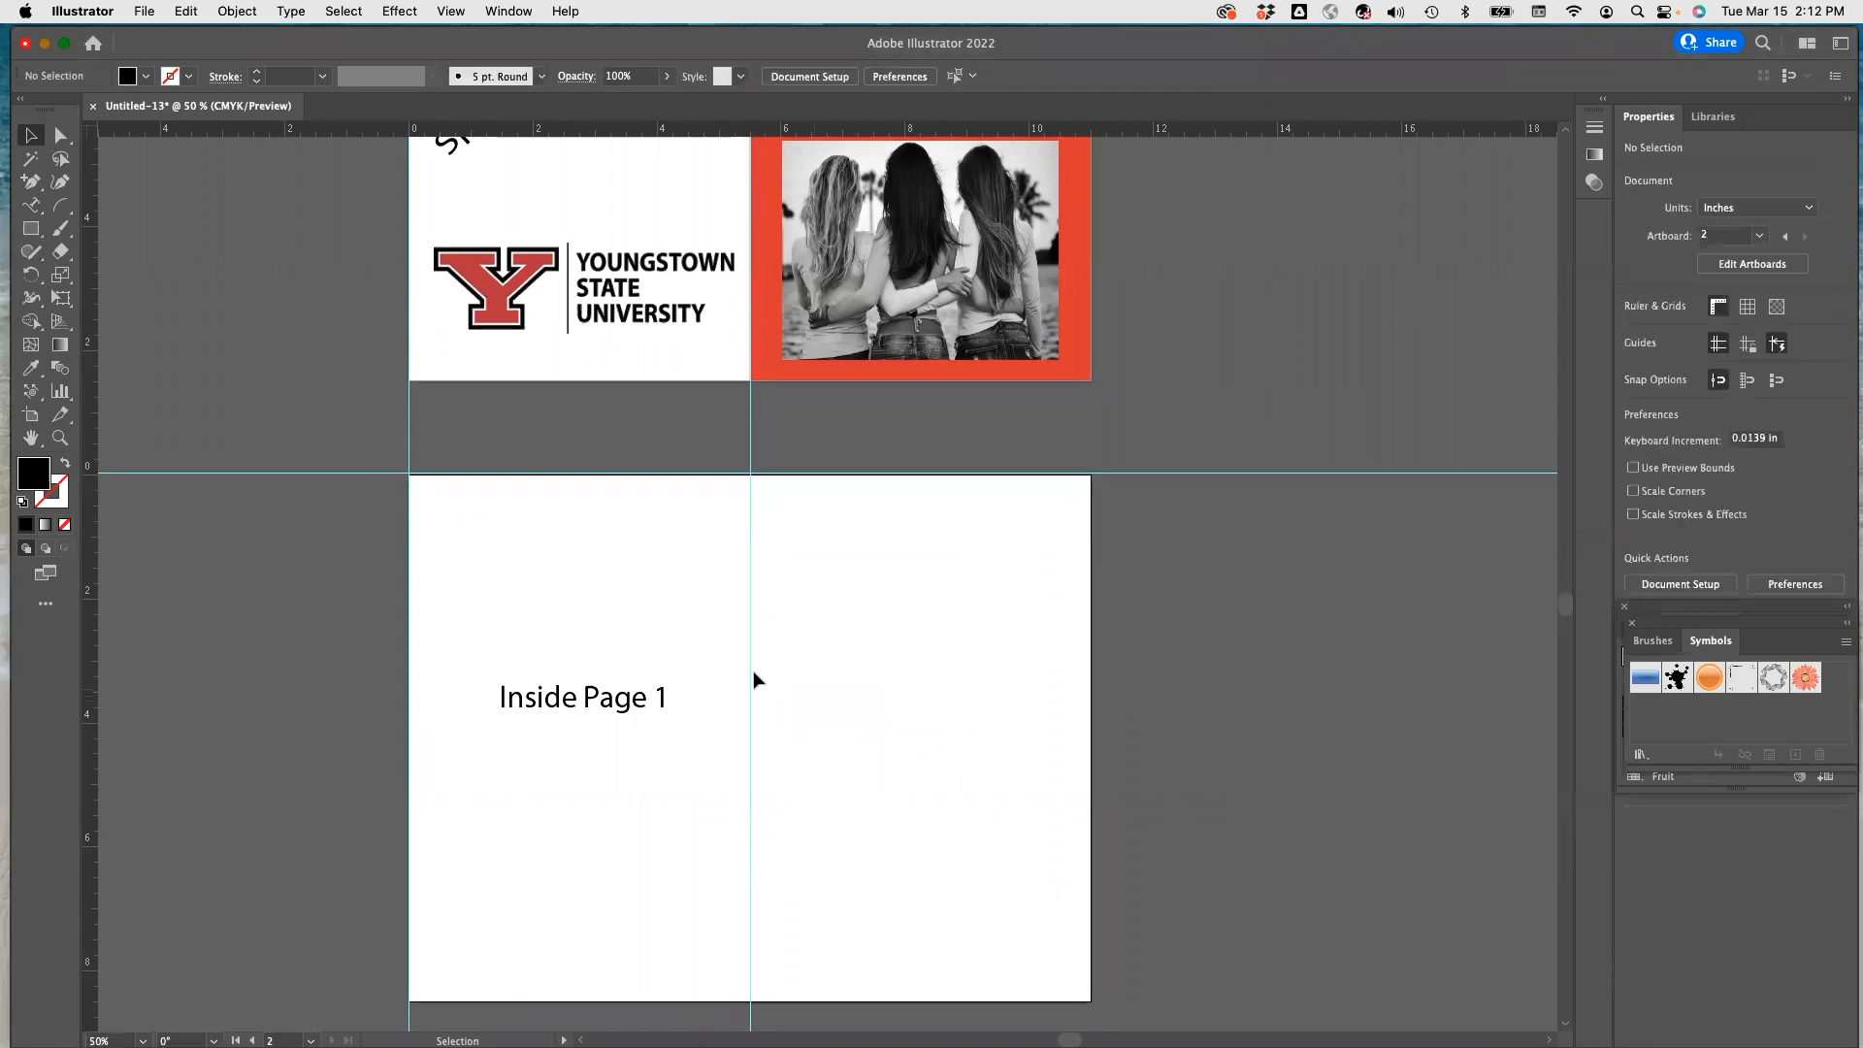
pyautogui.press('a')
pyautogui.press('super+v')
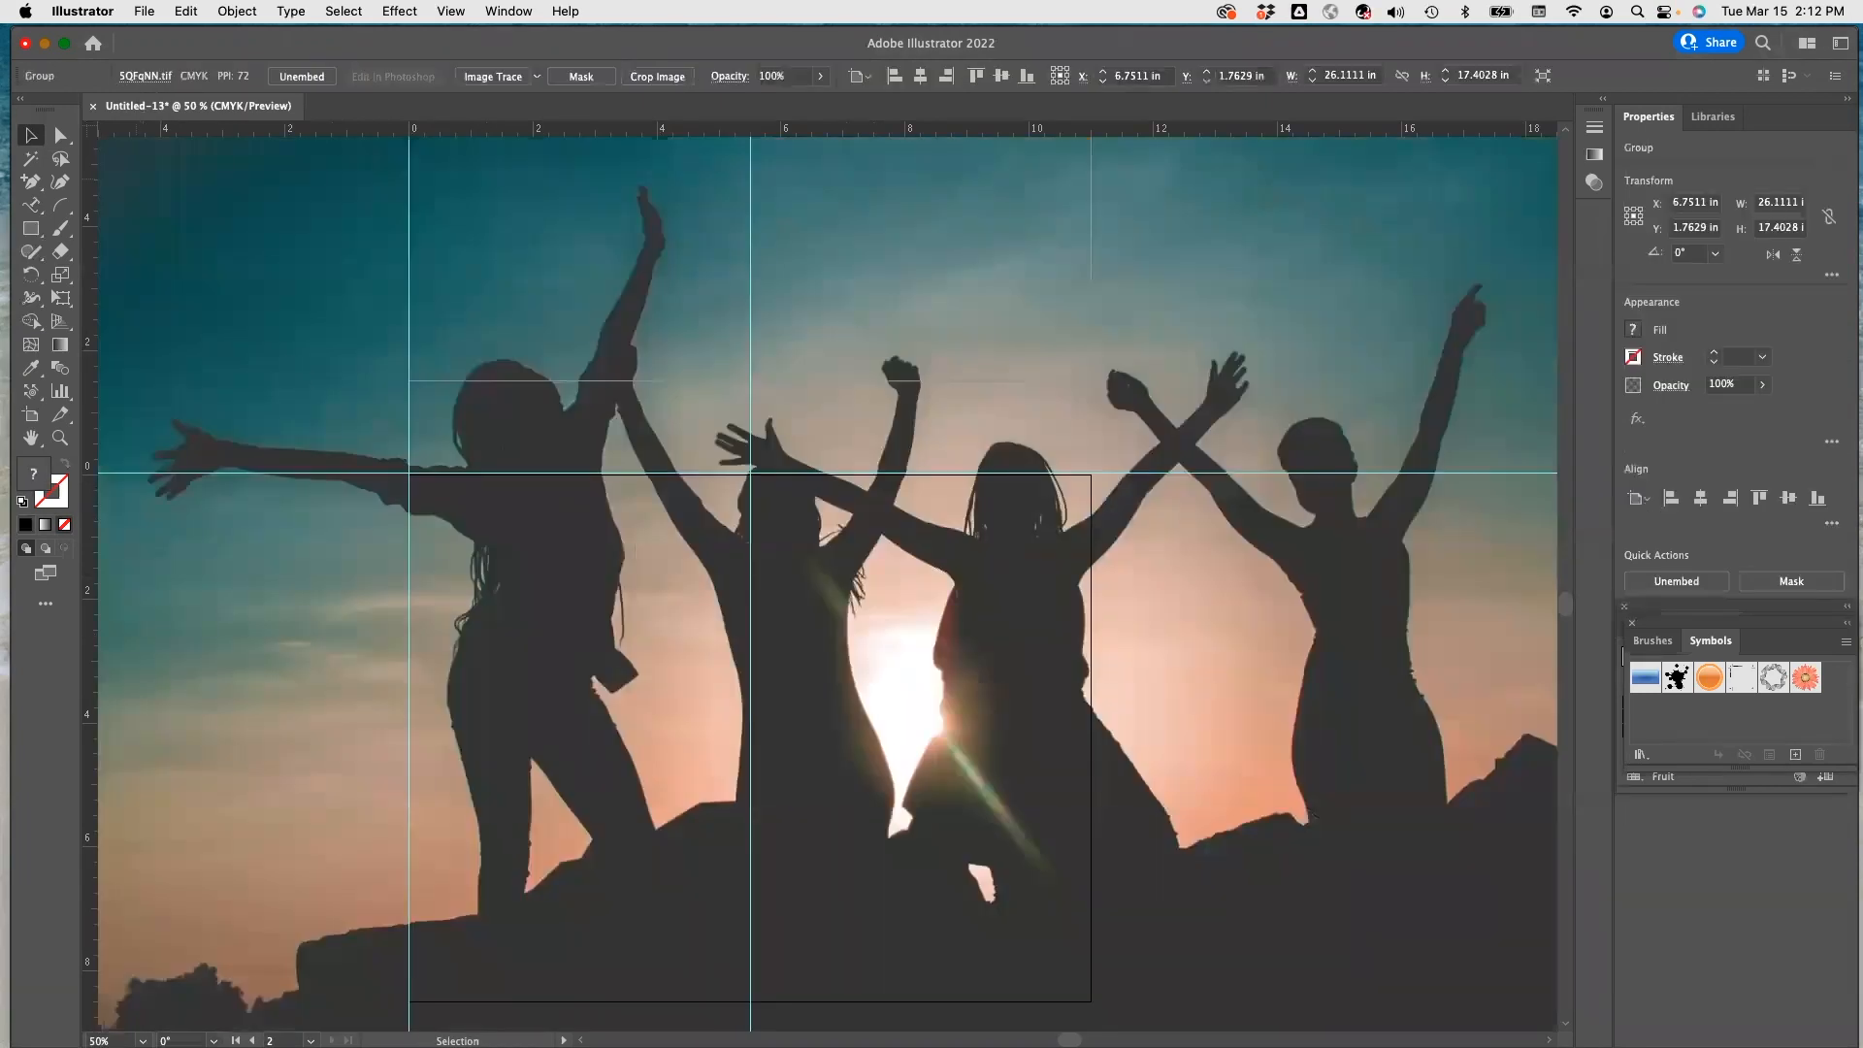
# Scale the silhouette photo to about 5.14 by 7.98 in so it fills inside page 2 with a narrow margin.
pyautogui.moveTo(171, 236); pyautogui.dragTo(839, 524)
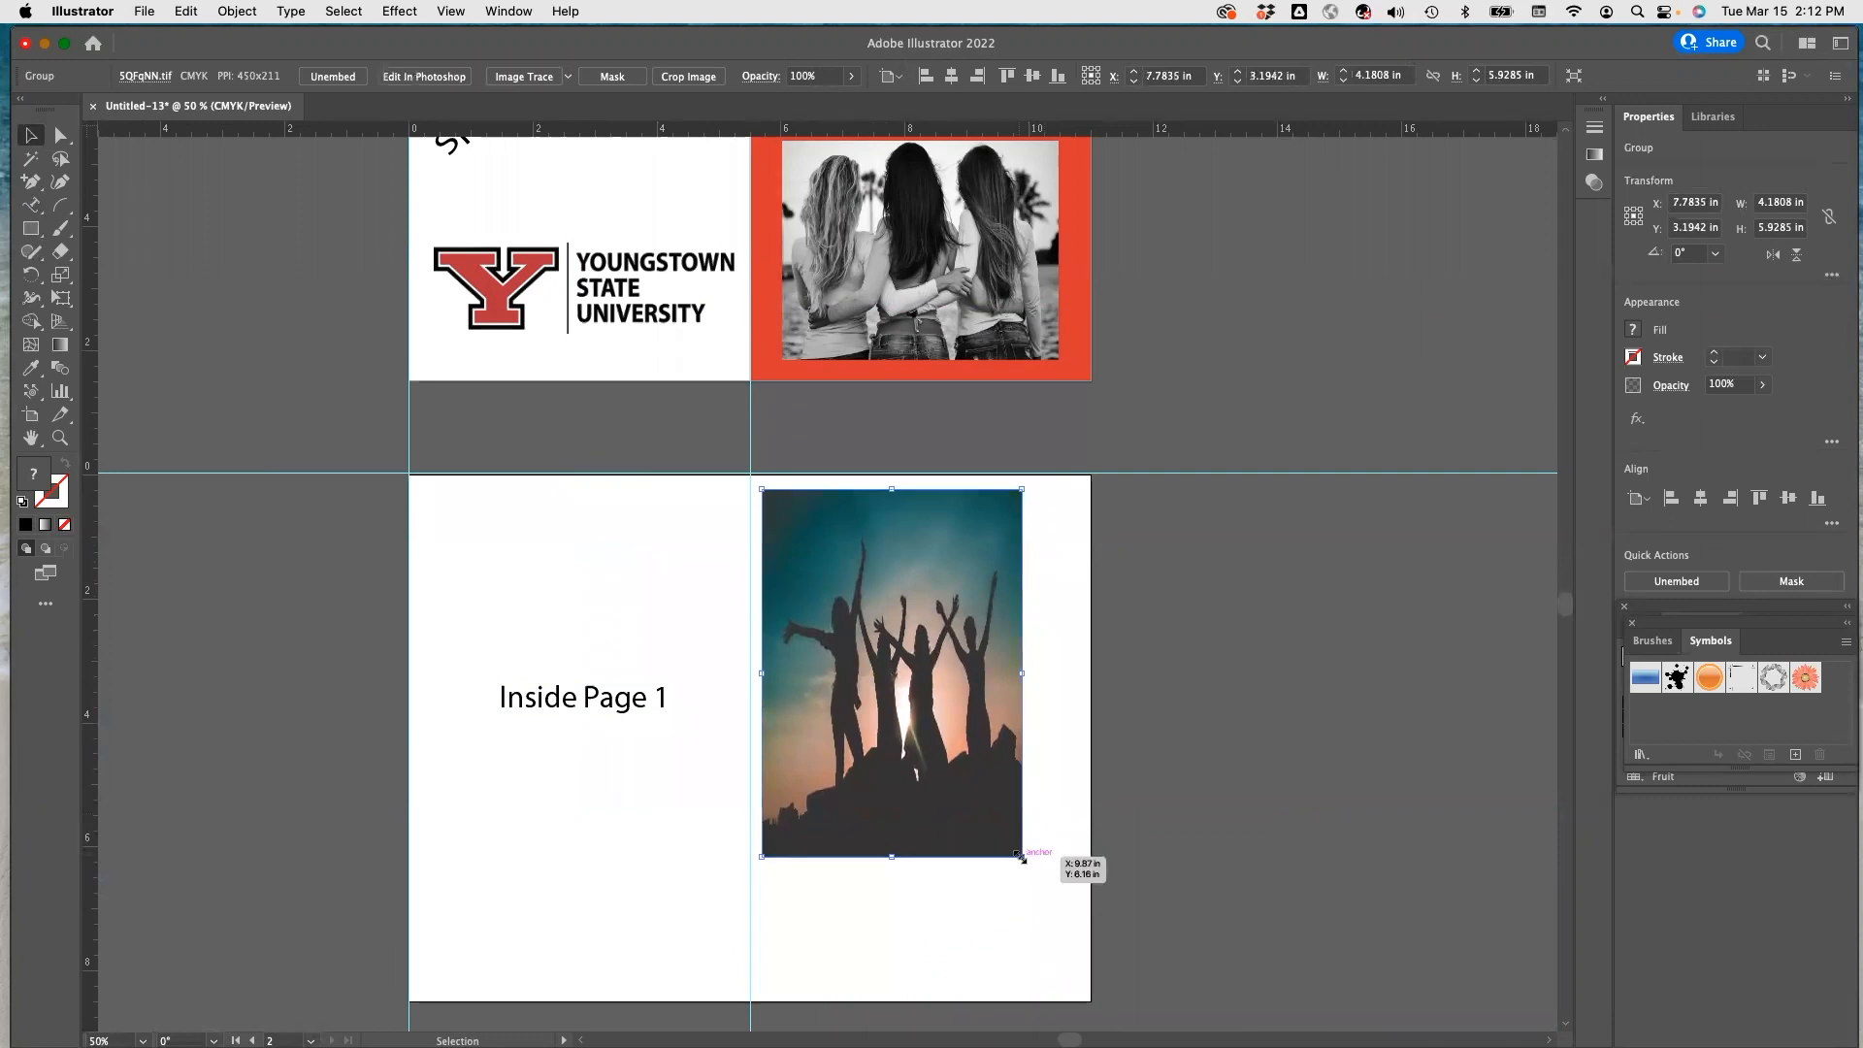
pyautogui.moveTo(1023, 858); pyautogui.dragTo(1081, 983)
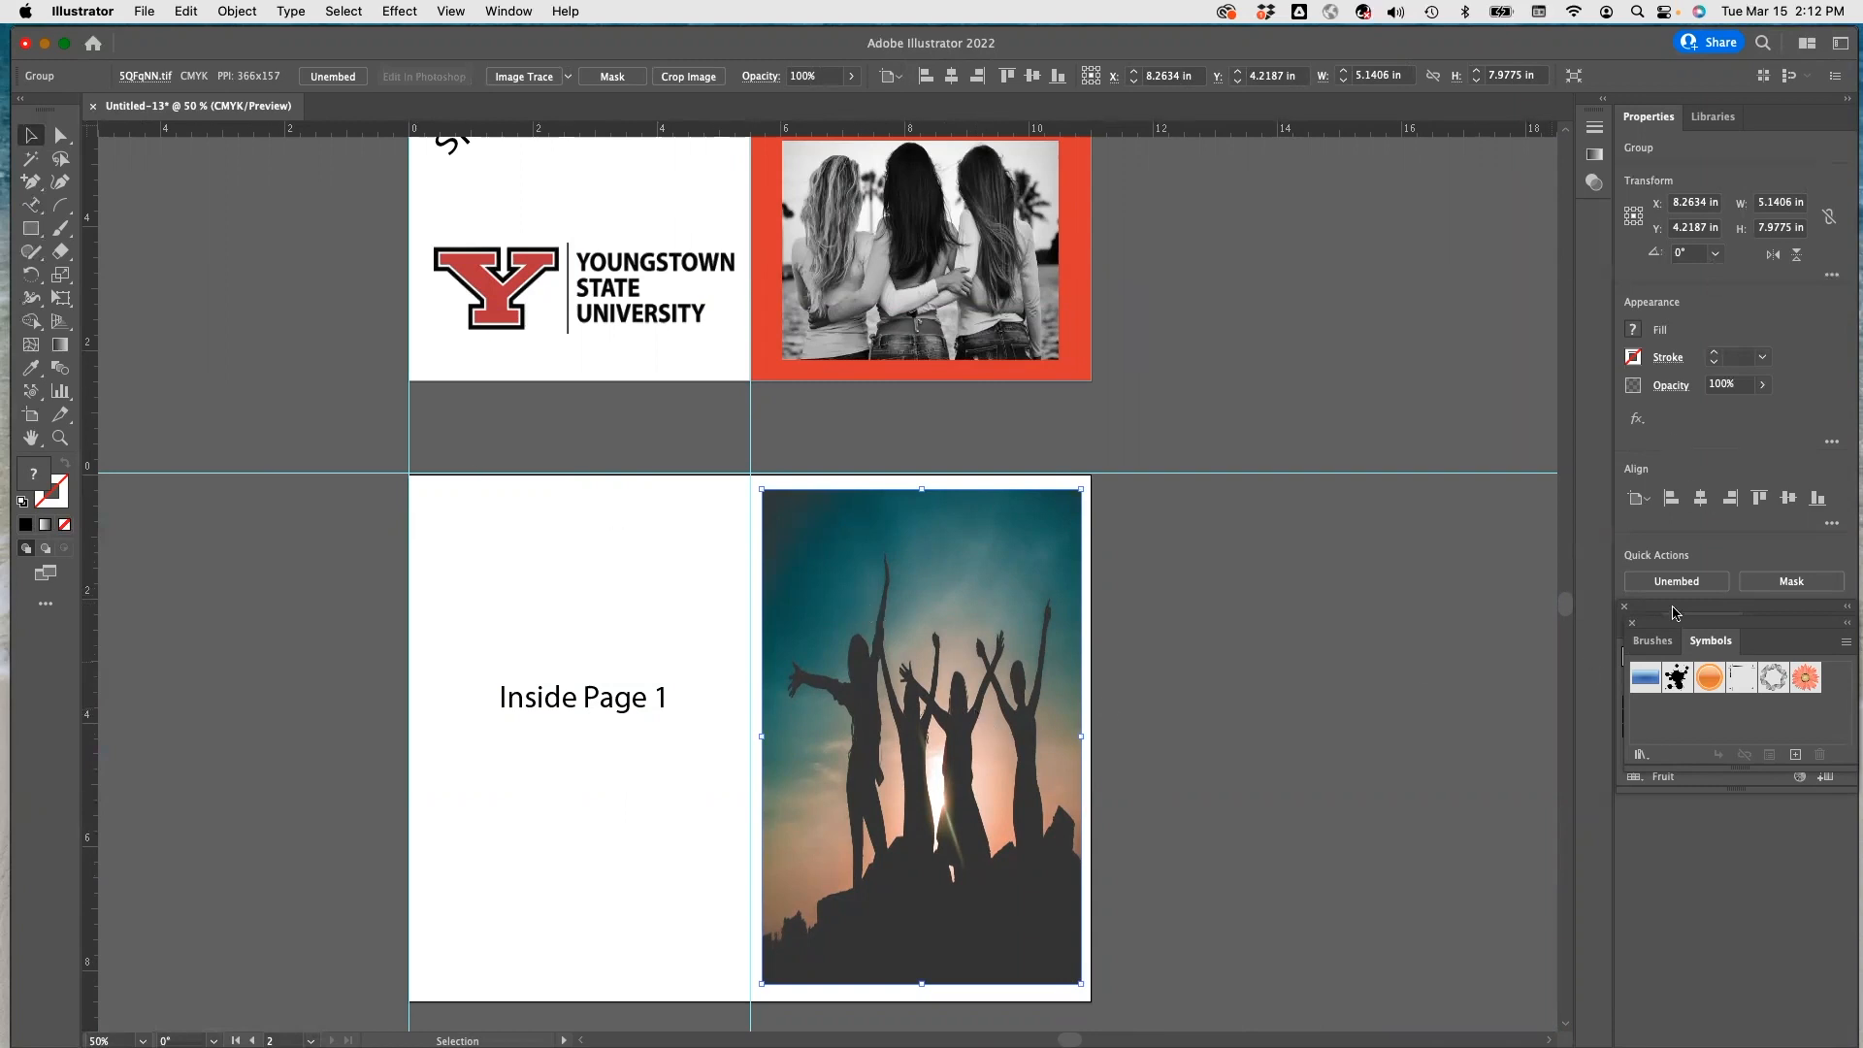
# Move the floating Brushes and Symbols group off the color controls and show the Color Guide.
pyautogui.moveTo(1767, 629); pyautogui.dragTo(1782, 810)
pyautogui.click(1643, 624)
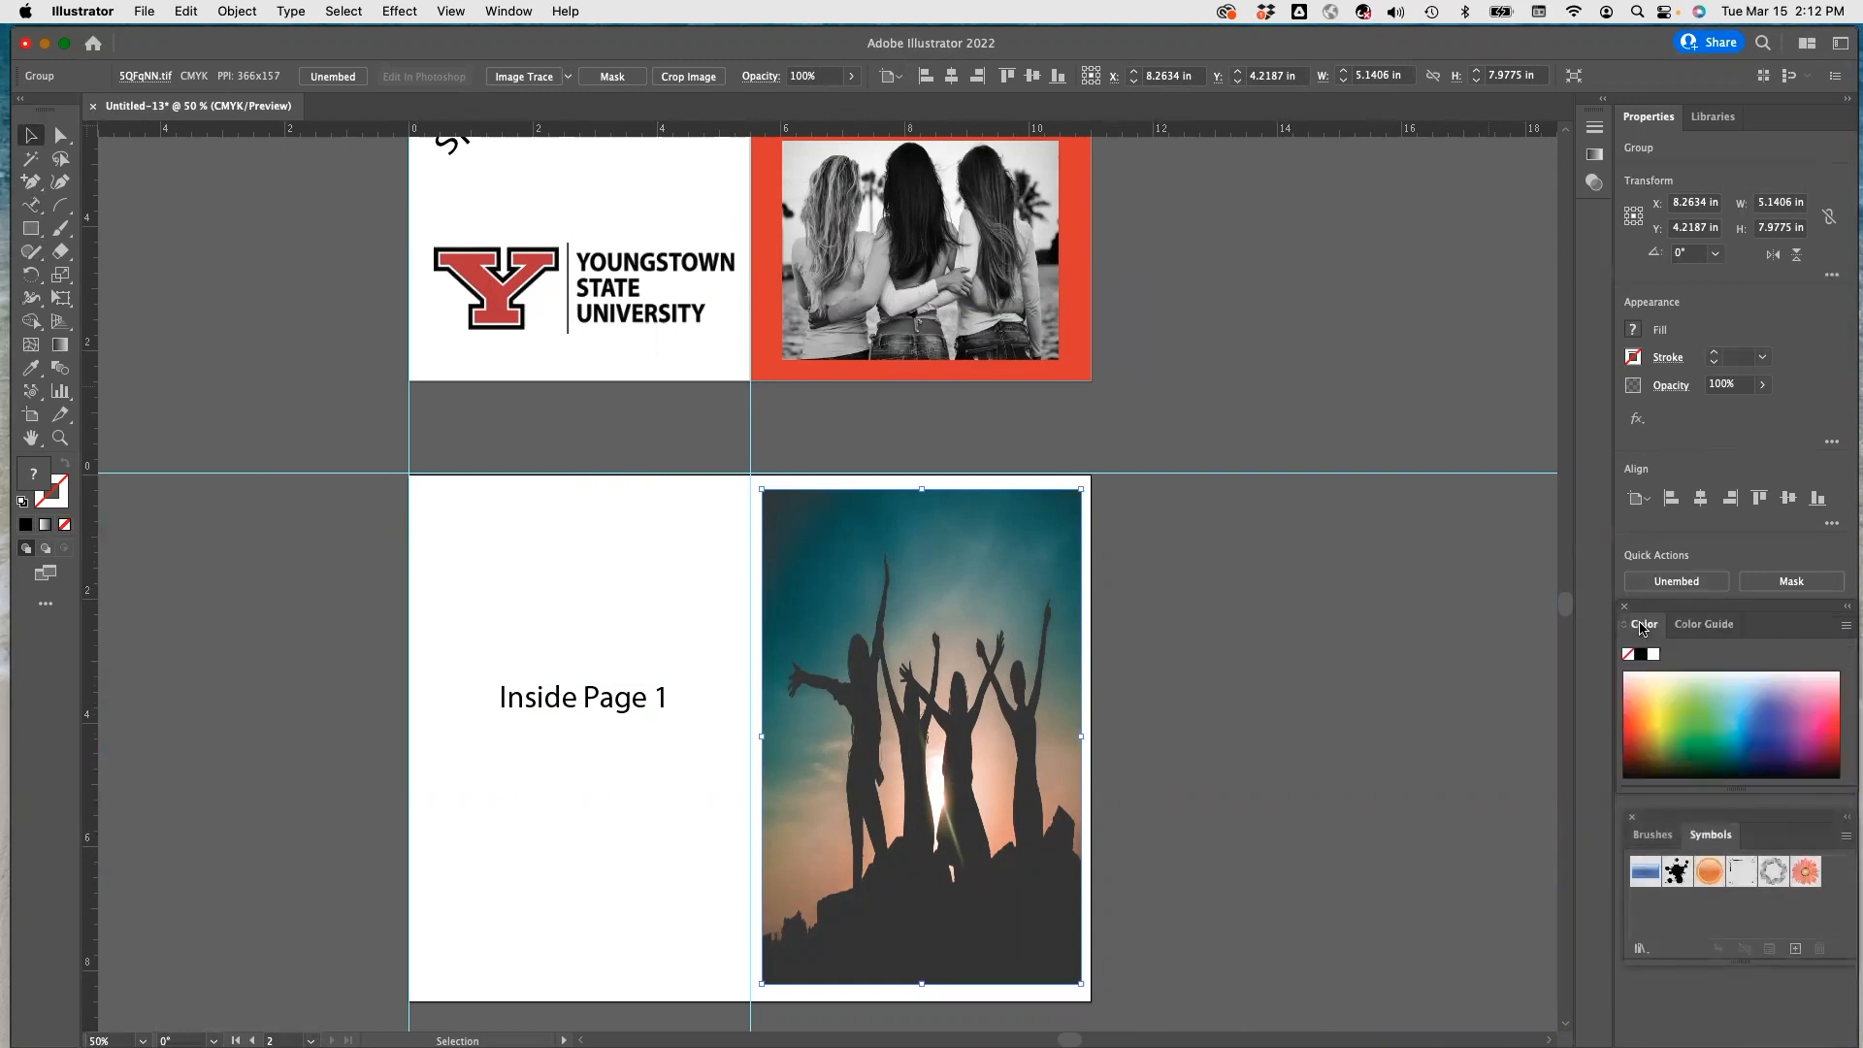
pyautogui.click(1689, 625)
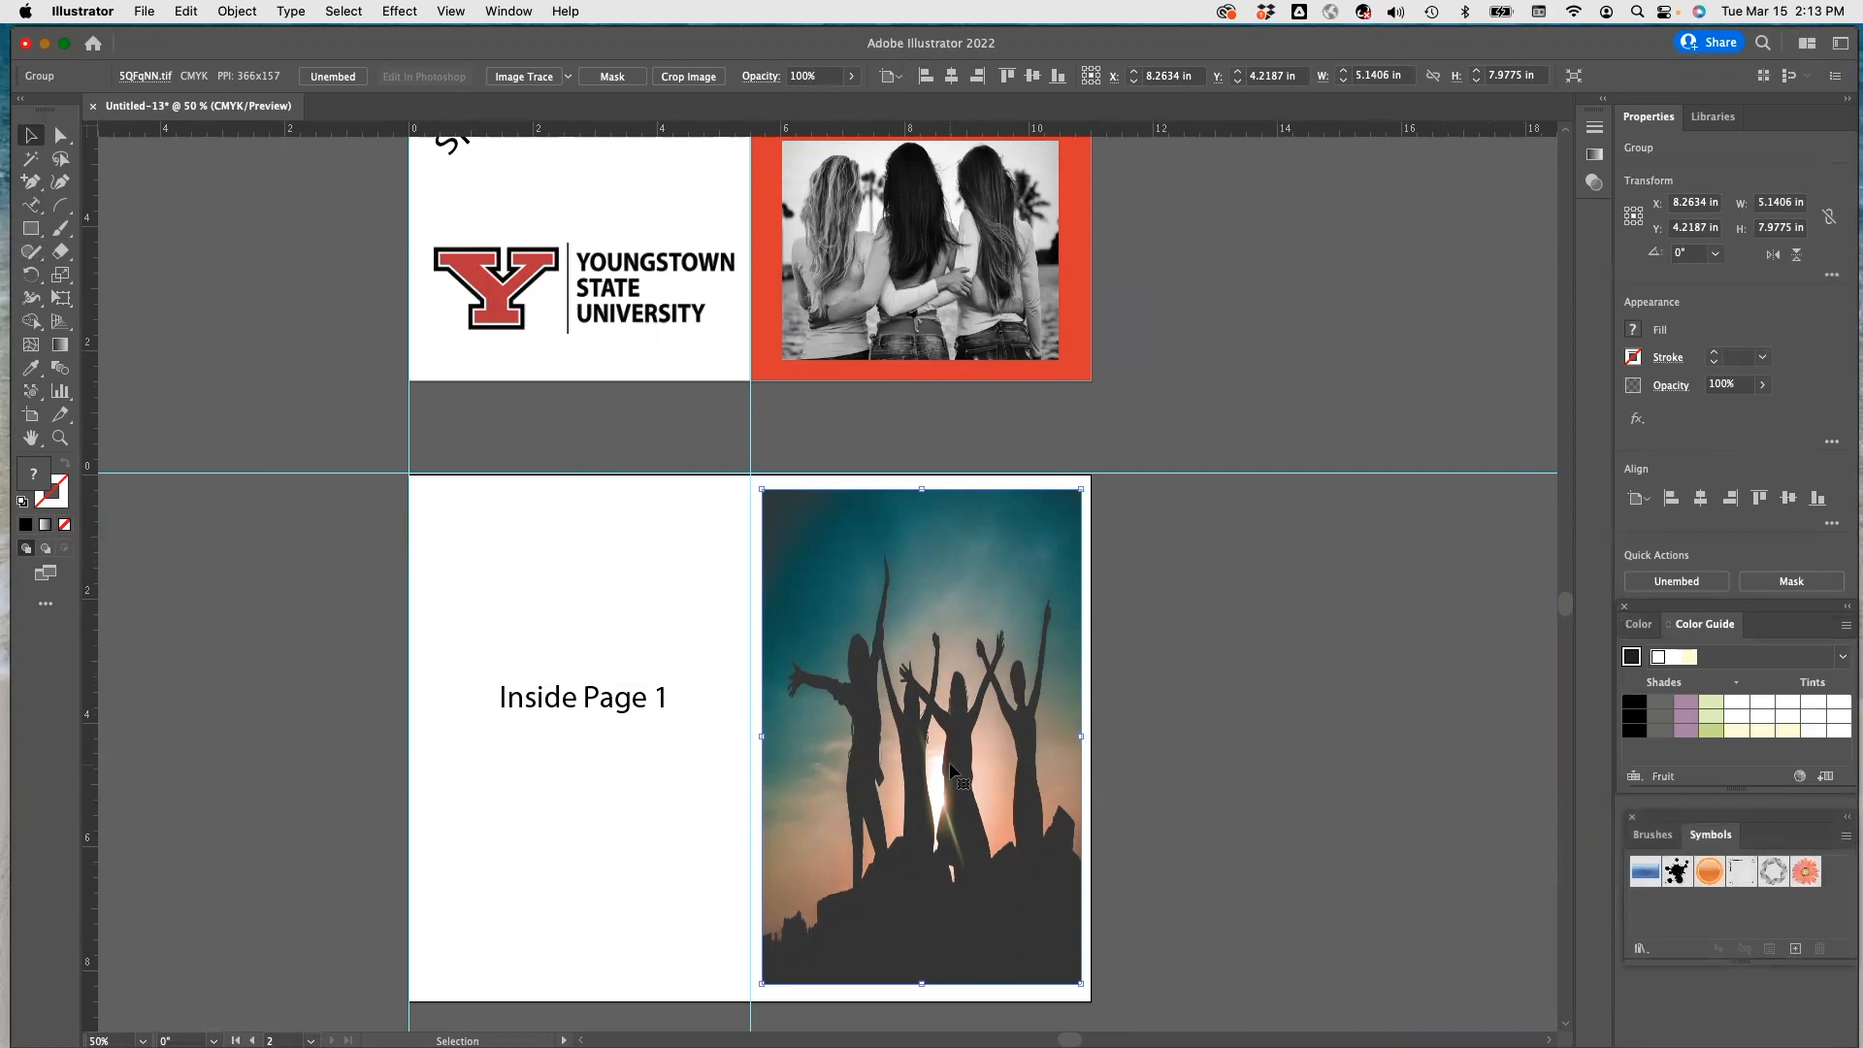
# Preview Film Grain and Fresco on the silhouette photo, and apply Neon Glow with glow size 5, brightness 15 and a blue glow.
pyautogui.click(399, 11)
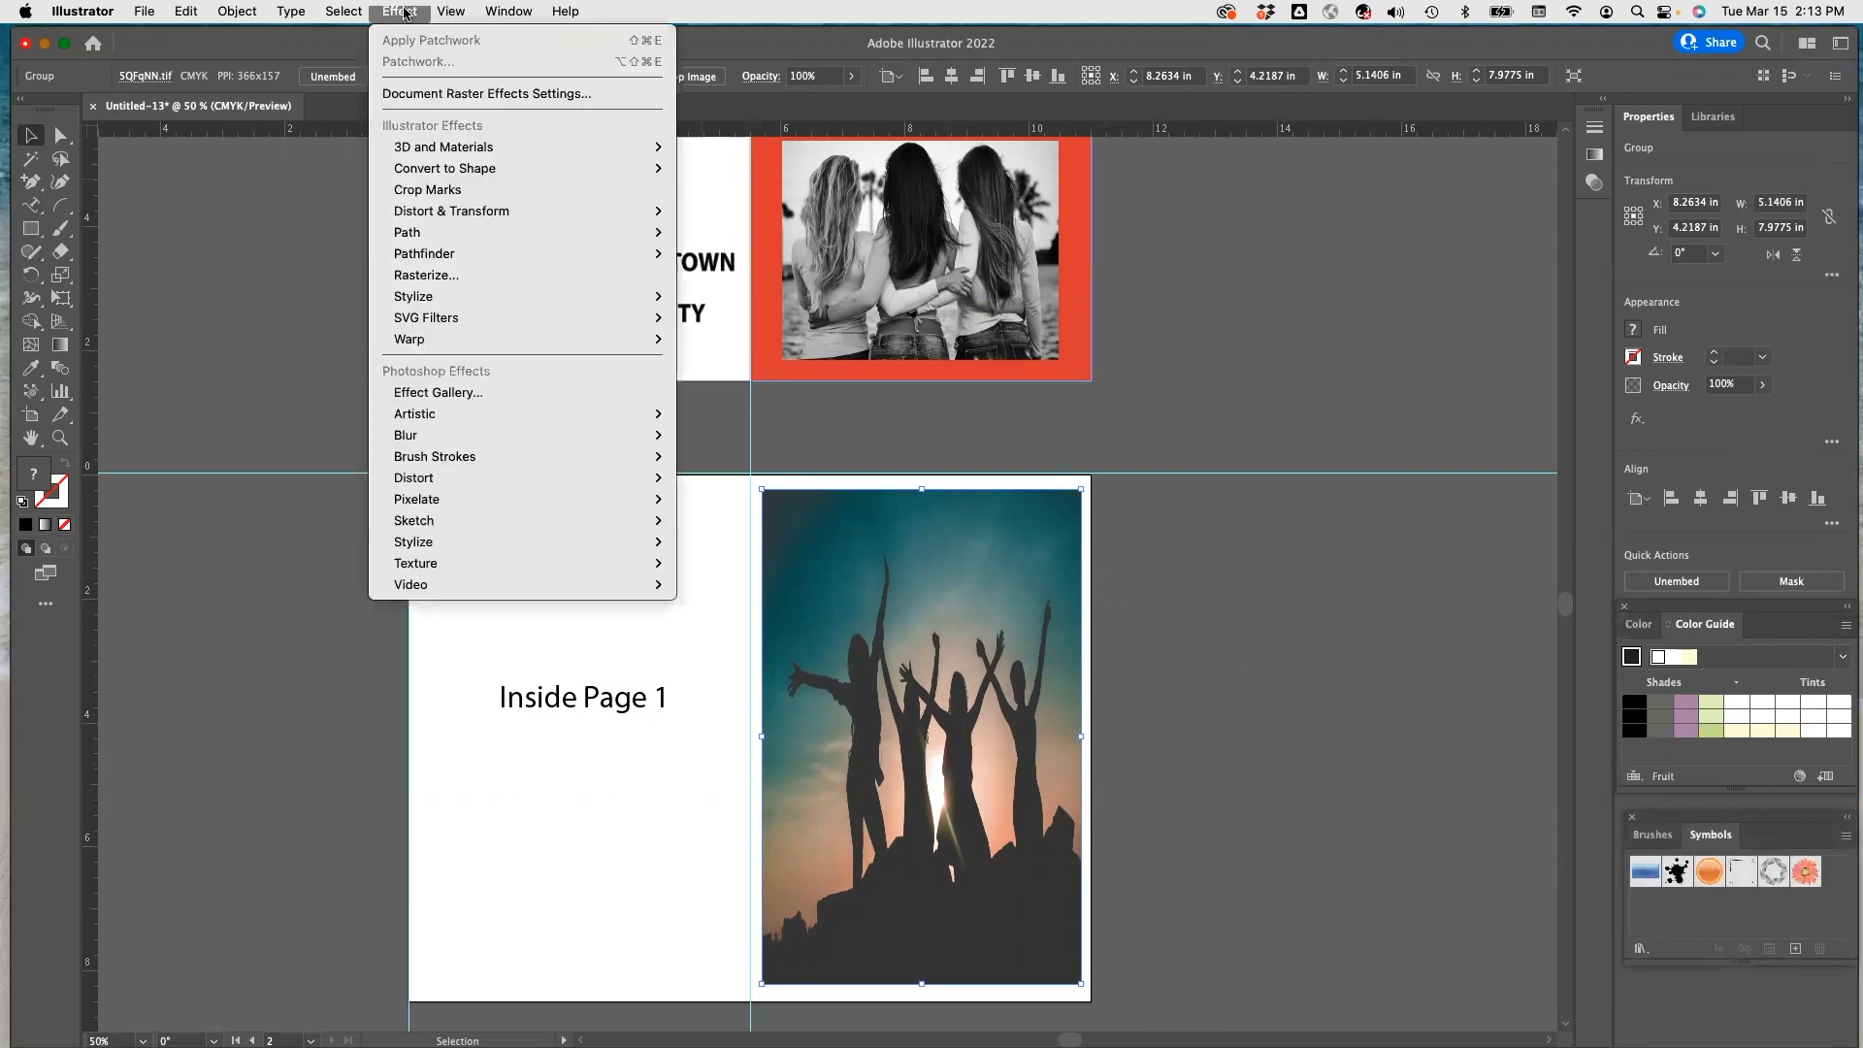
pyautogui.moveTo(436, 221)
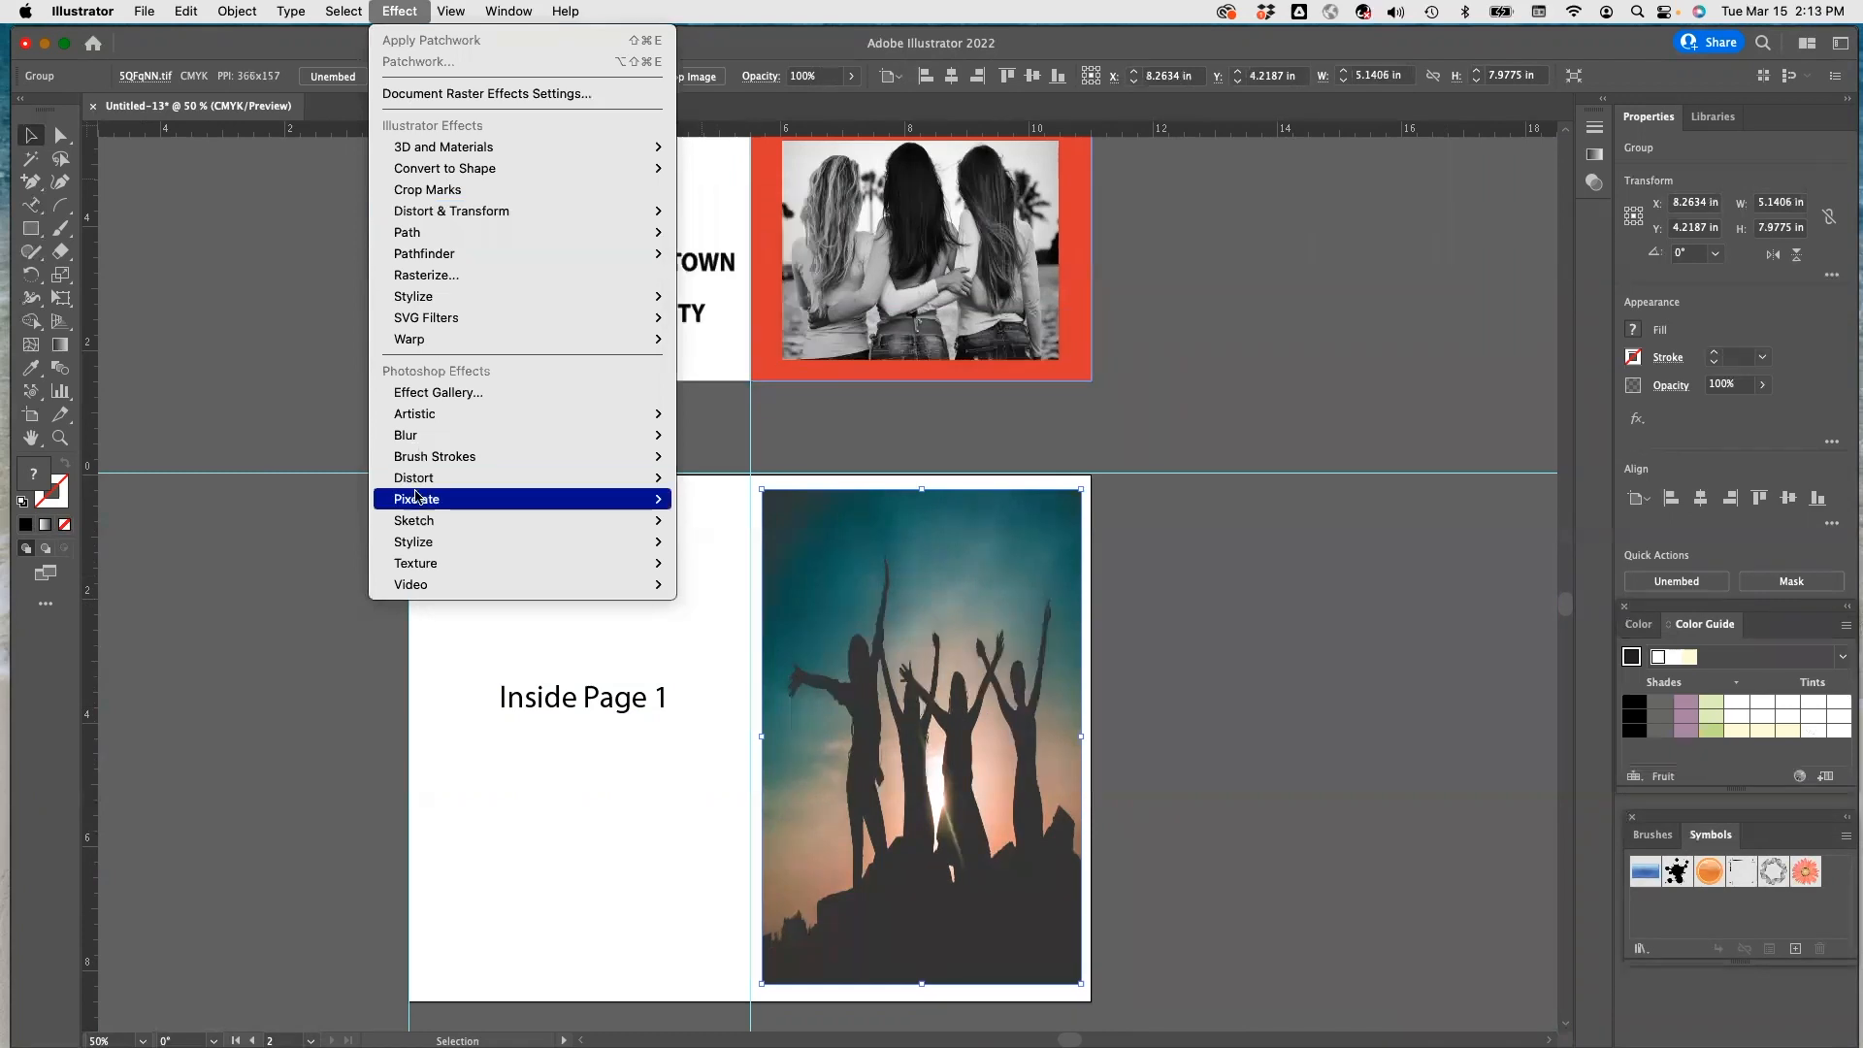
pyautogui.moveTo(413, 524)
pyautogui.moveTo(415, 564)
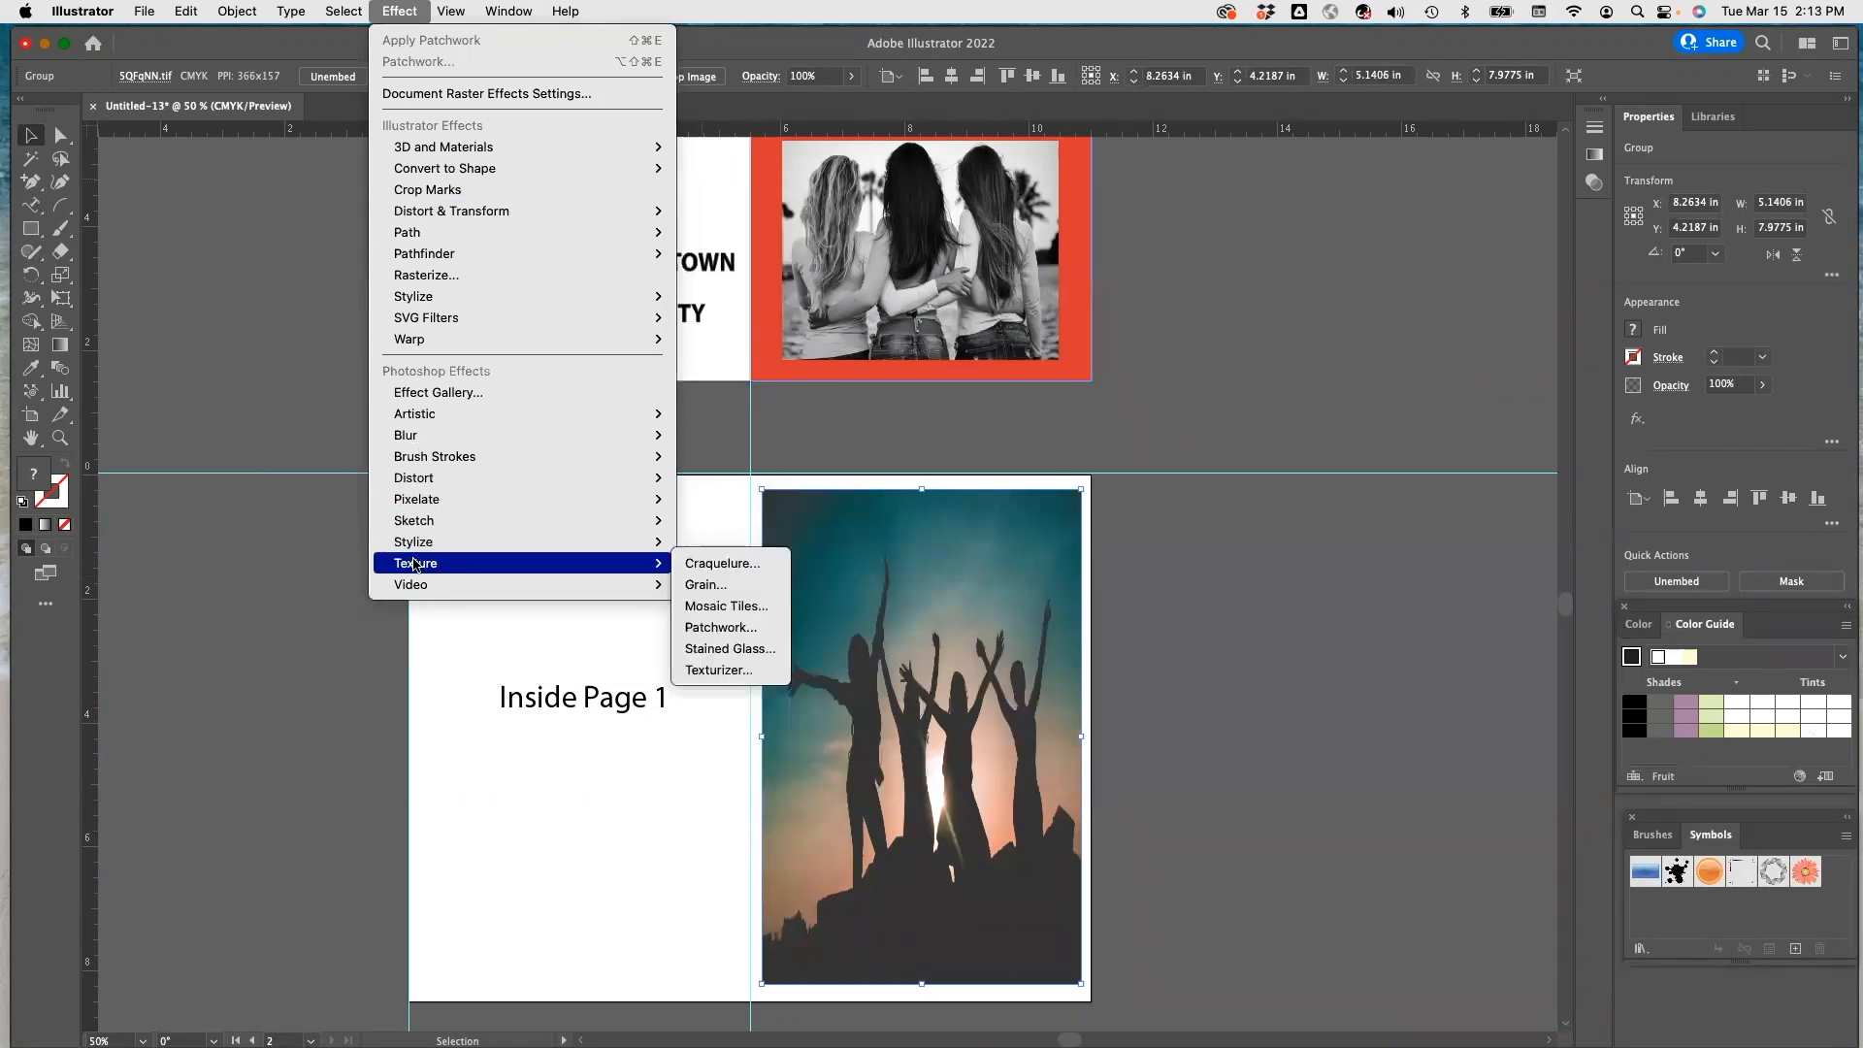
pyautogui.moveTo(432, 414)
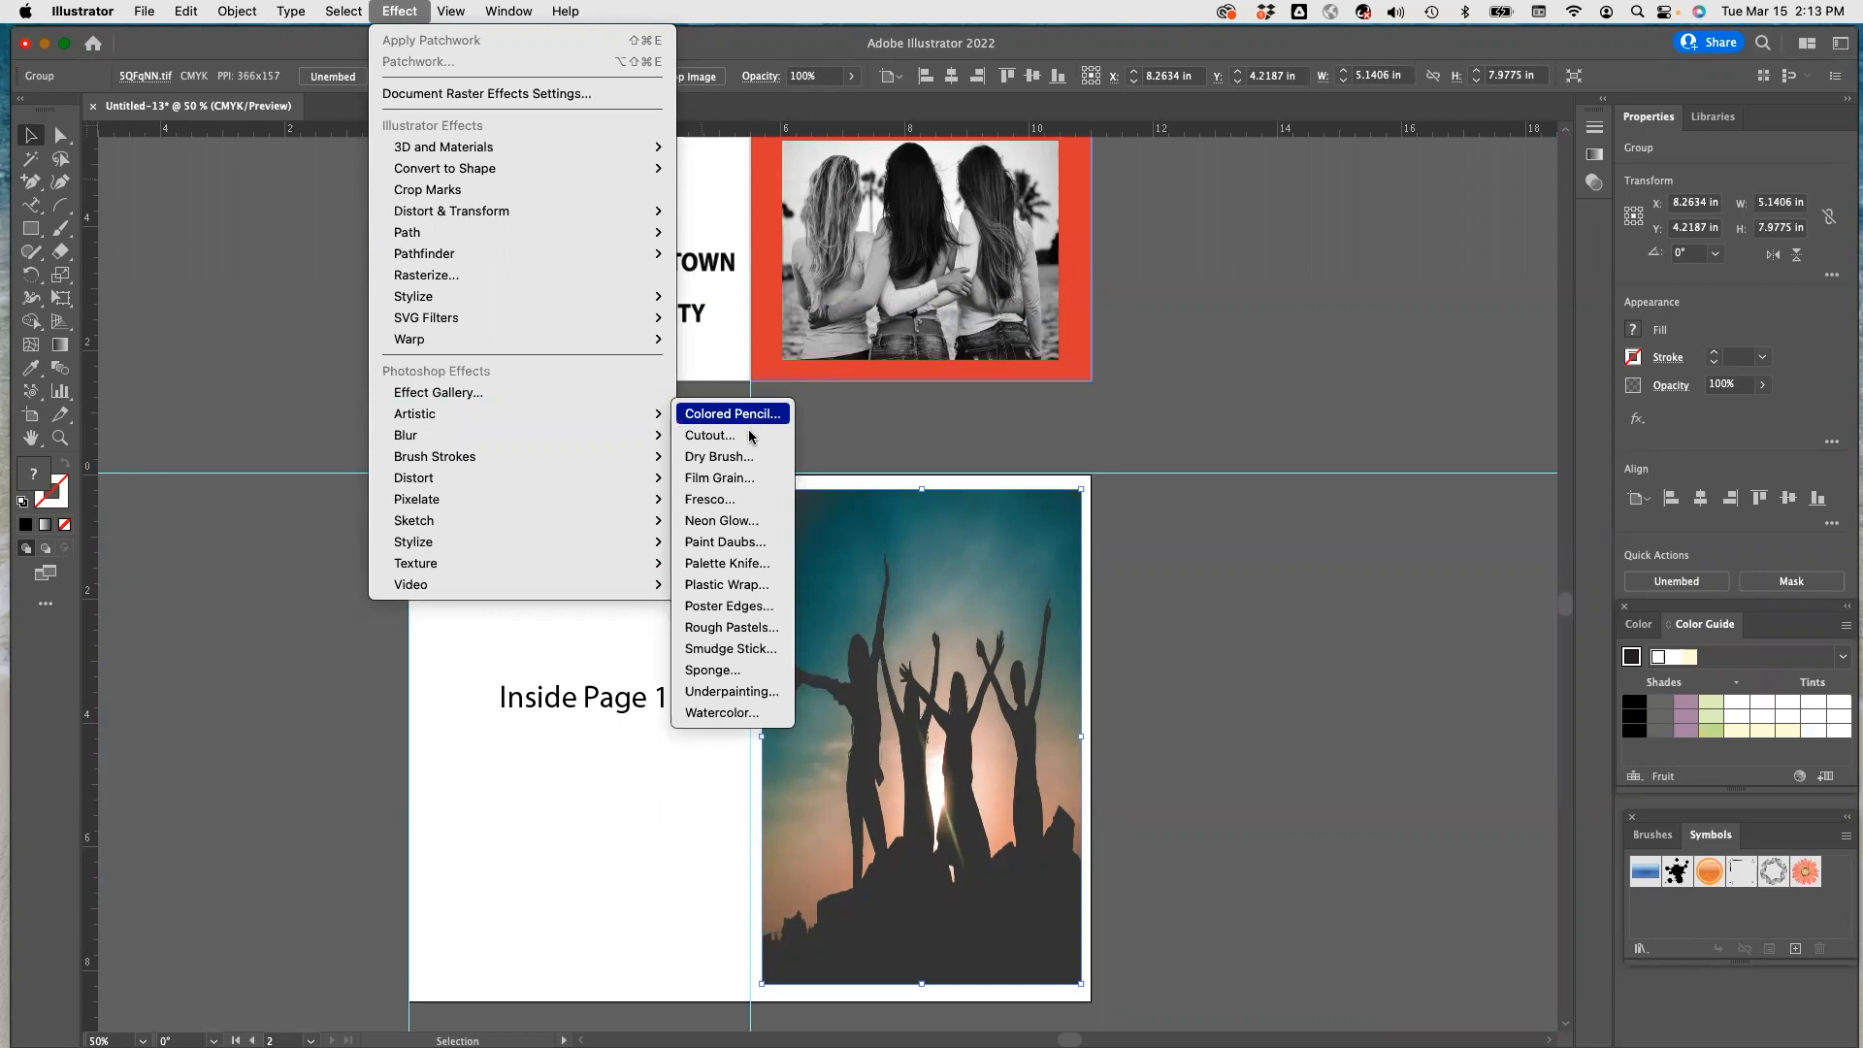
pyautogui.click(747, 478)
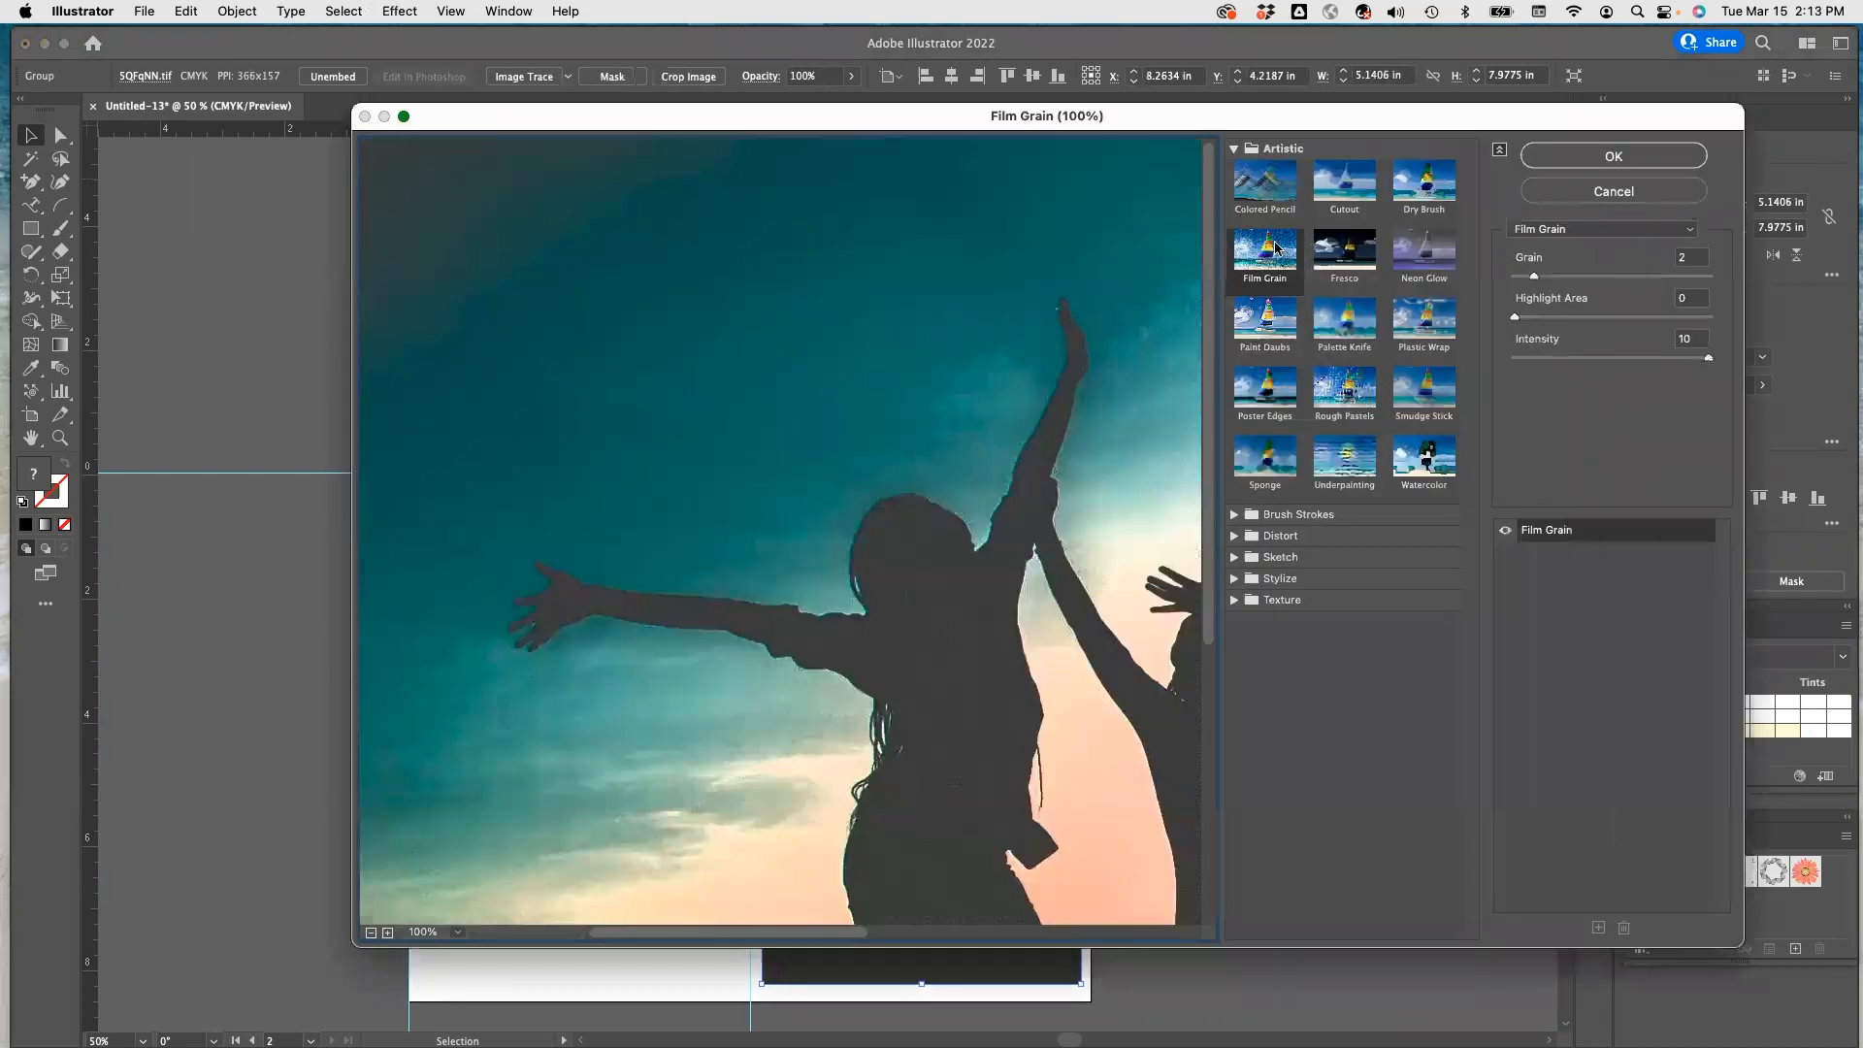
pyautogui.click(1366, 254)
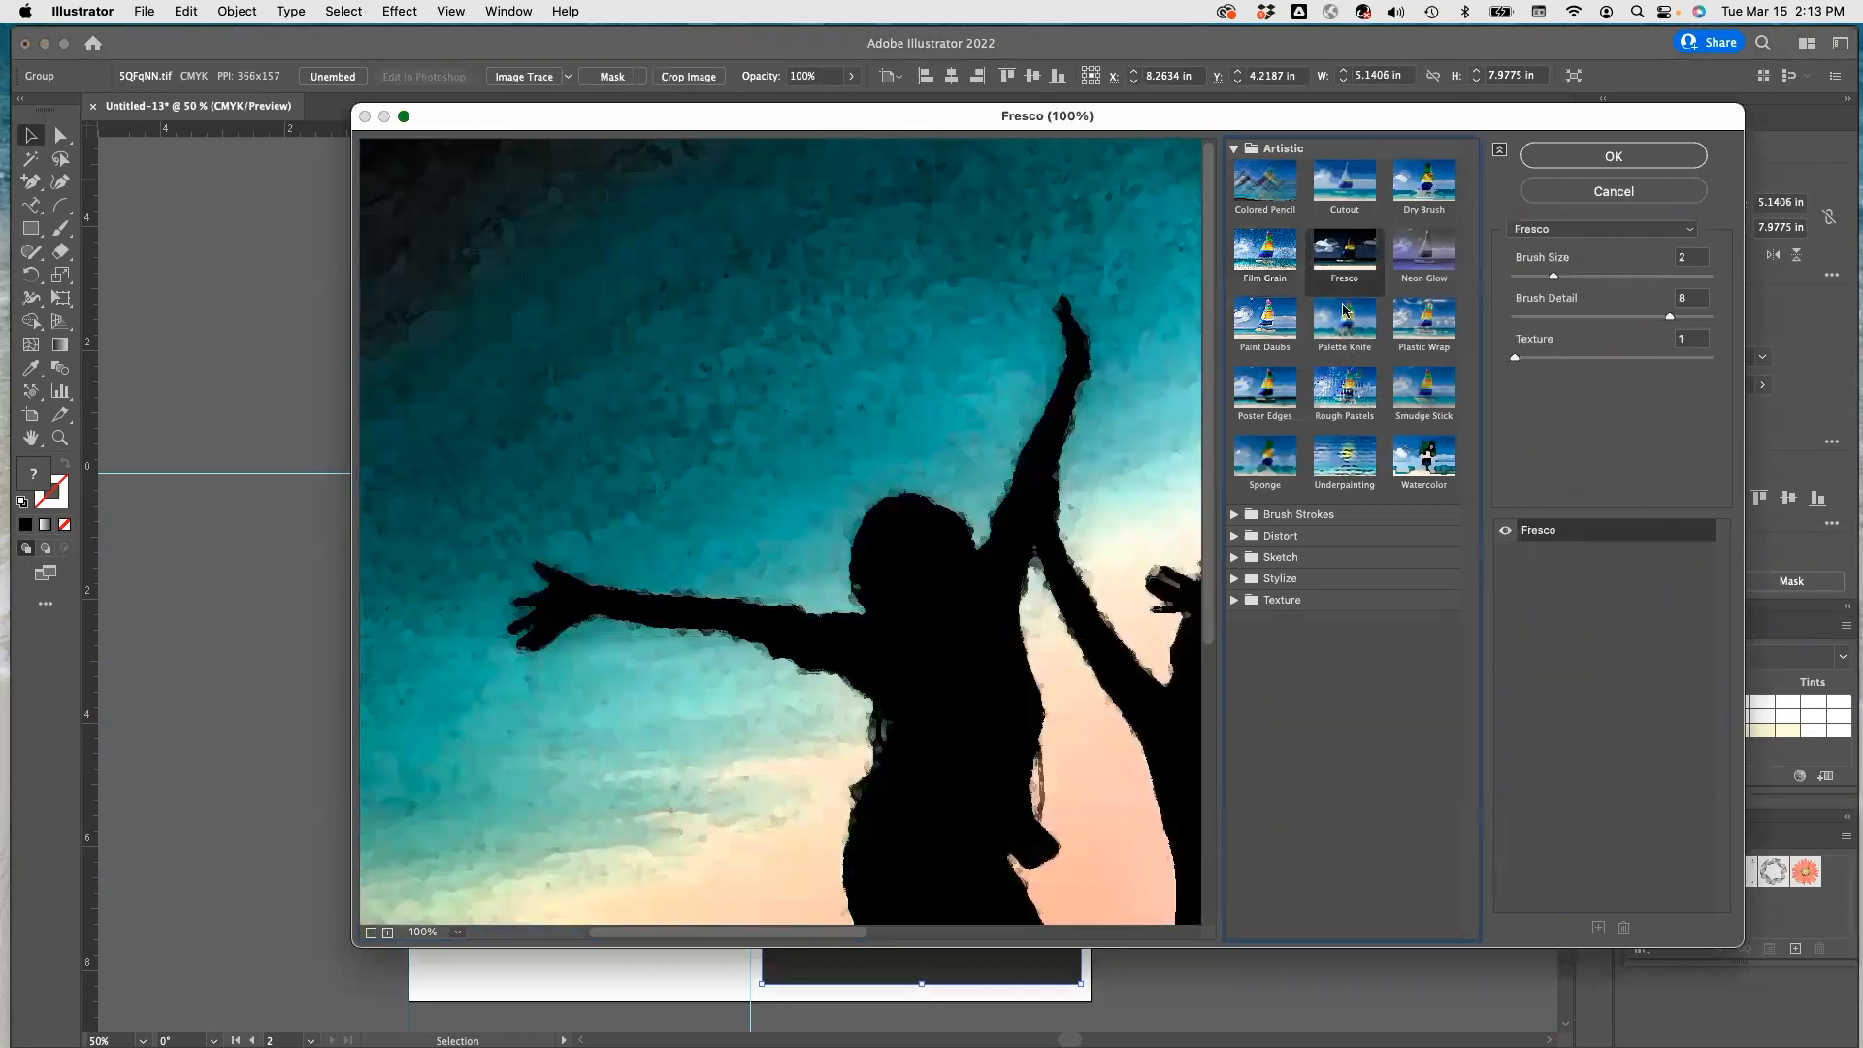
pyautogui.click(1427, 259)
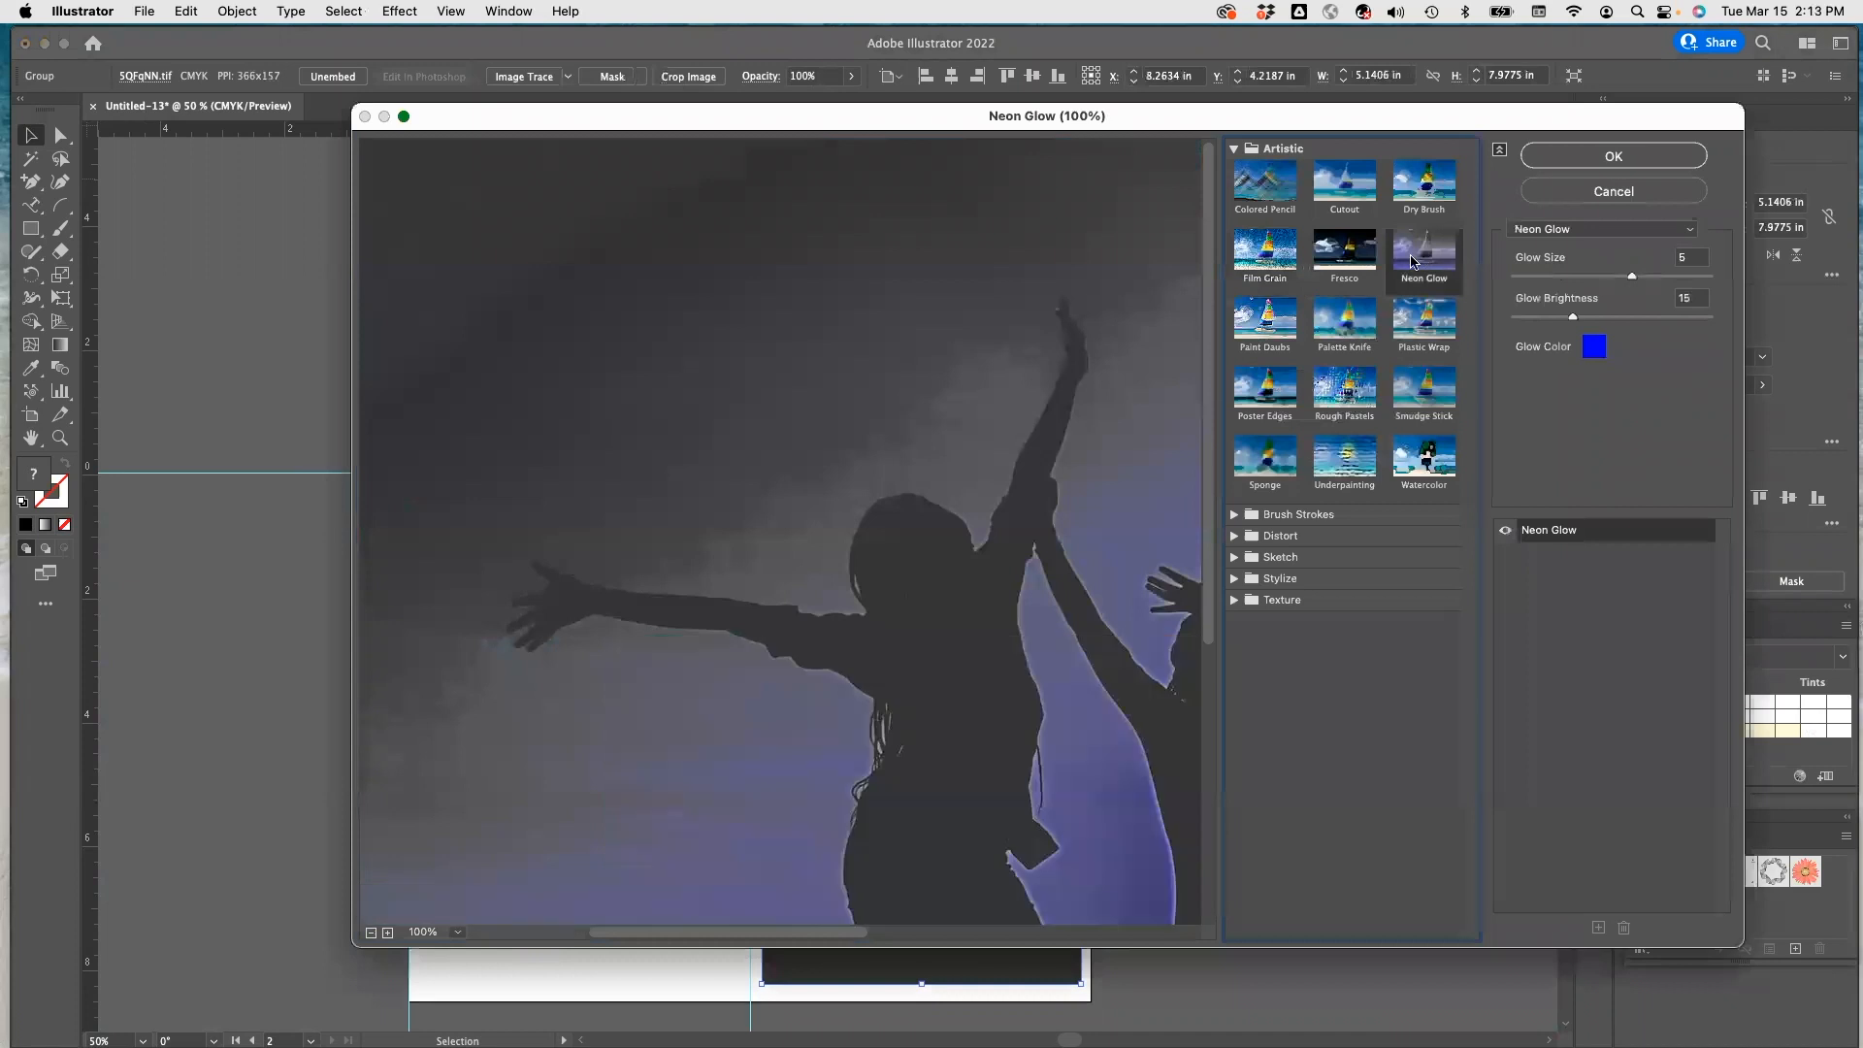
pyautogui.click(1613, 157)
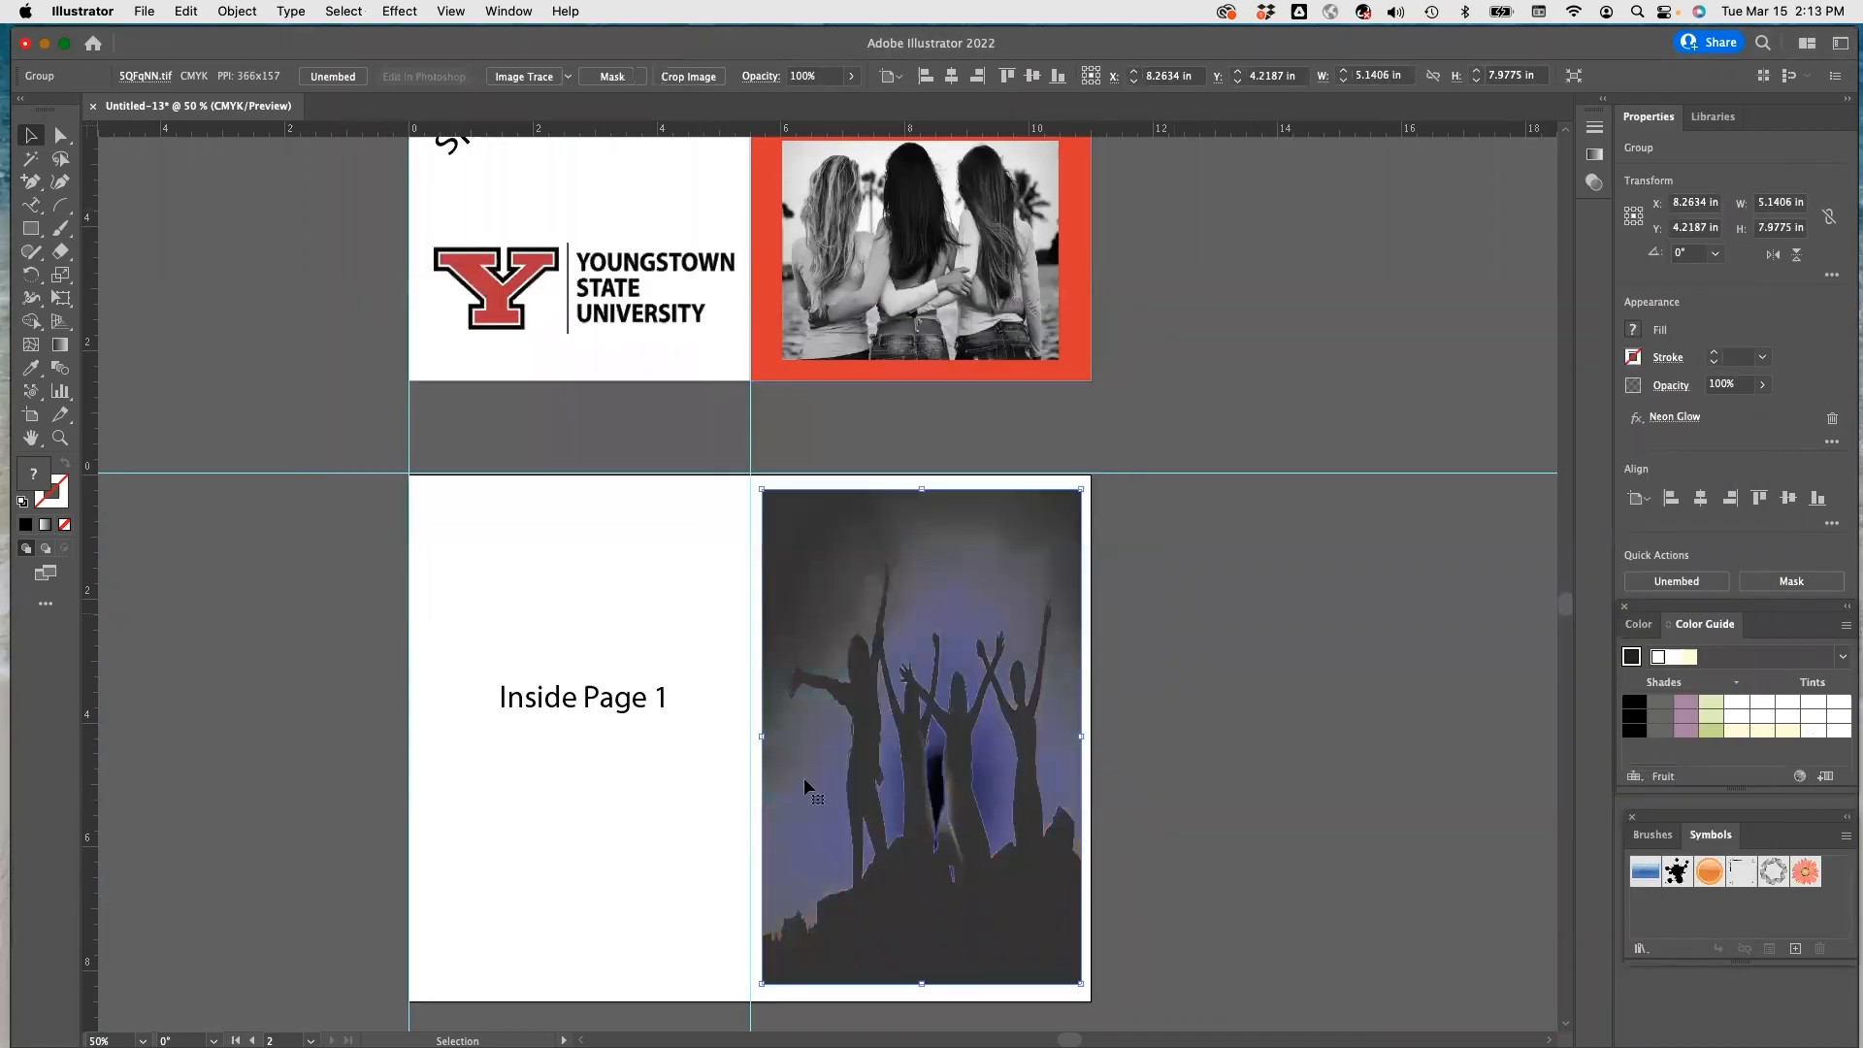
# Draw a black hexagon about 3.87 by 3.35 in with the Polygon tool and place it over the lower half of the silhouette photo.
pyautogui.hscroll(1, 881, 658)
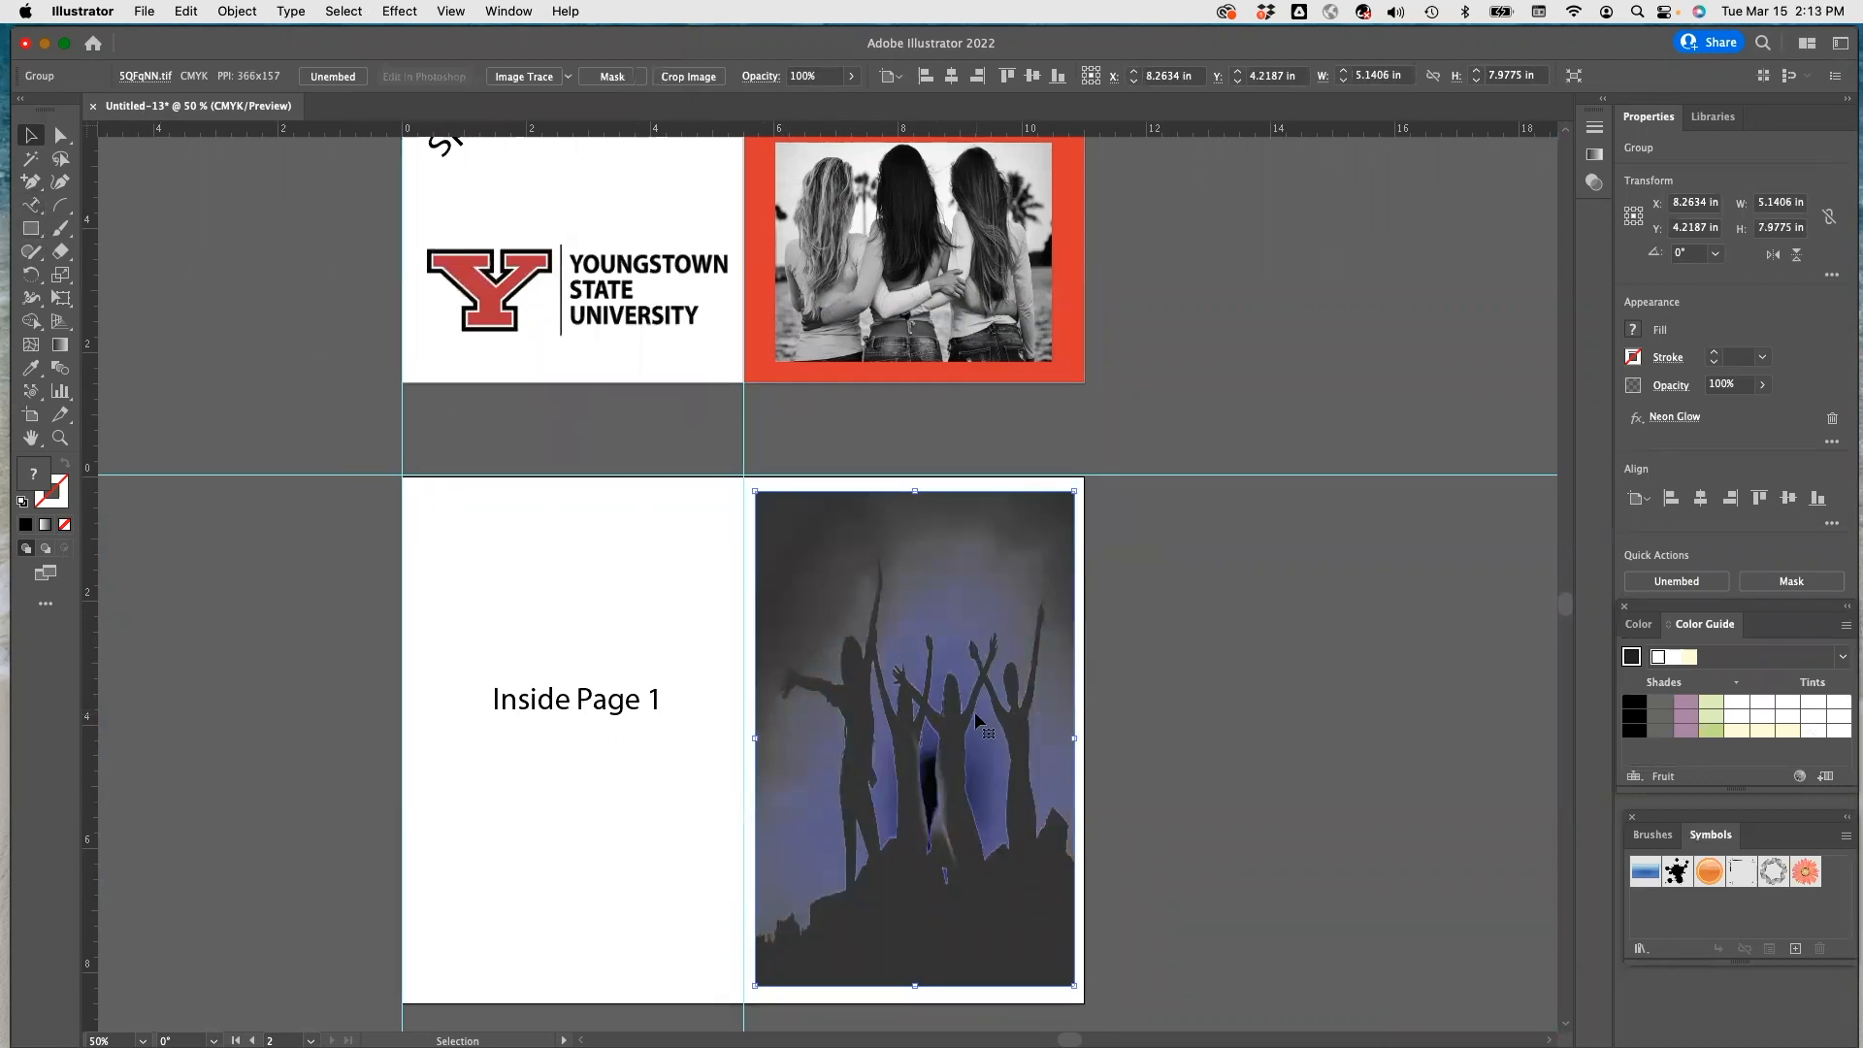
pyautogui.click(70, 216)
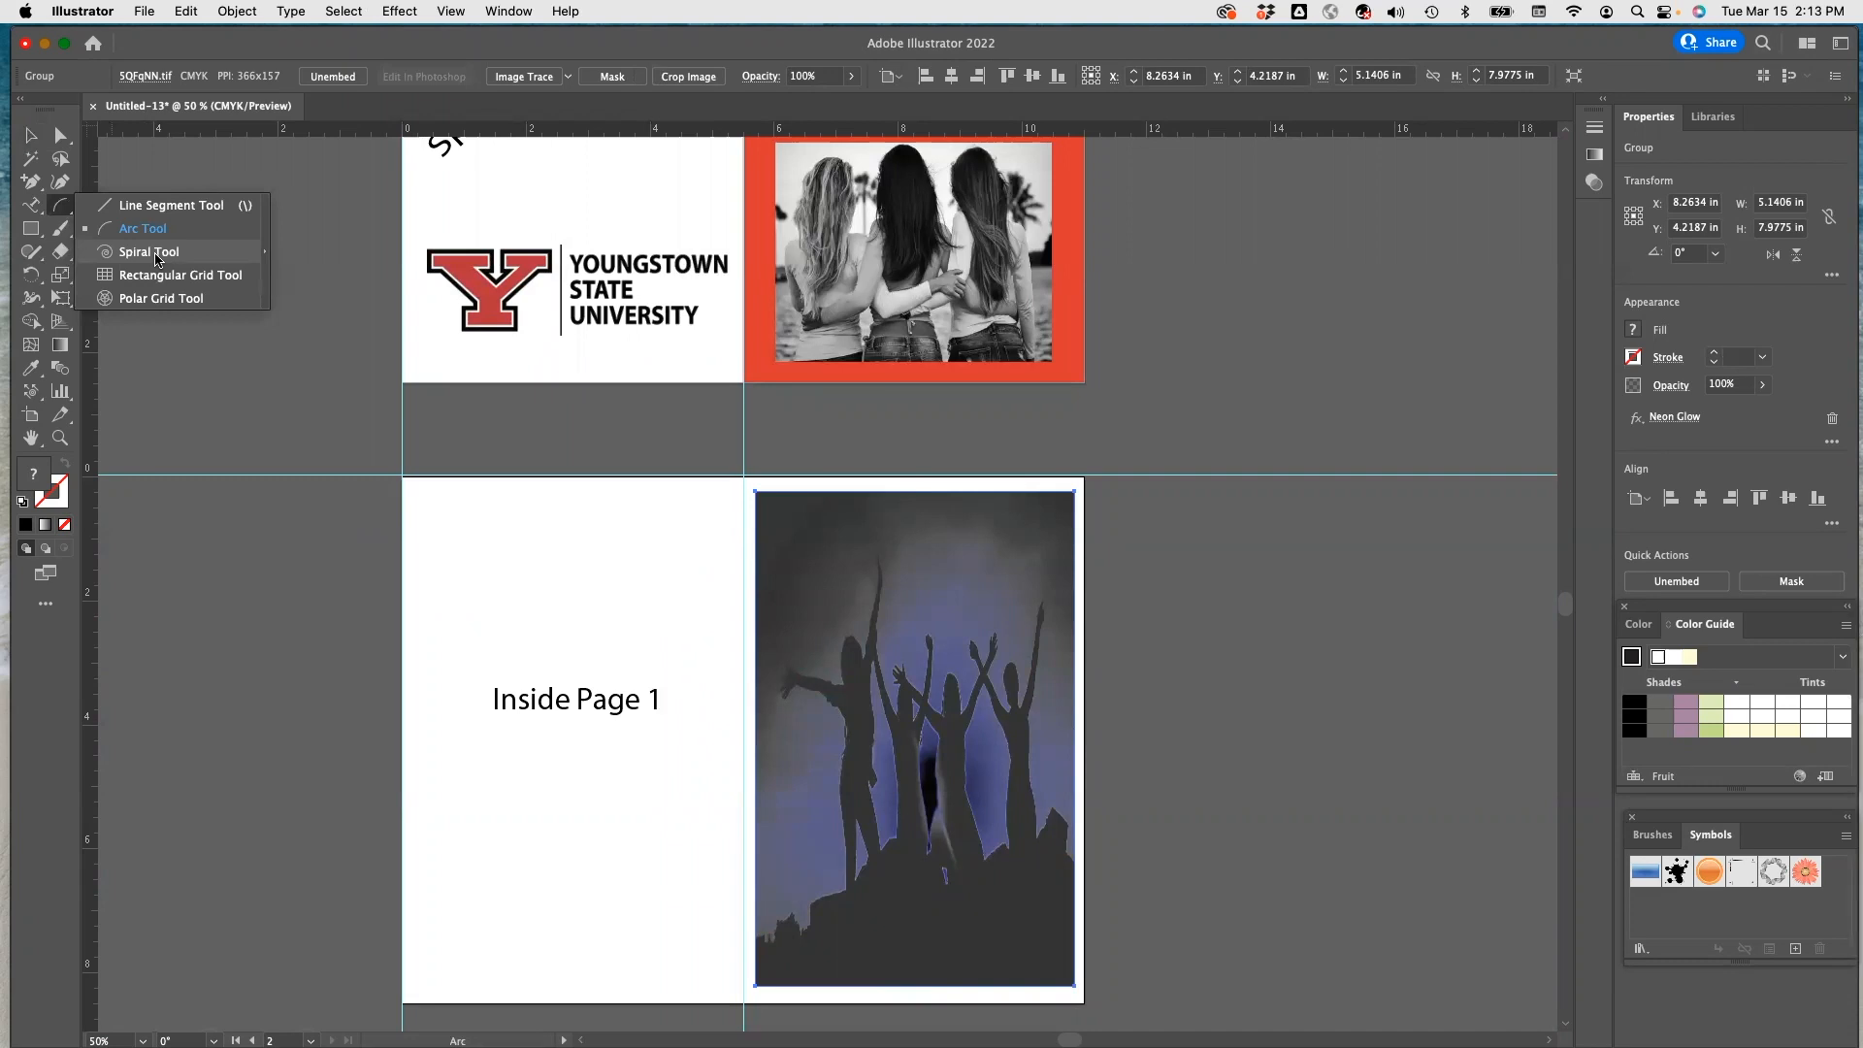
pyautogui.scroll(-1, 97, 242)
pyautogui.click(30, 228)
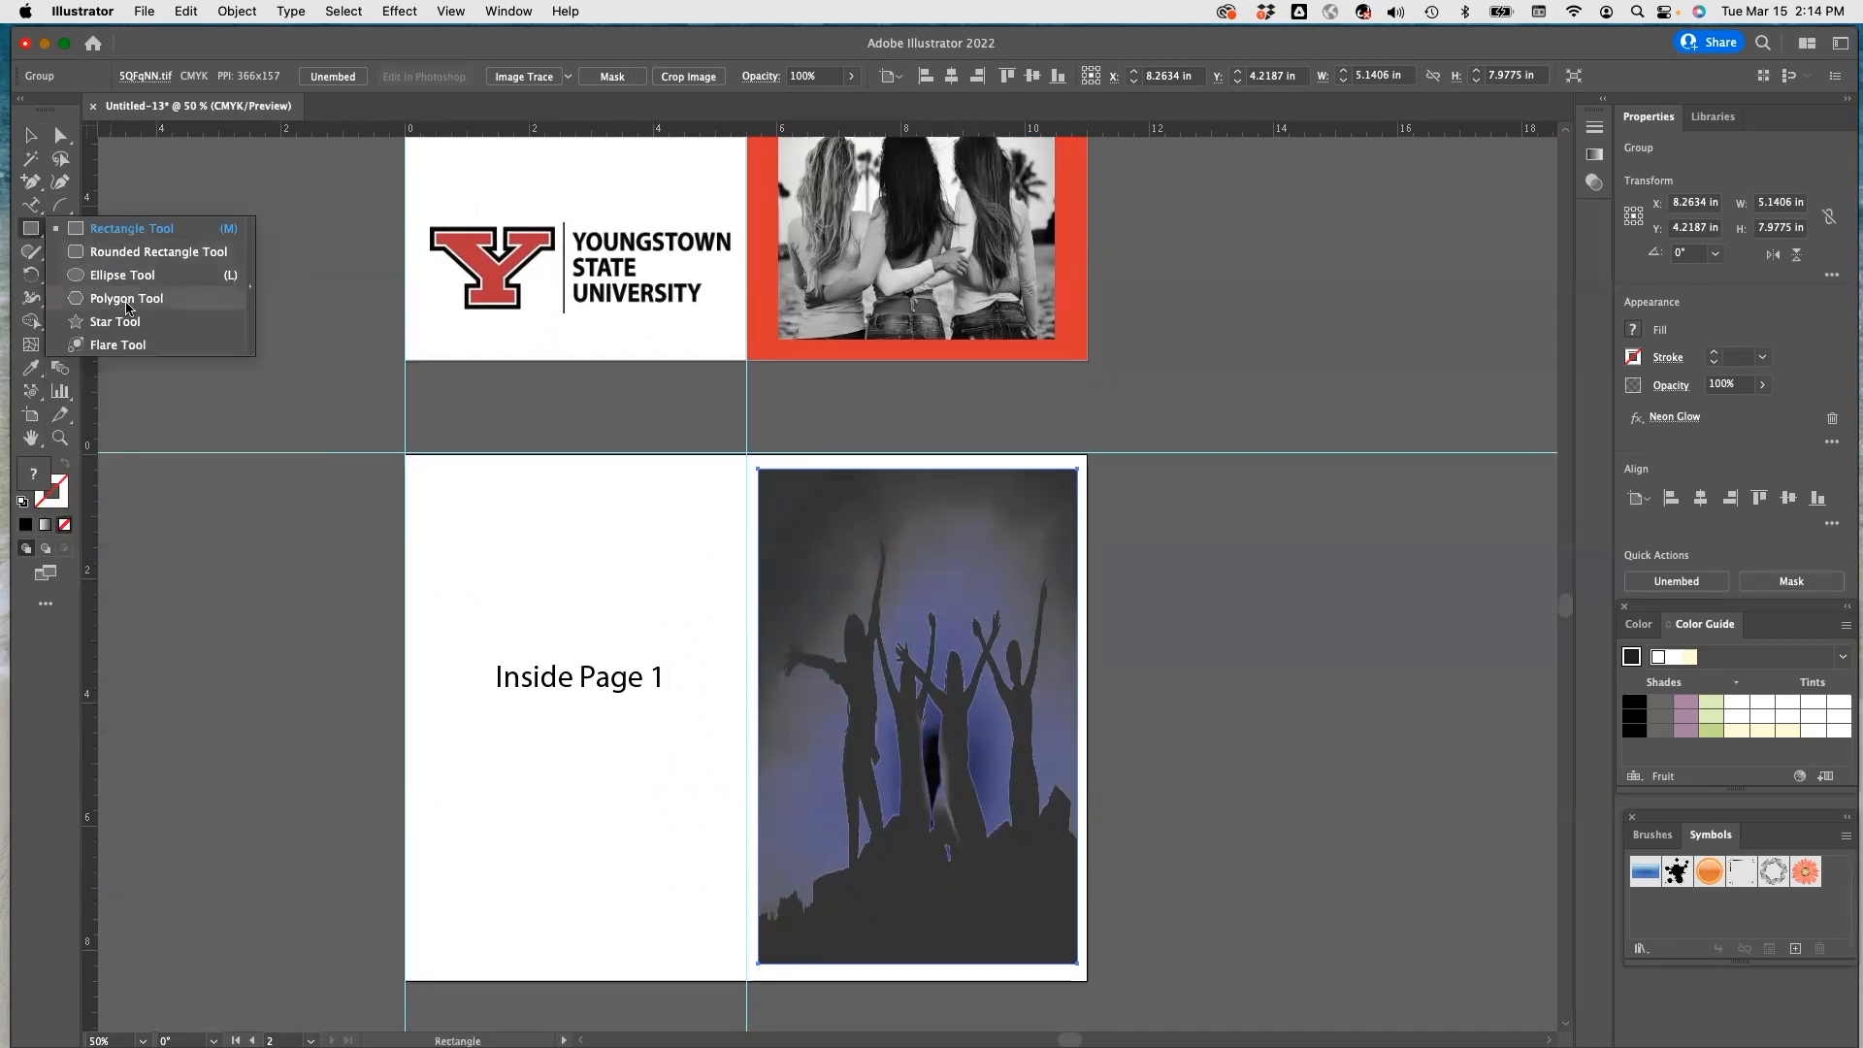
pyautogui.click(128, 299)
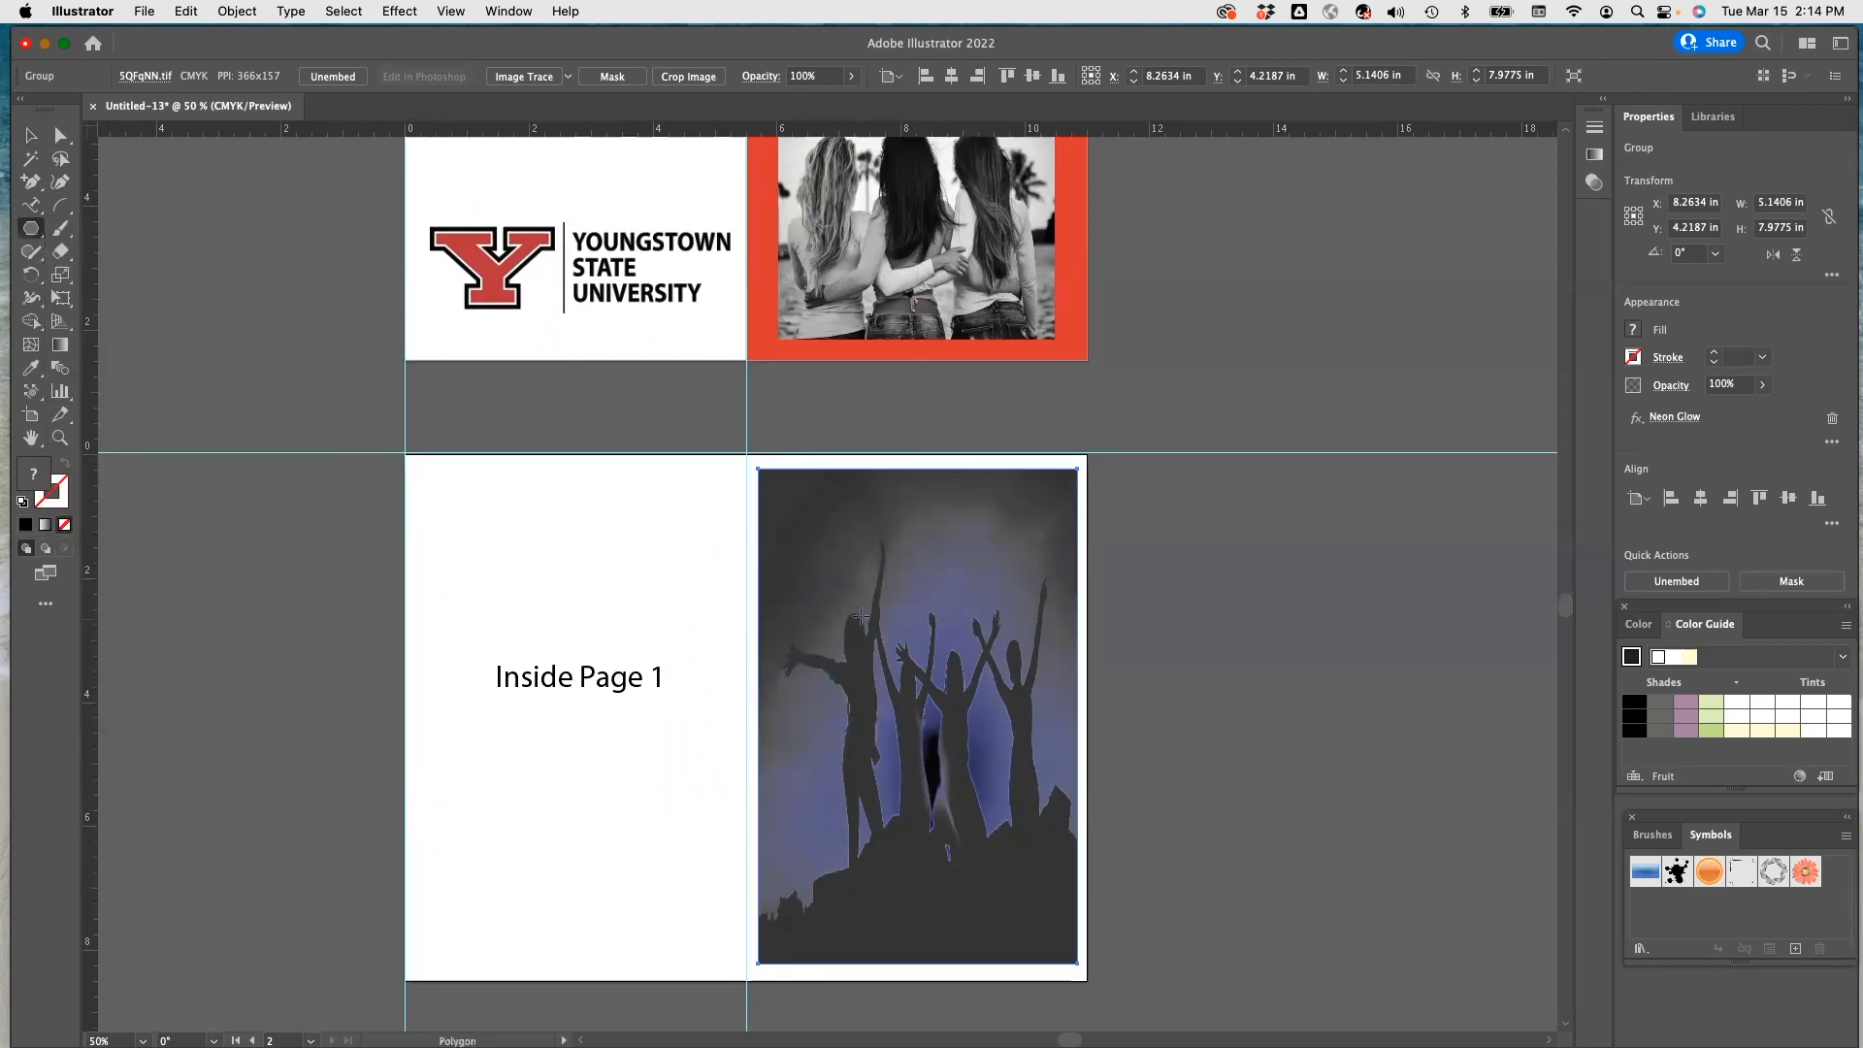
pyautogui.moveTo(822, 612); pyautogui.dragTo(879, 716)
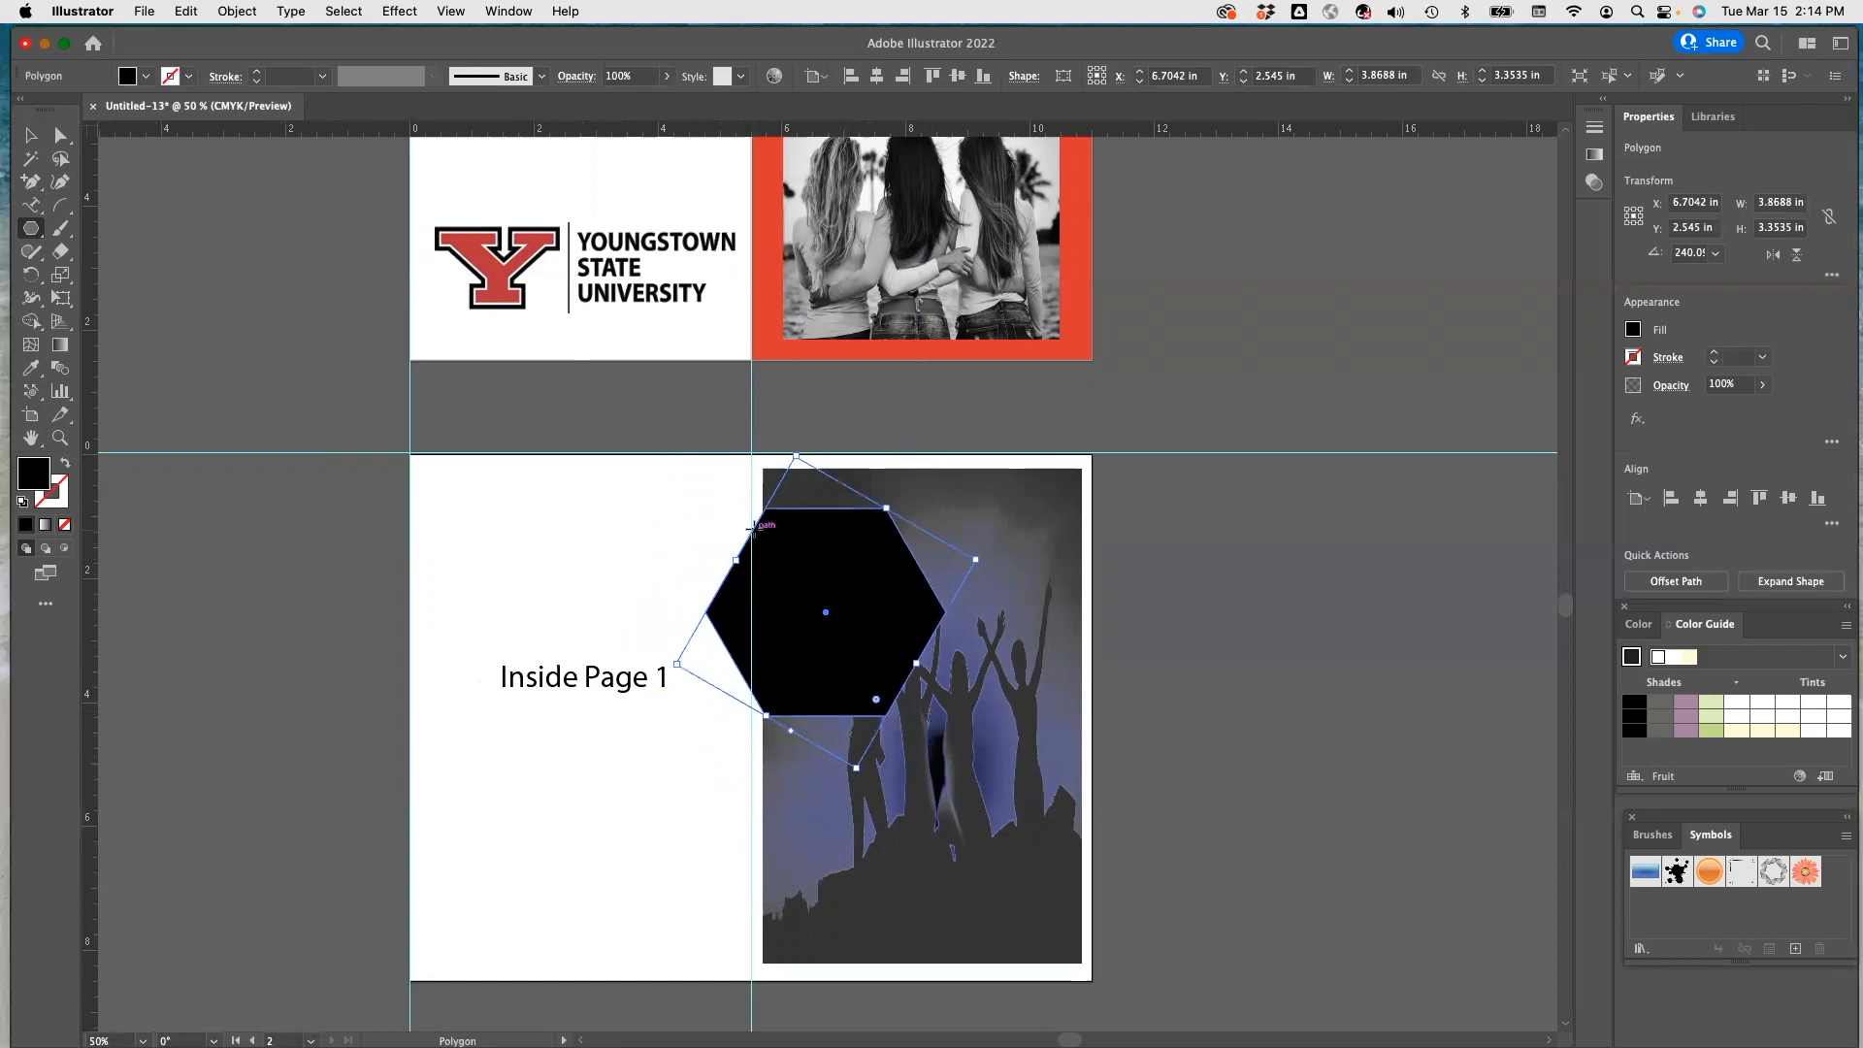
pyautogui.click(31, 137)
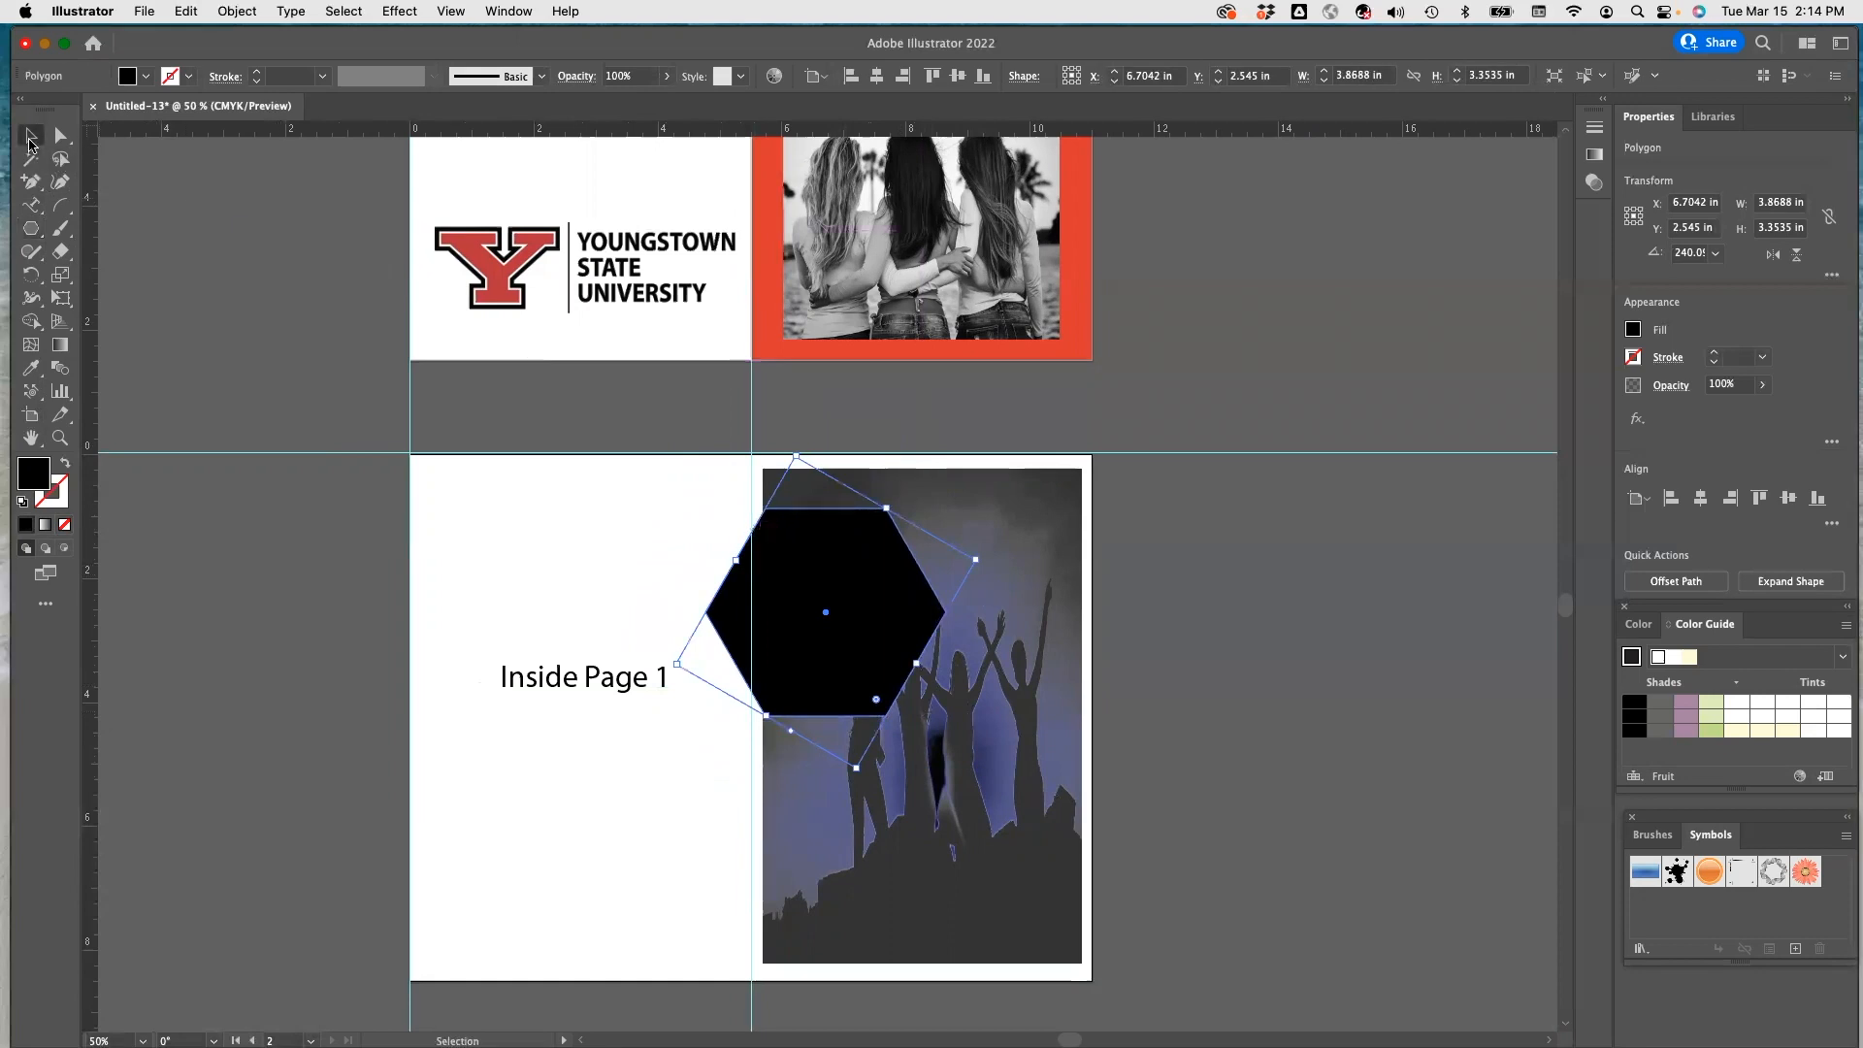
pyautogui.moveTo(816, 578); pyautogui.dragTo(922, 772)
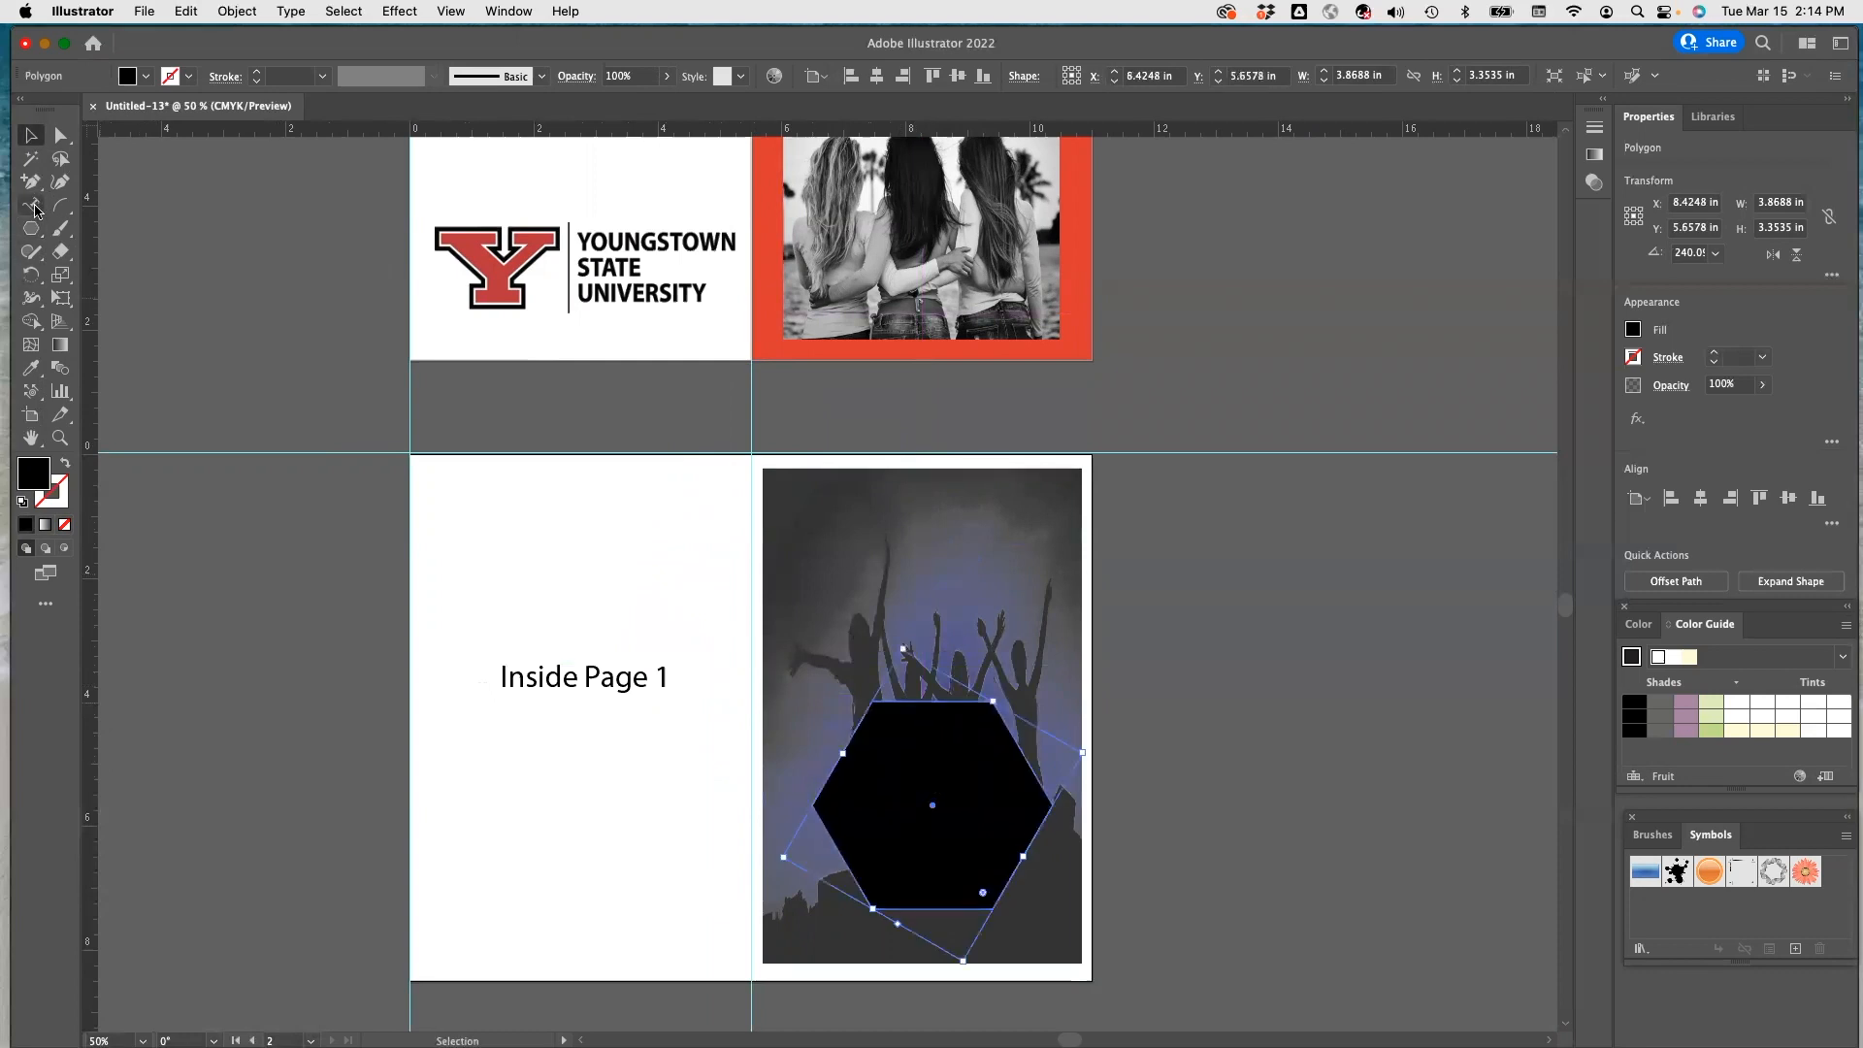
# Try to start area type inside the black hexagon on inside page 2.
pyautogui.click(30, 205)
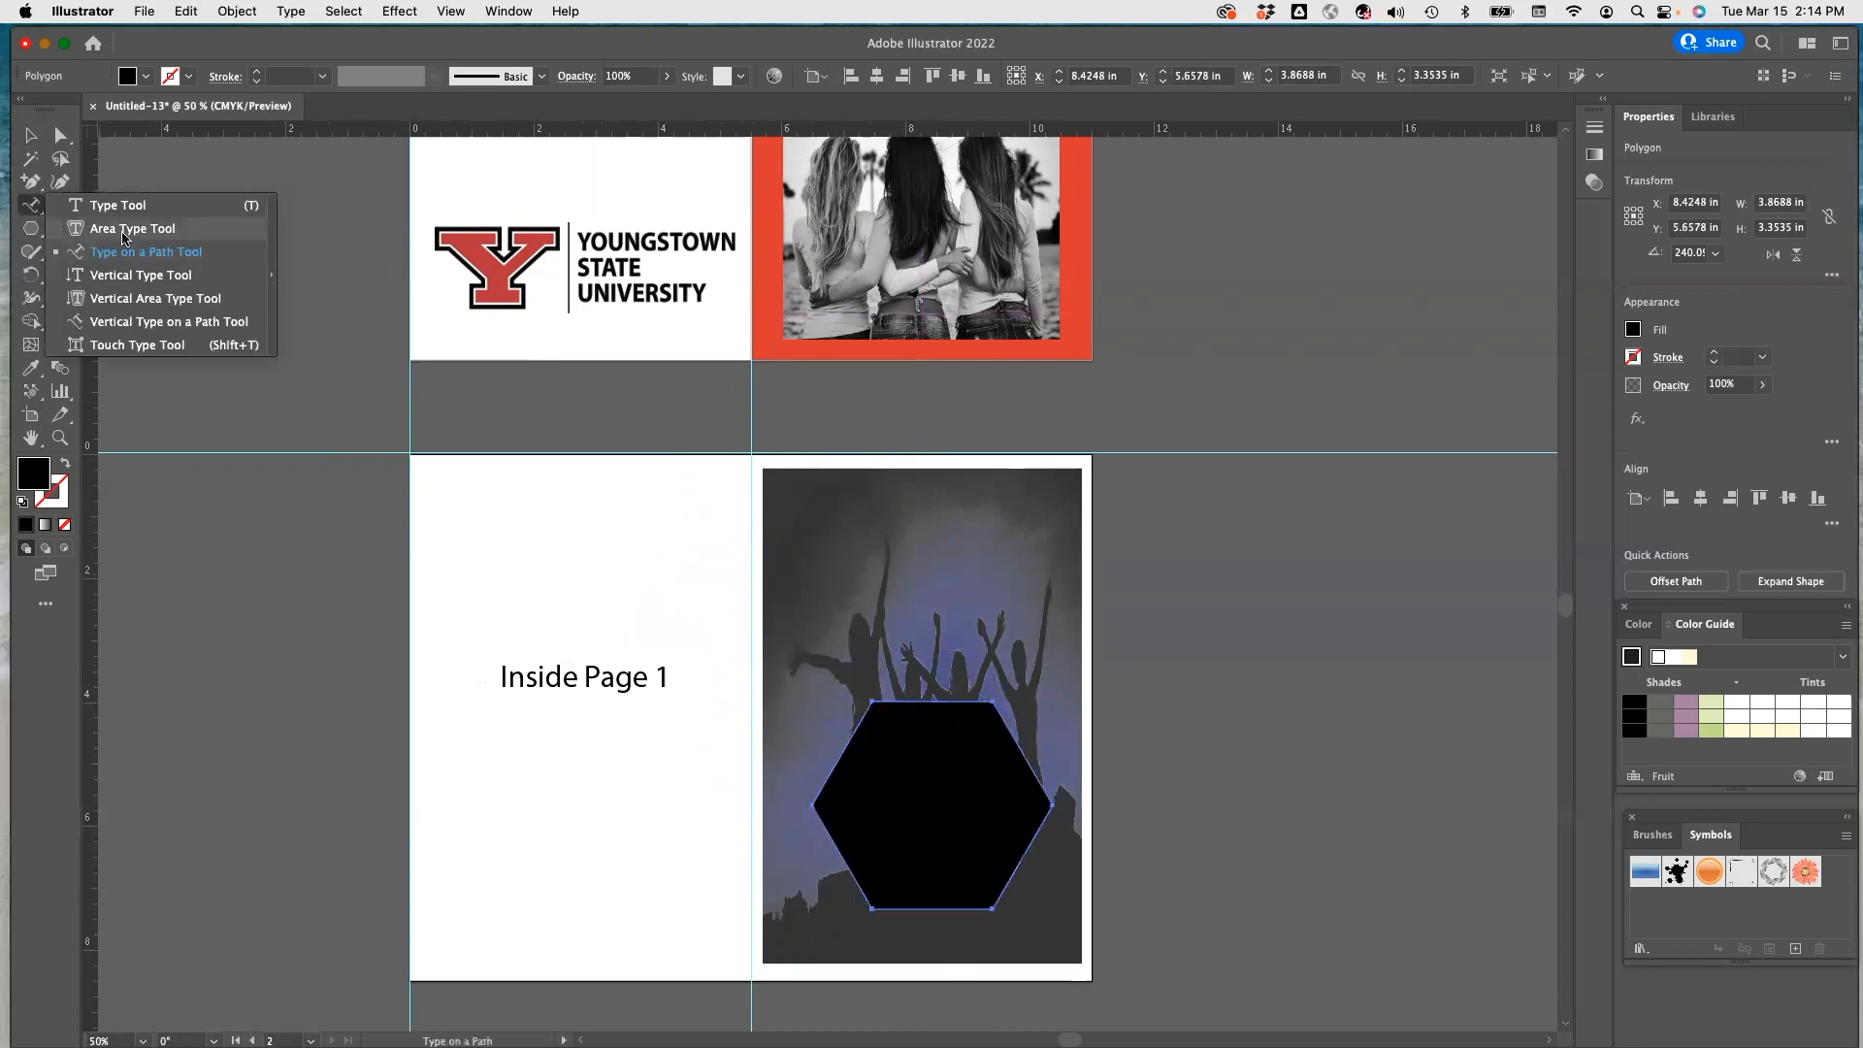
pyautogui.click(123, 236)
pyautogui.click(900, 776)
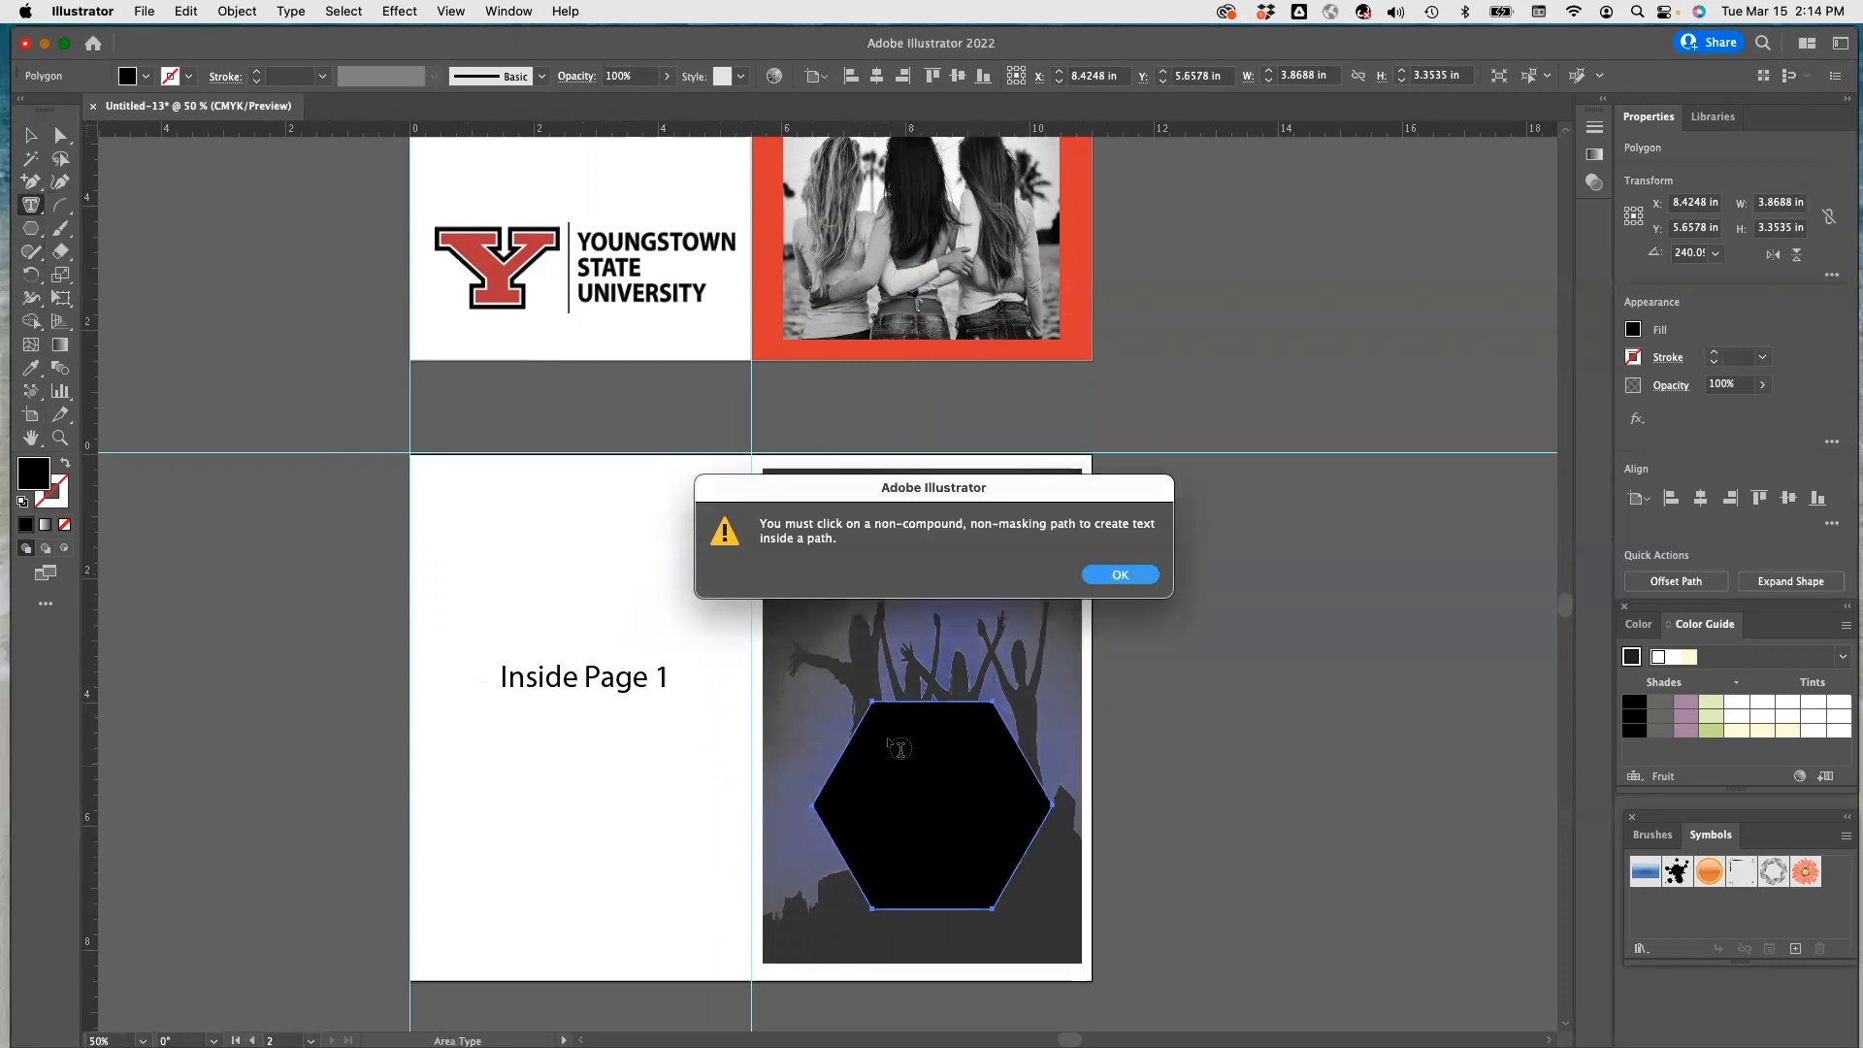
pyautogui.click(1109, 578)
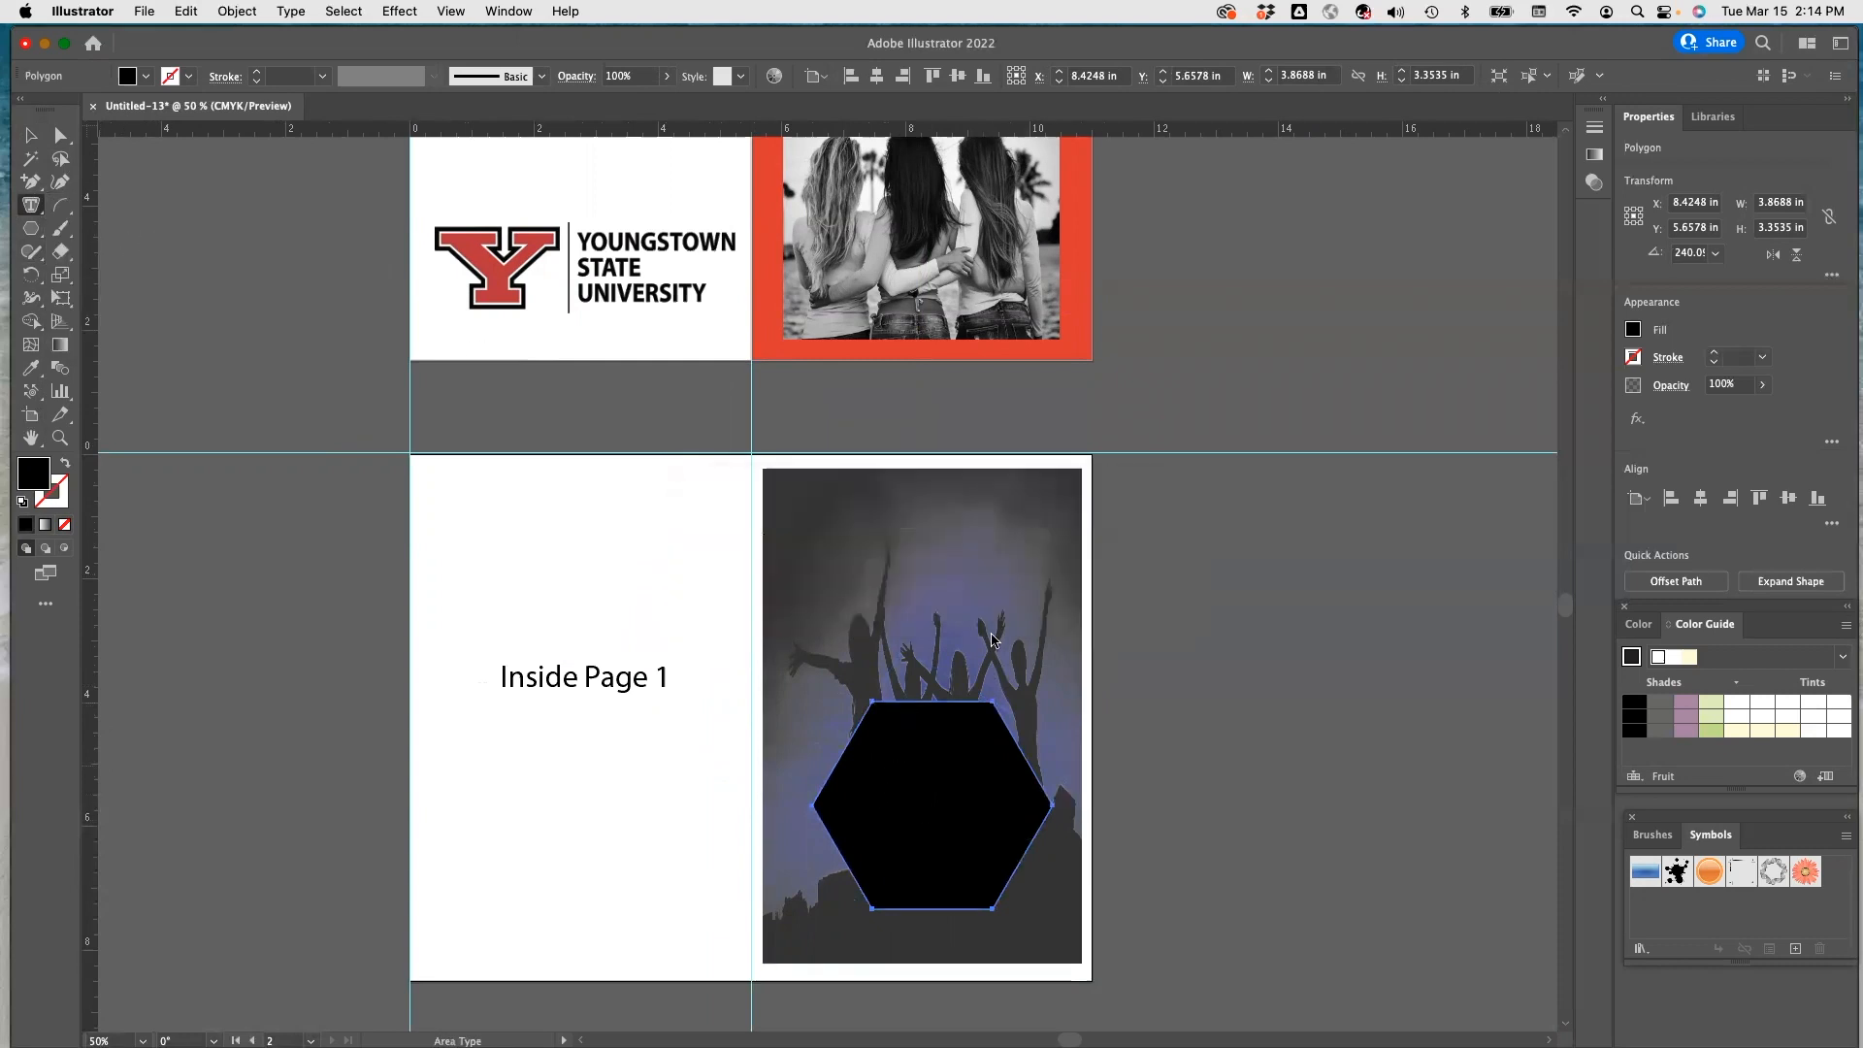
# Start area type inside the hexagon on inside page 2 with the word "Happy" and fill the text with white.
pyautogui.click(883, 713)
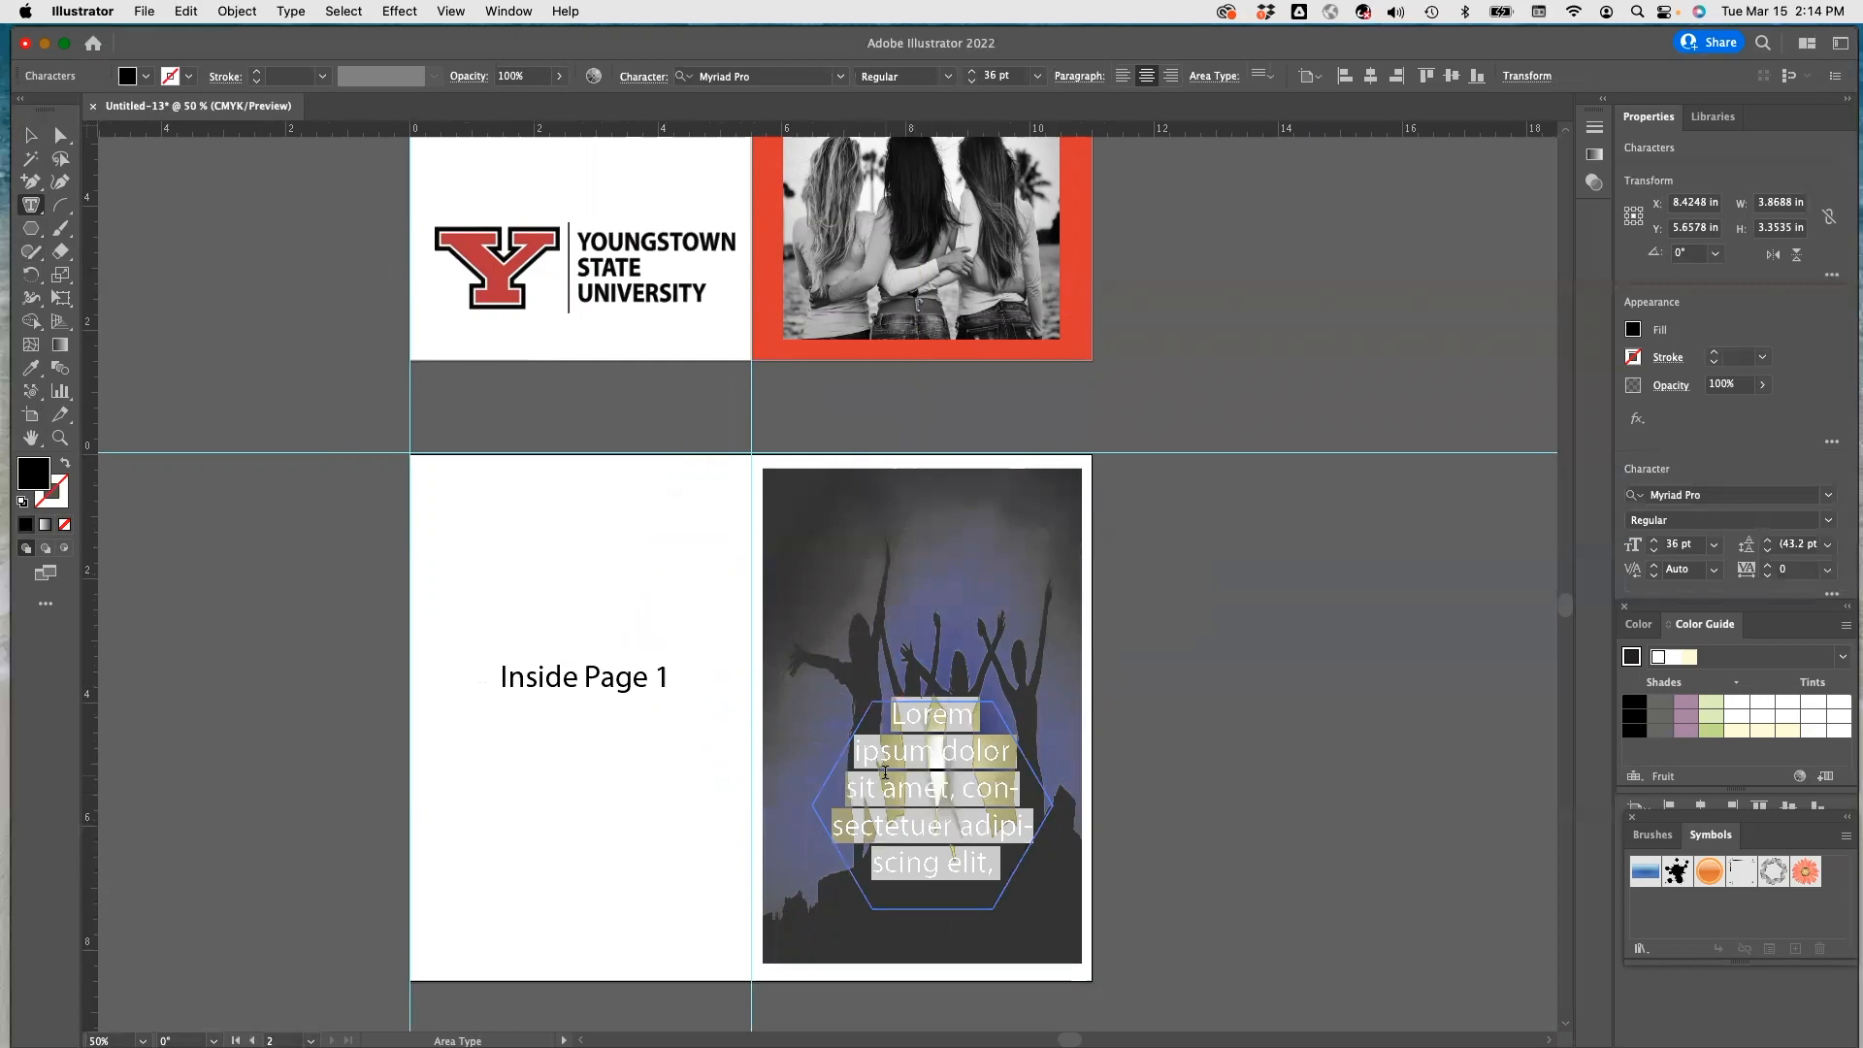
pyautogui.write('Happy')
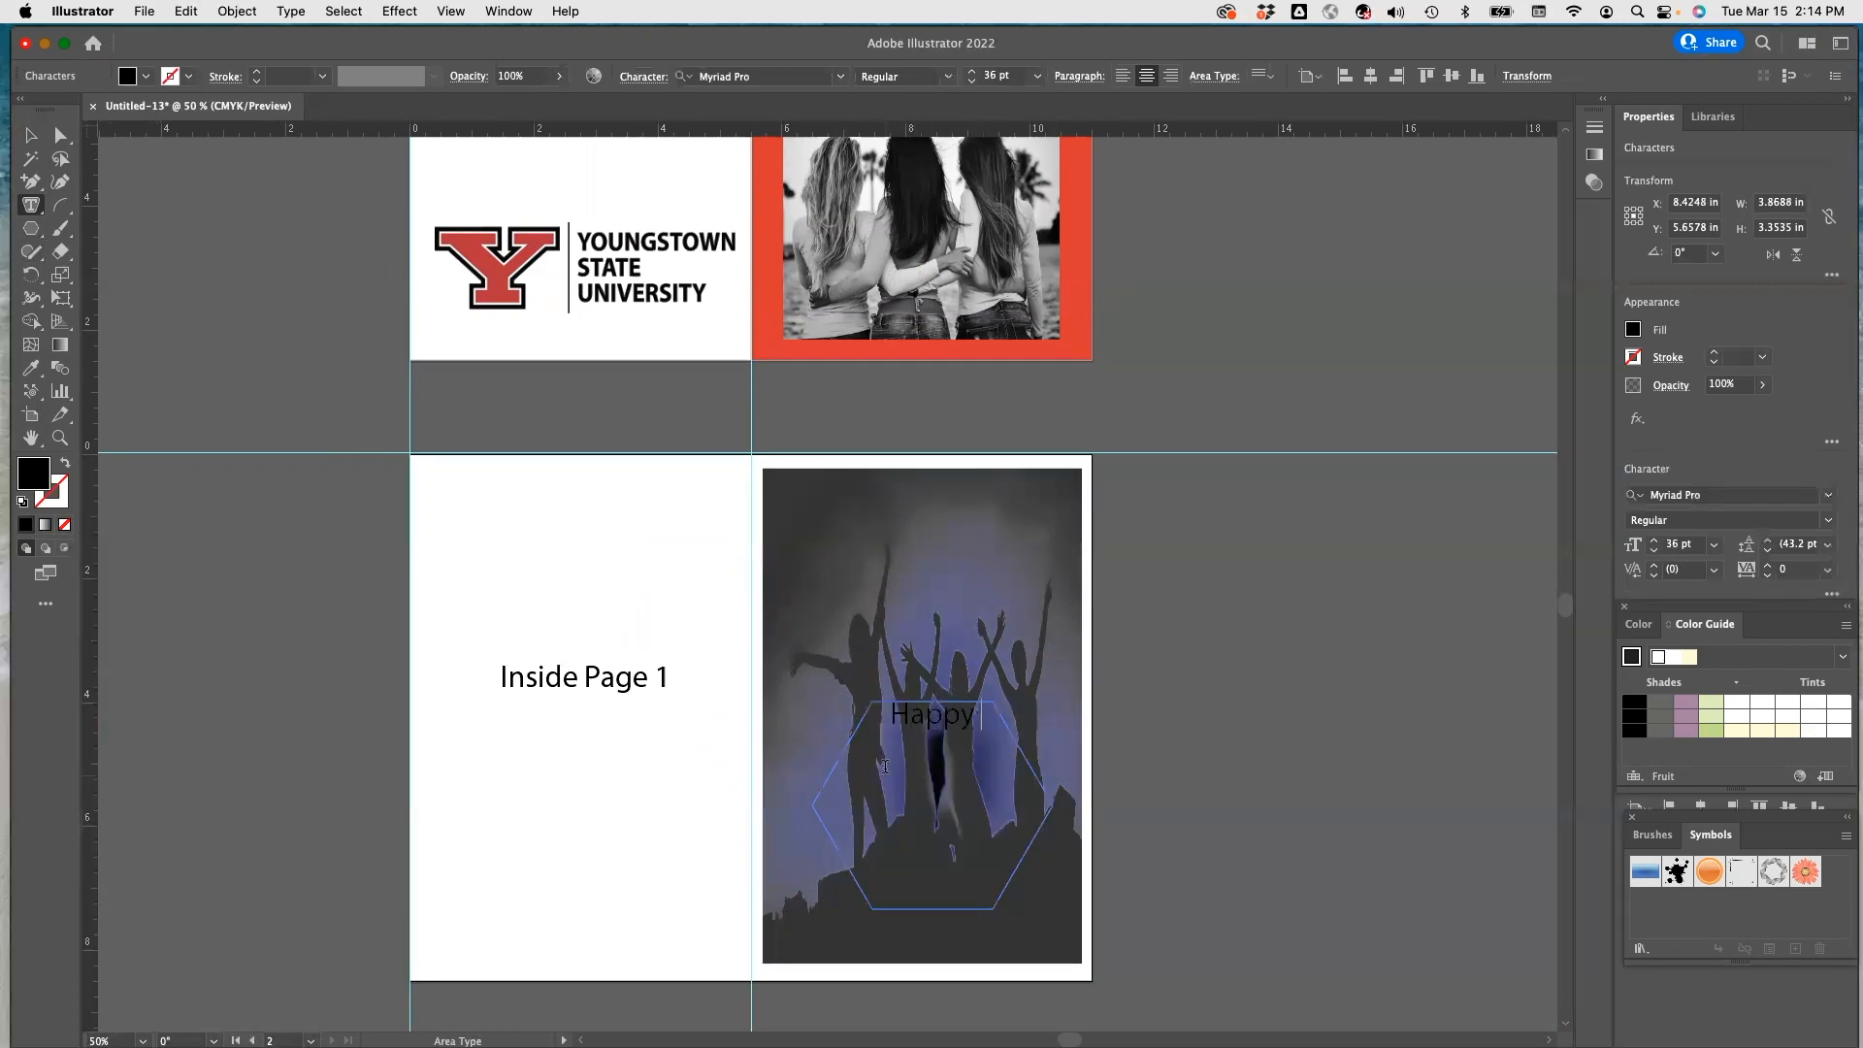
pyautogui.moveTo(891, 715); pyautogui.dragTo(982, 715)
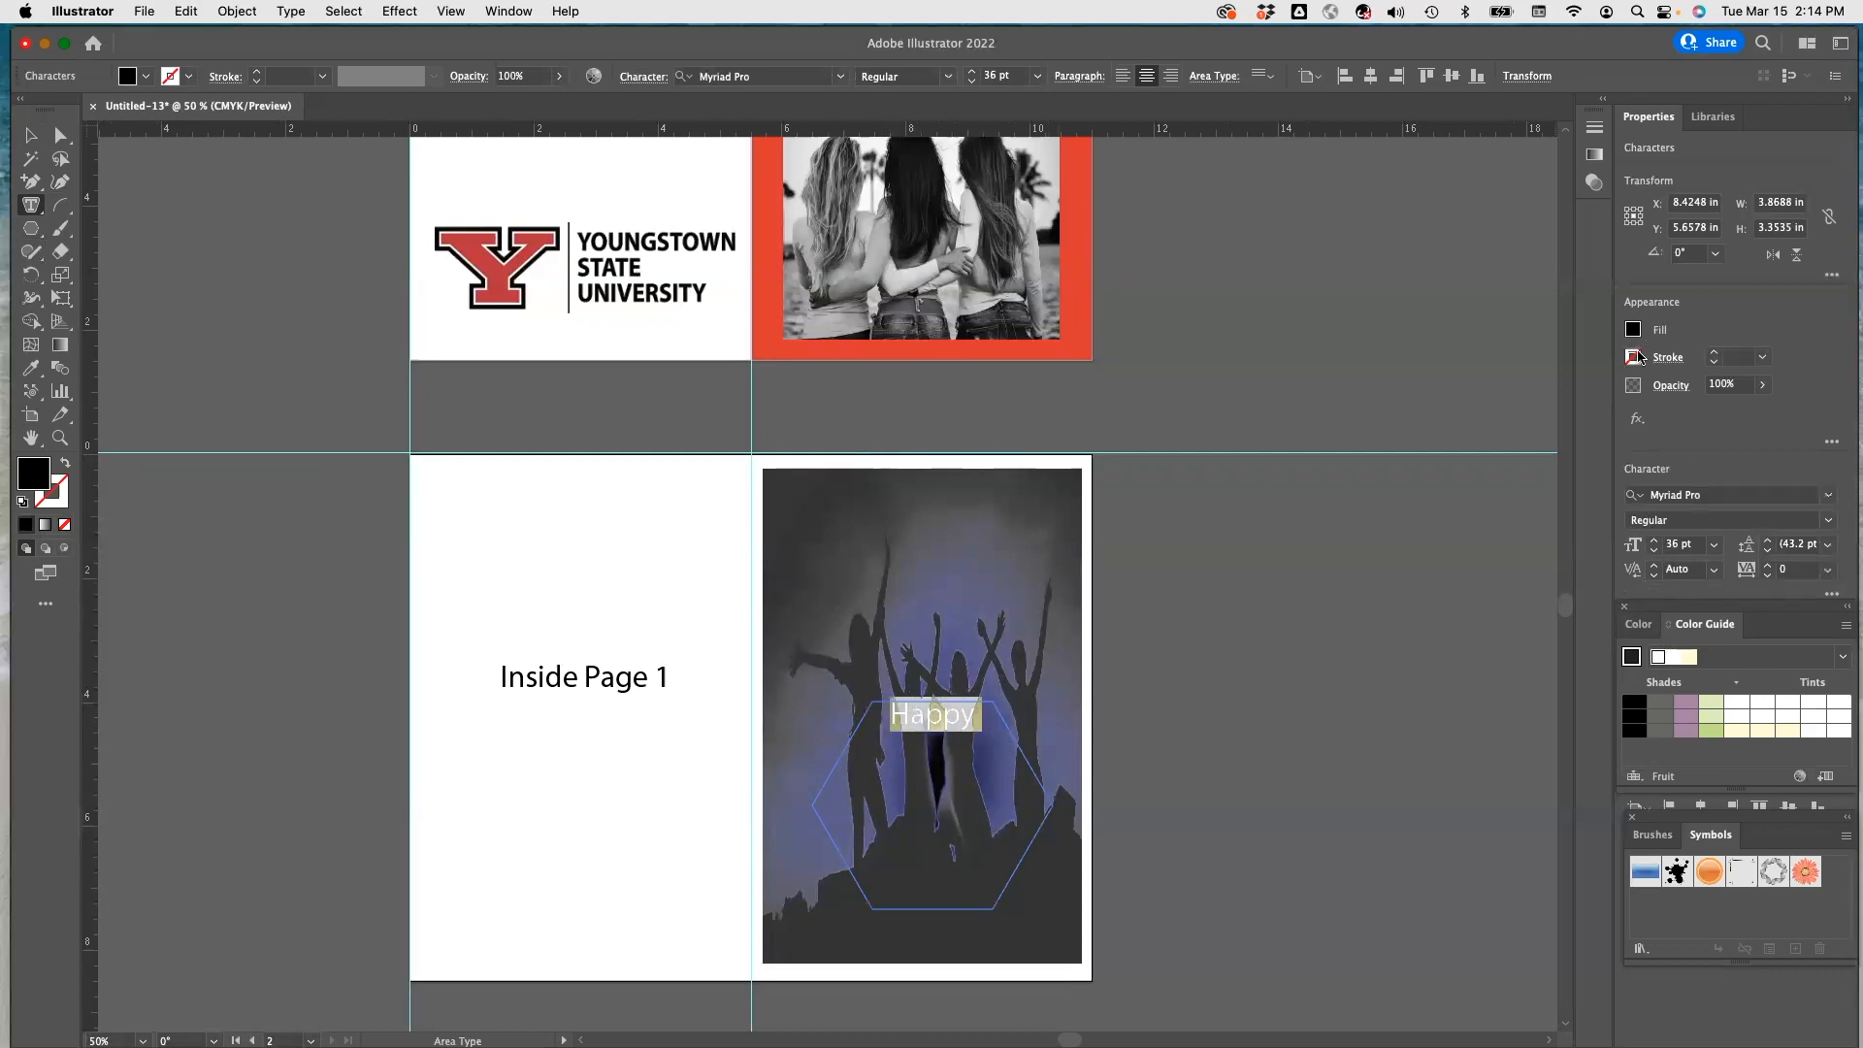
pyautogui.click(1658, 657)
# Continue the hexagon text after "Happy" with "International Women’s Day to All! Join us on March 8,".
pyautogui.click(973, 716)
pyautogui.write('International Women’s Day to All')
pyautogui.write('!')
pyautogui.write(' Join us')
pyautogui.write(' on')
pyautogui.write(' March')
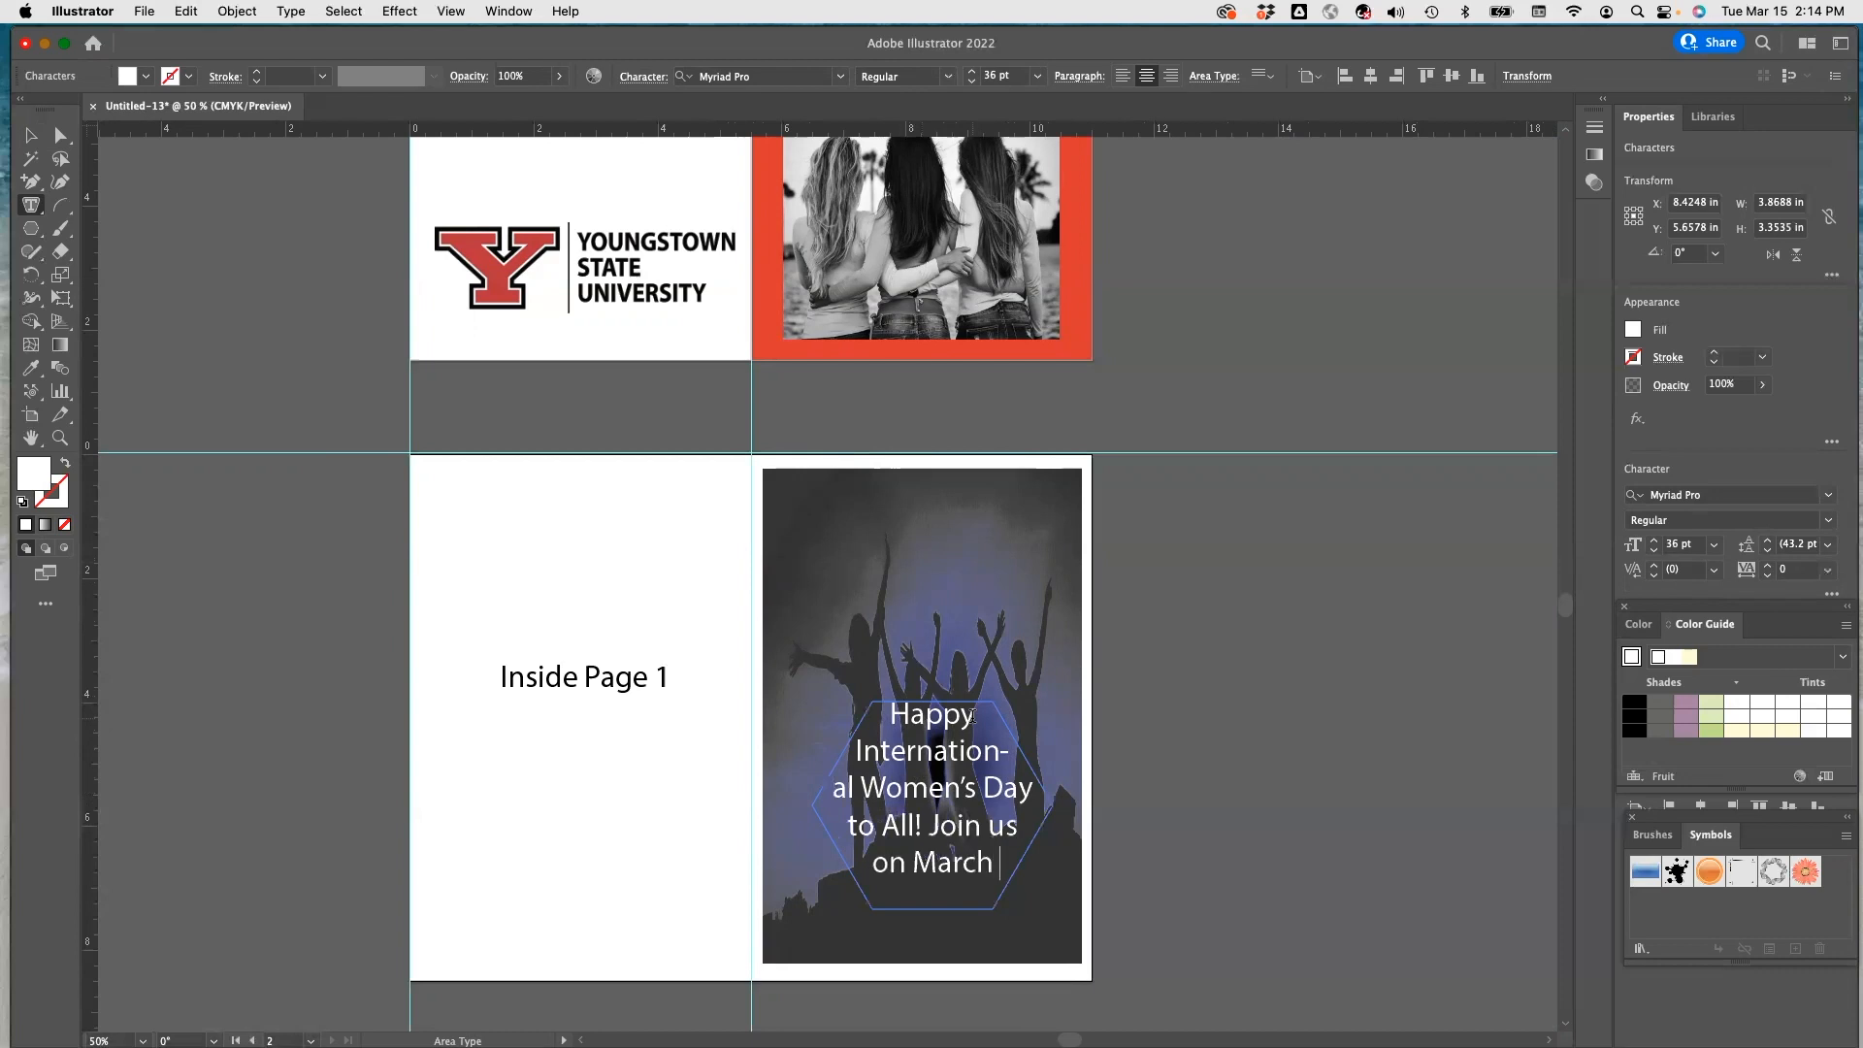
pyautogui.write(' 8,')
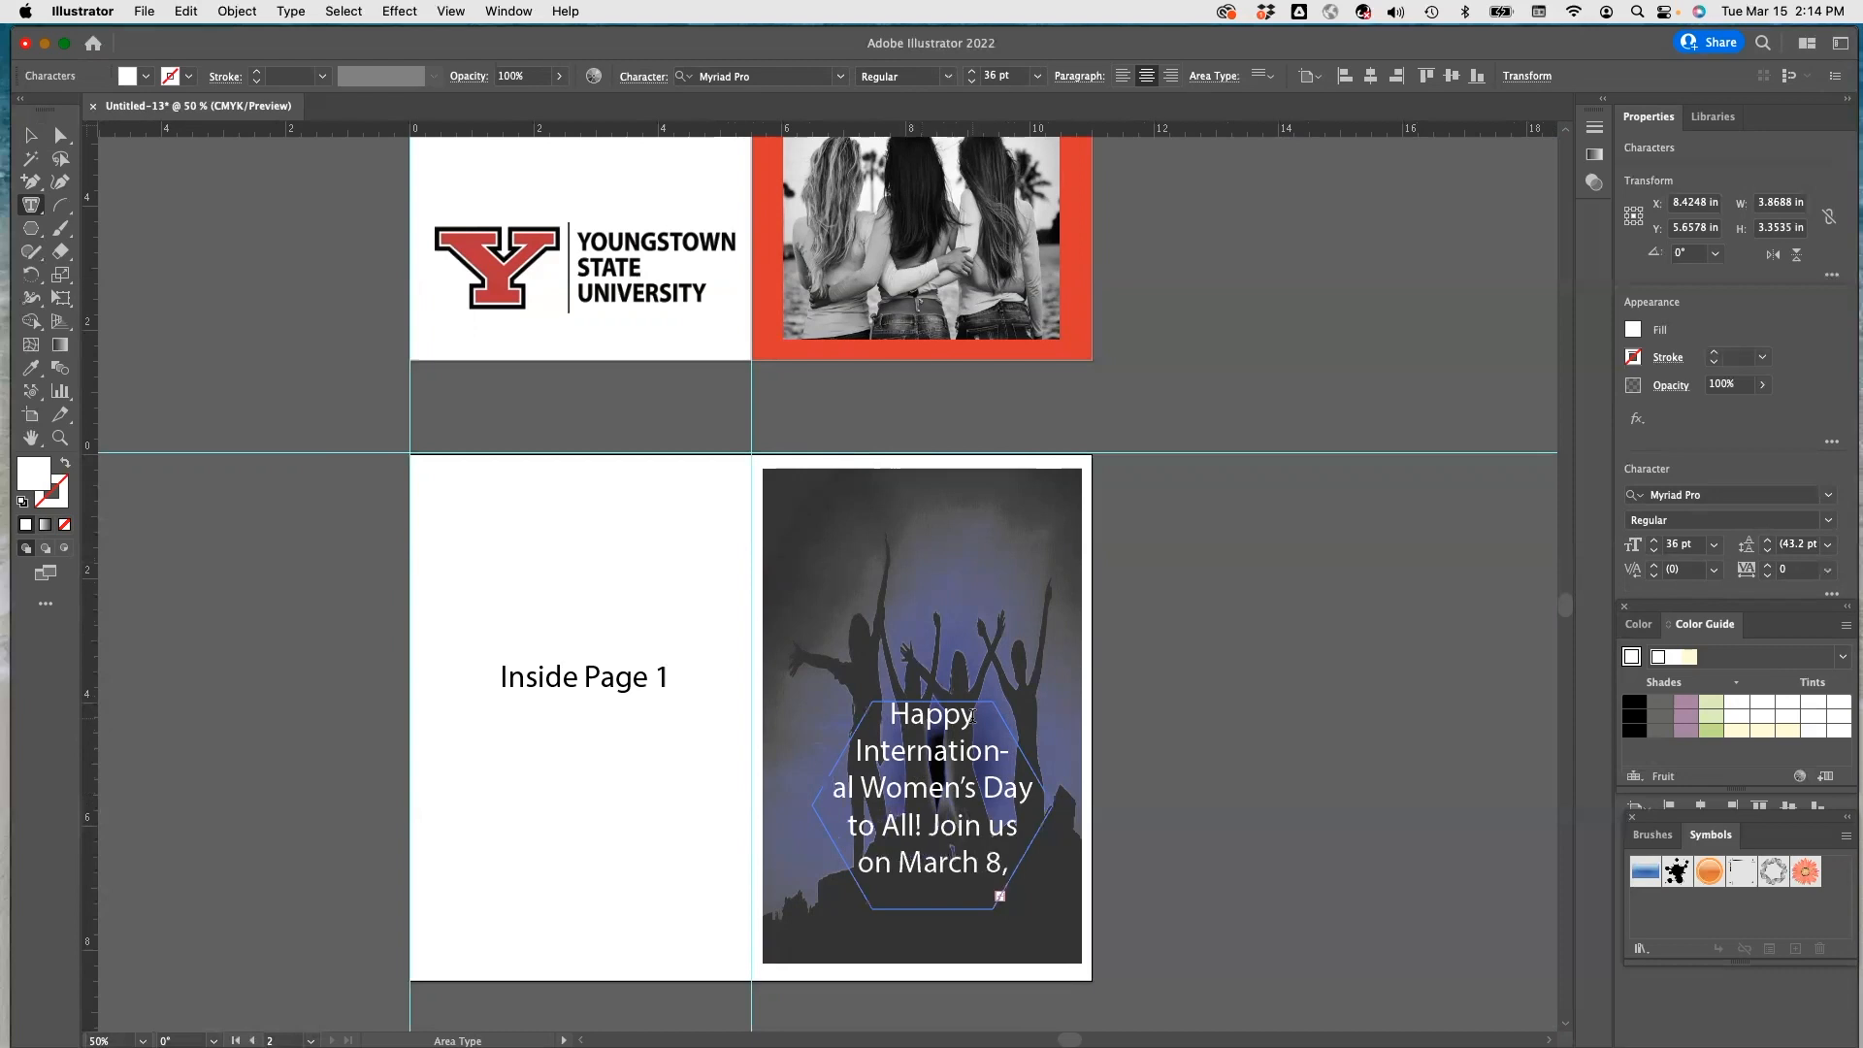
# Set the greeting text through "March 8," to 24 pt and correct the year after it to 2022.
pyautogui.moveTo(893, 714); pyautogui.dragTo(998, 963)
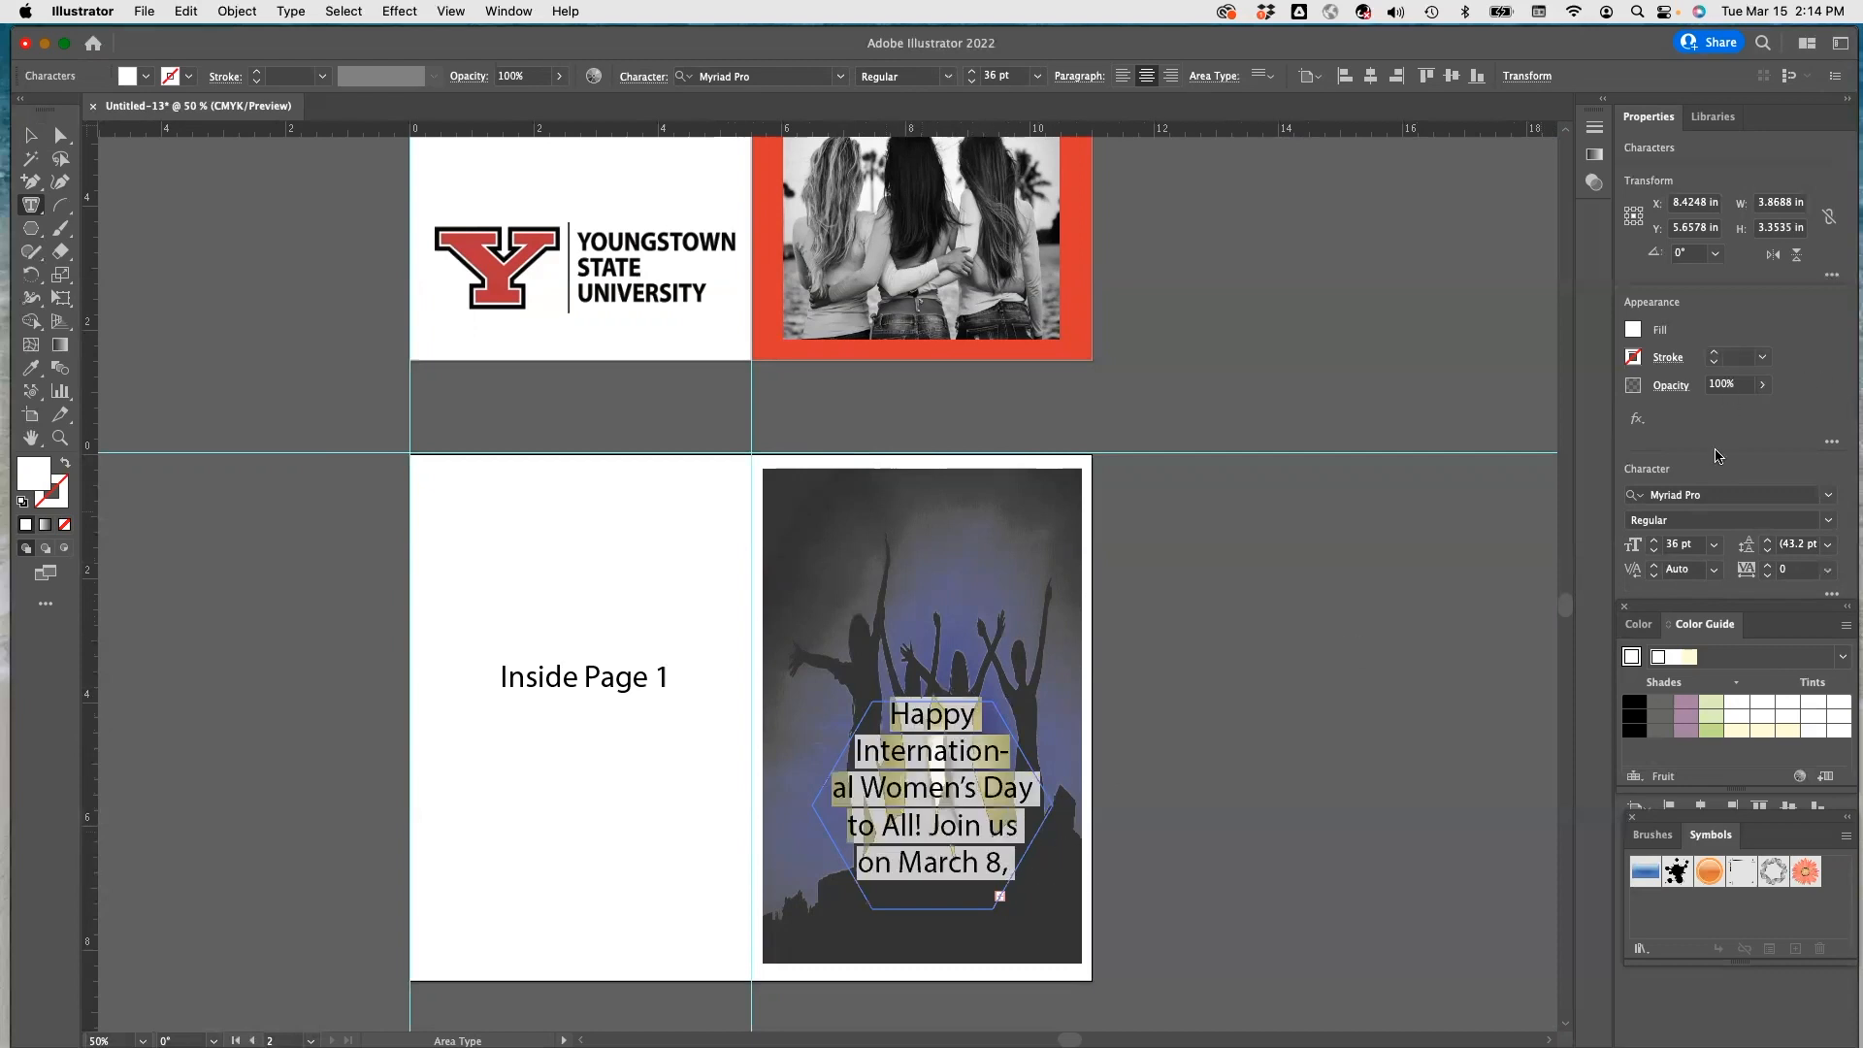
pyautogui.click(1714, 544)
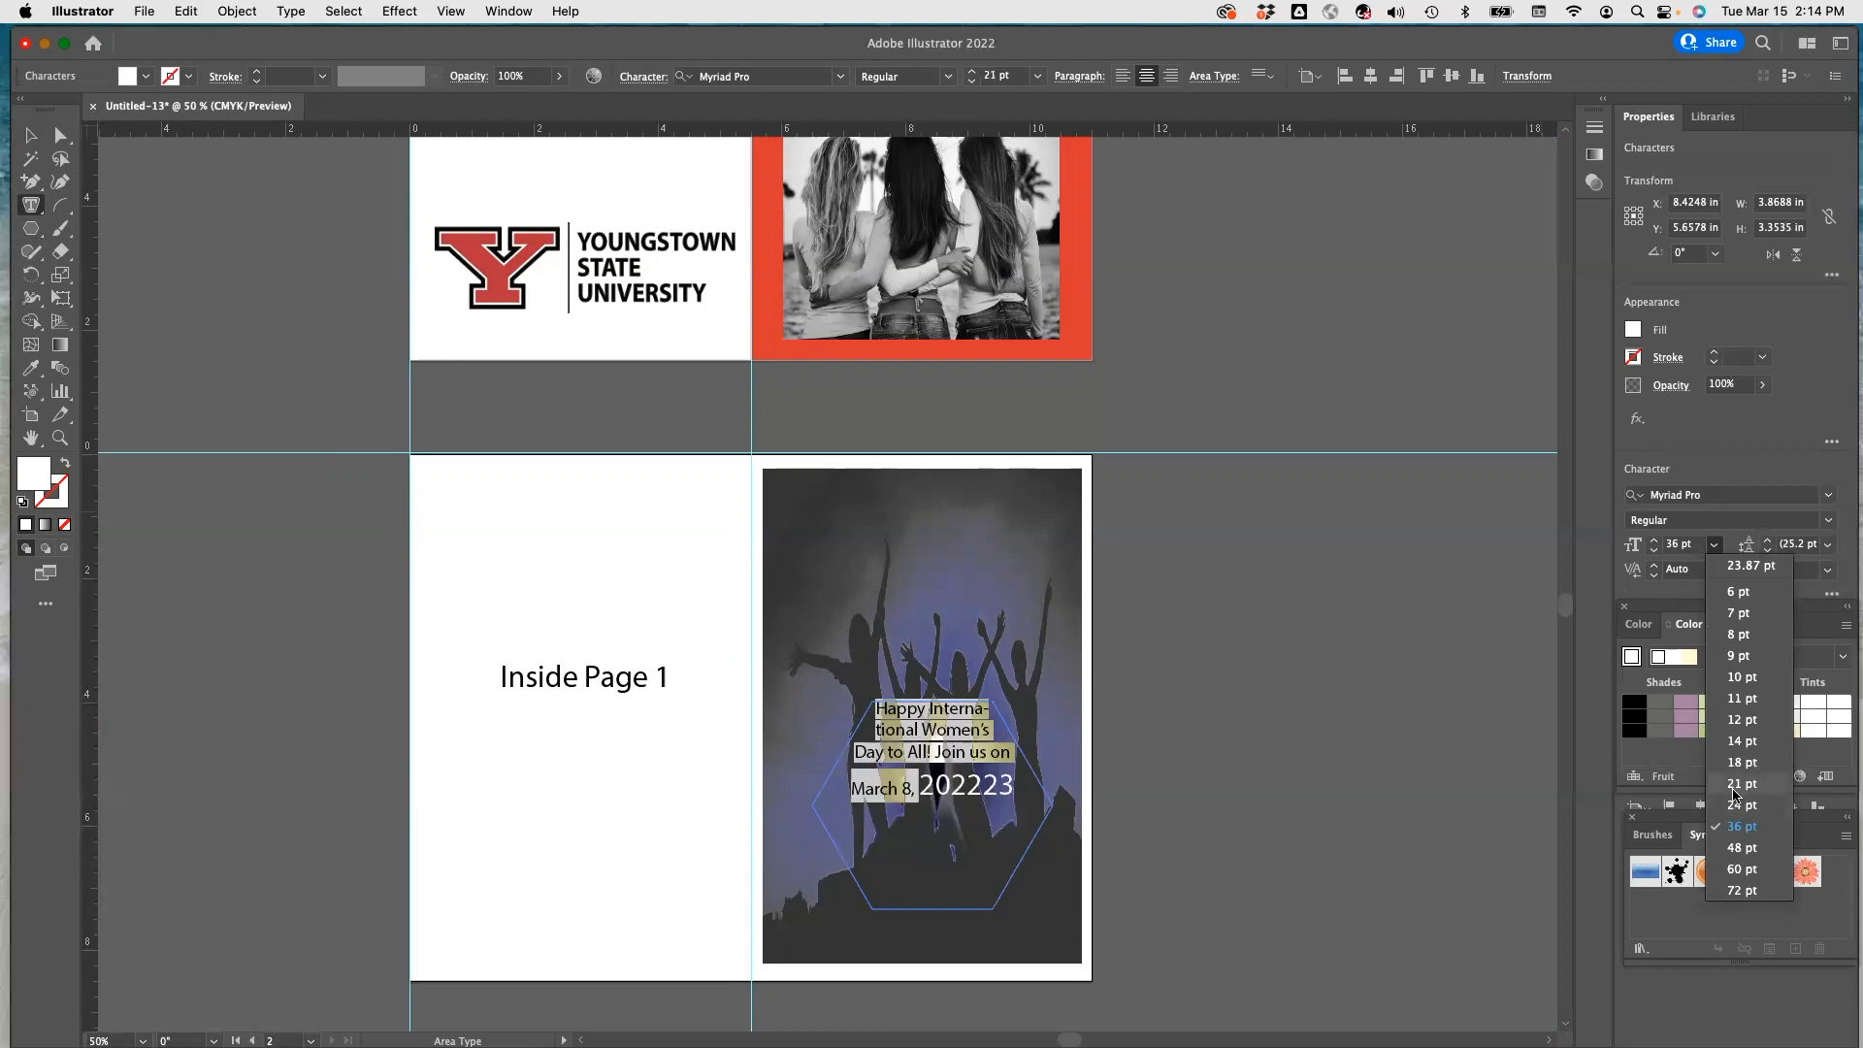
pyautogui.click(1736, 807)
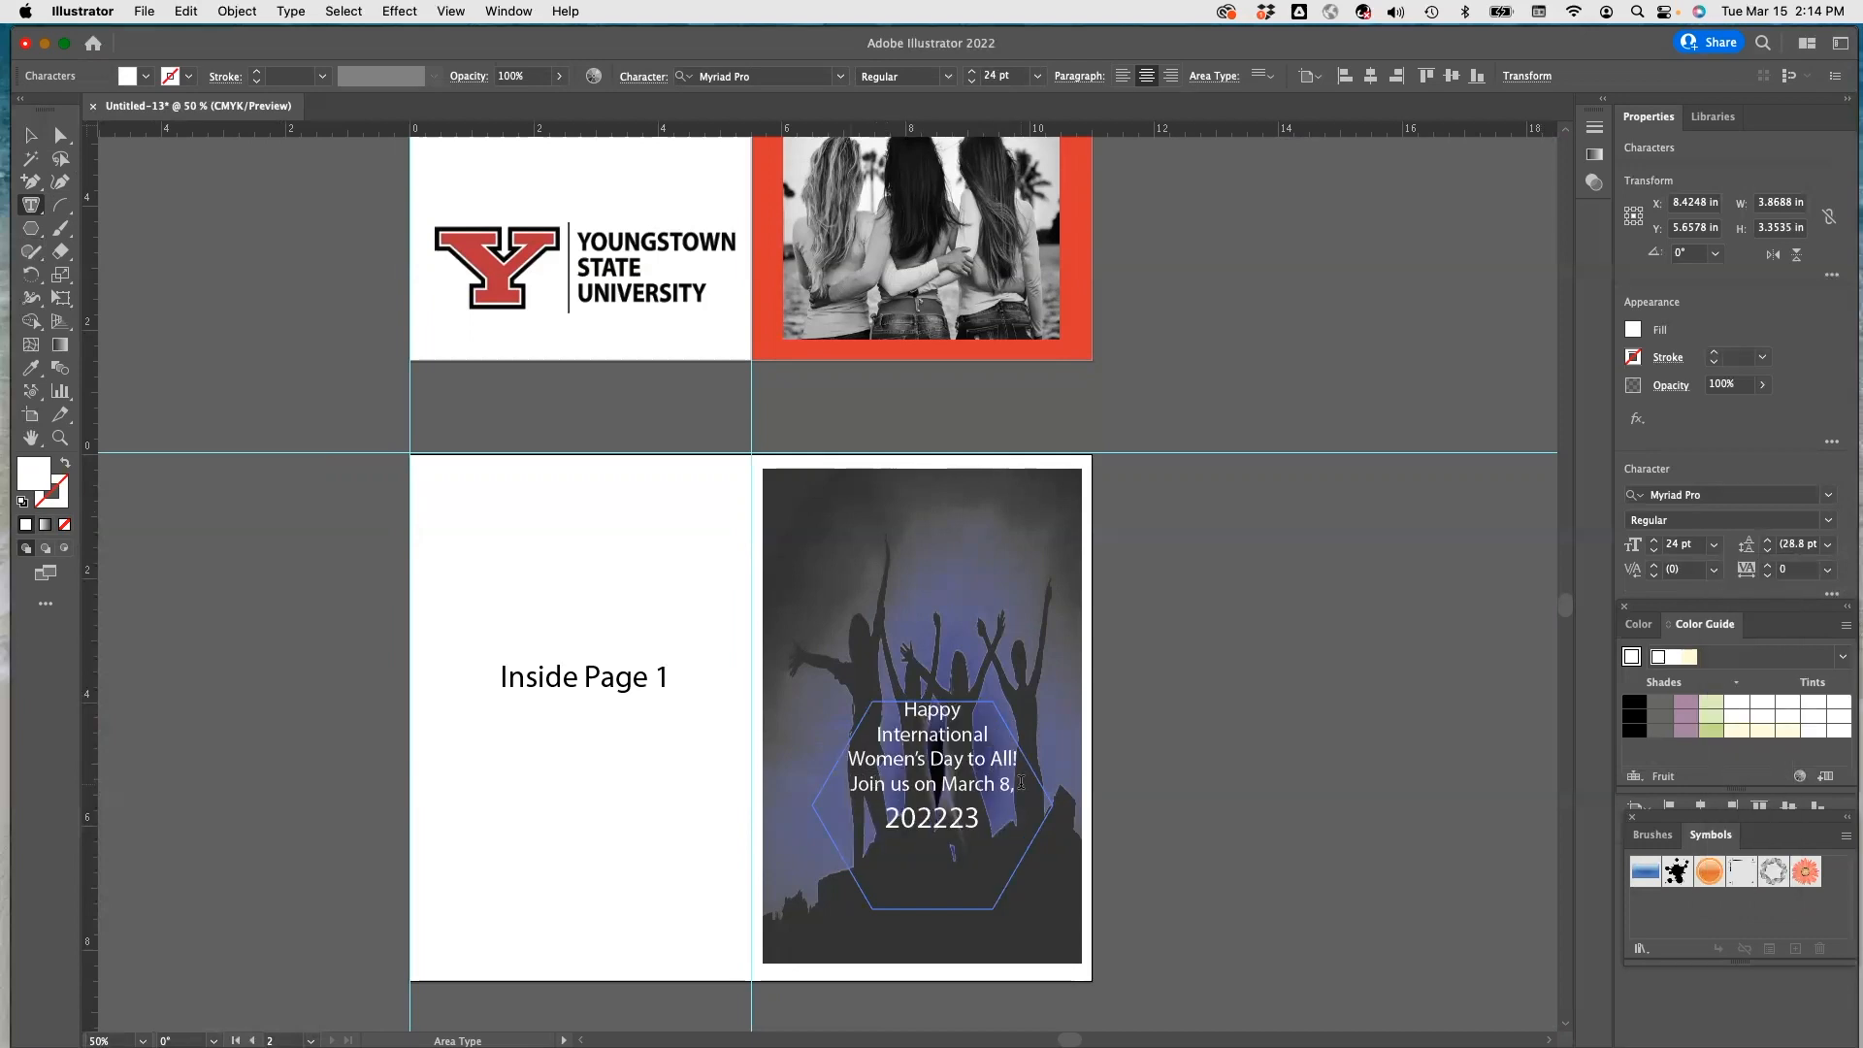
pyautogui.press('BackSpace')
pyautogui.press('BackSpace')
# Delete the stray large character after "Kilcawley Center" and finish editing the hexagon text.
pyautogui.hscroll(-1, 1003, 785)
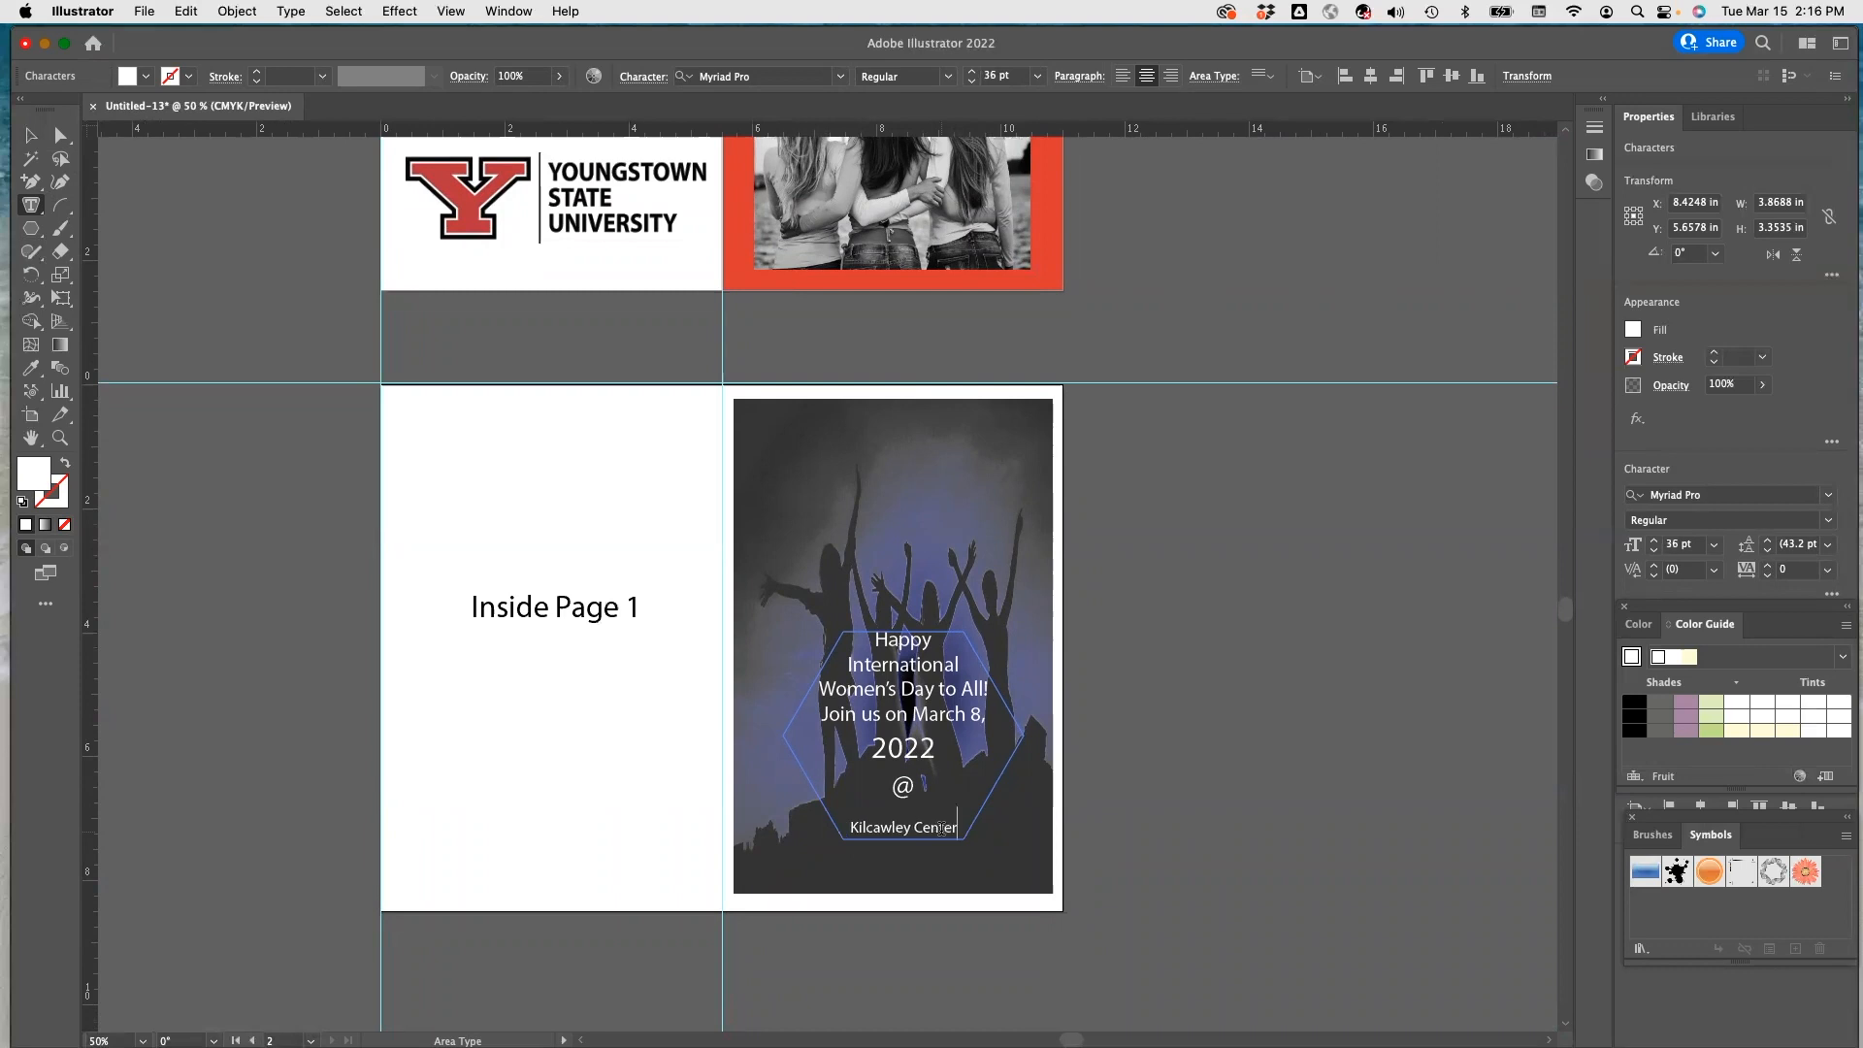
pyautogui.press('BackSpace')
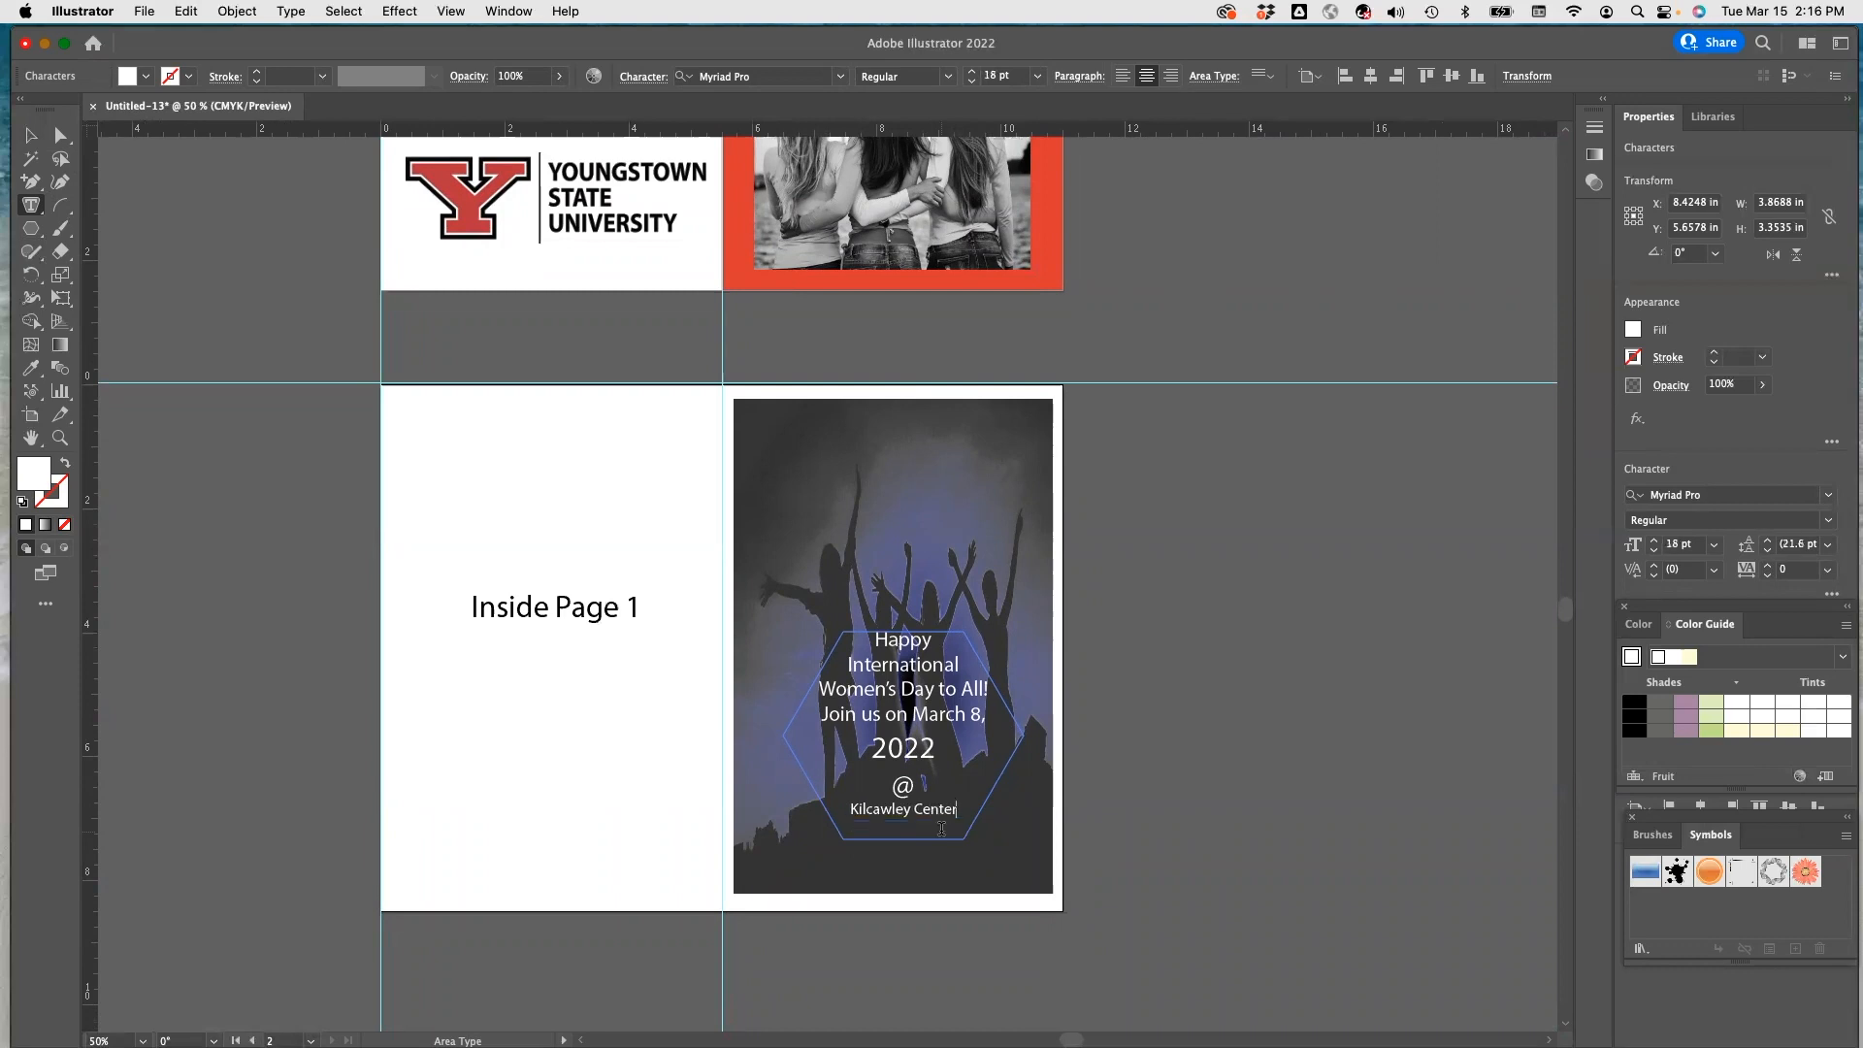
pyautogui.click(994, 724)
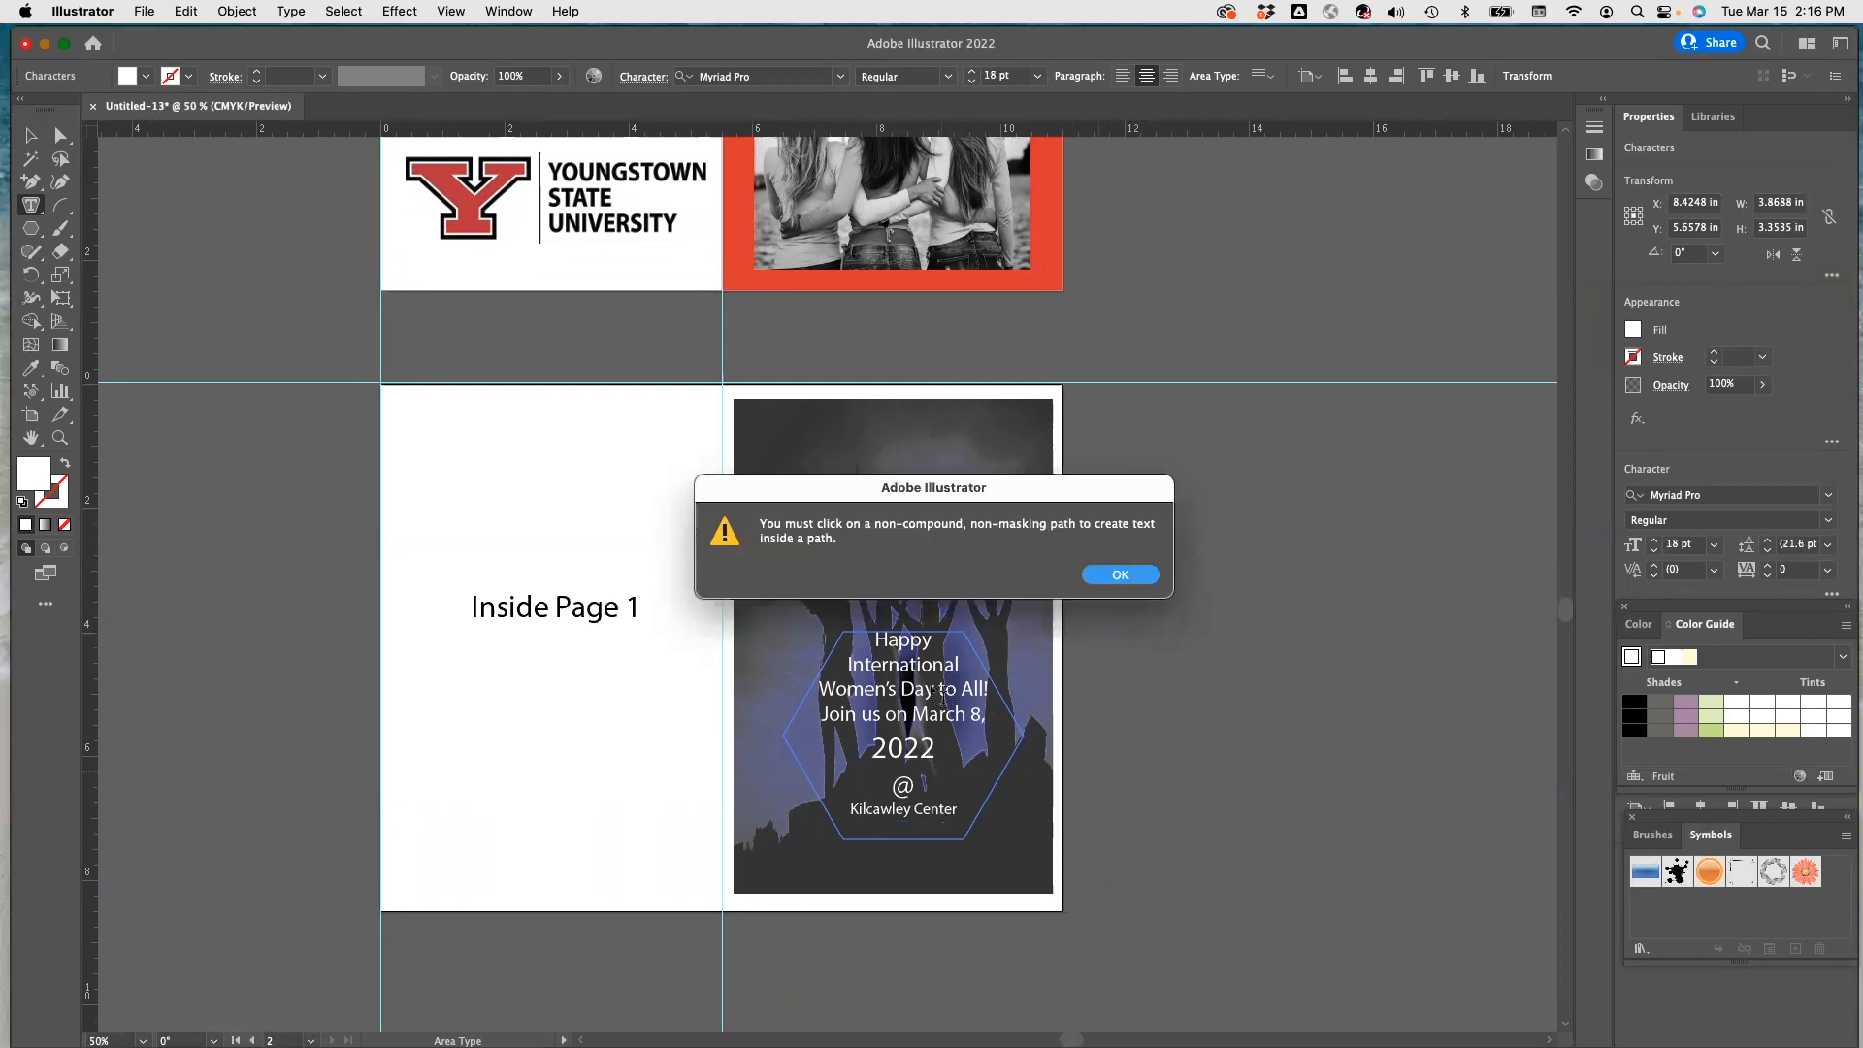
pyautogui.click(1117, 575)
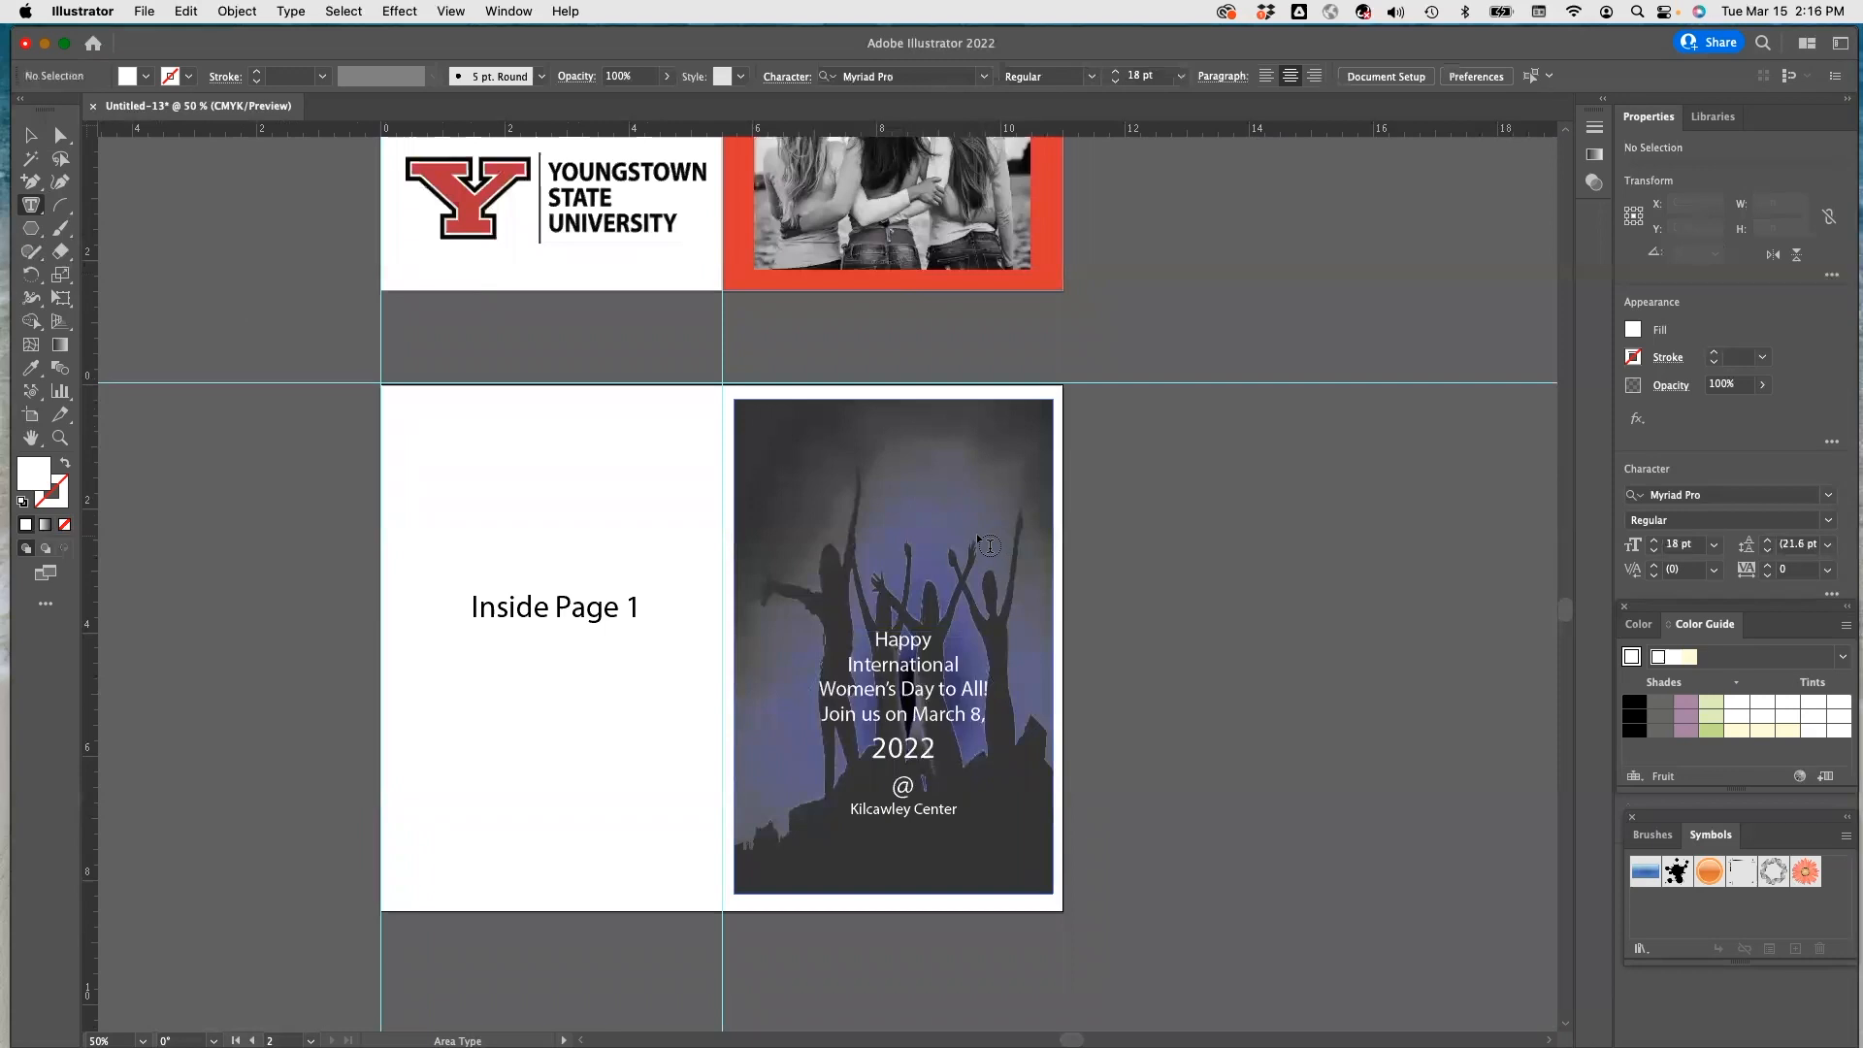
pyautogui.click(44, 137)
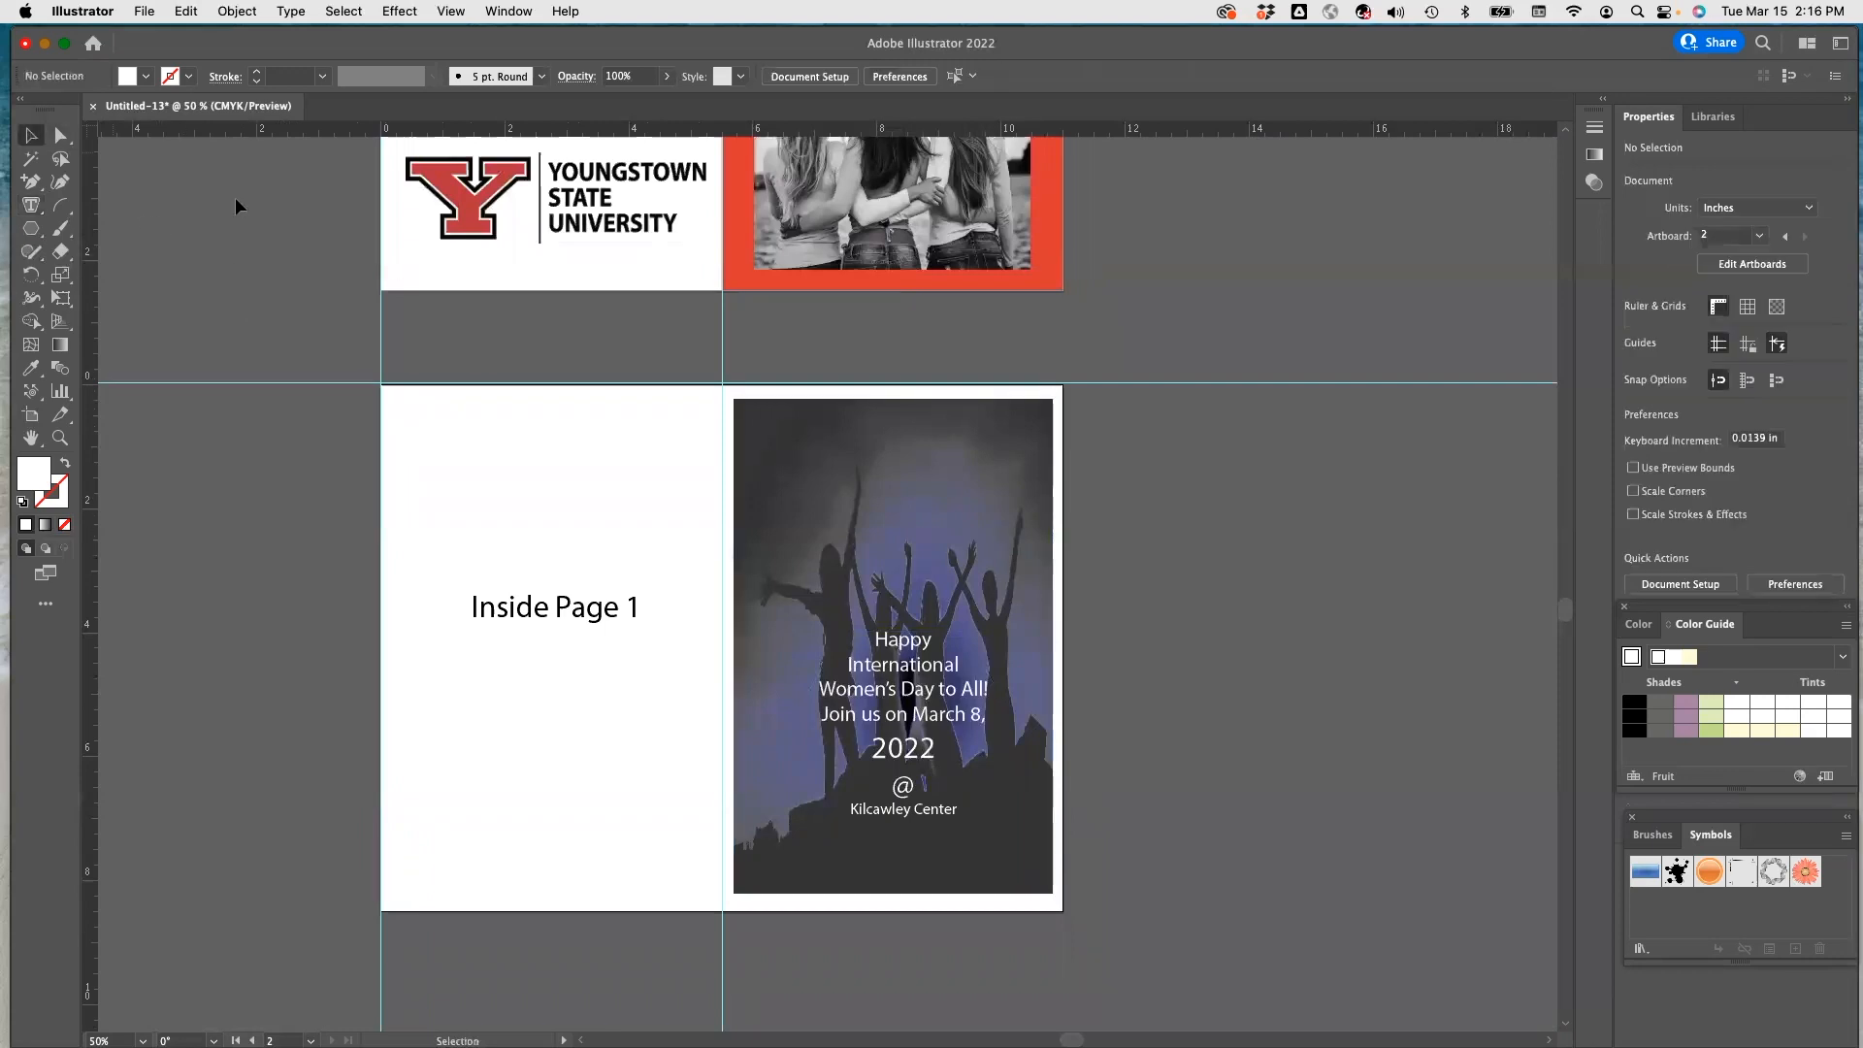
# Select the silhouette photo, show the Brushes panel and move it next to the artwork above inside page 1.
pyautogui.click(772, 415)
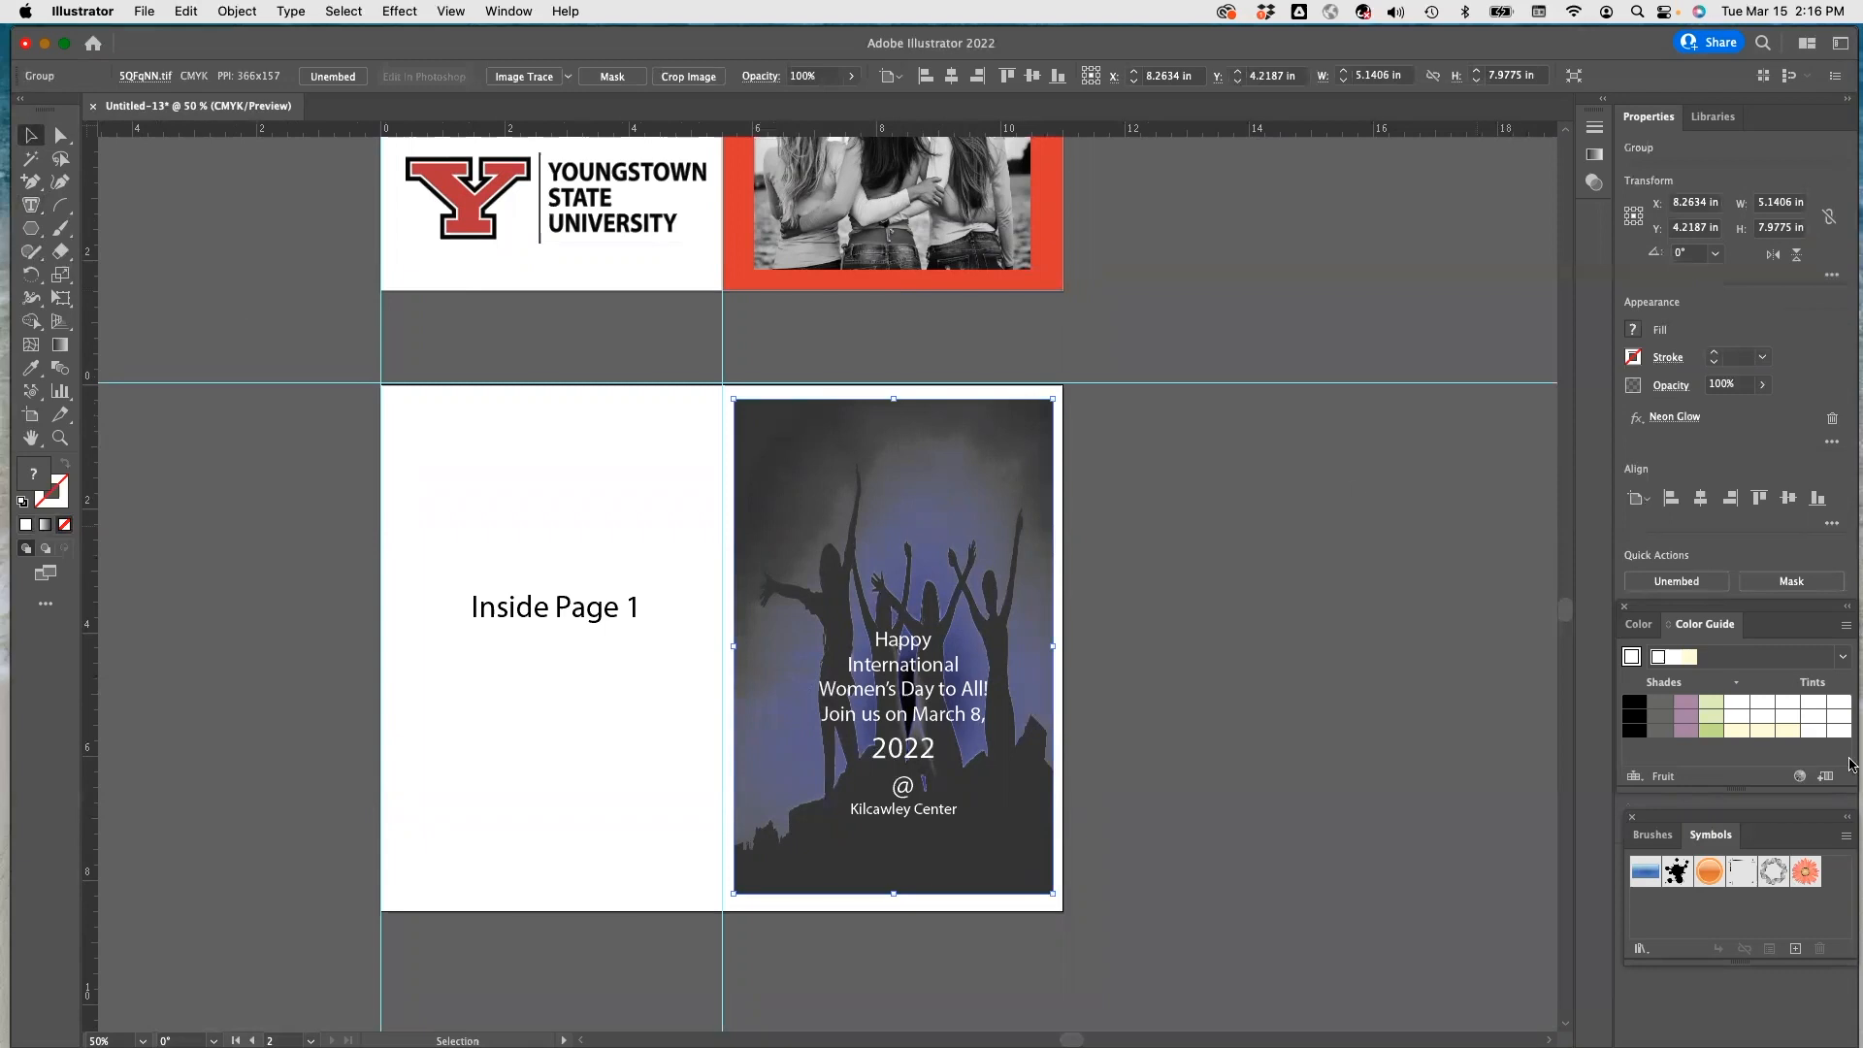
pyautogui.click(1653, 835)
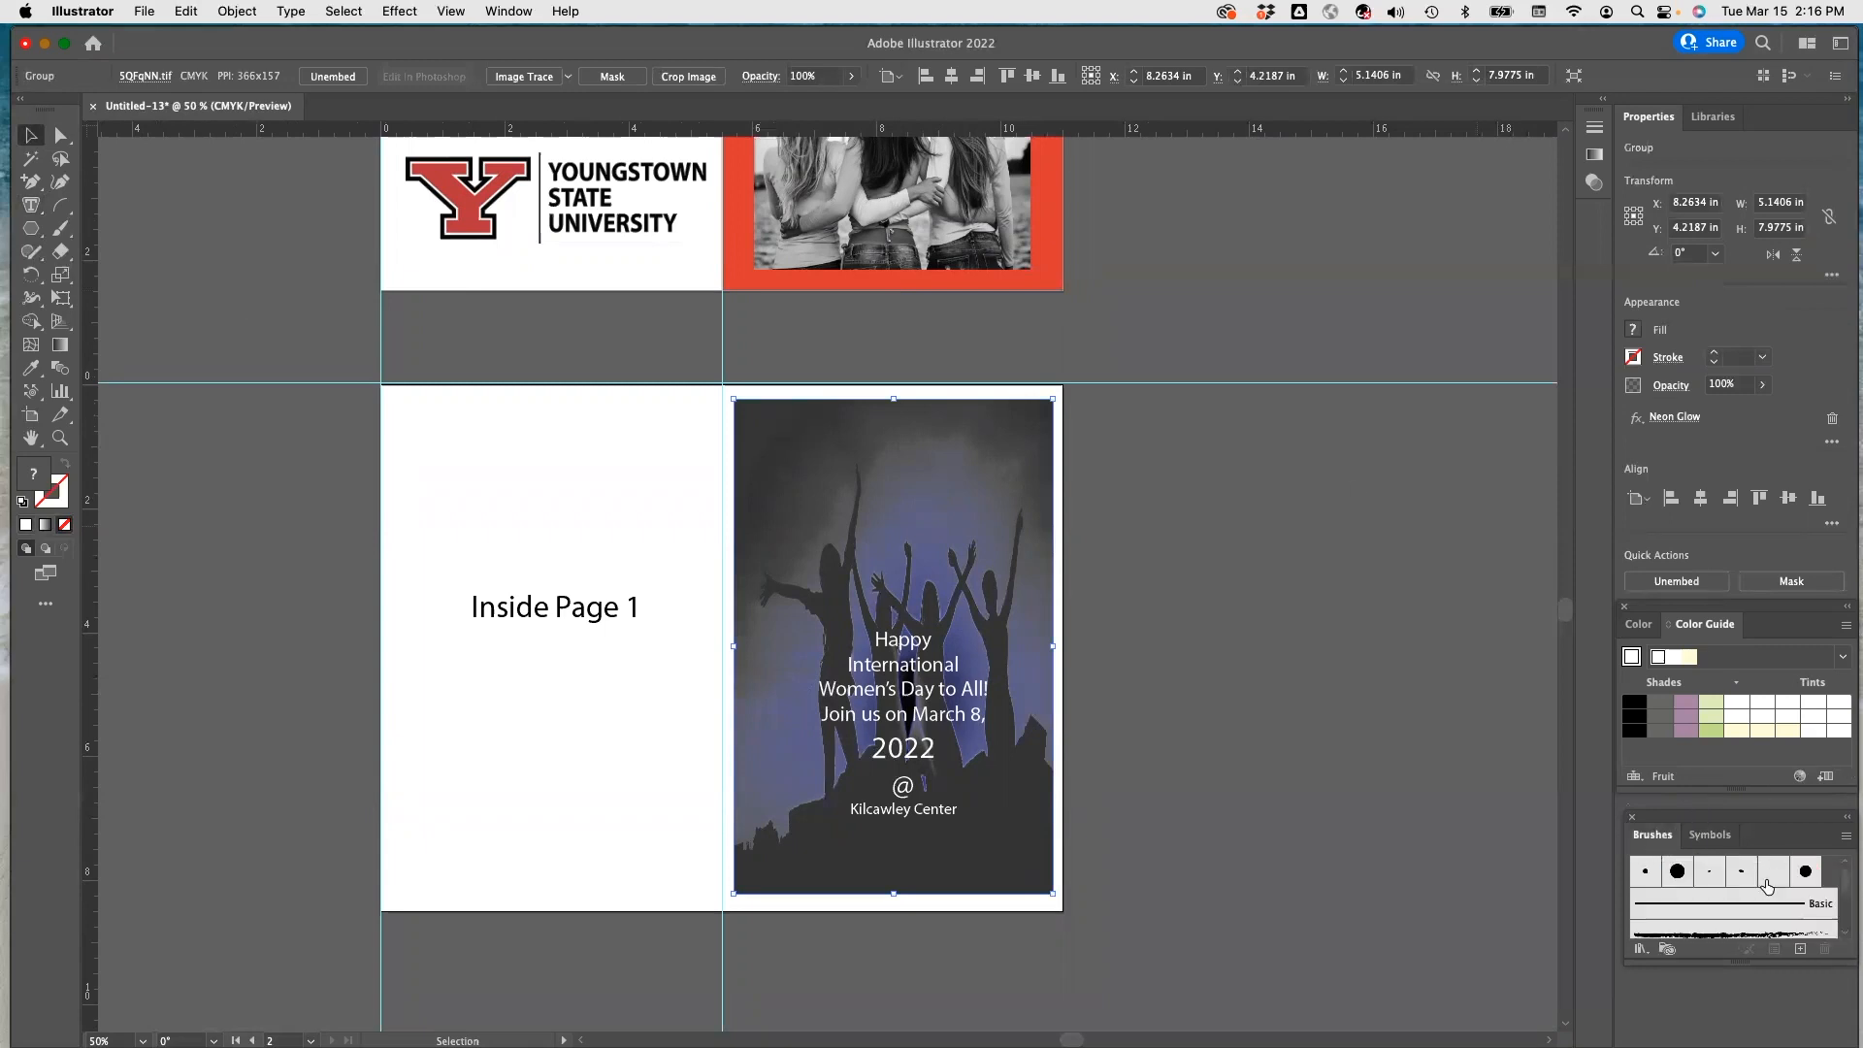
pyautogui.scroll(-3, 1736, 888)
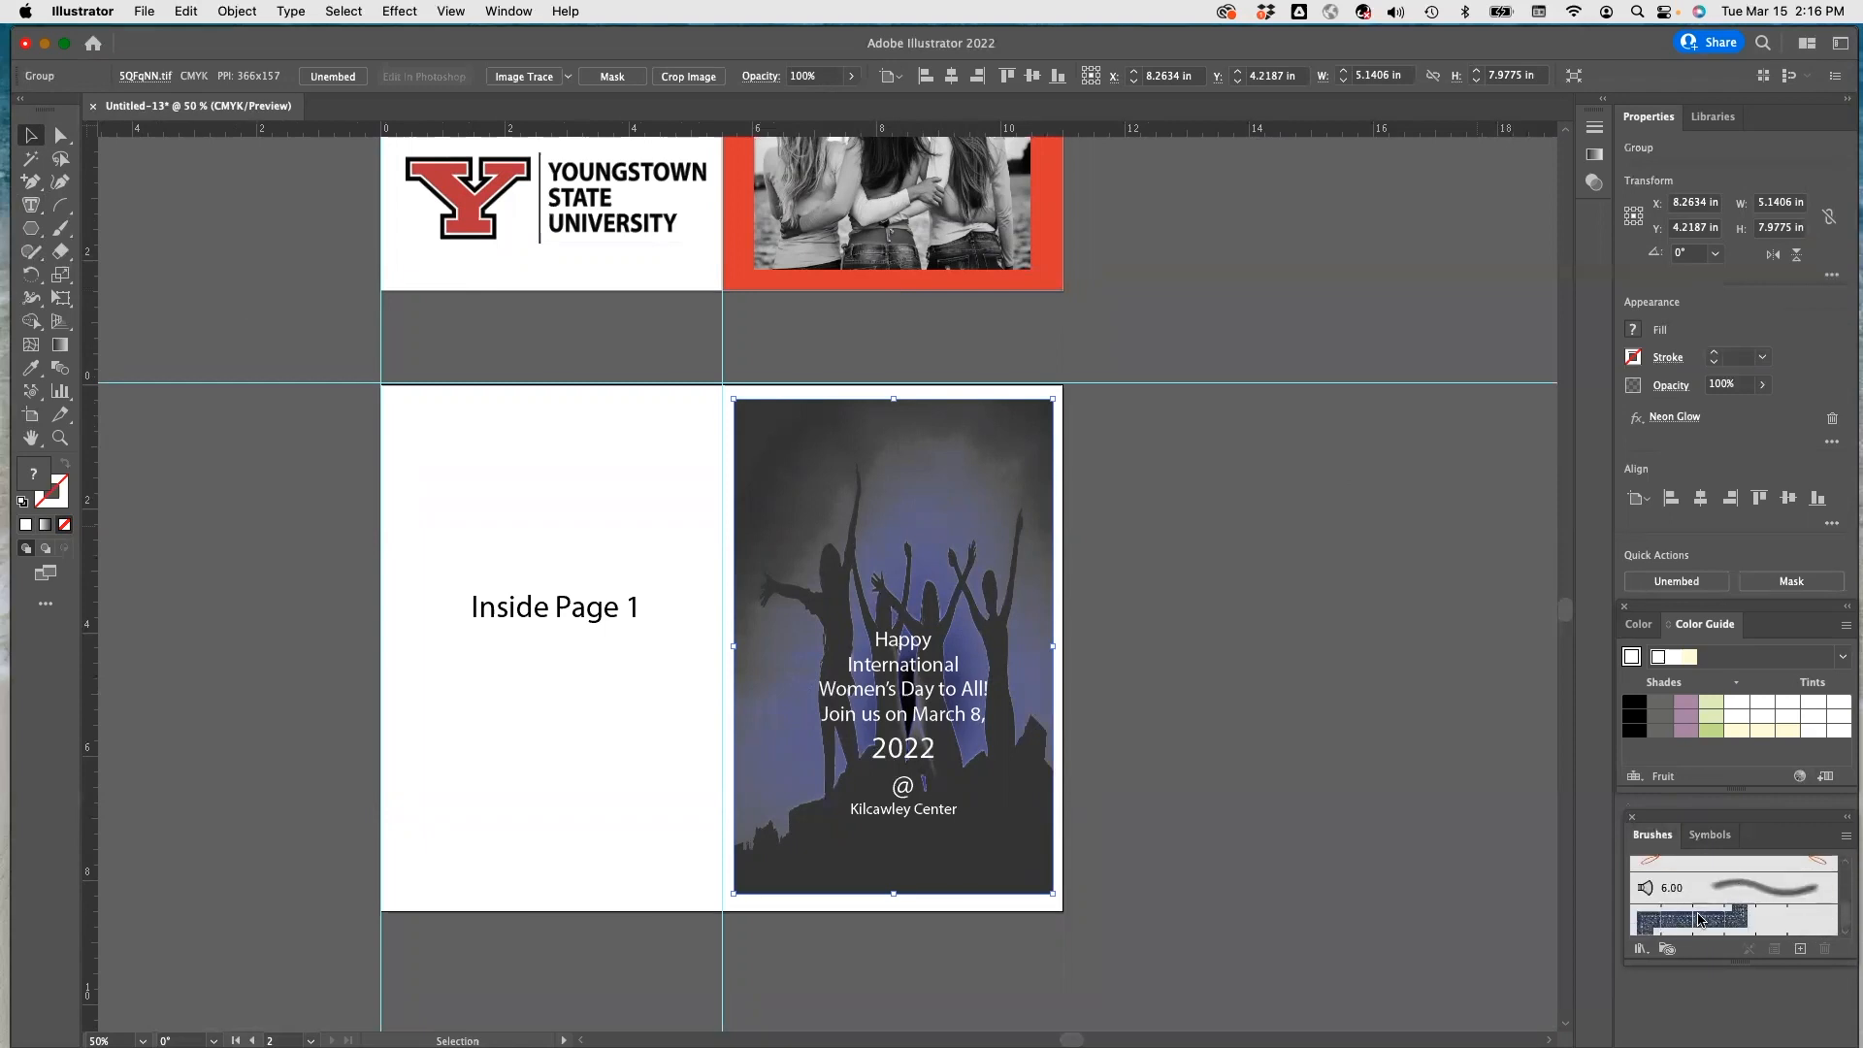
pyautogui.click(1645, 952)
pyautogui.moveTo(1650, 956)
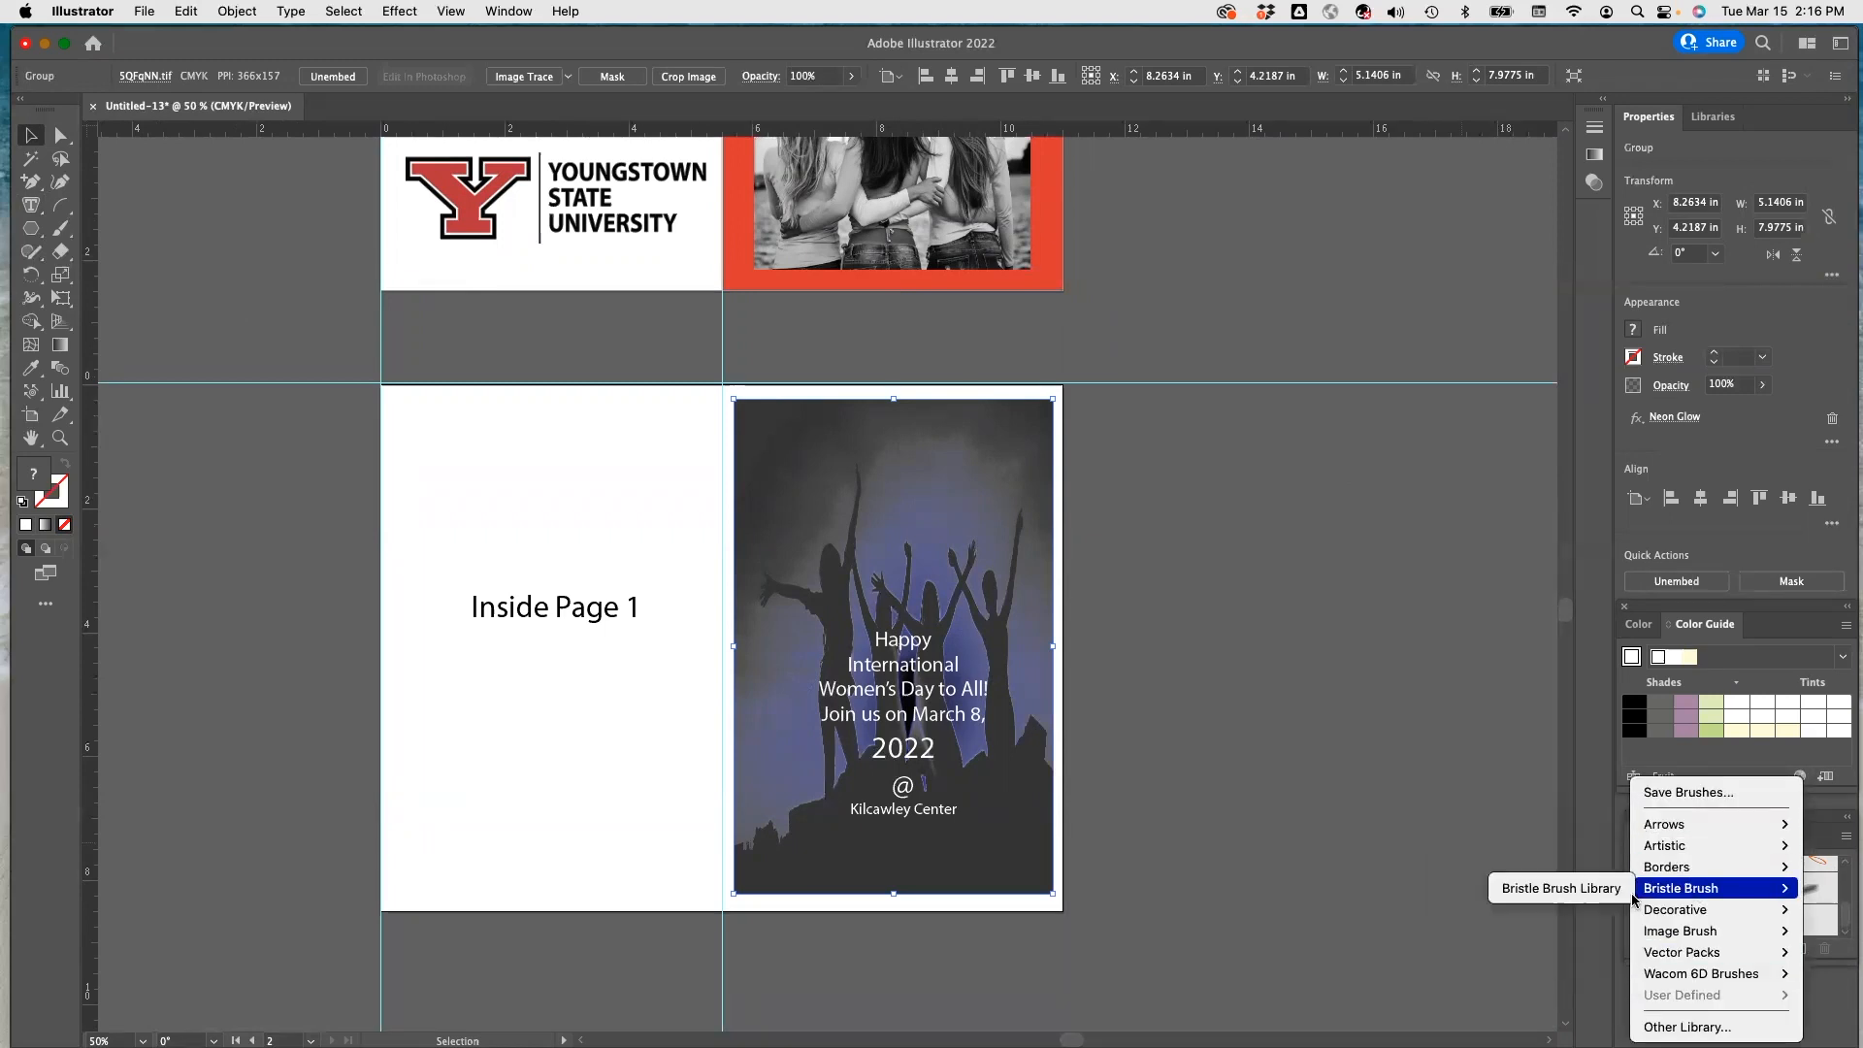
pyautogui.click(1541, 909)
pyautogui.moveTo(1665, 820)
pyautogui.mouseDown()
pyautogui.moveTo(1332, 832)
pyautogui.moveTo(1274, 642)
pyautogui.moveTo(395, 221)
pyautogui.moveTo(398, 205)
pyautogui.mouseUp()
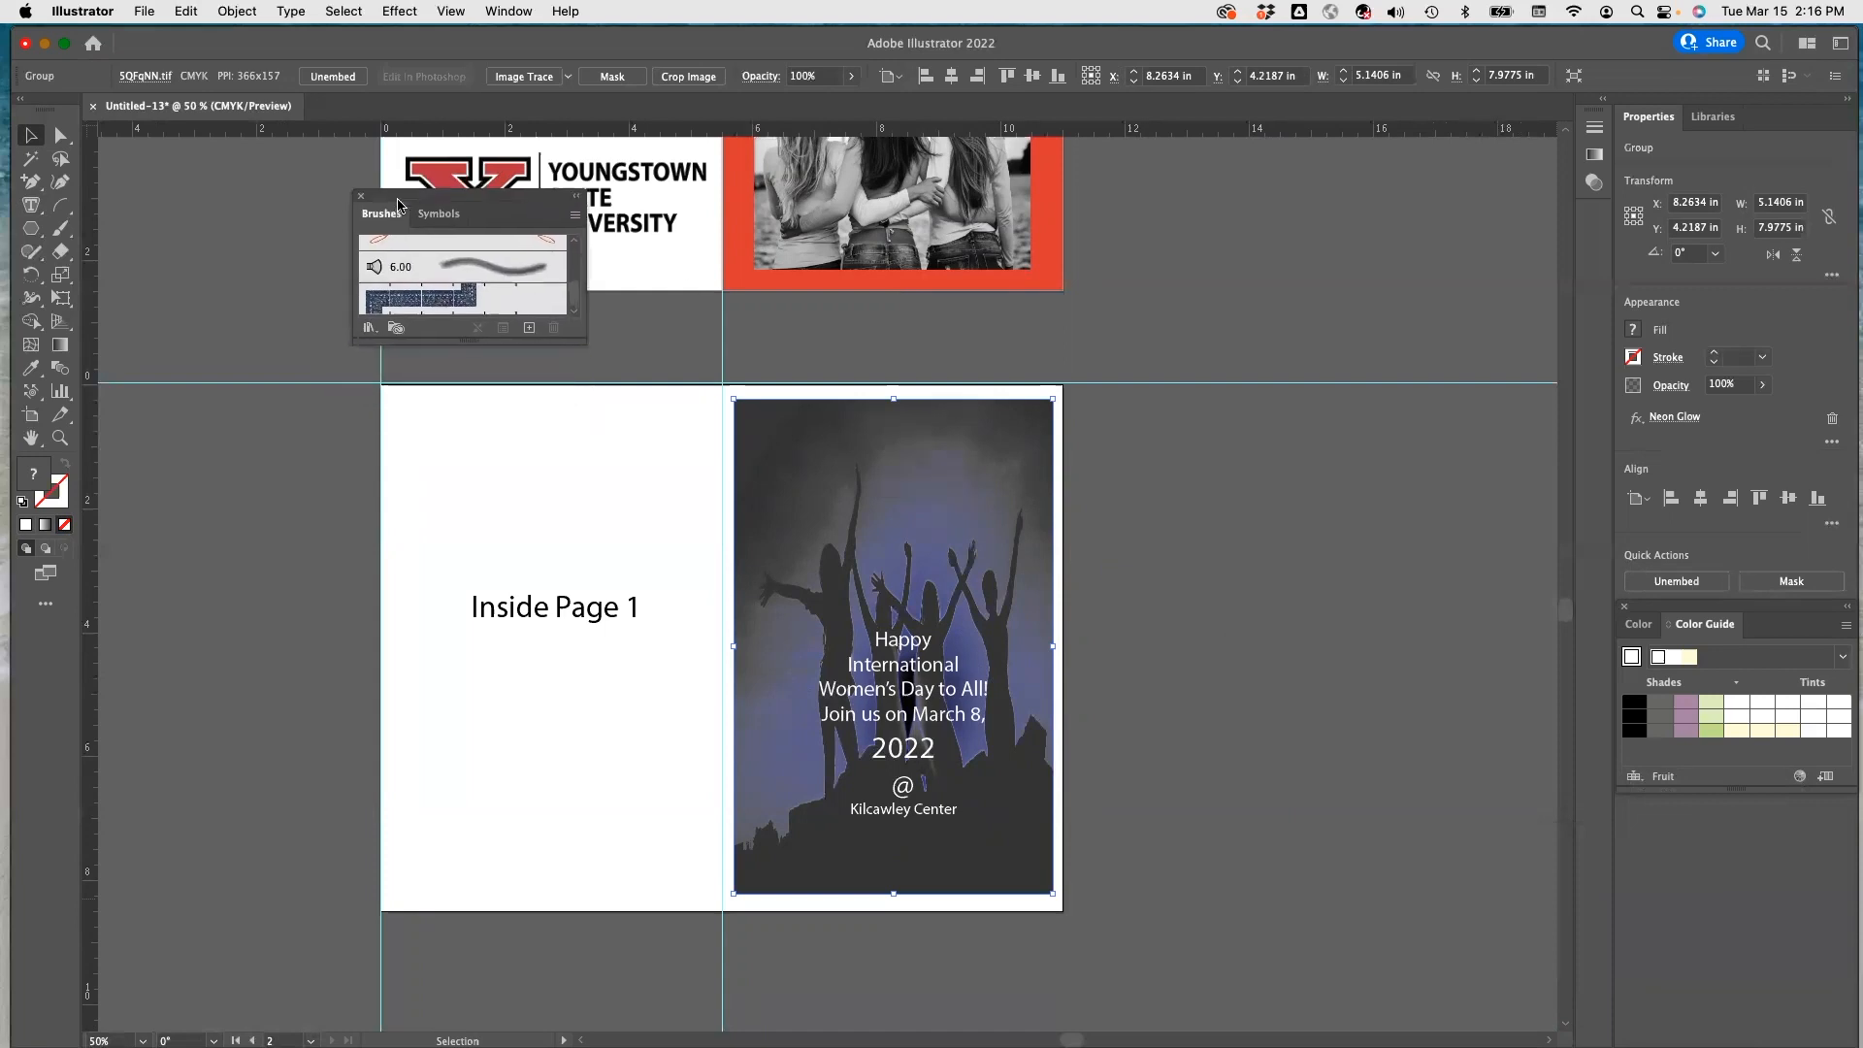
# Load the Elegant Curl & Floral Brush Set, apply its black curl border brush to the silhouette photo, and close the set.
pyautogui.click(369, 327)
pyautogui.moveTo(438, 475)
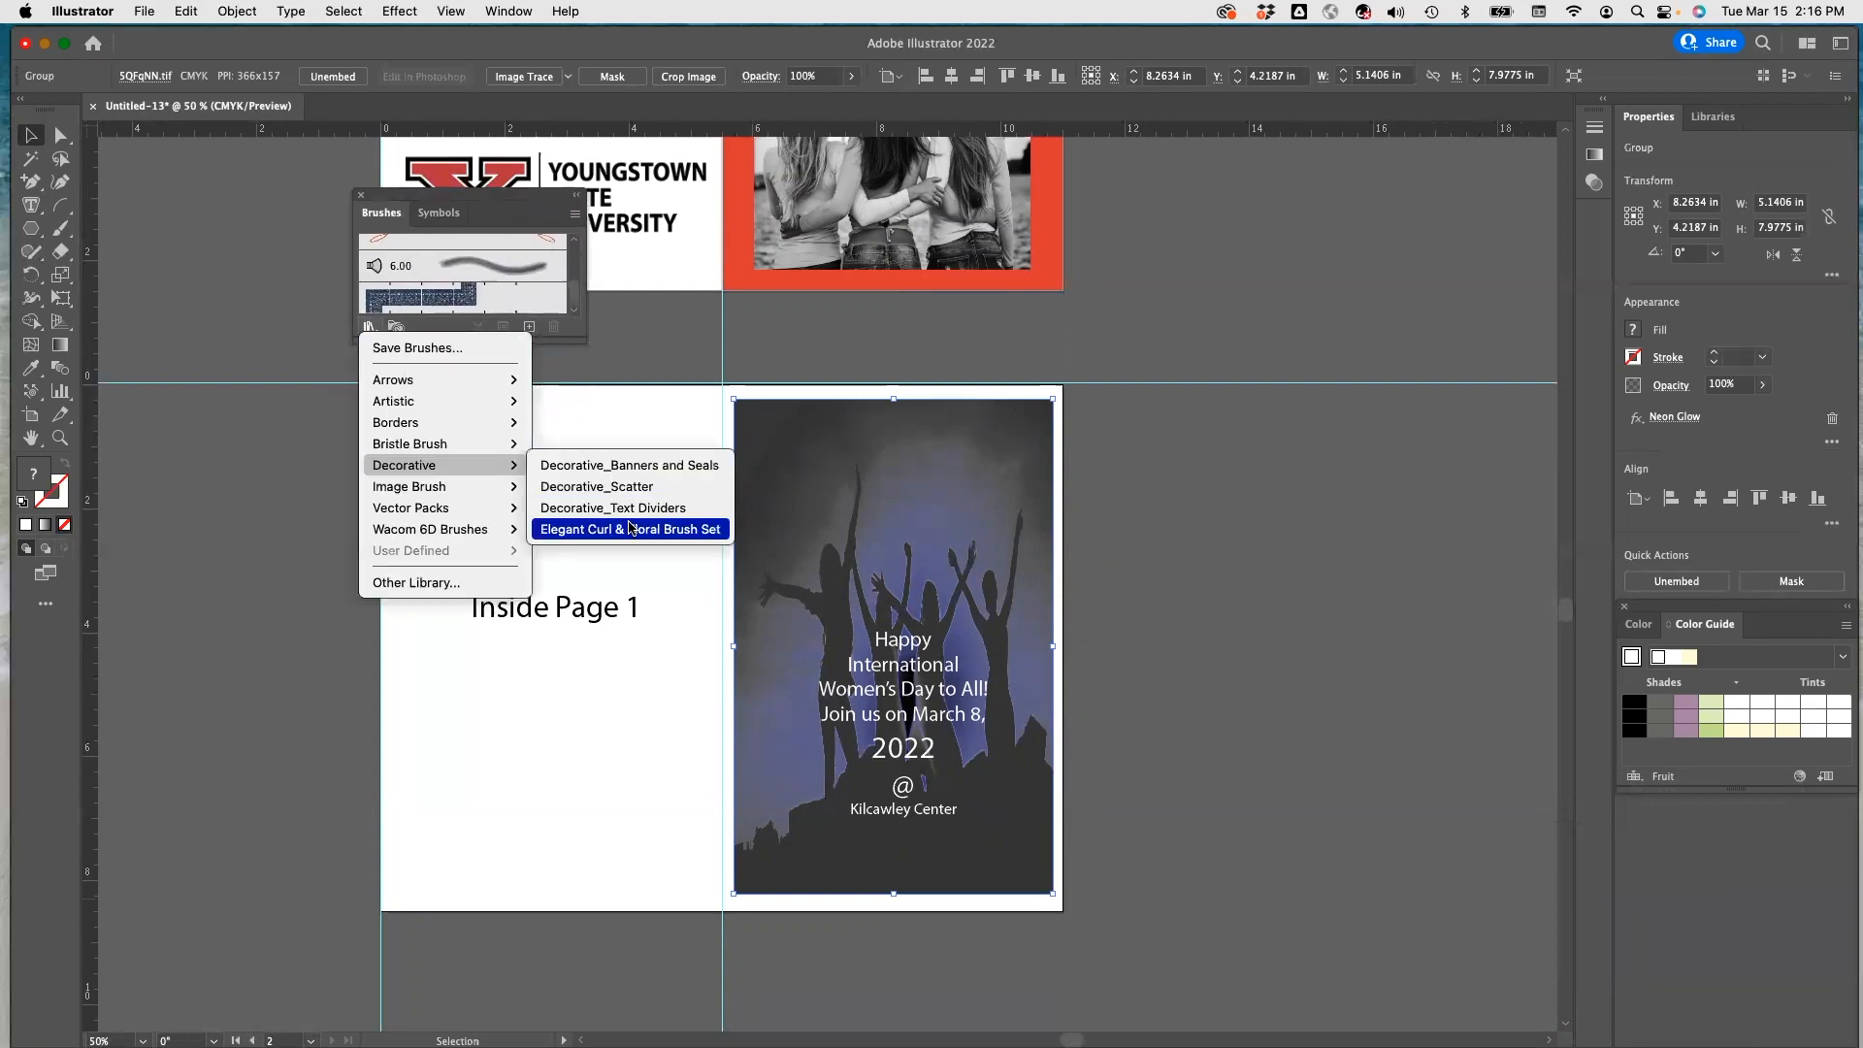
pyautogui.click(636, 536)
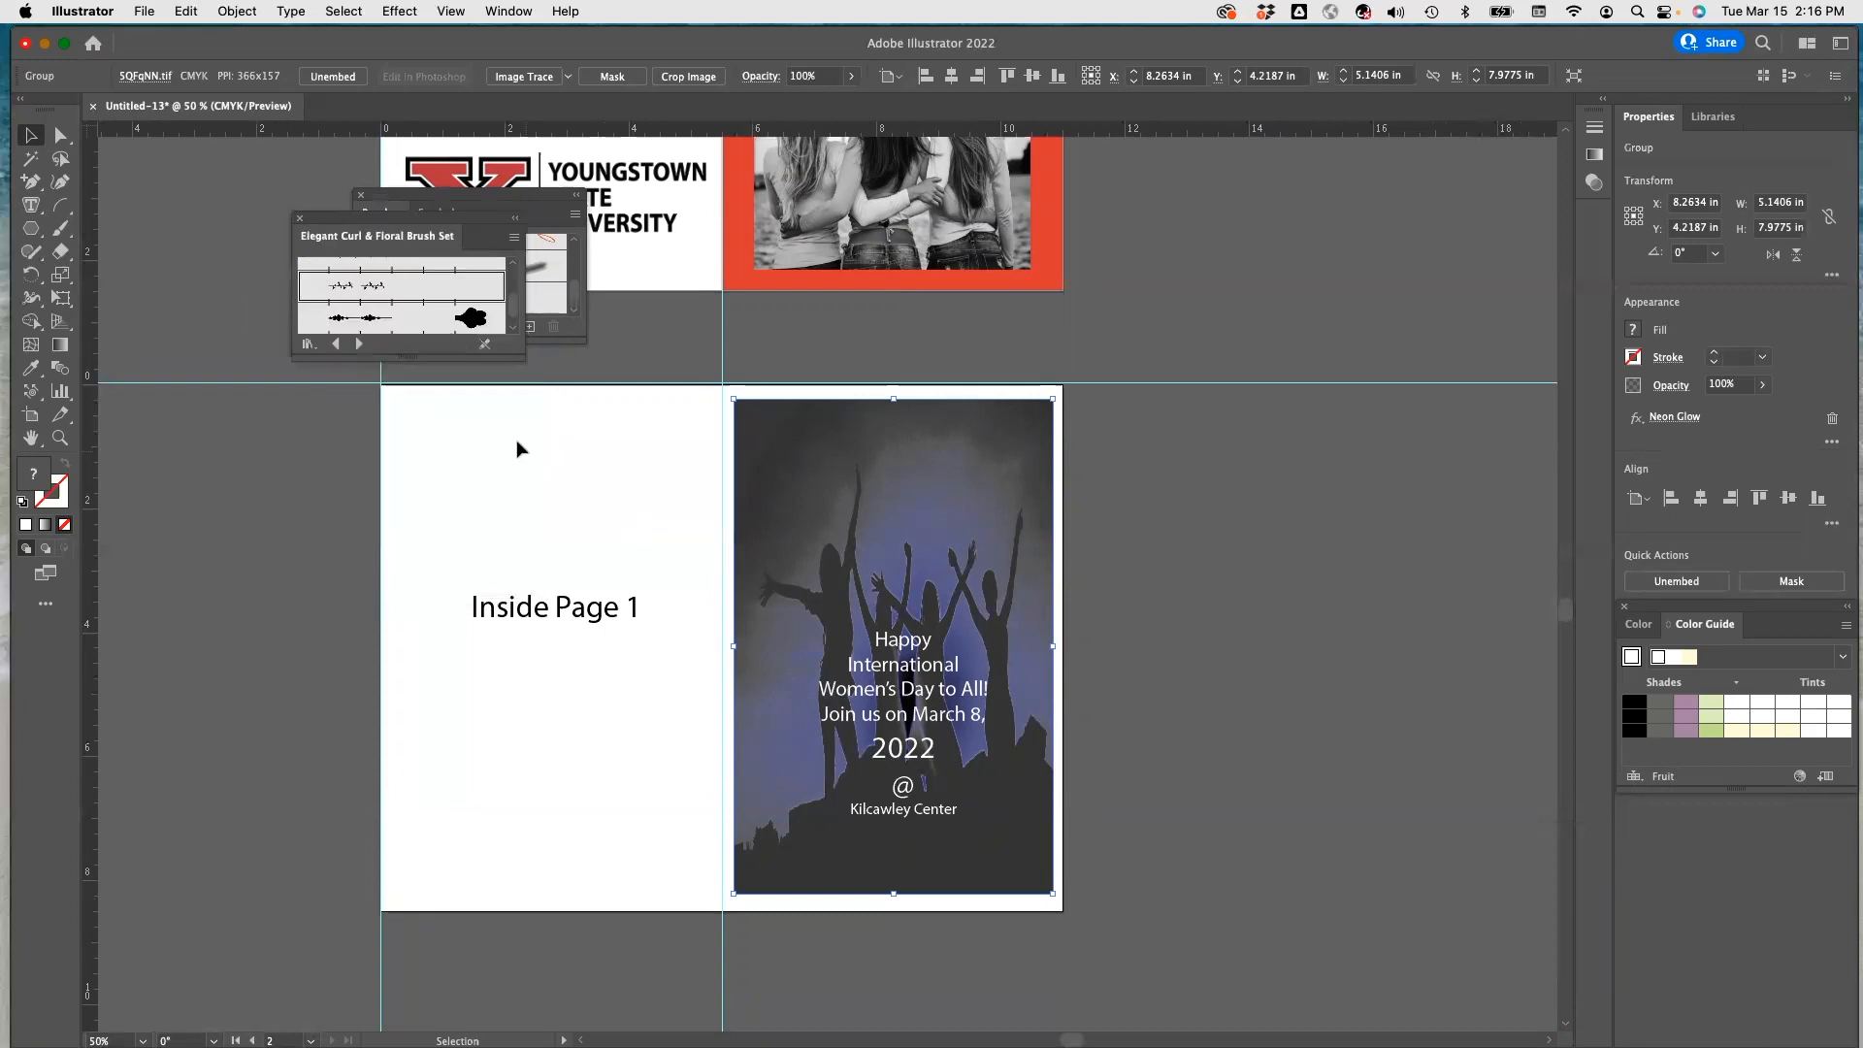
pyautogui.scroll(-4, 378, 312)
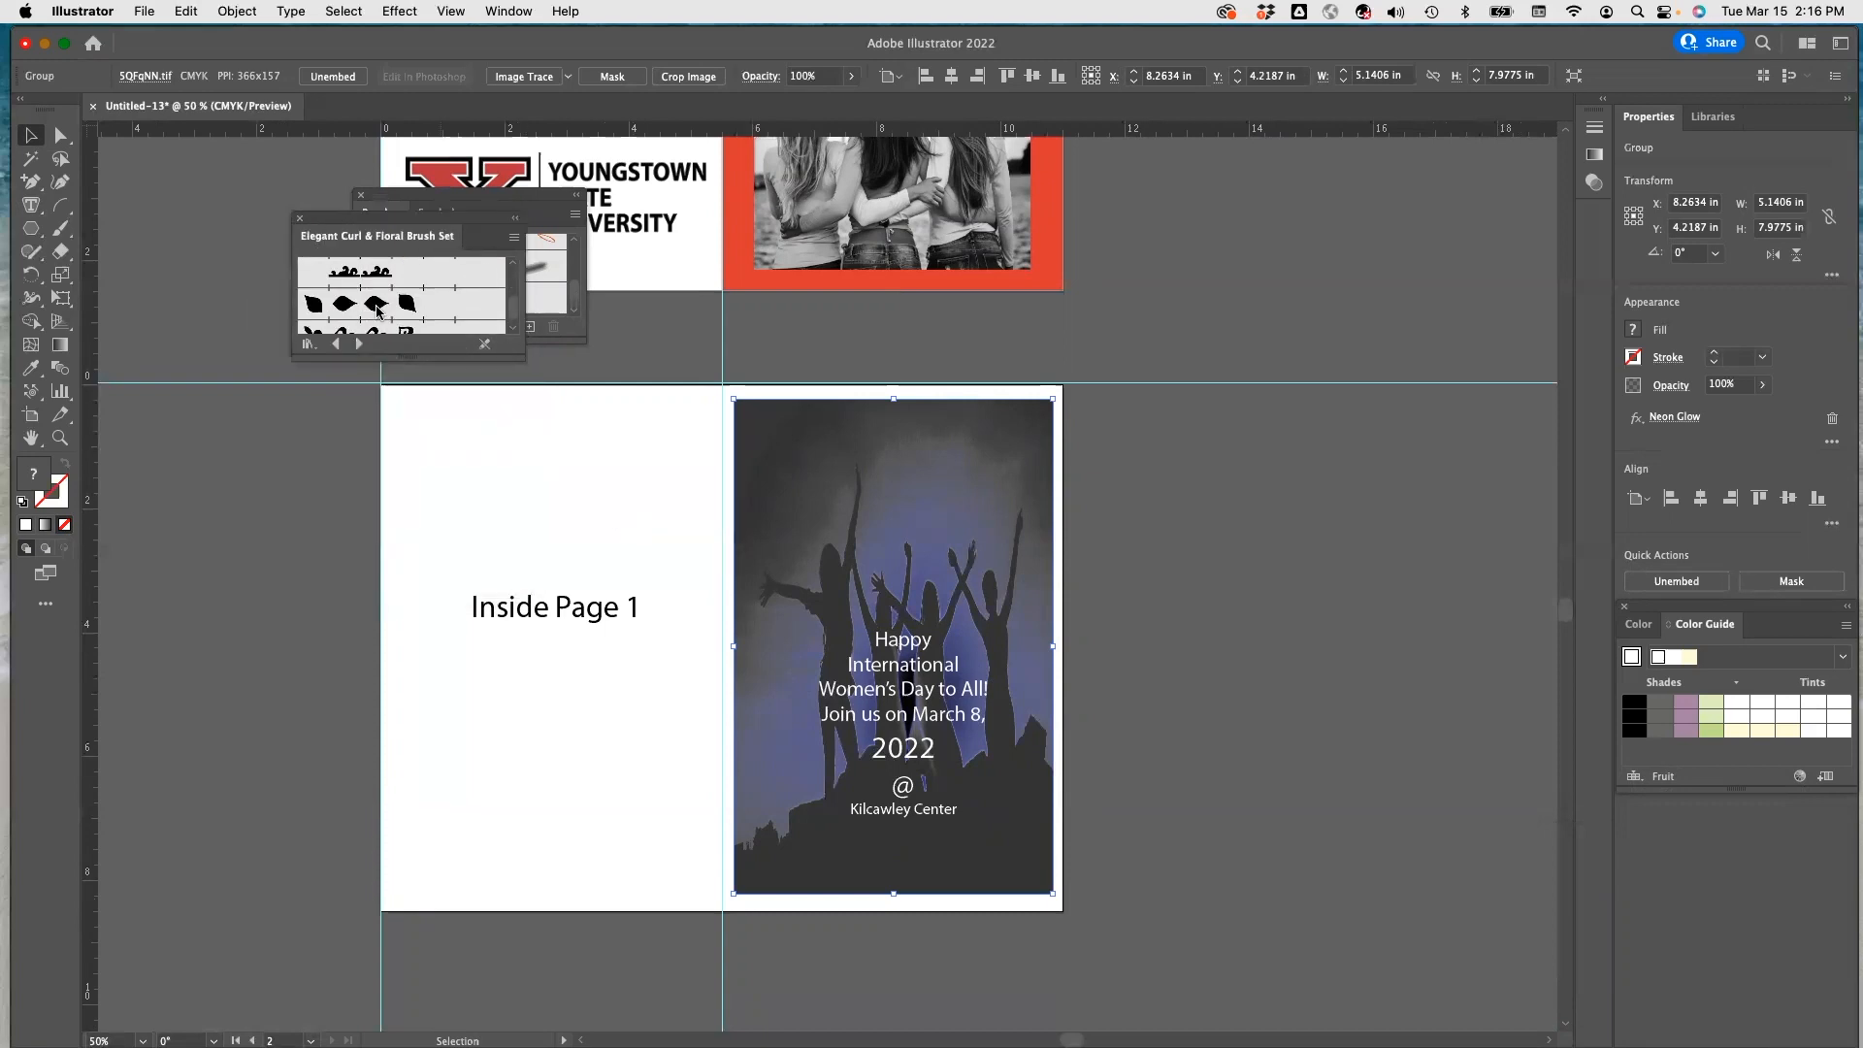
pyautogui.click(378, 313)
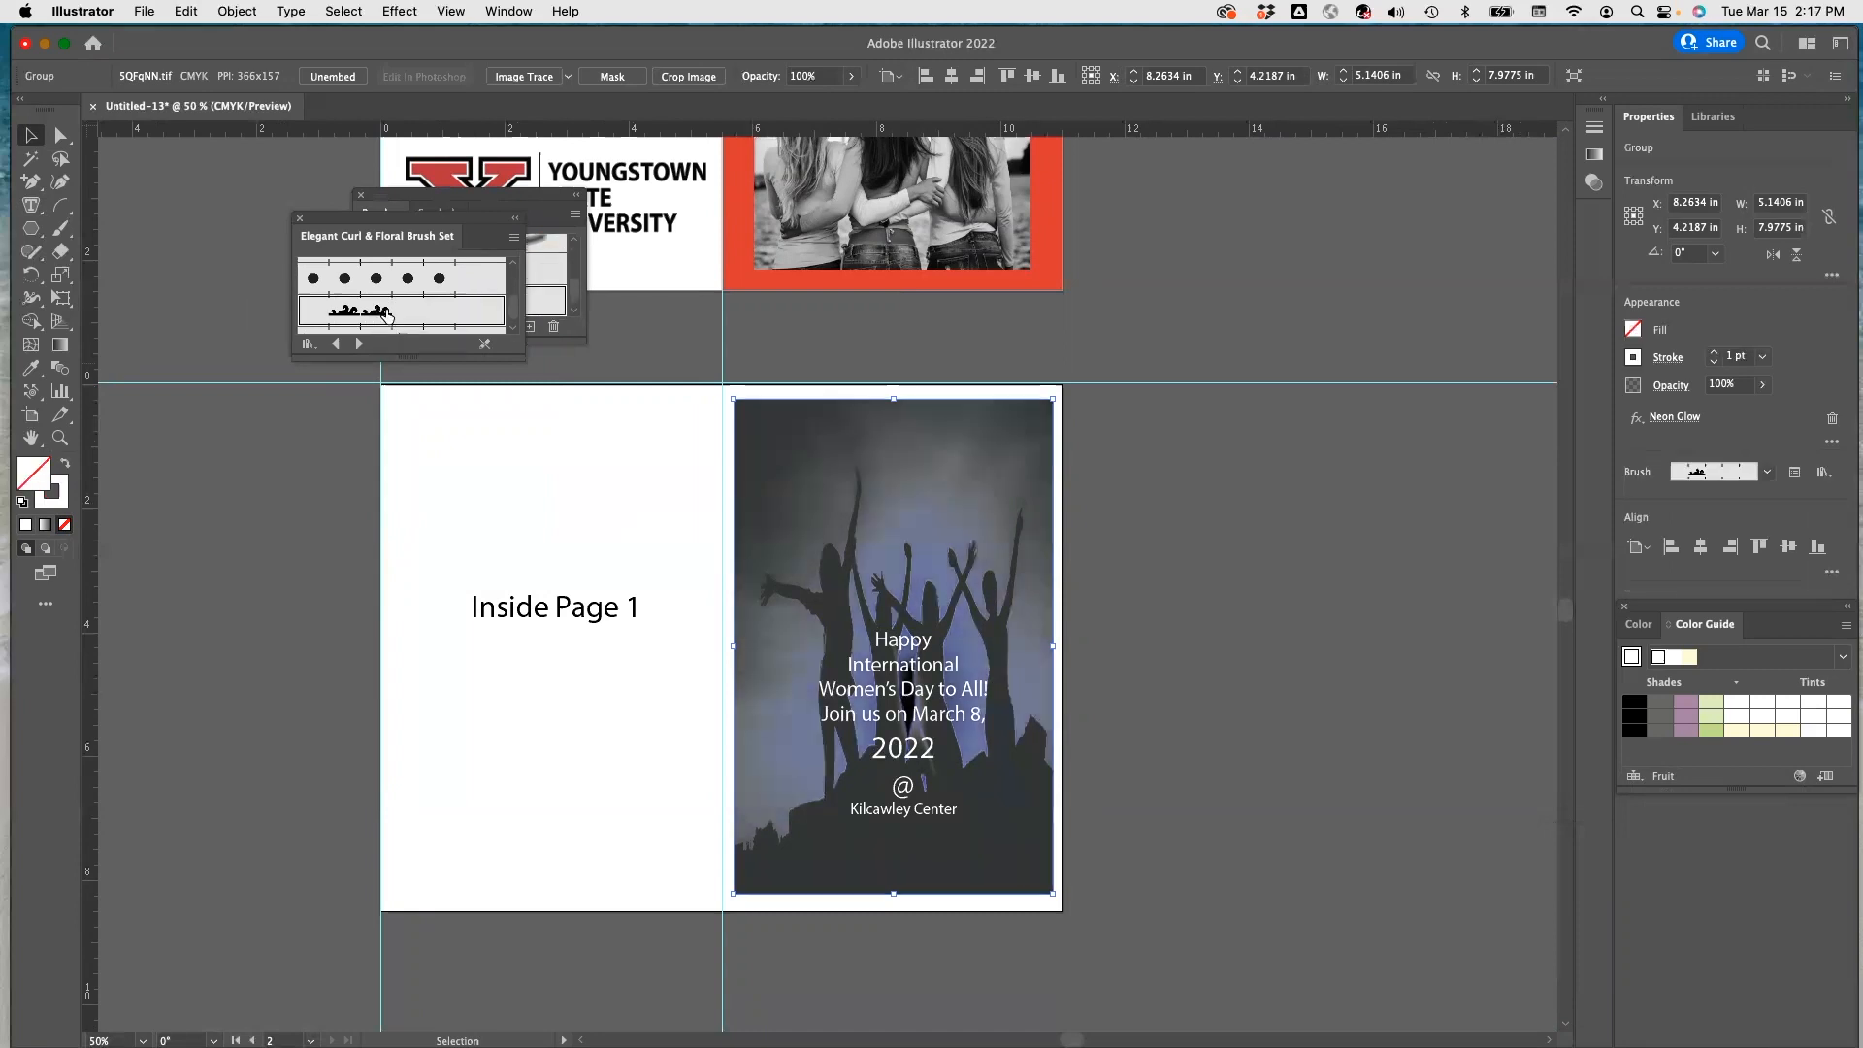
pyautogui.moveTo(446, 231); pyautogui.dragTo(435, 349)
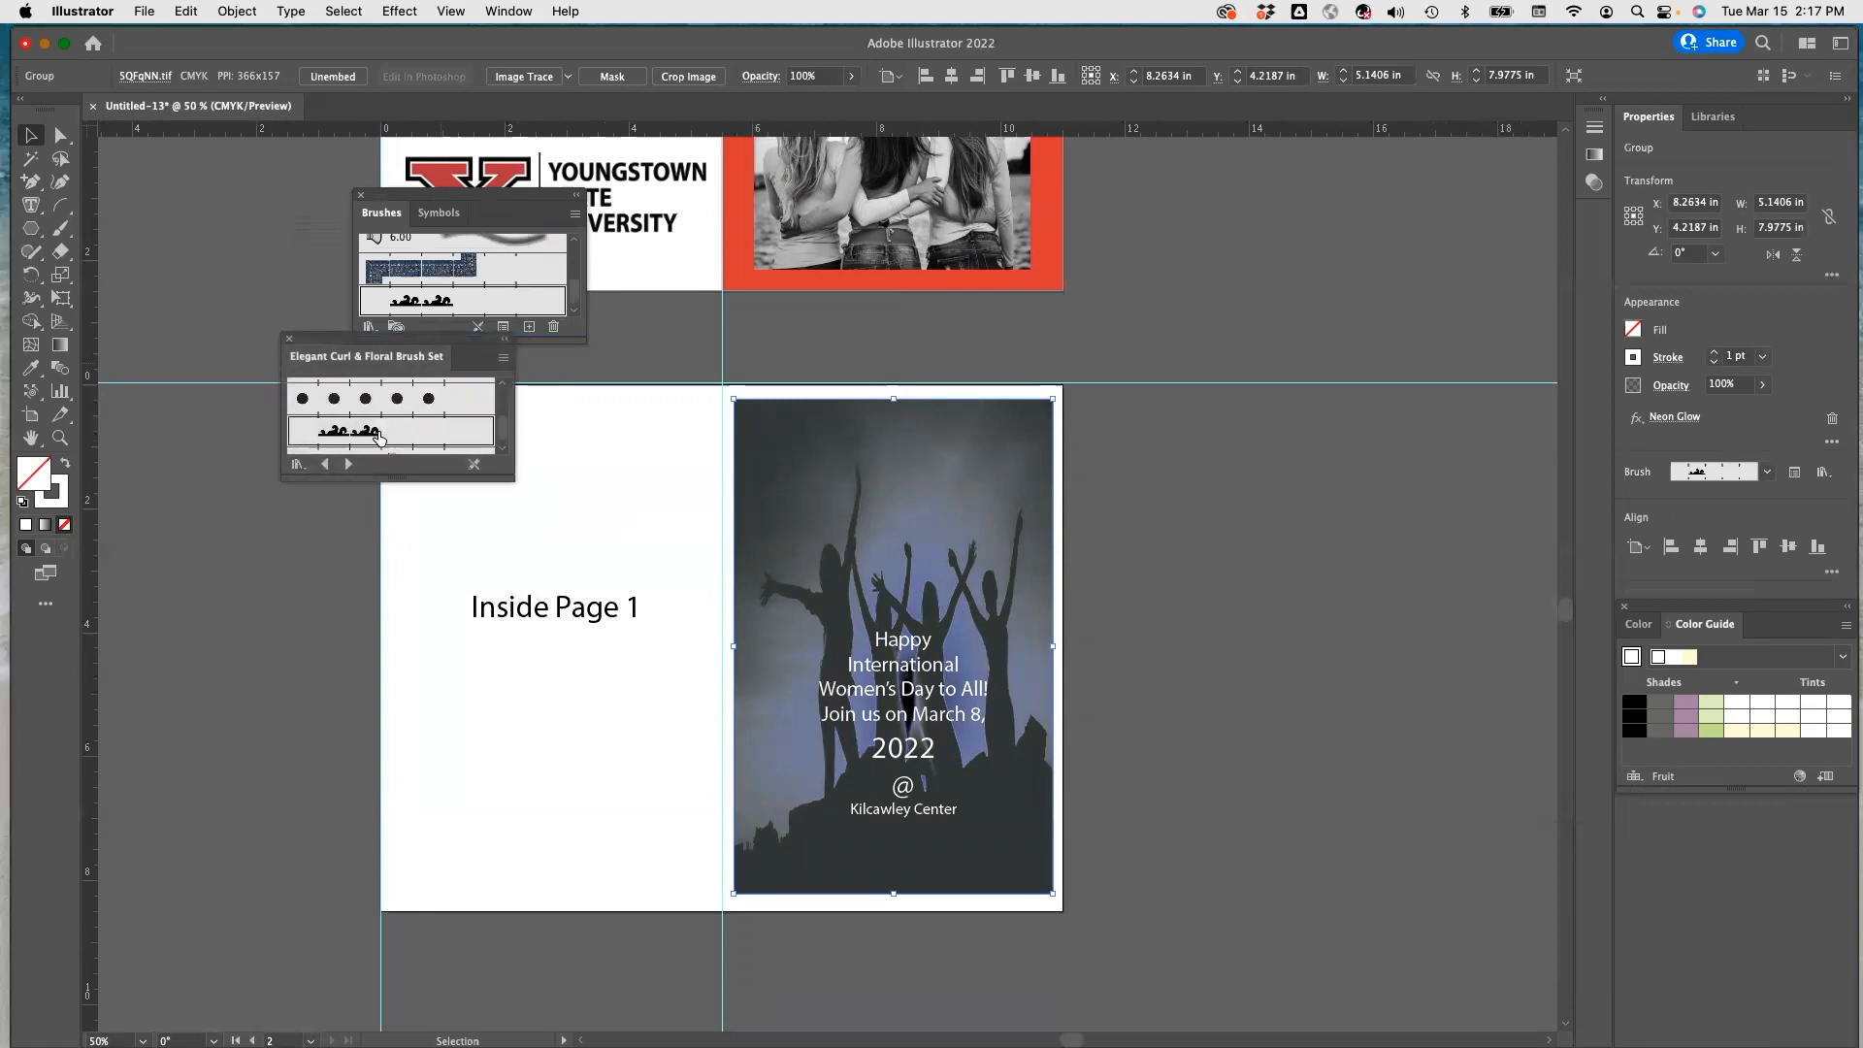
pyautogui.click(289, 343)
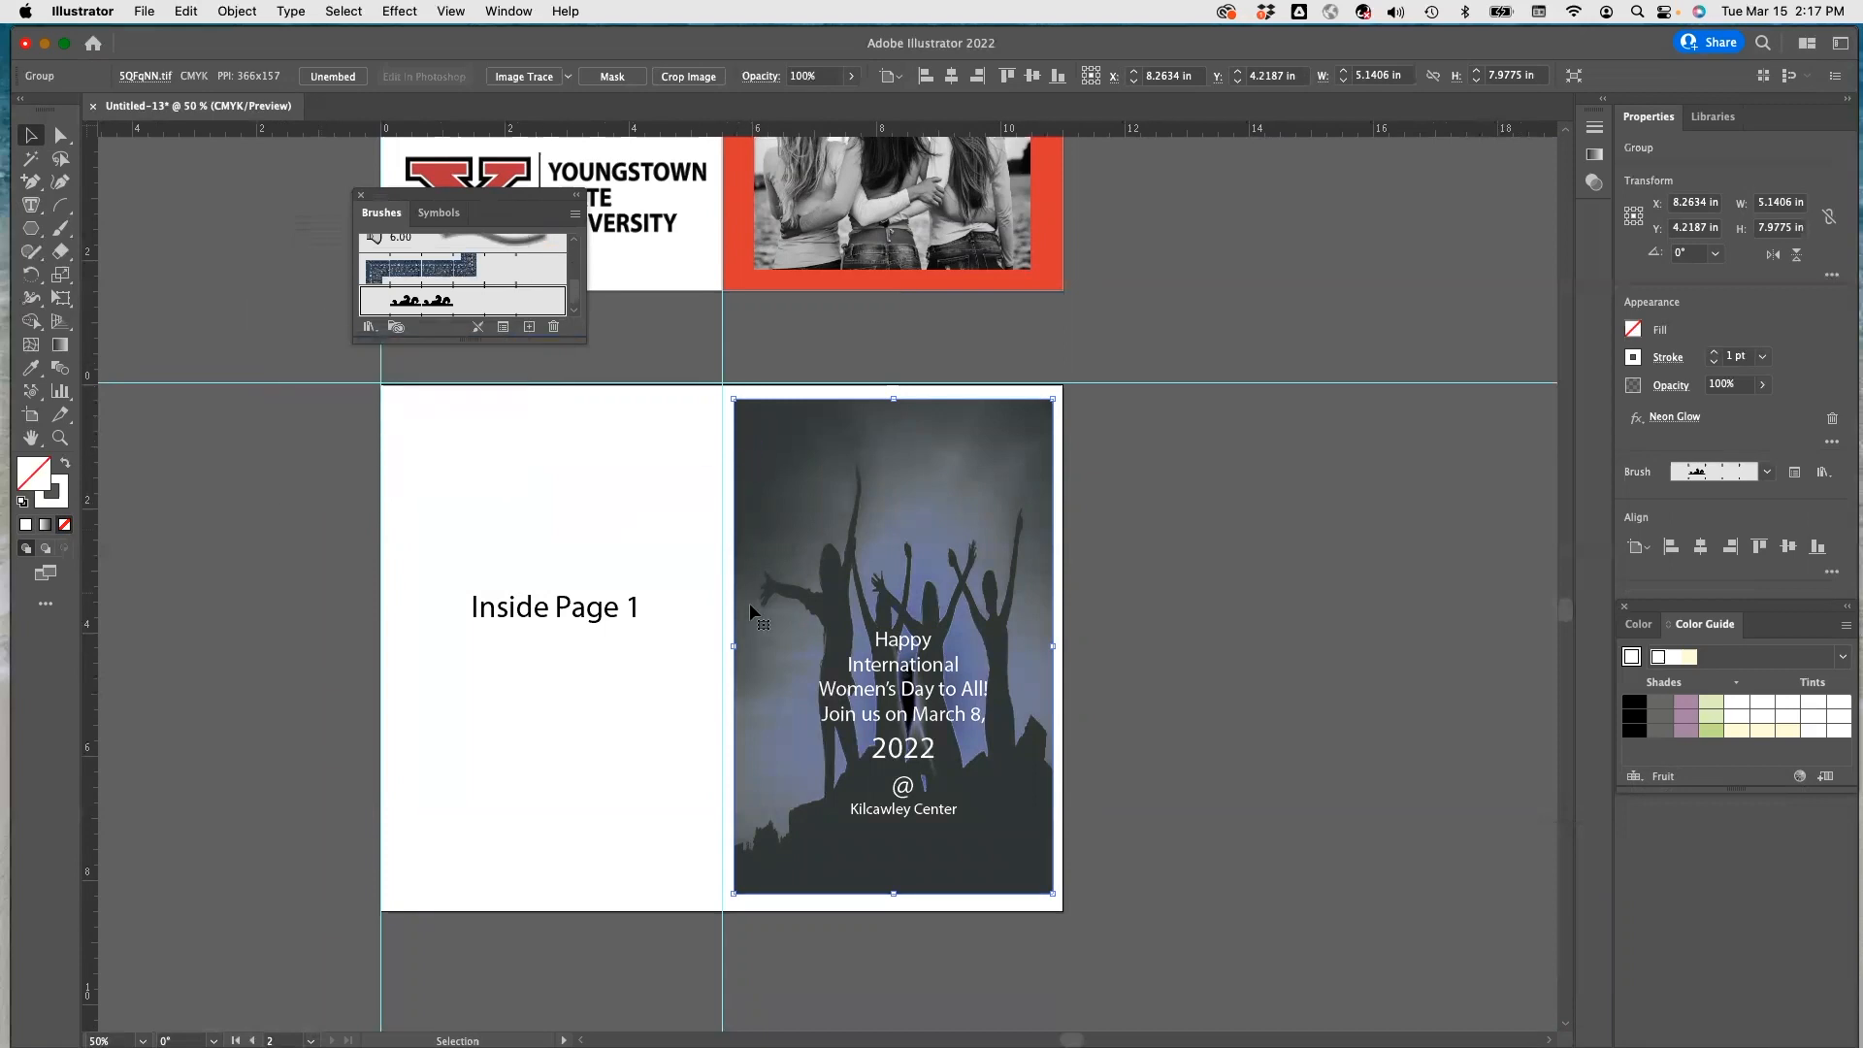
# Shrink the silhouette photo to about 4.96 by 7.74 in and draw a rectangle about 5.33 by 8.24 in around it.
pyautogui.moveTo(734, 399); pyautogui.dragTo(746, 413)
pyautogui.click(39, 236)
pyautogui.moveTo(41, 240); pyautogui.dragTo(187, 233)
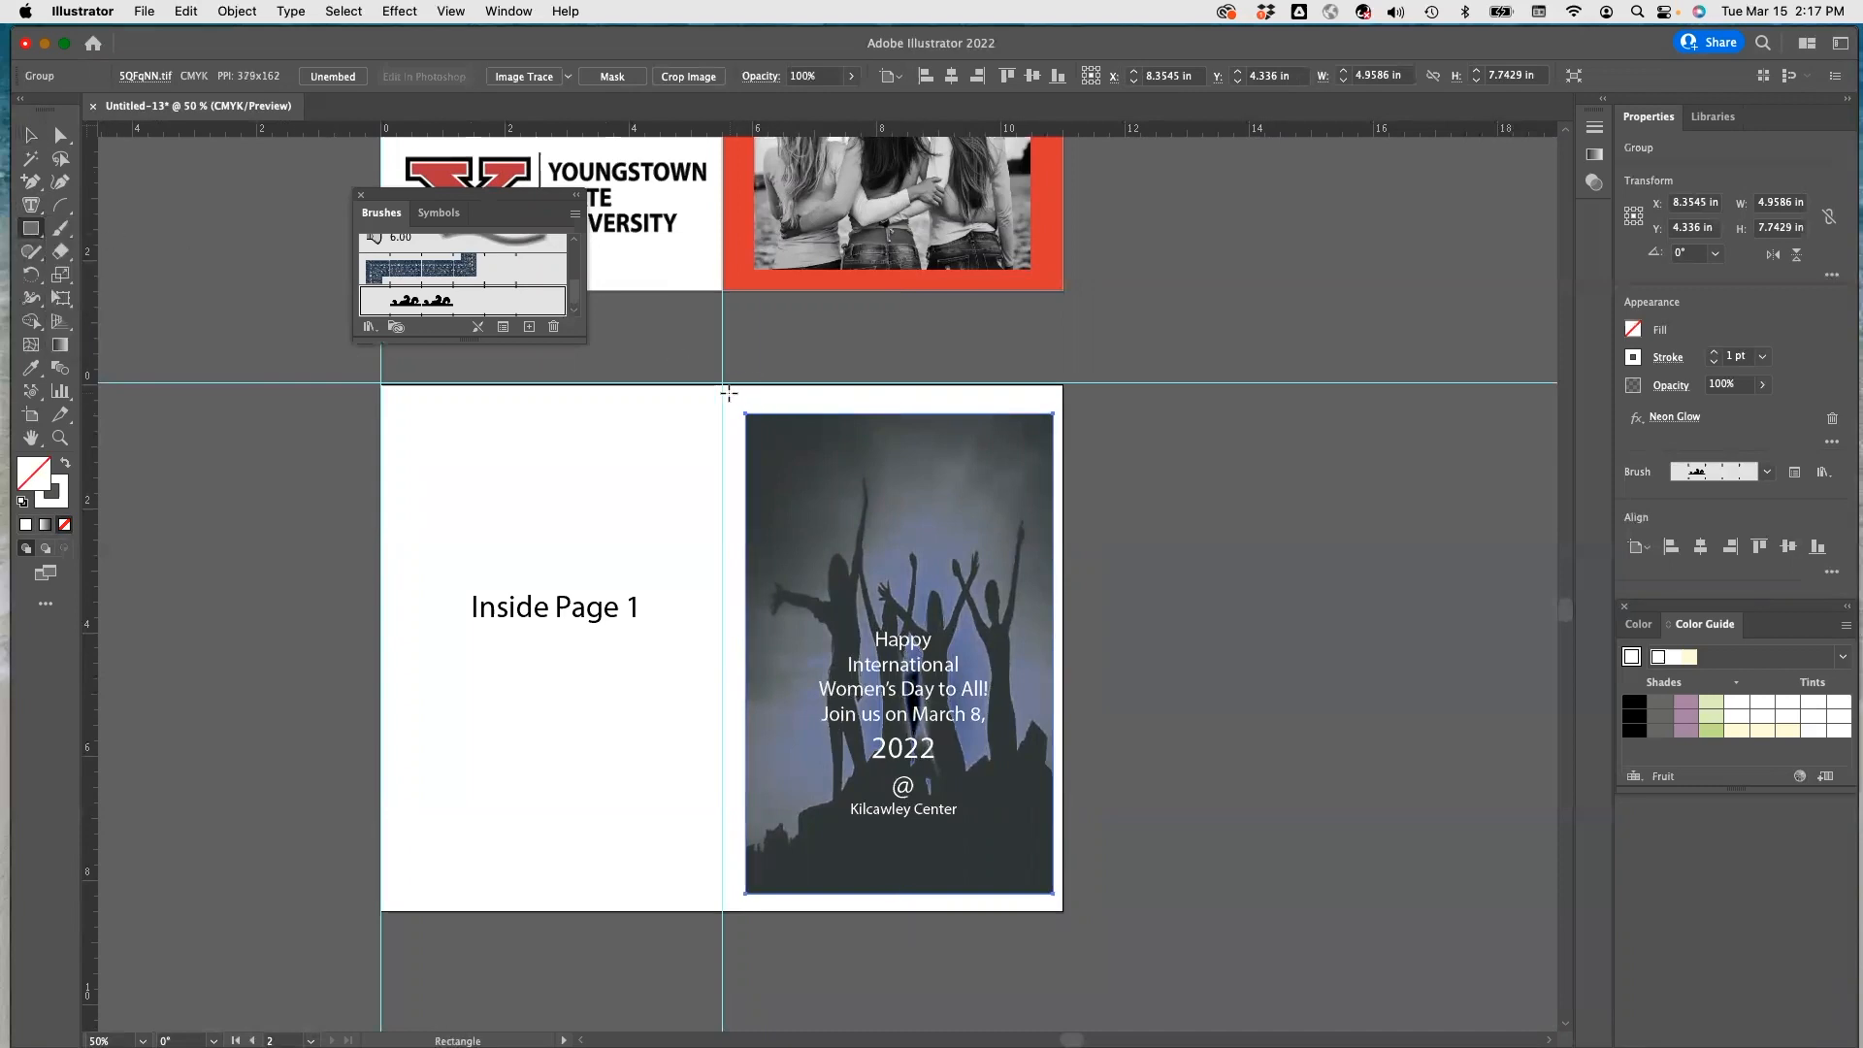
pyautogui.moveTo(725, 391)
pyautogui.mouseDown()
pyautogui.moveTo(946, 859)
pyautogui.moveTo(1058, 902)
pyautogui.mouseUp()
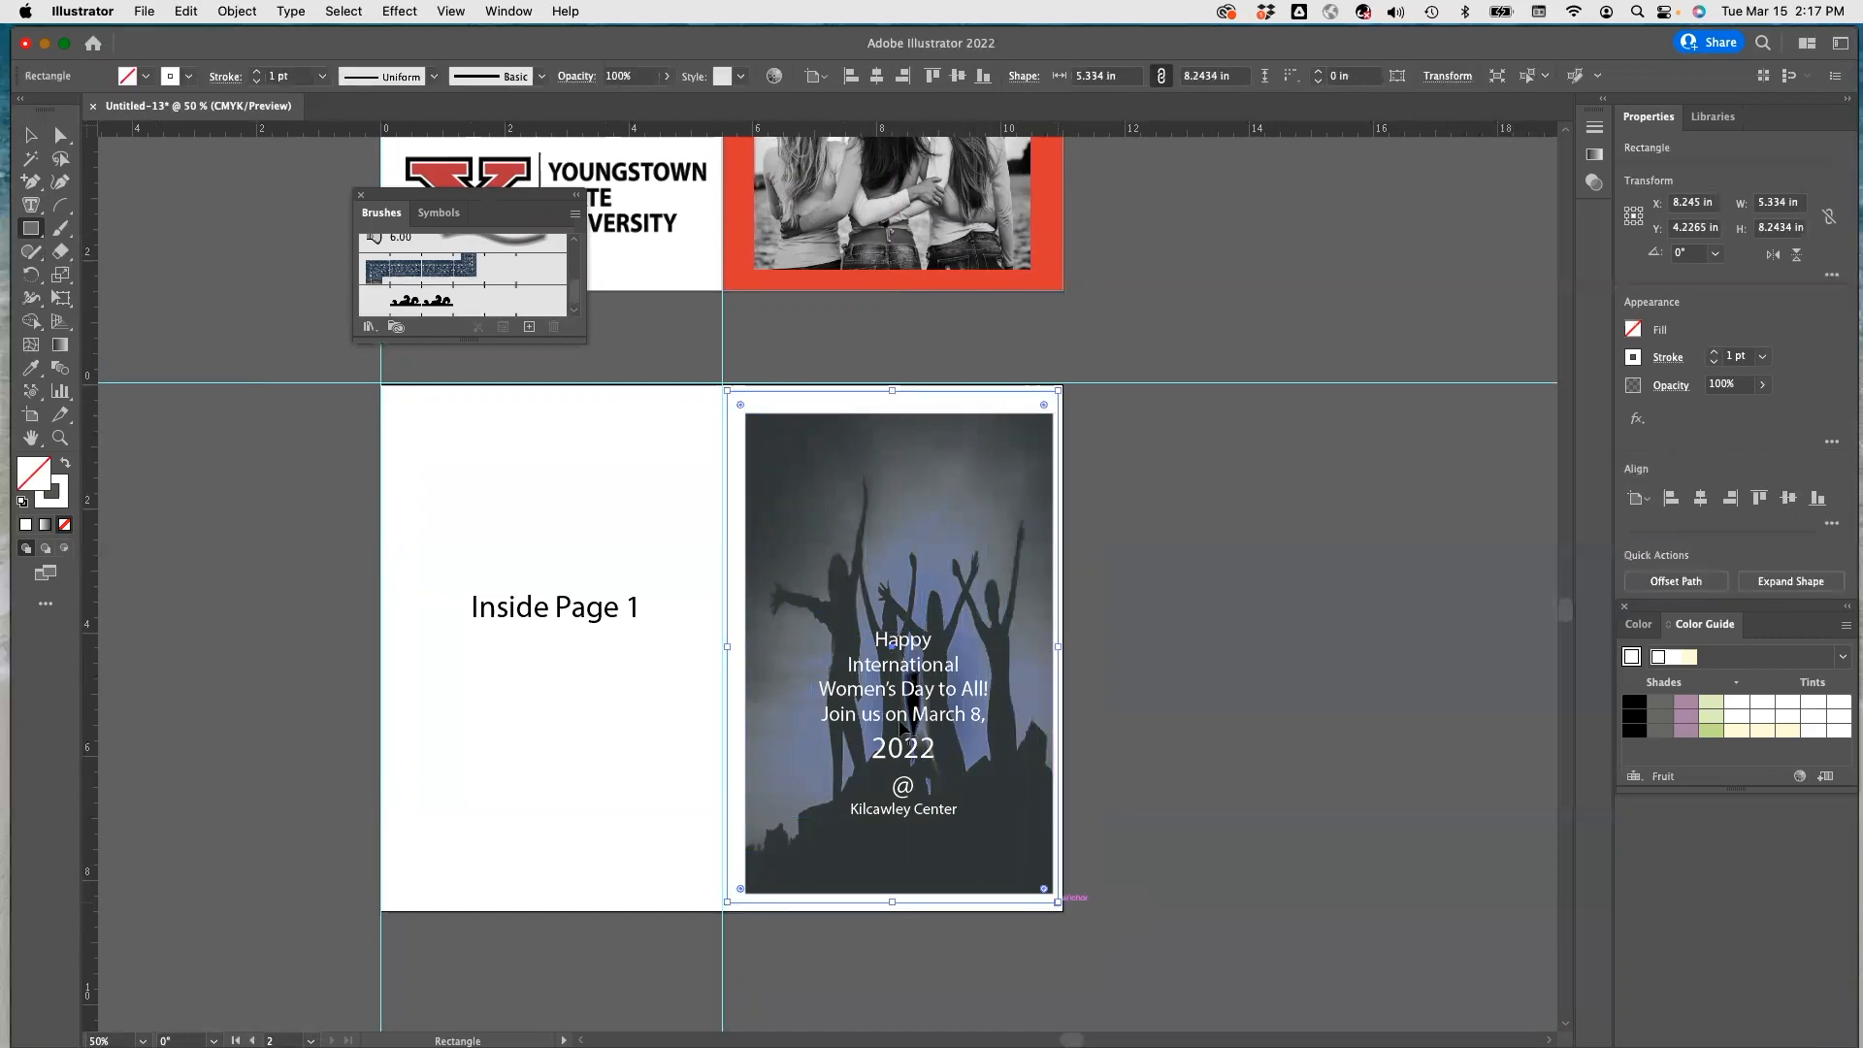
# Try the curl border brush and the dark blue textured border brush on the rectangle around the photo.
pyautogui.click(417, 303)
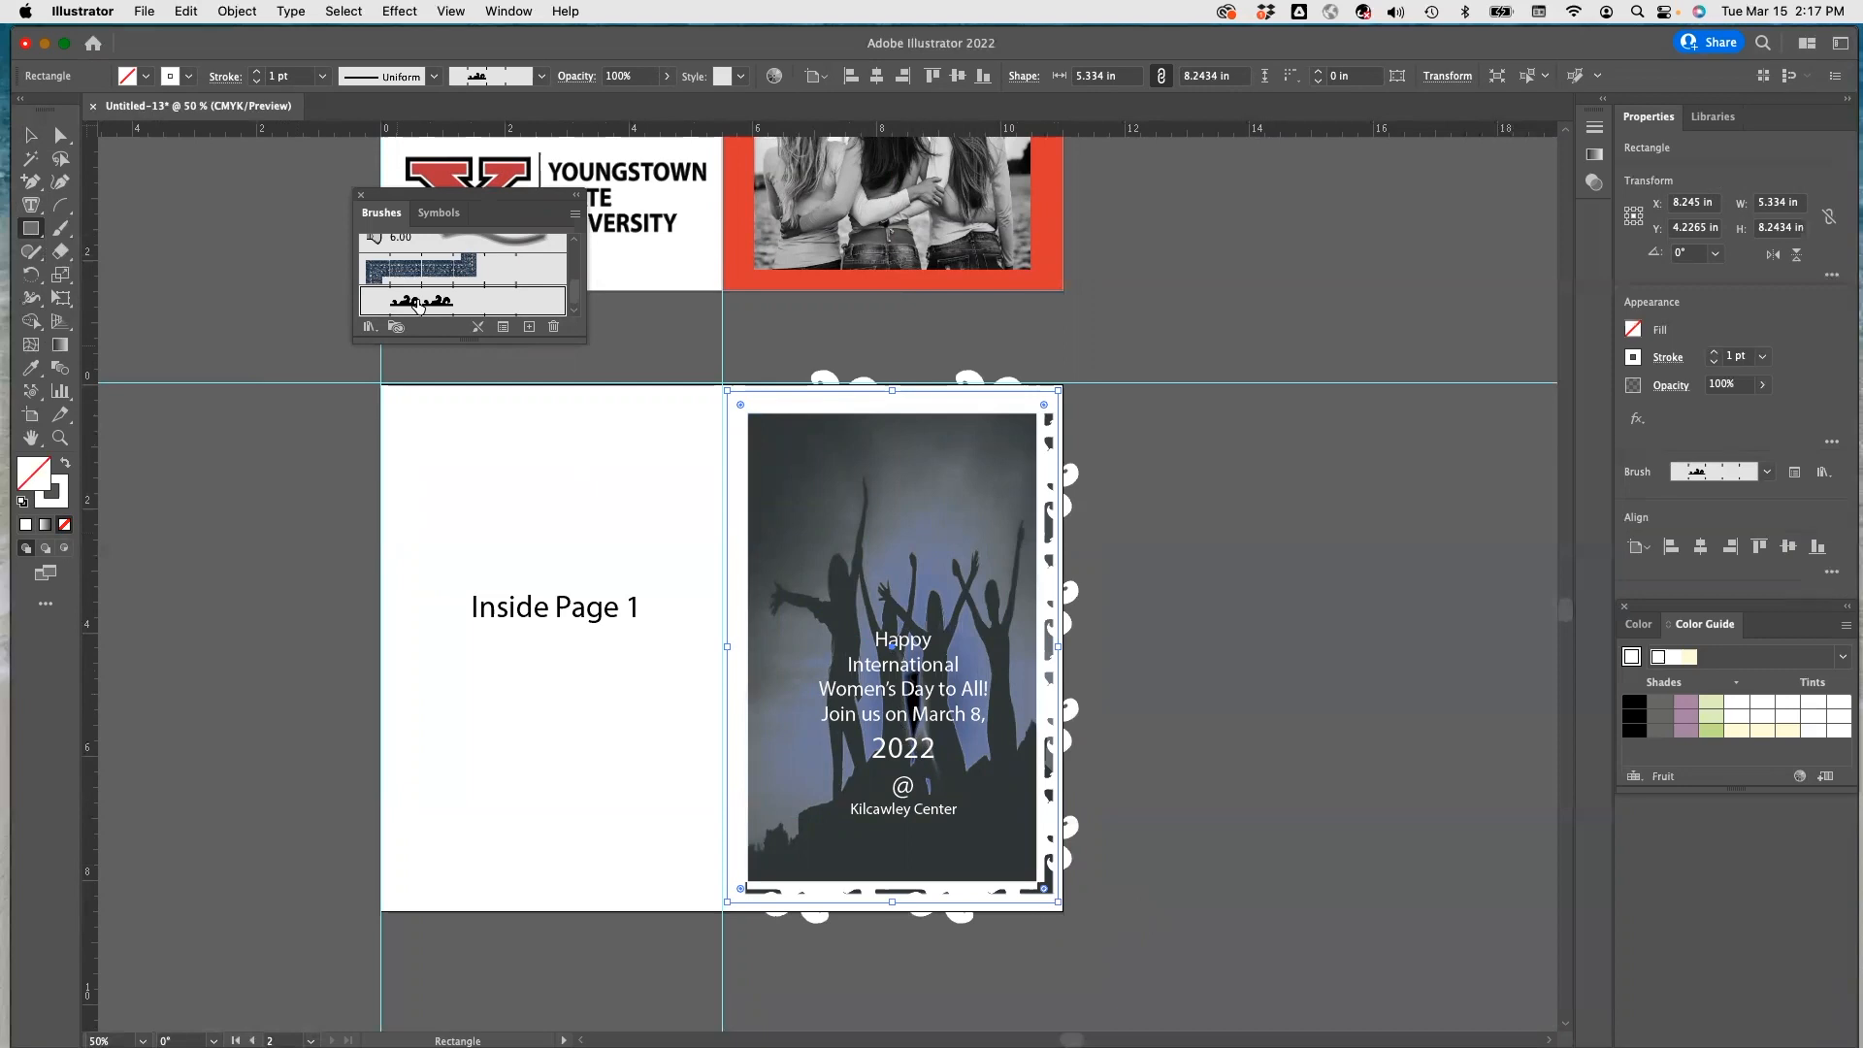
pyautogui.scroll(-1, 462, 301)
pyautogui.scroll(2, 462, 301)
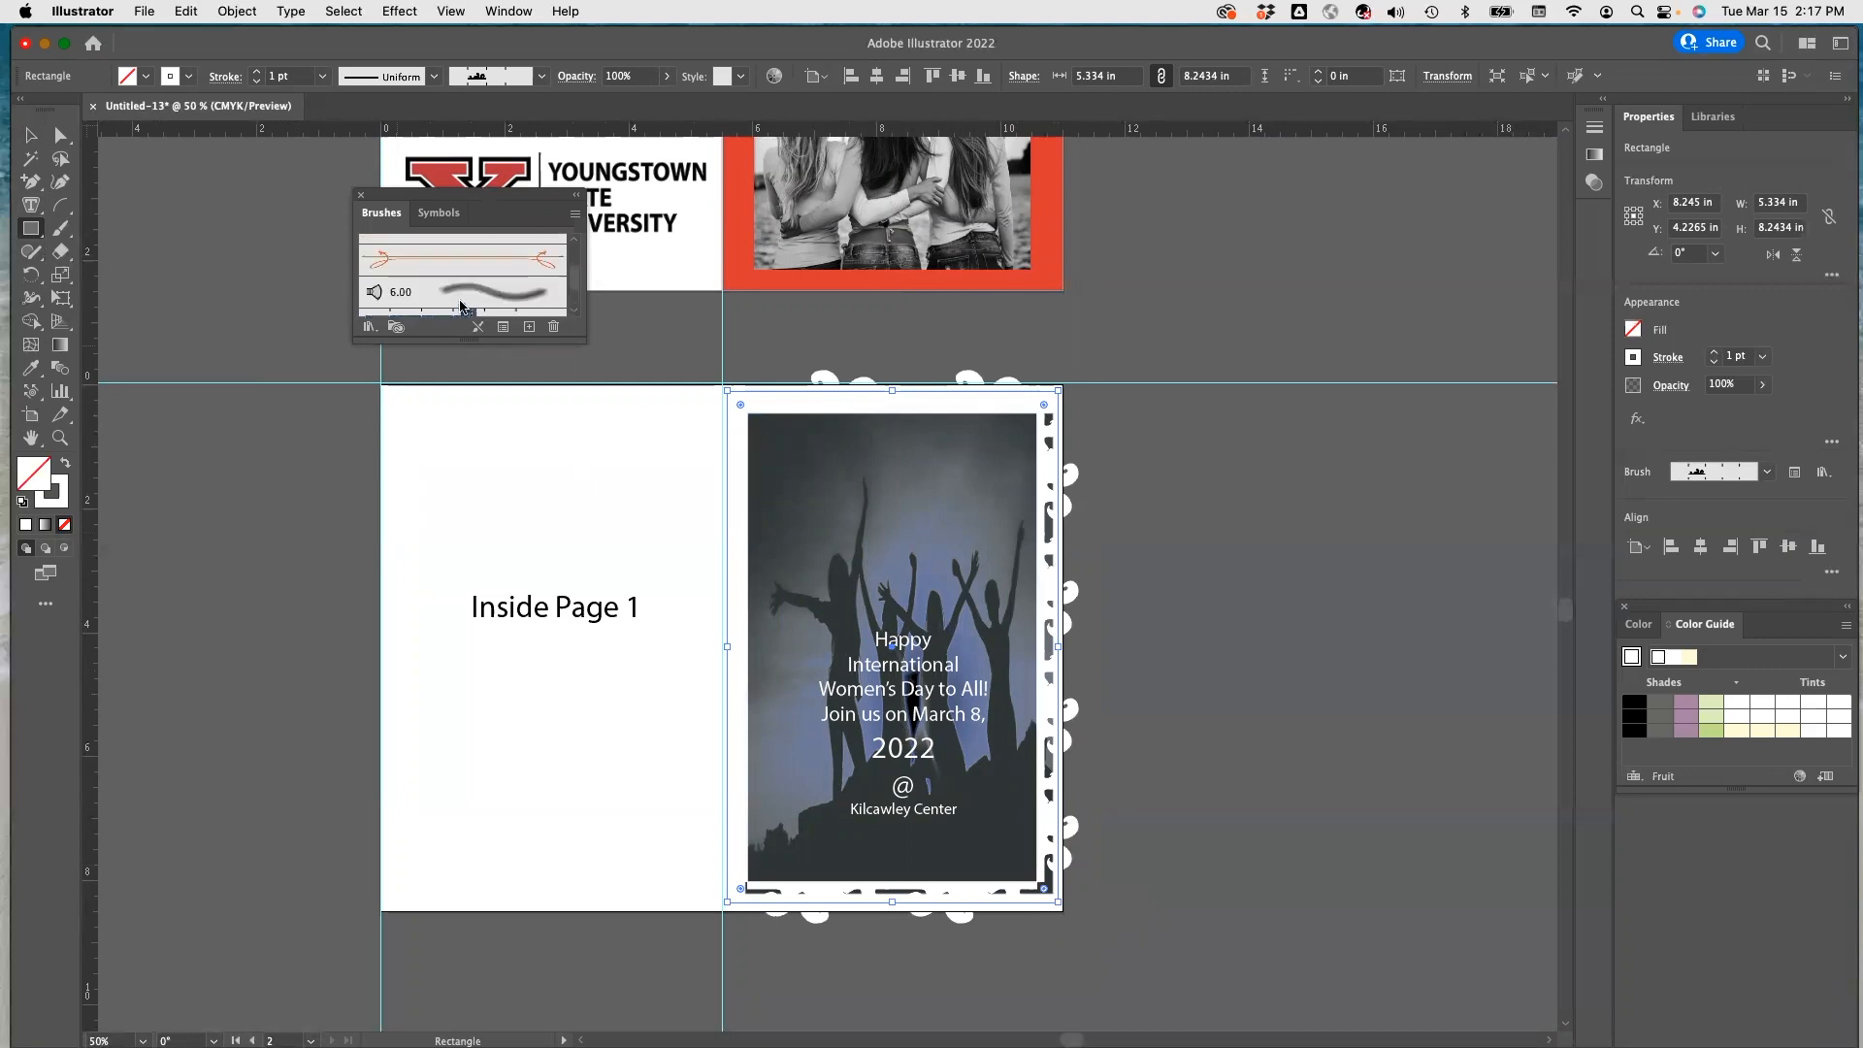
pyautogui.scroll(-2, 444, 312)
pyautogui.click(443, 268)
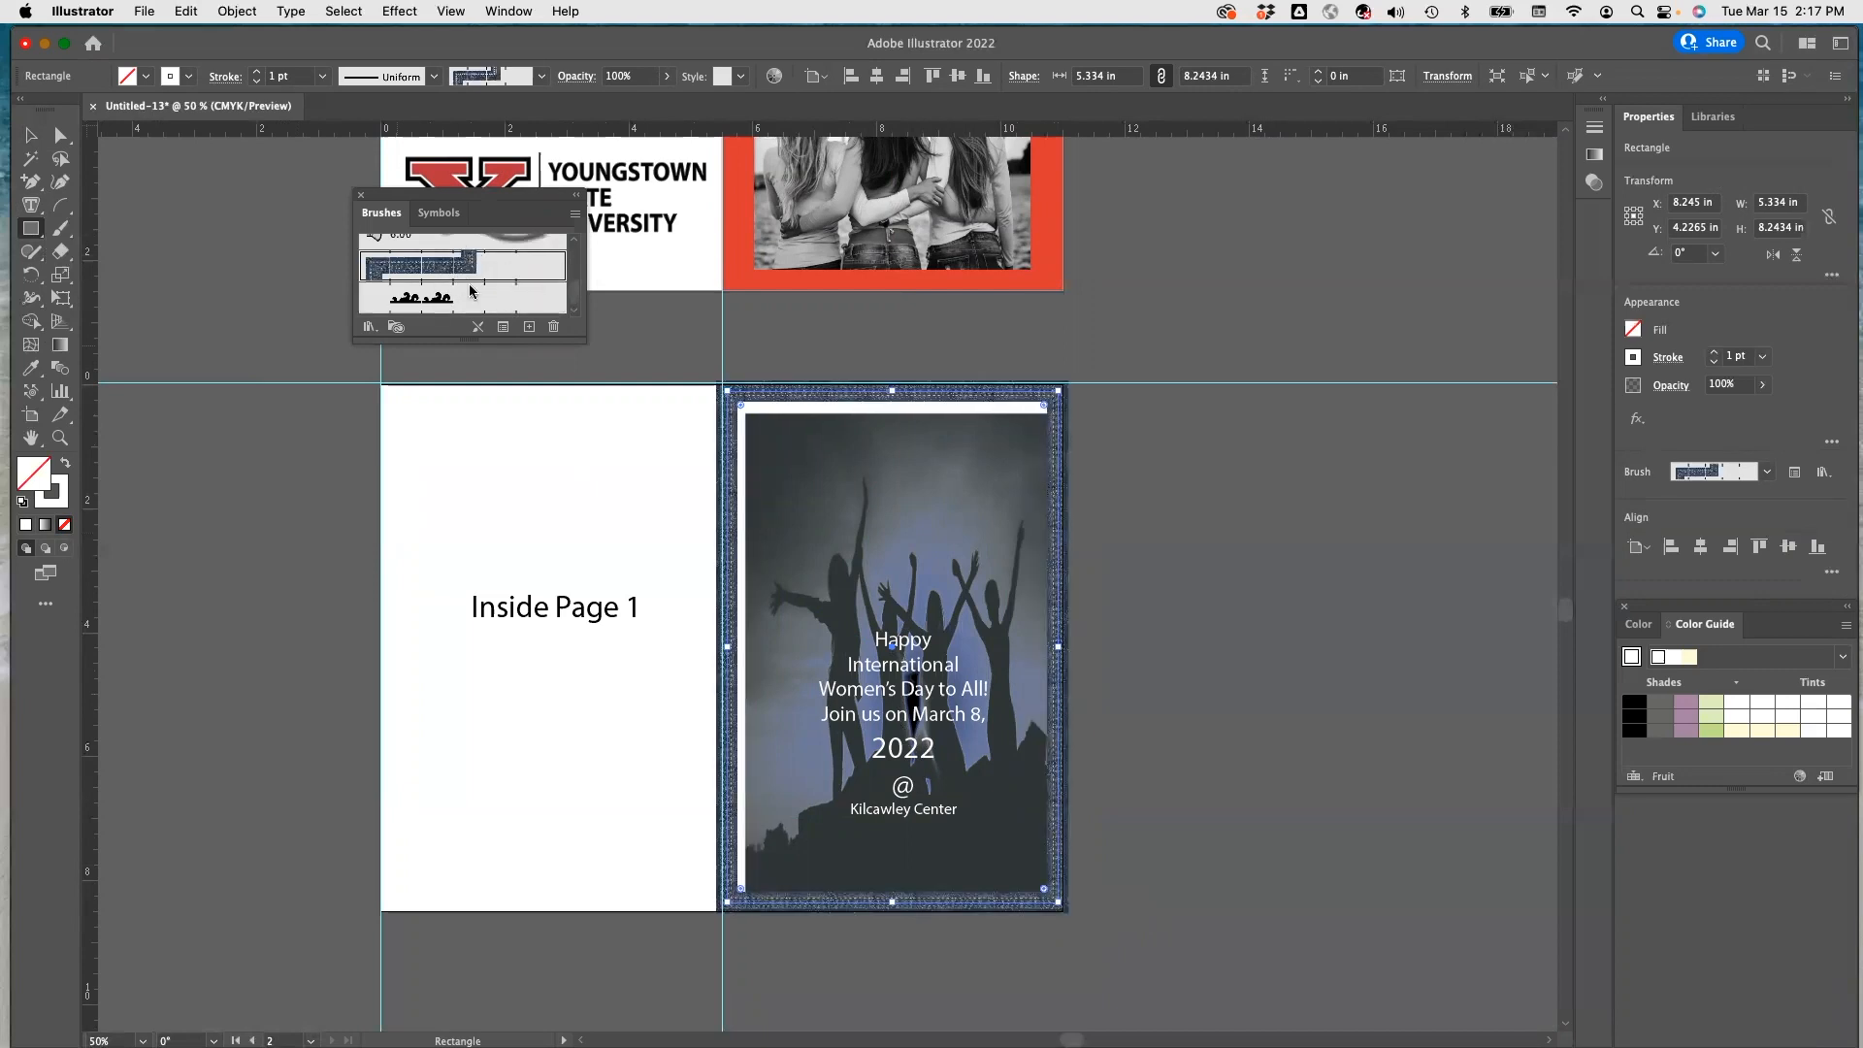
# Load the Image Brush Library and apply the Daisy_Scatter brush to the rectangle around the silhouette photo.
pyautogui.click(372, 329)
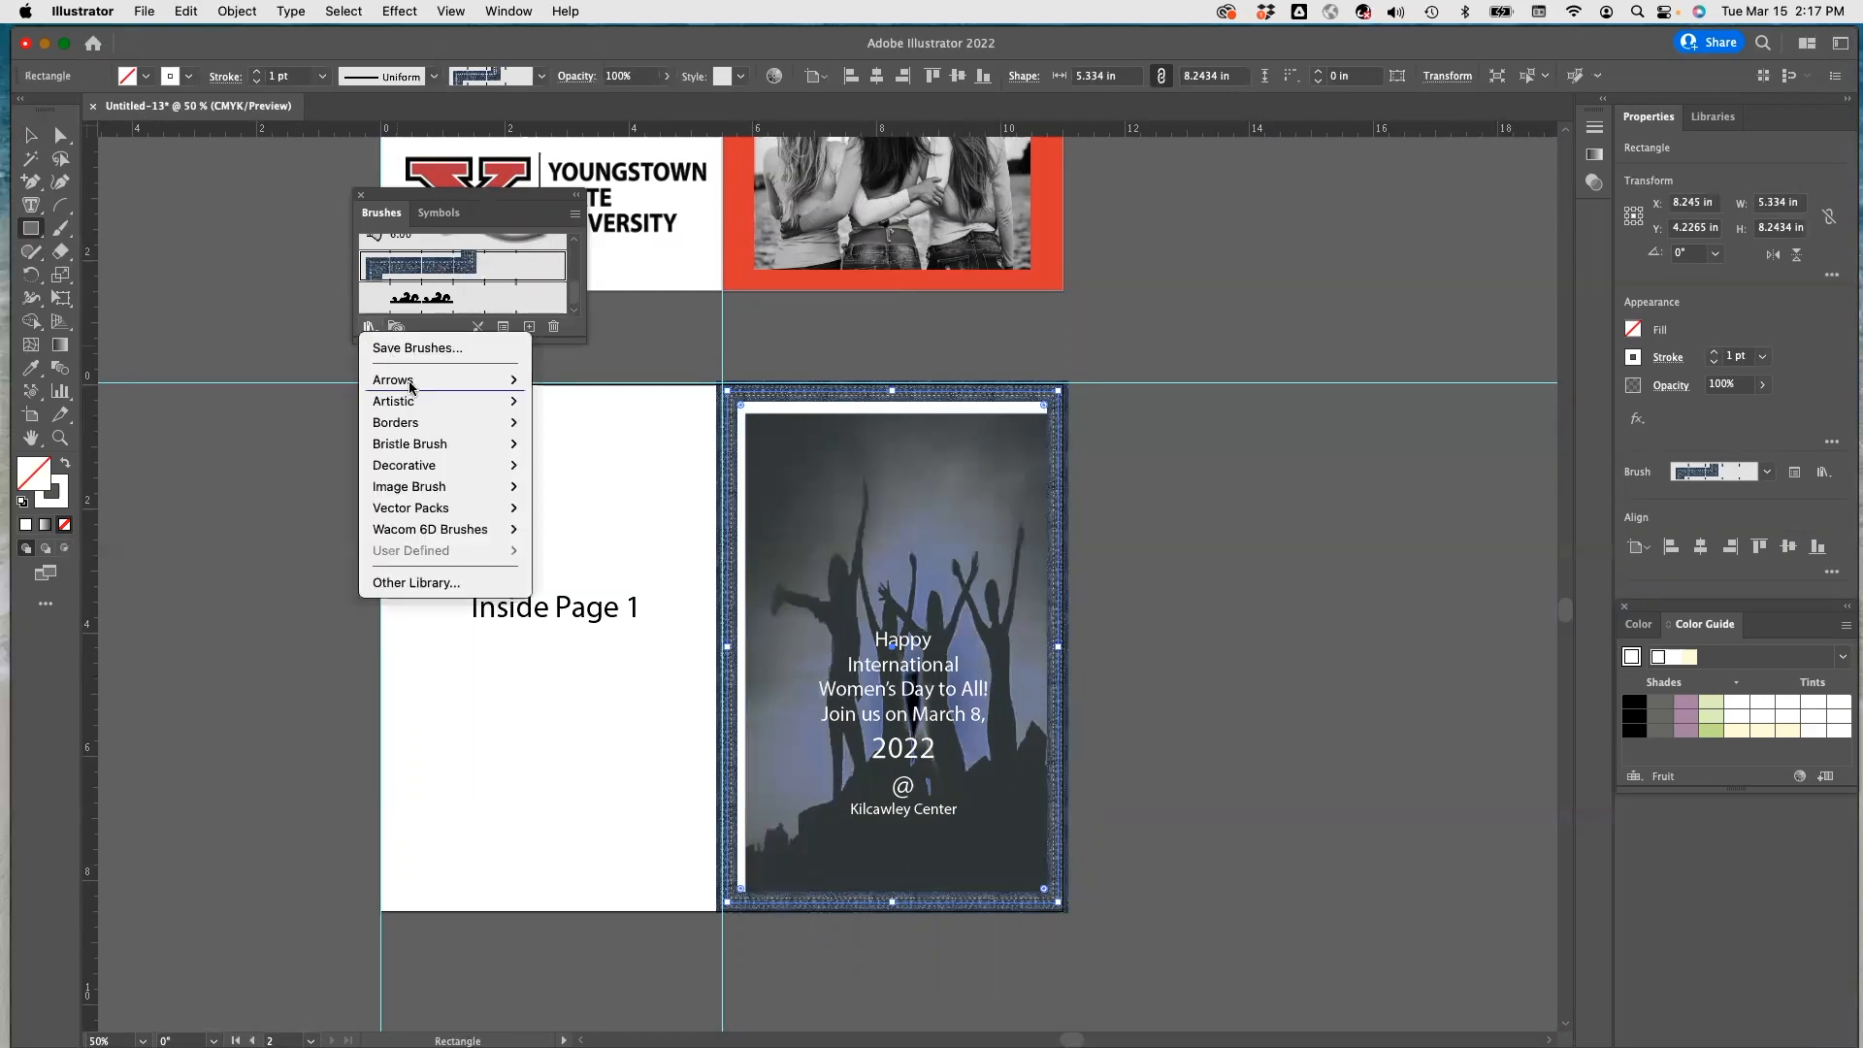
pyautogui.moveTo(439, 489)
pyautogui.click(594, 486)
pyautogui.scroll(4, 385, 404)
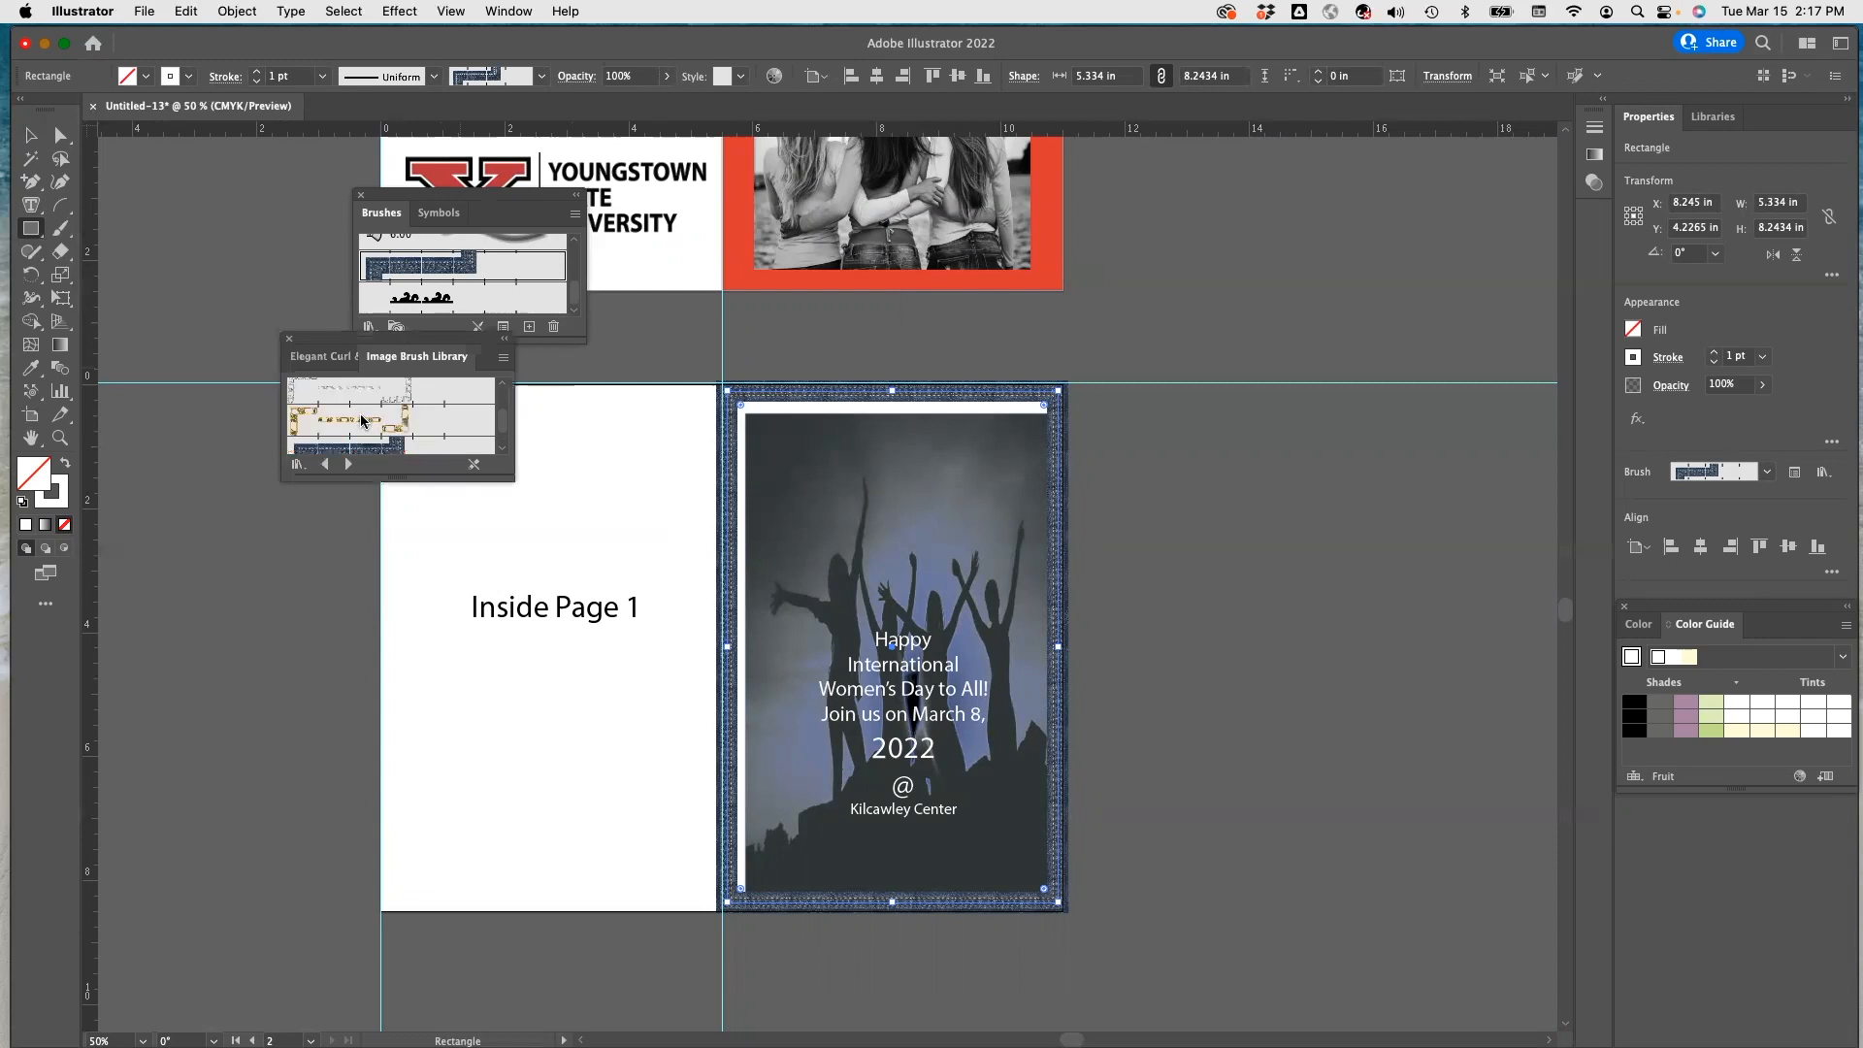
pyautogui.scroll(2, 361, 420)
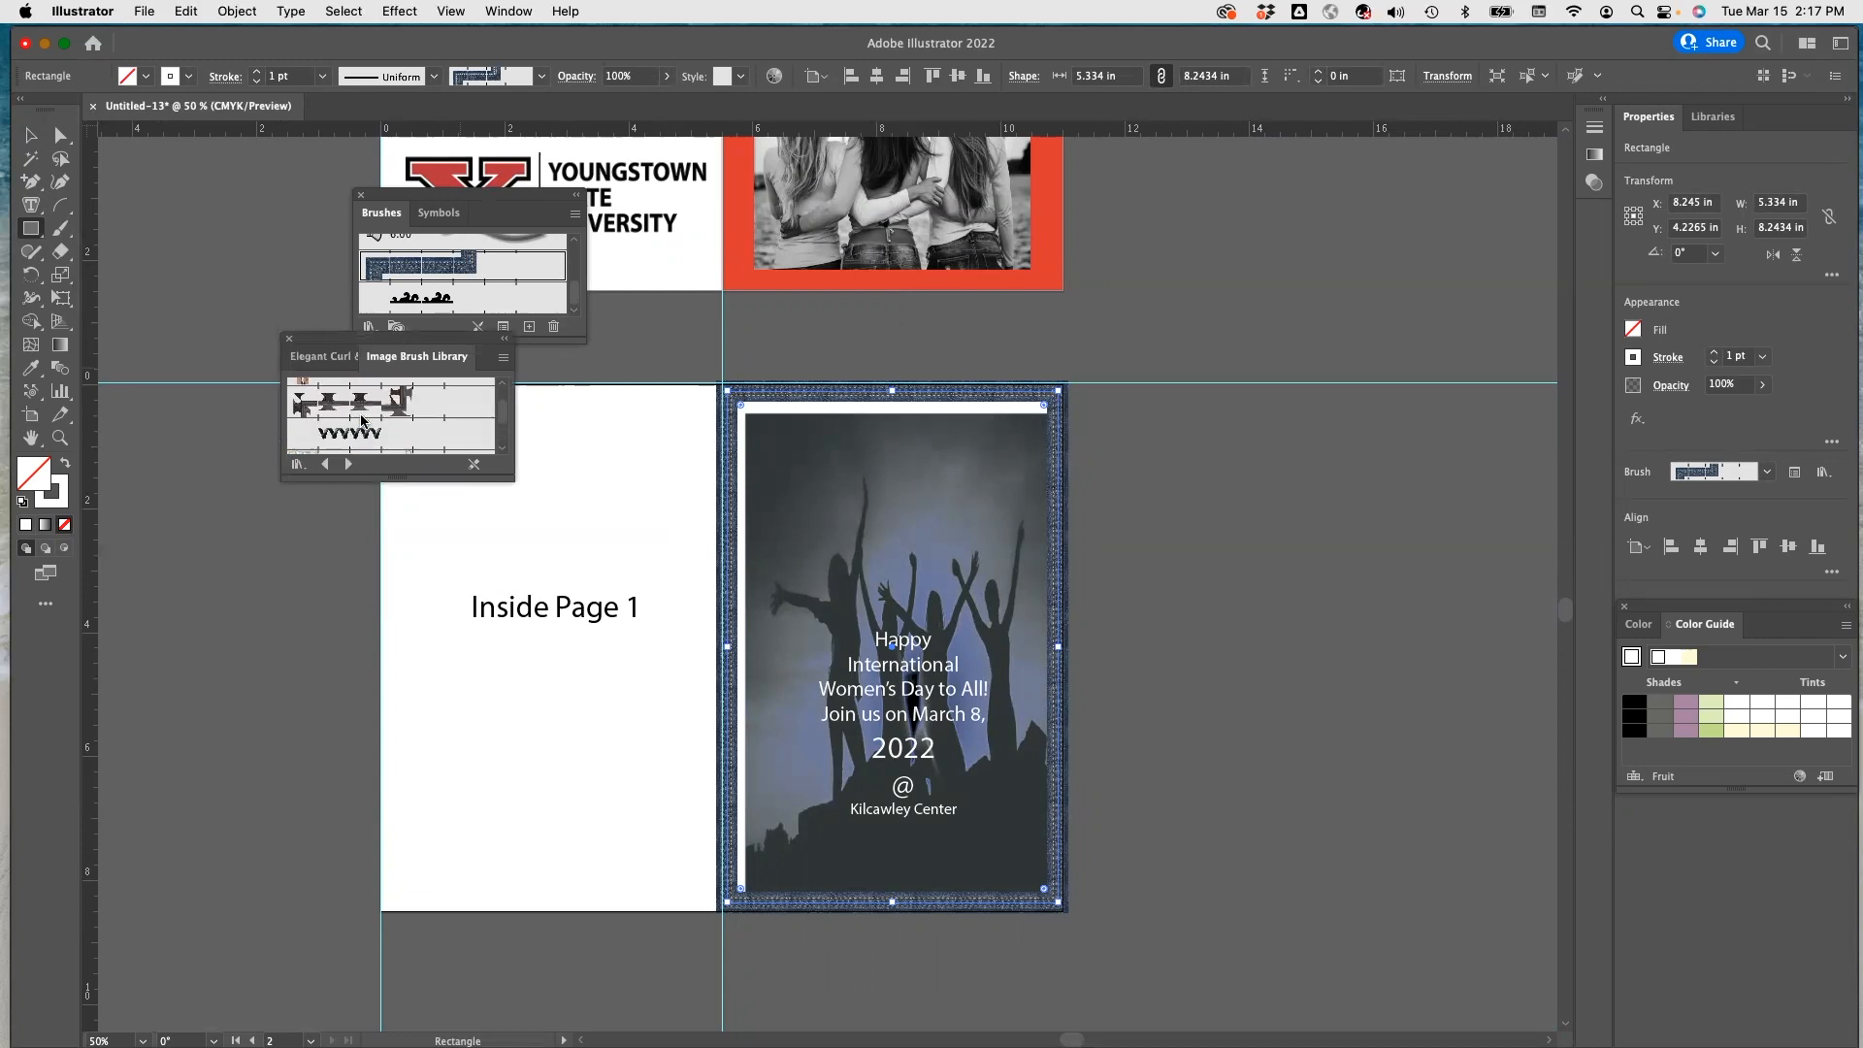
pyautogui.scroll(2, 361, 420)
pyautogui.click(361, 421)
pyautogui.click(303, 395)
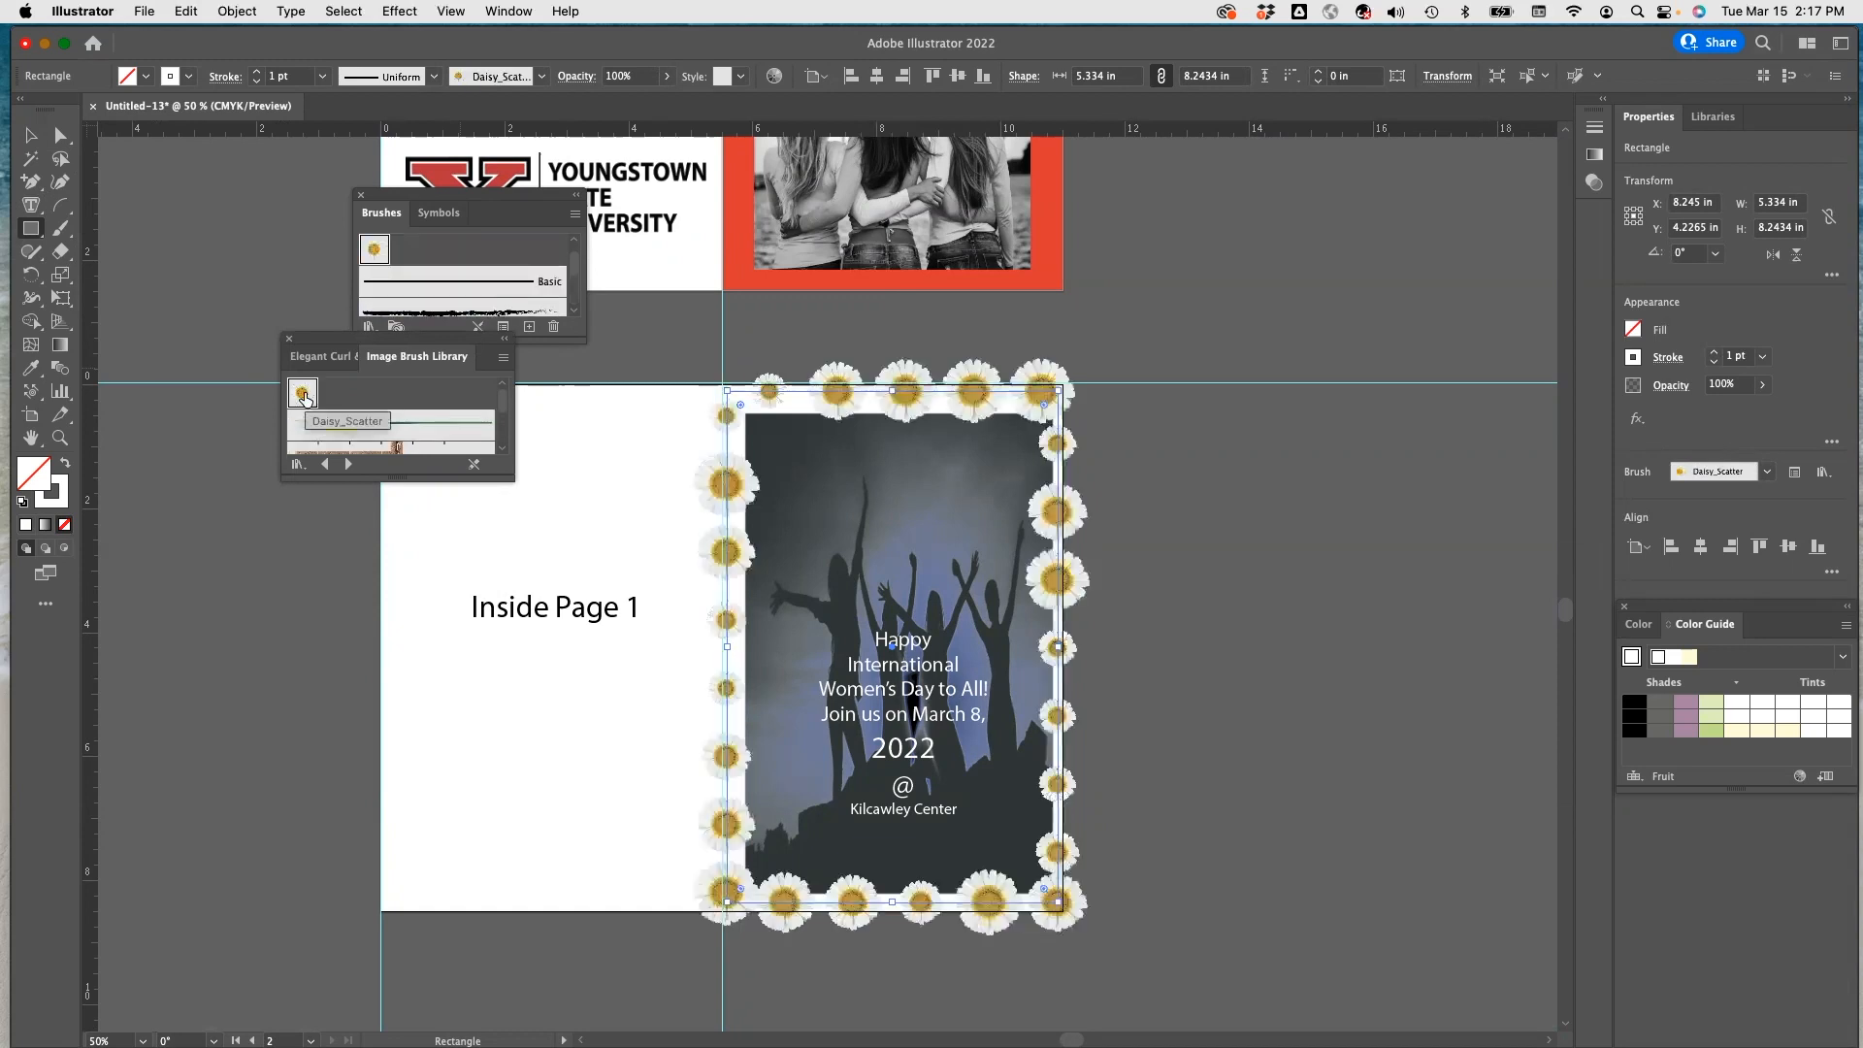
# Close the floating brush panels and shrink the daisy border rectangle to about 5.1 by 7.88 in.
pyautogui.click(290, 341)
pyautogui.click(361, 195)
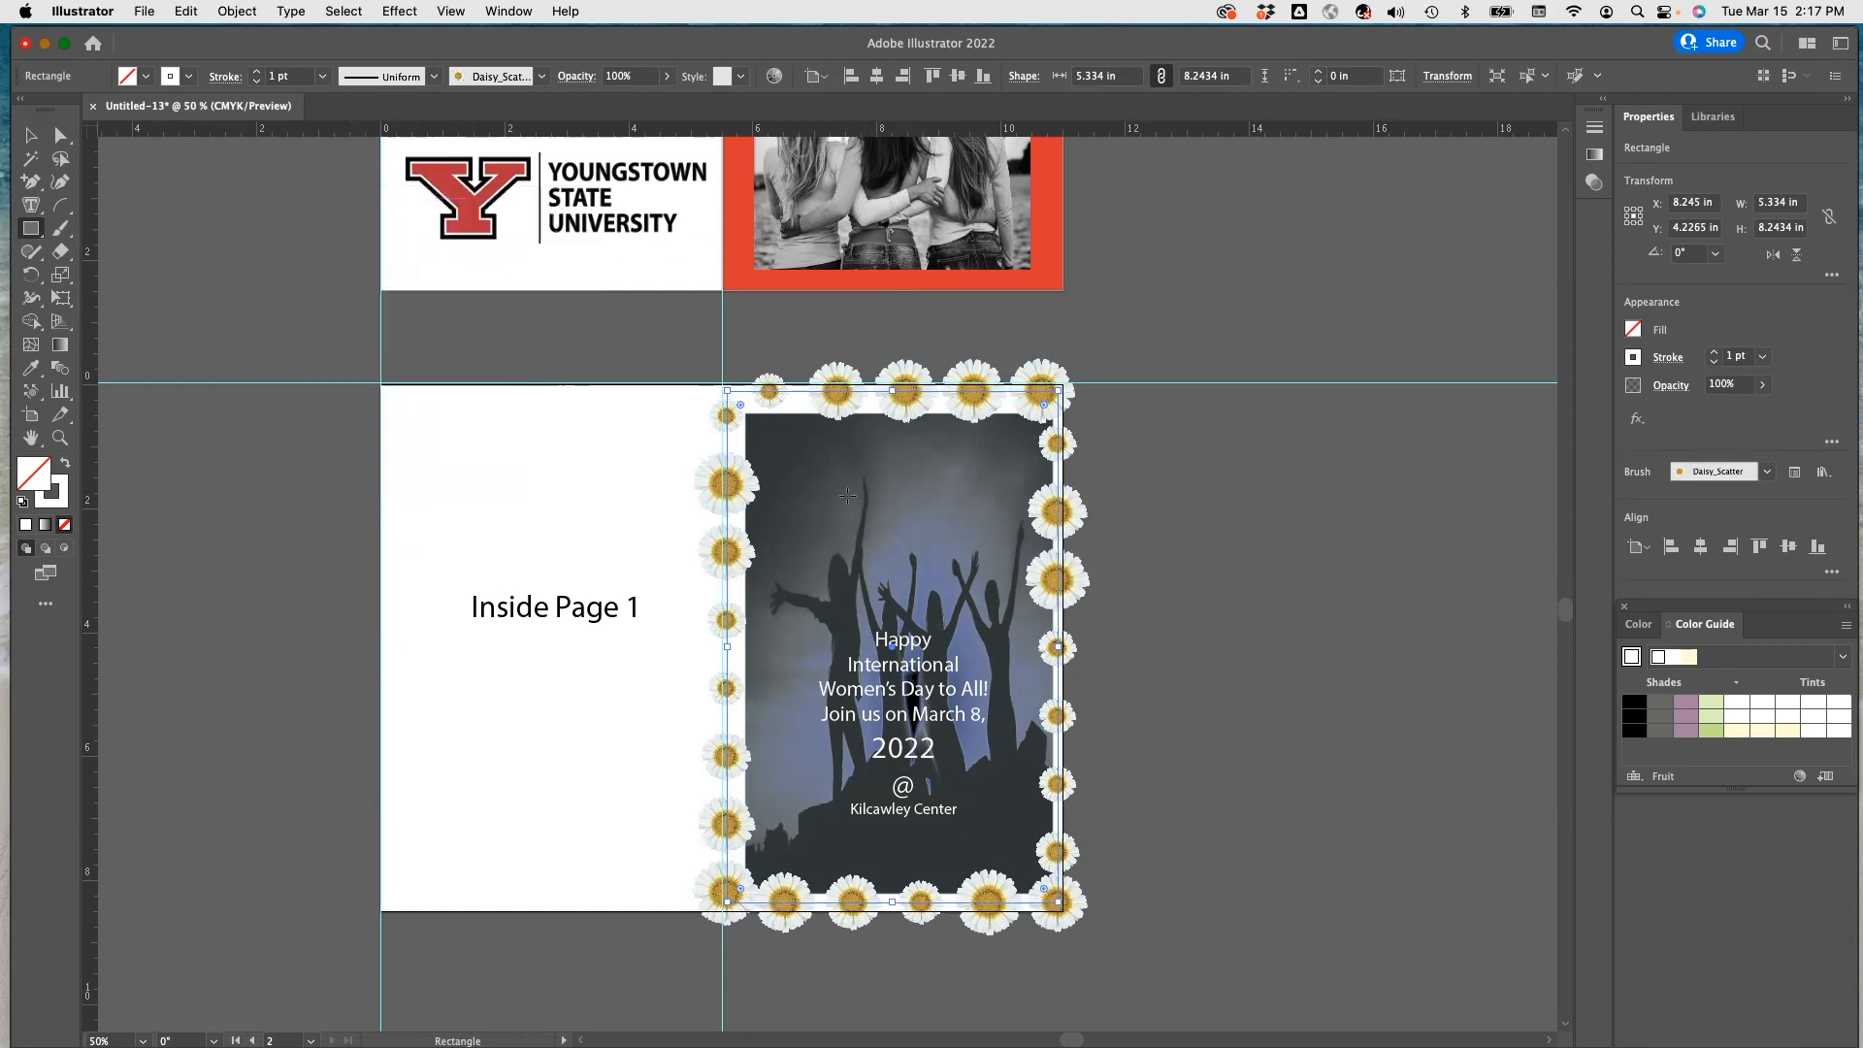
pyautogui.moveTo(728, 389); pyautogui.dragTo(742, 413)
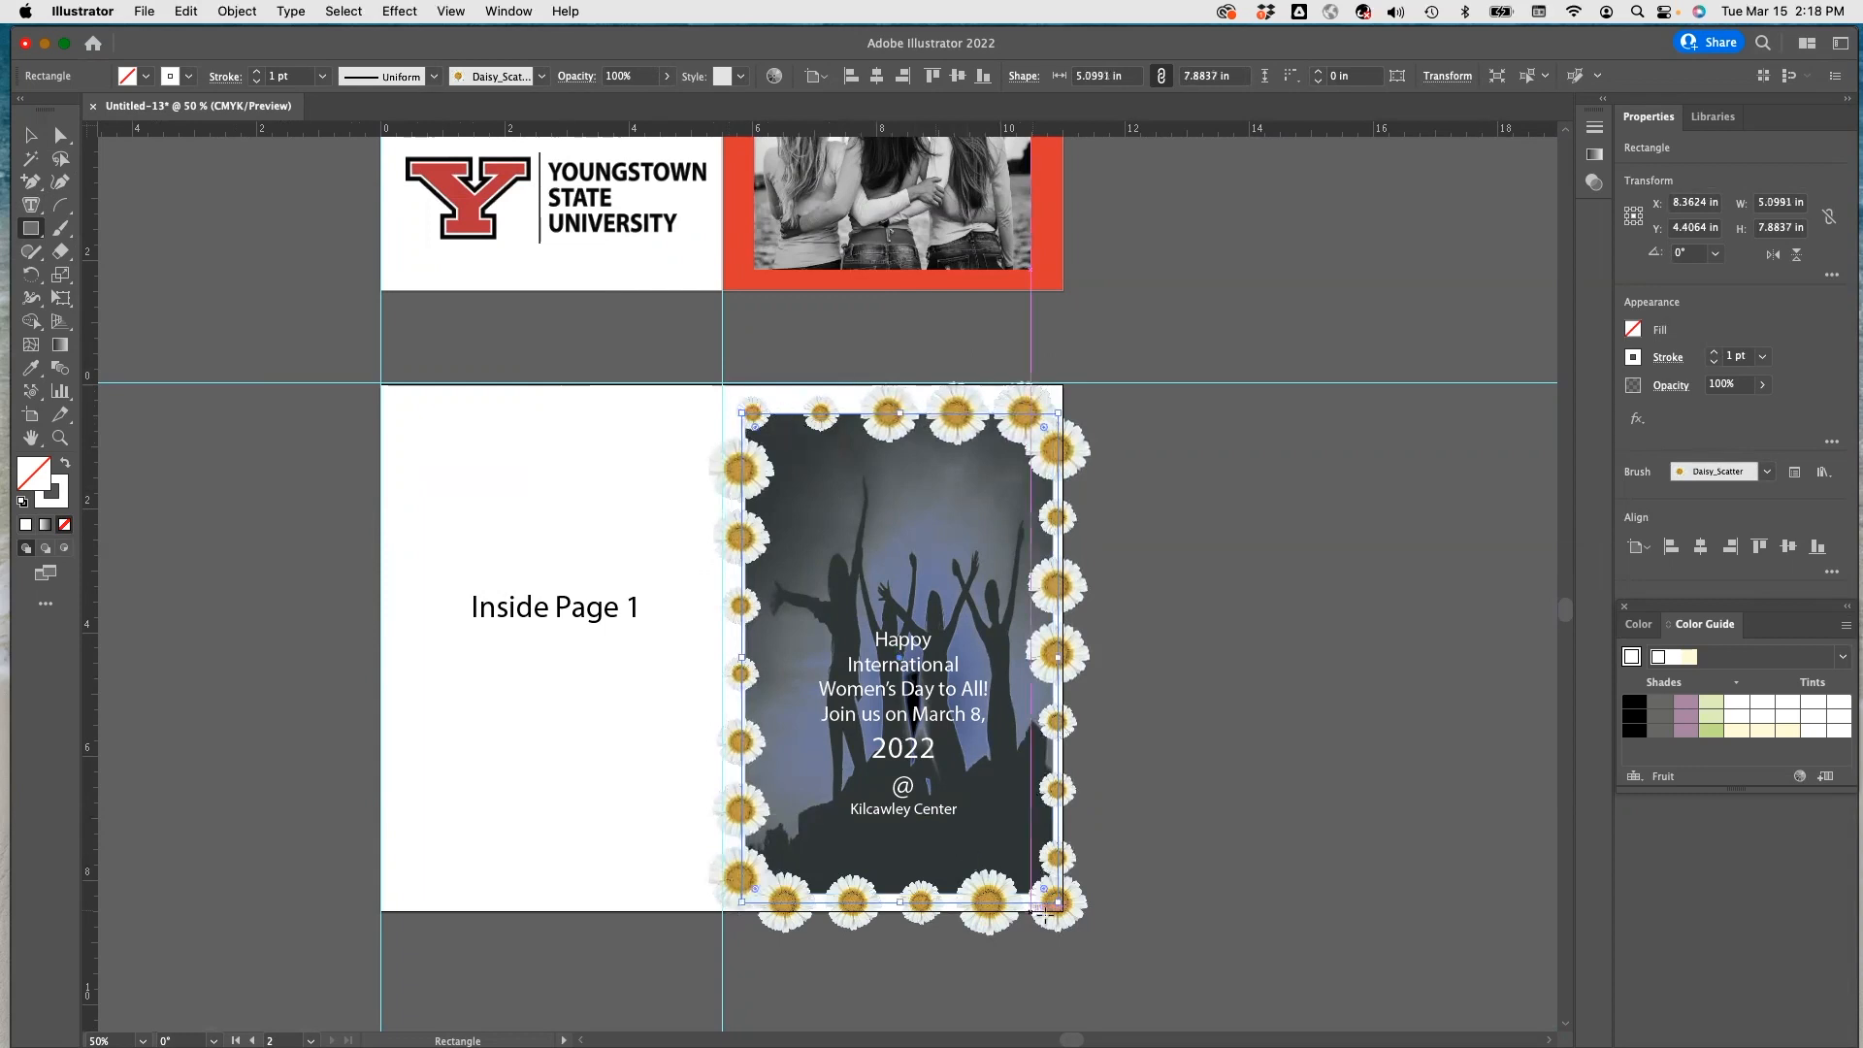
# Shrink the daisy border rectangle to about 4.46 by 7.37 in so it sits over the silhouette photo's edges.
pyautogui.moveTo(1057, 901); pyautogui.dragTo(1032, 878)
pyautogui.moveTo(743, 416); pyautogui.dragTo(753, 418)
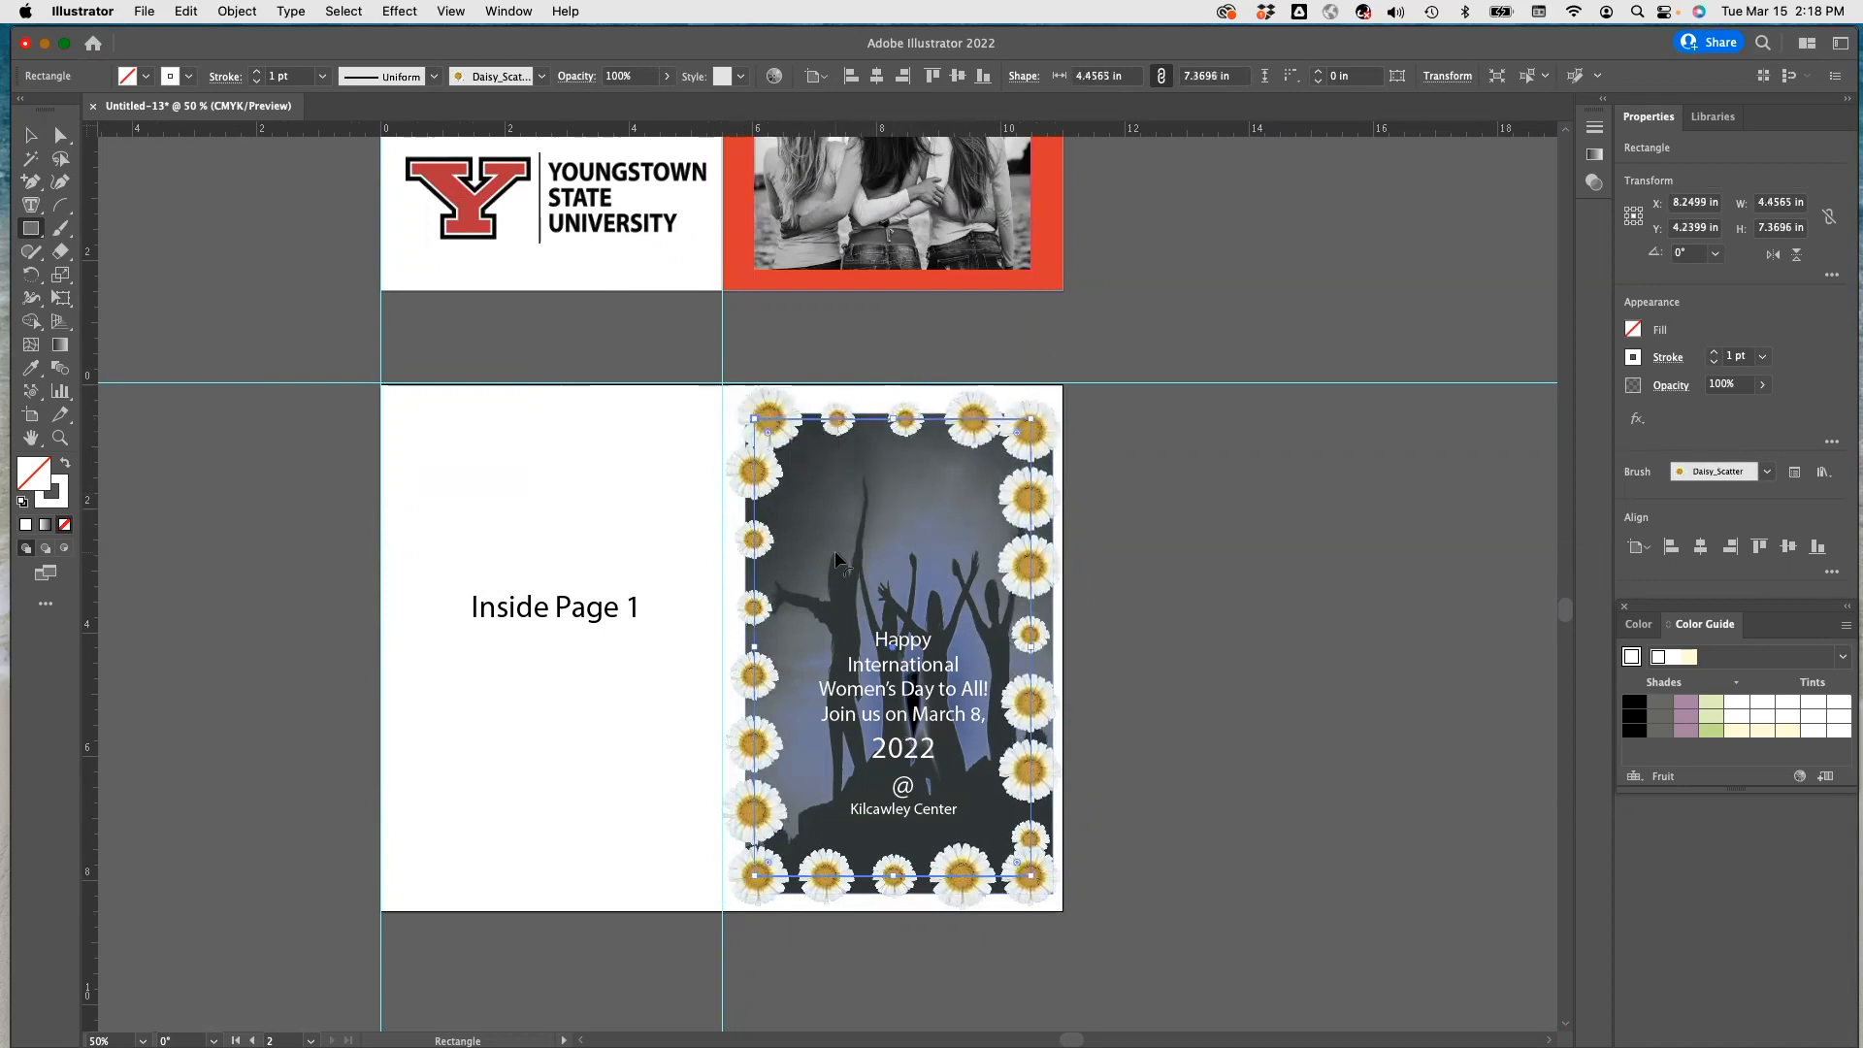
pyautogui.click(878, 512)
pyautogui.write('5.334')
pyautogui.click(1017, 566)
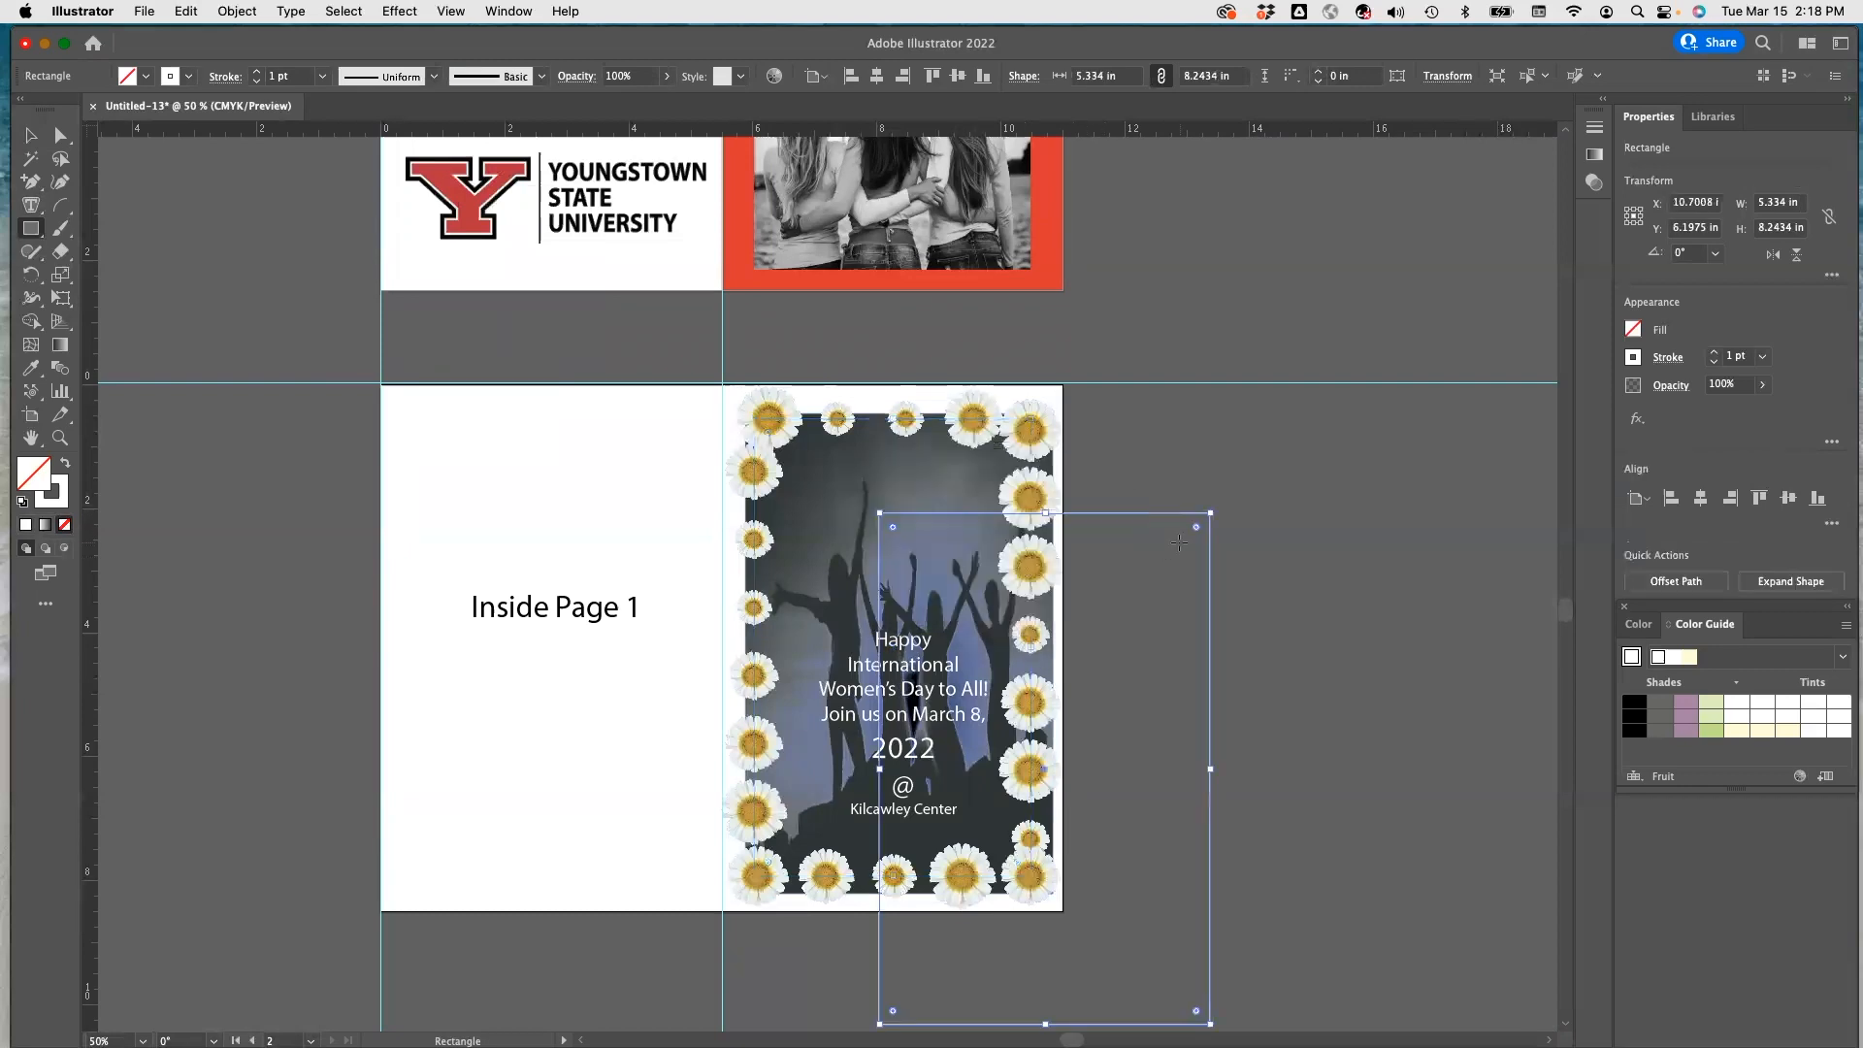
pyautogui.click(535, 614)
pyautogui.click(922, 577)
pyautogui.press('Delete')
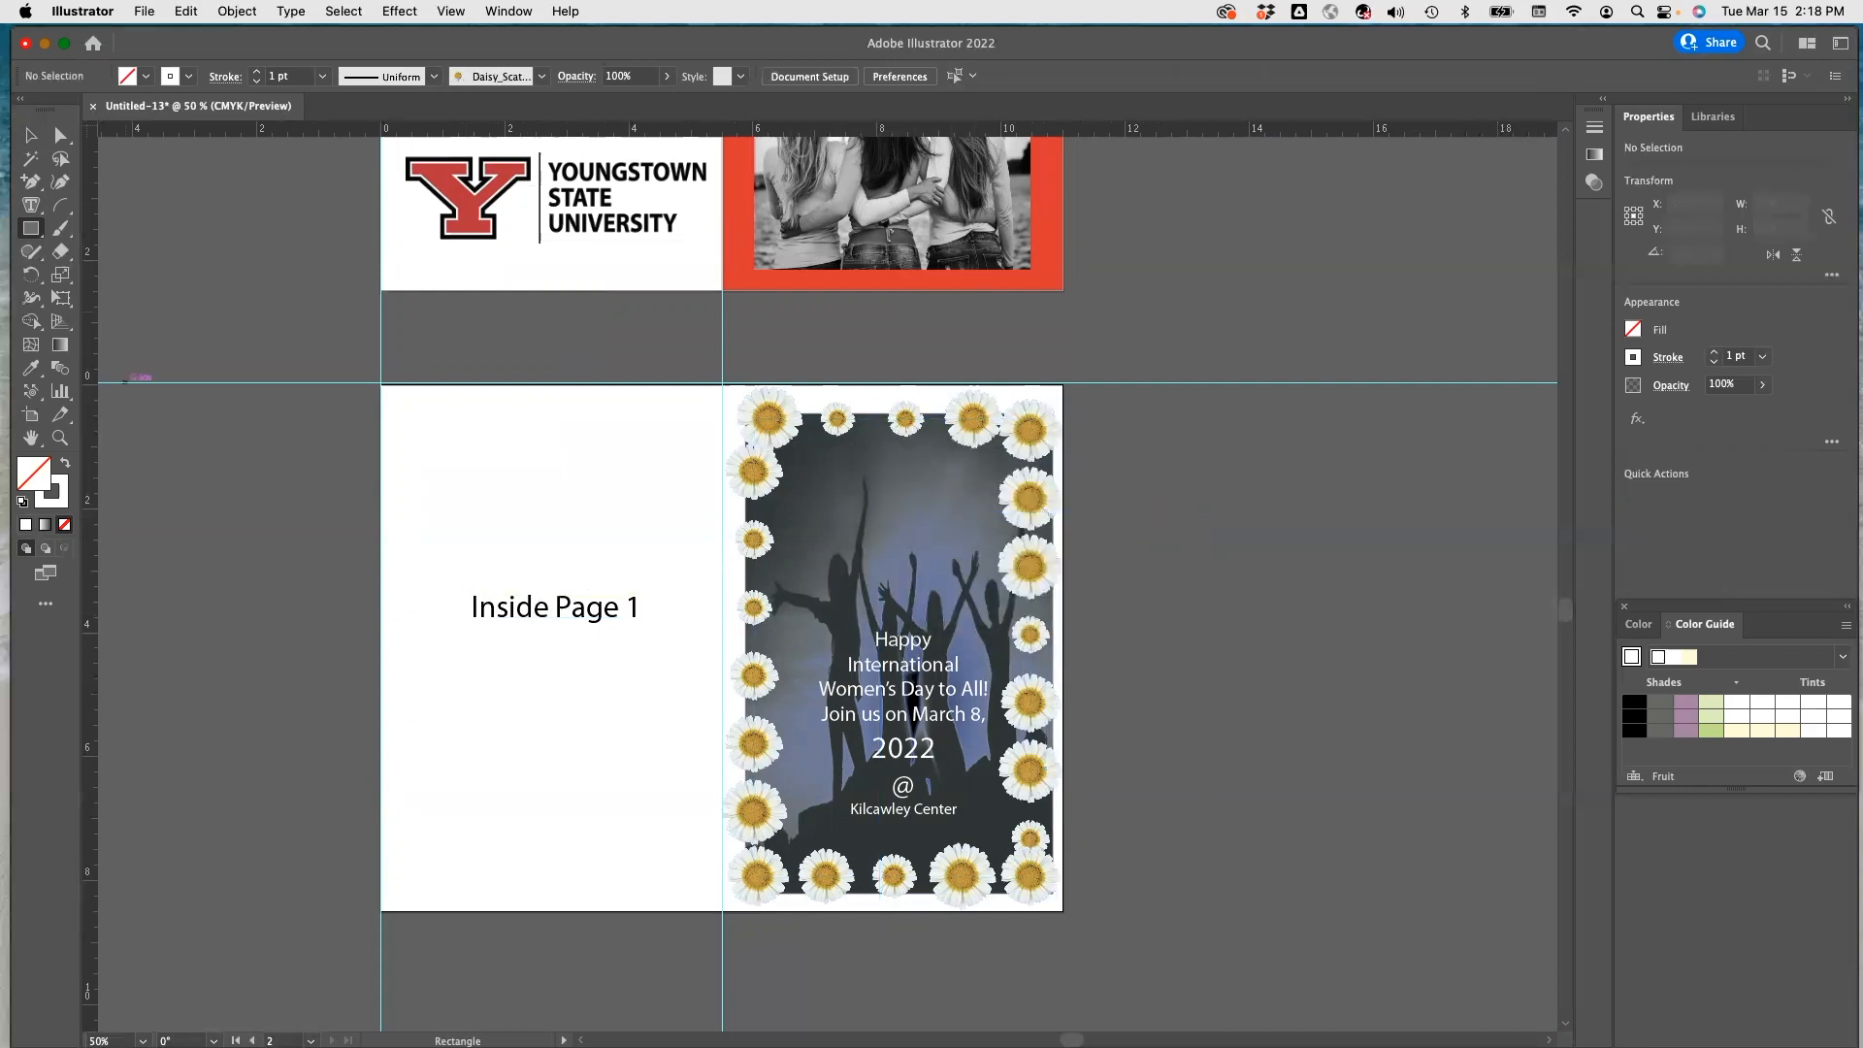
# Delete the "Inside Page 1" placeholder text from the second artboard.
pyautogui.click(32, 130)
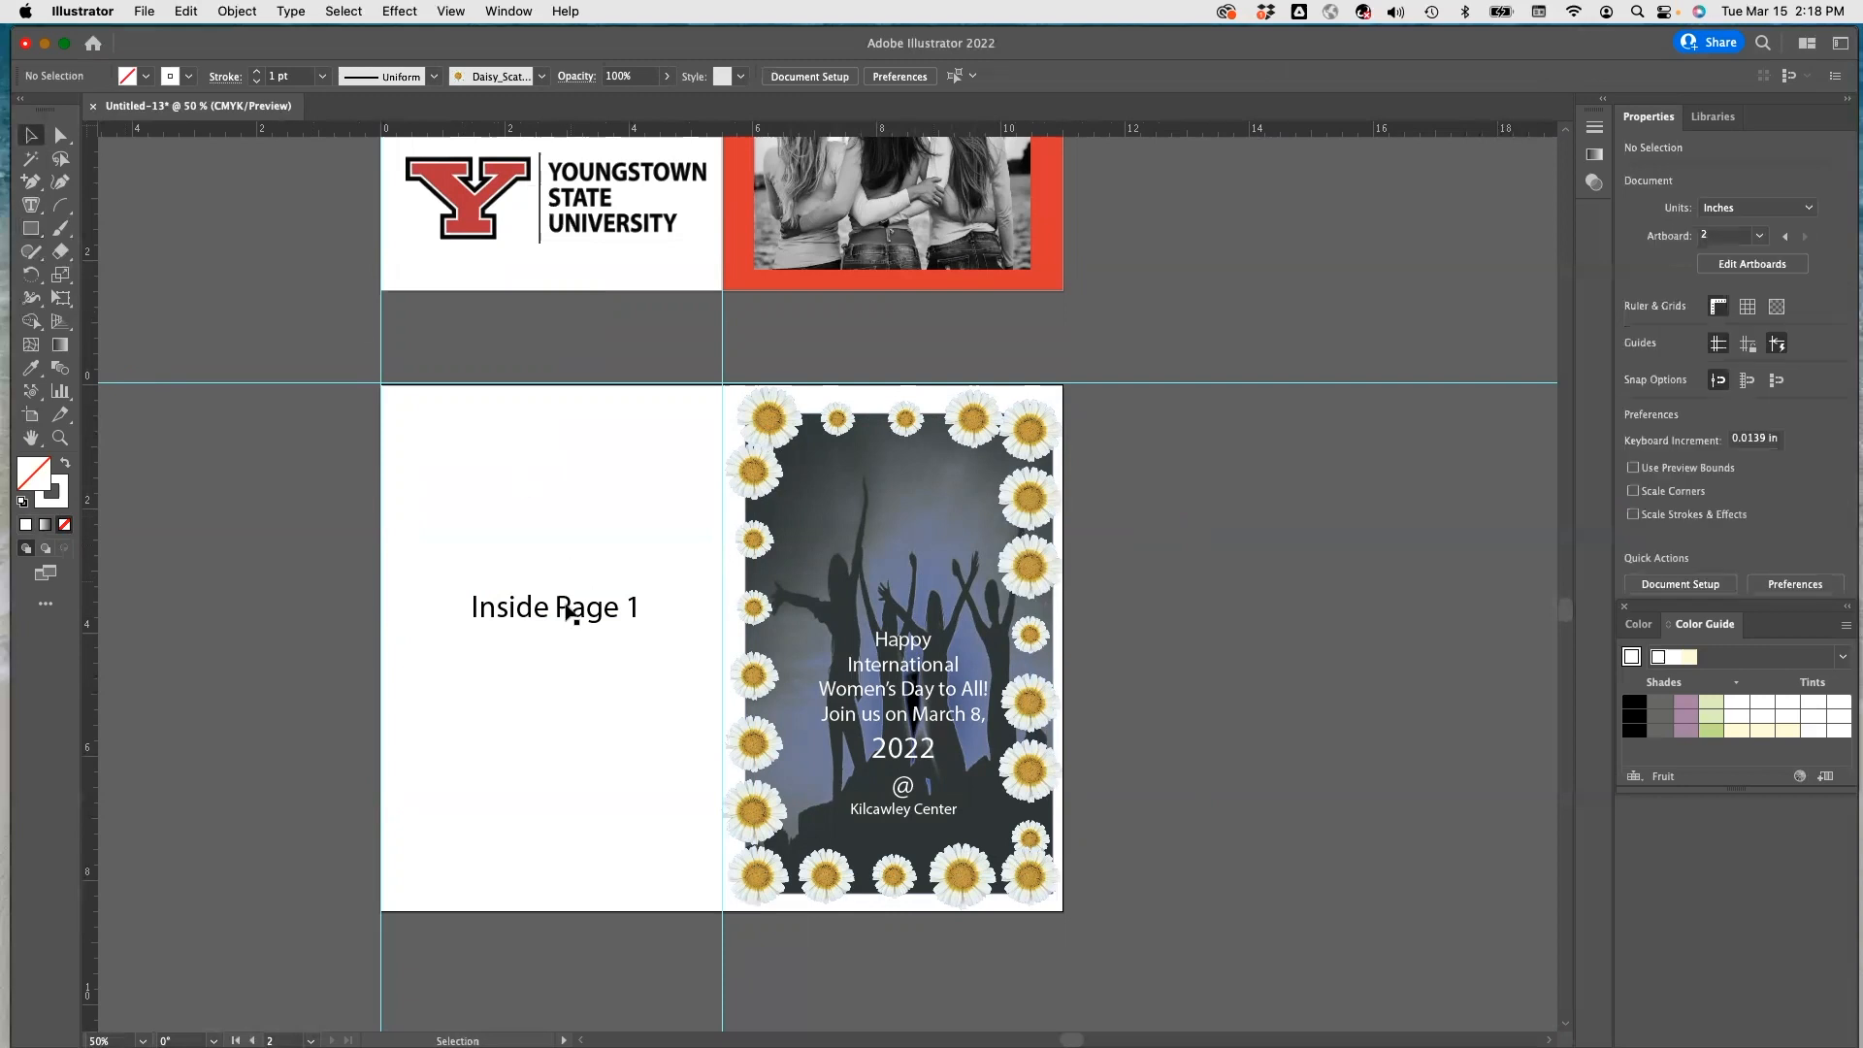
pyautogui.click(635, 613)
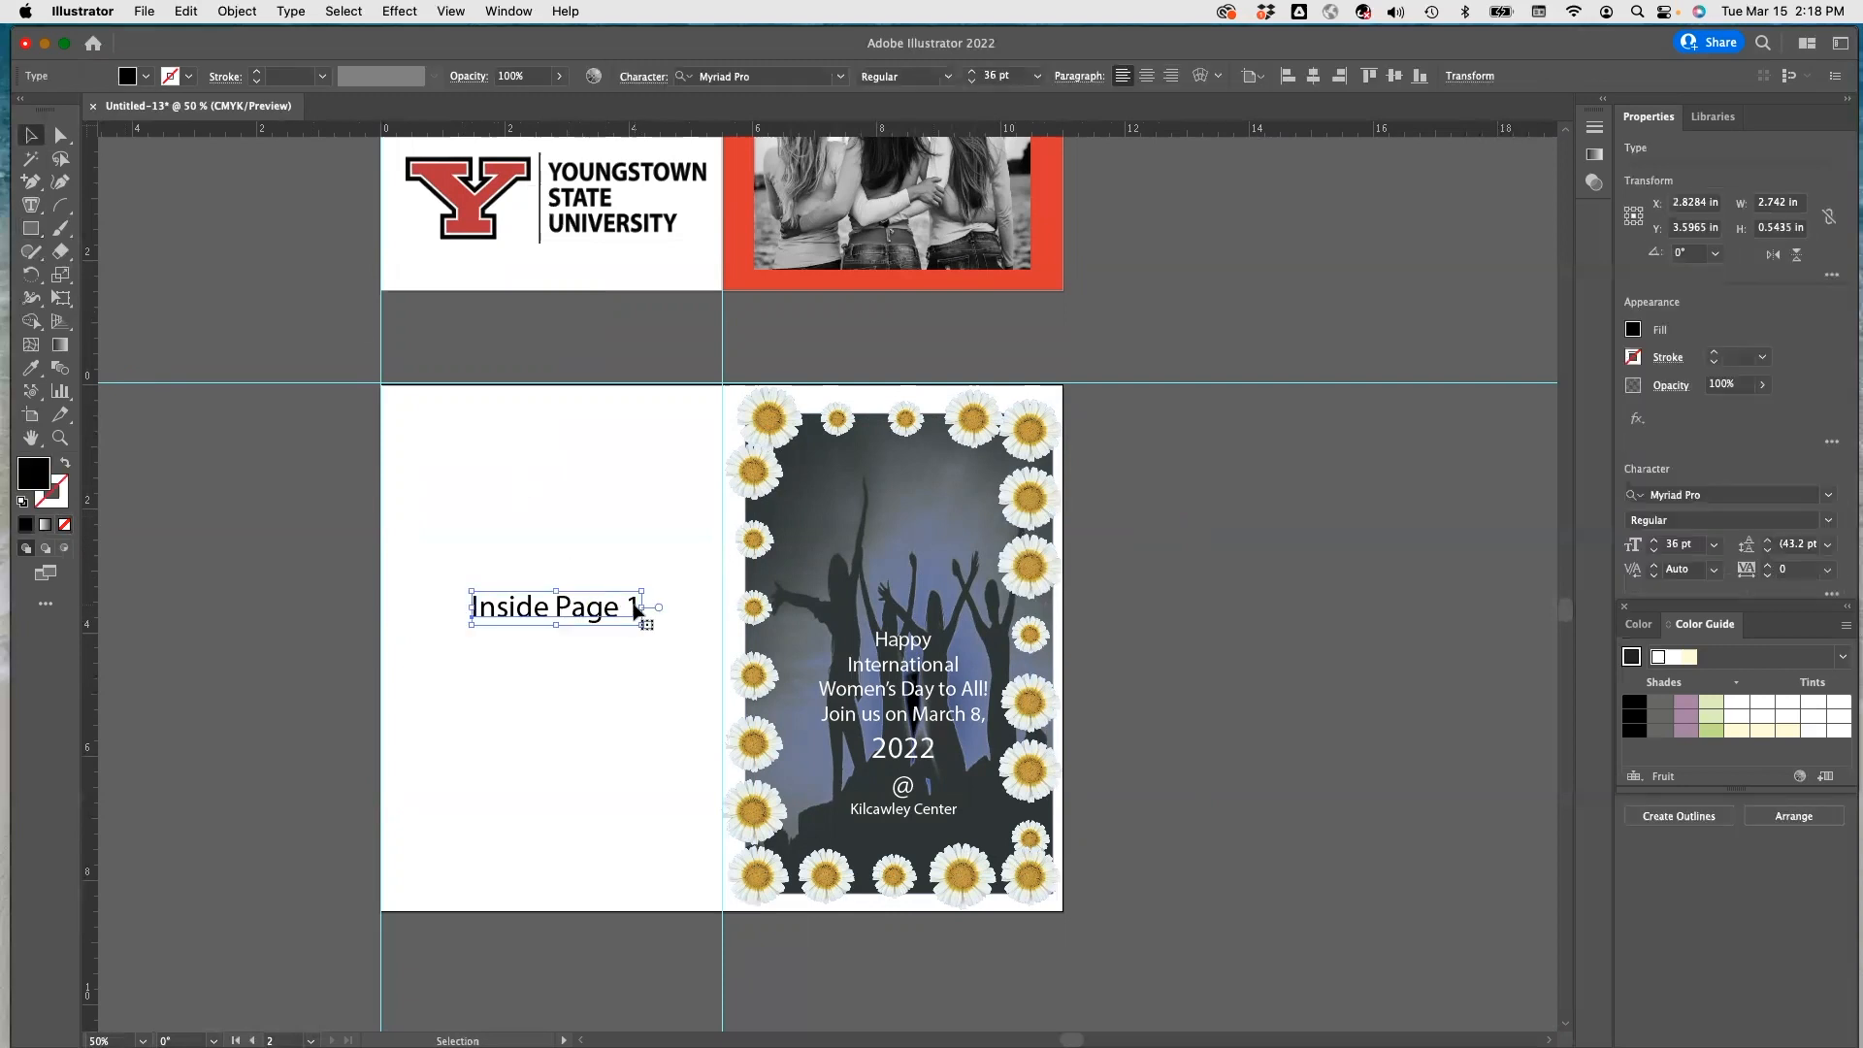
pyautogui.moveTo(639, 607); pyautogui.dragTo(631, 607)
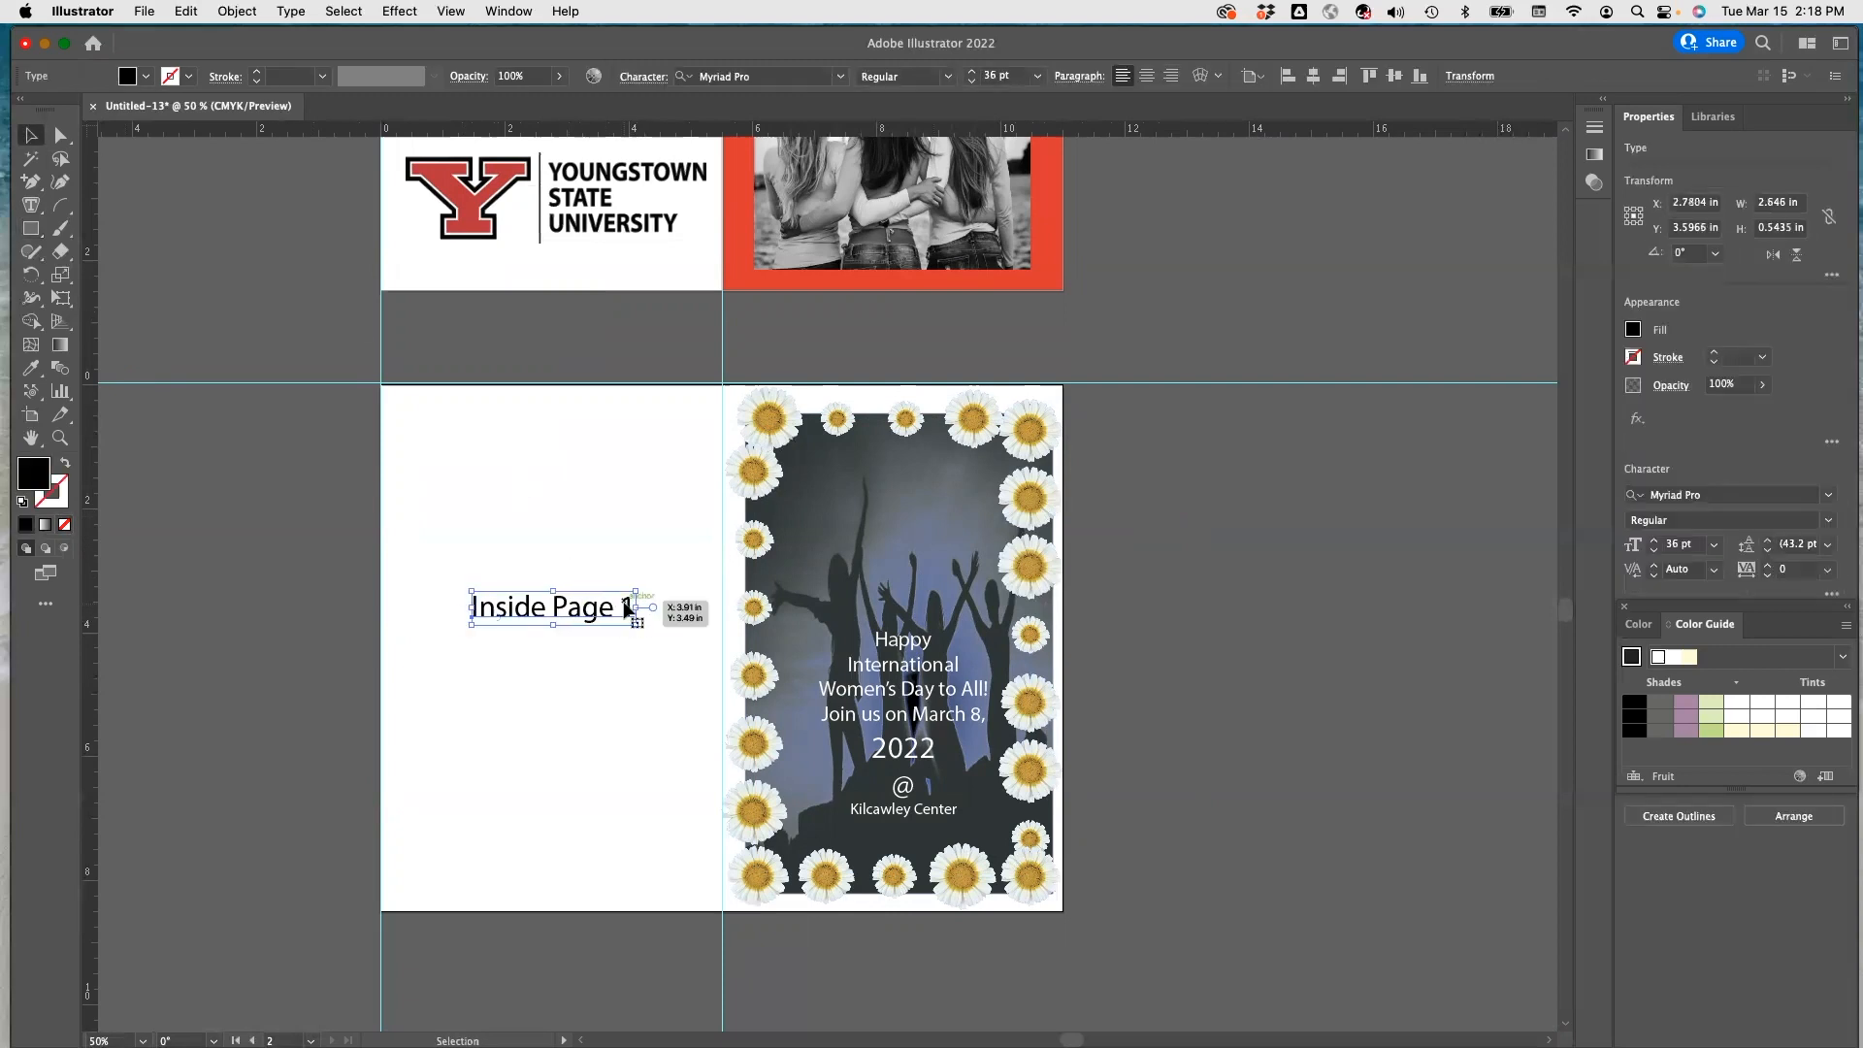
pyautogui.doubleClick(624, 606)
pyautogui.click(530, 601)
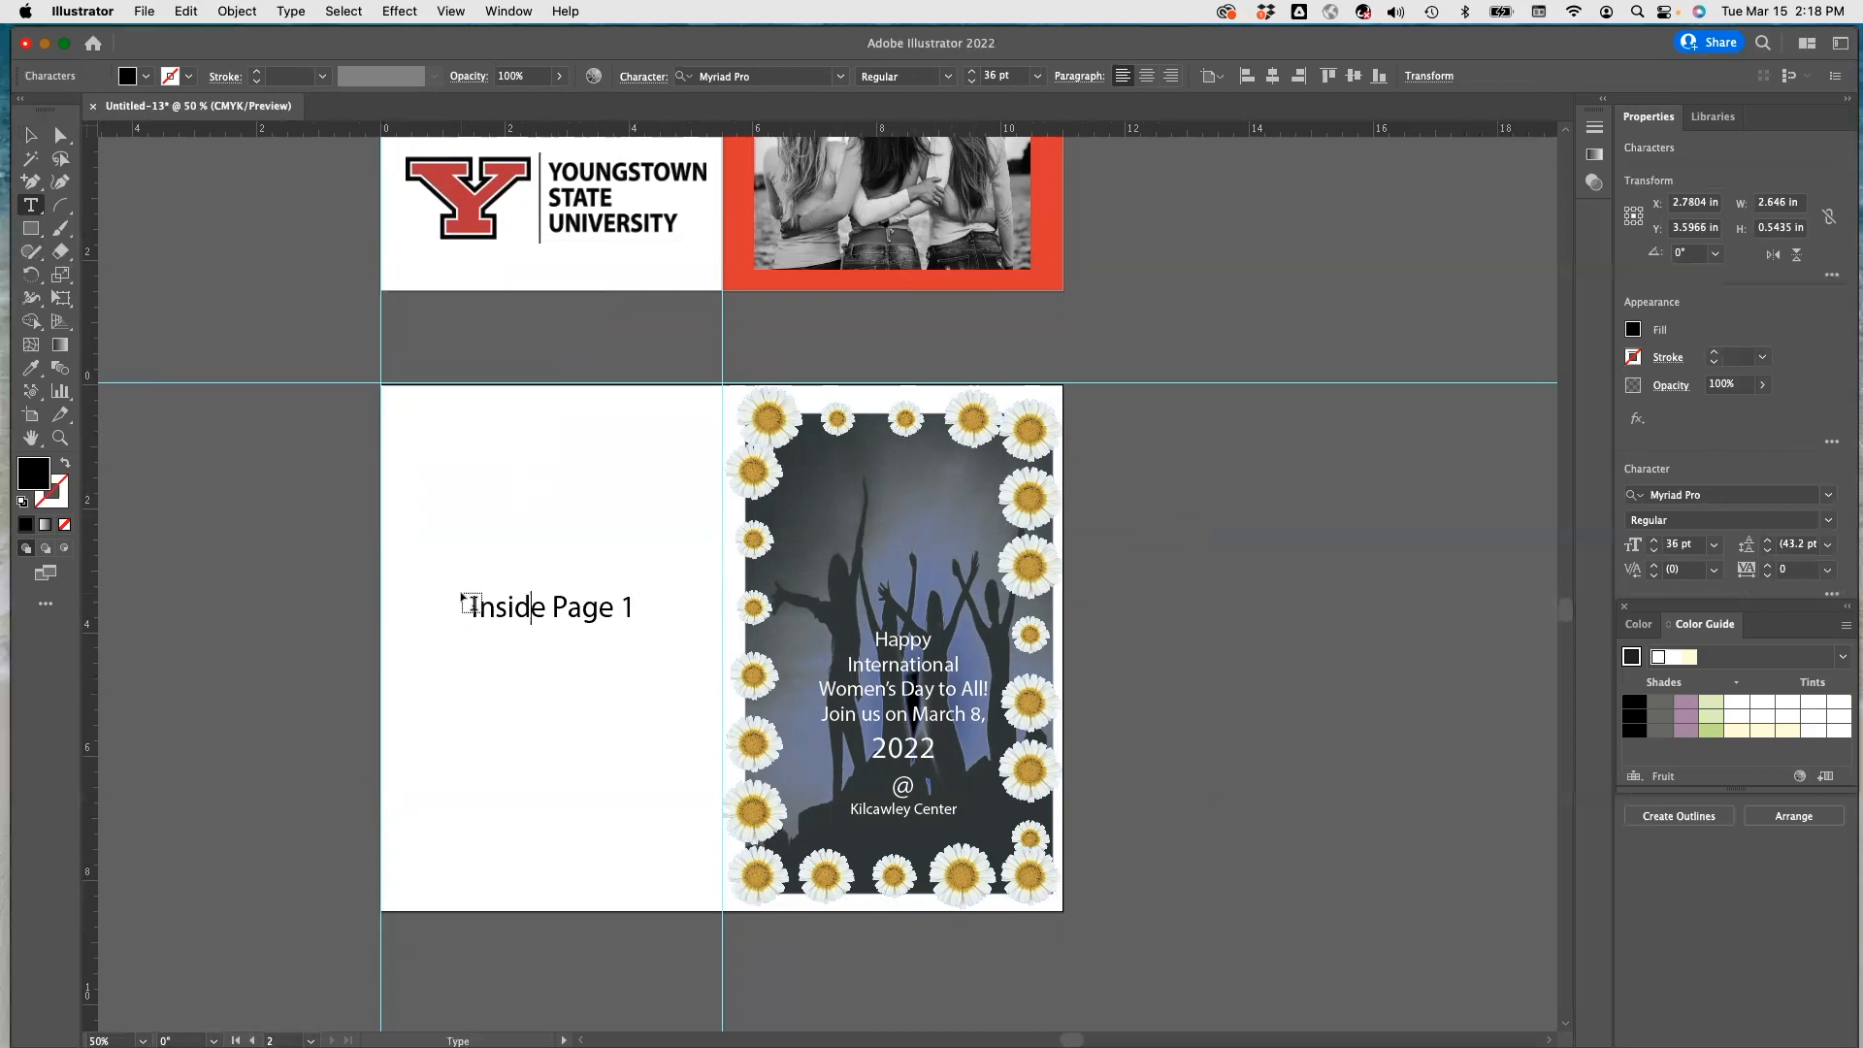
pyautogui.click(493, 639)
pyautogui.click(30, 135)
pyautogui.click(589, 613)
pyautogui.press('Delete')
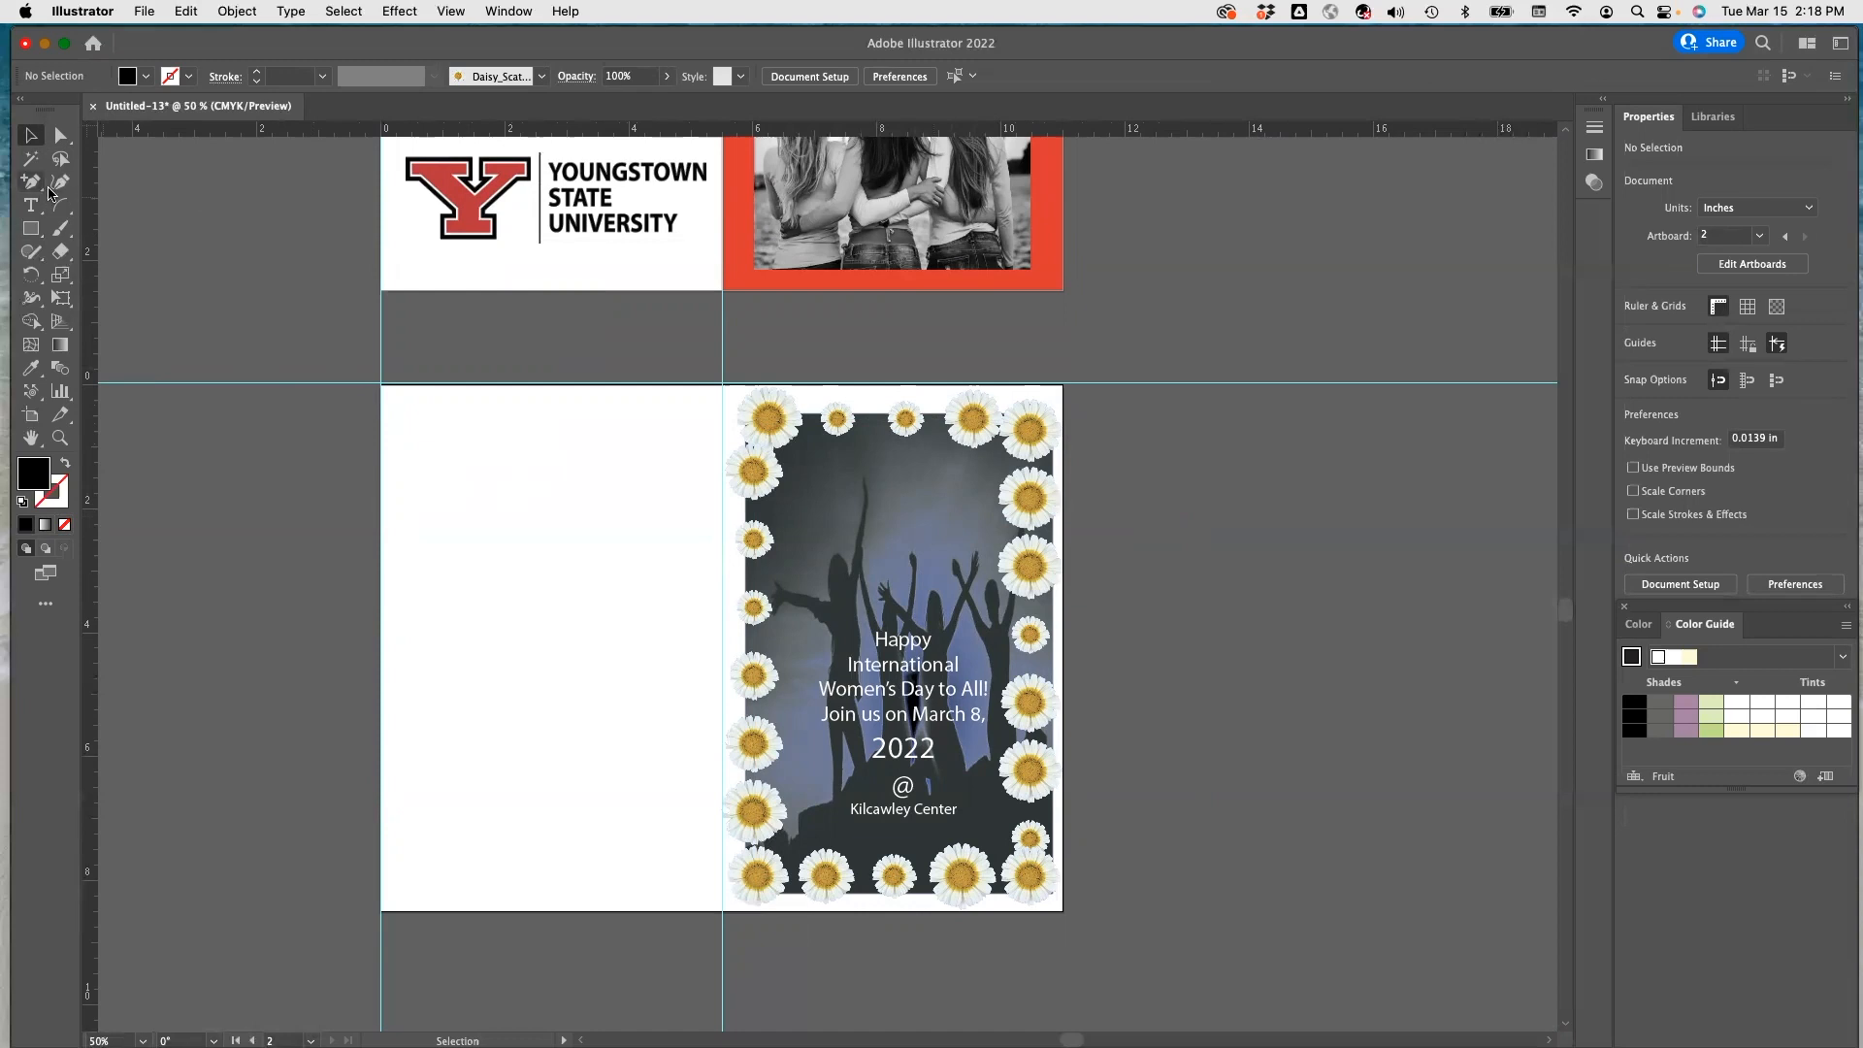
# Draw an open zigzag path with five anchor points on the blank inside page using the Pen tool, and set its fill to None.
pyautogui.moveTo(30, 182); pyautogui.dragTo(107, 188)
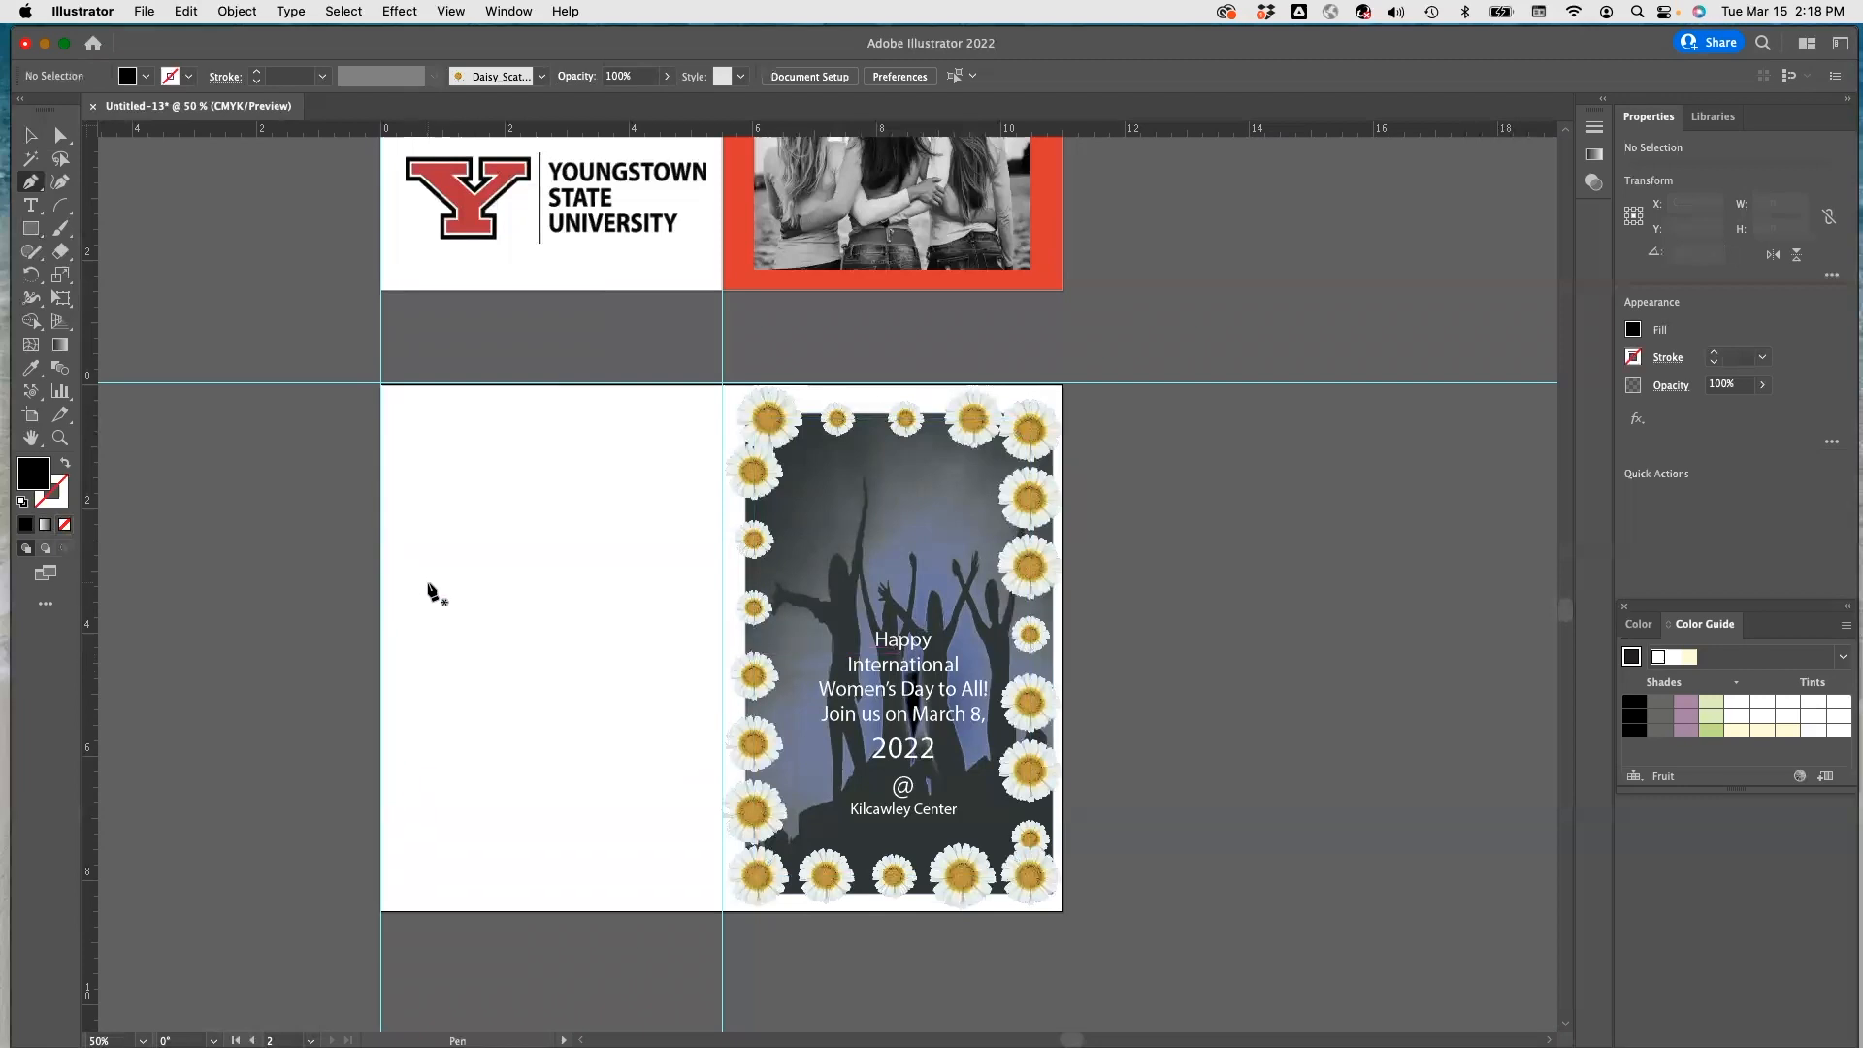
pyautogui.click(406, 790)
pyautogui.click(436, 676)
pyautogui.click(556, 608)
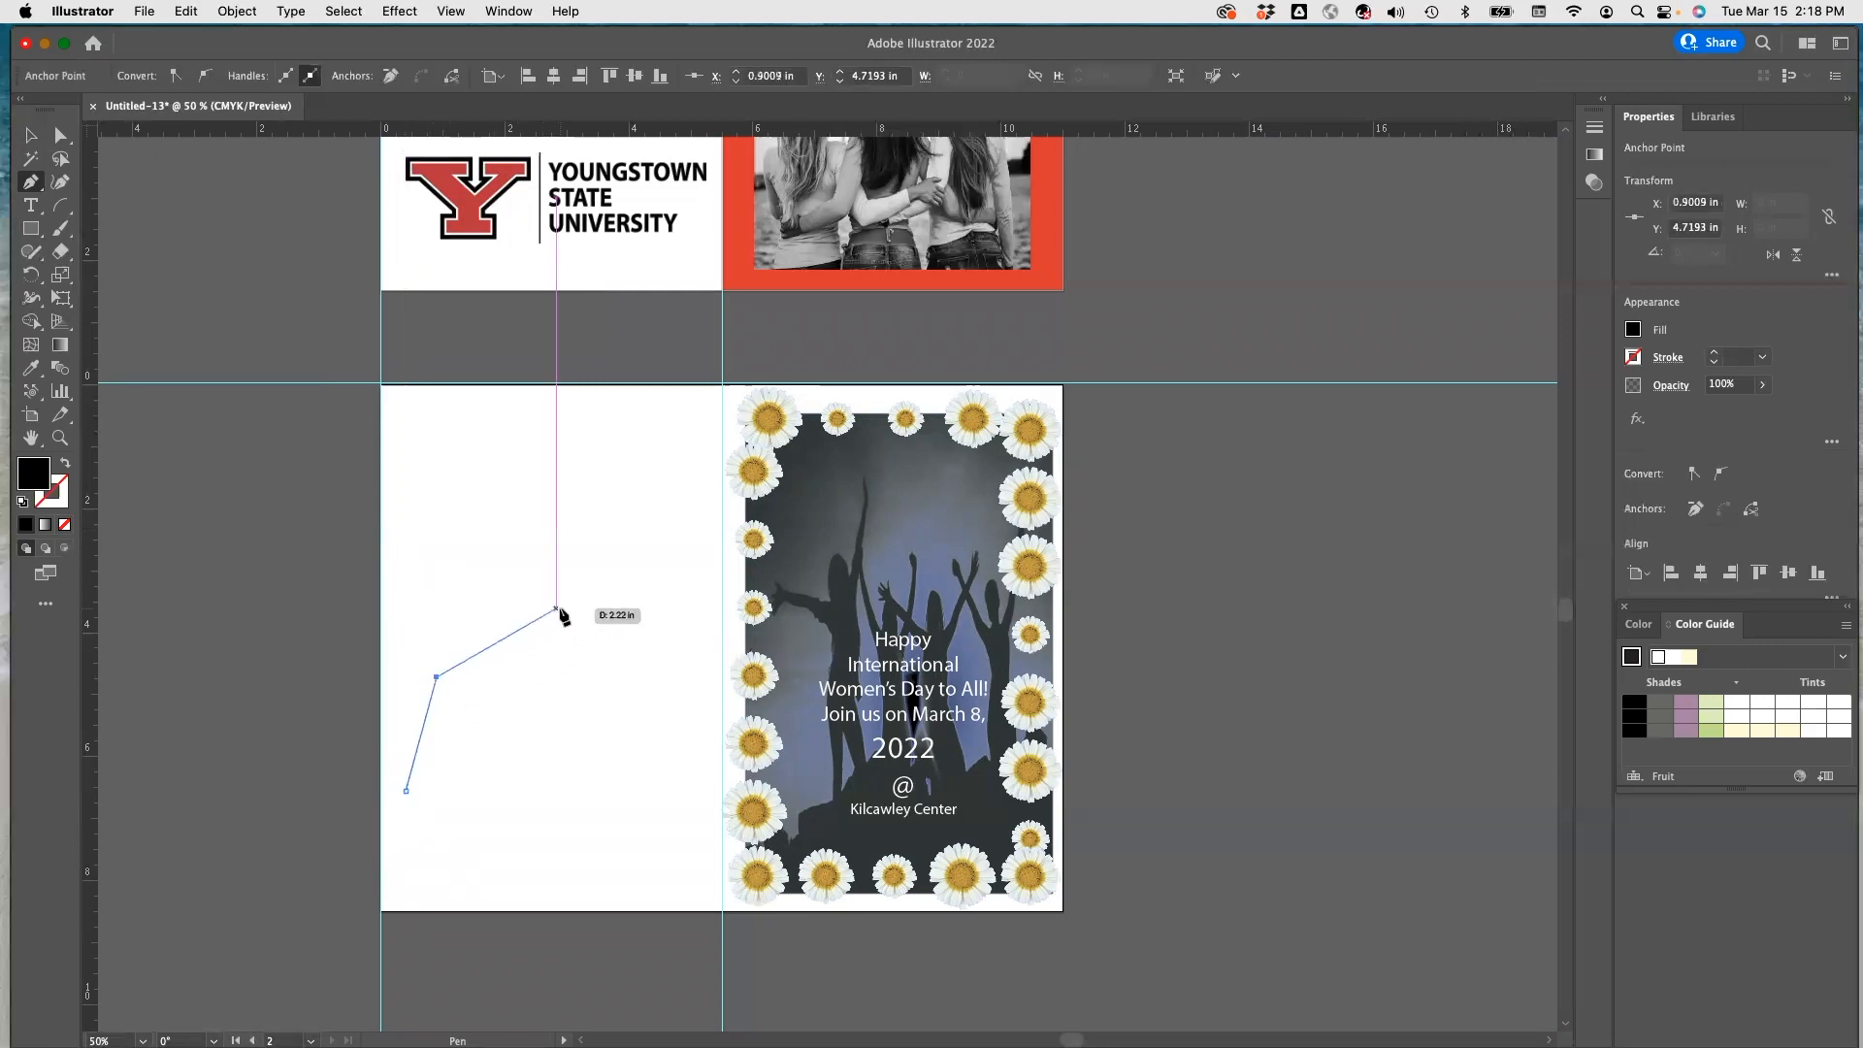
pyautogui.click(586, 456)
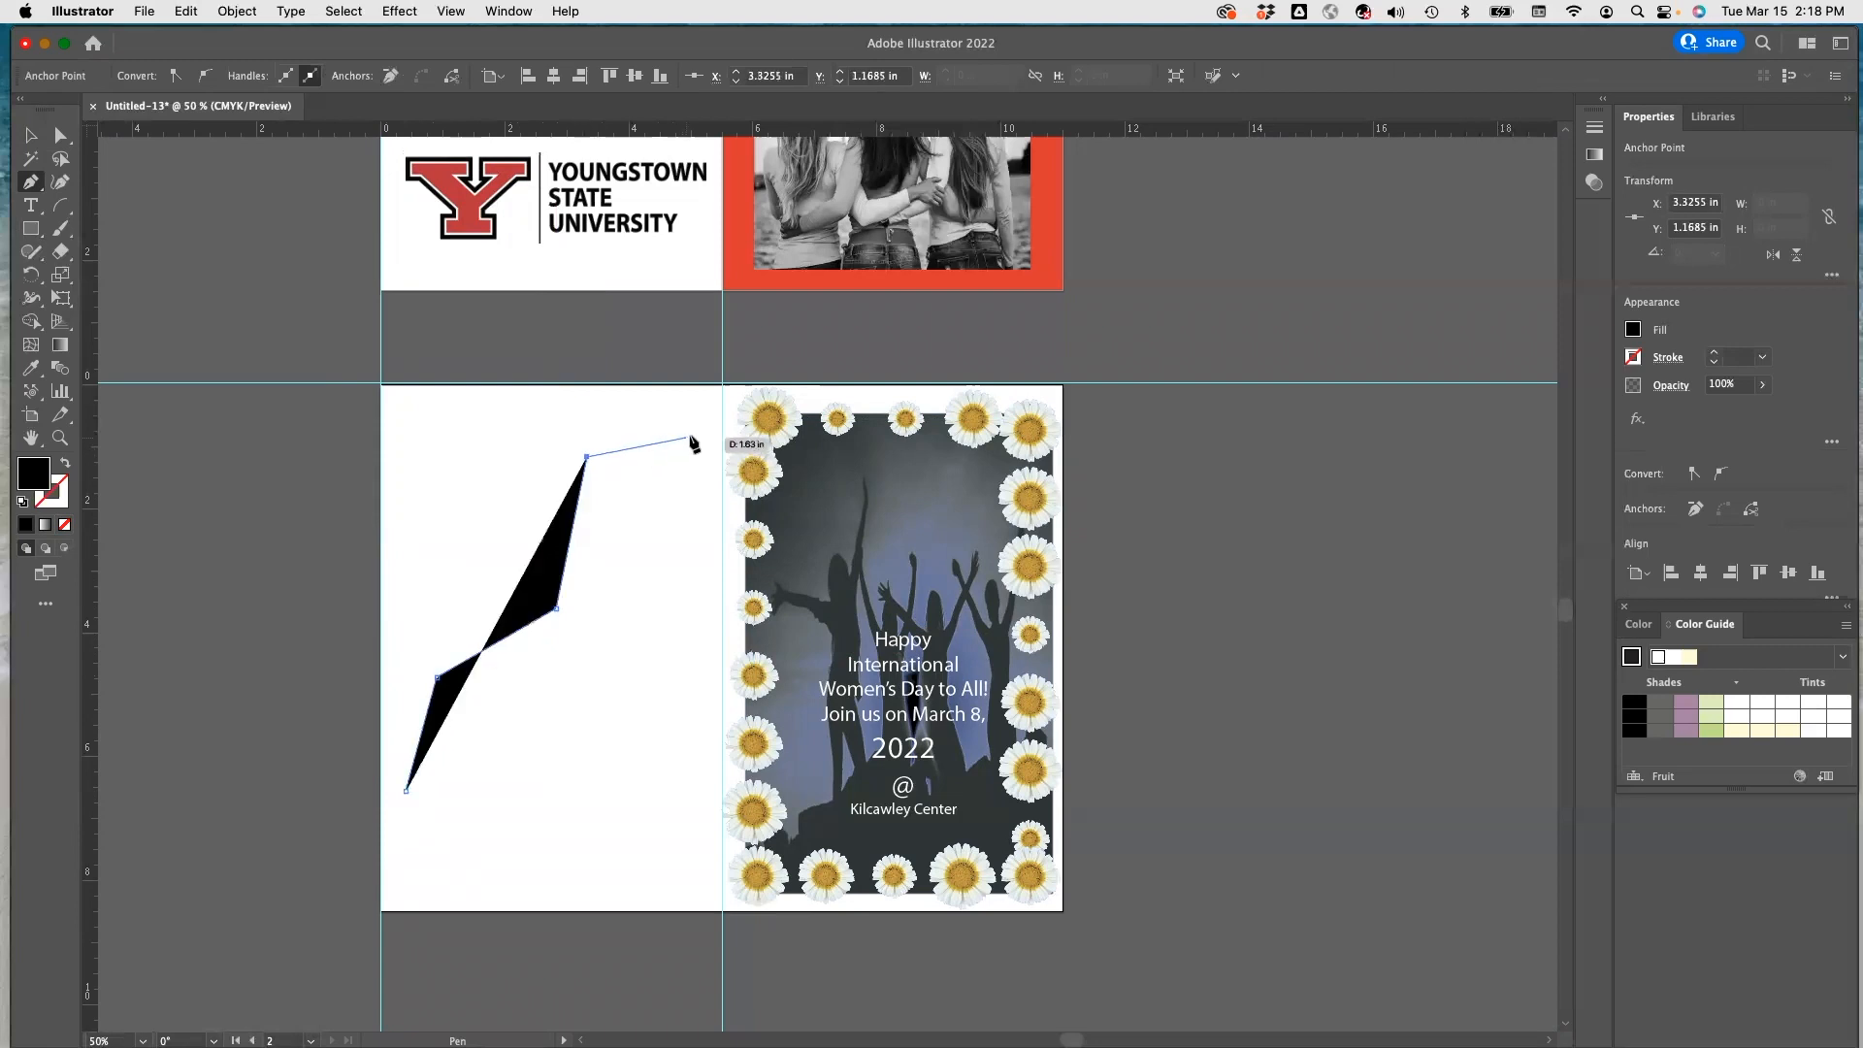
pyautogui.click(648, 632)
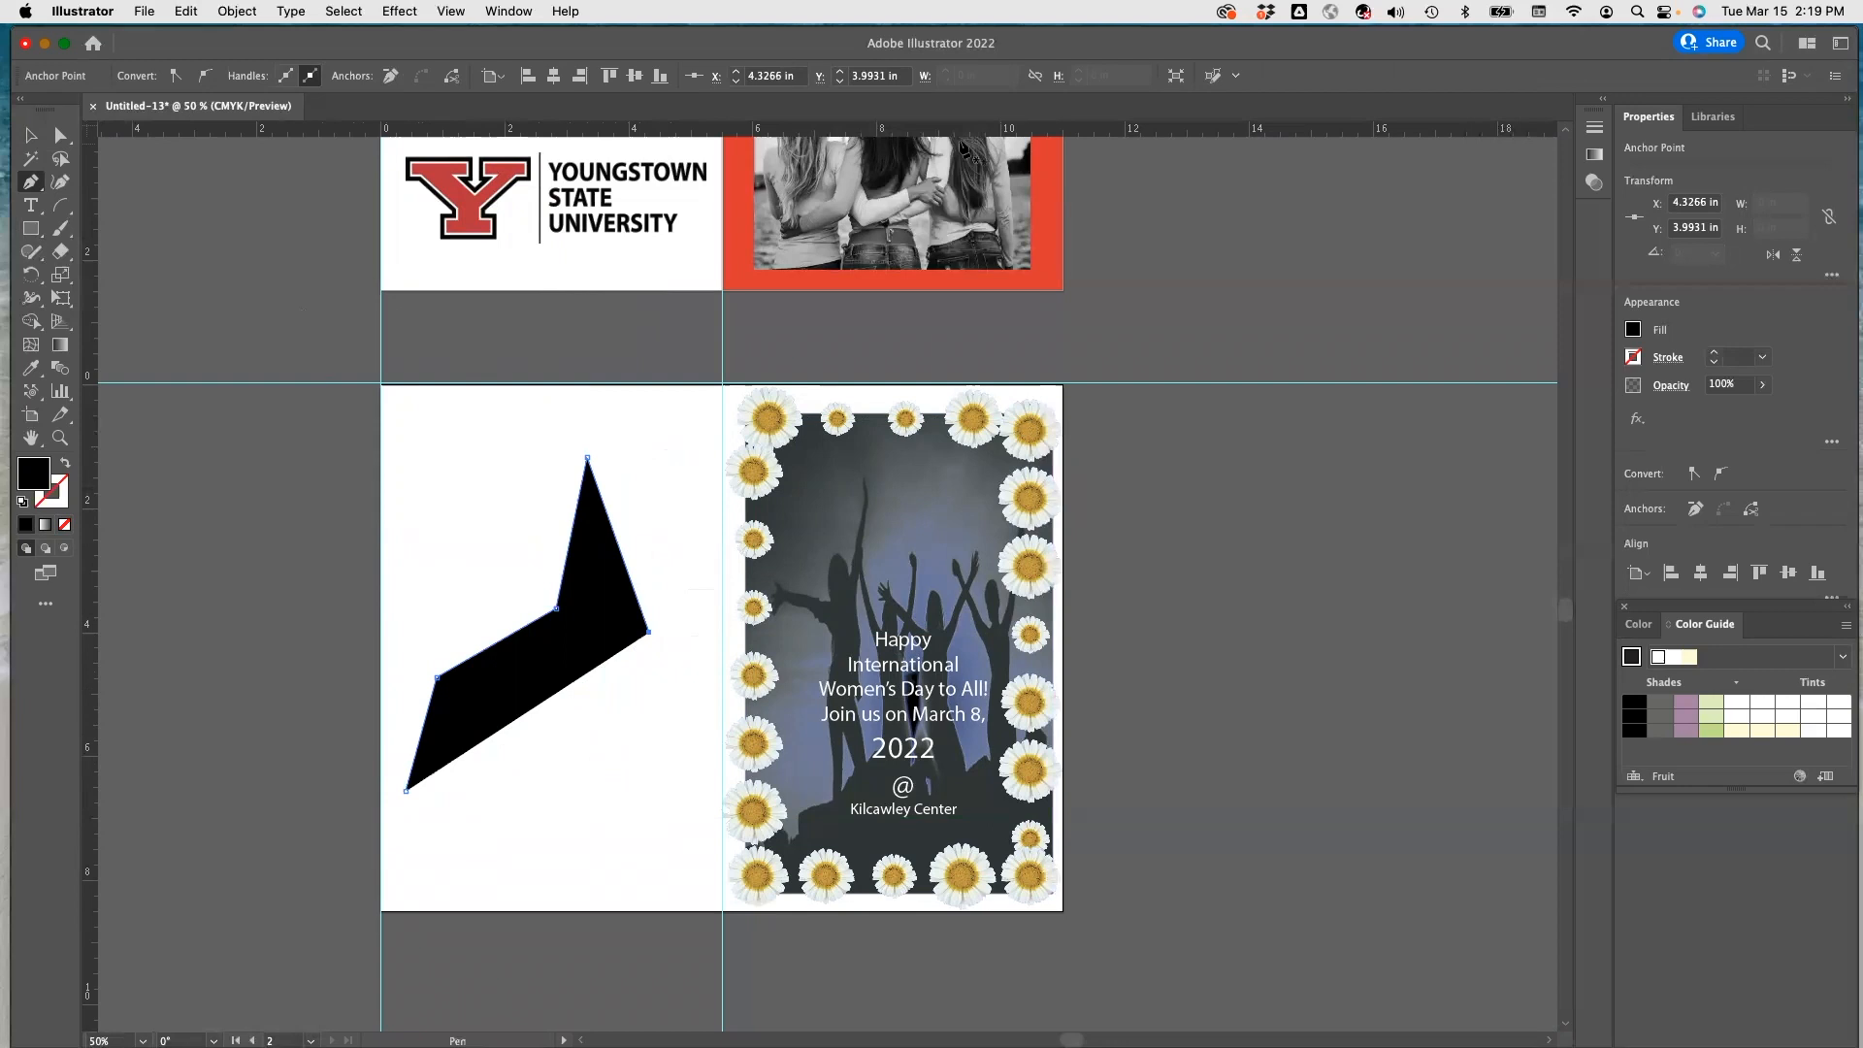
pyautogui.click(1634, 330)
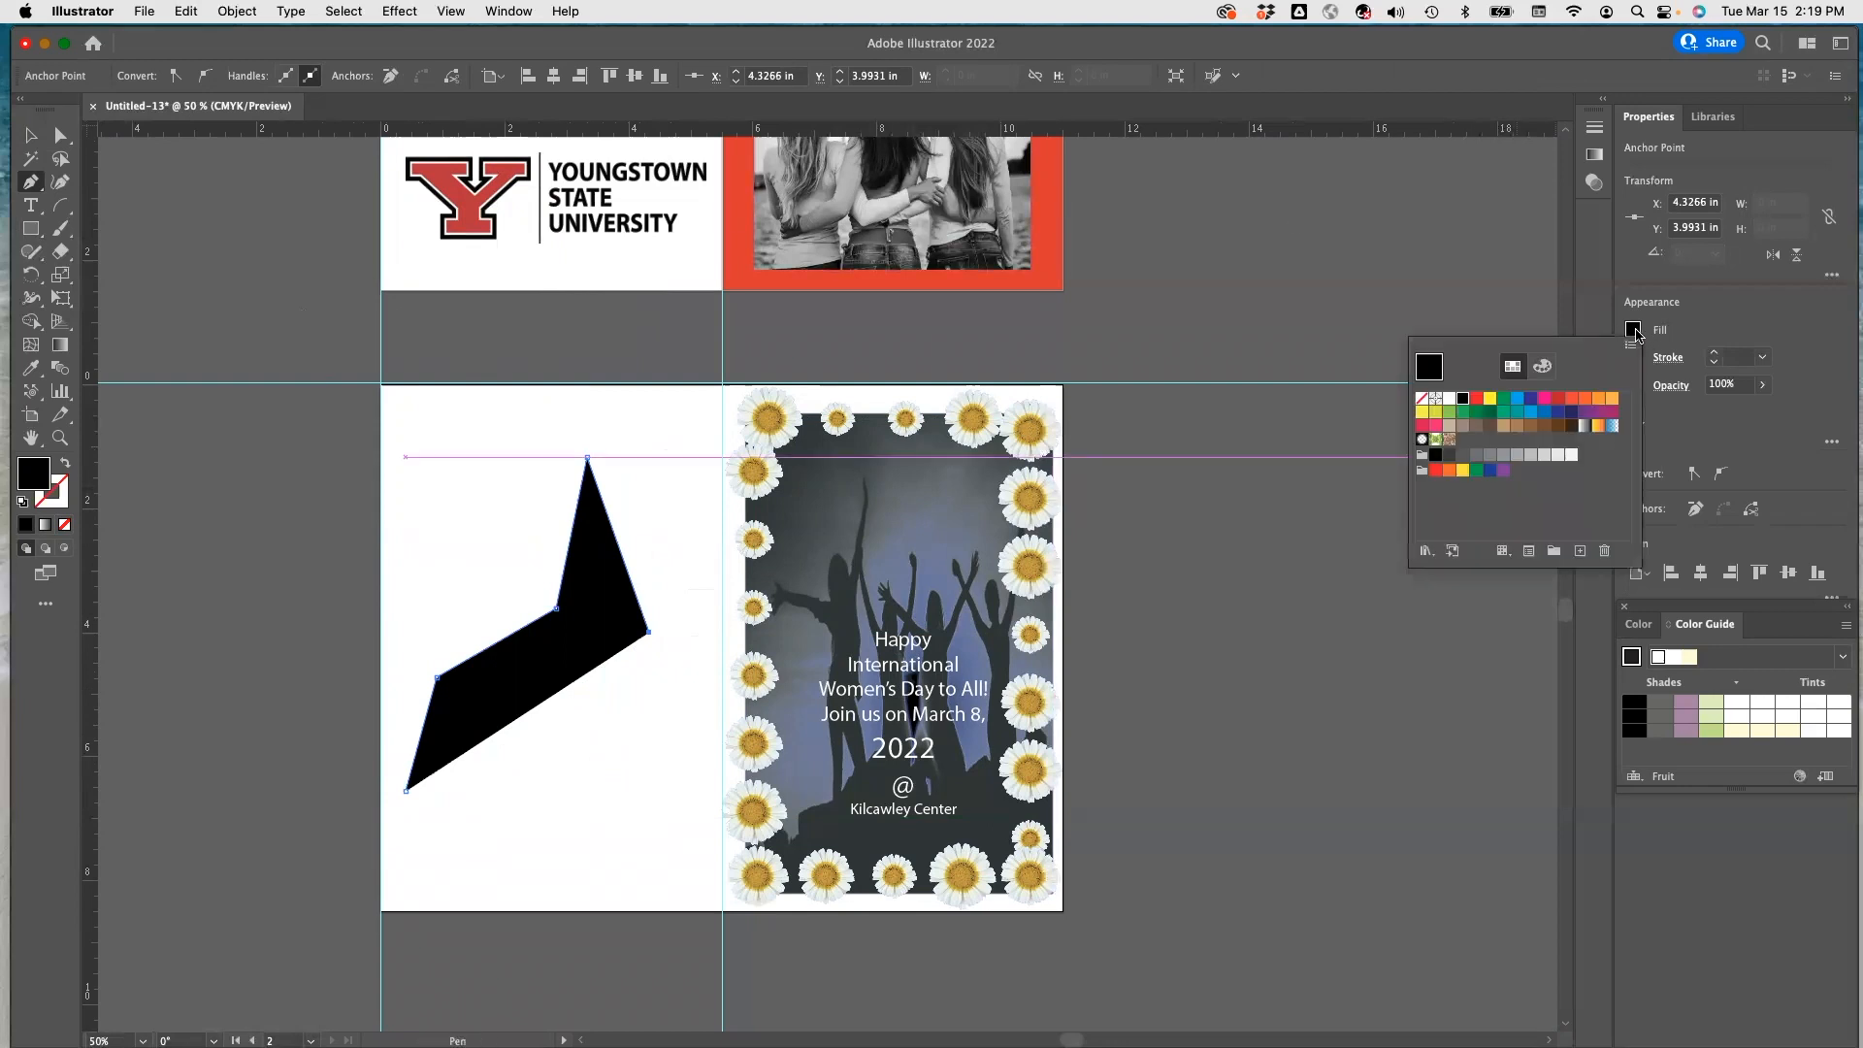
pyautogui.click(1422, 399)
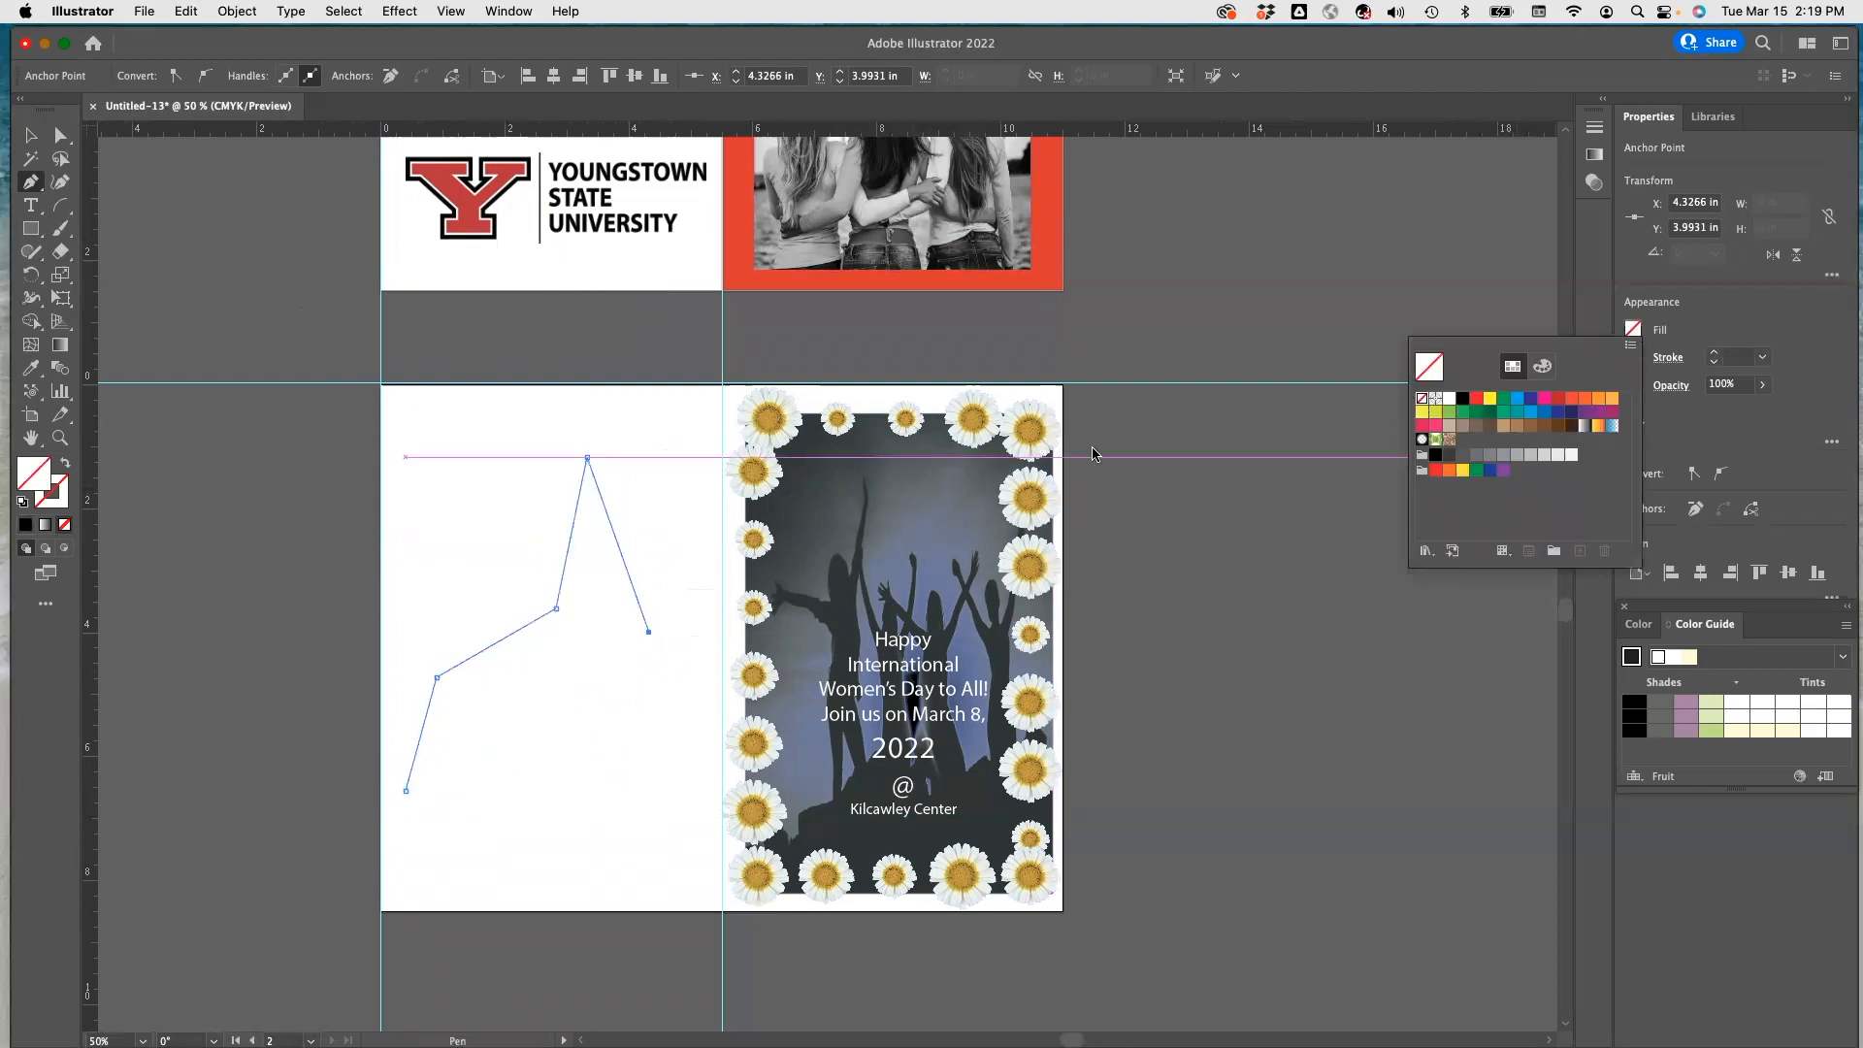
# Add the text "Celebrate with all YSU women on YSU campus!" along the zigzag path with Type on a Path.
pyautogui.click(37, 212)
pyautogui.moveTo(45, 212); pyautogui.dragTo(214, 251)
pyautogui.click(405, 789)
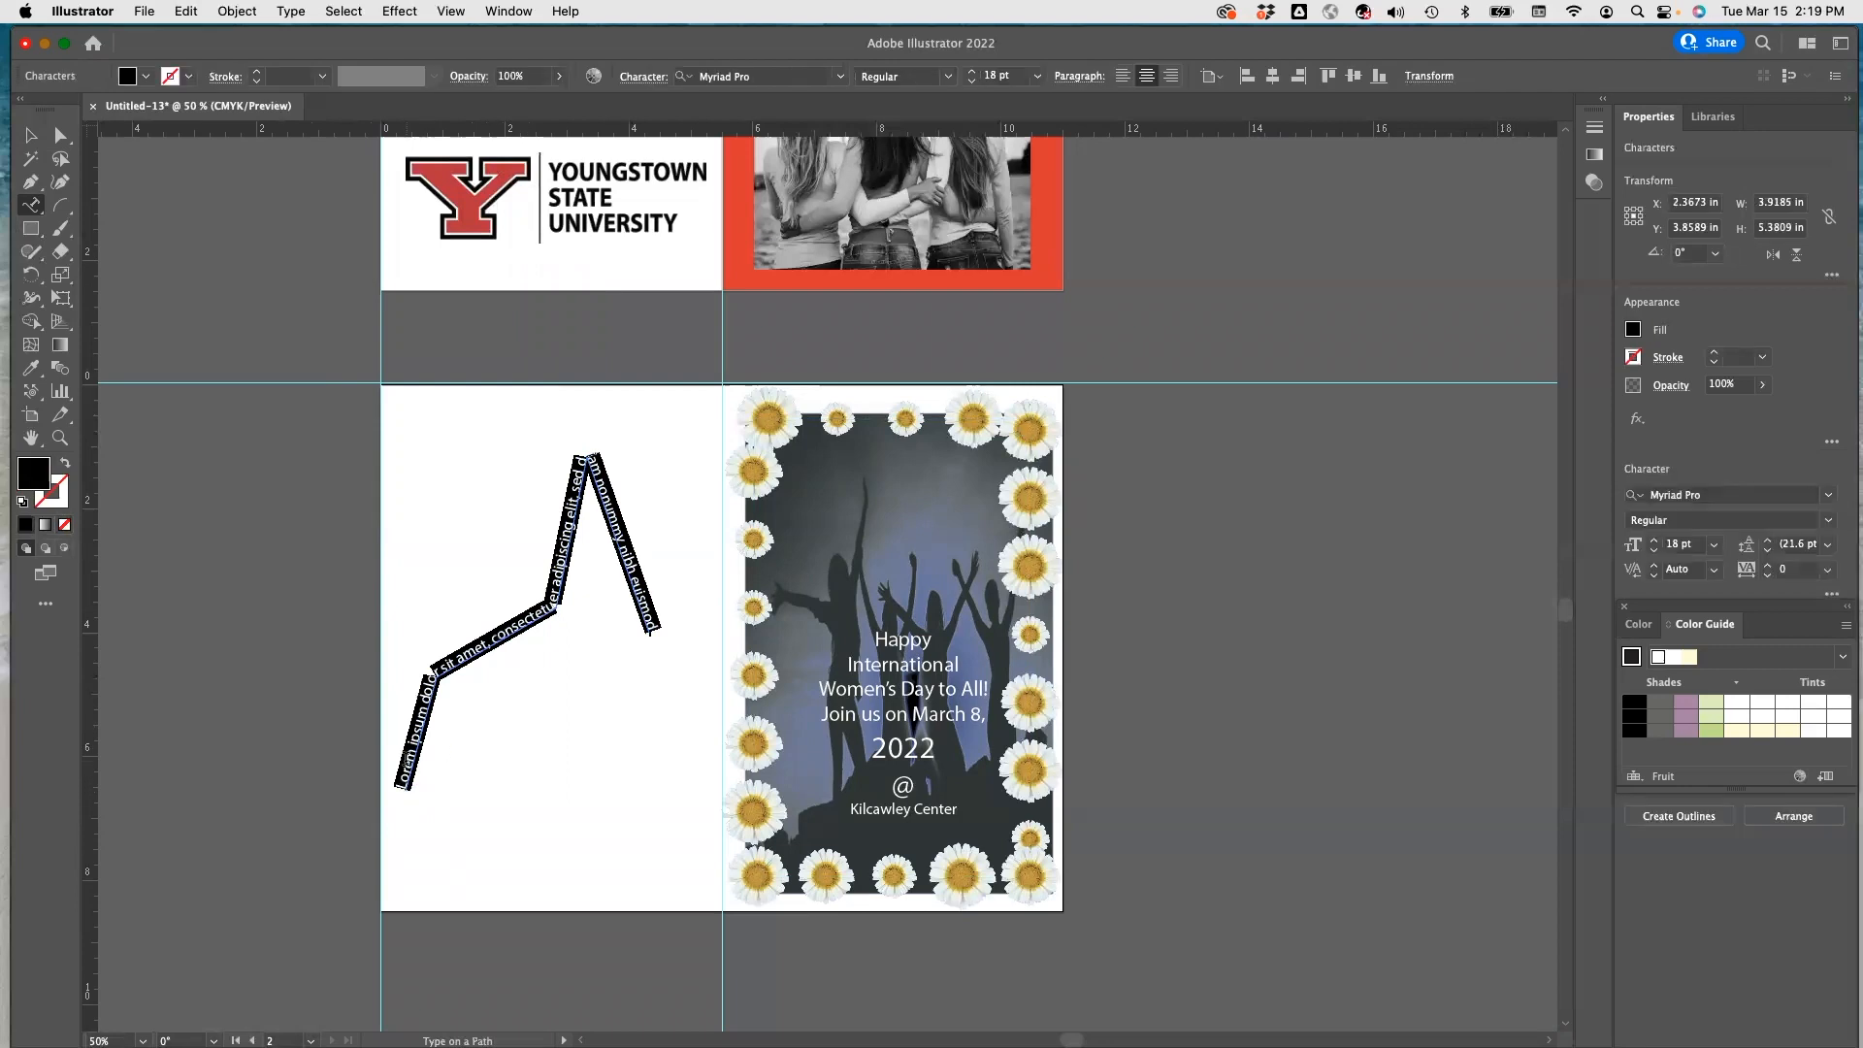
pyautogui.write('Celebr')
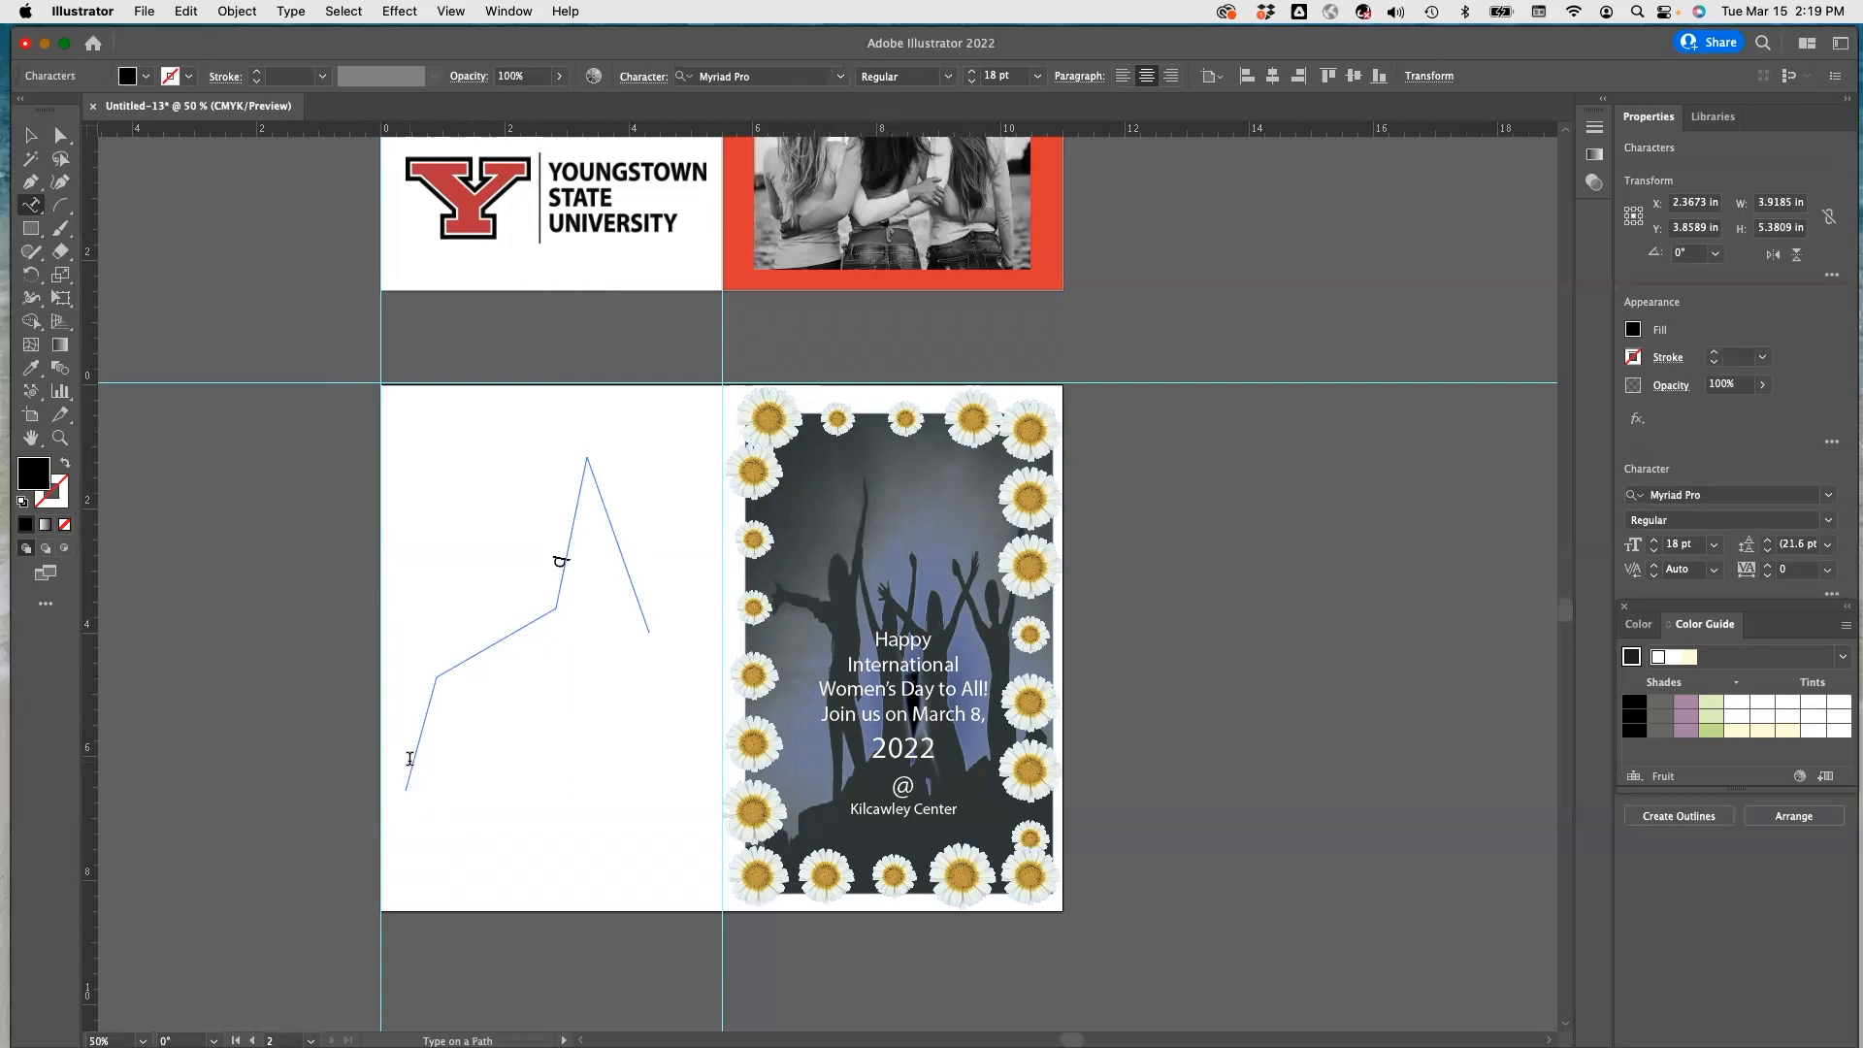
pyautogui.write('ate with all YSU women on')
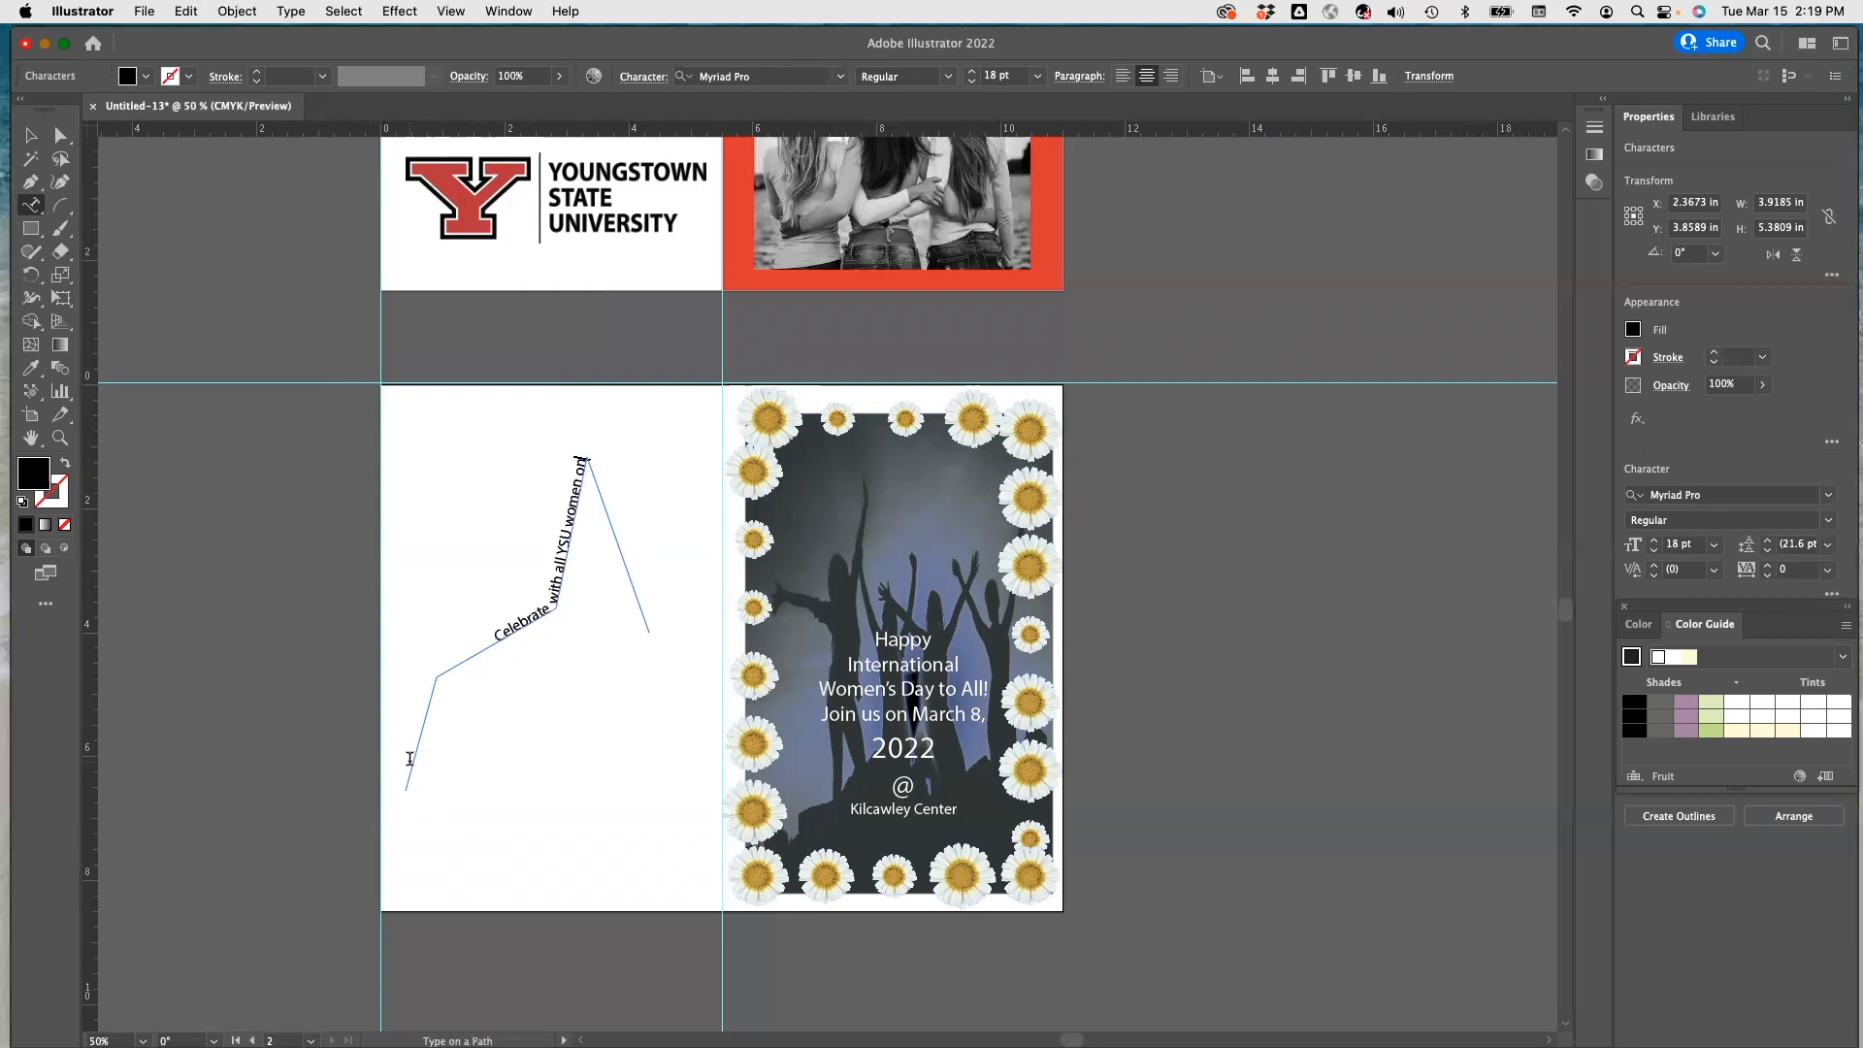
pyautogui.write(' YSU')
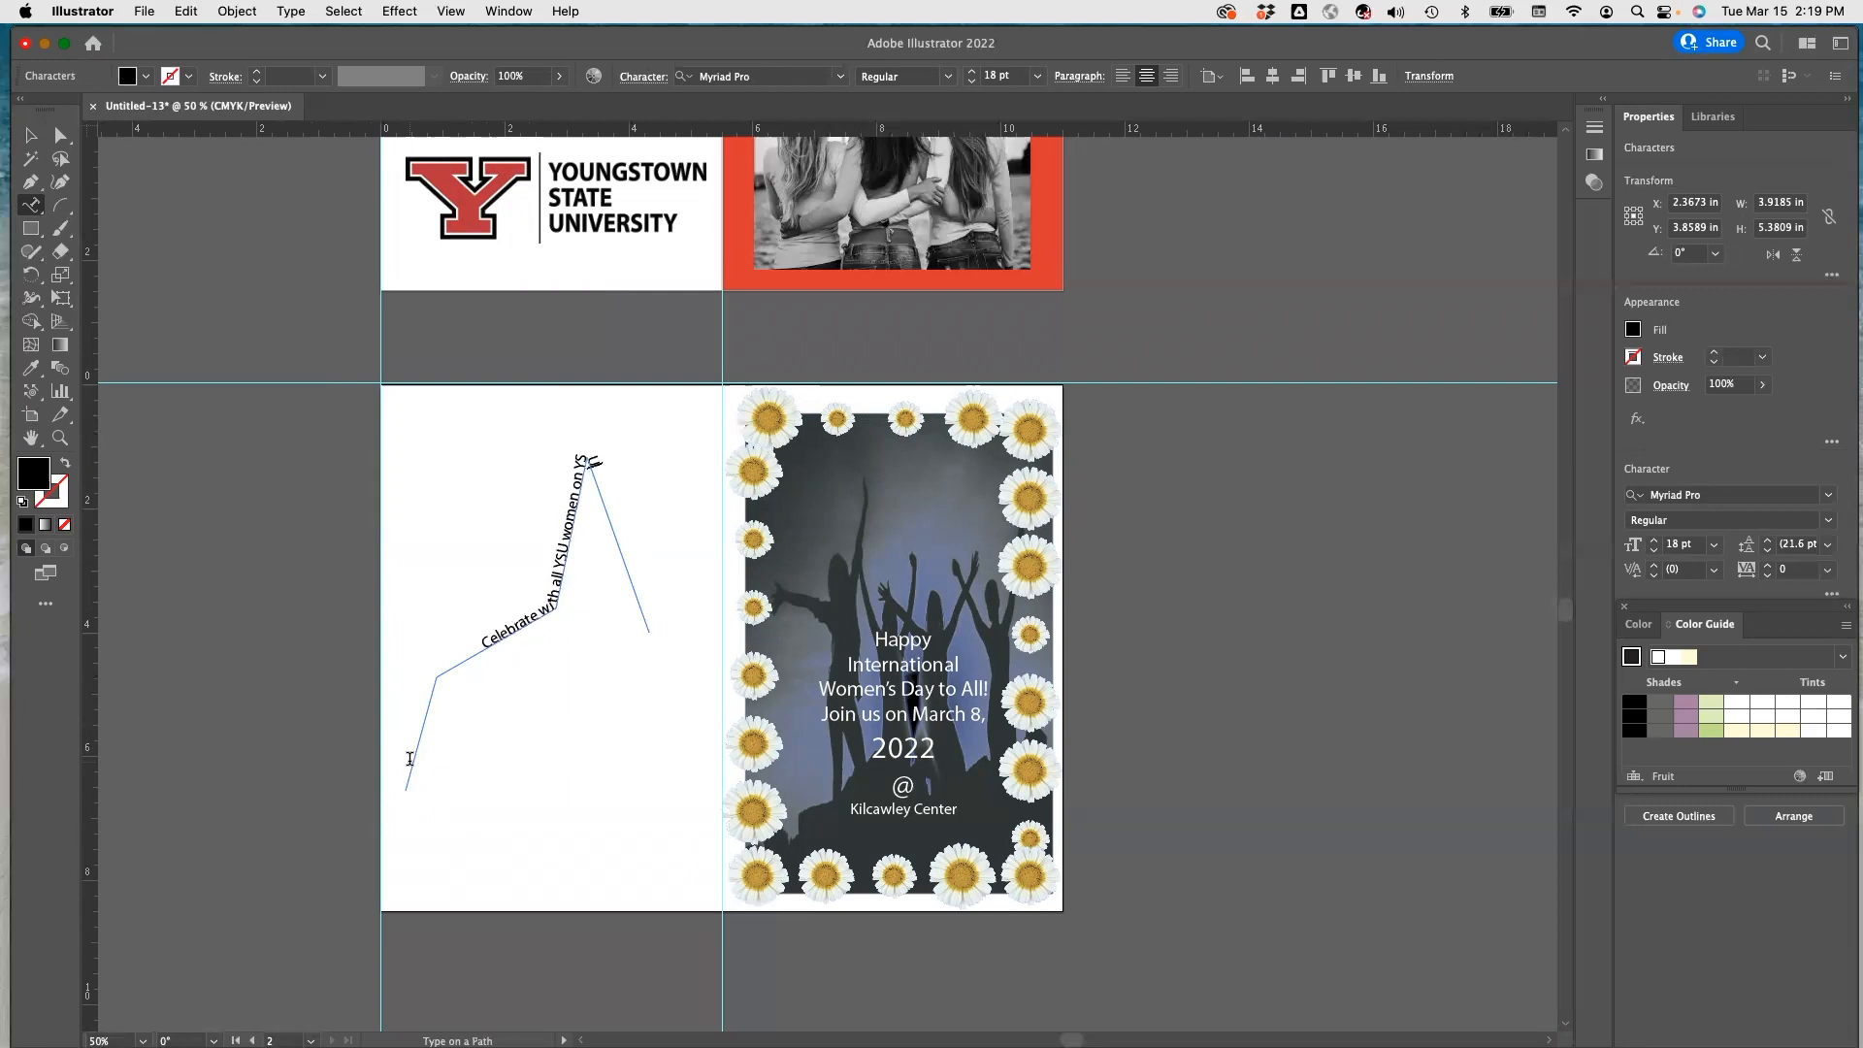
pyautogui.write(' campus!')
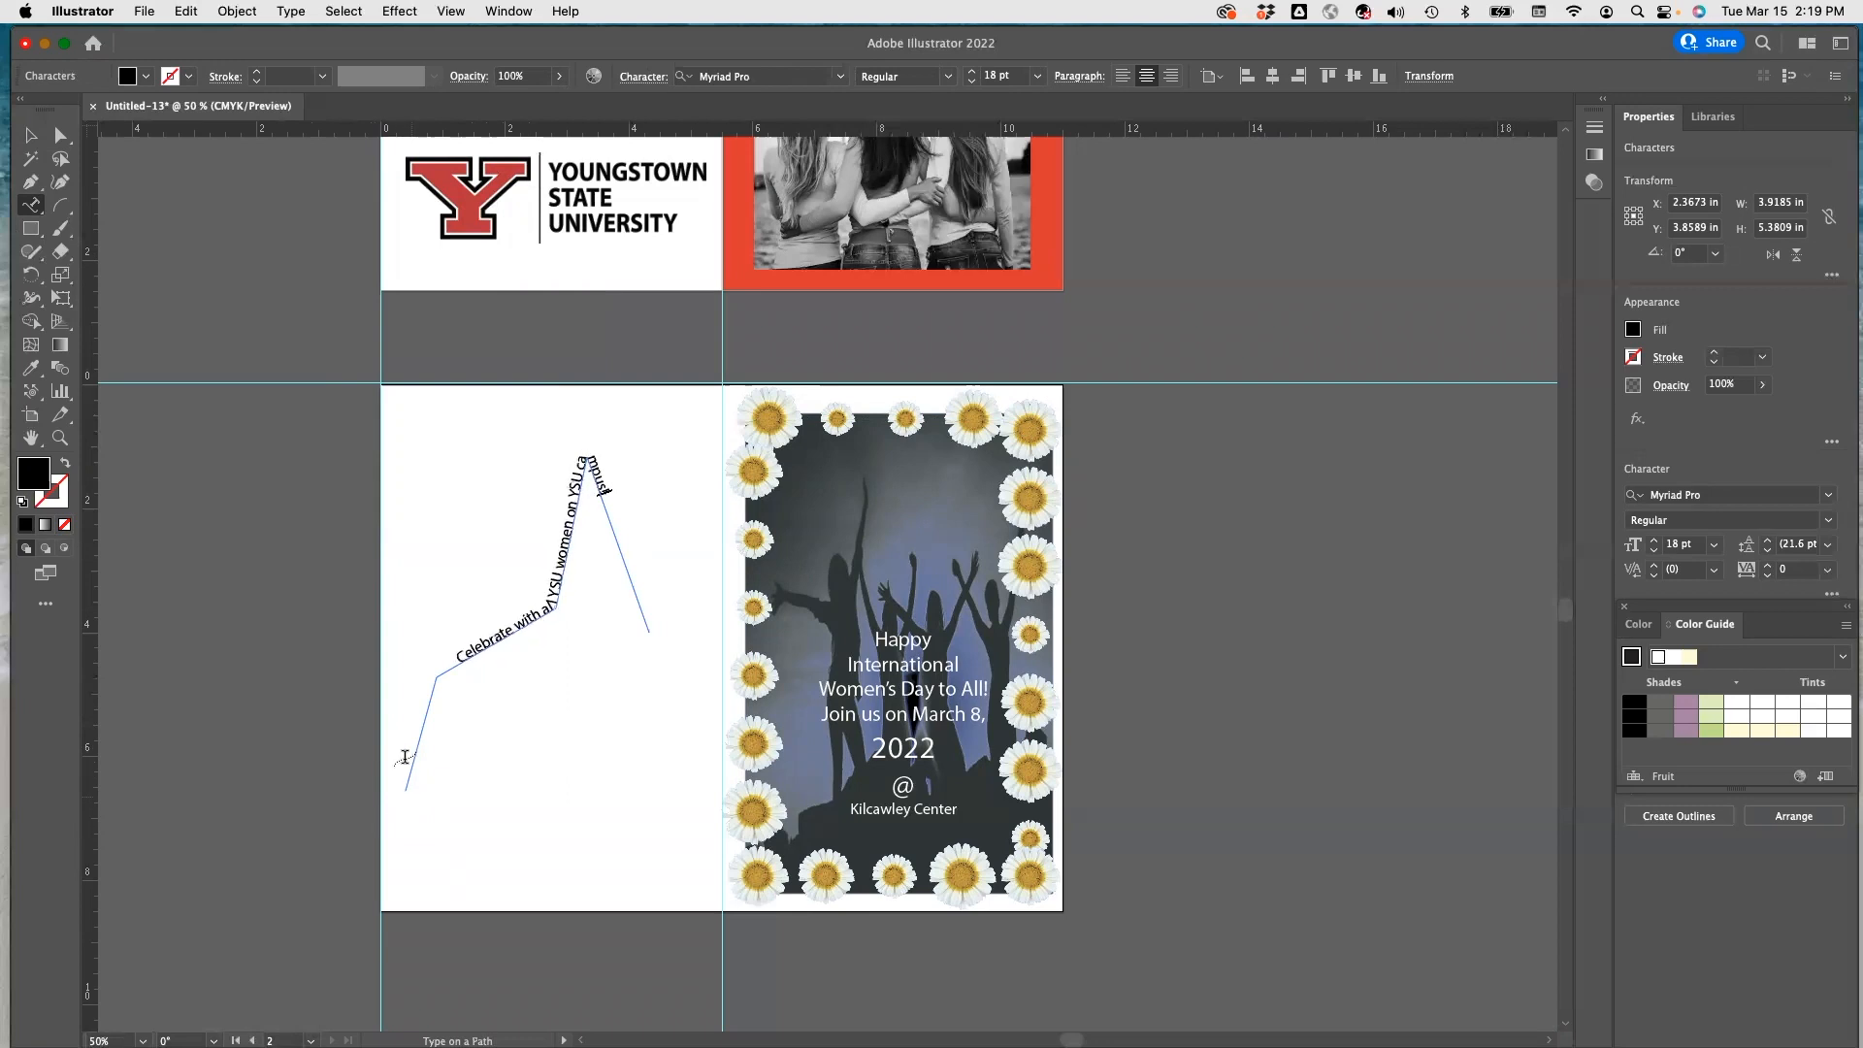
pyautogui.press('Escape')
# Move individual anchor points of the text path to form a wide, centrally peaked line across the inside page.
pyautogui.press('a')
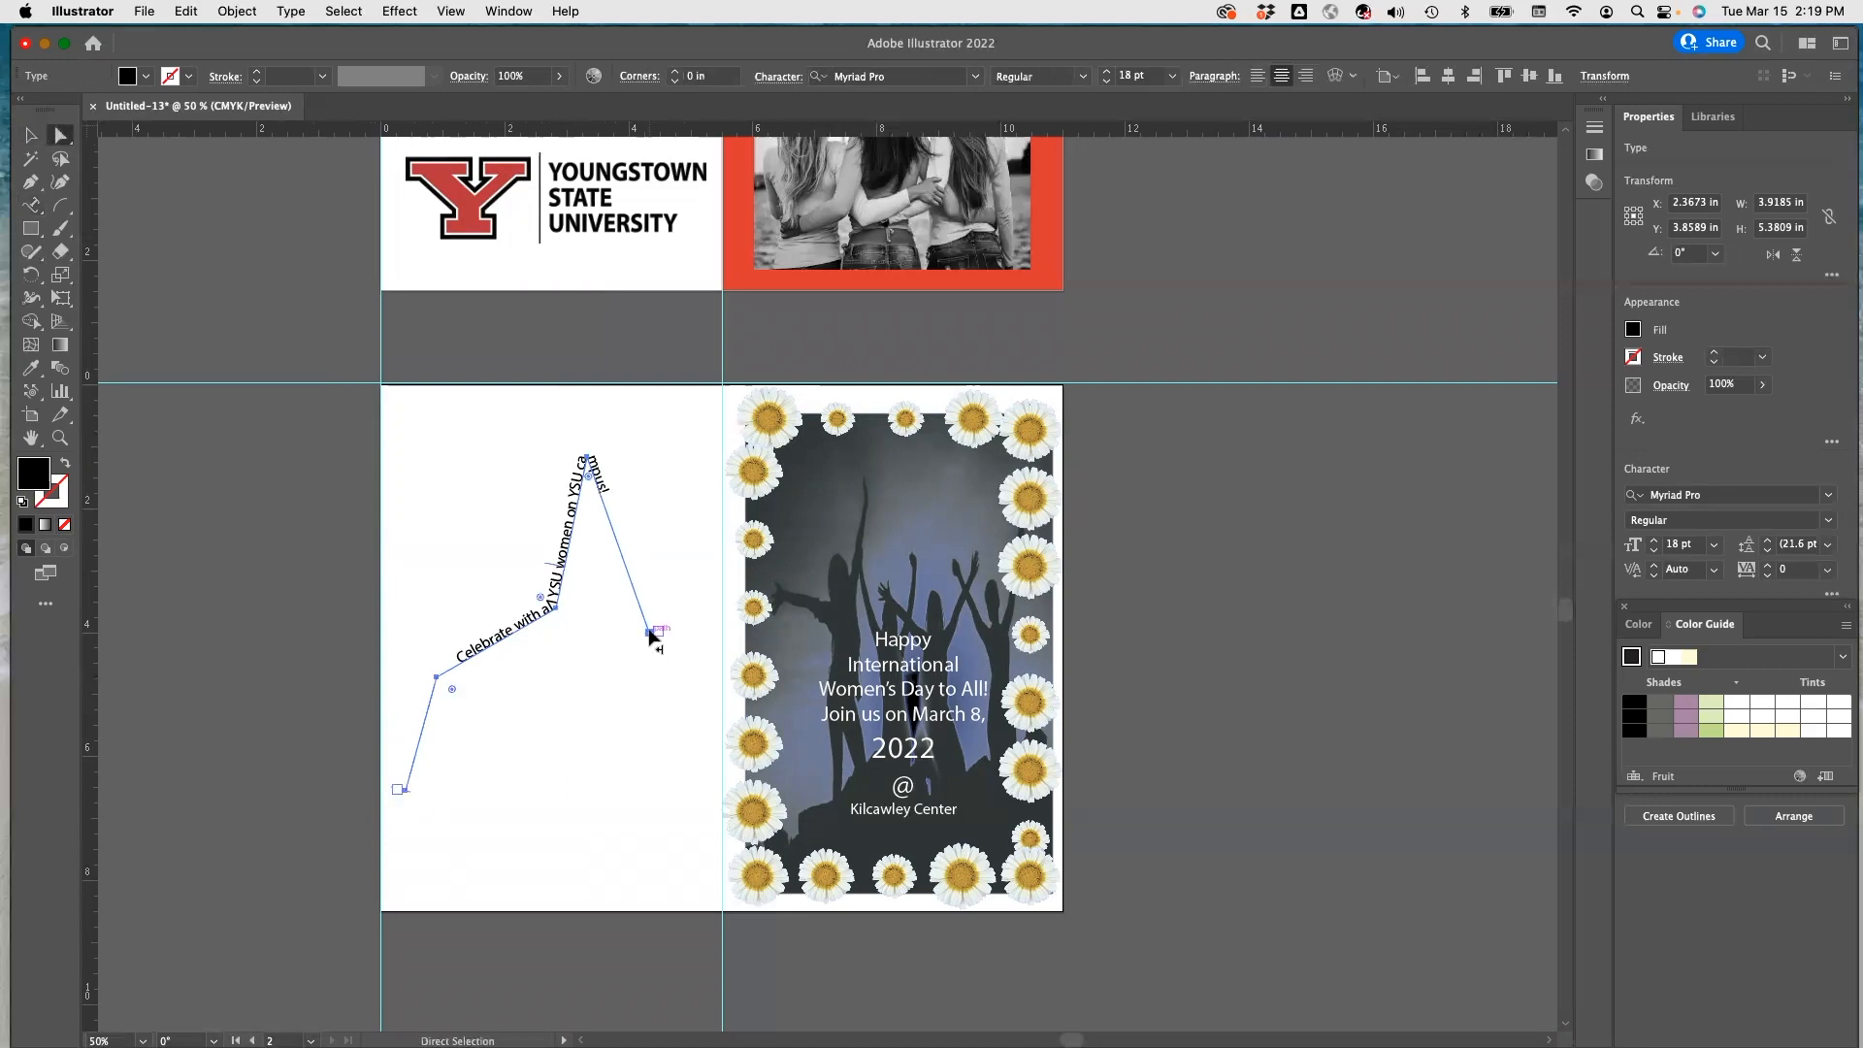
pyautogui.moveTo(650, 633); pyautogui.dragTo(609, 505)
pyautogui.moveTo(648, 635); pyautogui.dragTo(704, 657)
pyautogui.moveTo(614, 473); pyautogui.dragTo(687, 617)
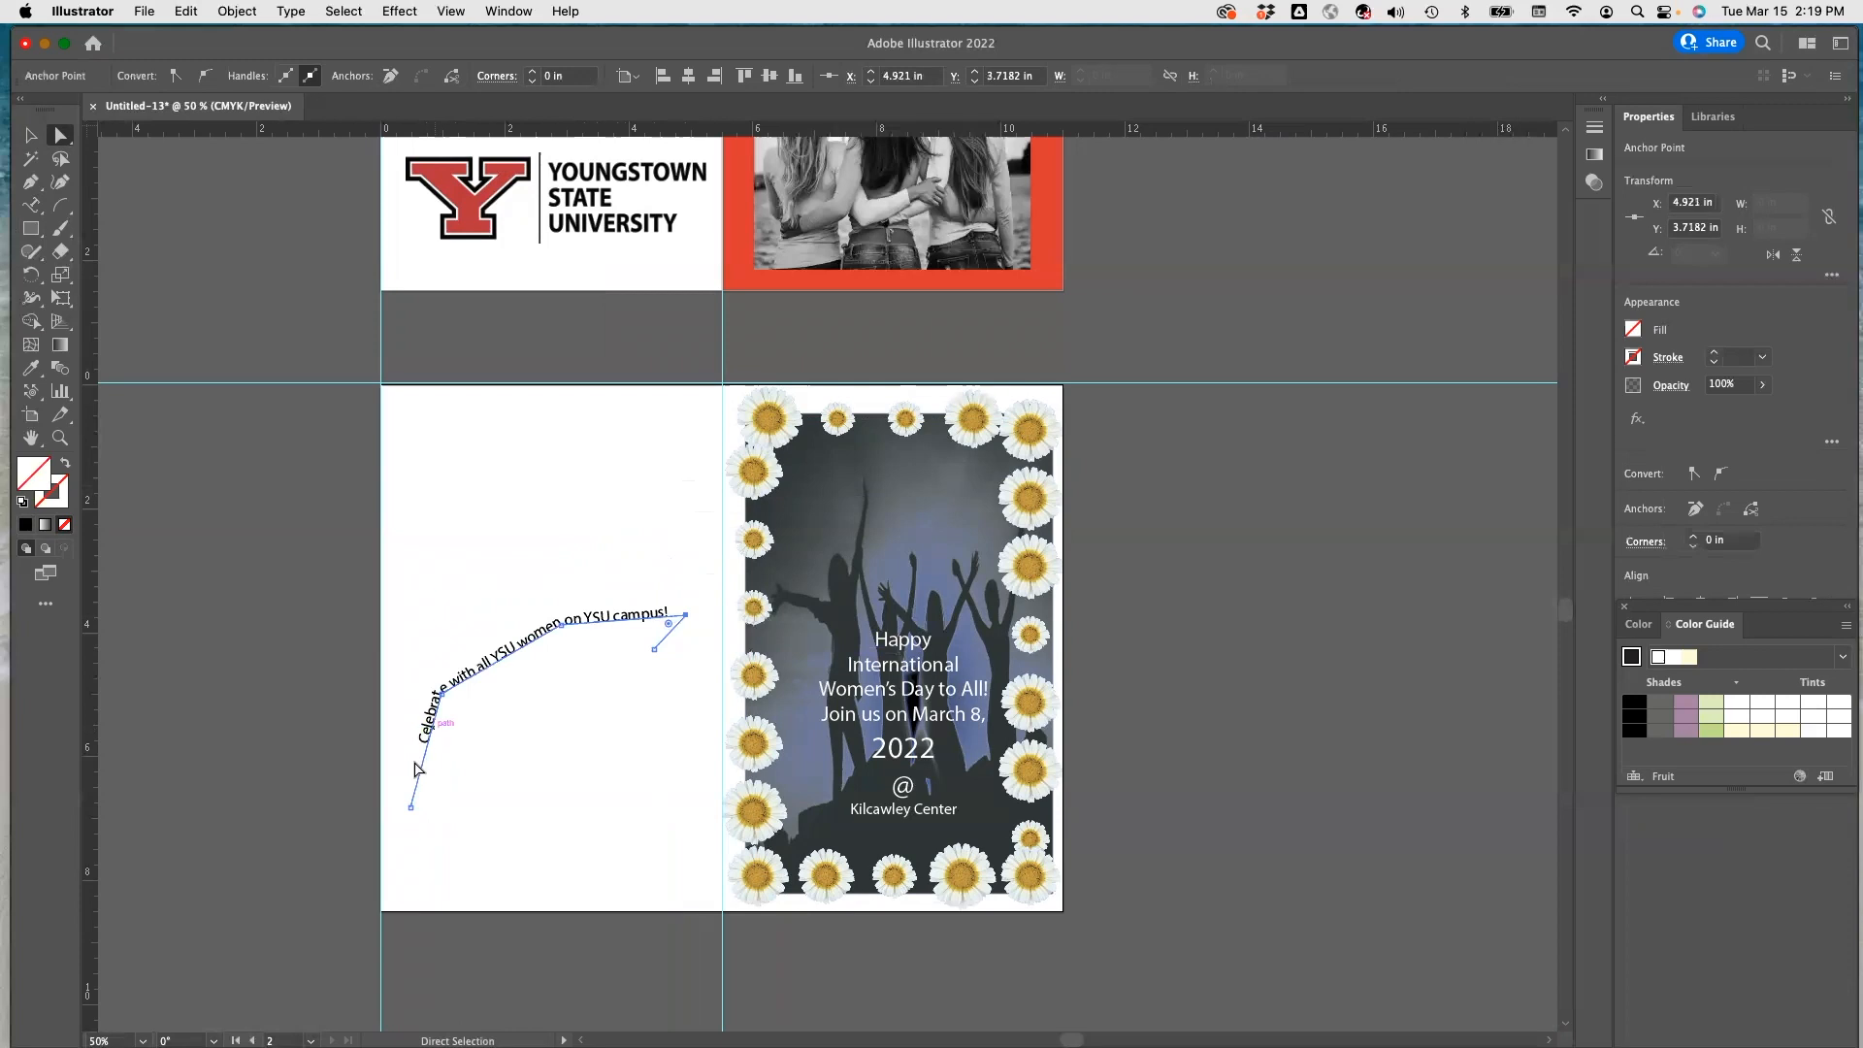
pyautogui.moveTo(410, 808); pyautogui.dragTo(406, 710)
pyautogui.moveTo(561, 628); pyautogui.dragTo(562, 556)
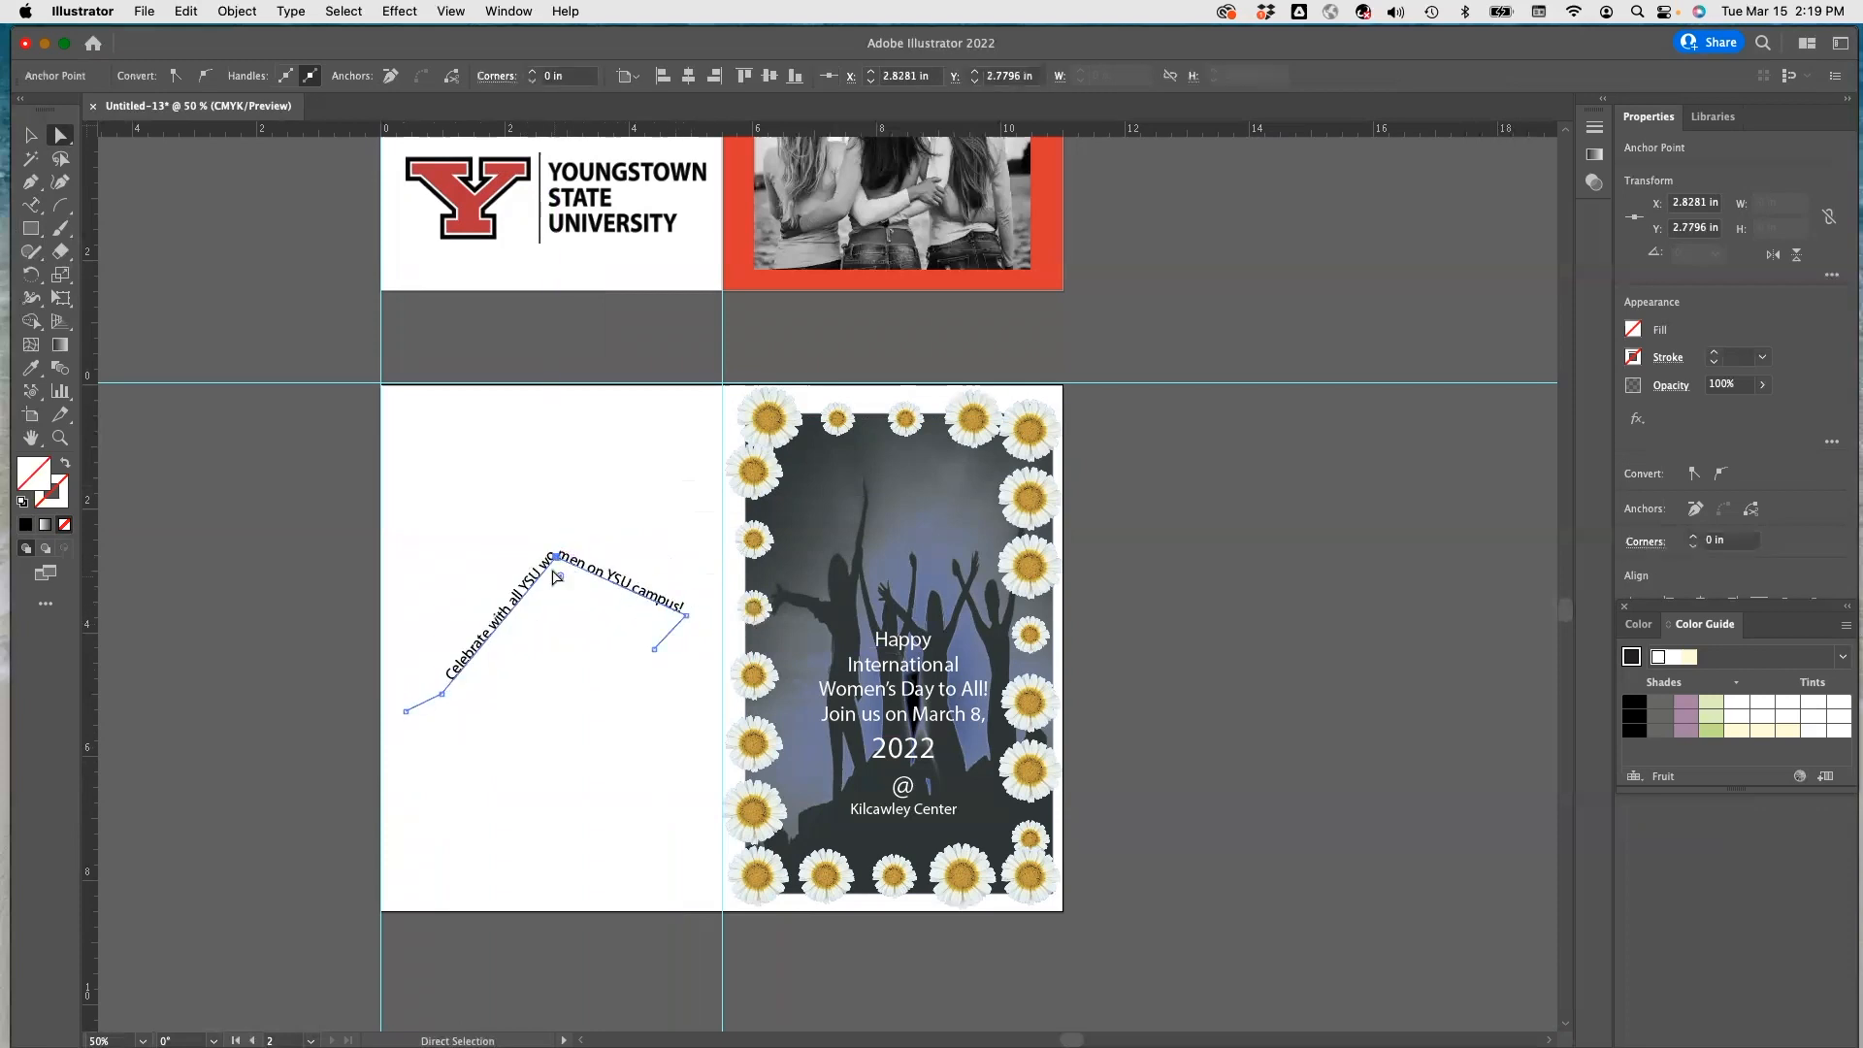
pyautogui.moveTo(684, 616)
pyautogui.mouseDown()
pyautogui.moveTo(635, 602)
pyautogui.moveTo(658, 652)
pyautogui.moveTo(685, 642)
pyautogui.mouseUp()
pyautogui.click(528, 757)
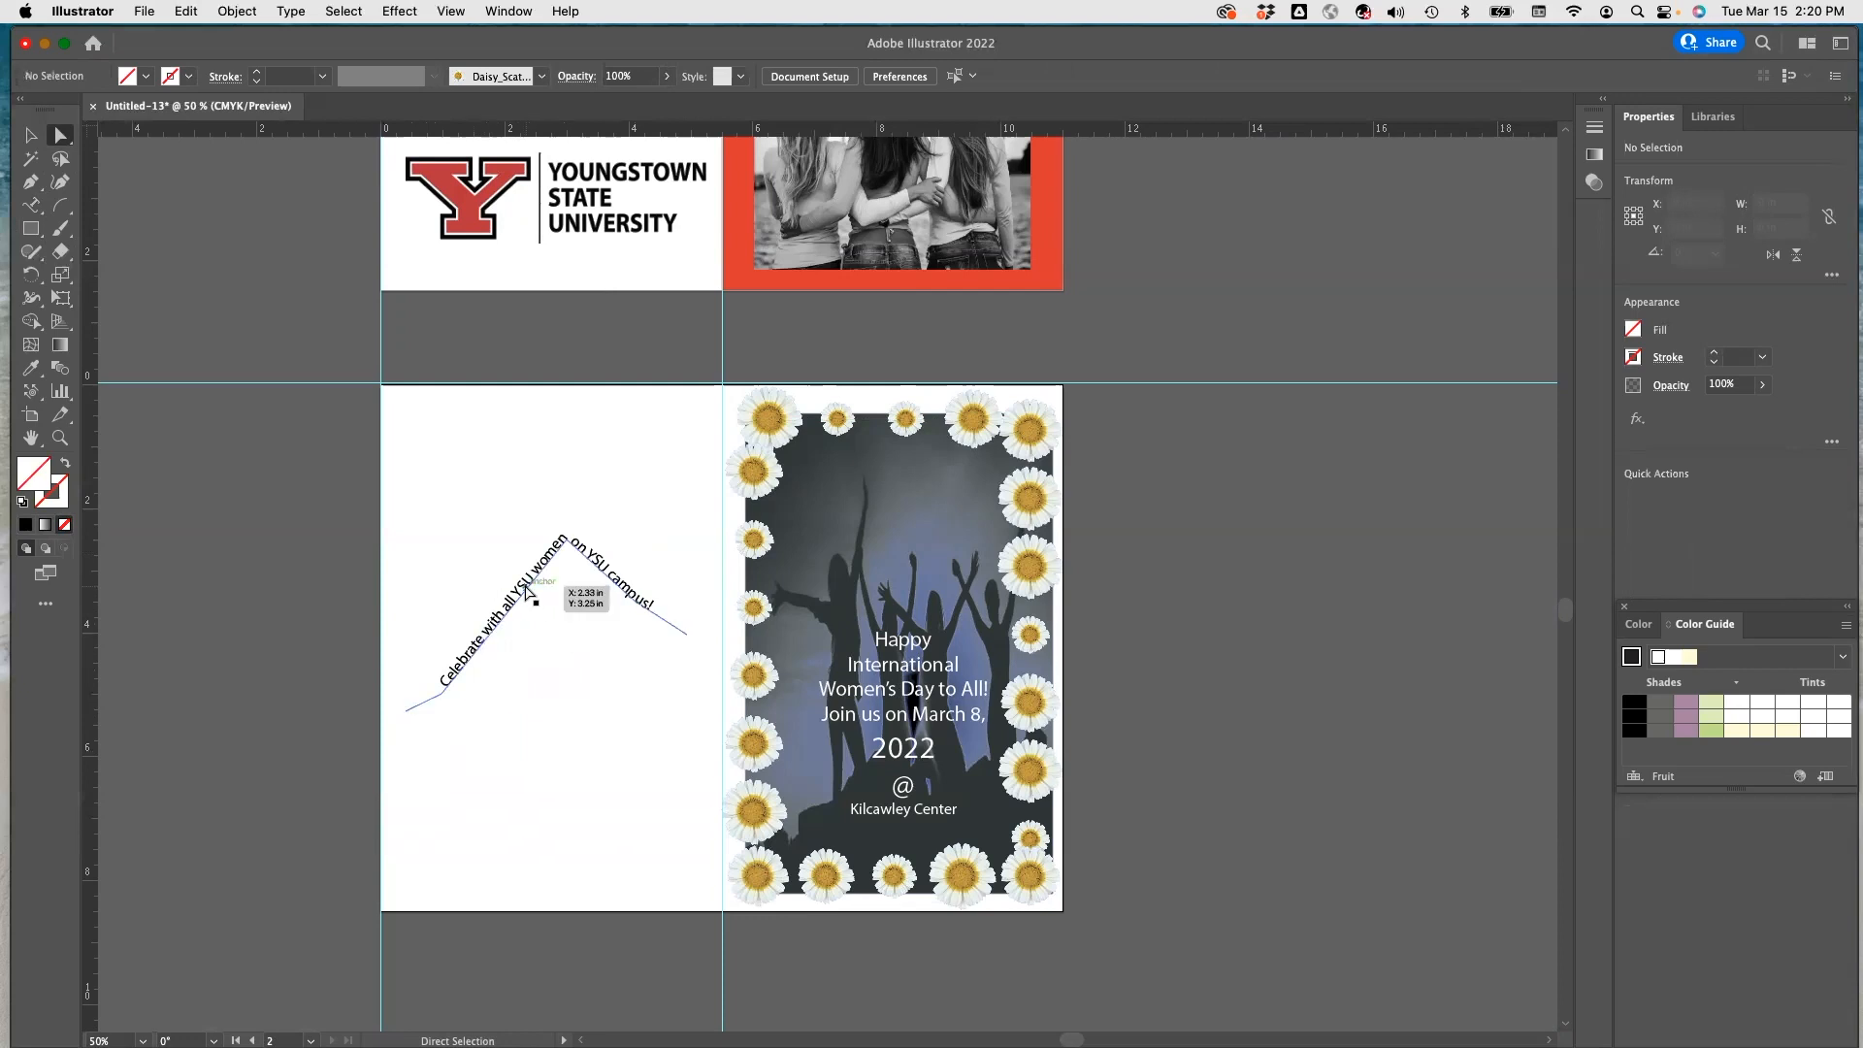
# Convert the text path's lower corner and peak into smooth curves with the Anchor Point tool.
pyautogui.click(443, 694)
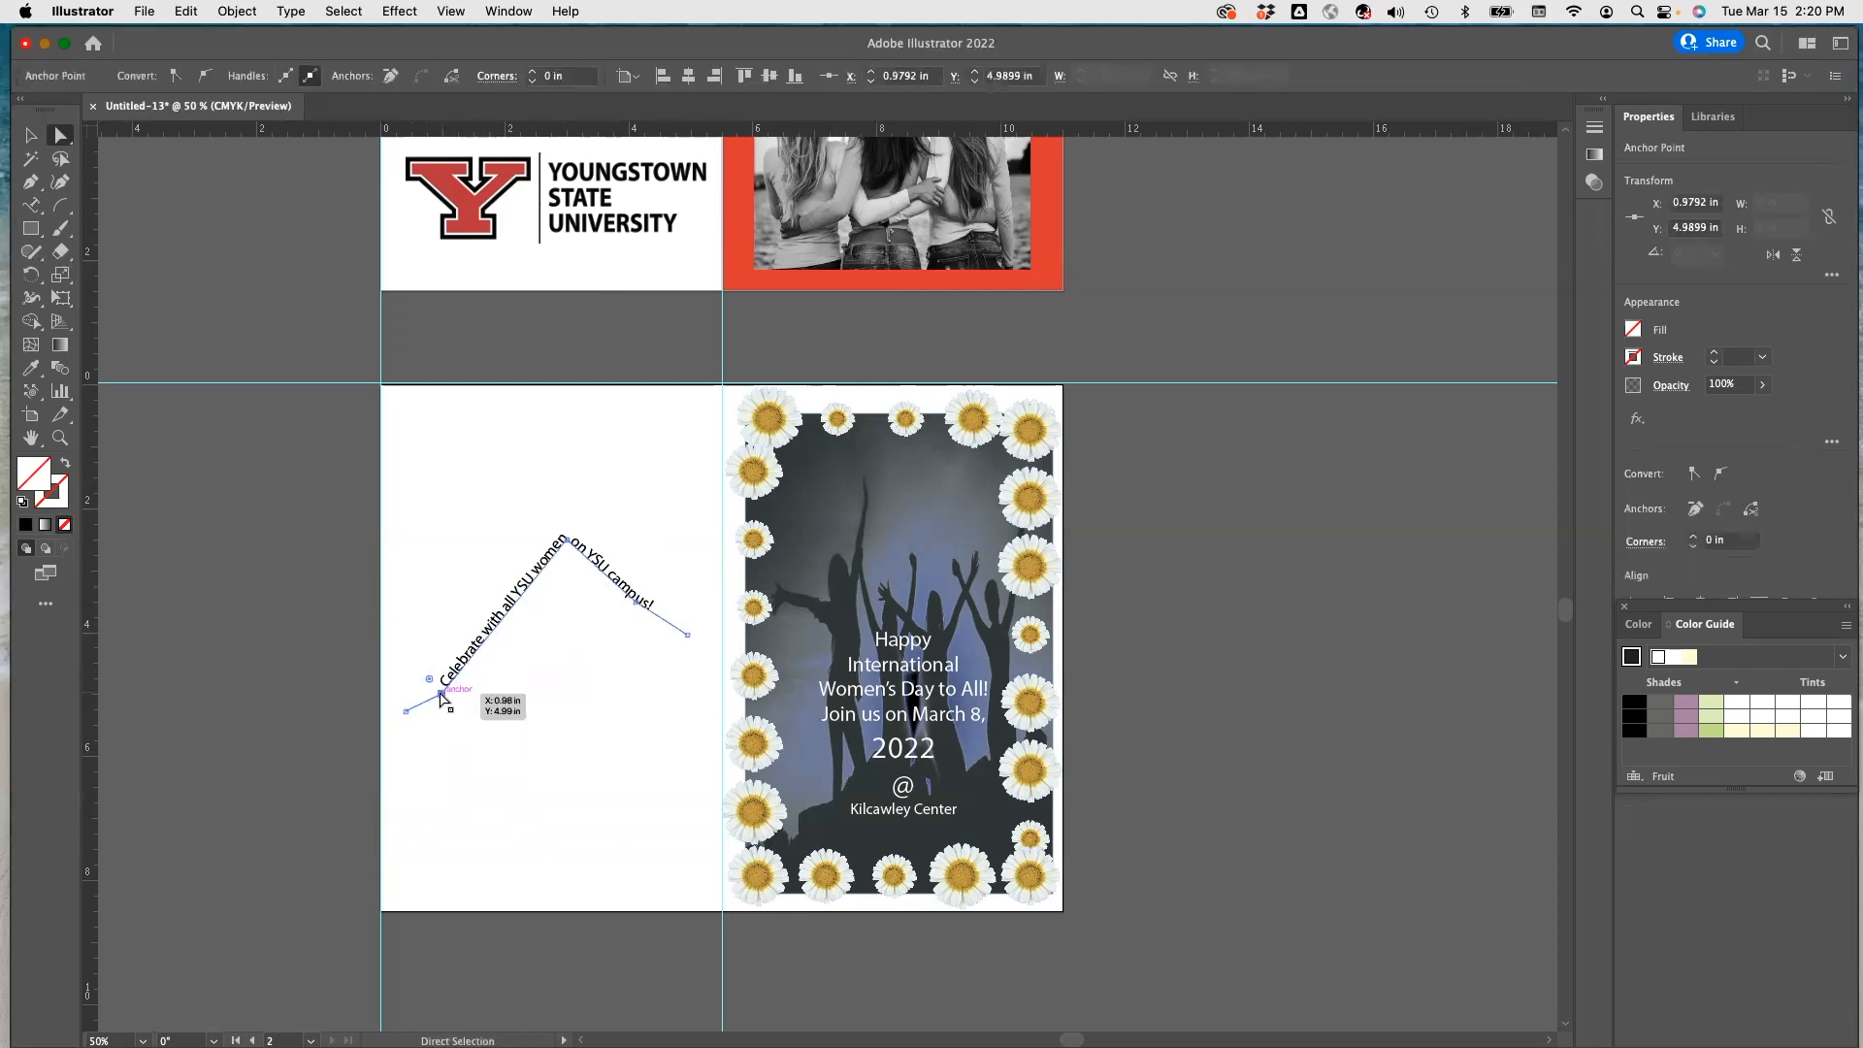
pyautogui.moveTo(30, 181); pyautogui.dragTo(110, 252)
pyautogui.moveTo(444, 698); pyautogui.dragTo(471, 671)
pyautogui.moveTo(568, 536); pyautogui.dragTo(618, 548)
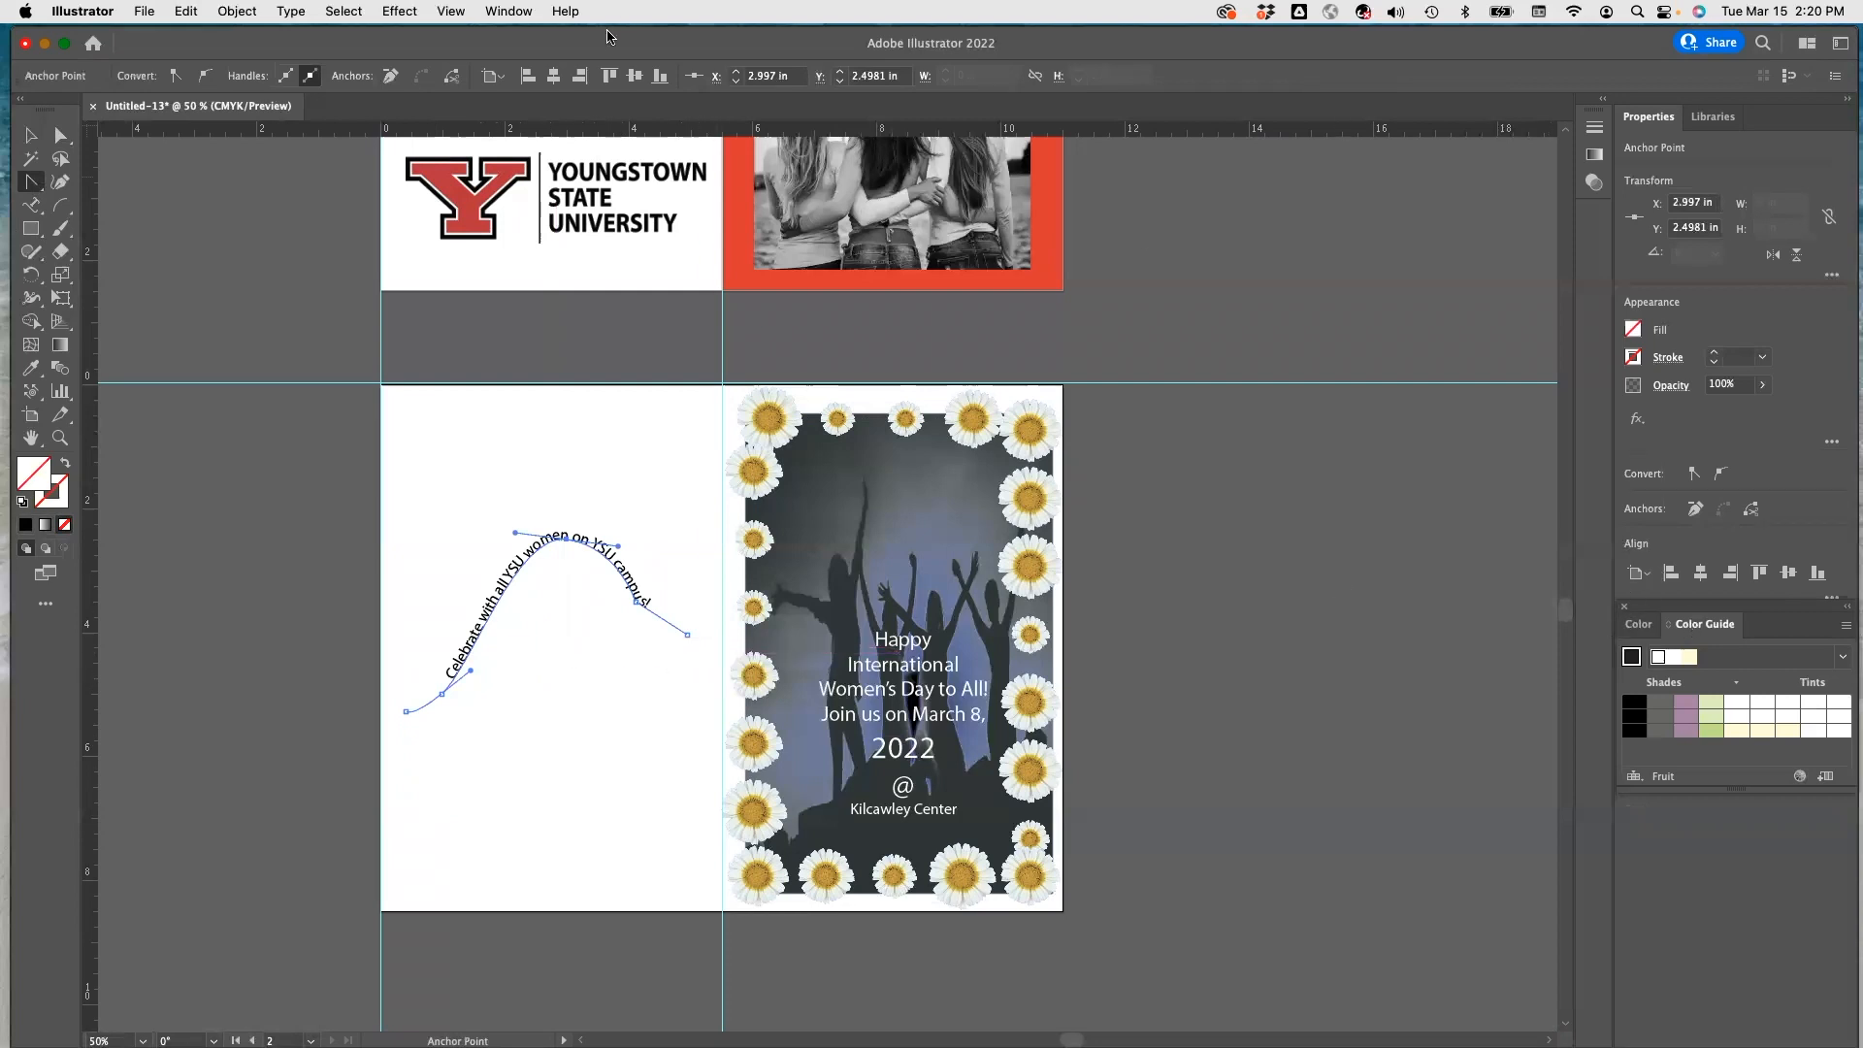
# Show the Symbols panel and place it beneath the Color Guide panel.
pyautogui.click(508, 11)
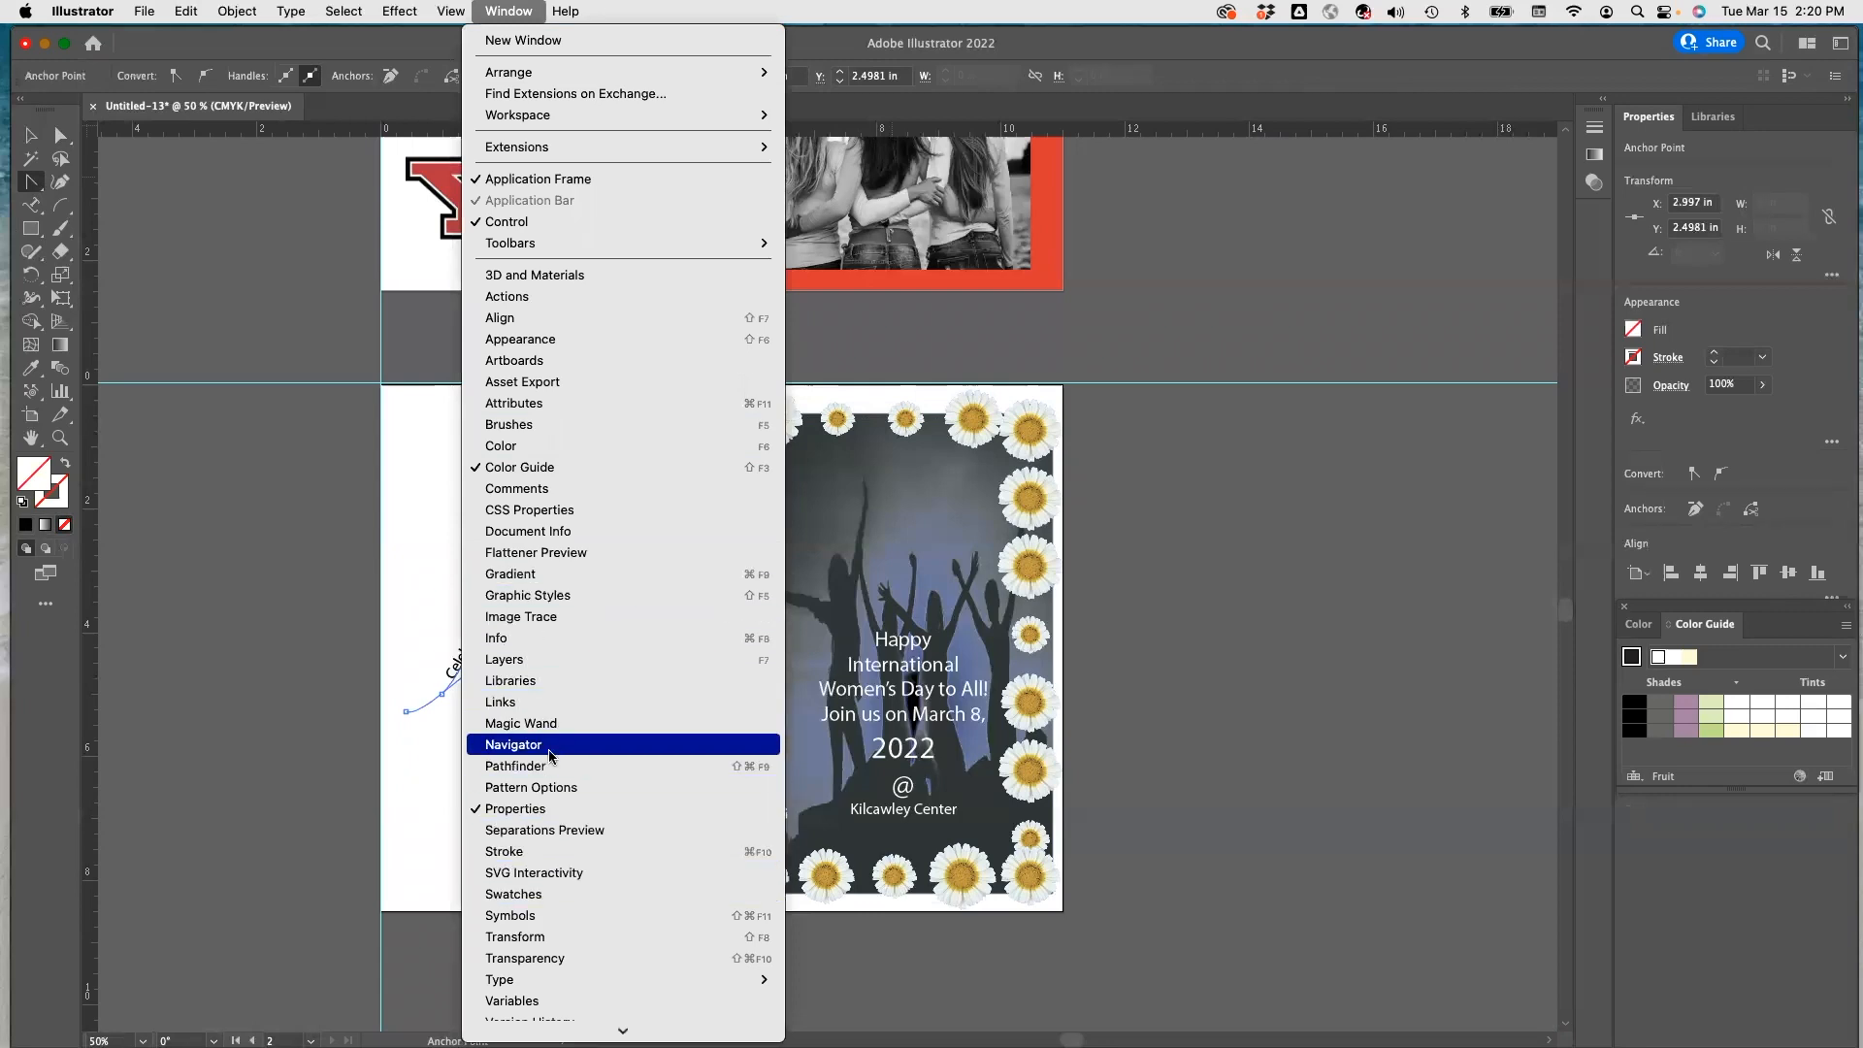
pyautogui.click(543, 915)
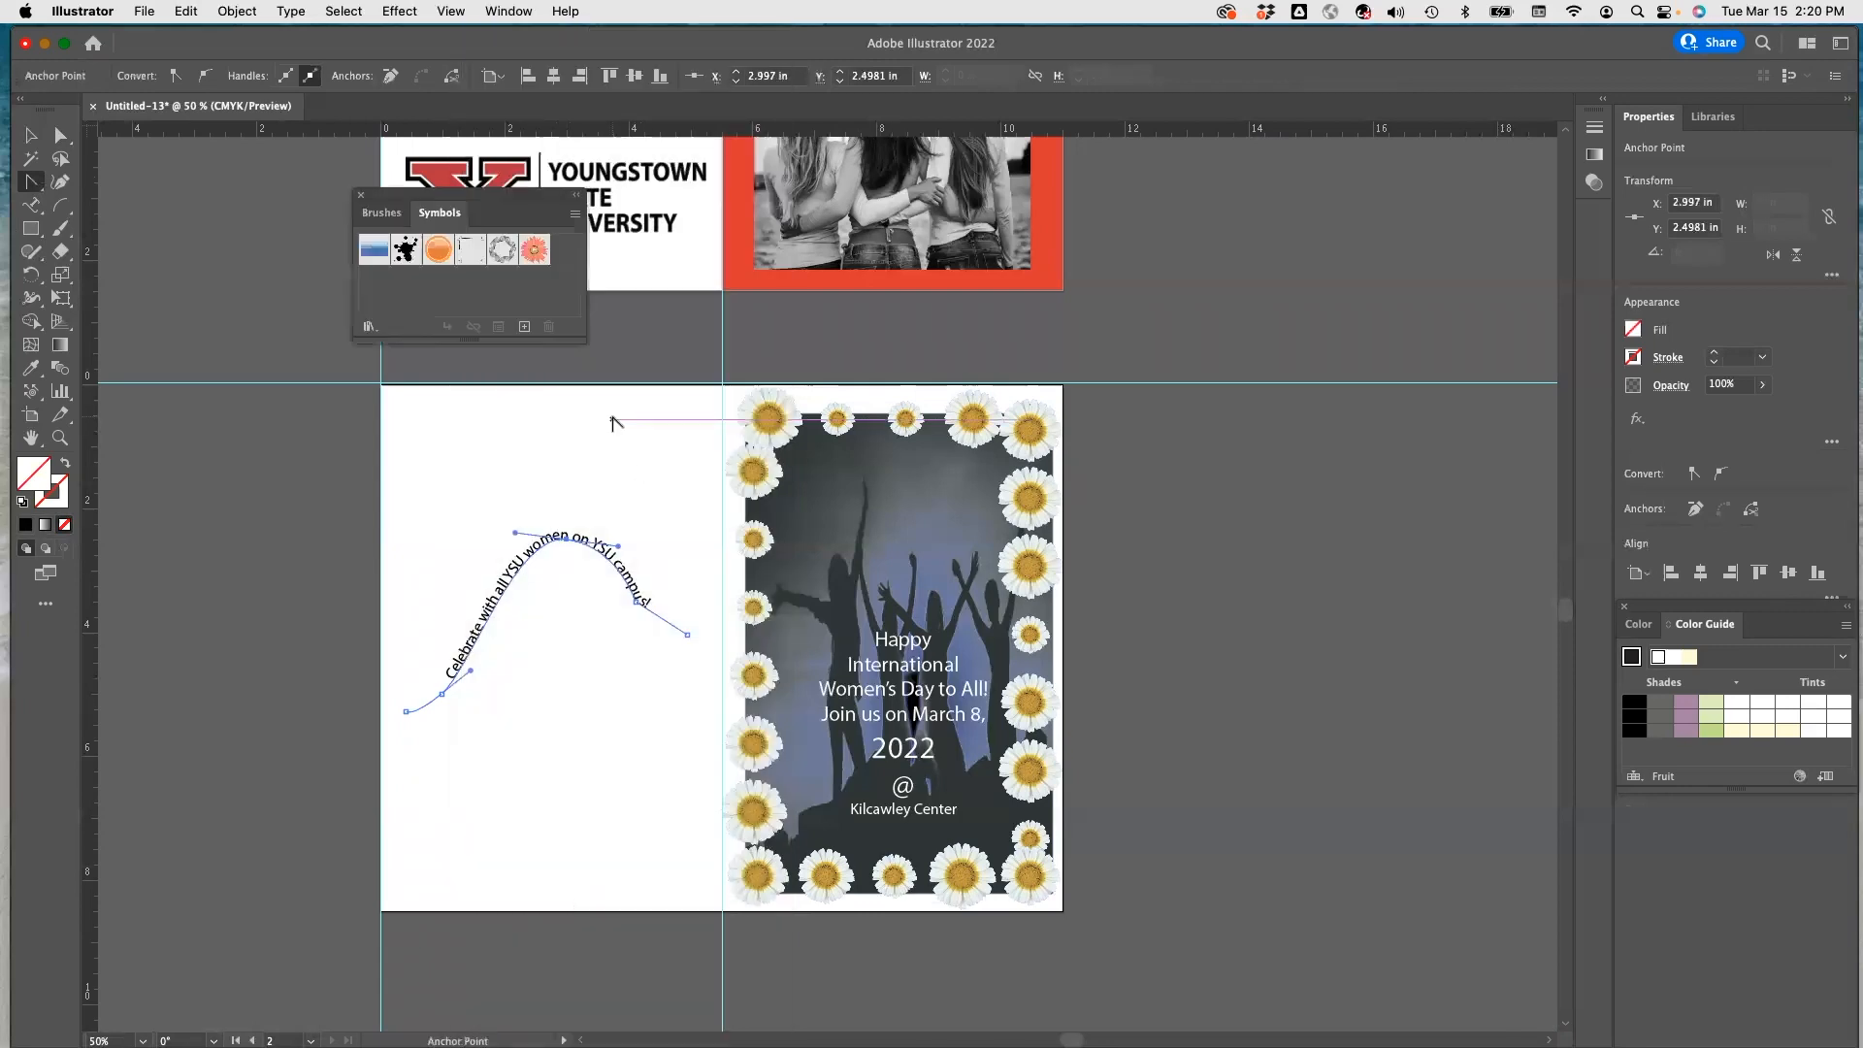
pyautogui.scroll(-2, 615, 417)
pyautogui.hscroll(-1, 615, 416)
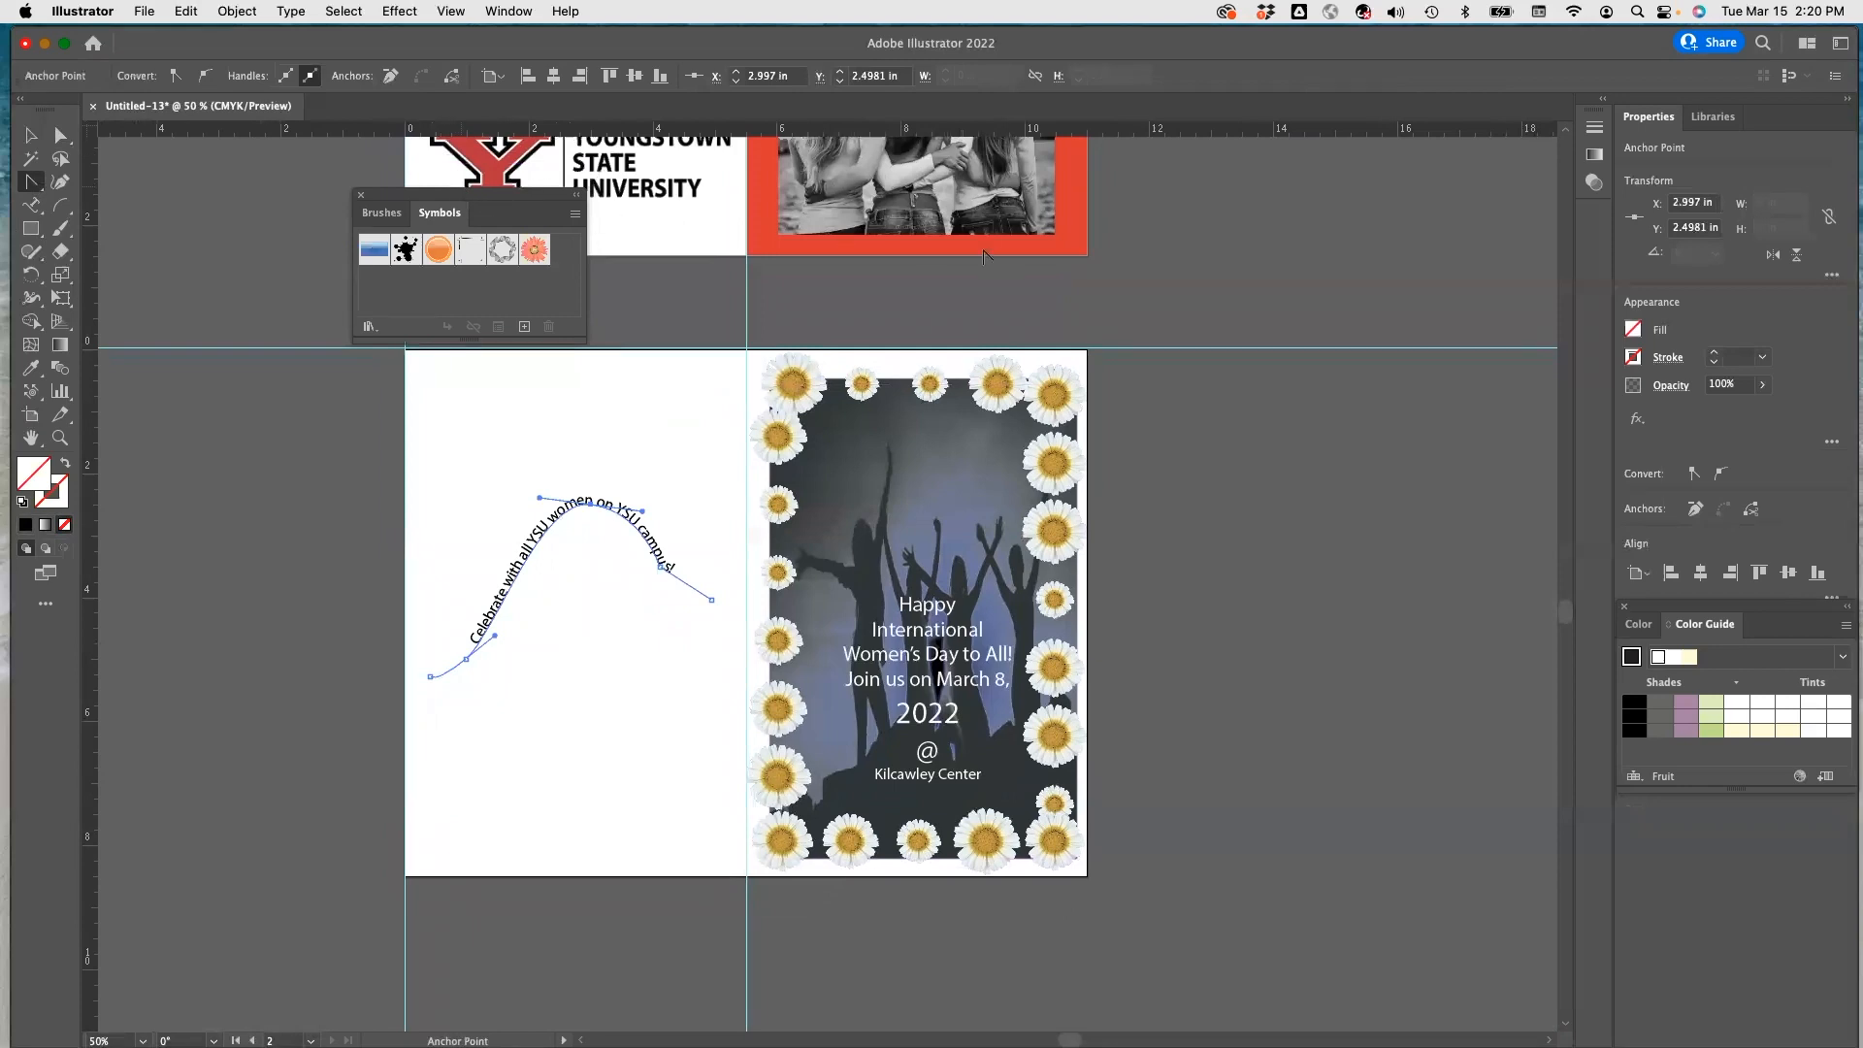
pyautogui.moveTo(398, 201)
pyautogui.mouseDown()
pyautogui.moveTo(1192, 338)
pyautogui.moveTo(1743, 844)
pyautogui.moveTo(1717, 810)
pyautogui.mouseUp()
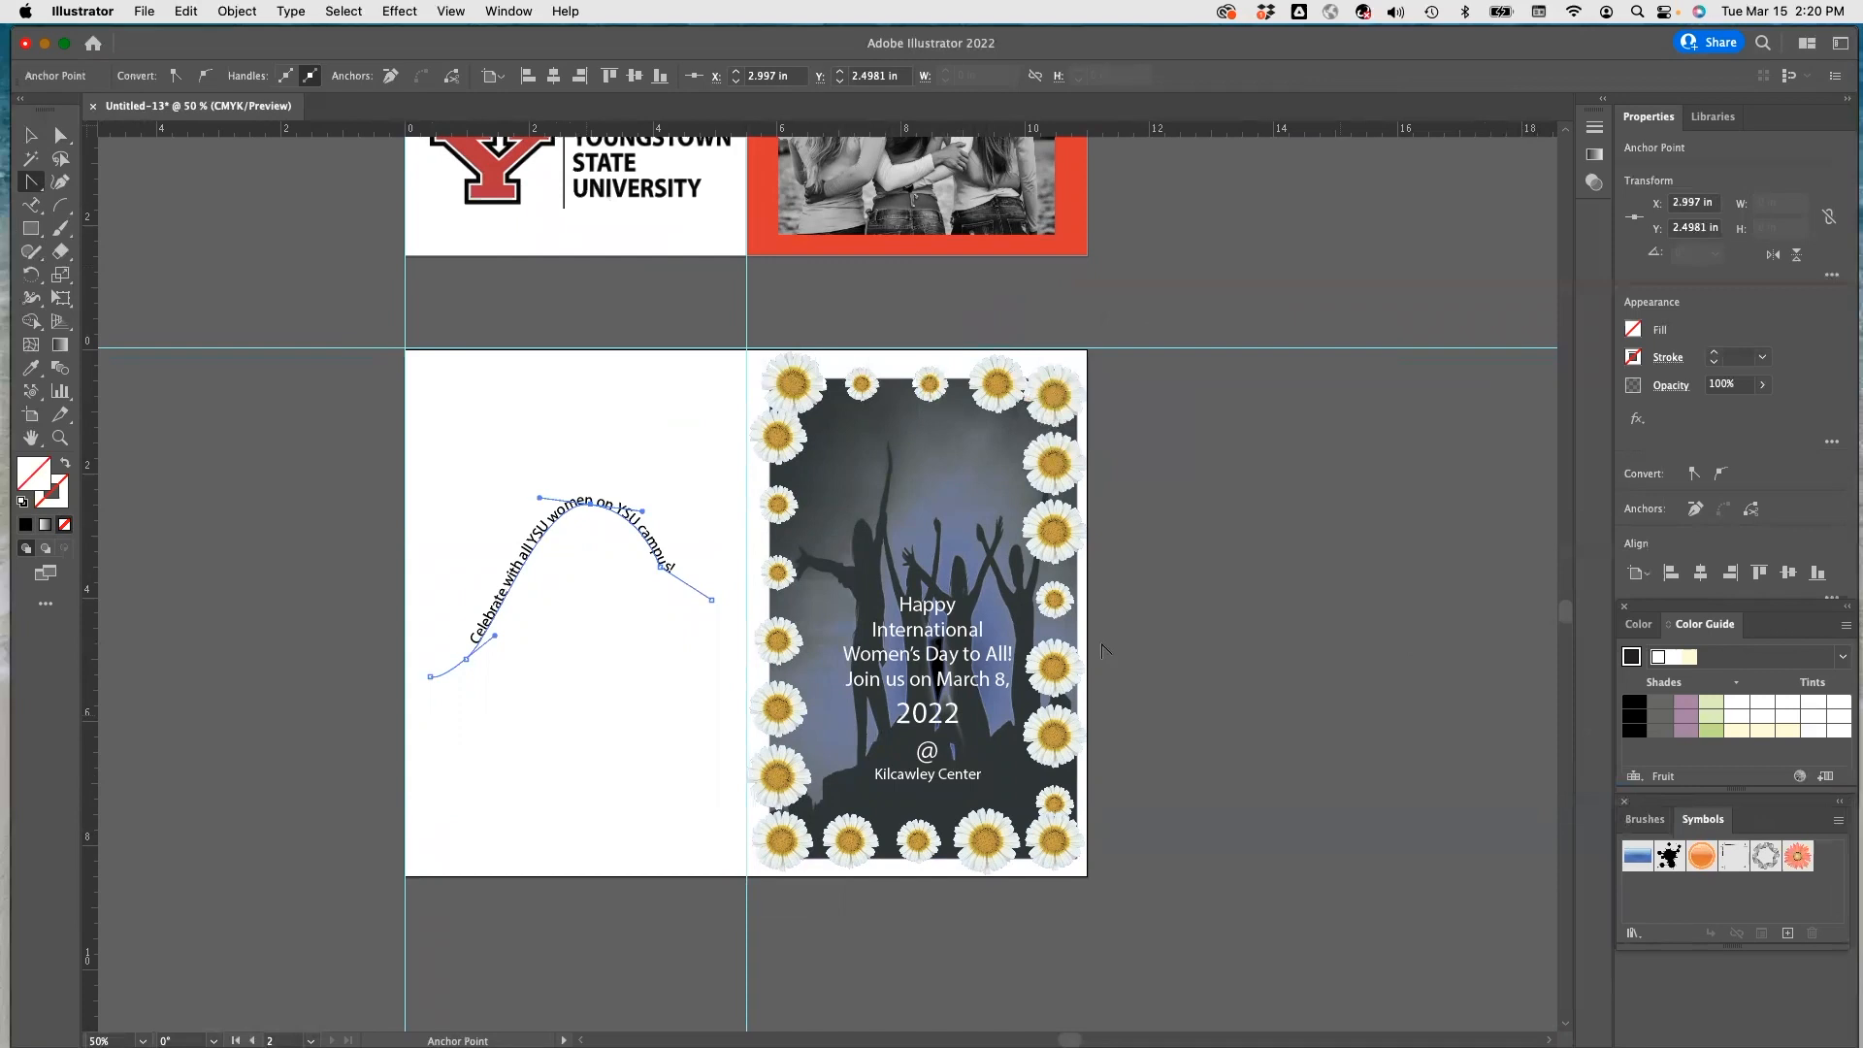
# Load the Confetti symbol from the Celebration symbol library into the document's Symbols panel.
pyautogui.press('super+equal')
pyautogui.press('super+equal')
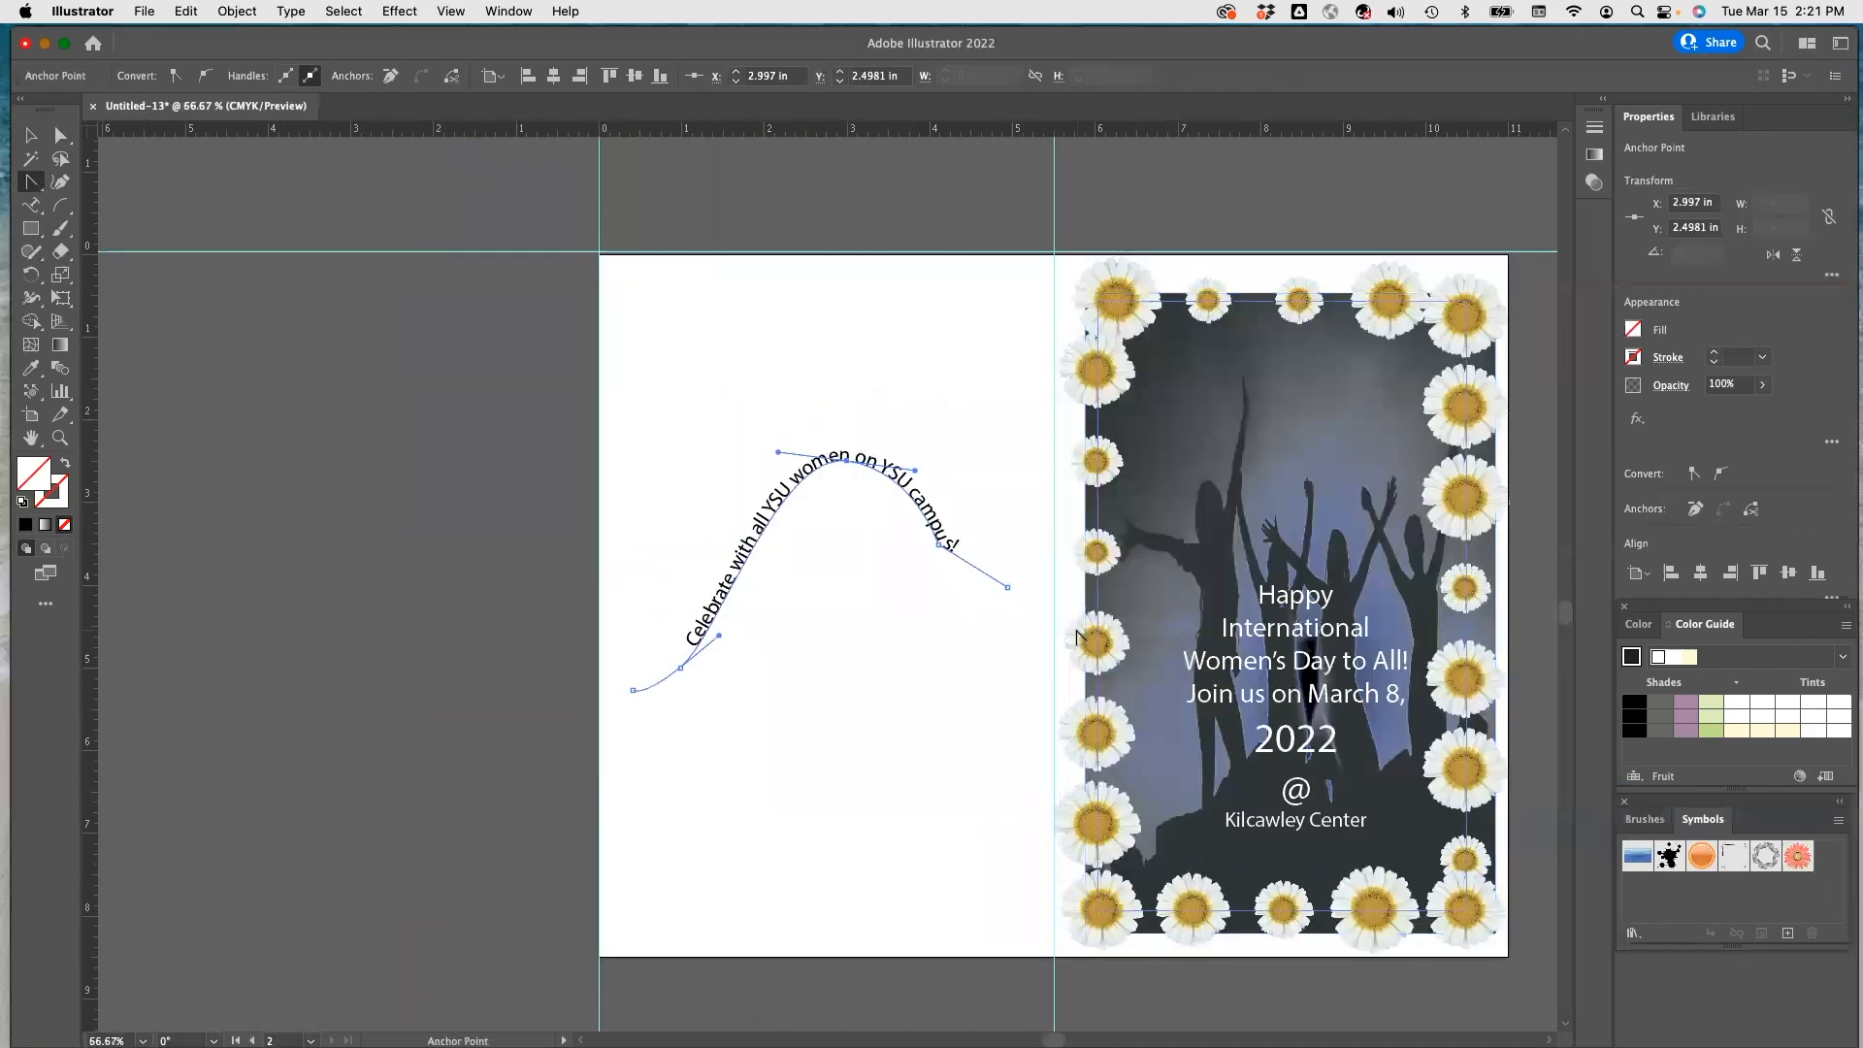
pyautogui.scroll(1, 1290, 613)
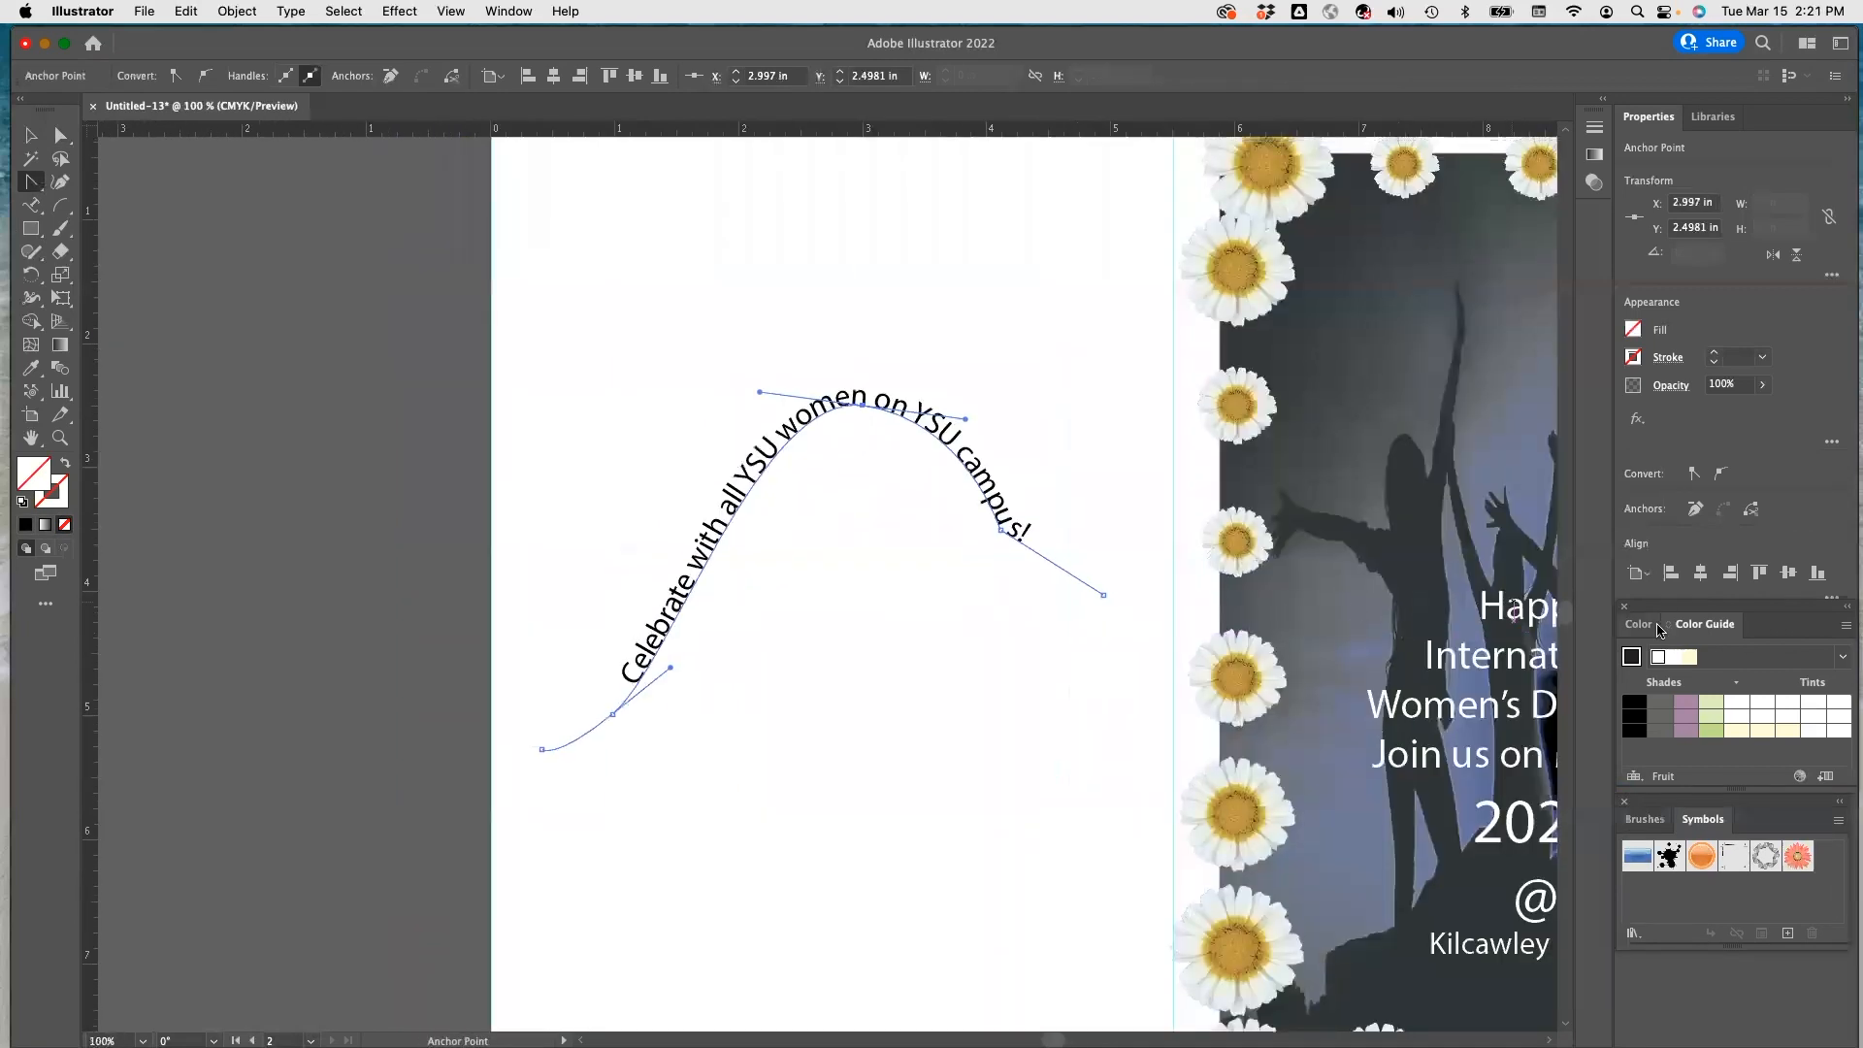
pyautogui.click(1635, 934)
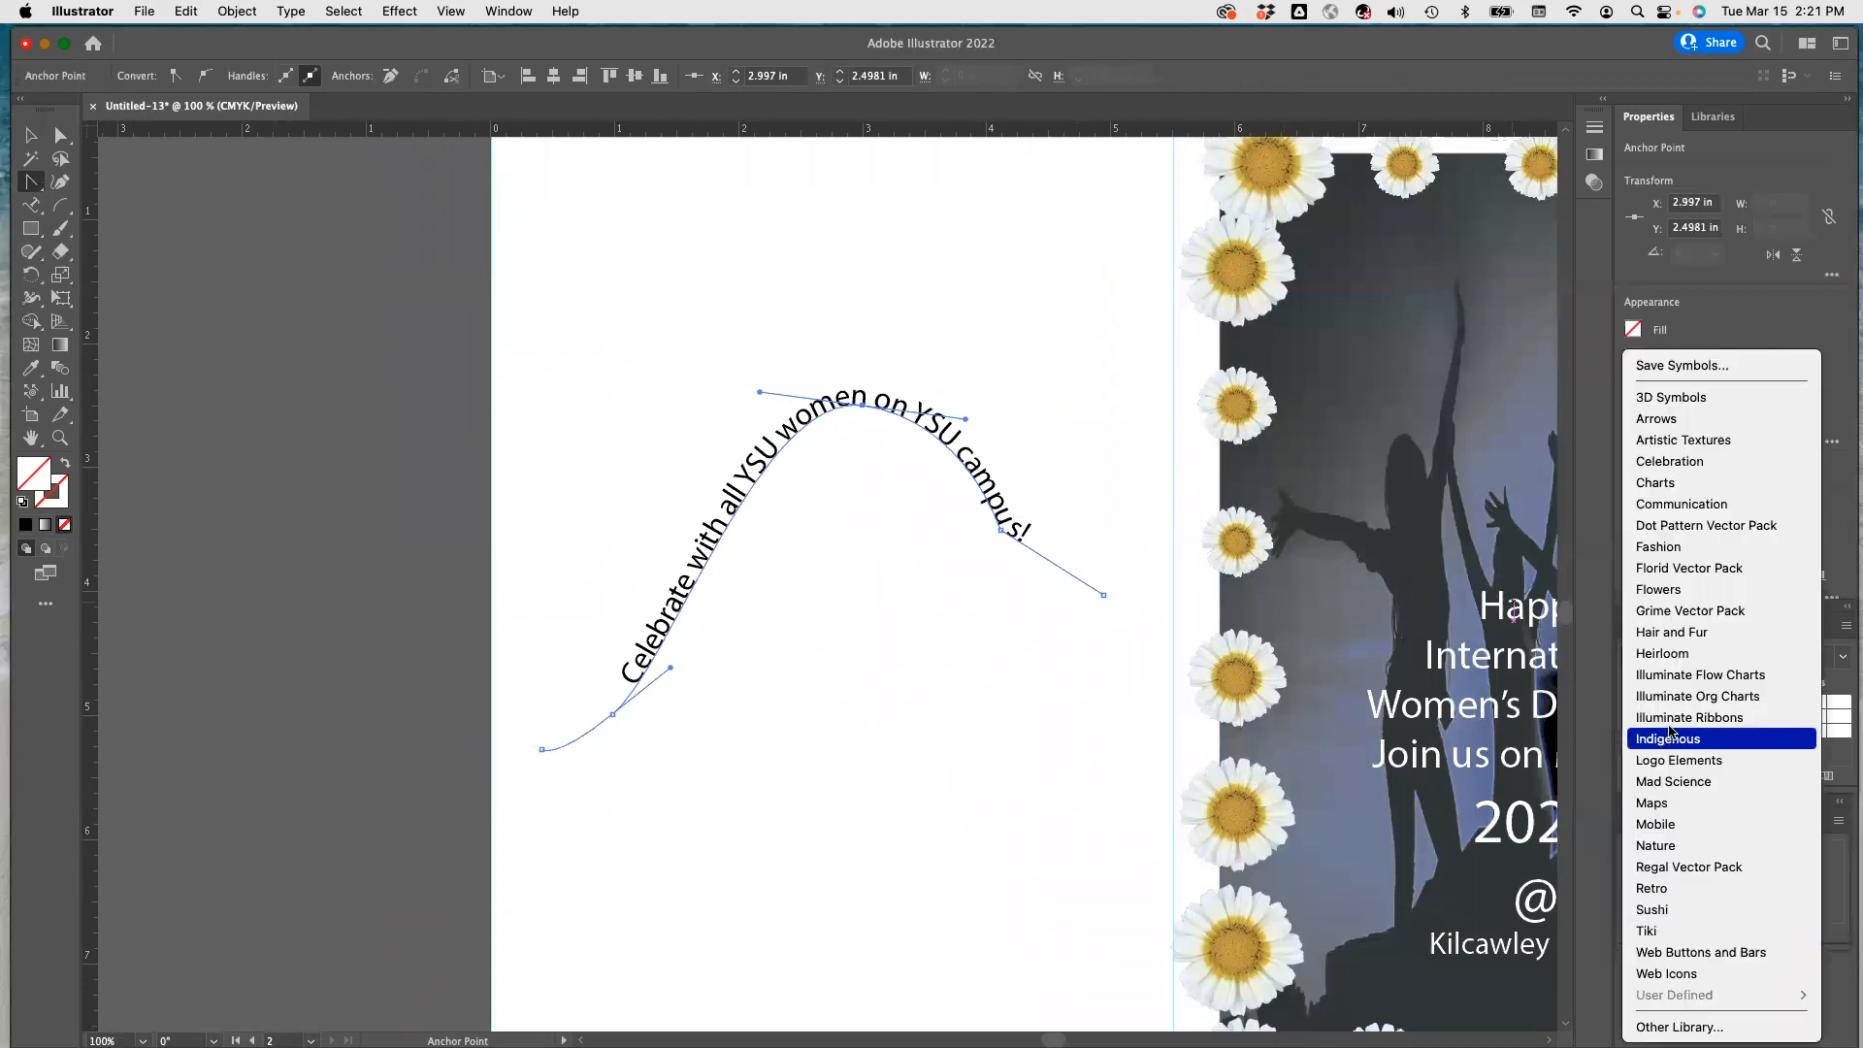
pyautogui.click(1667, 464)
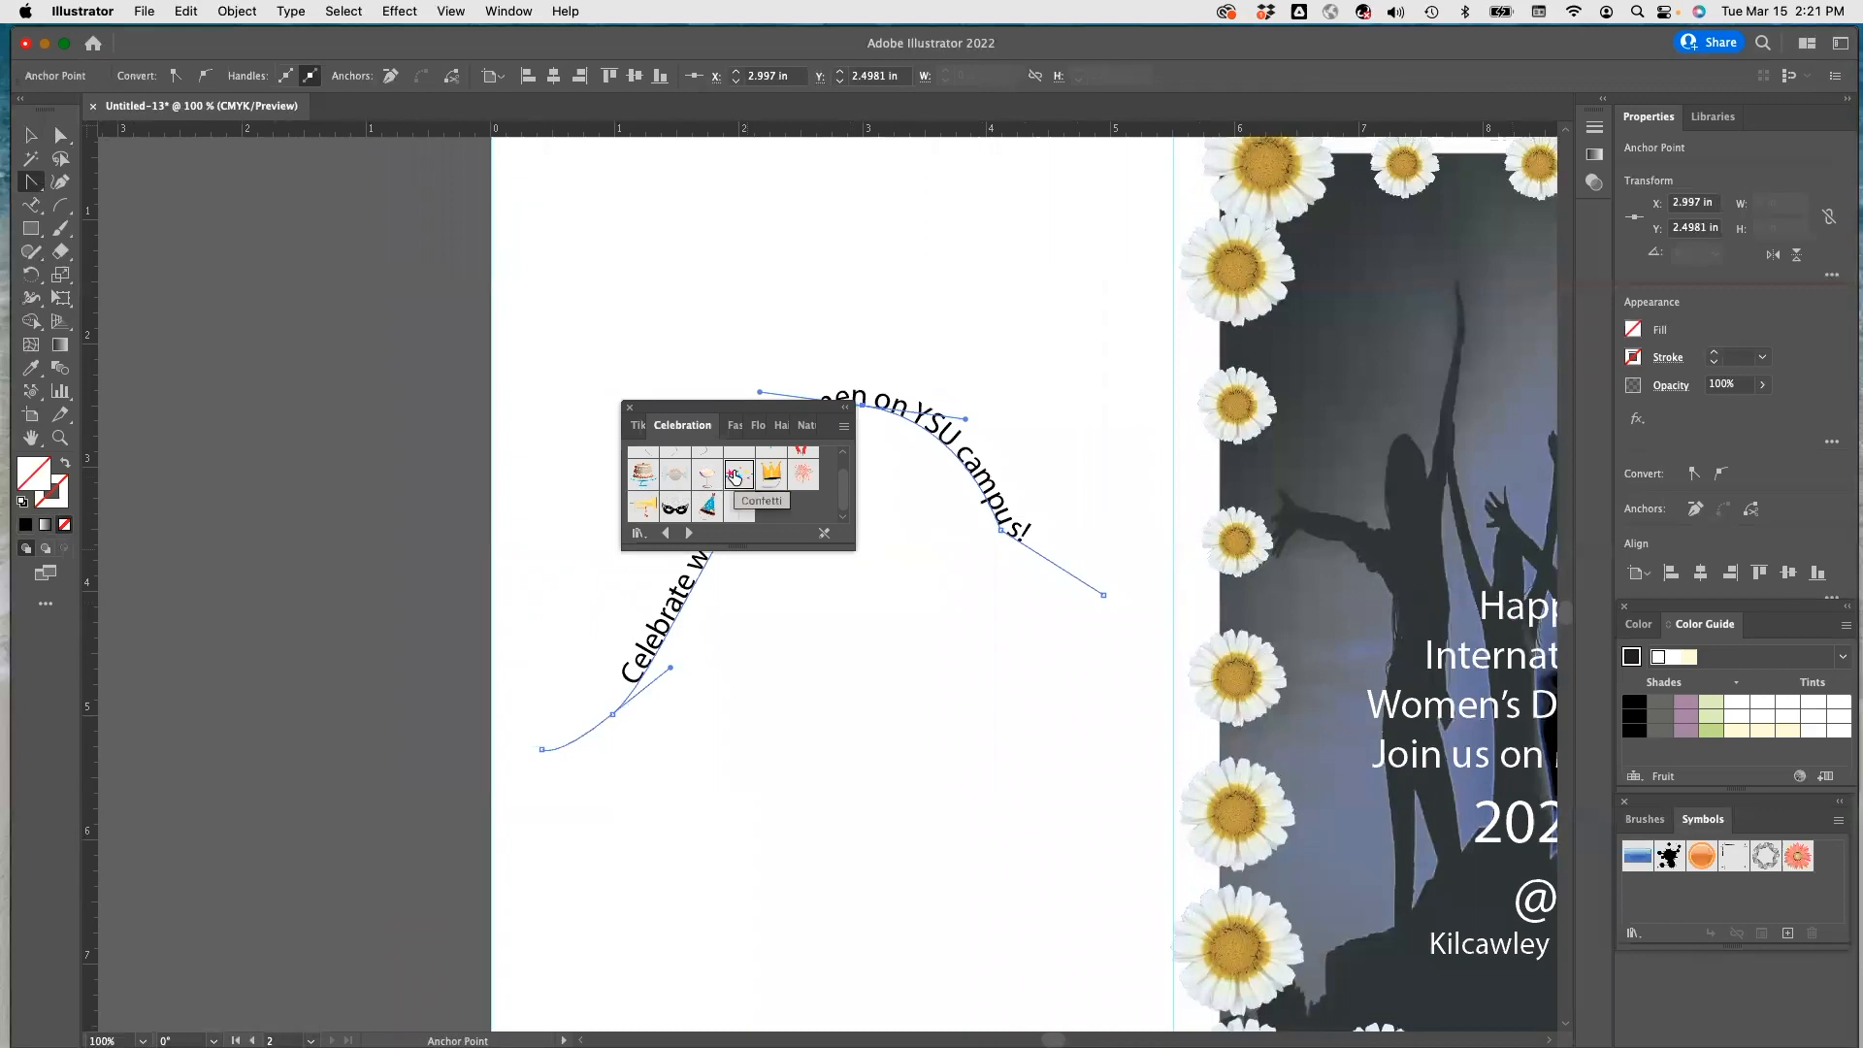
pyautogui.scroll(2, 749, 477)
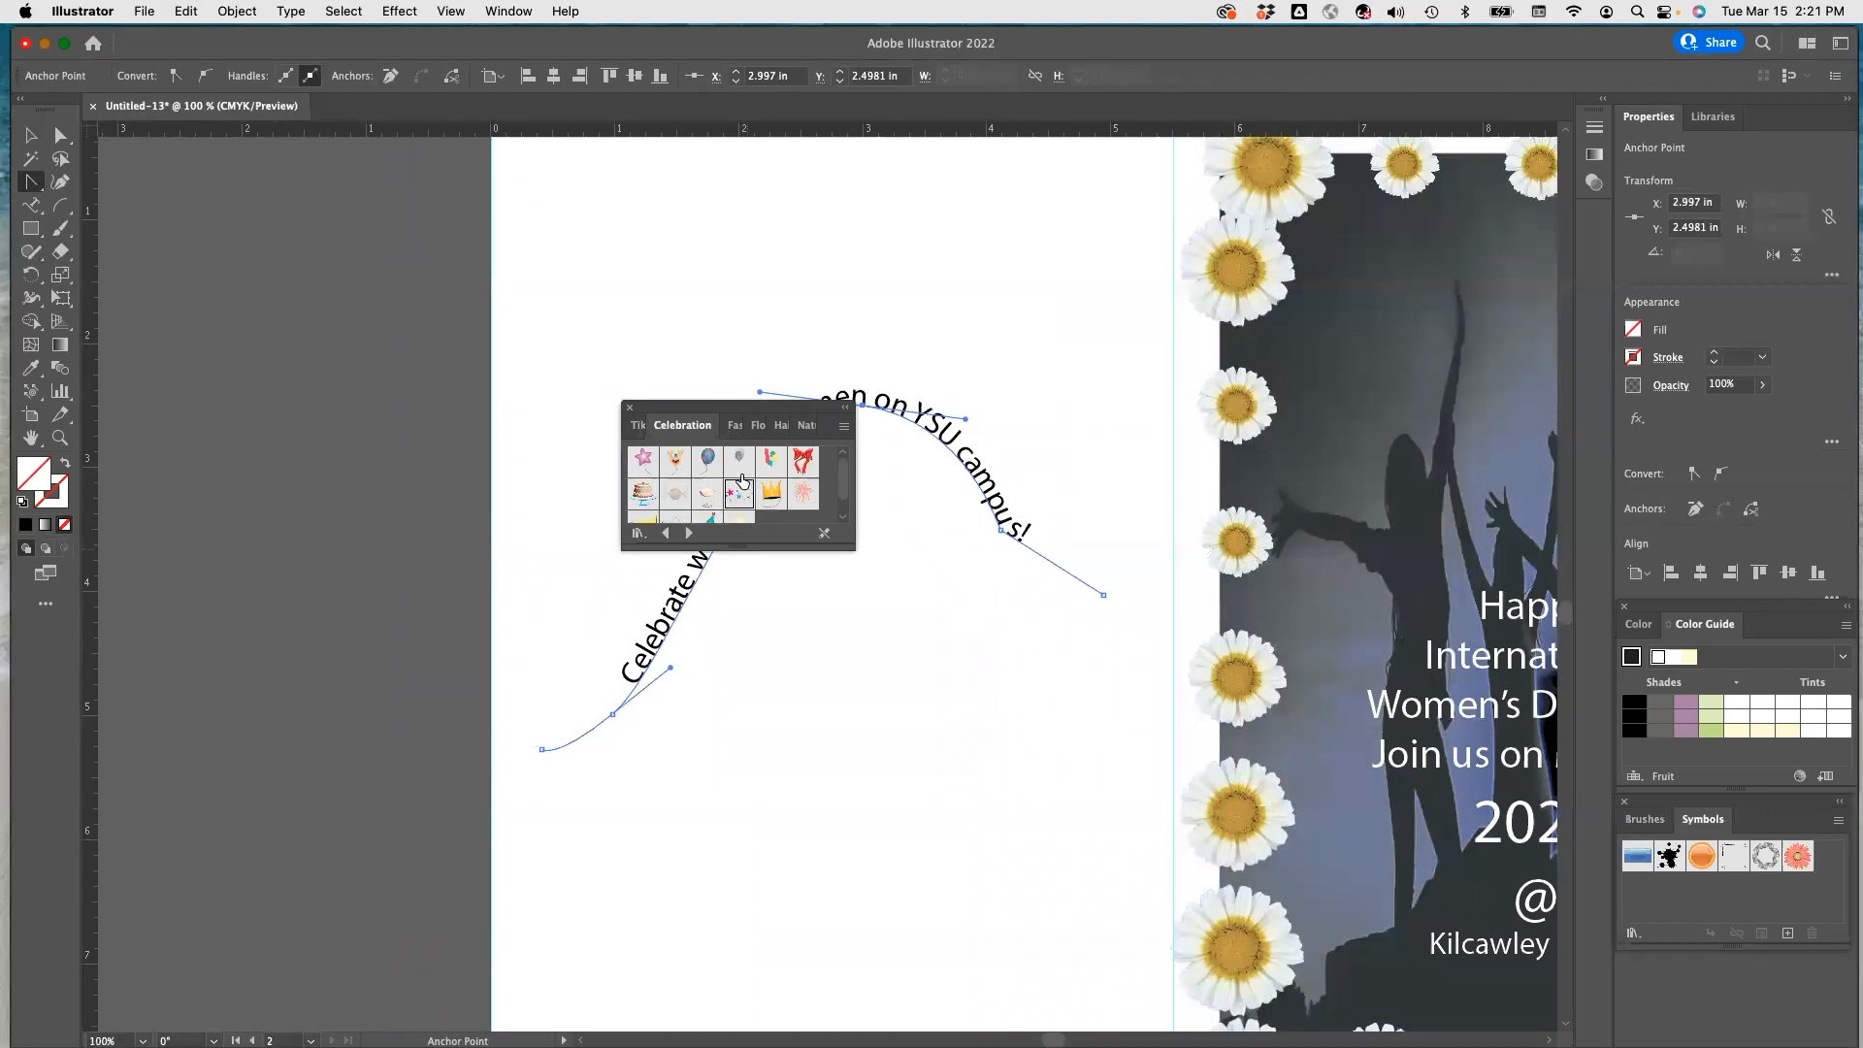
pyautogui.scroll(-2, 739, 483)
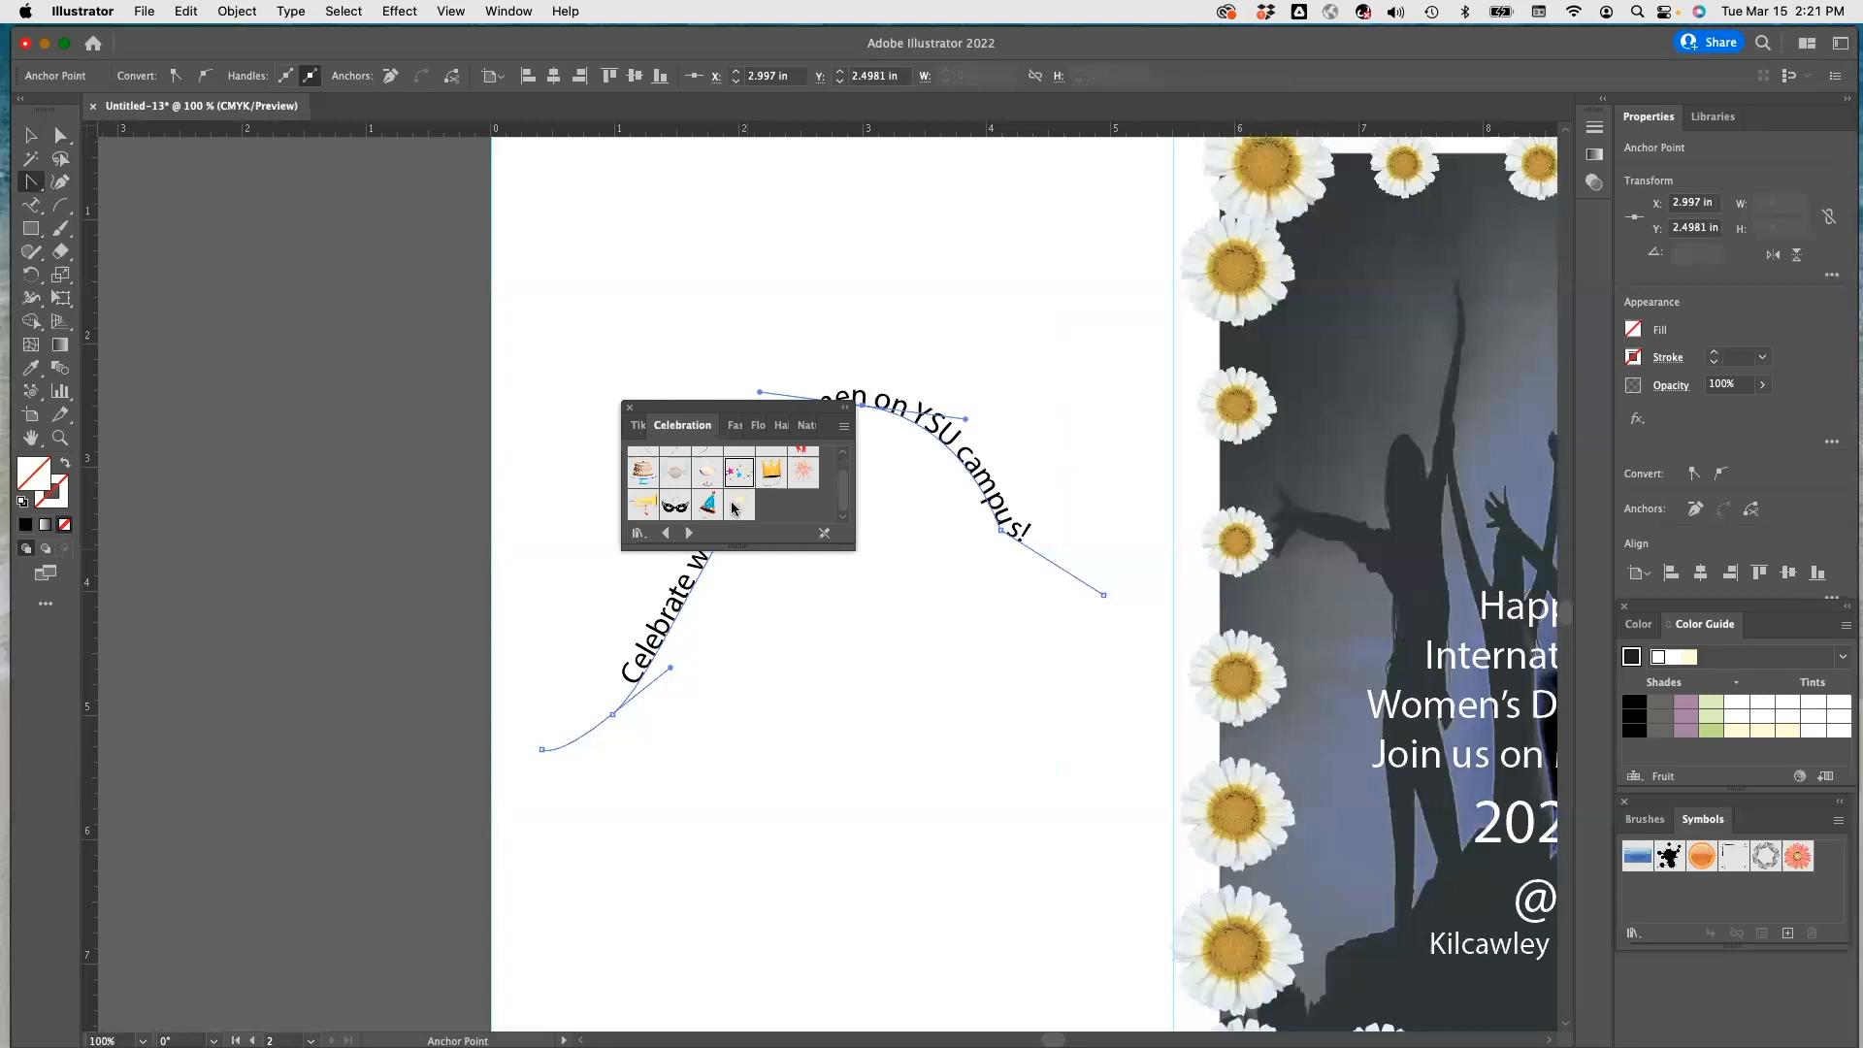
pyautogui.click(739, 474)
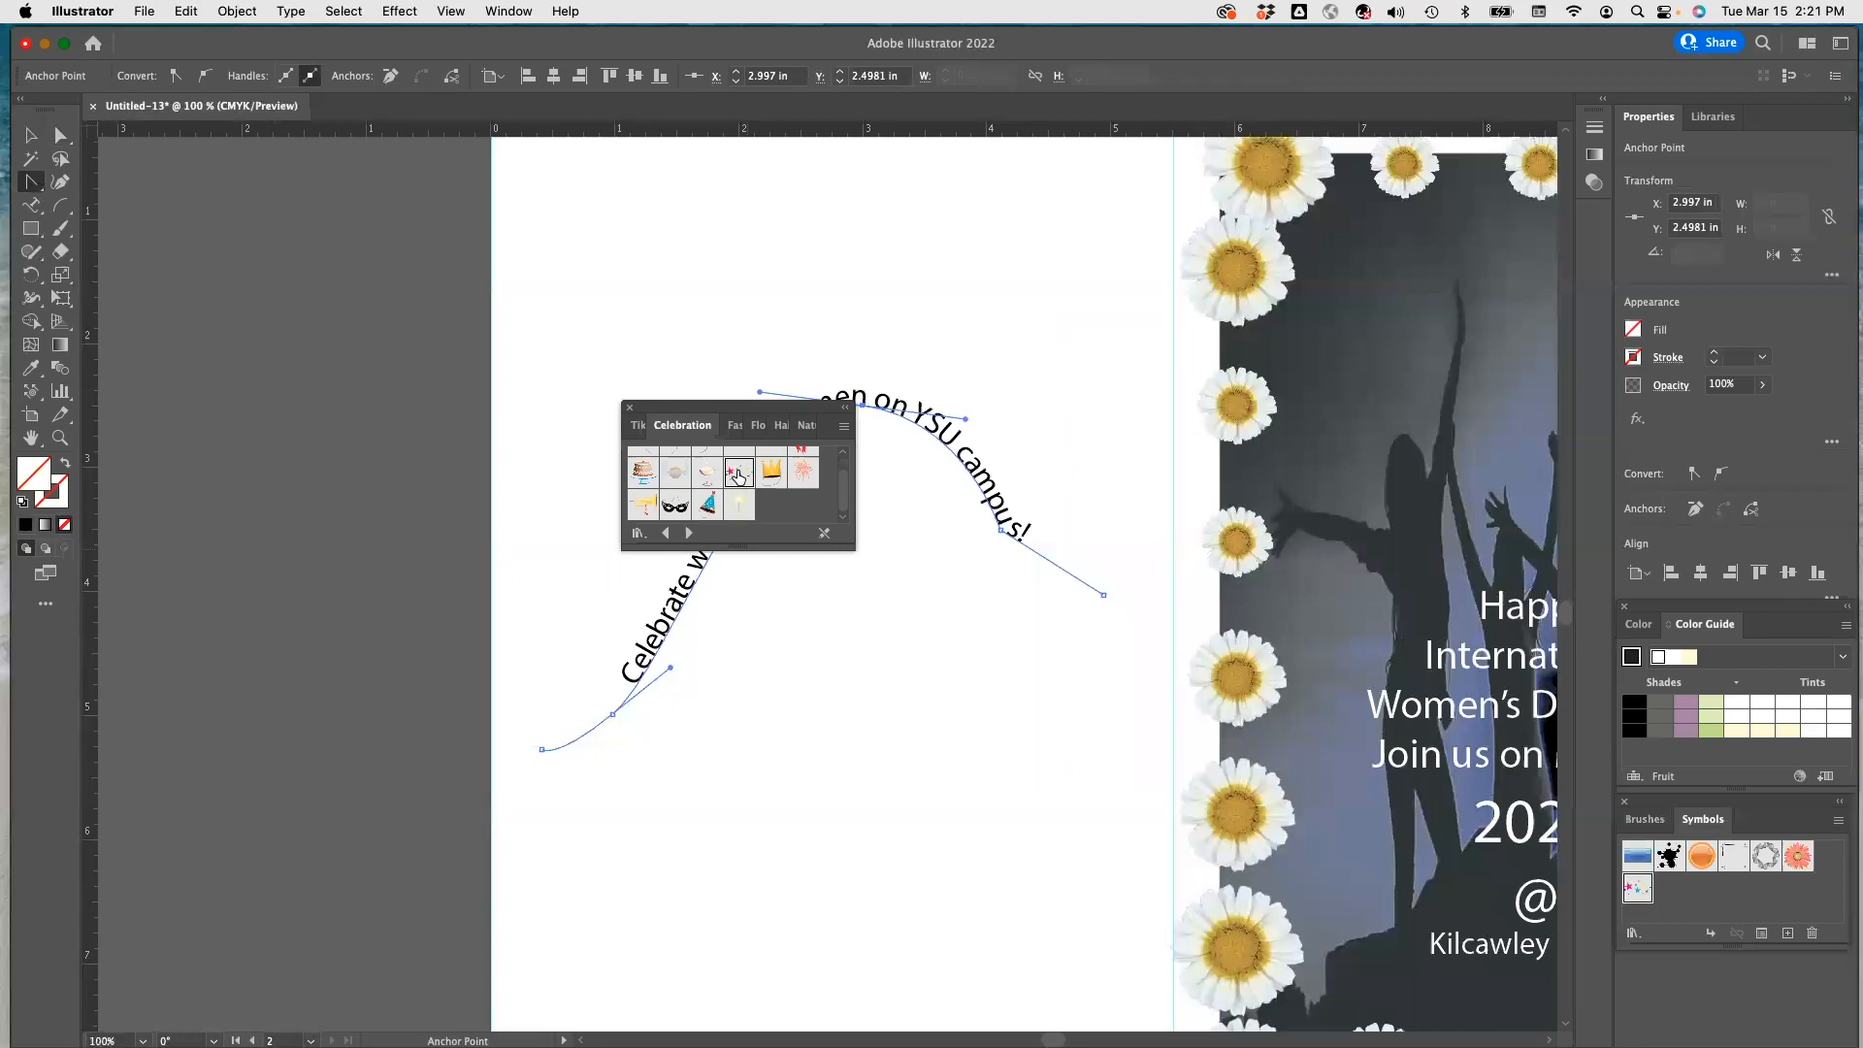
pyautogui.click(629, 407)
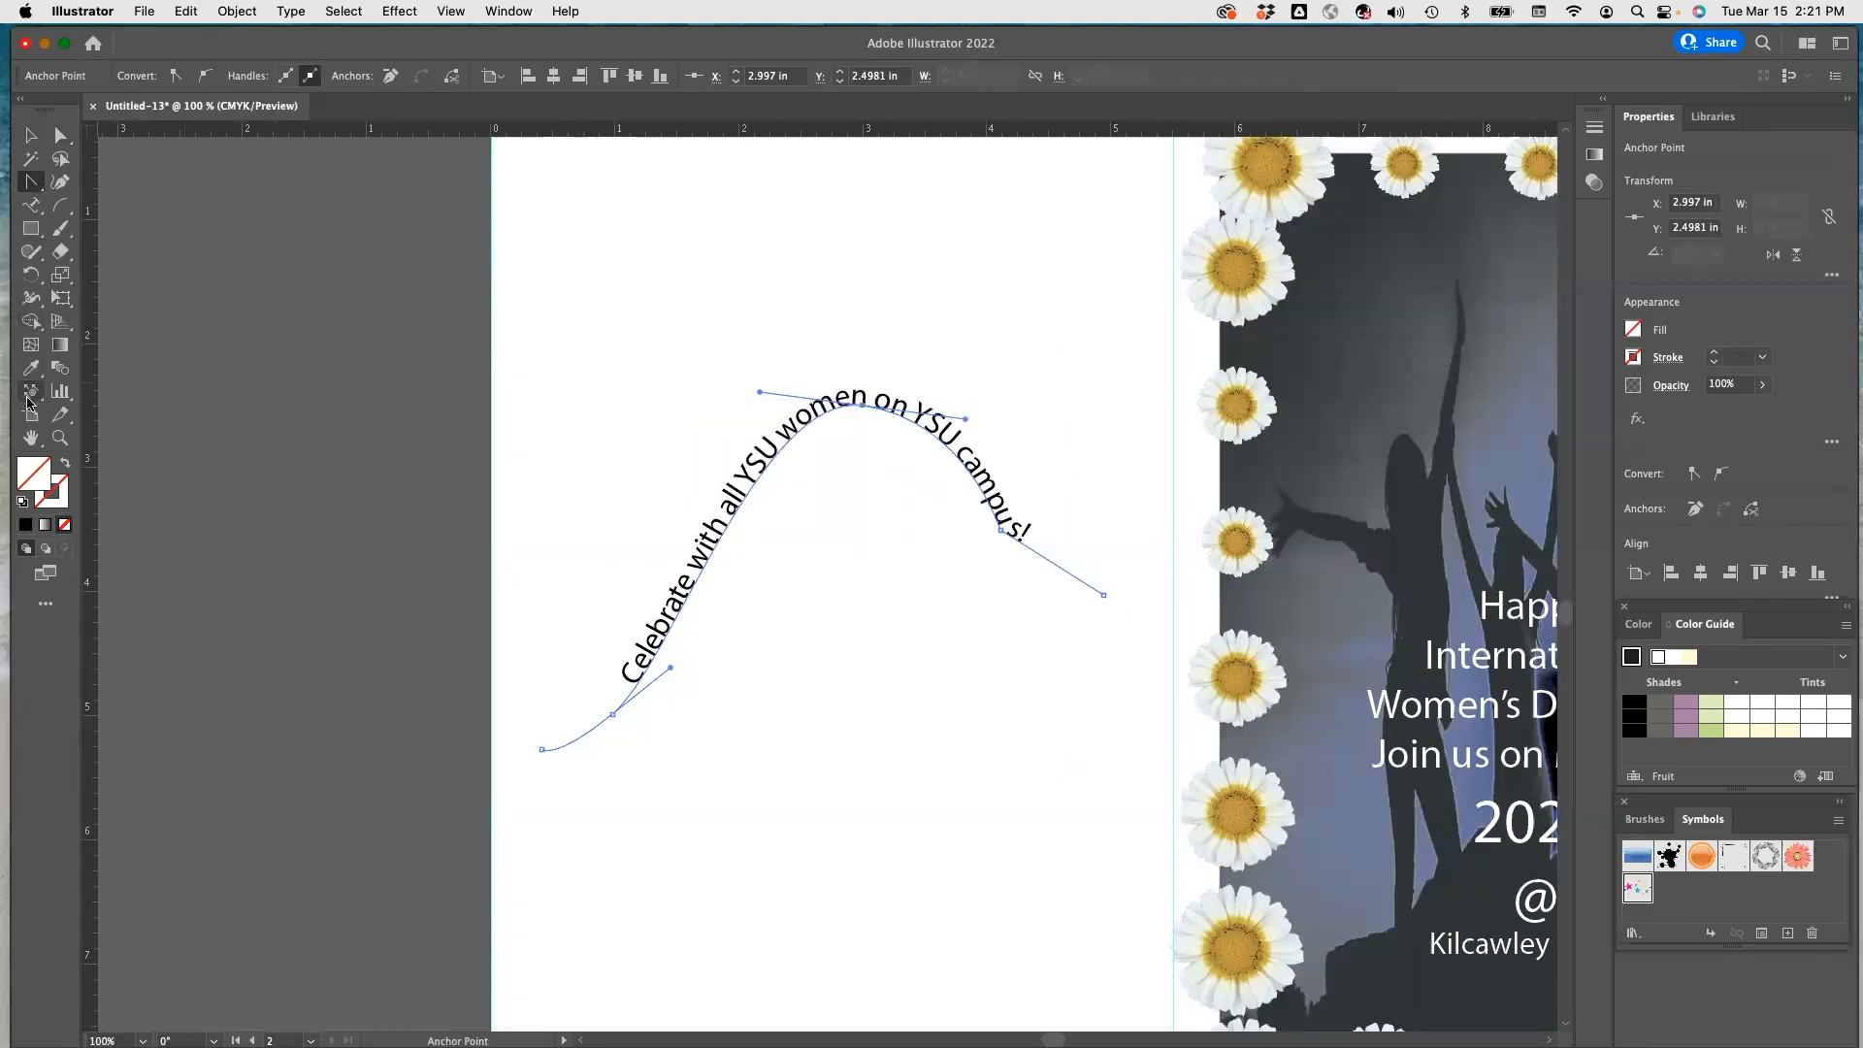
# Spray Confetti symbols with the Symbol Sprayer above both sides of the curved text and below its arch.
pyautogui.click(38, 403)
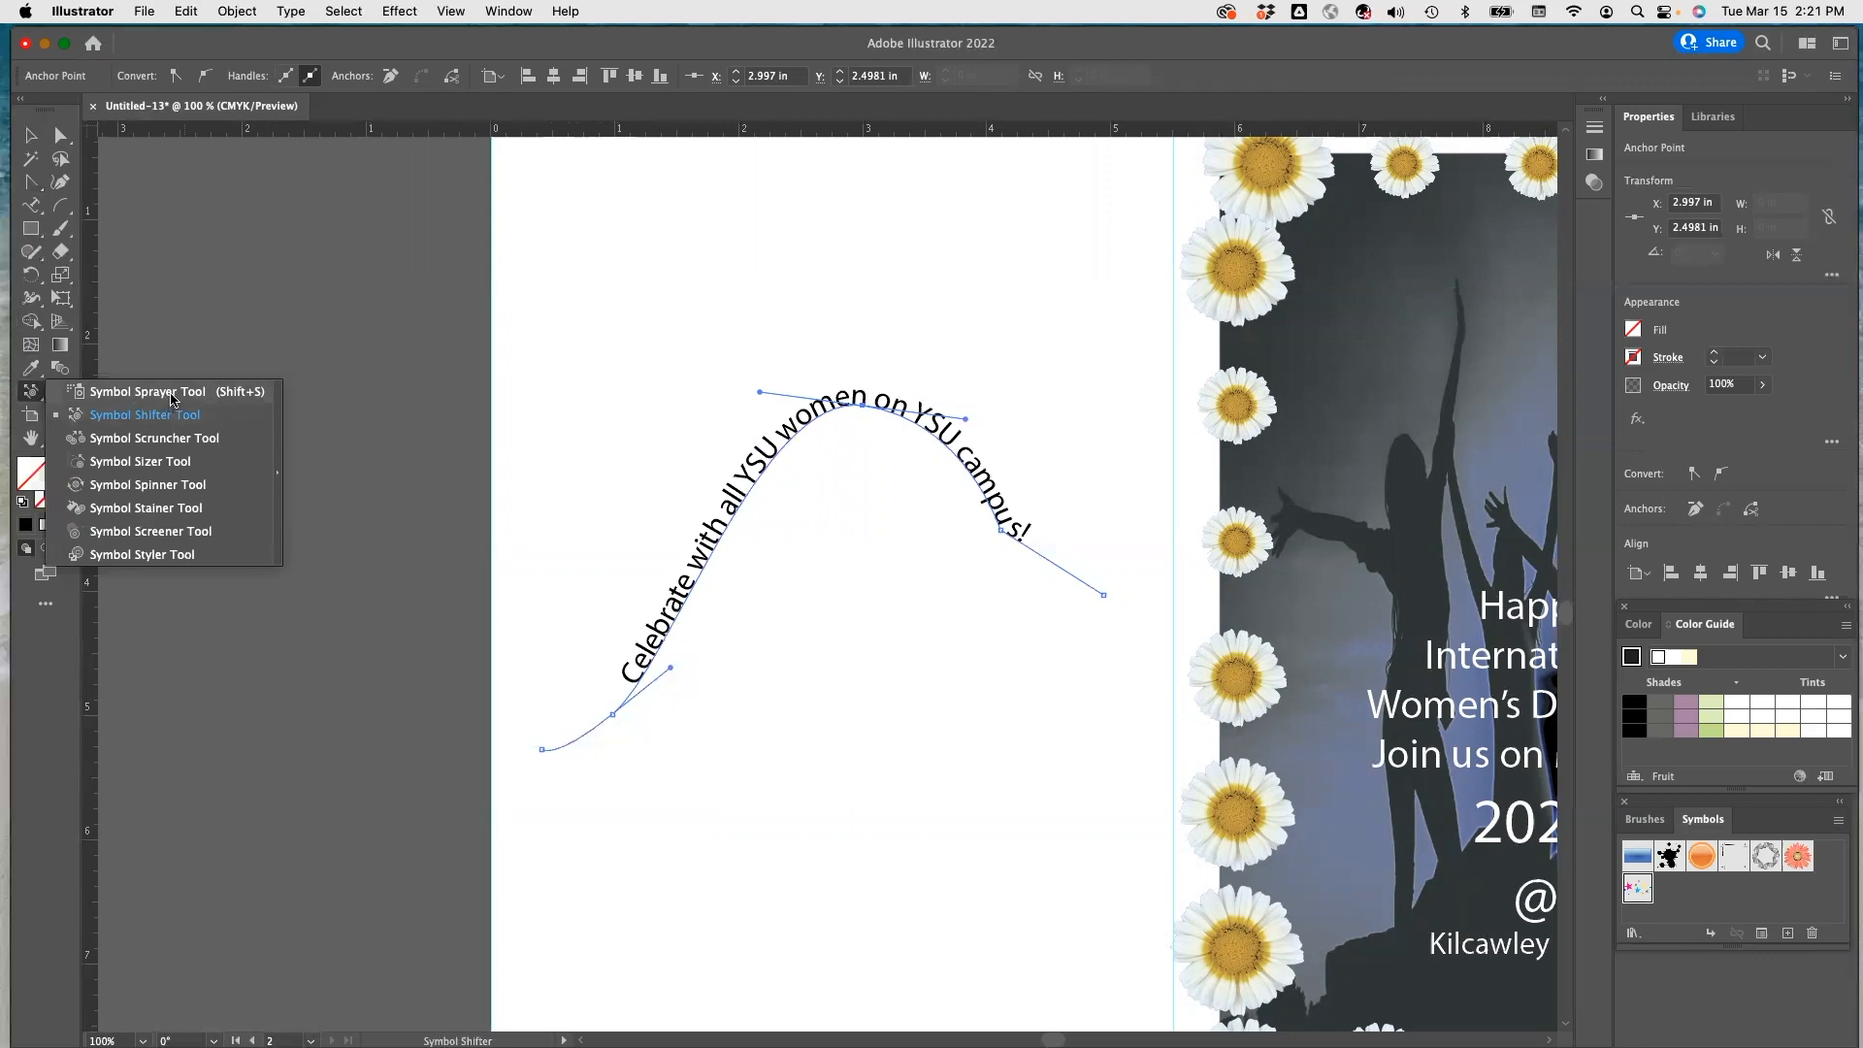
pyautogui.click(166, 396)
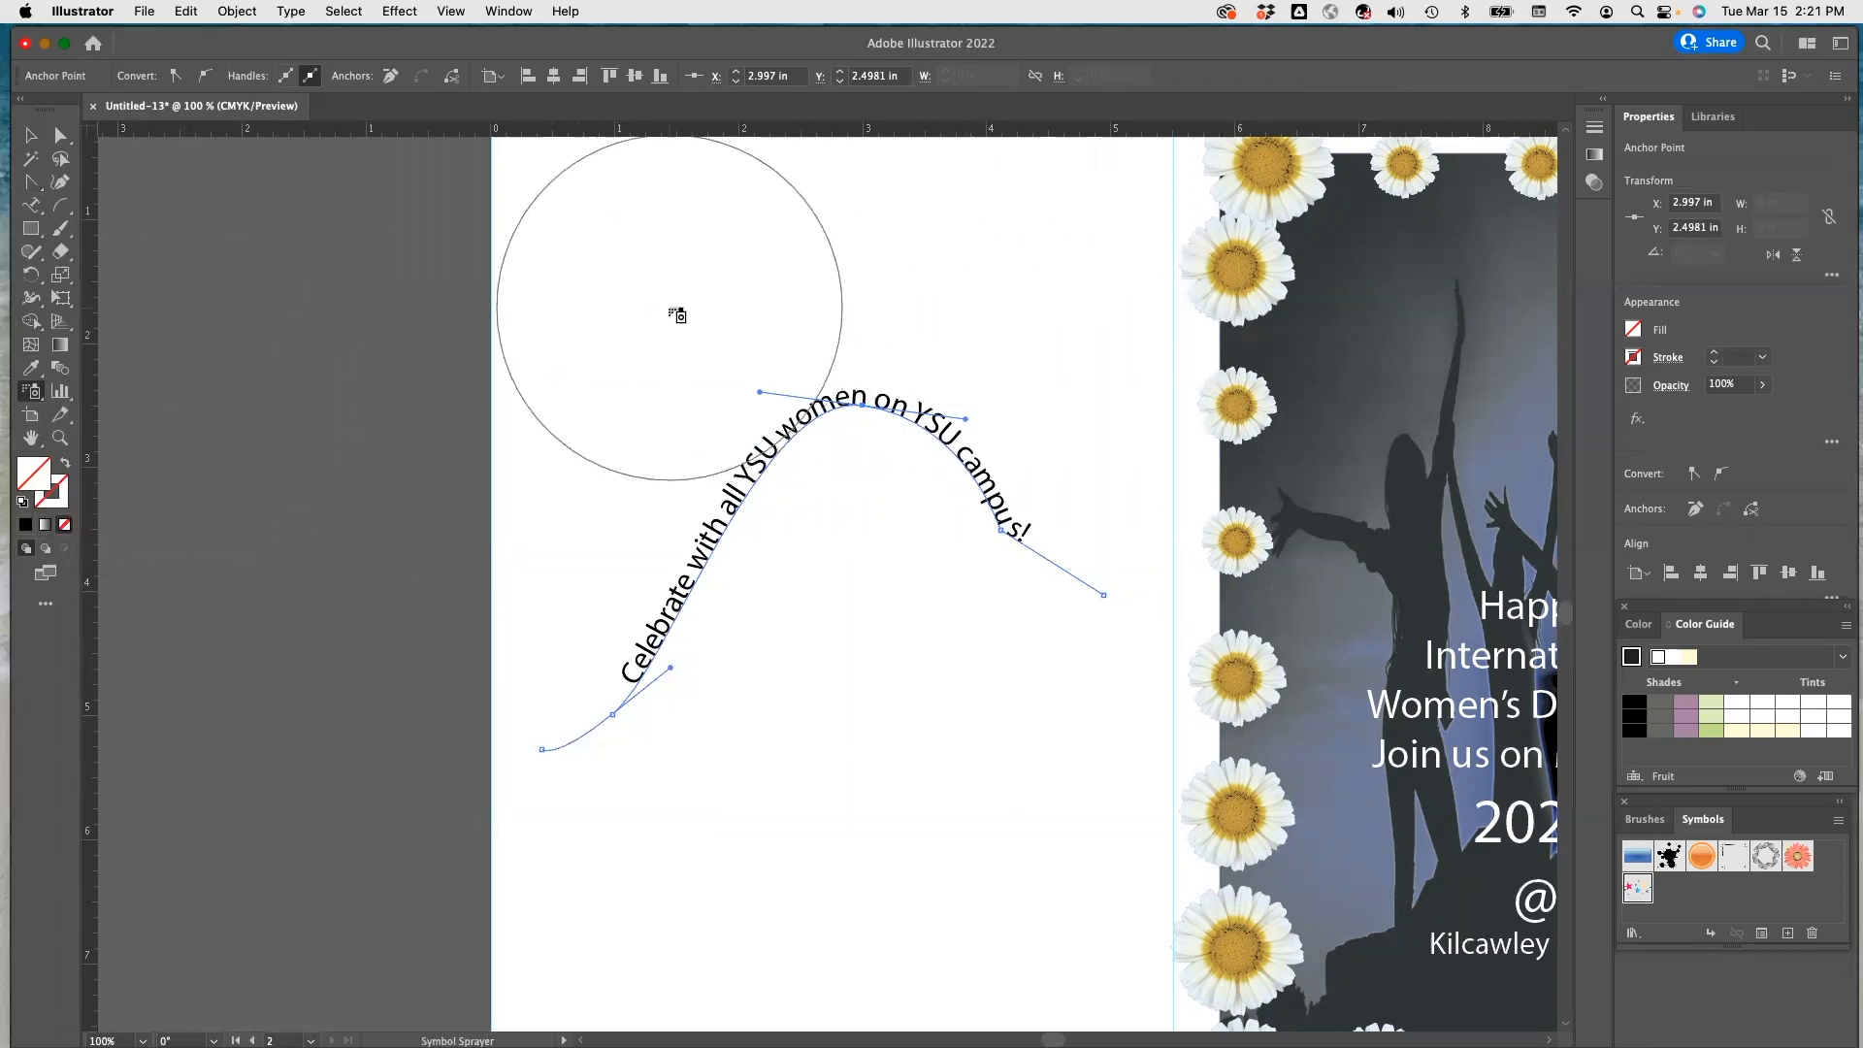
pyautogui.click(677, 311)
pyautogui.click(999, 318)
pyautogui.click(850, 720)
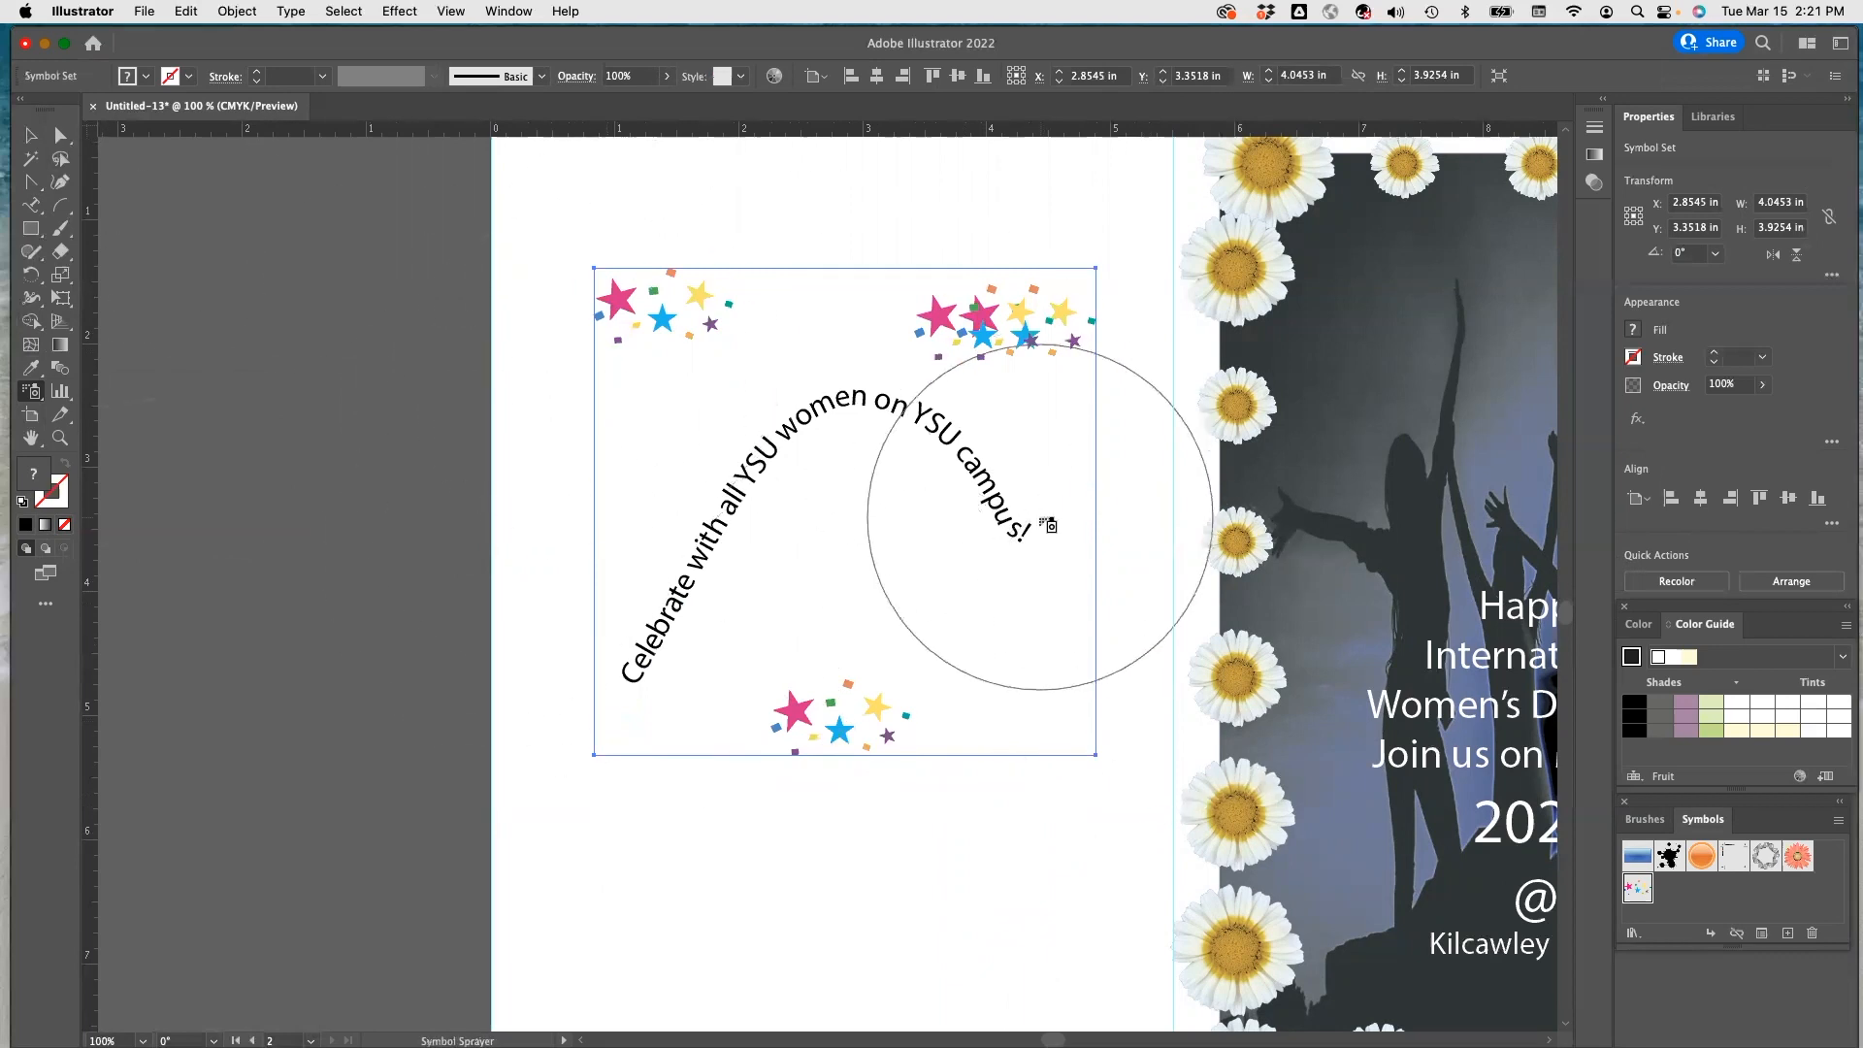
# Review the complete layout of both artboards, from the cover and sponsor page to the inside pages.
pyautogui.press('a')
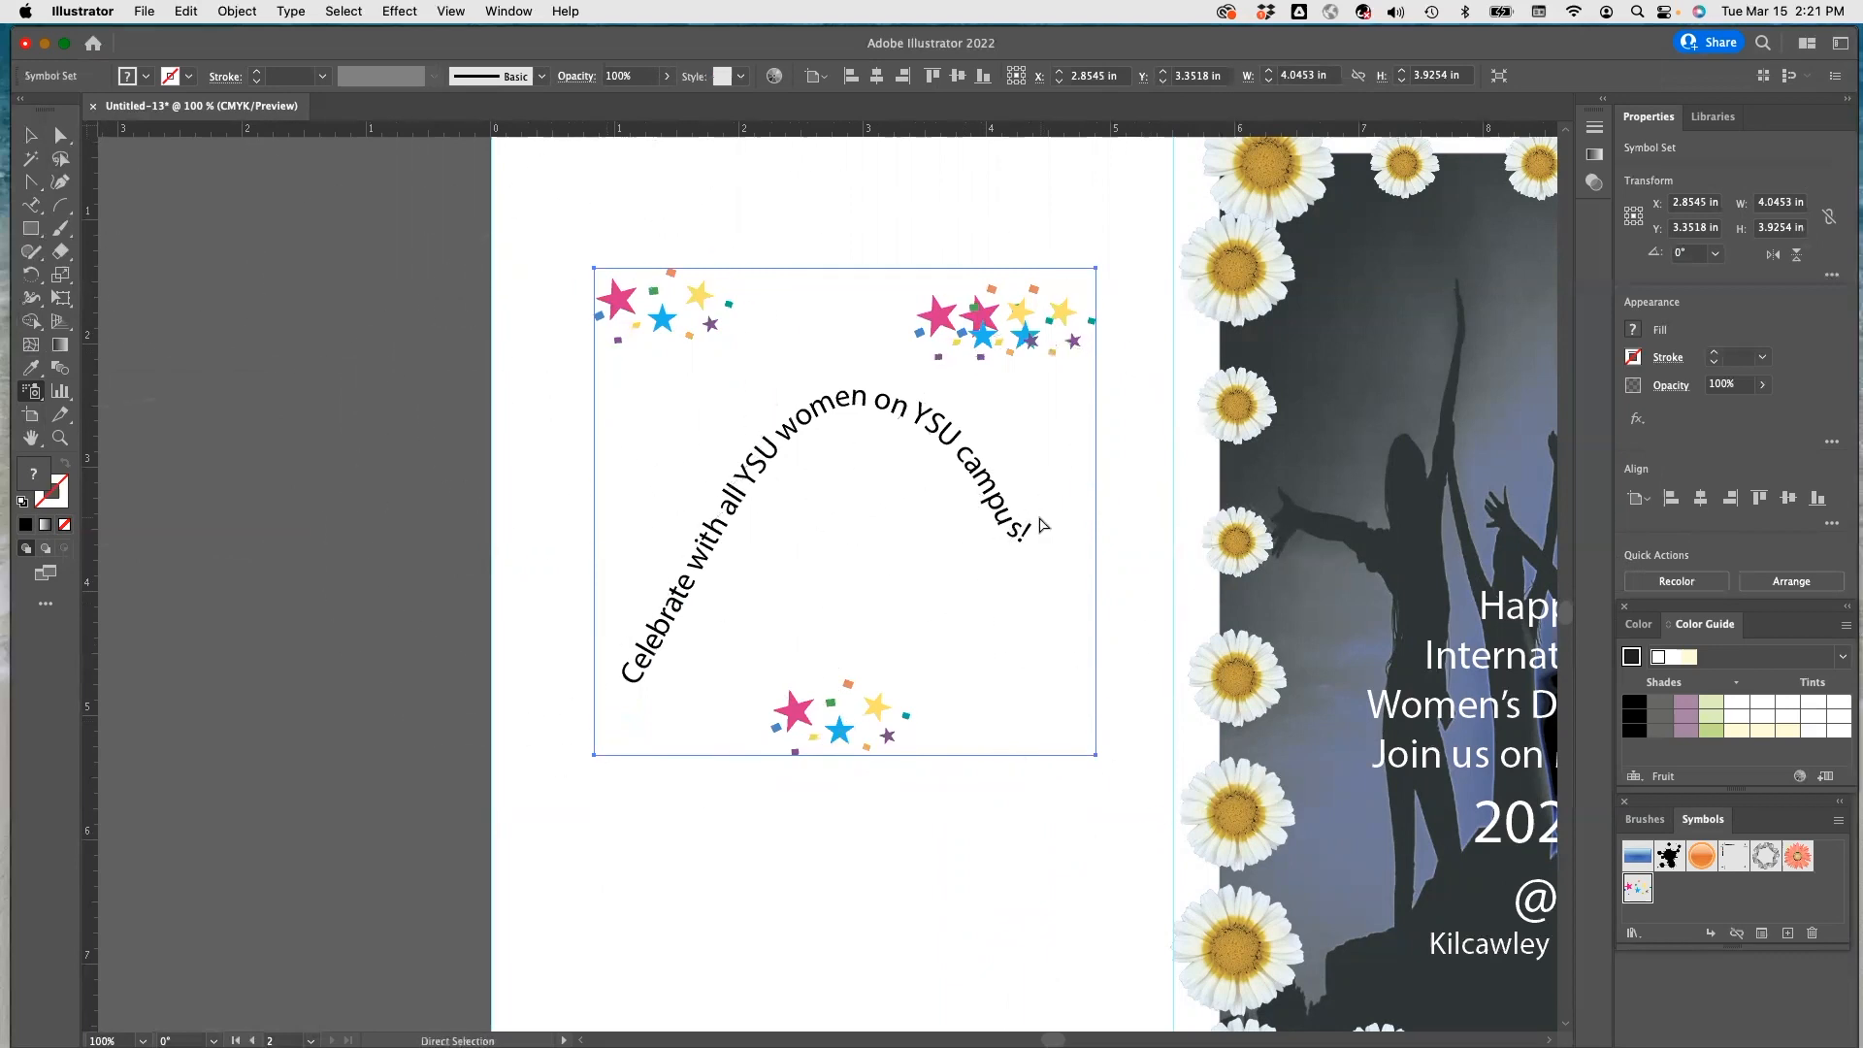
pyautogui.press('super+minus')
pyautogui.hotkey('shift', 's')
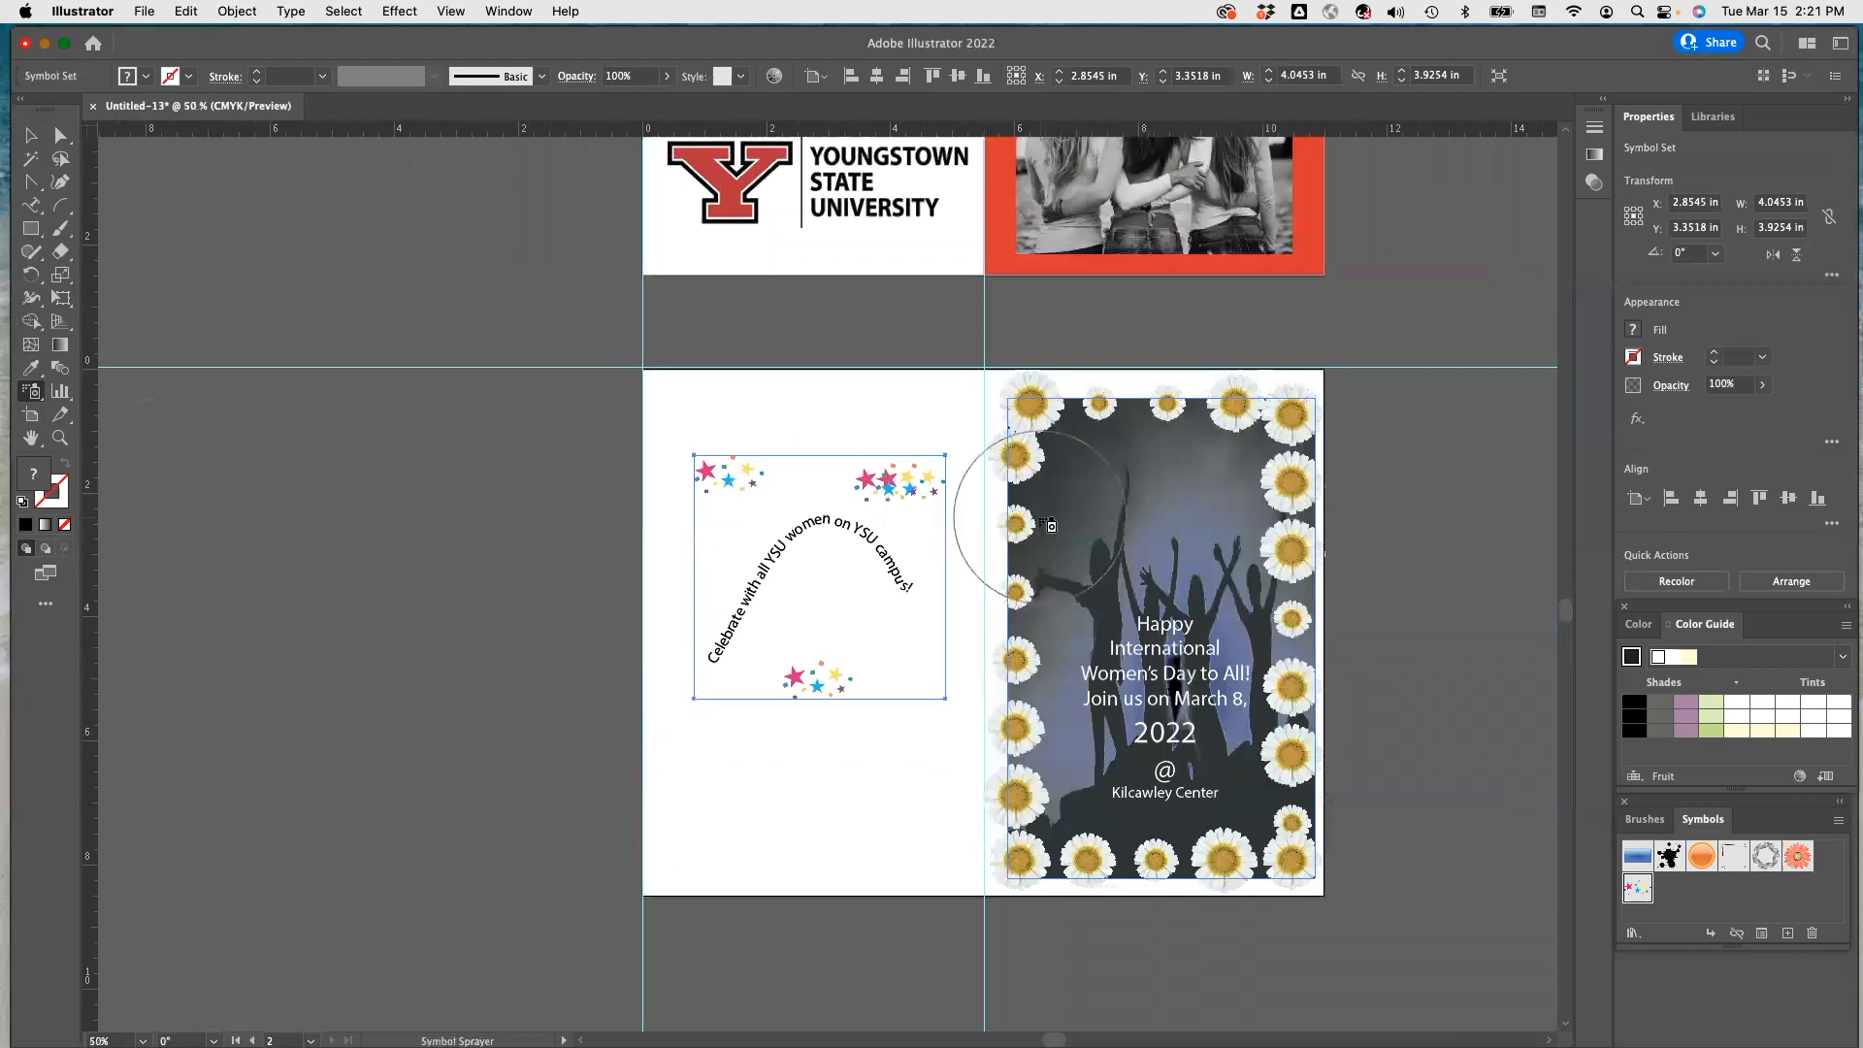
pyautogui.press('super+minus')
pyautogui.scroll(5, 609, 503)
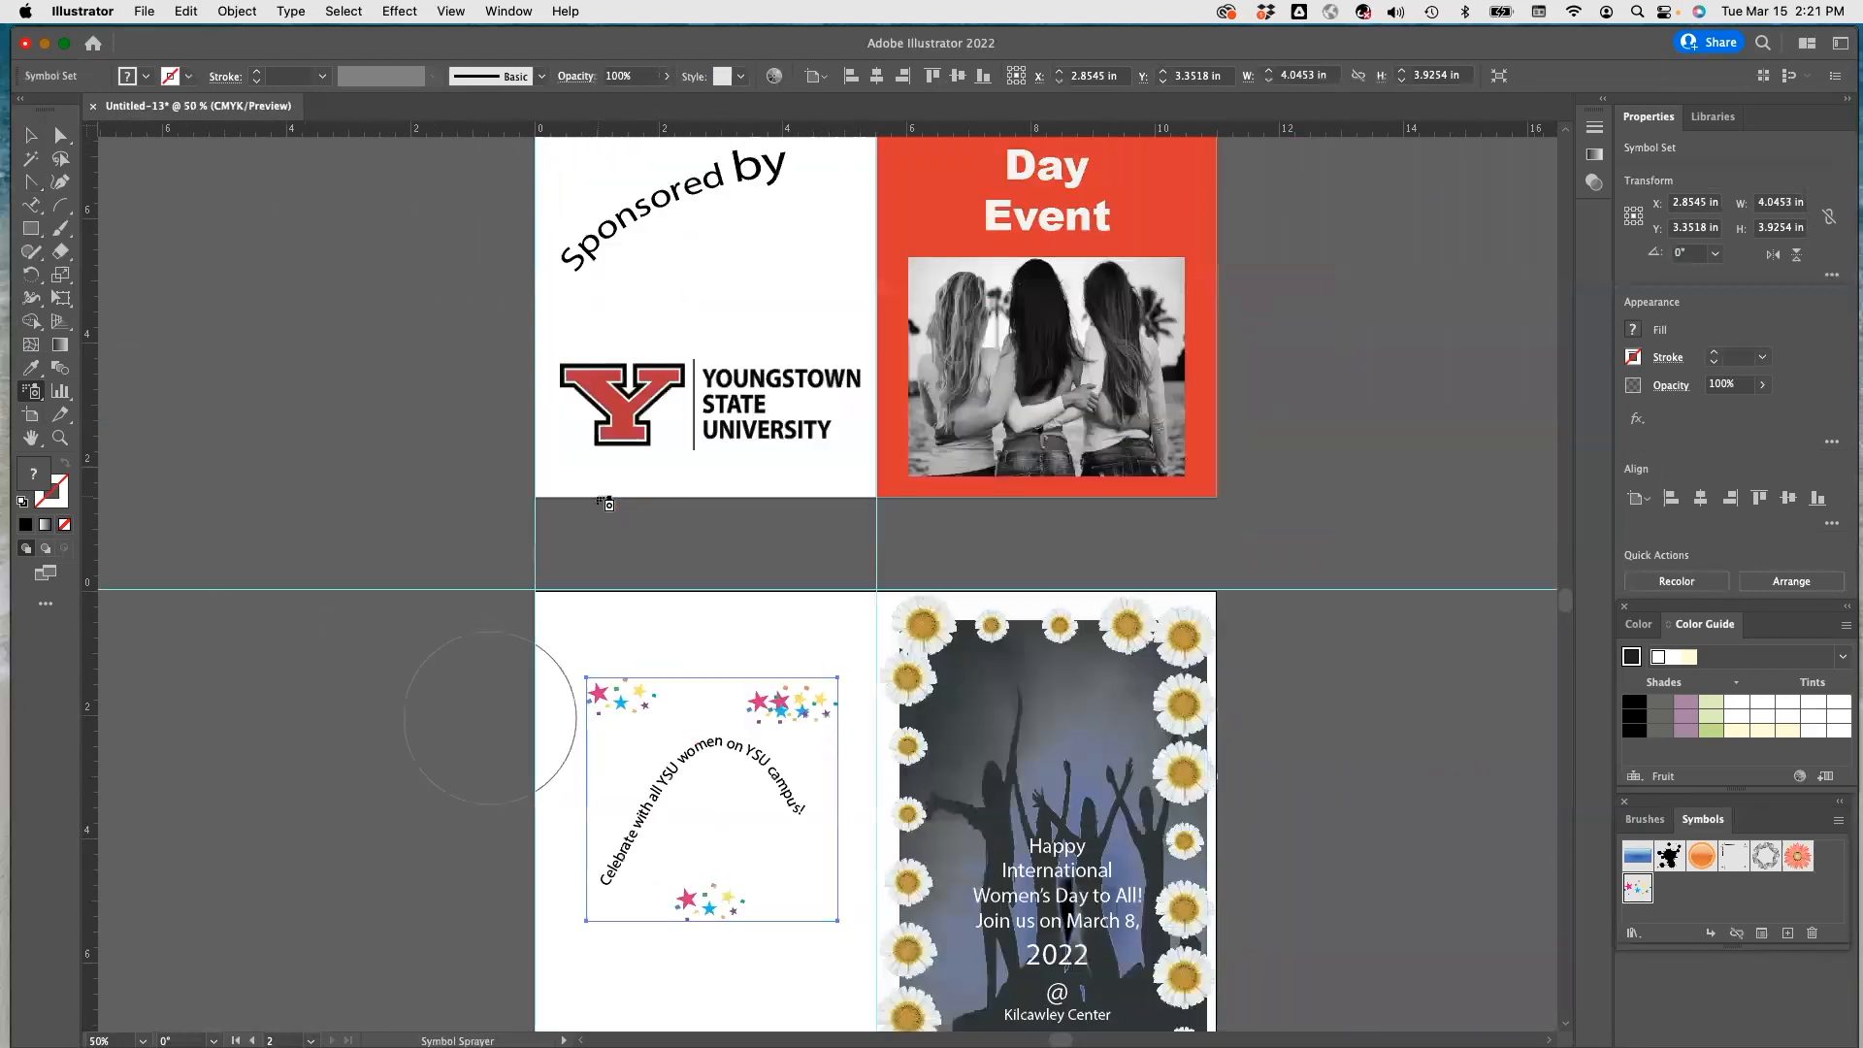
pyautogui.scroll(-5, 609, 504)
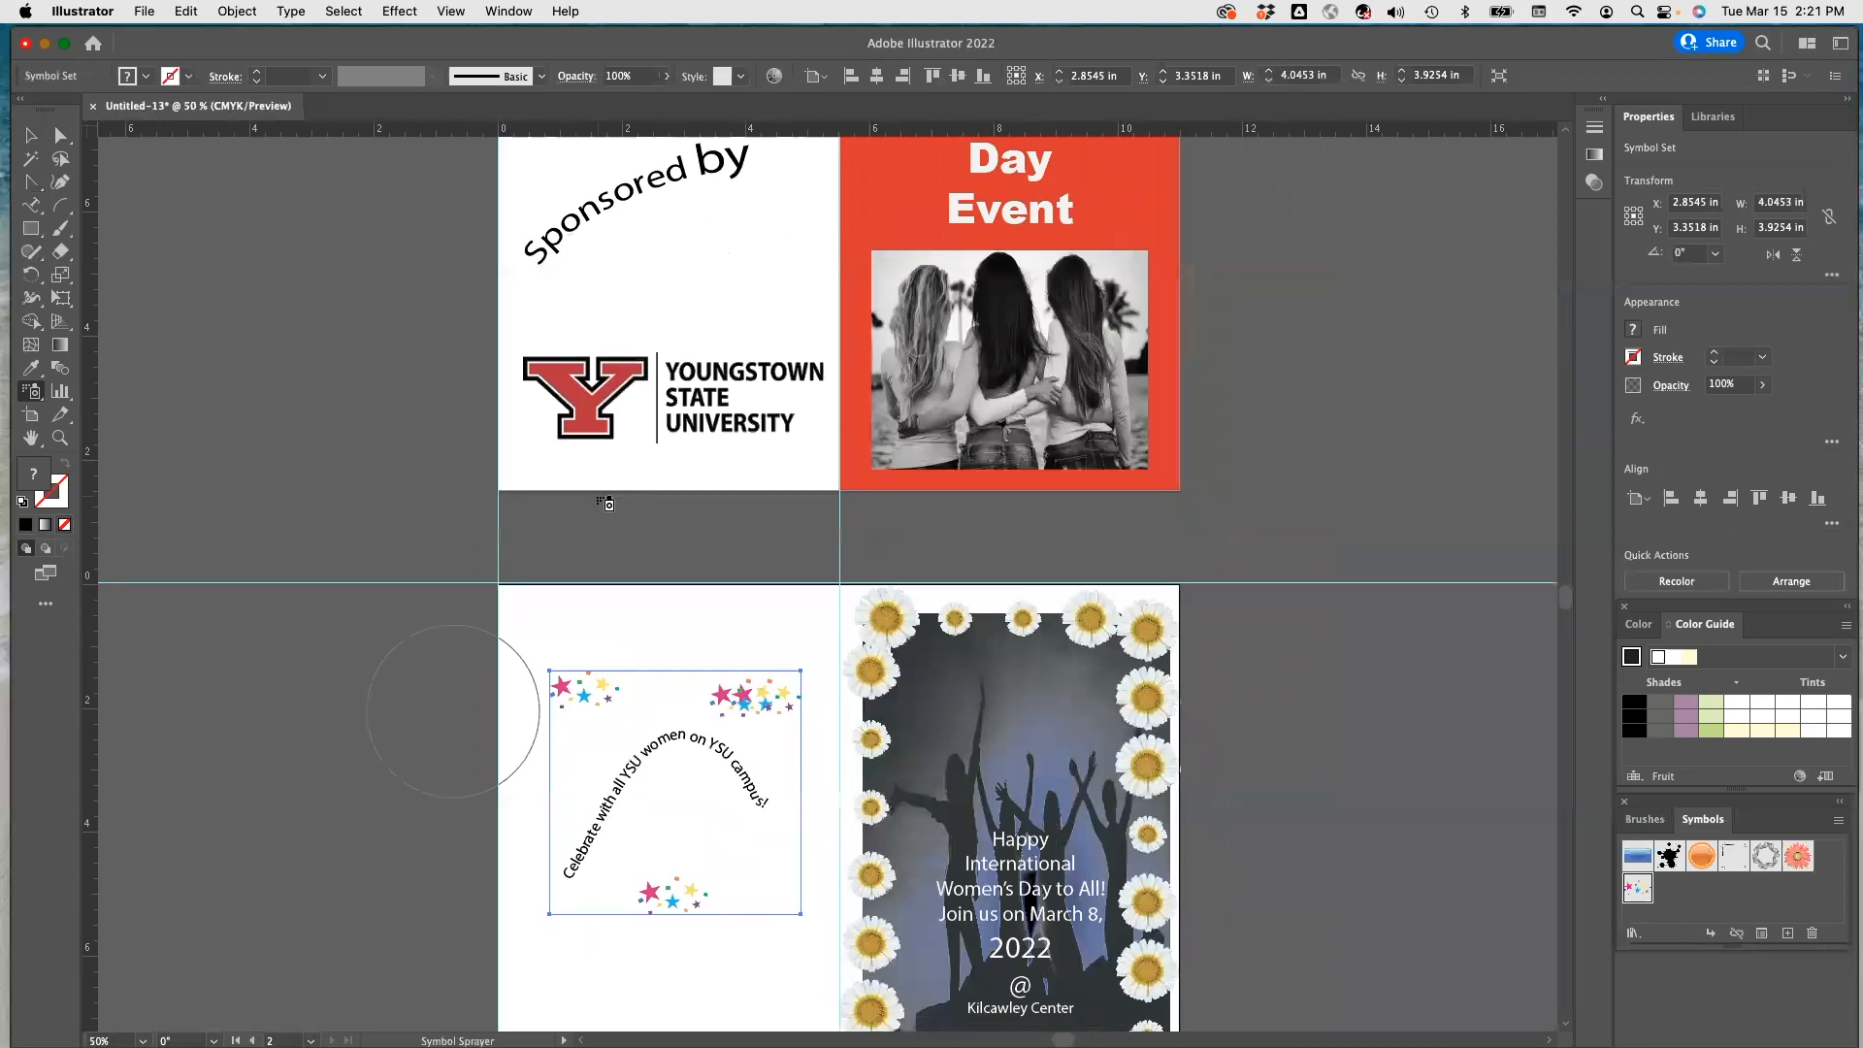
pyautogui.scroll(-1, 605, 503)
pyautogui.press('super+minus')
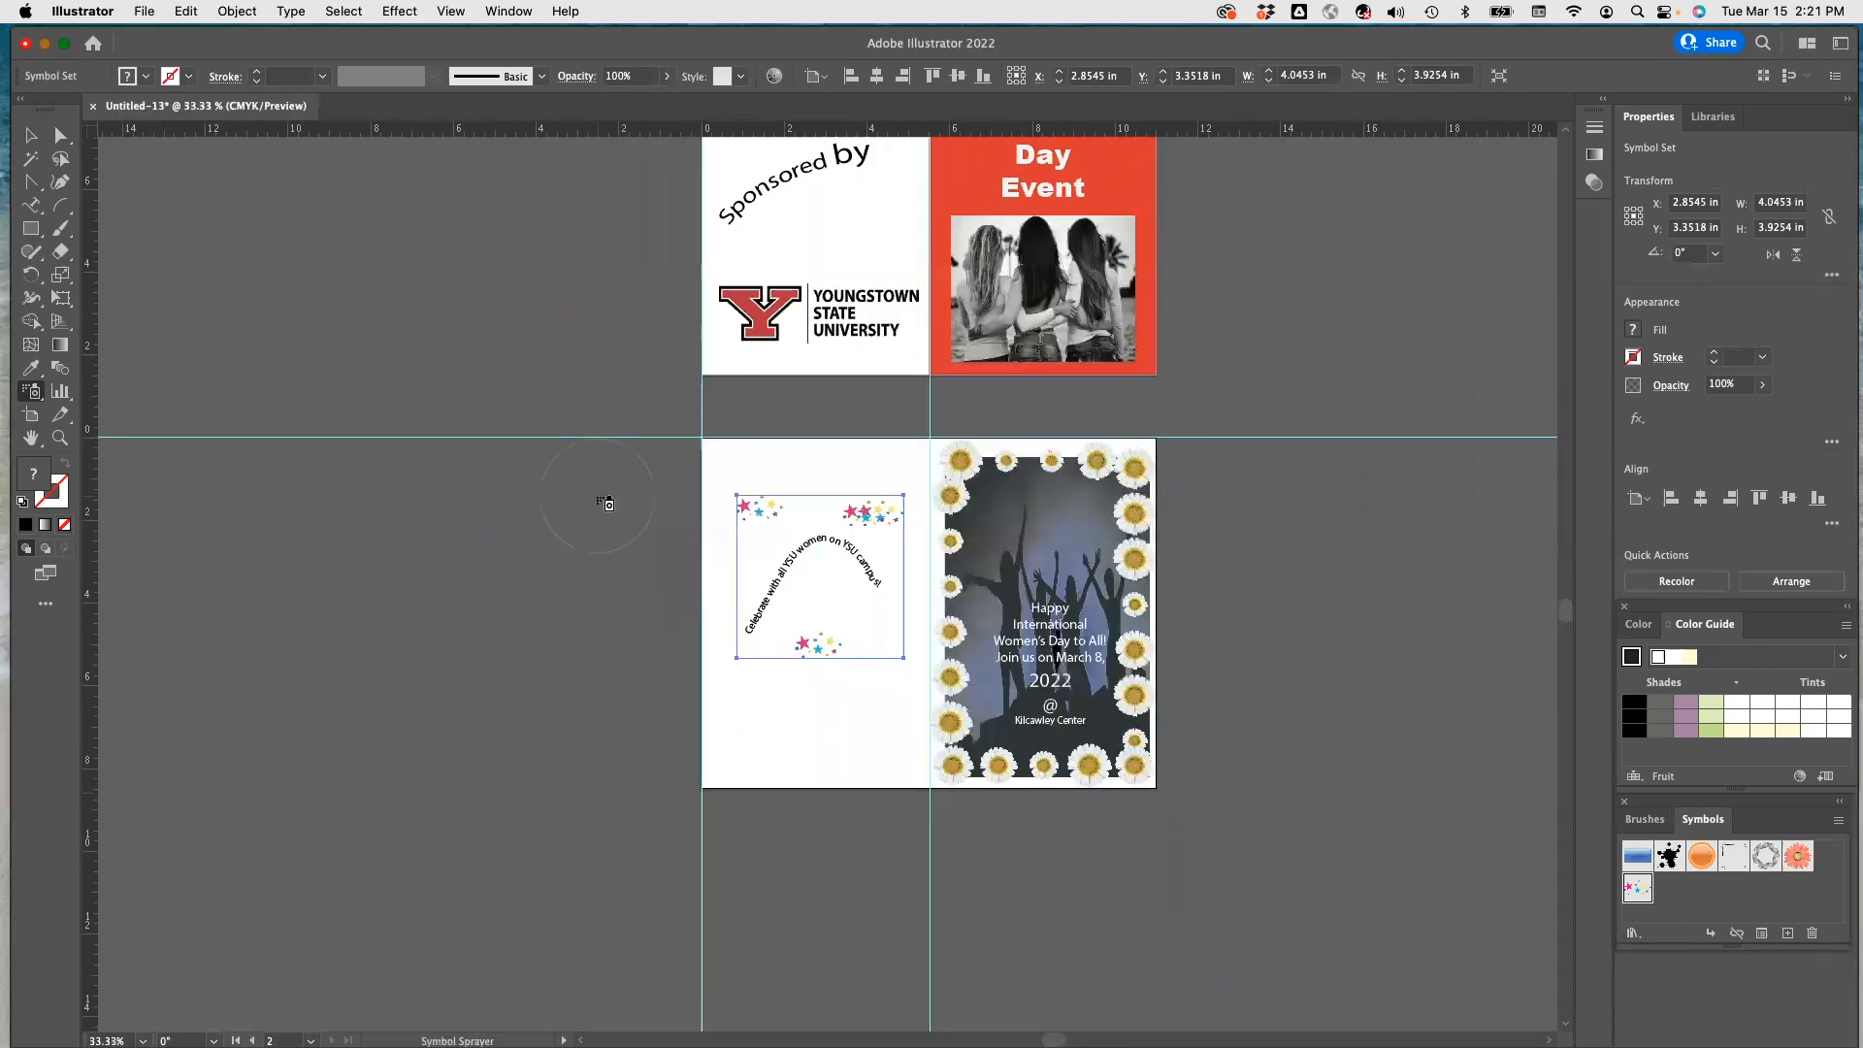
pyautogui.scroll(4, 605, 503)
pyautogui.hscroll(3, 604, 504)
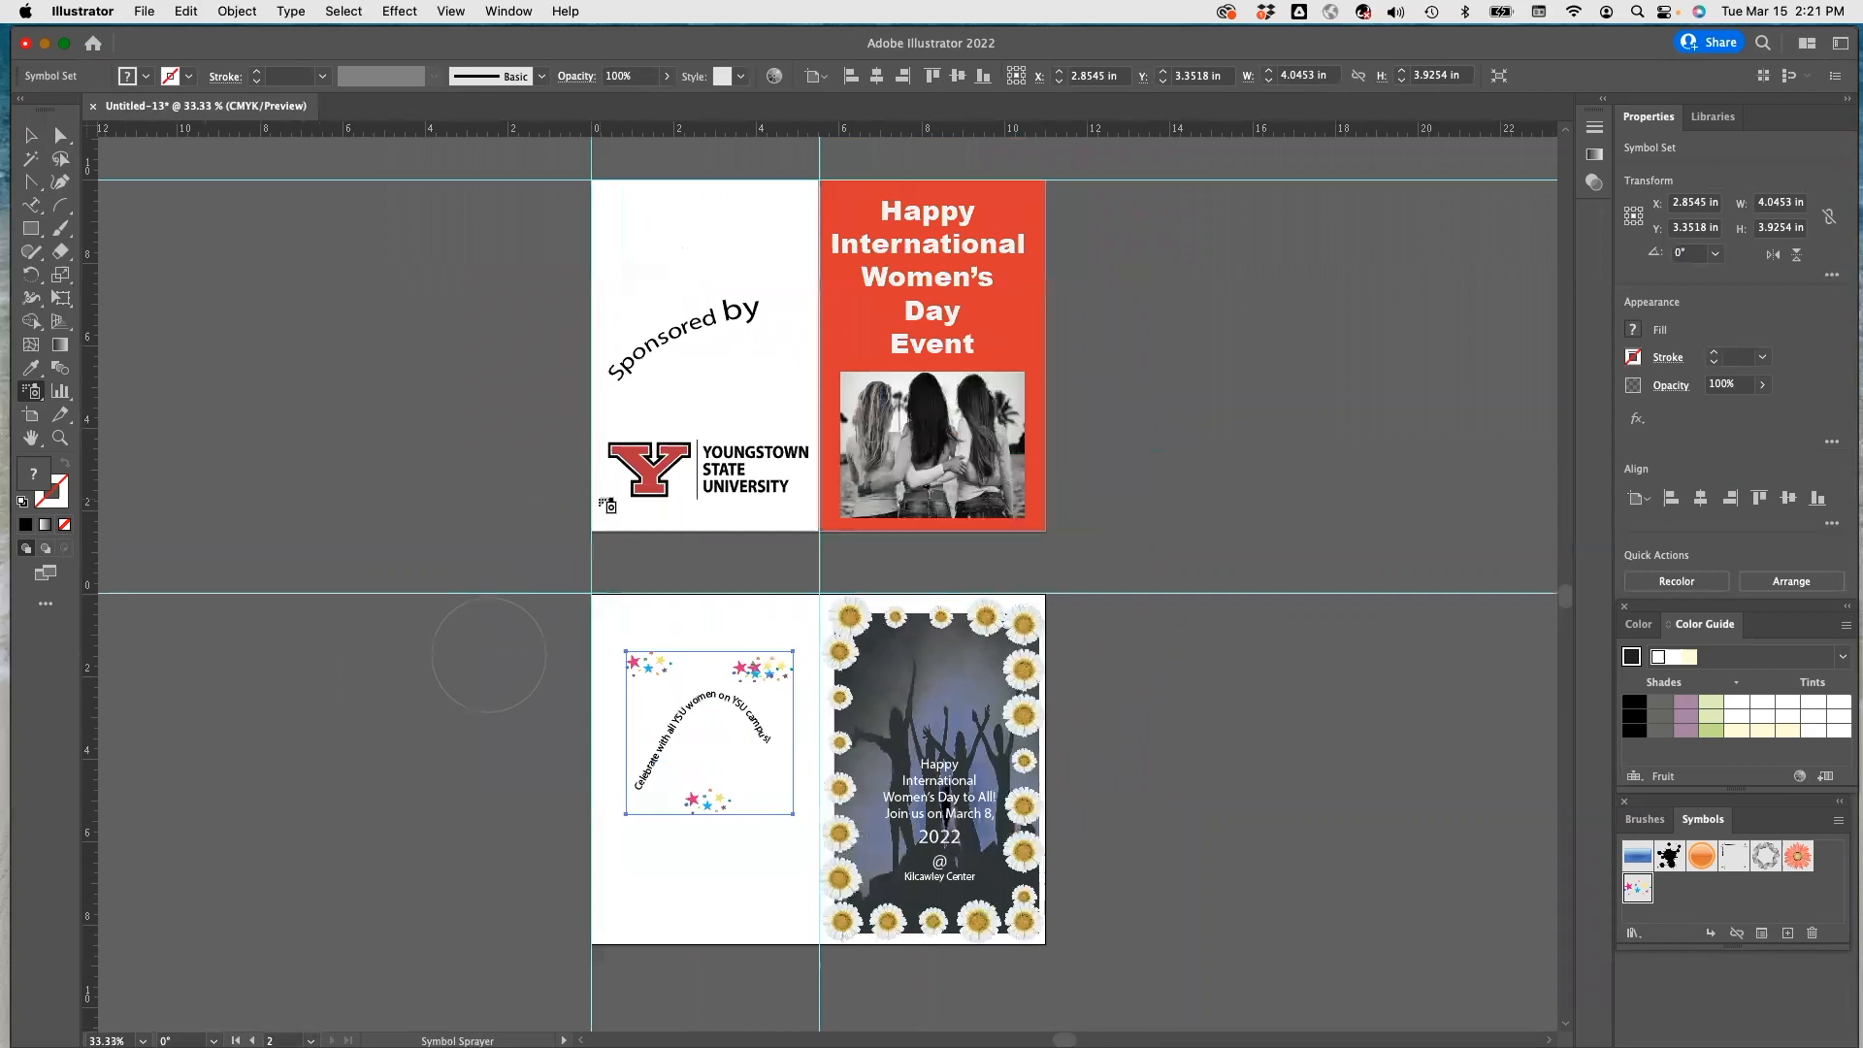
pyautogui.scroll(1, 607, 506)
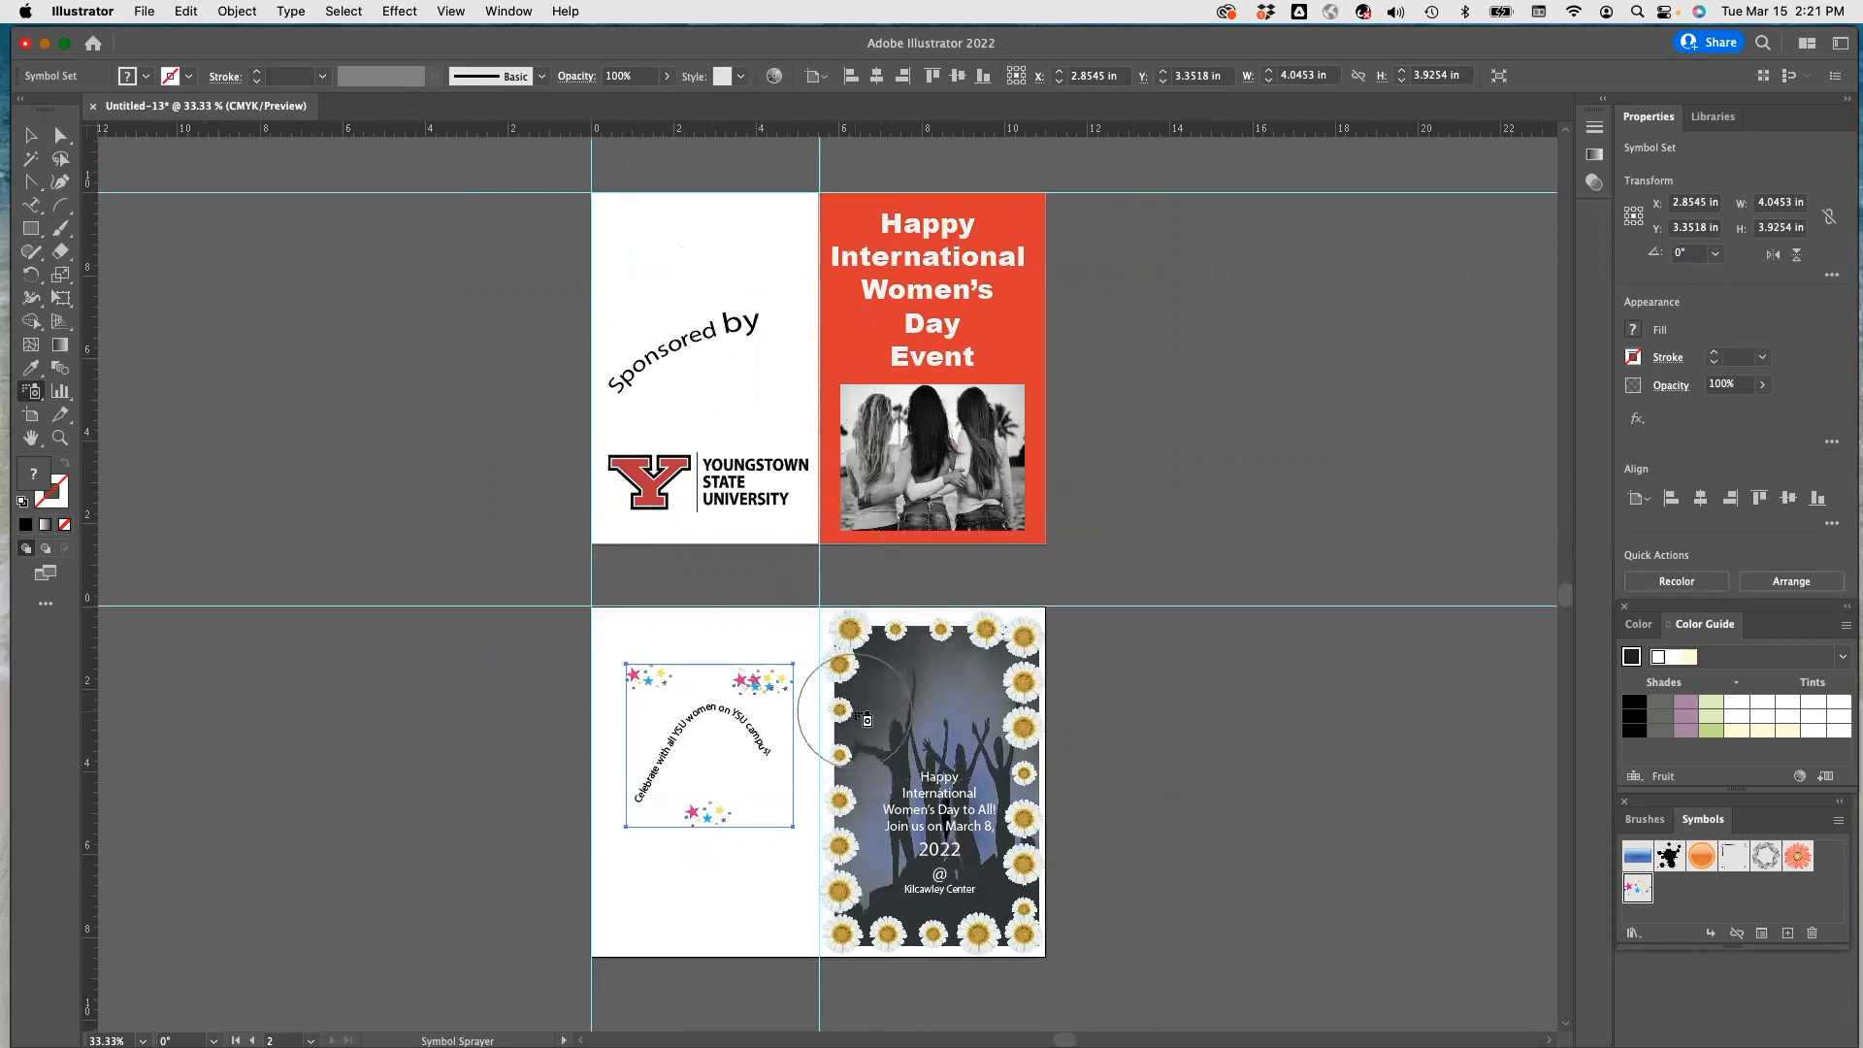
# Save the document on the computer as "Exercise 10 Brochure with Guide" in the Illustrator Exercises folder, in Adobe Illustrator format with Illustrator 2020 compatibility.
pyautogui.click(143, 11)
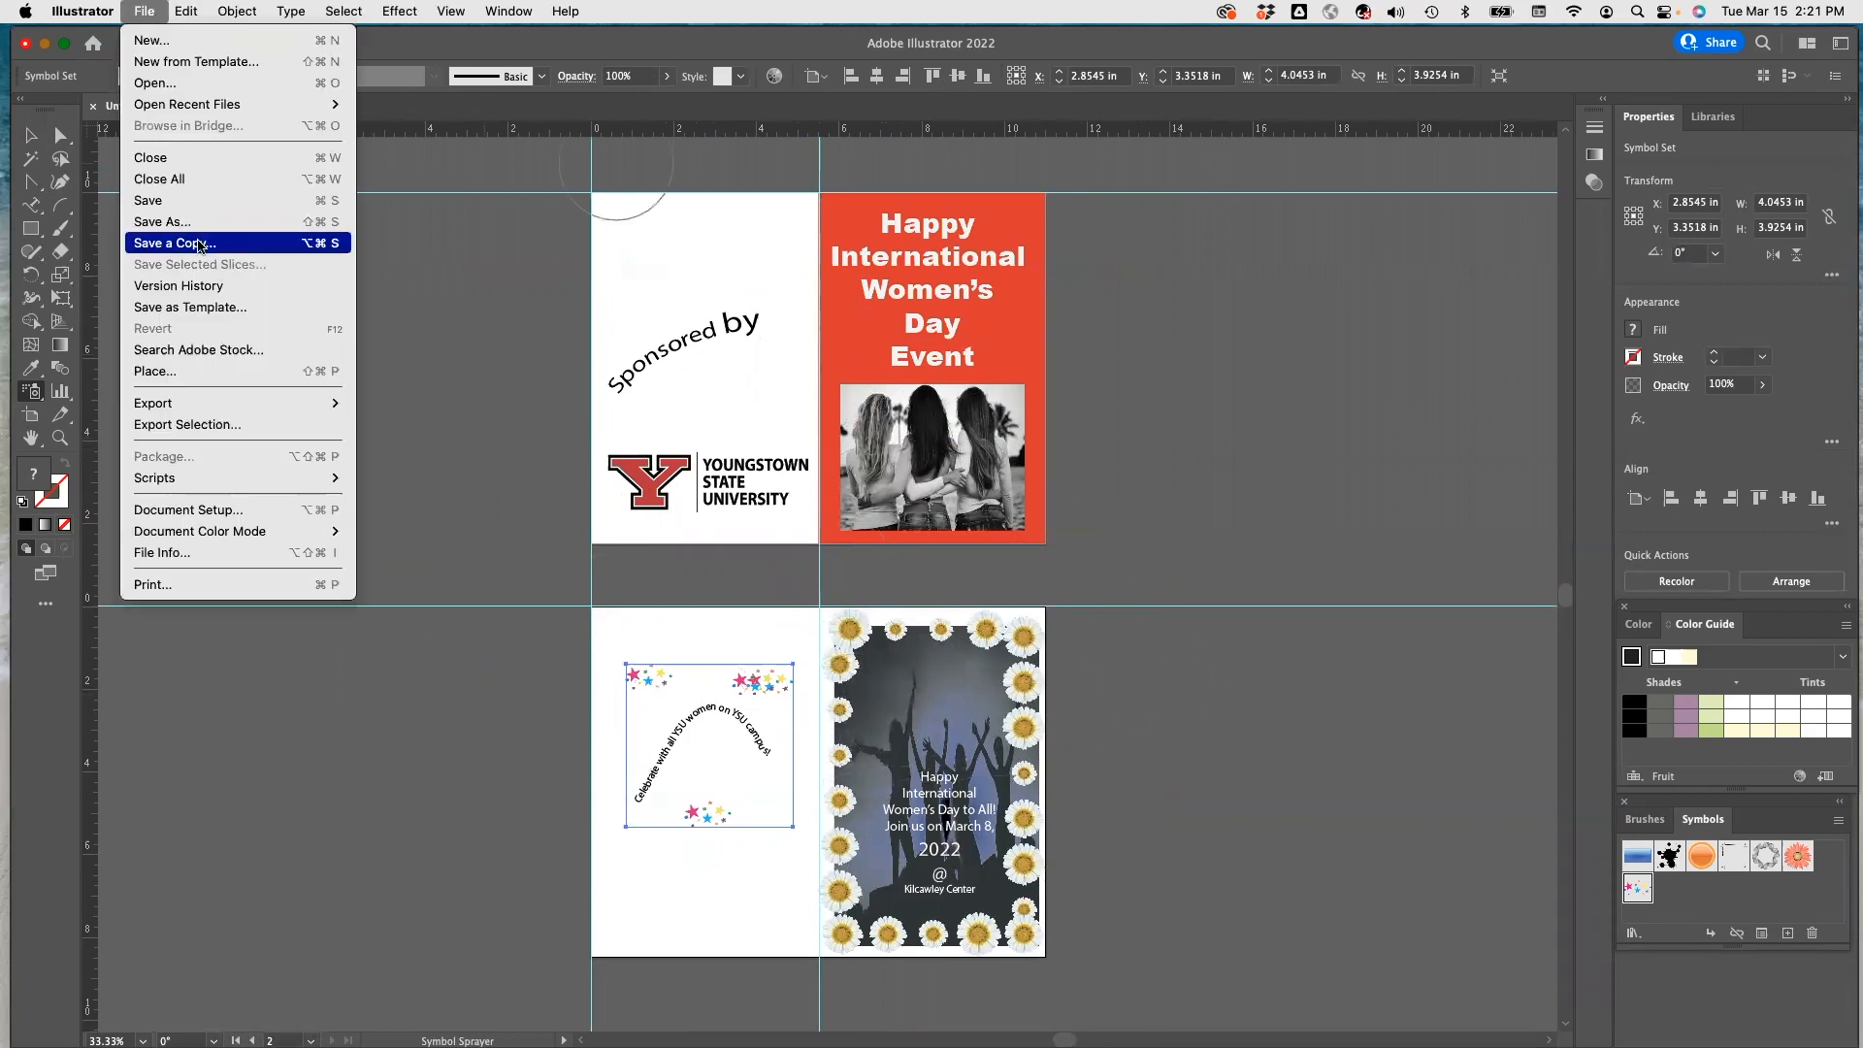
pyautogui.click(204, 223)
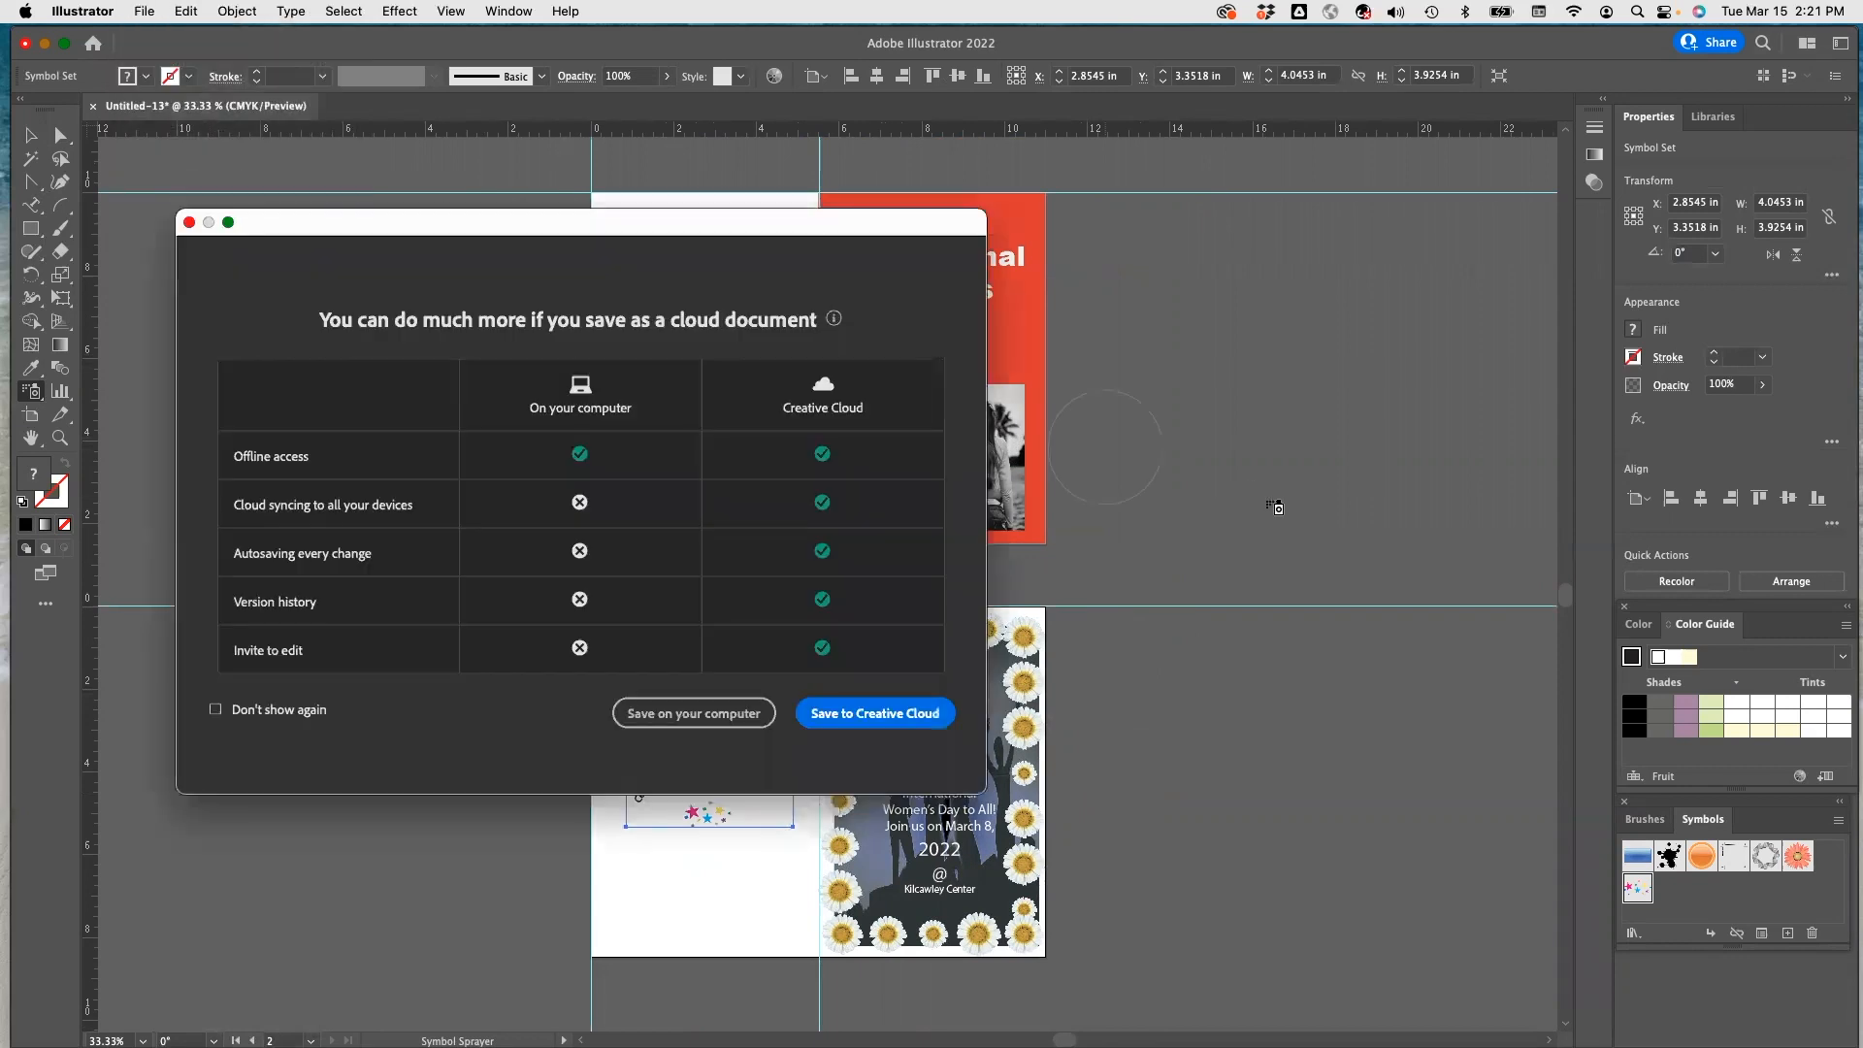
pyautogui.click(691, 716)
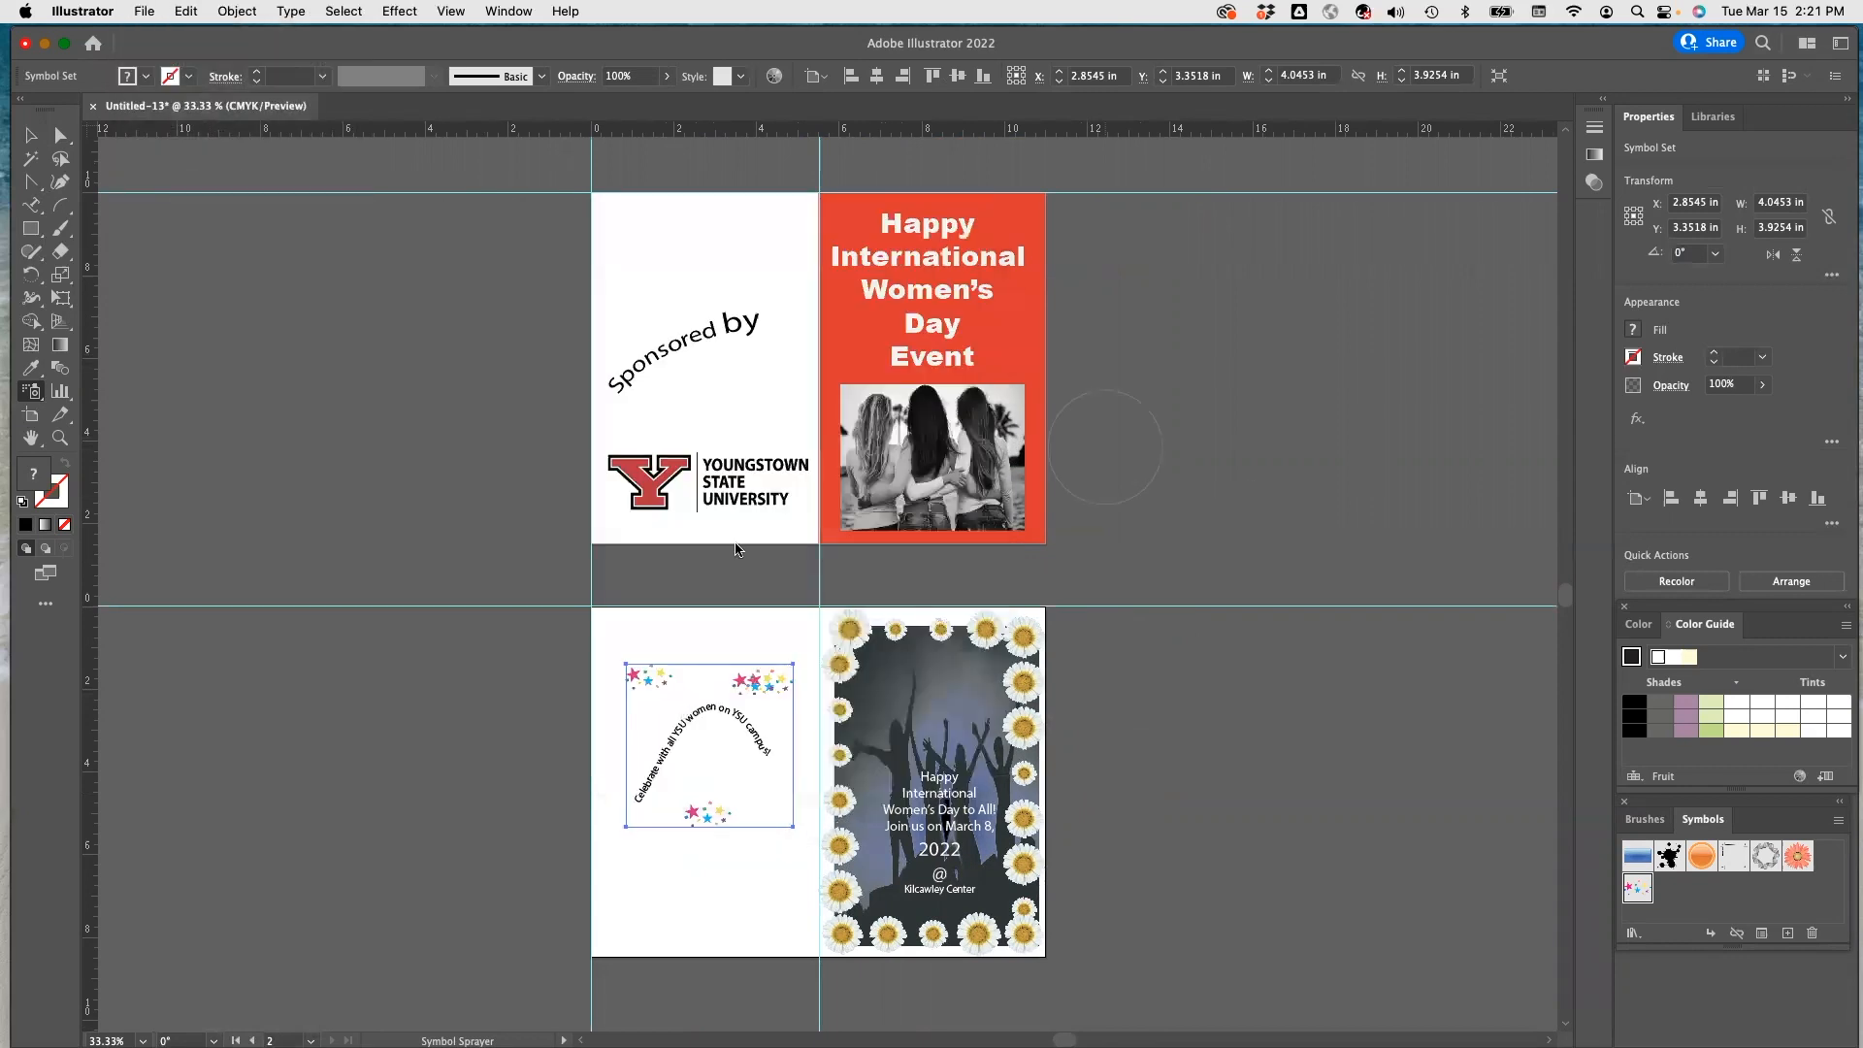
pyautogui.scroll(-3, 795, 442)
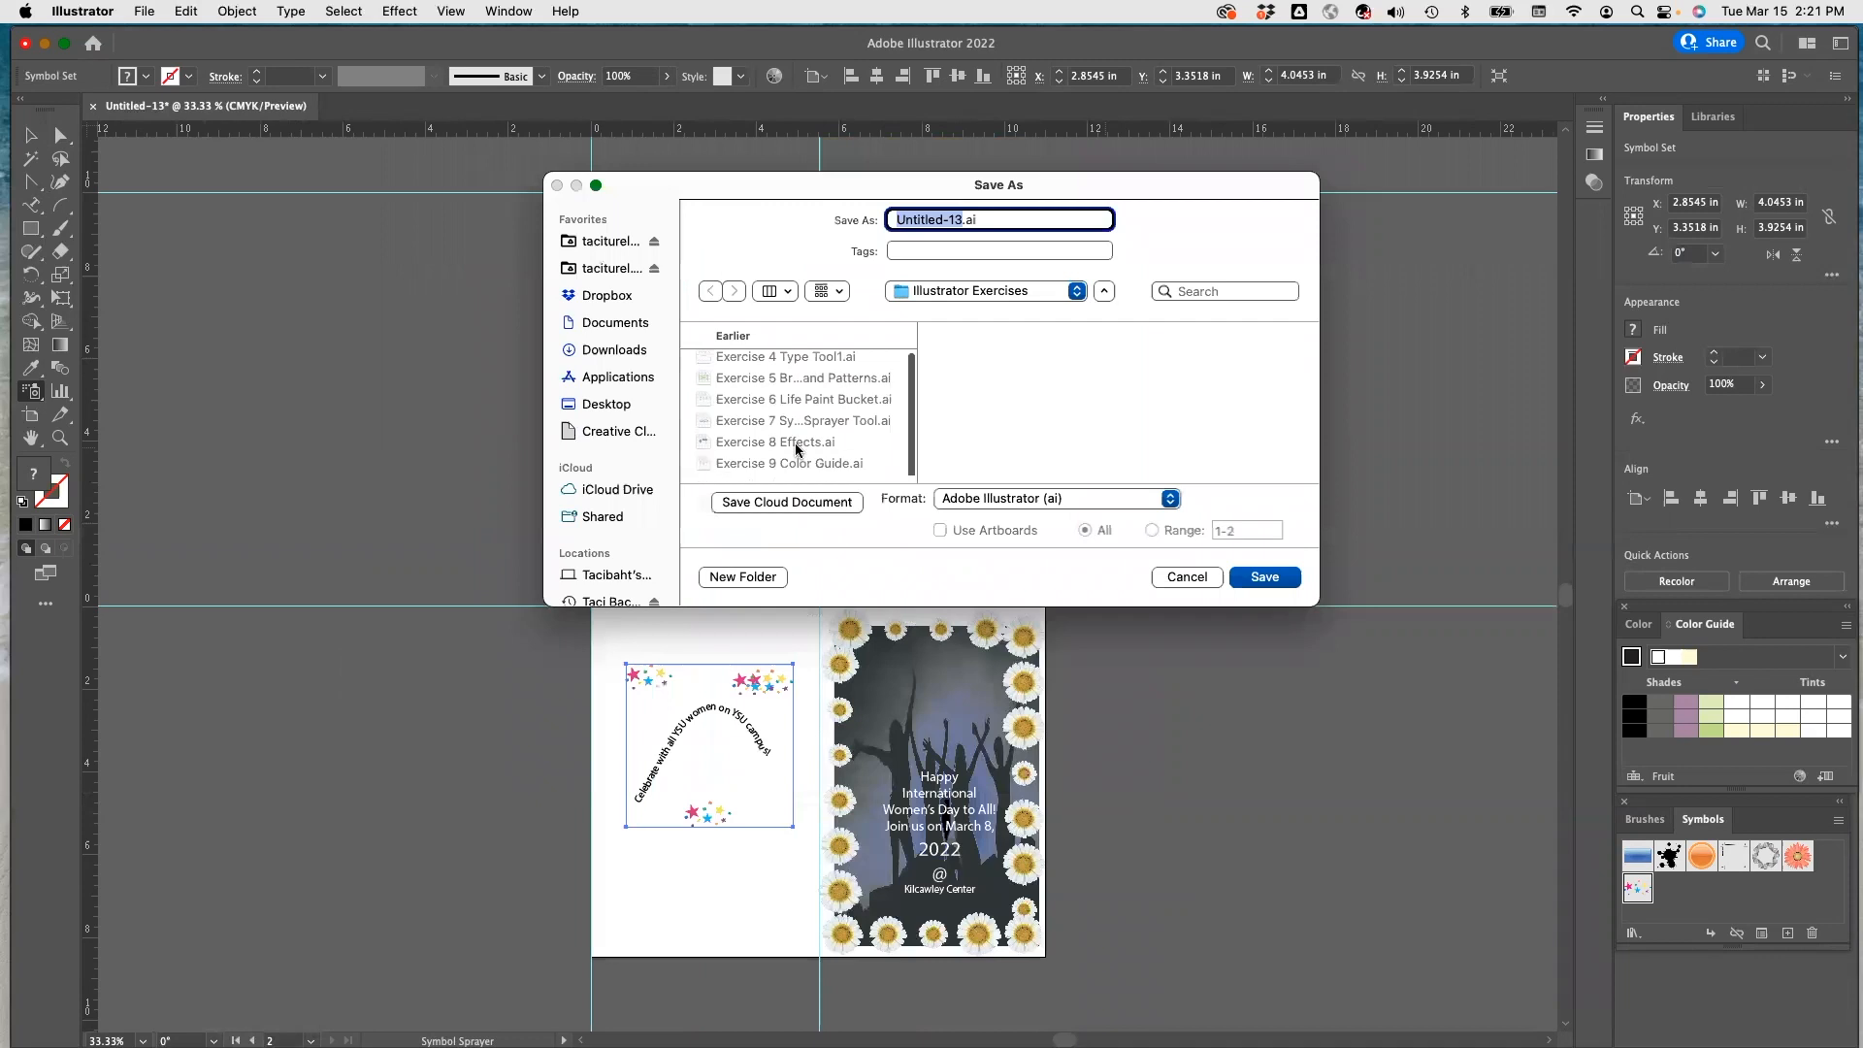
pyautogui.click(791, 463)
pyautogui.moveTo(950, 219); pyautogui.dragTo(1071, 214)
pyautogui.write('10 Brochure with guide')
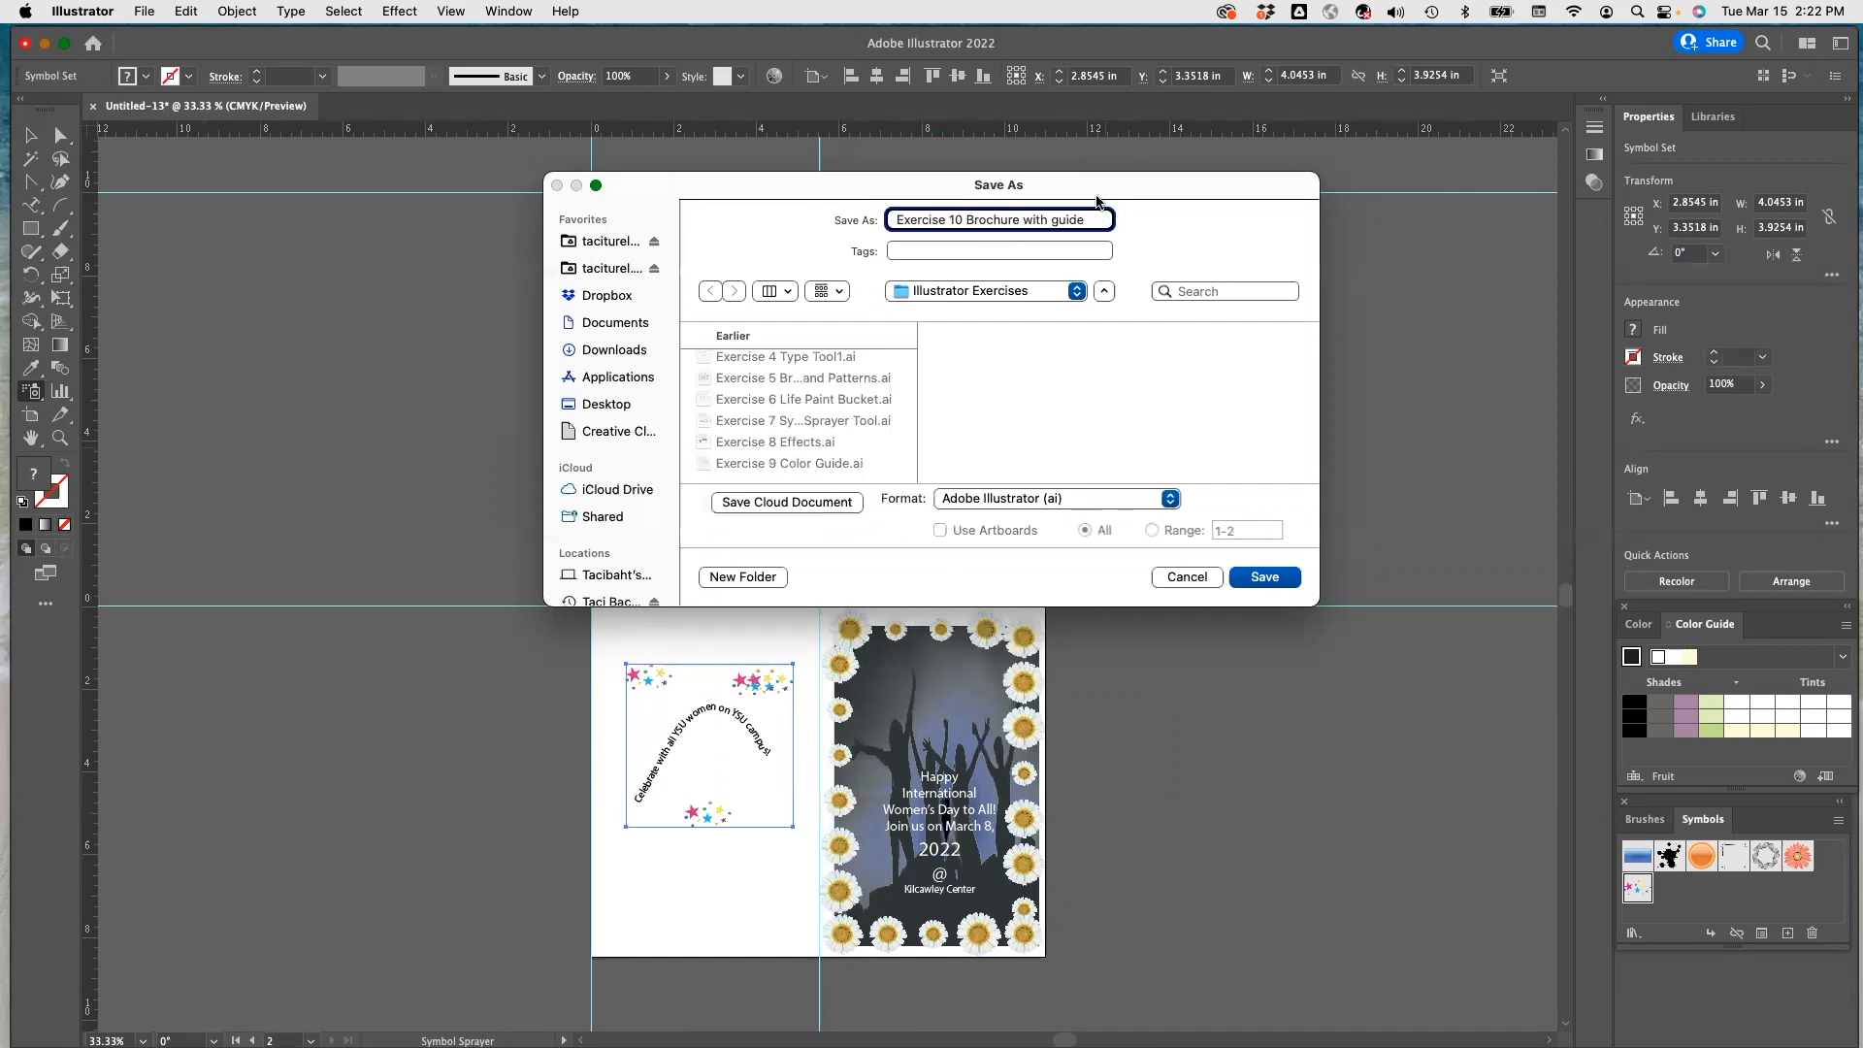
pyautogui.press('BackSpace')
pyautogui.press('BackSpace')
pyautogui.write('w')
pyautogui.click(1265, 579)
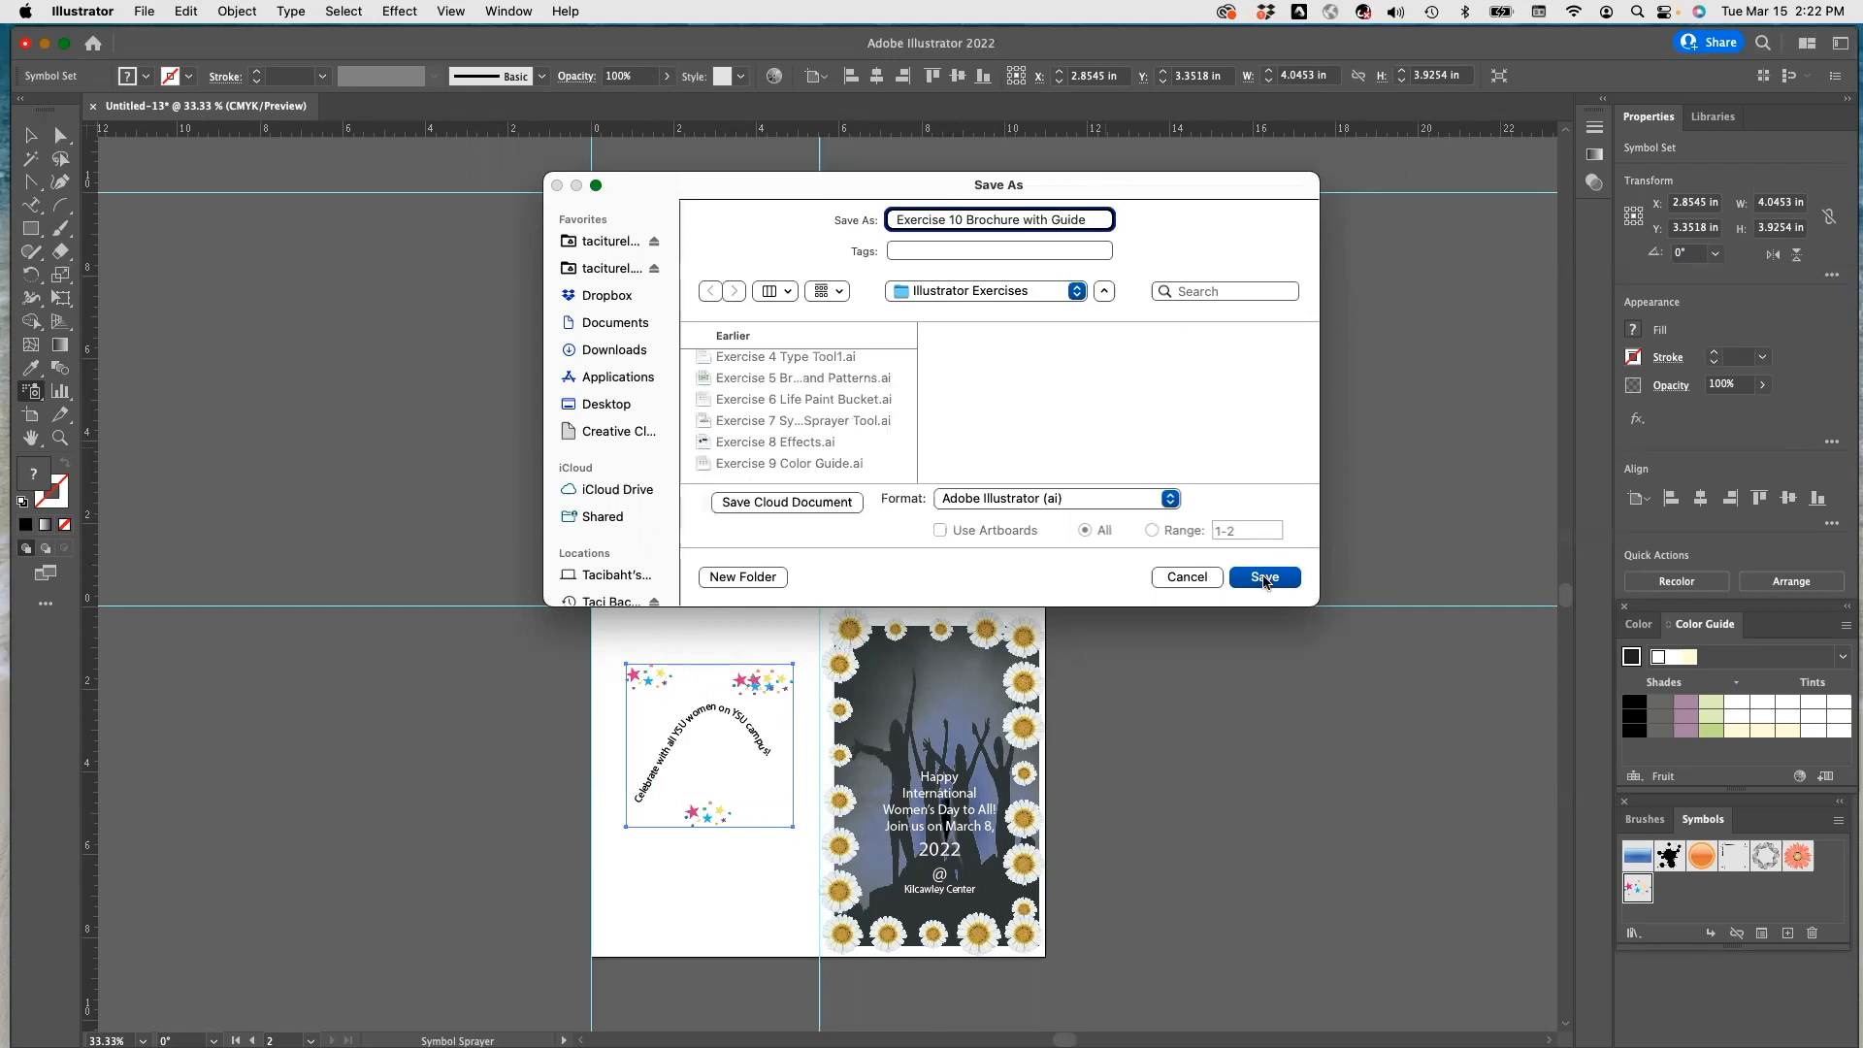
pyautogui.click(804, 788)
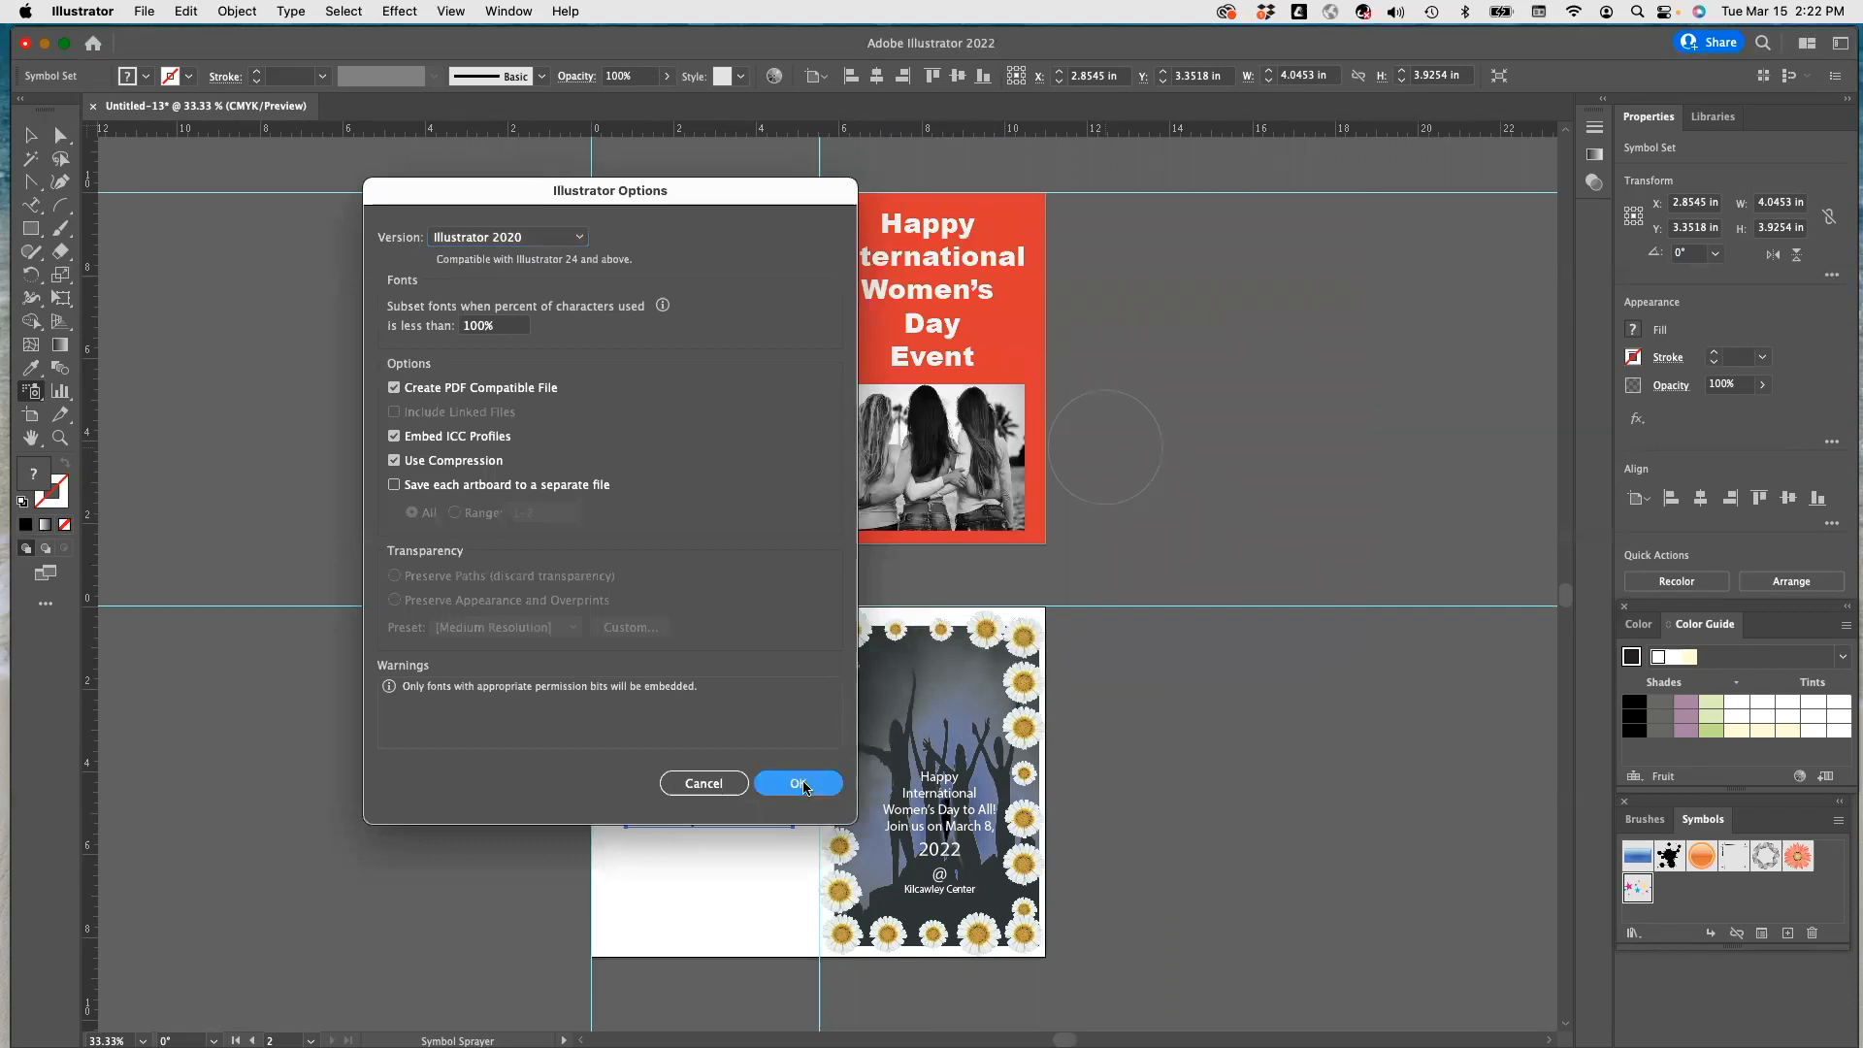